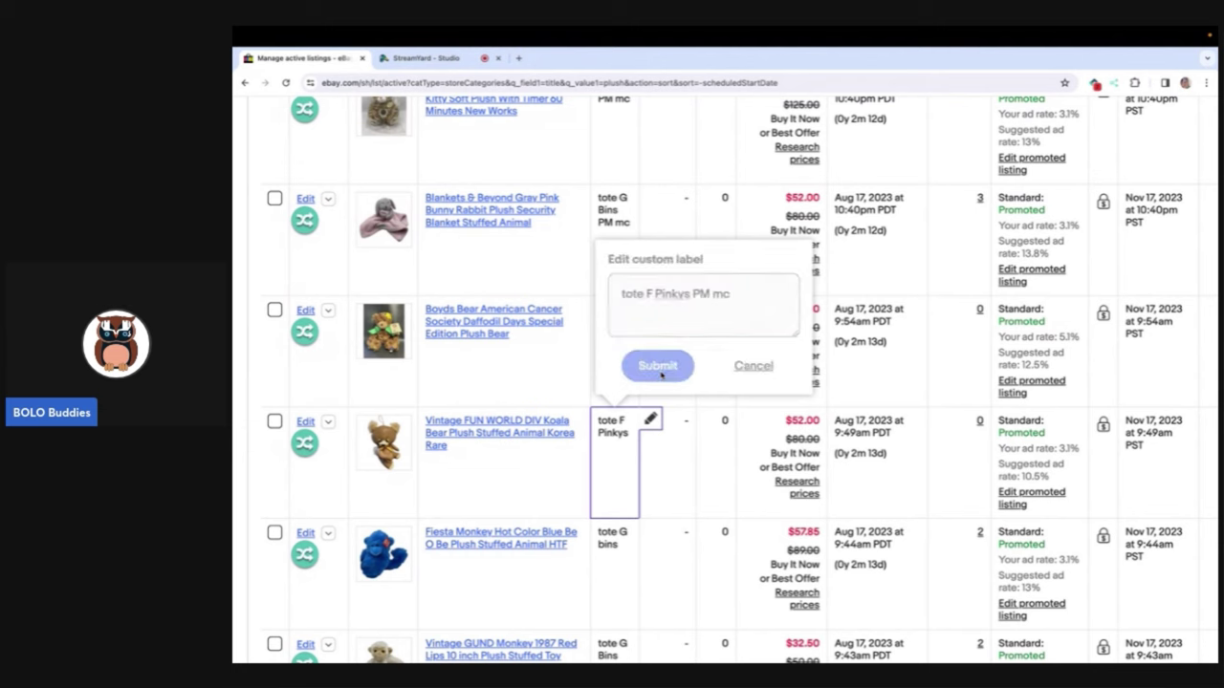
Step: Set the custom label of the blue Fiesta Monkey listing to "tote G bins PM MC"
click(651, 533)
click(701, 411)
text(P)
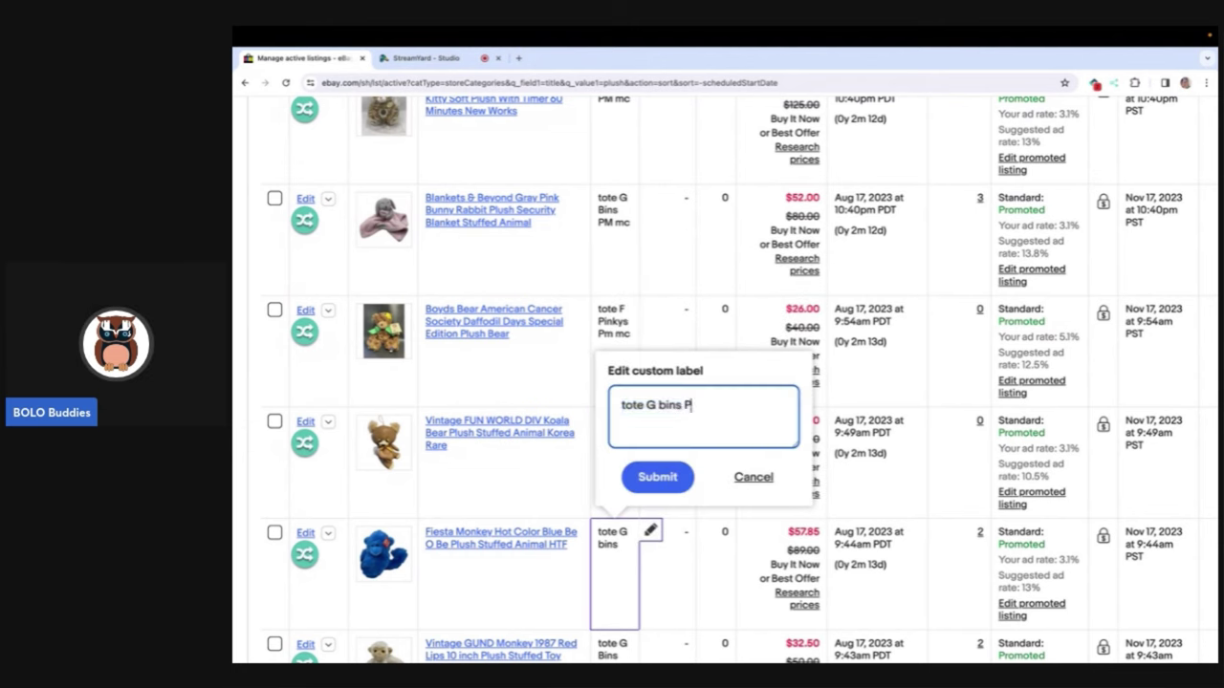
text(M MC)
click(656, 481)
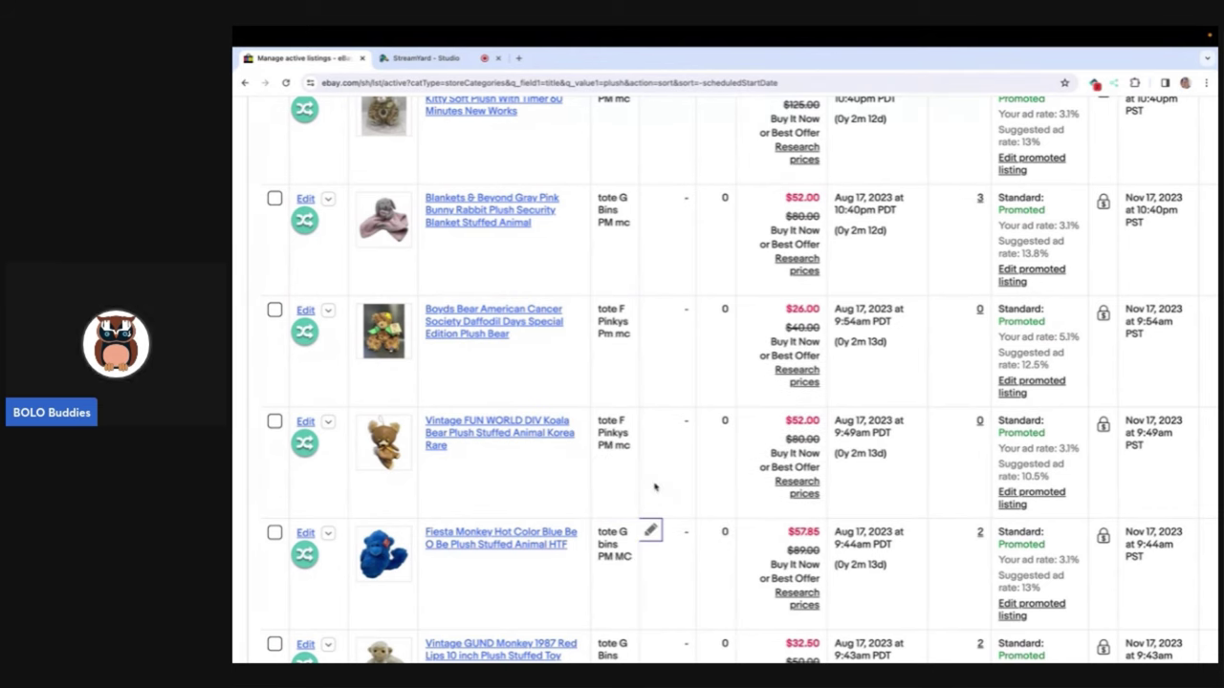
Step: Tick the first six plush listings, from the Chosun Gray Mouse through the Animal Alley Horse
scroll(467, 385, up, 3)
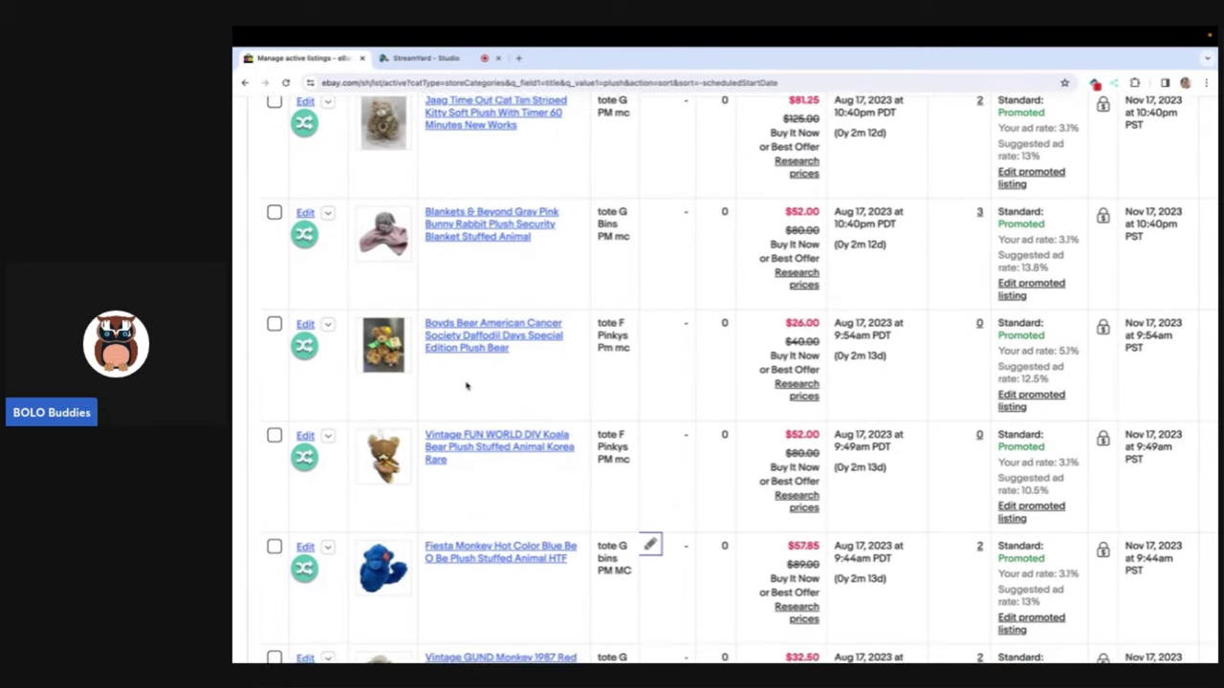
scroll(467, 385, up, 10)
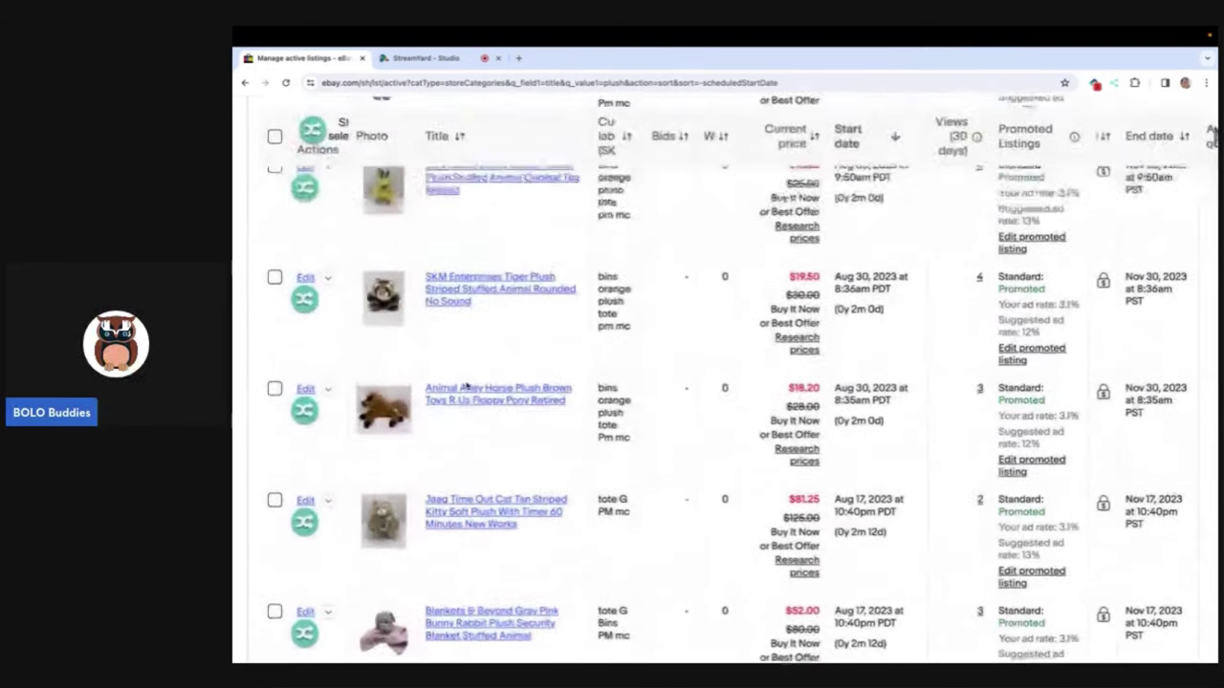
scroll(467, 385, up, 4)
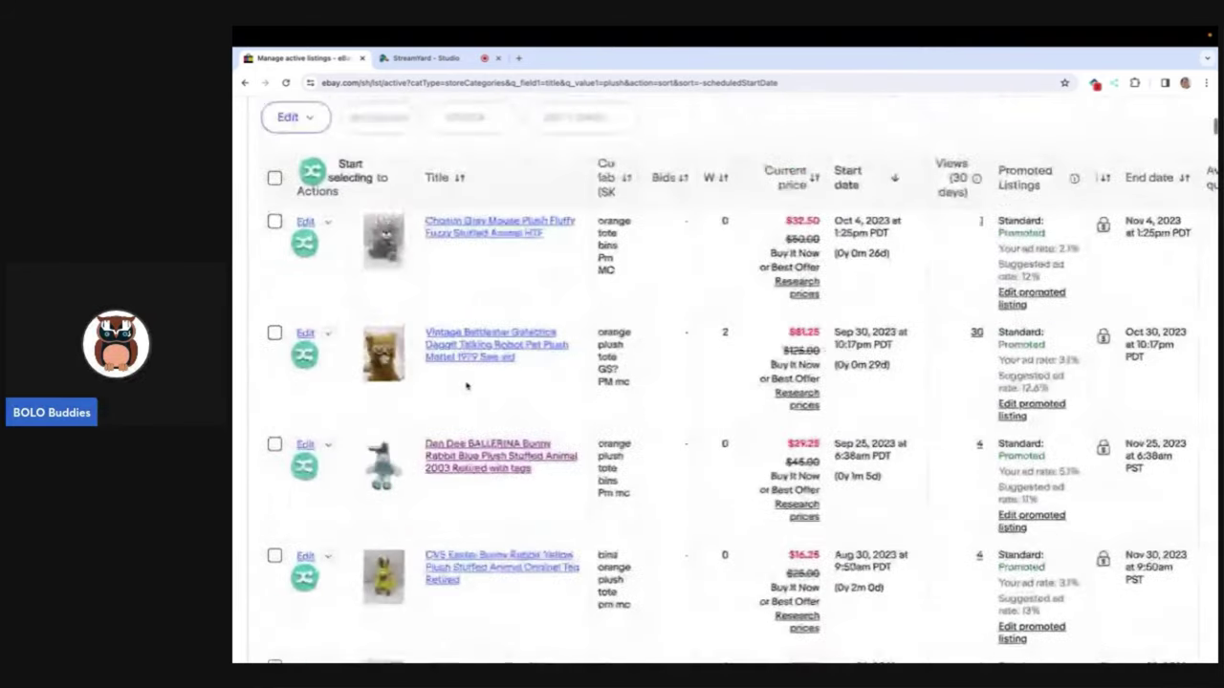
click(274, 221)
click(275, 333)
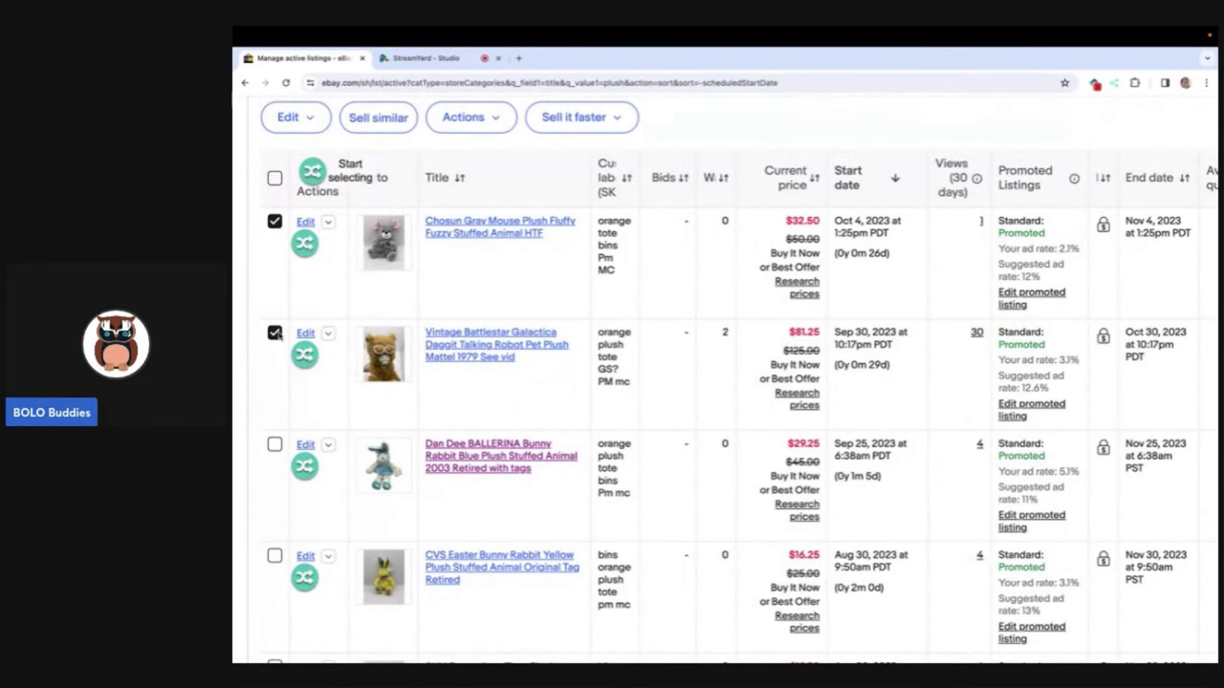
click(274, 444)
click(274, 558)
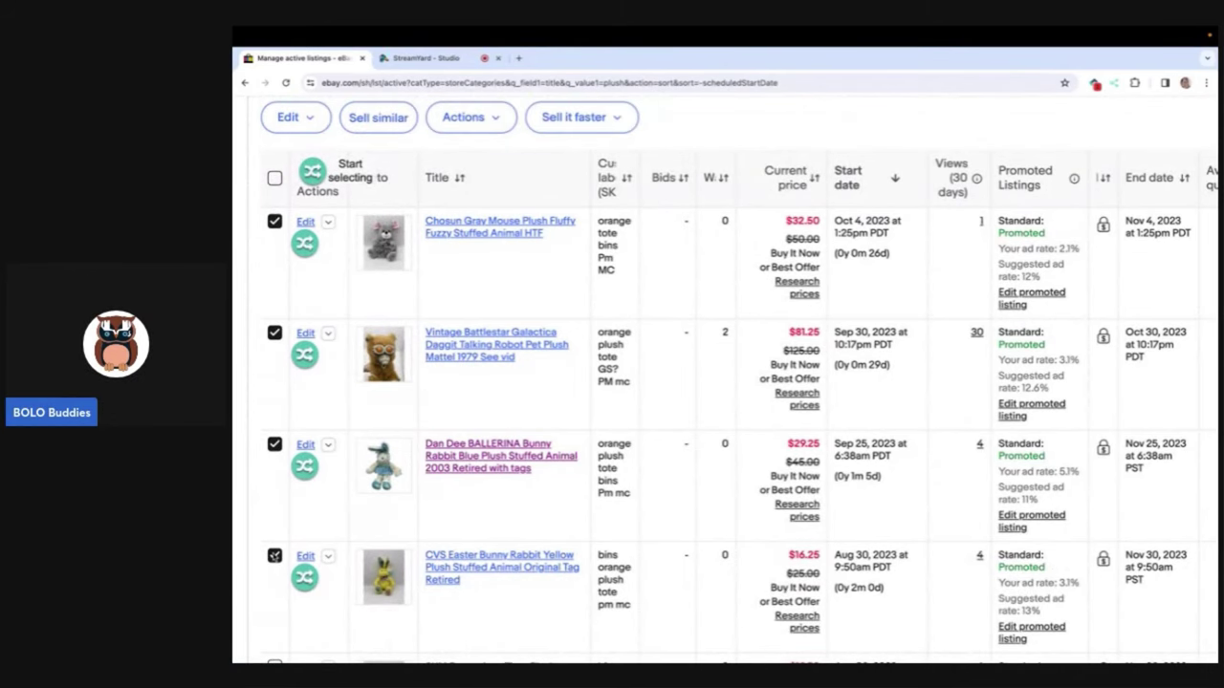
scroll(275, 564, down, 2)
click(275, 487)
click(274, 600)
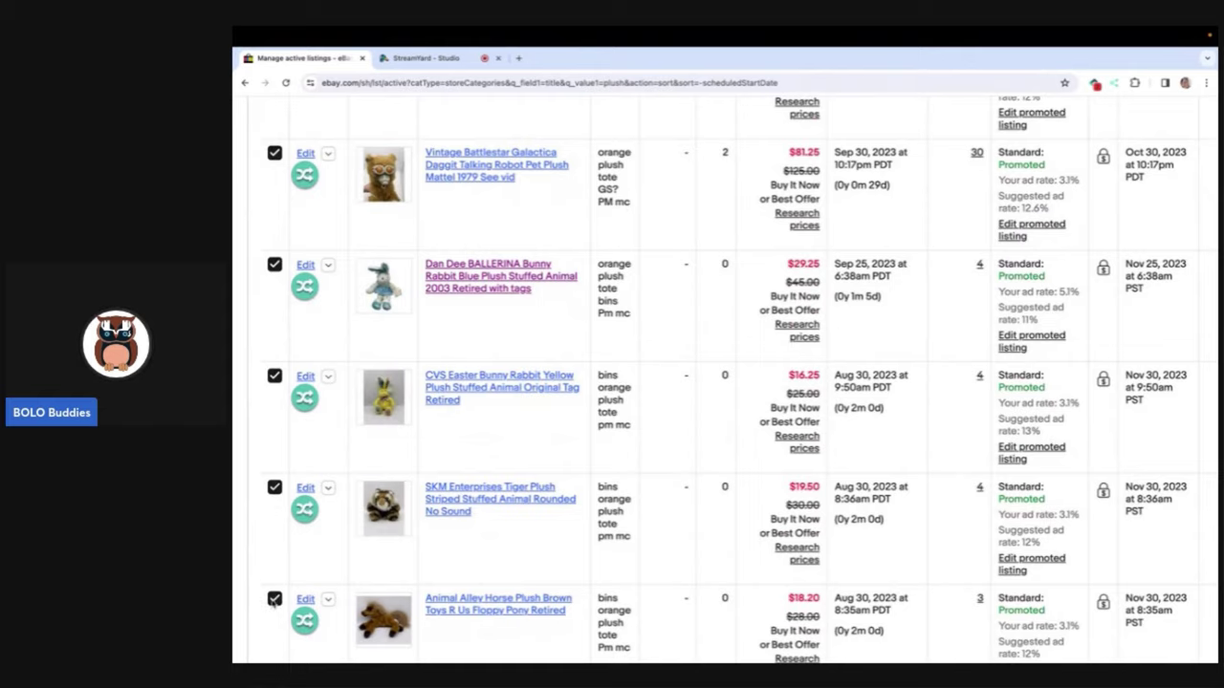
Step: Add the five listings from the Jaag Time Out Cat through the Fiesta Monkey to the ticked selection
scroll(275, 600, down, 2)
click(275, 545)
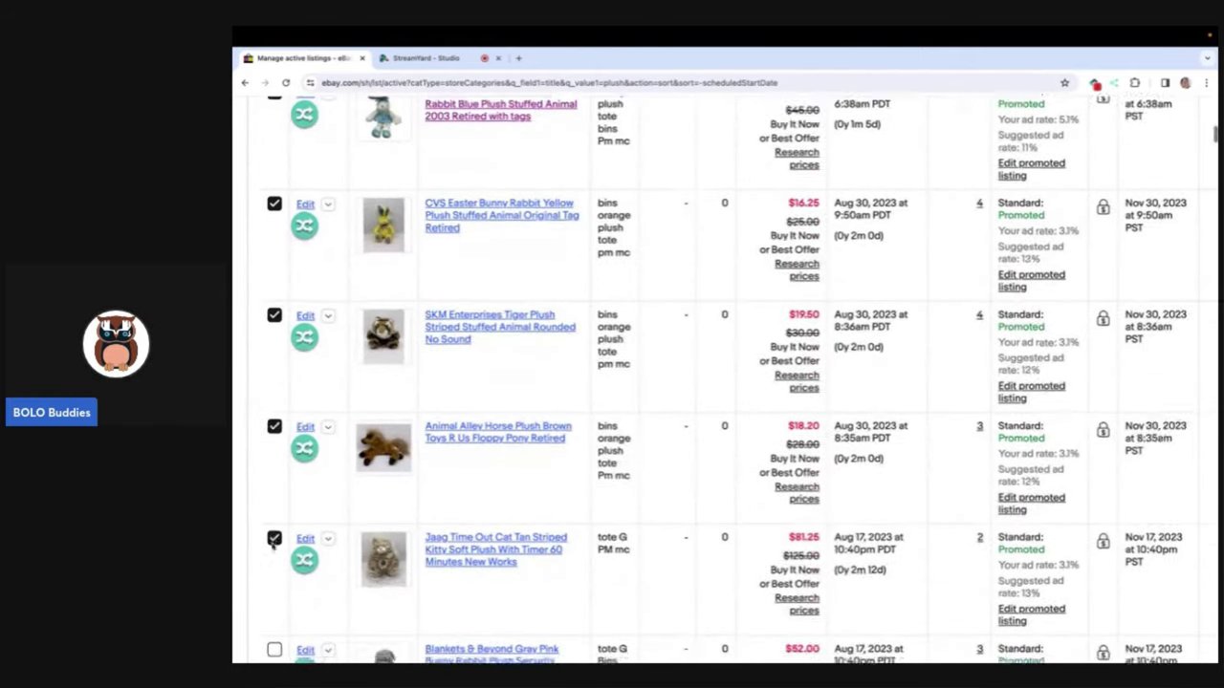
scroll(274, 545, down, 2)
click(275, 516)
scroll(278, 574, down, 1)
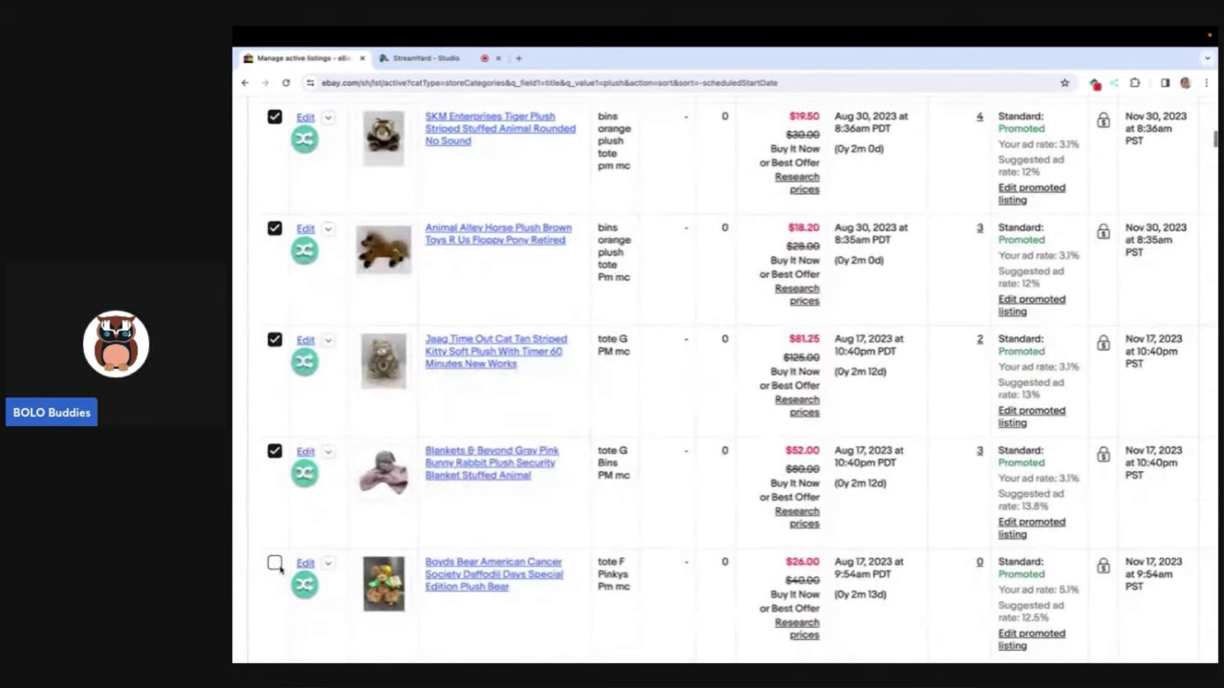
click(274, 564)
scroll(274, 564, down, 2)
click(275, 524)
scroll(273, 526, down, 1)
click(274, 559)
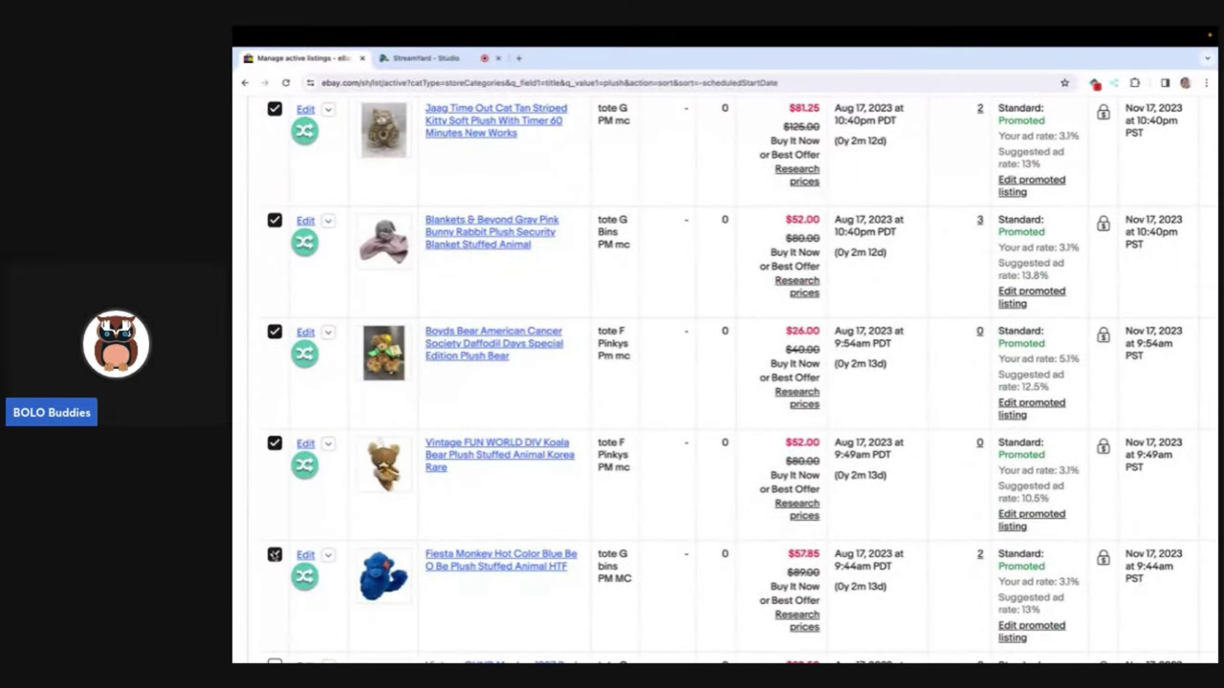
Step: Tick the Vintage GUND Monkey listing and set its custom label to "tote G Bins pm mc"
scroll(273, 557, down, 1)
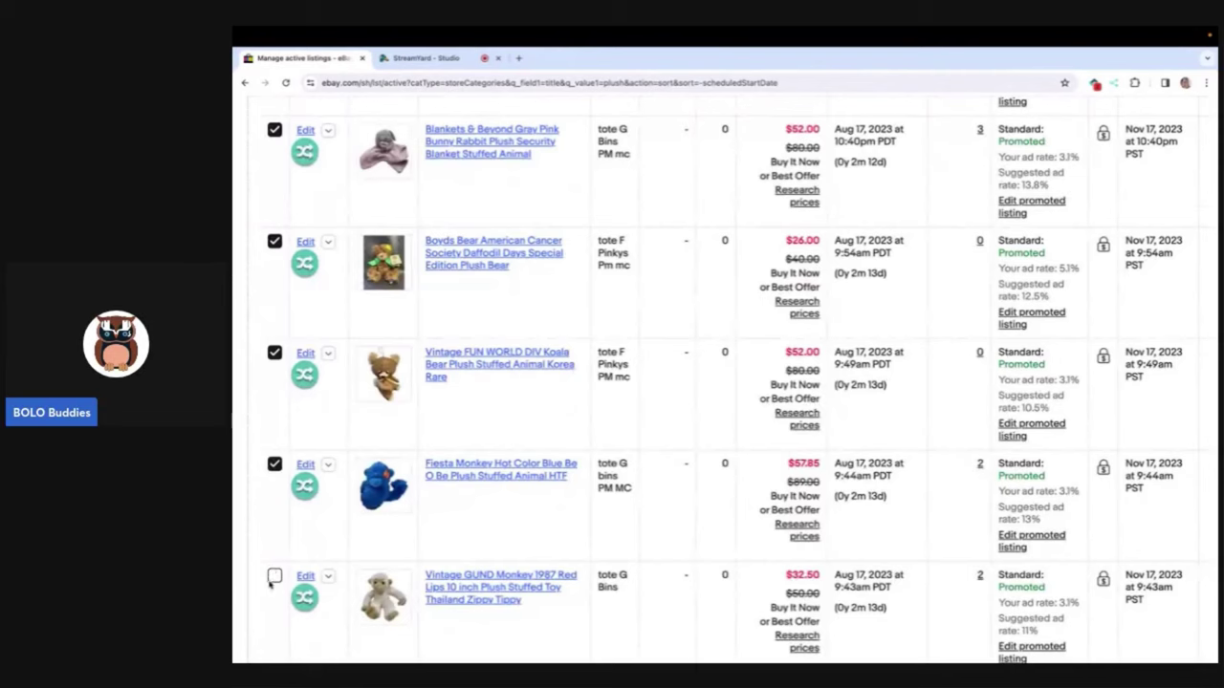
click(274, 575)
click(650, 573)
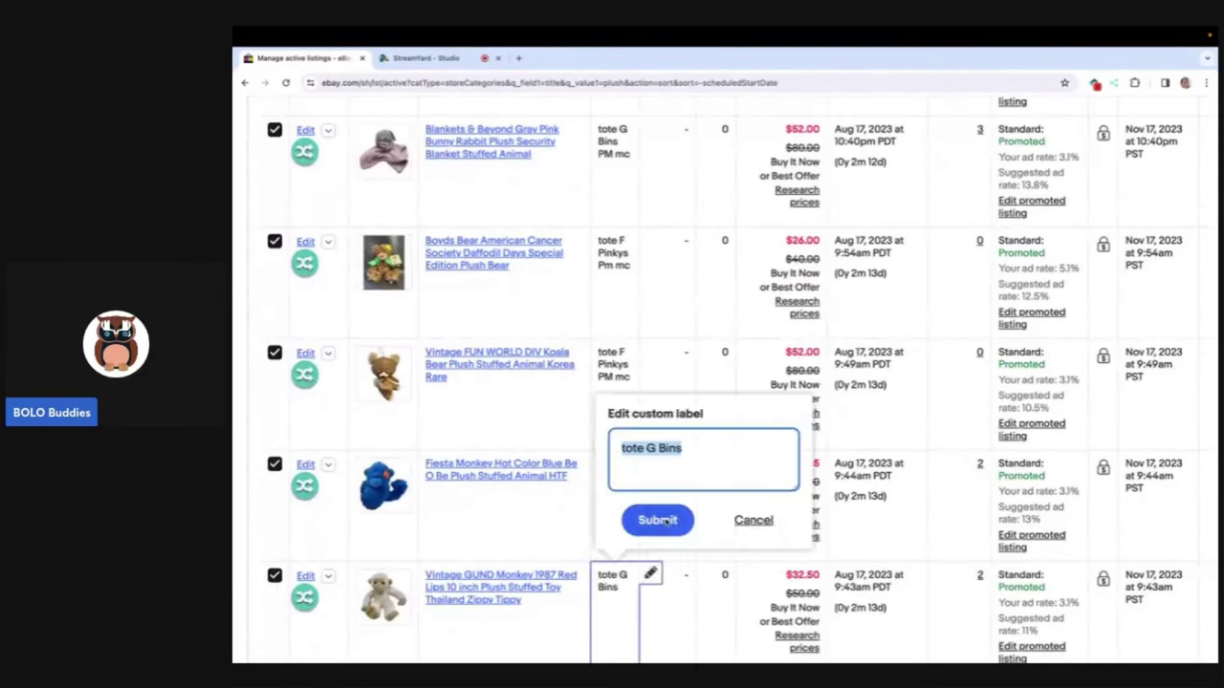
click(691, 448)
key(Return)
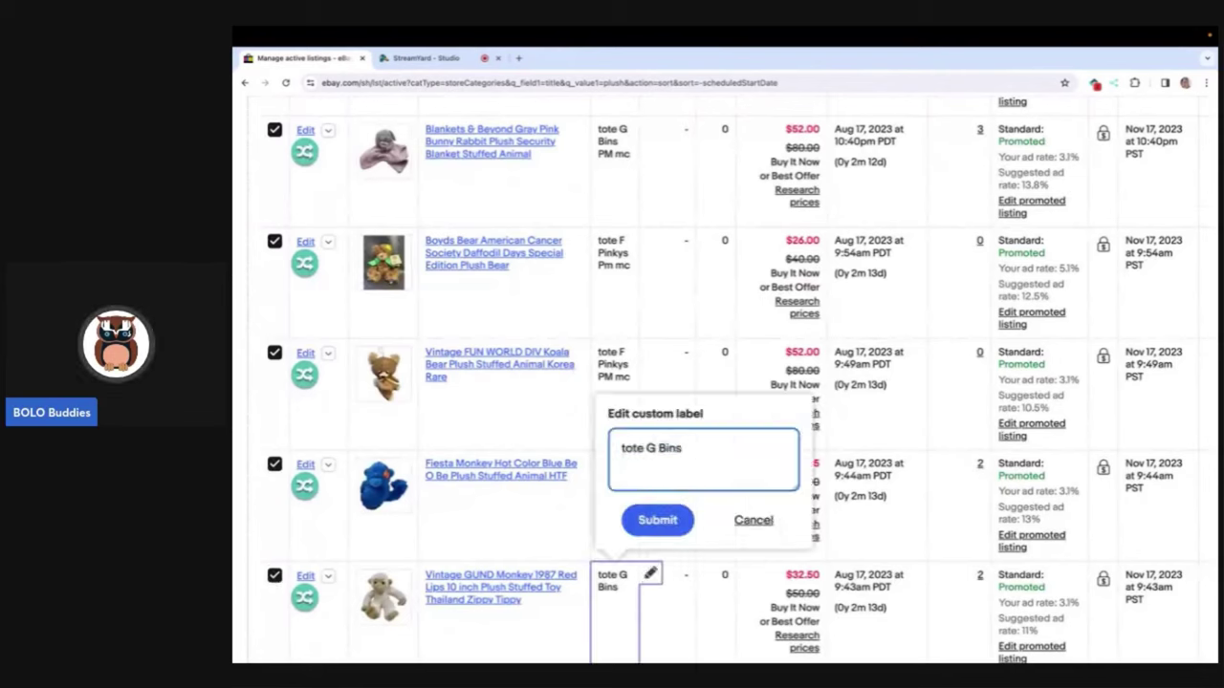
key(BackSpace)
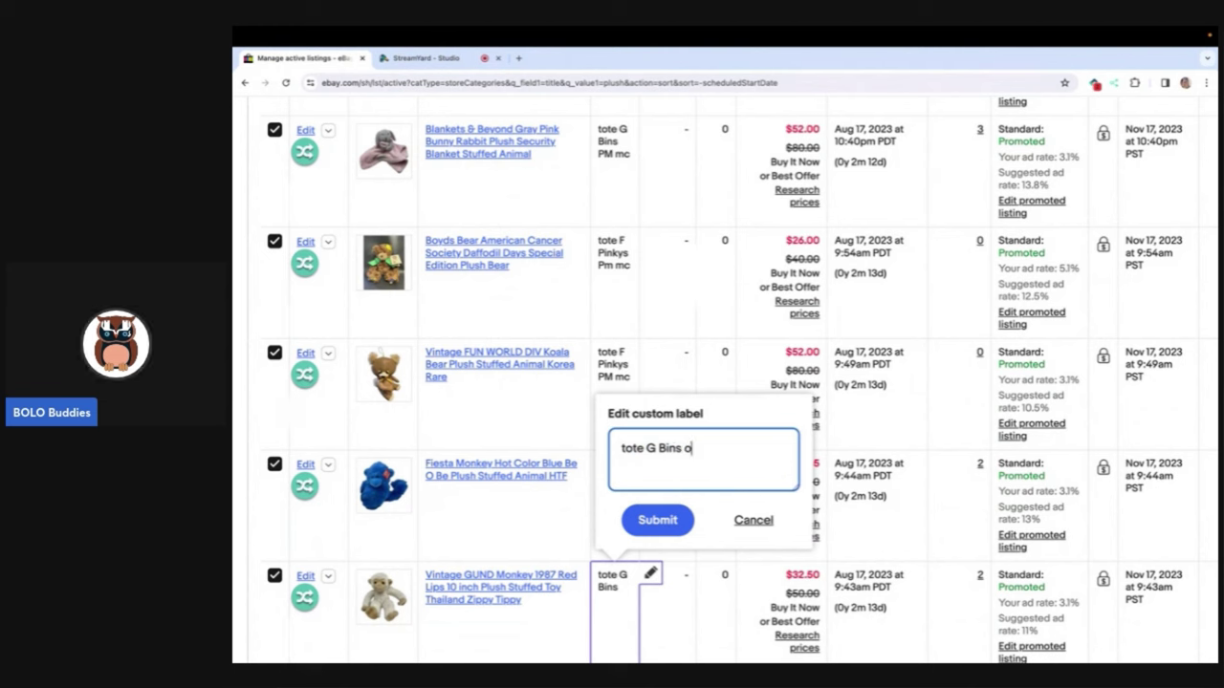
text(pm mc)
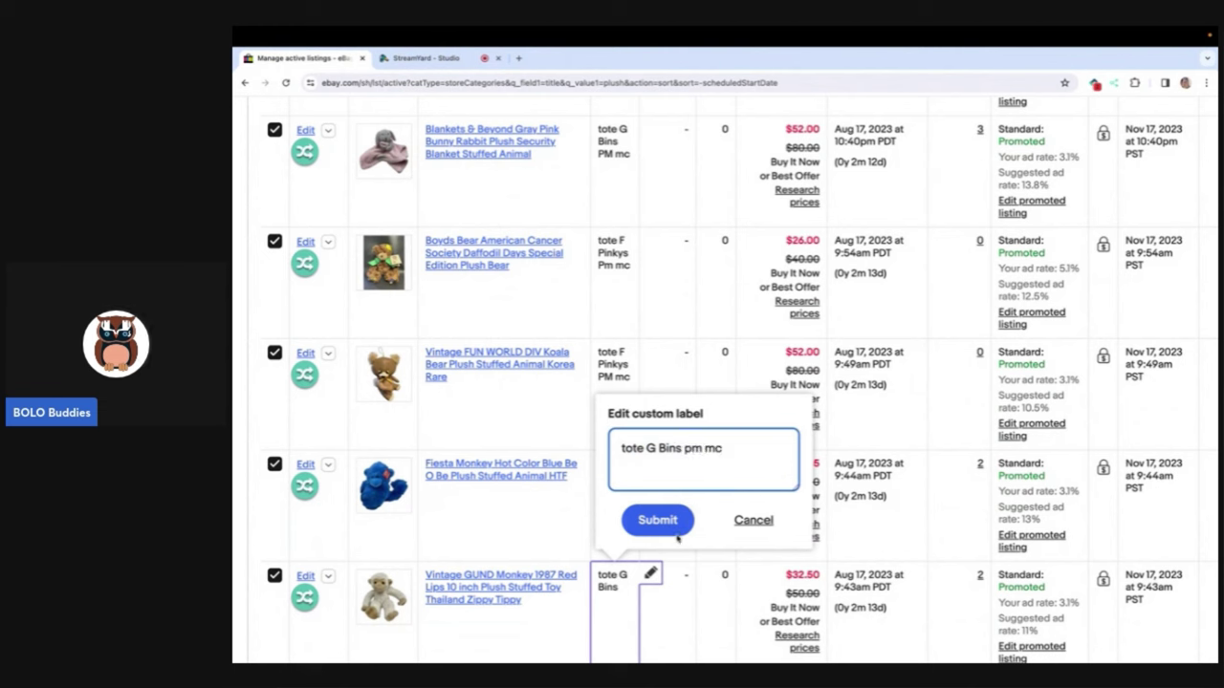
click(658, 525)
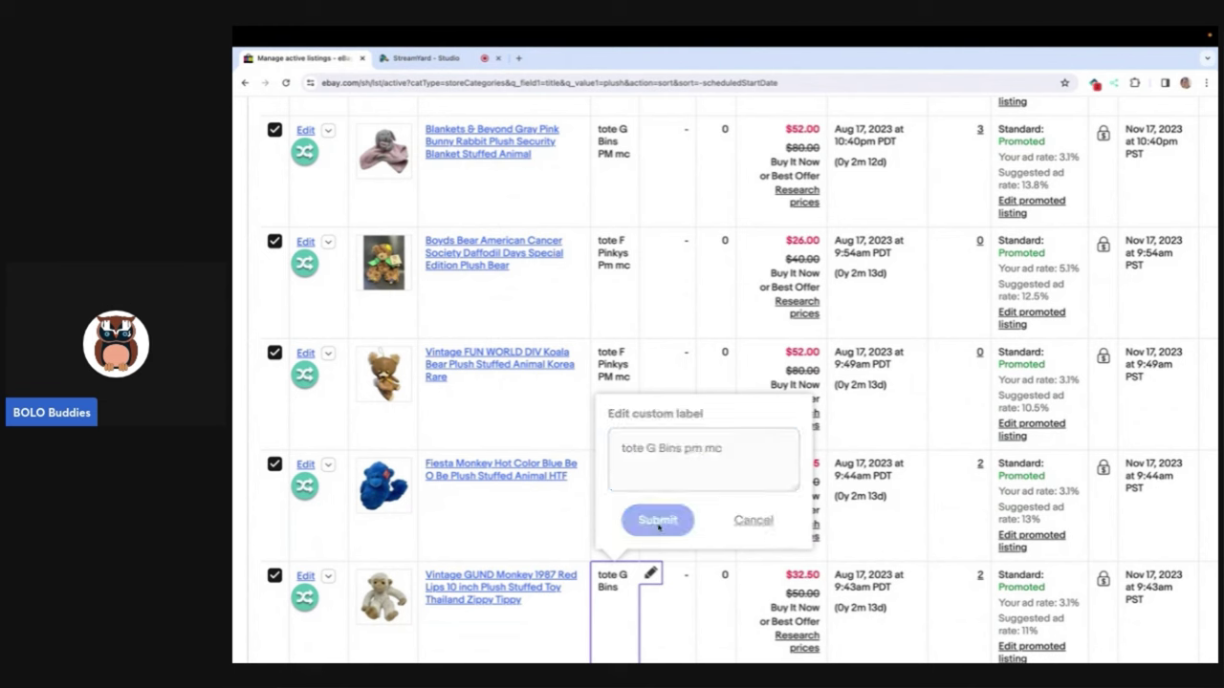
Step: Tick the READ Kids Preferred doll listing and set its custom label to "tote G bins pm mc"
scroll(658, 528, down, 3)
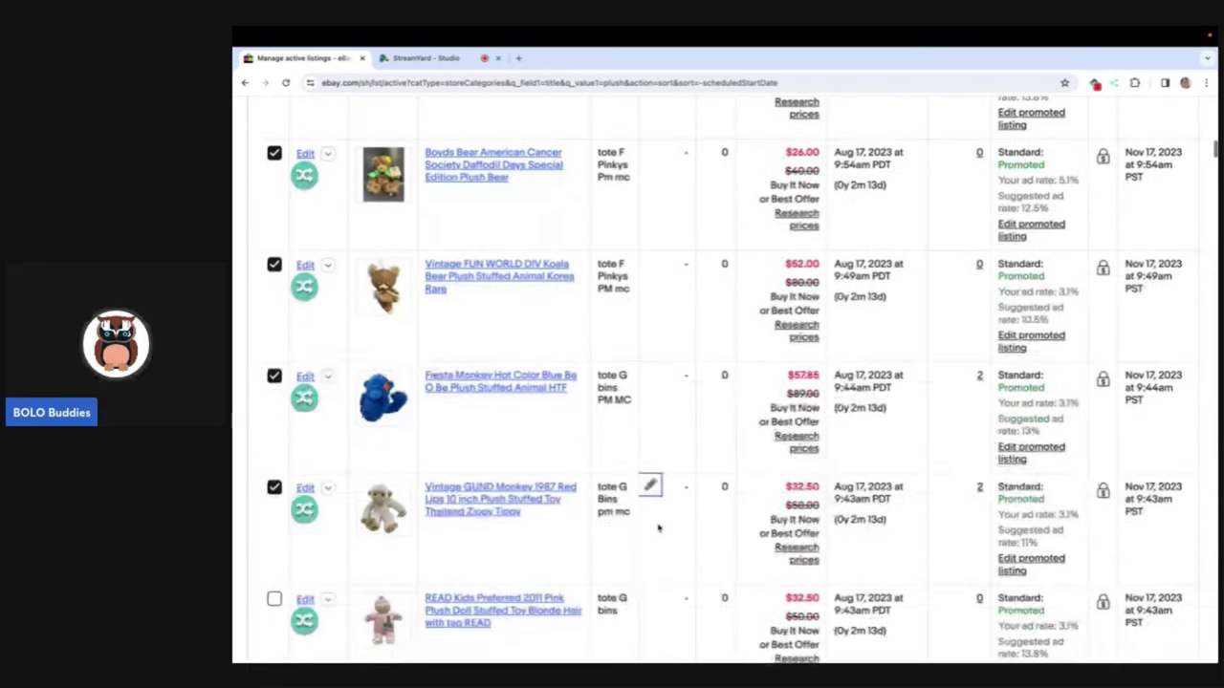
scroll(658, 527, down, 1)
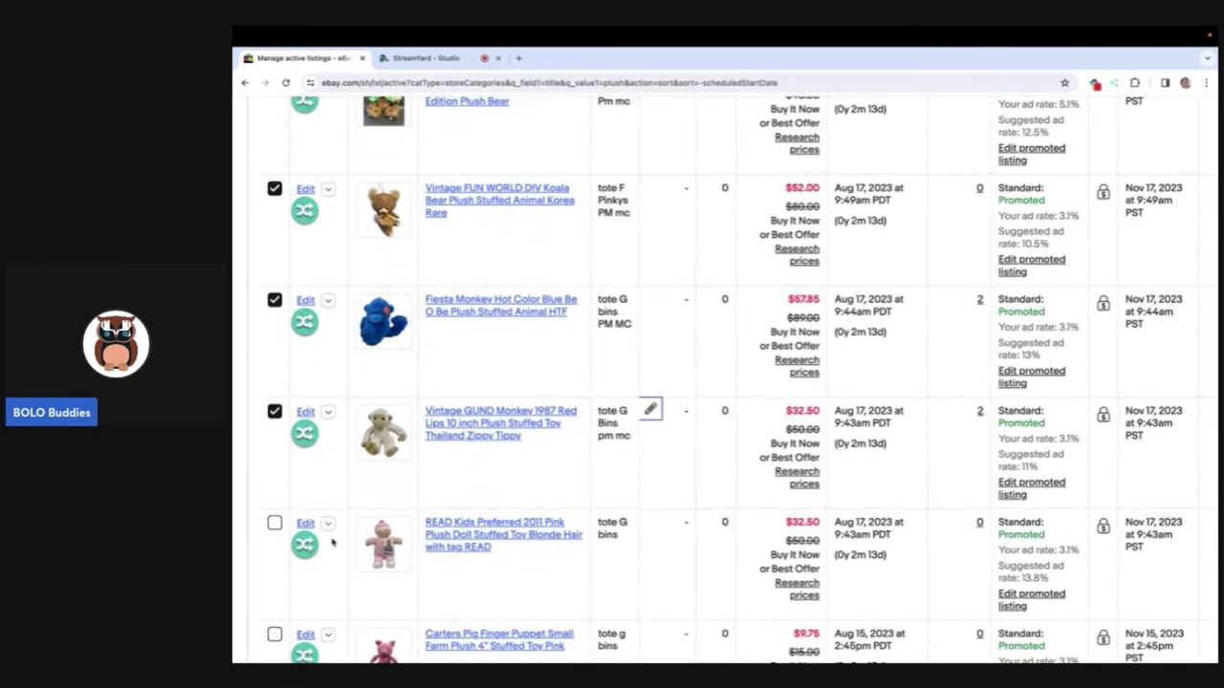
click(274, 524)
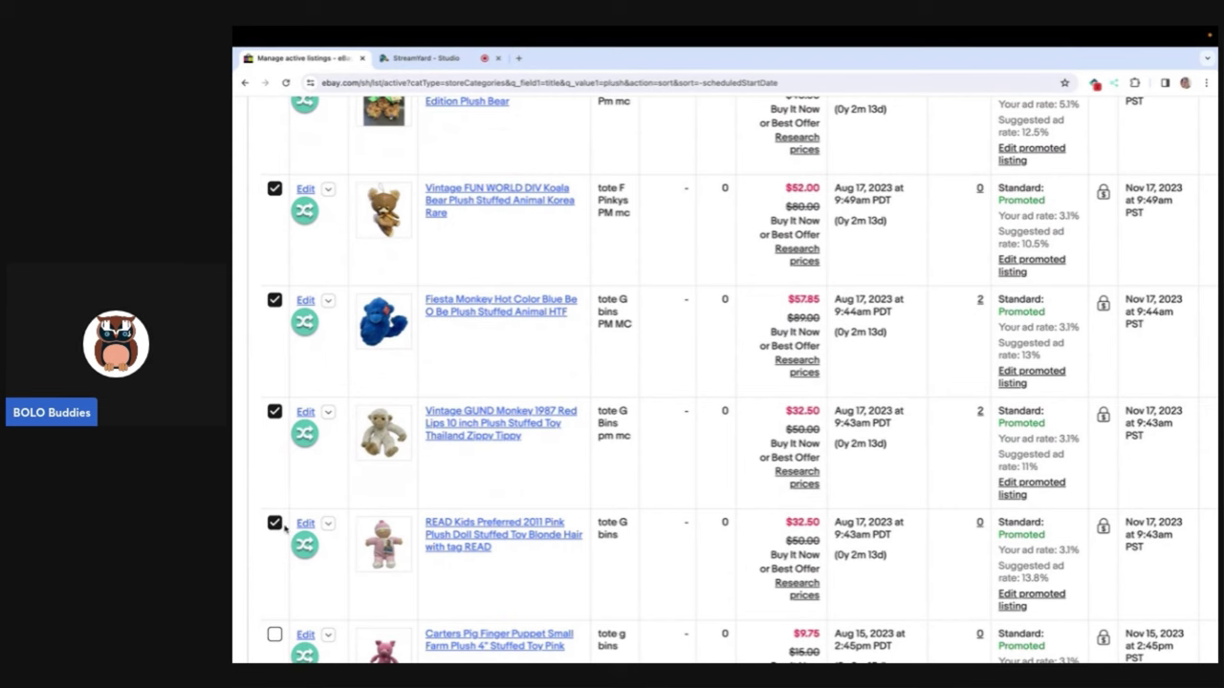
click(651, 521)
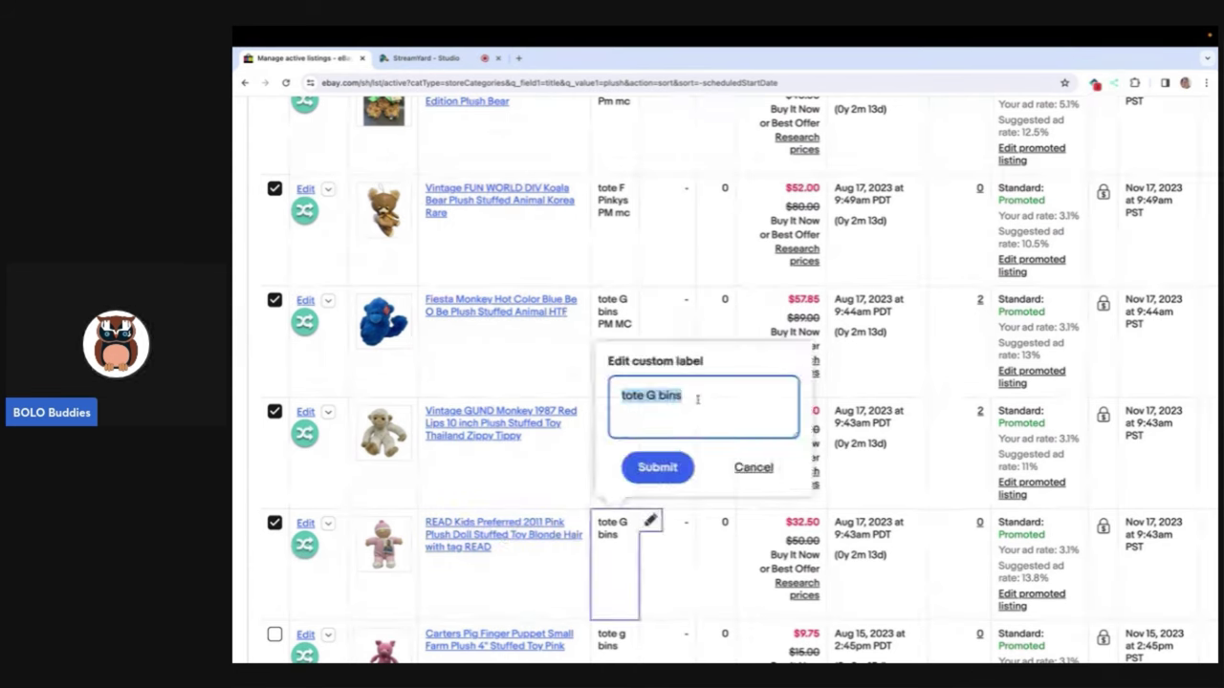
key(End)
text(pm mc)
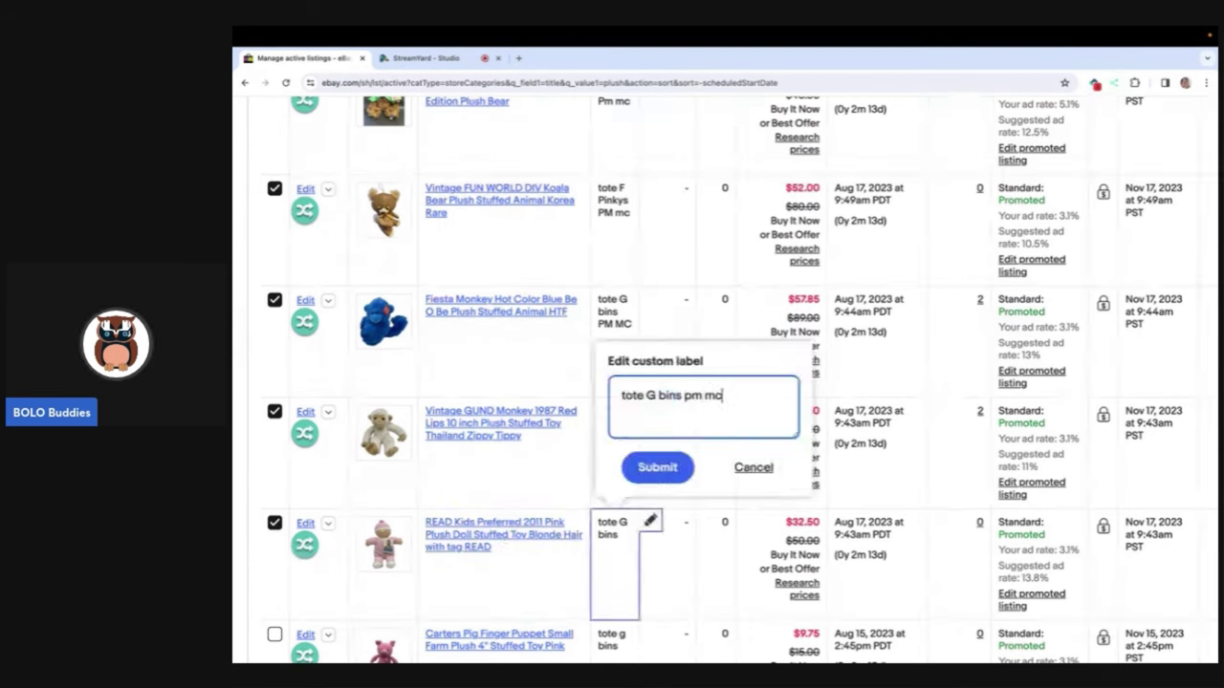
click(670, 468)
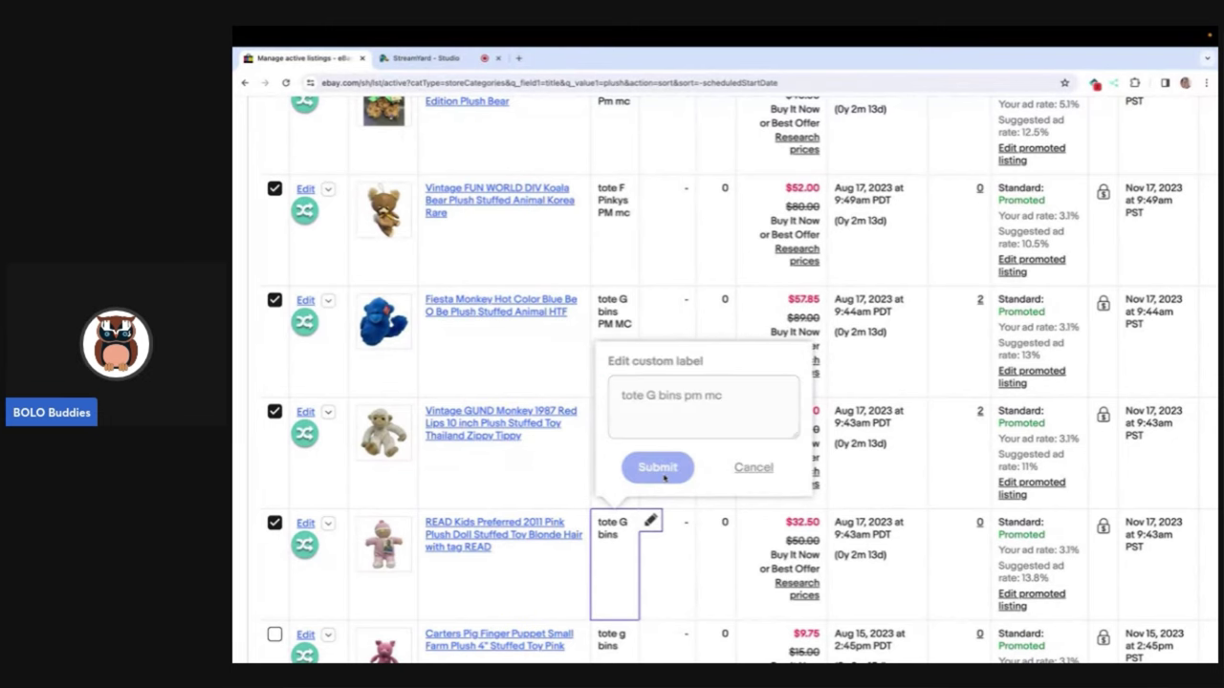
Step: Set the Carters Pig Finger Puppet listing's custom label to "tote g bins PM MC" and tick the listing
scroll(665, 478, down, 1)
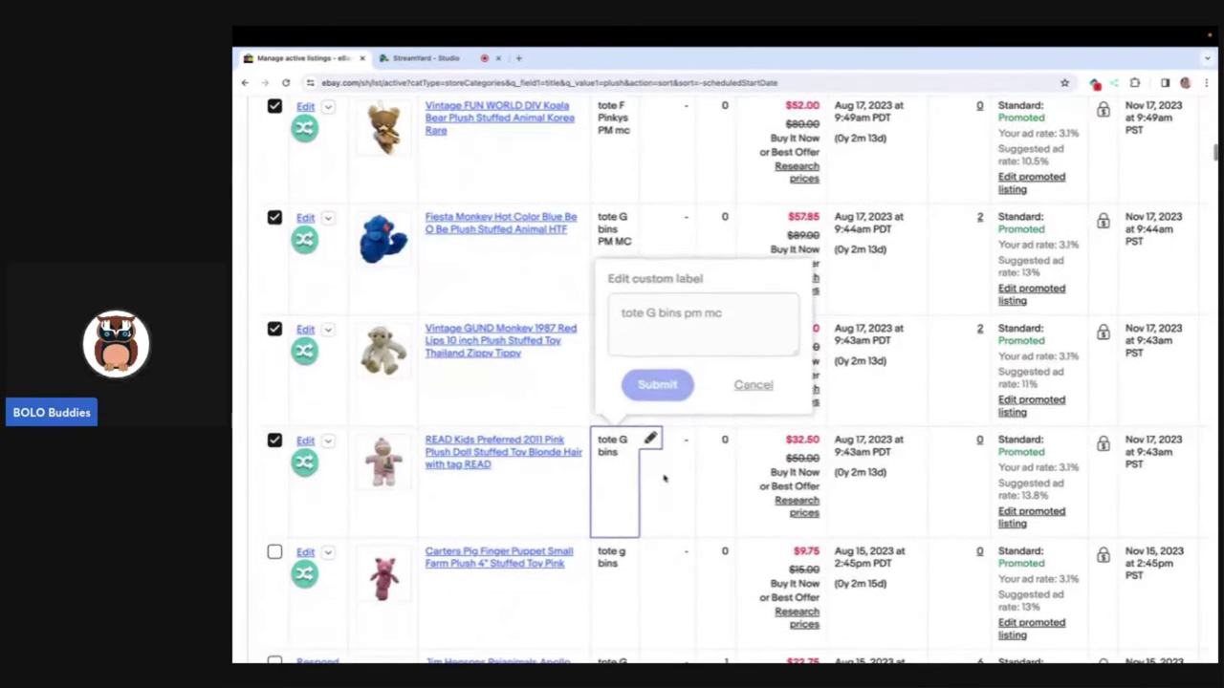
click(650, 549)
click(696, 436)
text(PM MC)
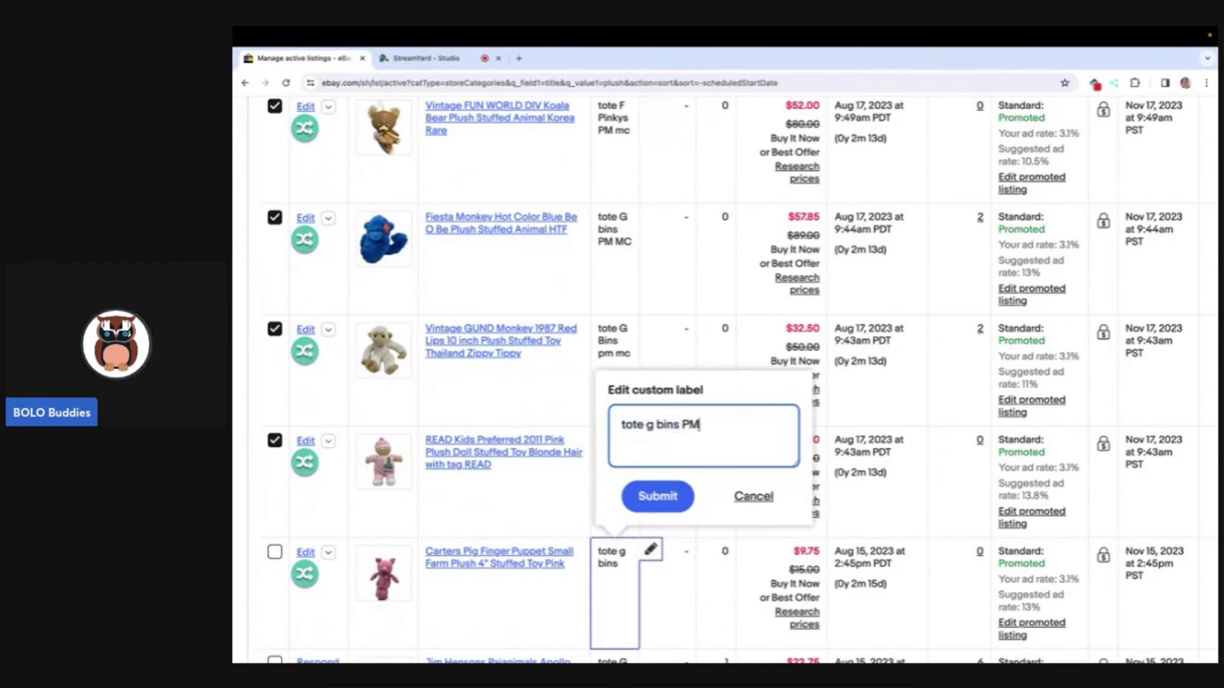
click(657, 497)
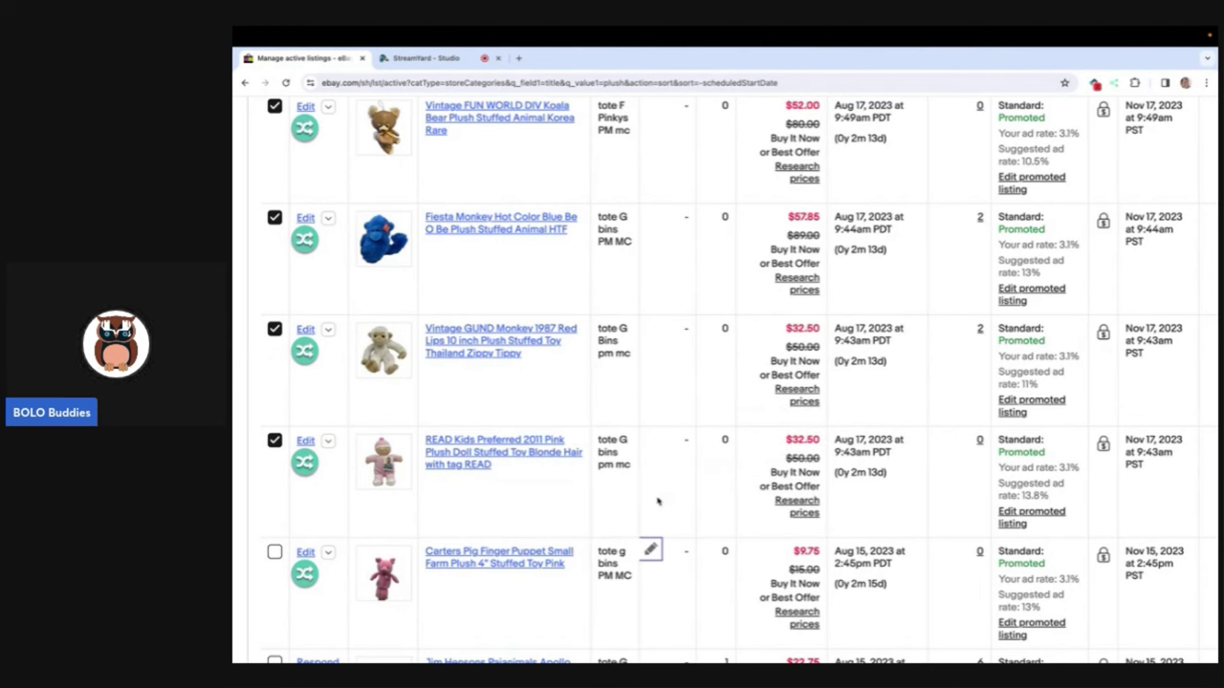
click(274, 552)
Step: Start the browser extension's item selection mode for the listings table
scroll(350, 385, up, 15)
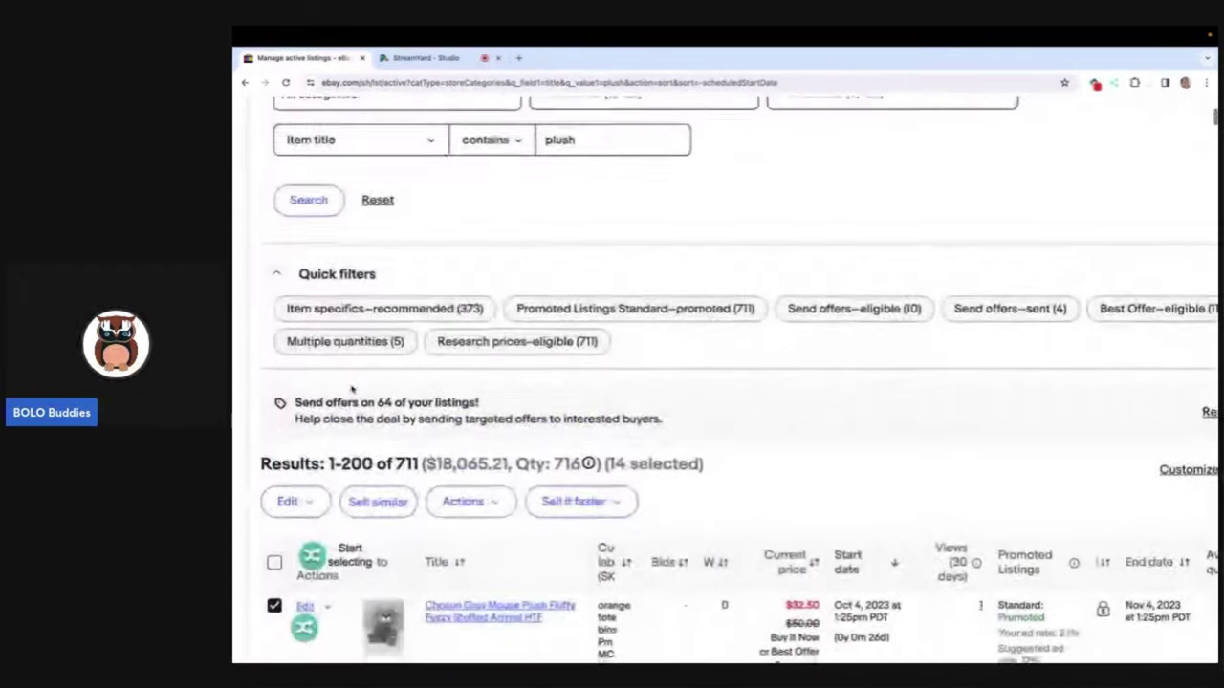
scroll(315, 320, down, 3)
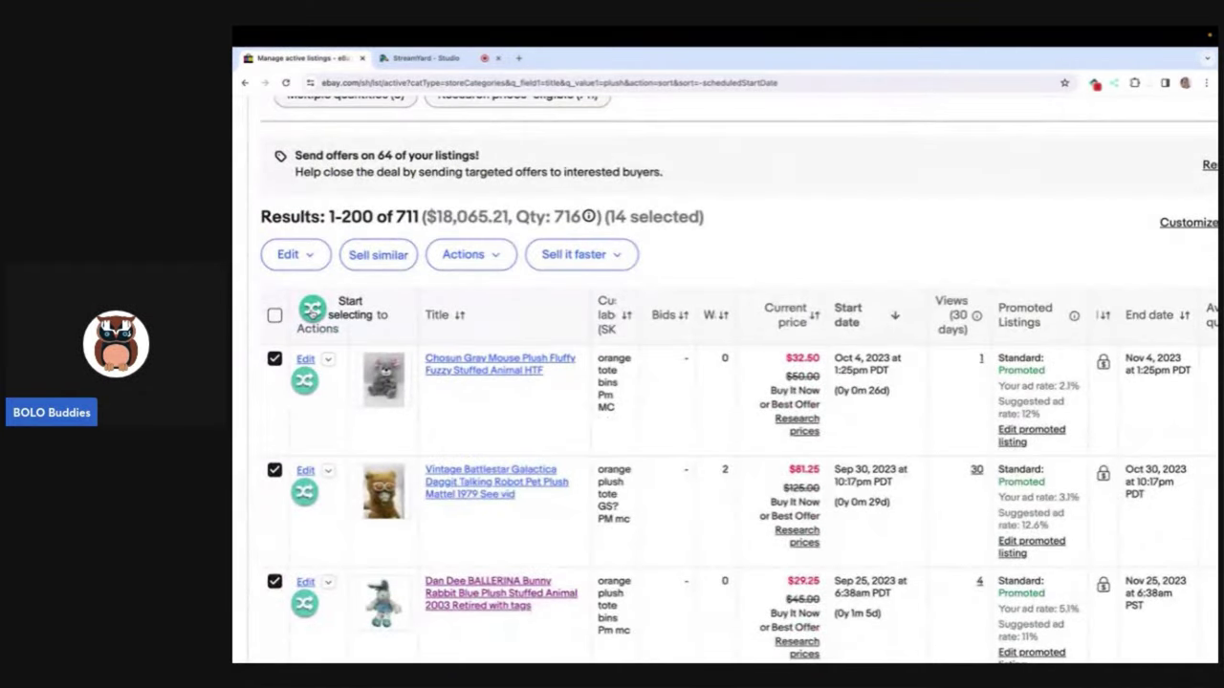
click(312, 310)
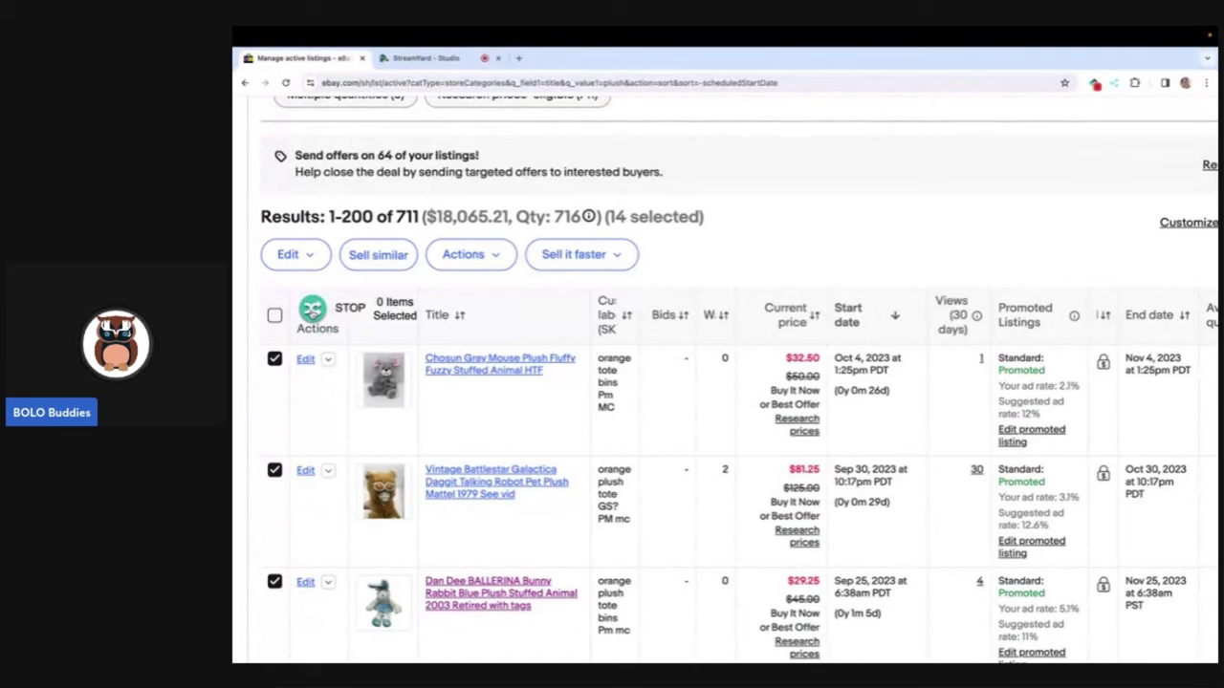
click(311, 311)
click(312, 311)
Step: Mark the first five listings, Chosun Gray Mouse through SKM Enterprises Tiger, in the extension's selection mode
click(321, 413)
click(323, 507)
scroll(323, 506, down, 2)
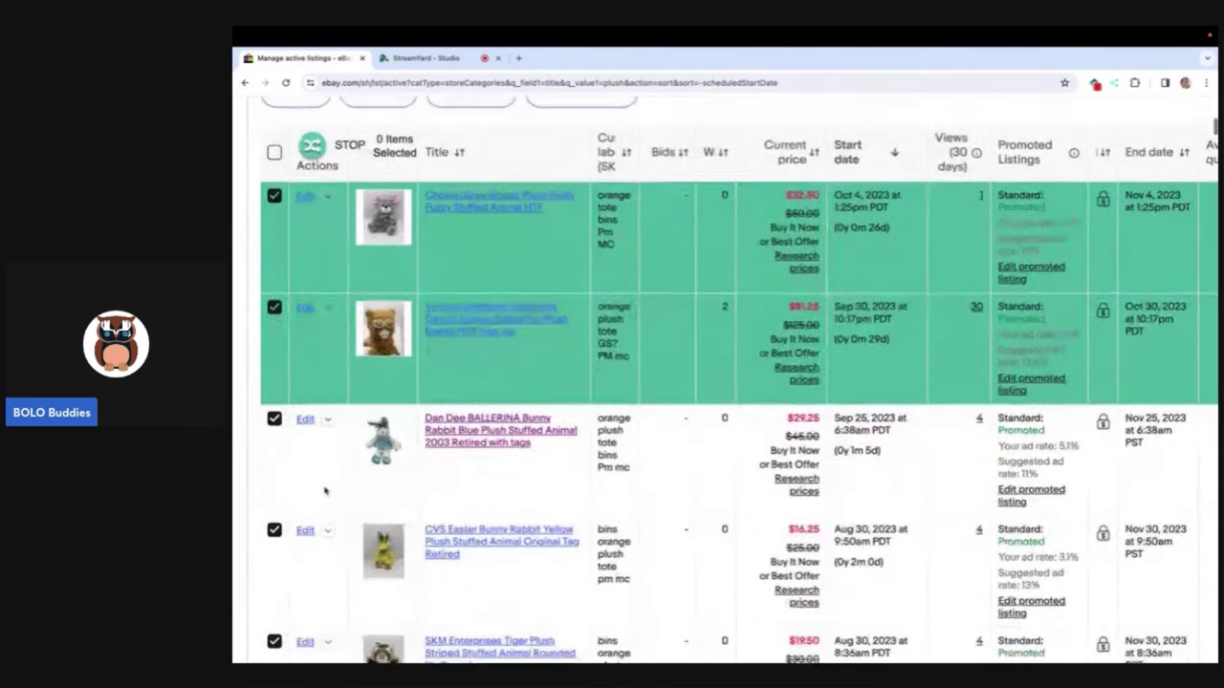
click(323, 494)
click(323, 537)
scroll(323, 536, down, 2)
click(321, 516)
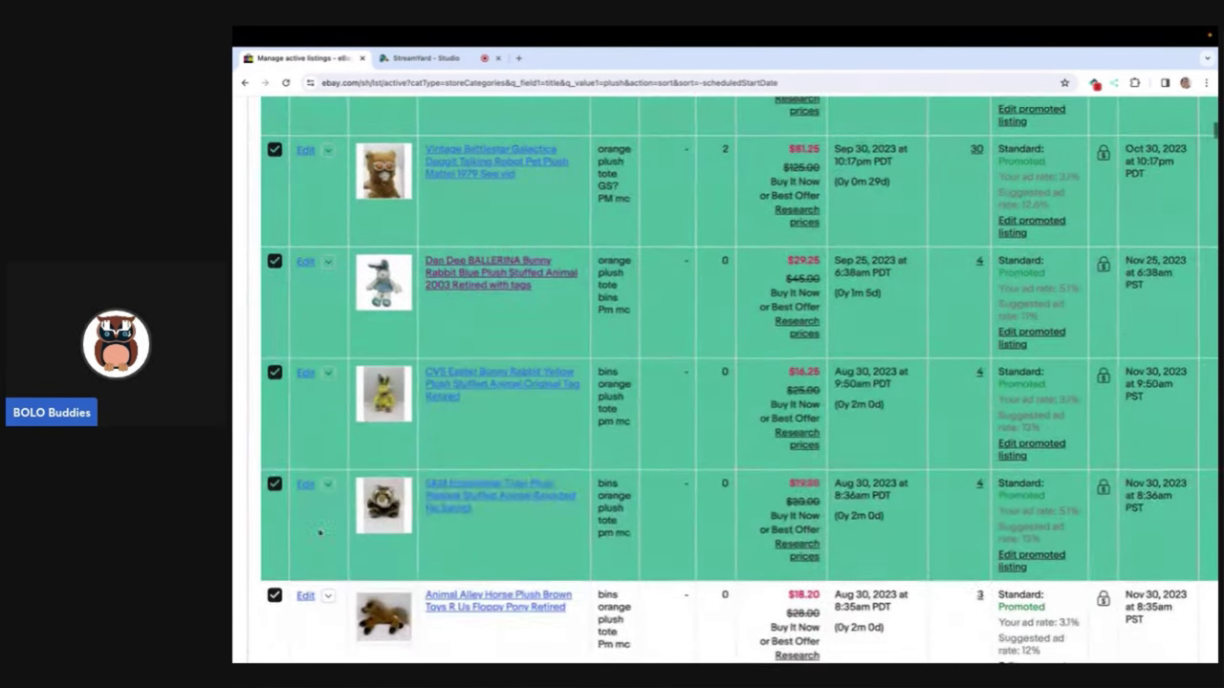
Step: Mark the five listings from the Animal Alley Horse through the FUN WORLD Koala Bear for the extension
scroll(319, 516, down, 2)
click(320, 516)
click(318, 589)
scroll(318, 579, down, 2)
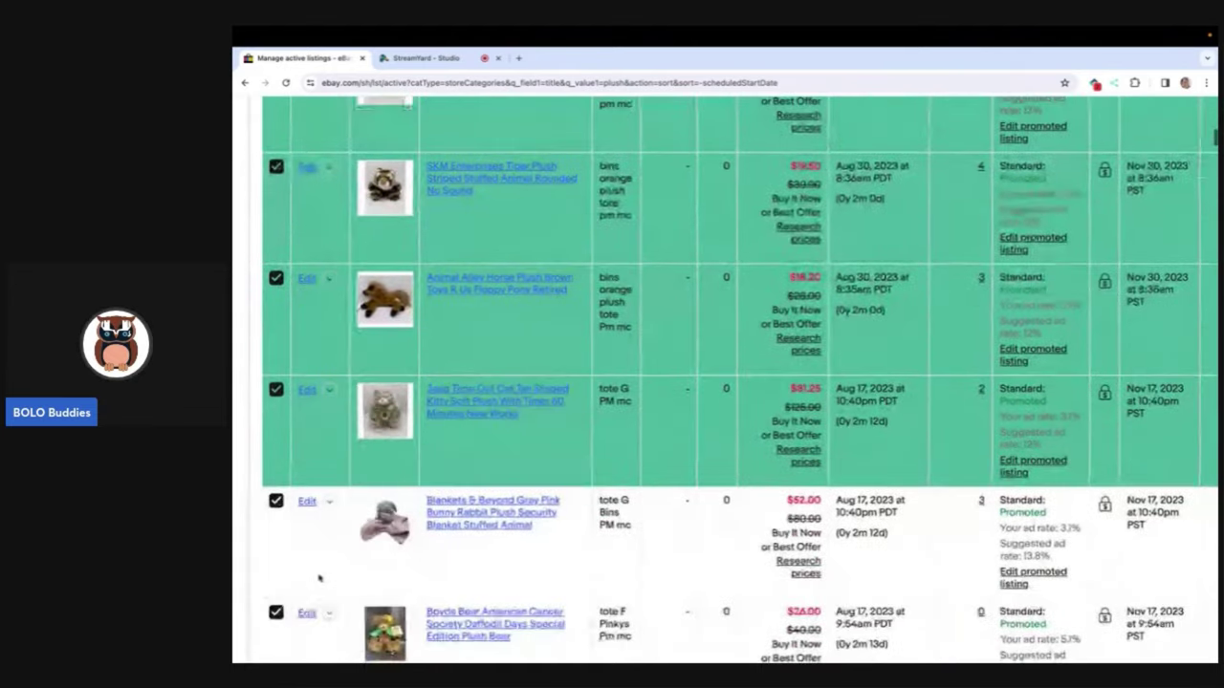
click(319, 562)
scroll(320, 564, down, 2)
click(323, 557)
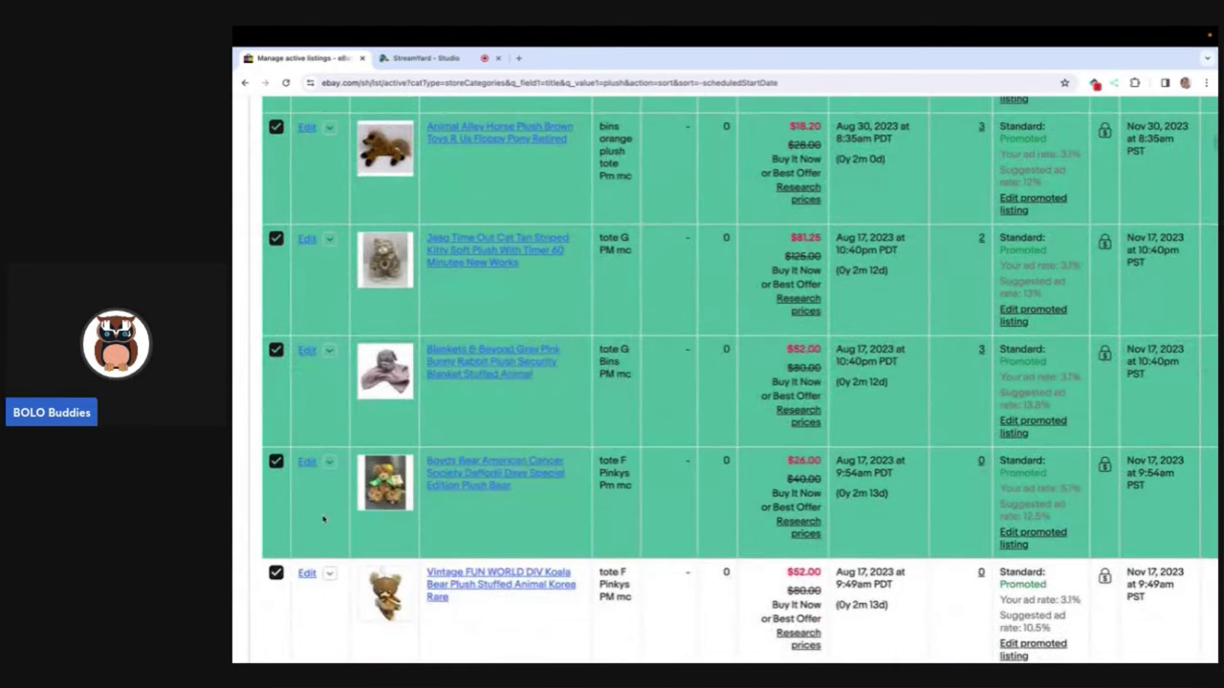
click(319, 594)
Step: Mark the Fiesta Monkey, GUND Monkey, READ doll and Carters Pig listings for the extension
scroll(319, 593, down, 2)
click(318, 566)
scroll(318, 565, down, 2)
click(320, 558)
scroll(320, 560, down, 1)
scroll(320, 559, down, 1)
click(320, 555)
scroll(317, 560, down, 1)
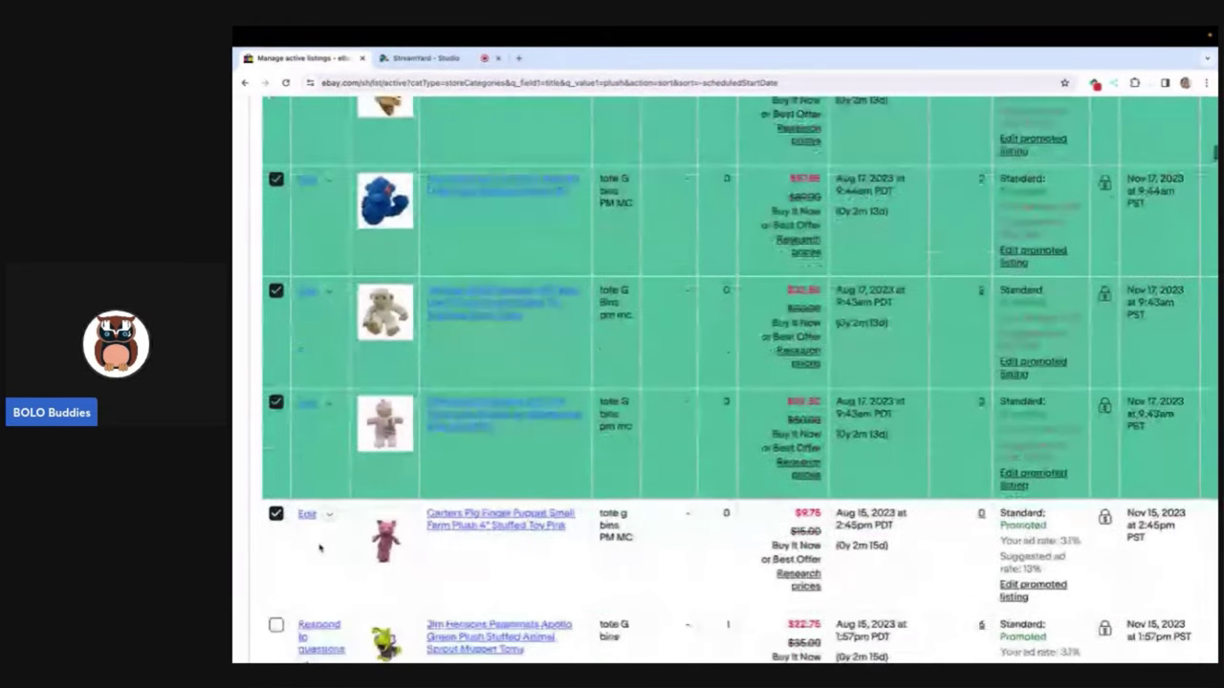
click(315, 562)
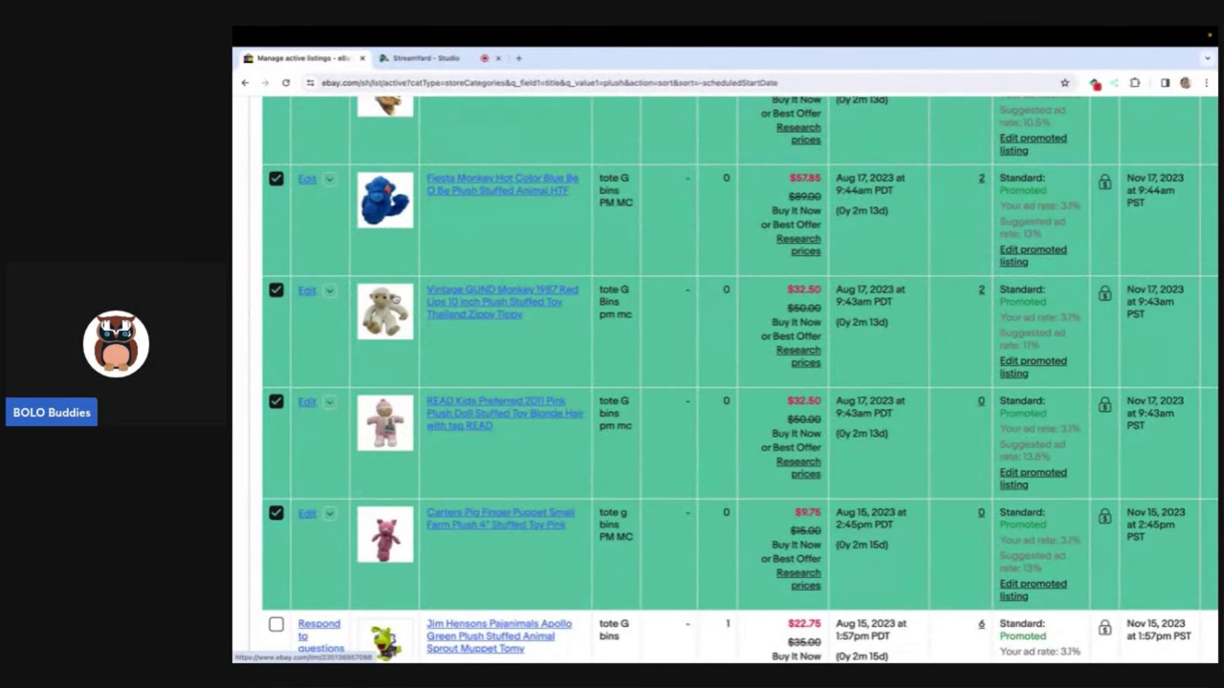
Step: End the extension's selection mode and copy the marked listings to Mercari and Poshmark
scroll(382, 383, up, 10)
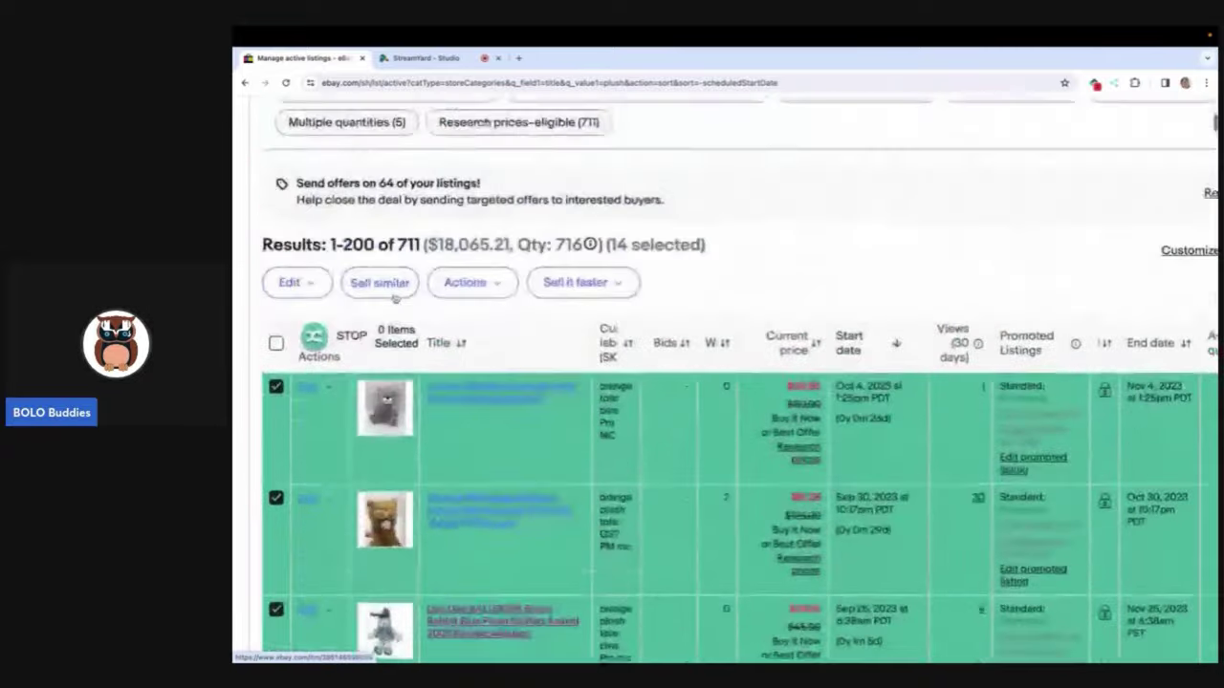
click(308, 363)
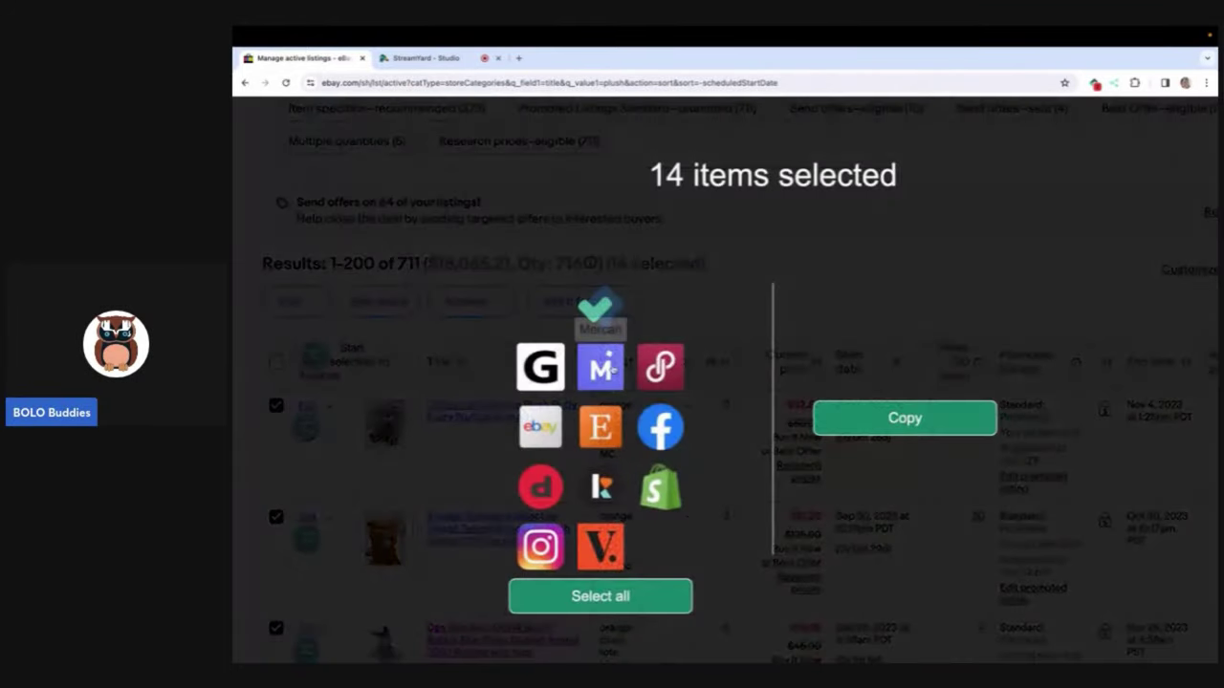
click(604, 371)
click(658, 371)
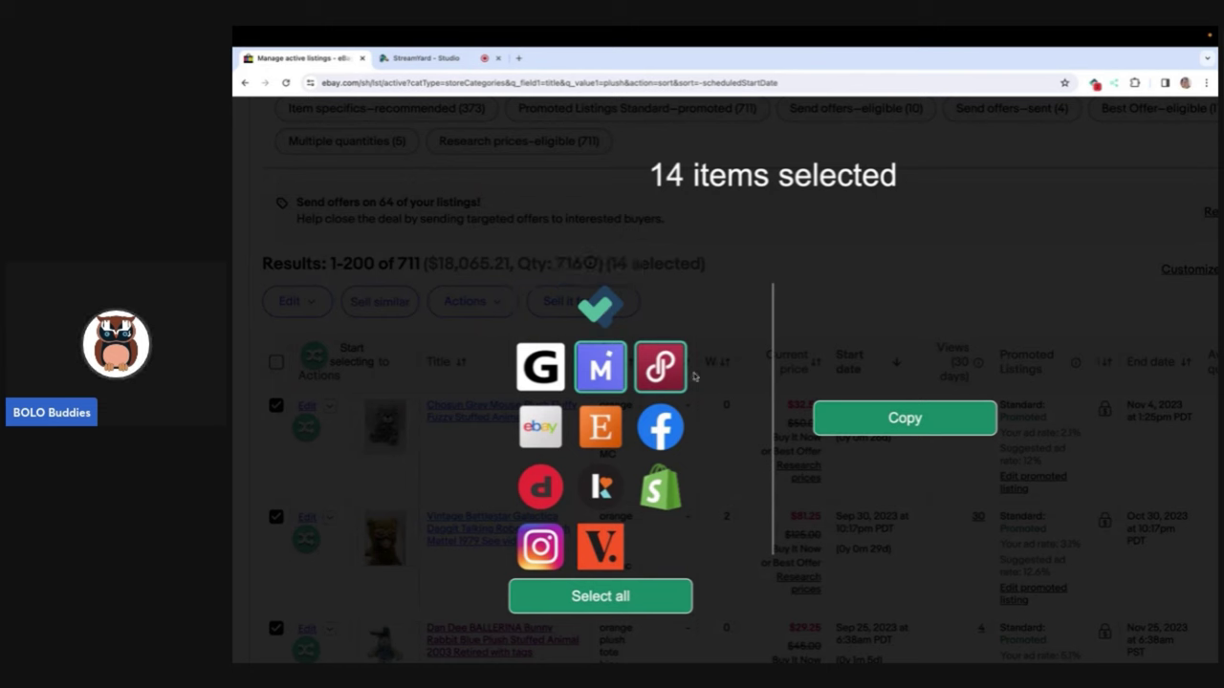
click(886, 426)
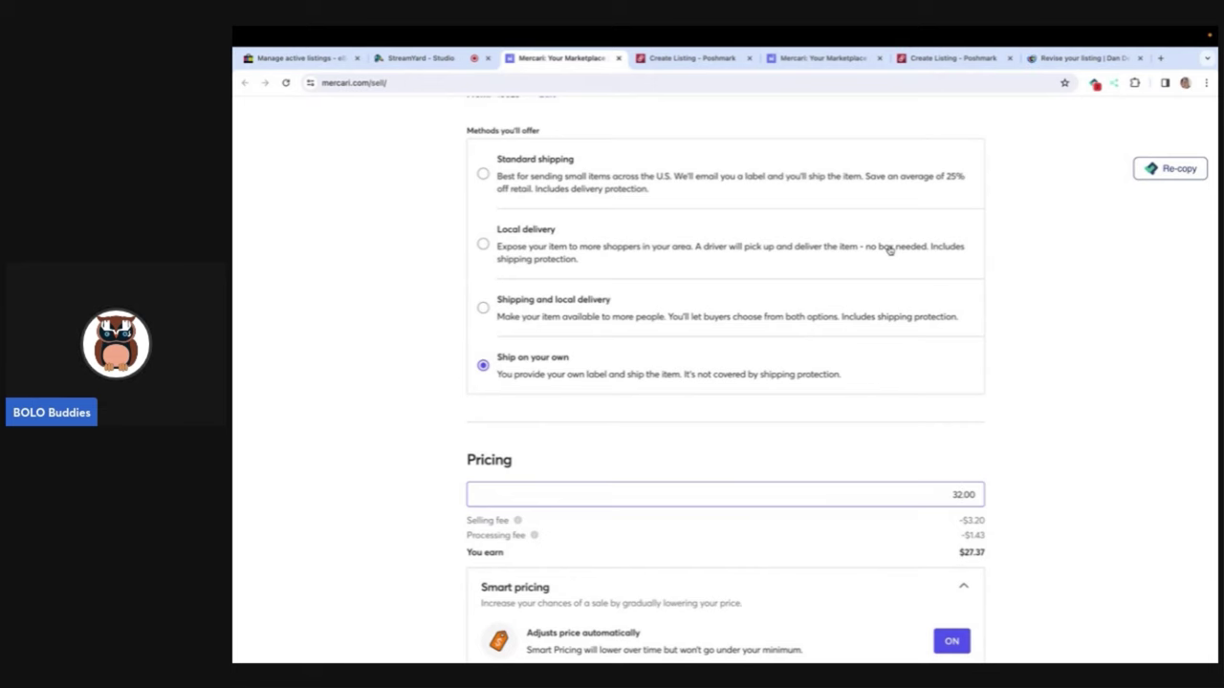
Step: Add the hashtags #chosen, #plush and #stuffedanimals to the Chosun Gray Mouse listing on Mercari
scroll(889, 251, up, 12)
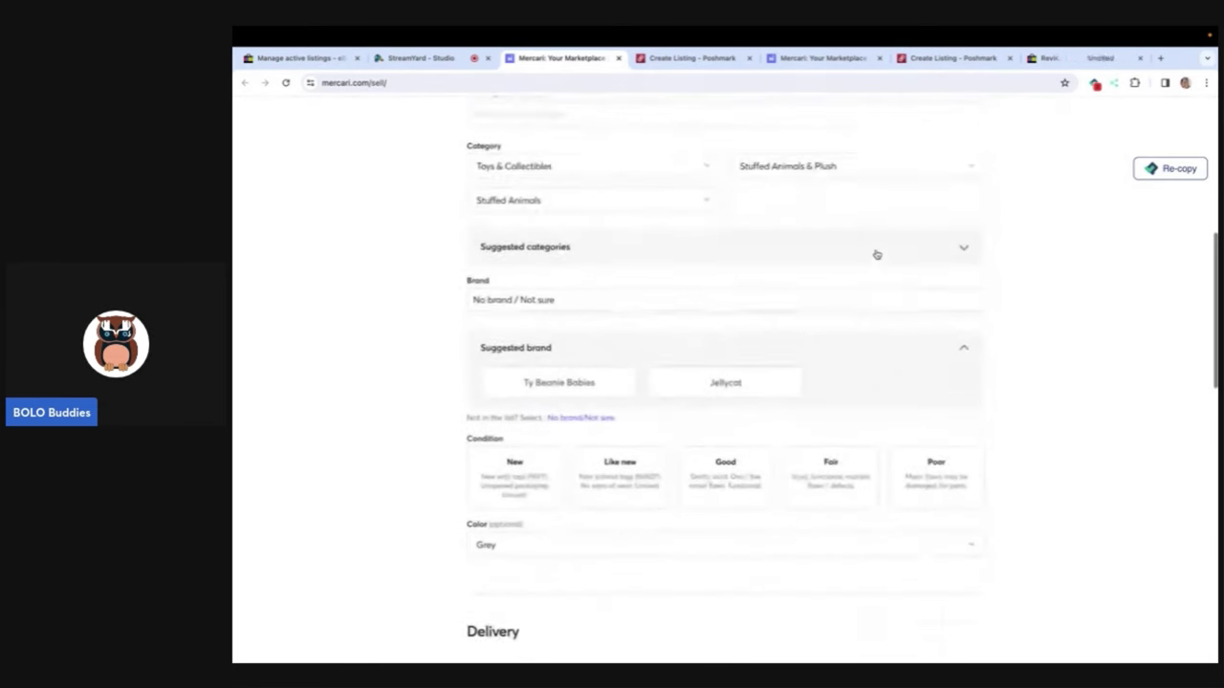
scroll(877, 254, up, 3)
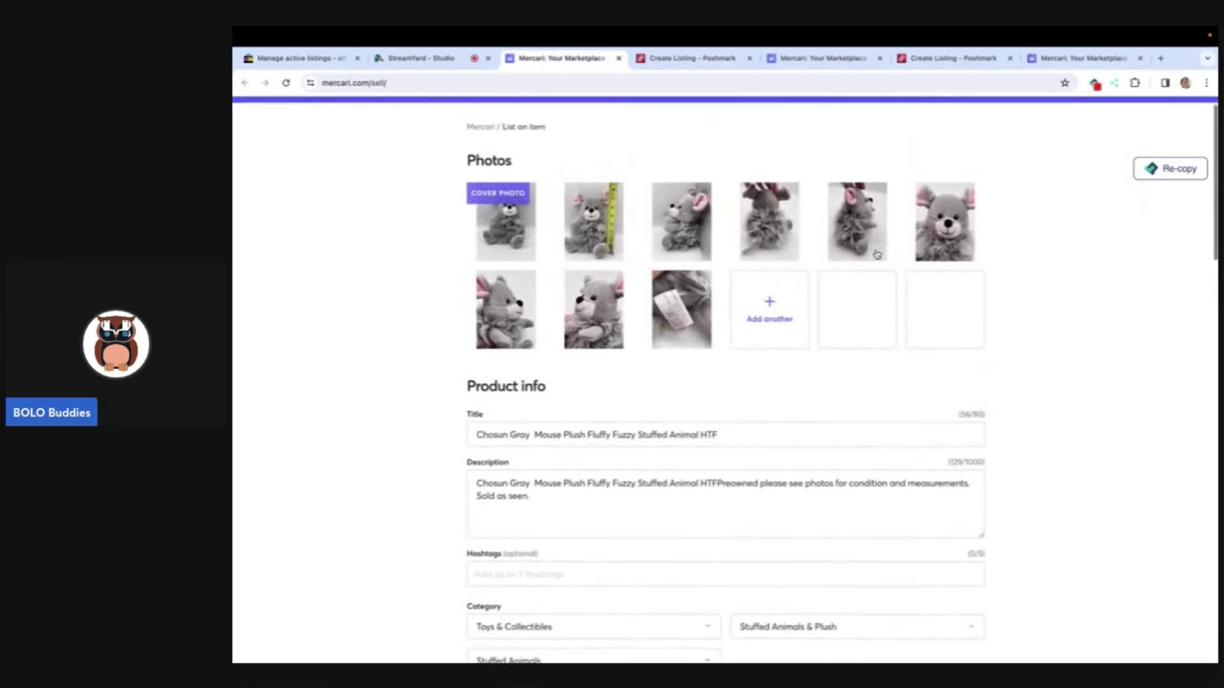
scroll(876, 254, down, 1)
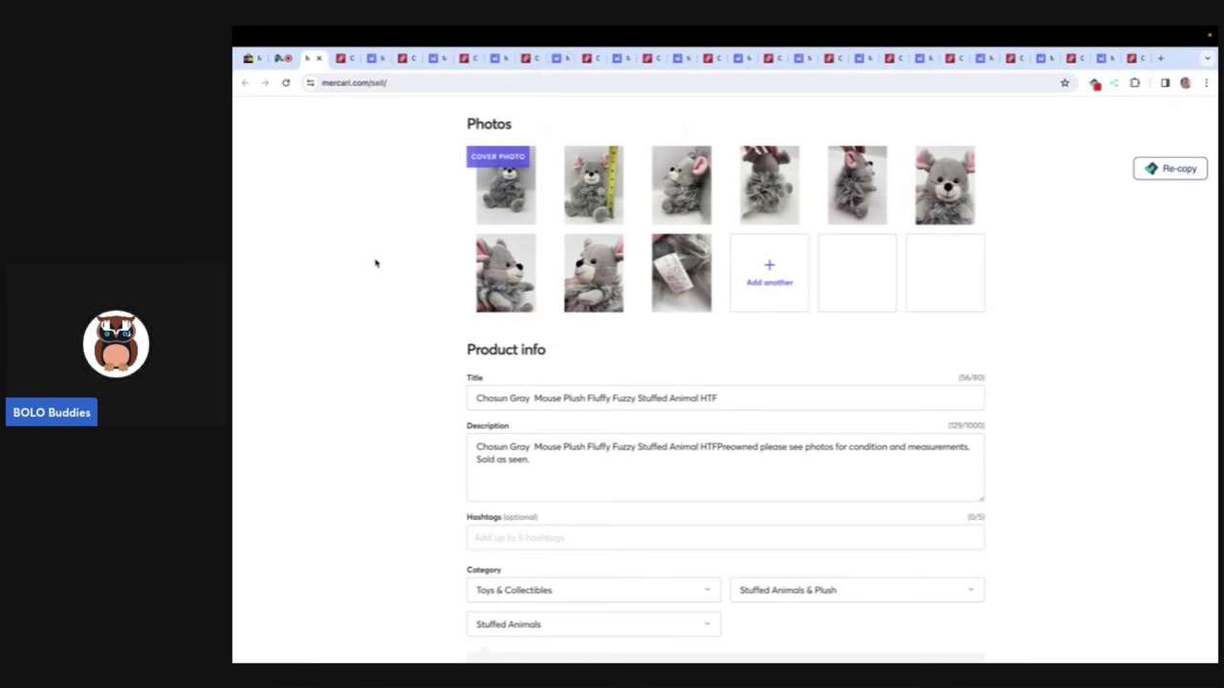
click(628, 475)
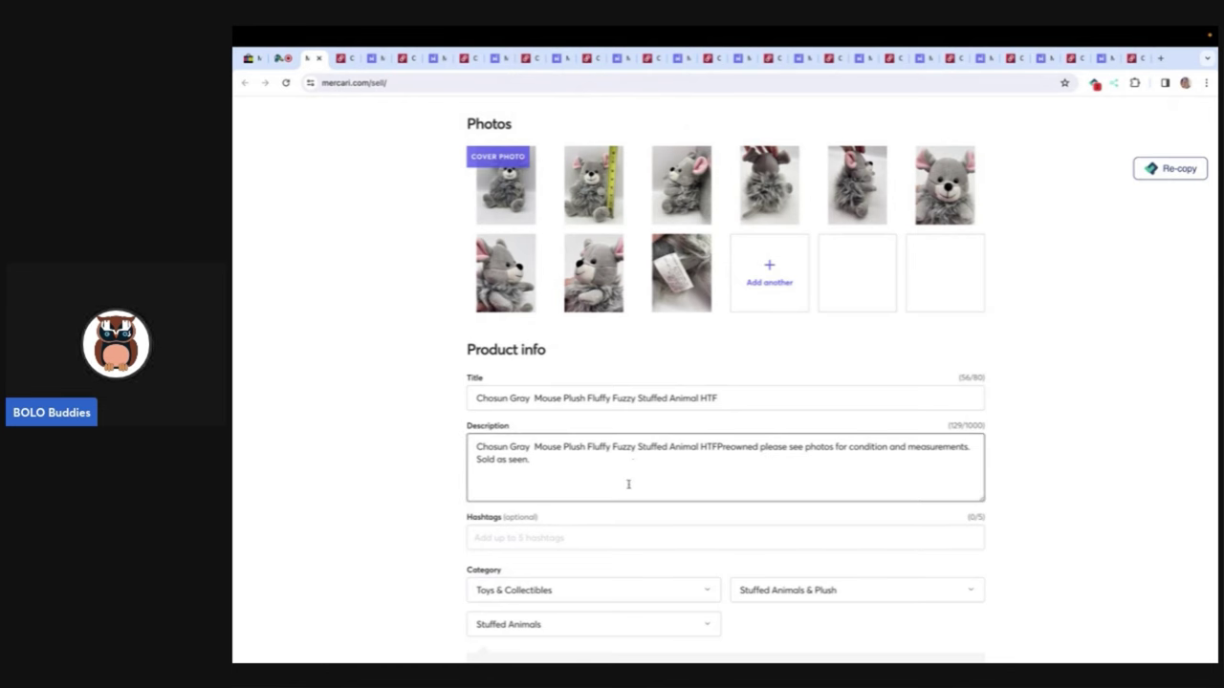
scroll(628, 492, down, 2)
click(628, 499)
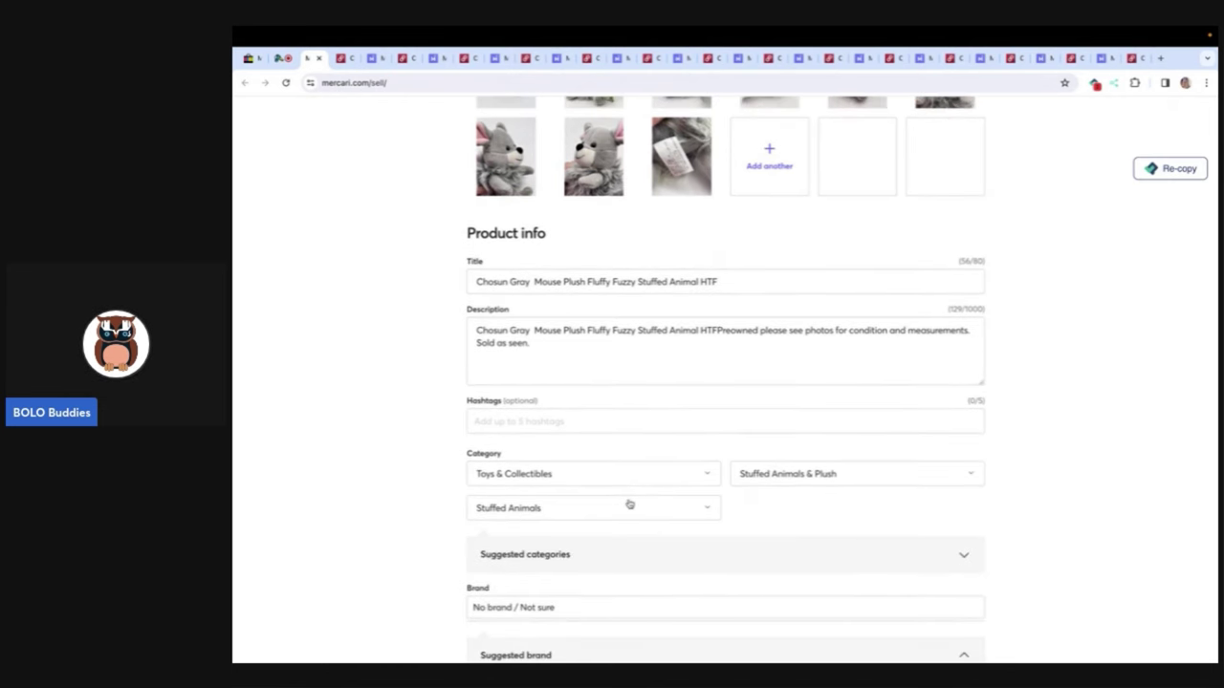
click(562, 424)
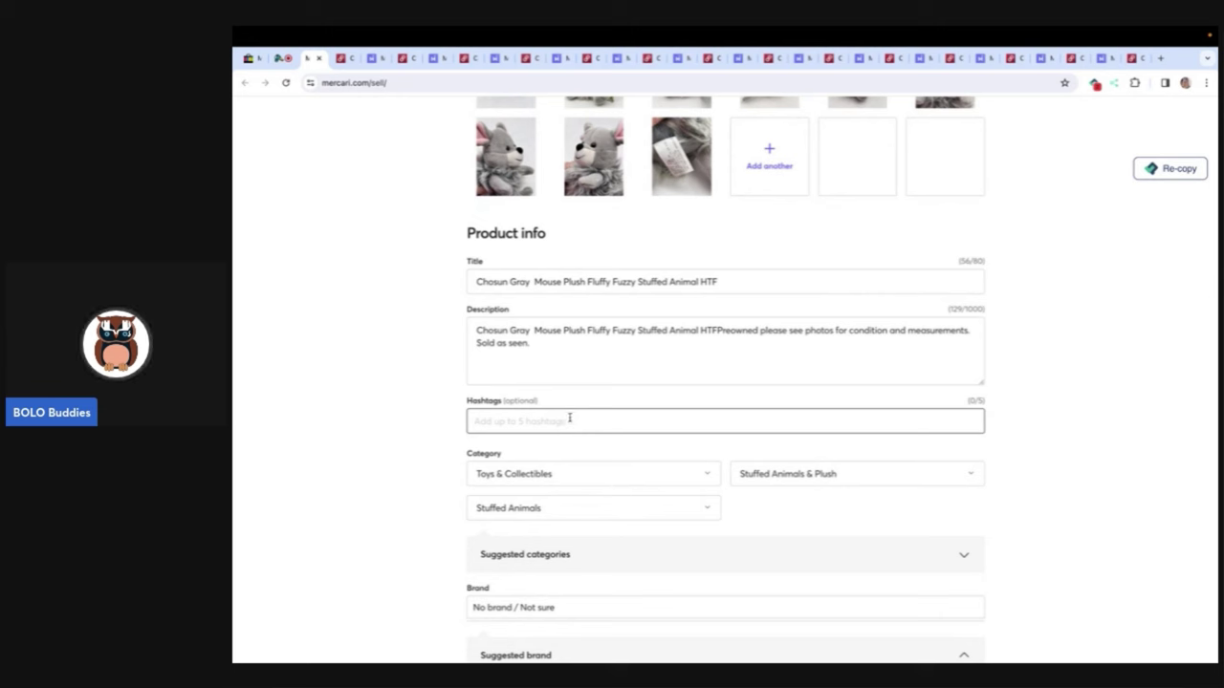
click(570, 418)
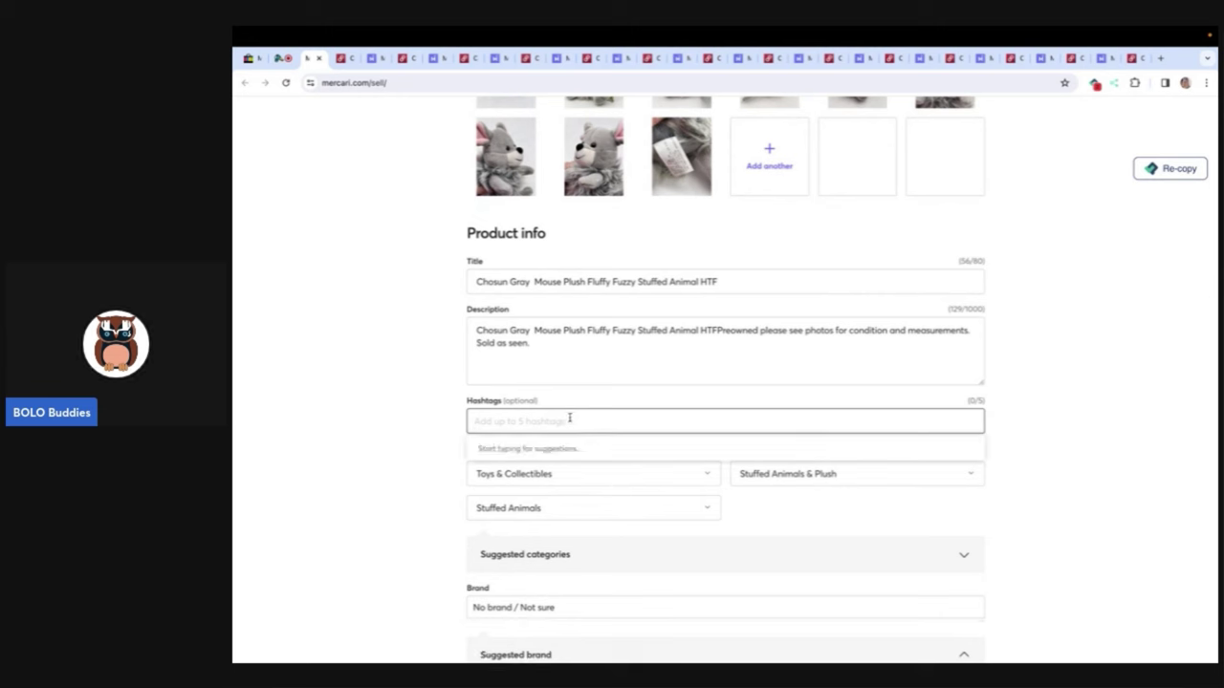
text(#chosen #p)
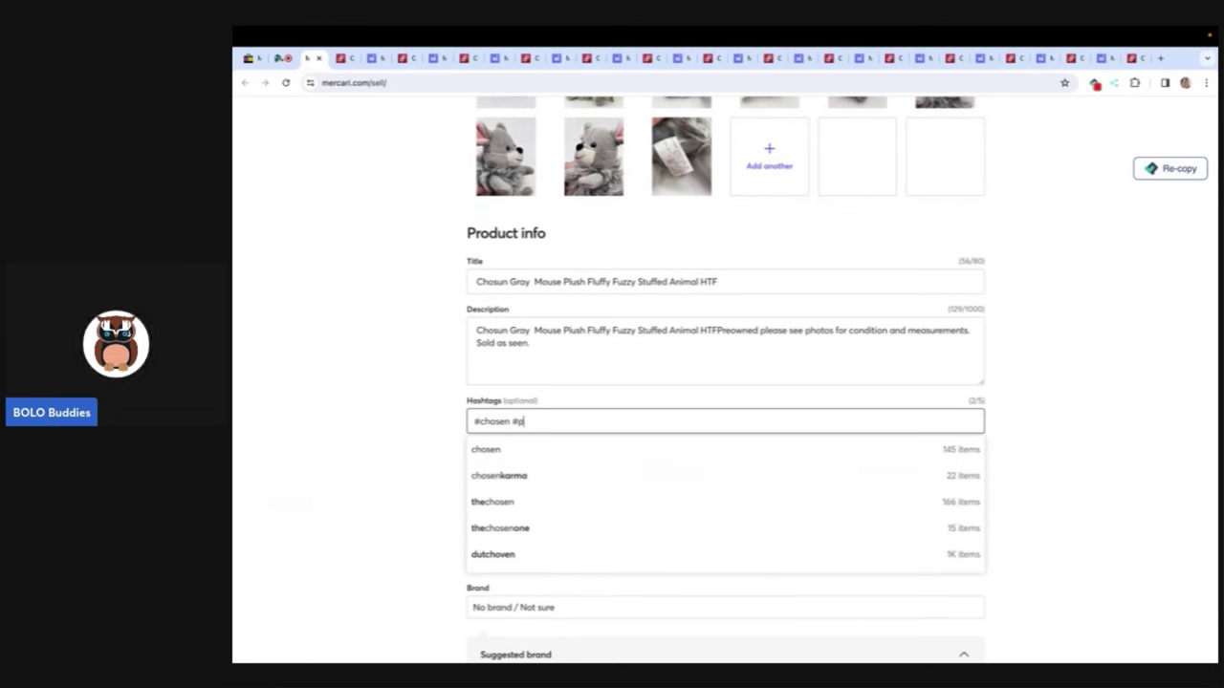
text(lush)
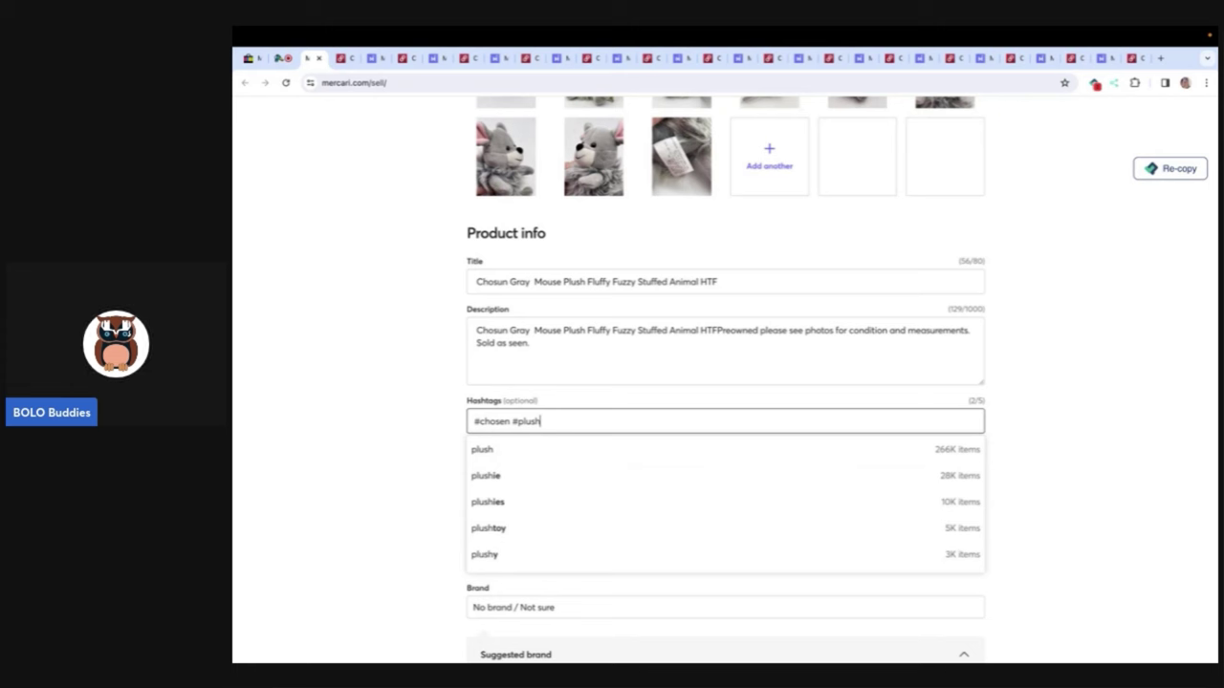
text( #stuffeda)
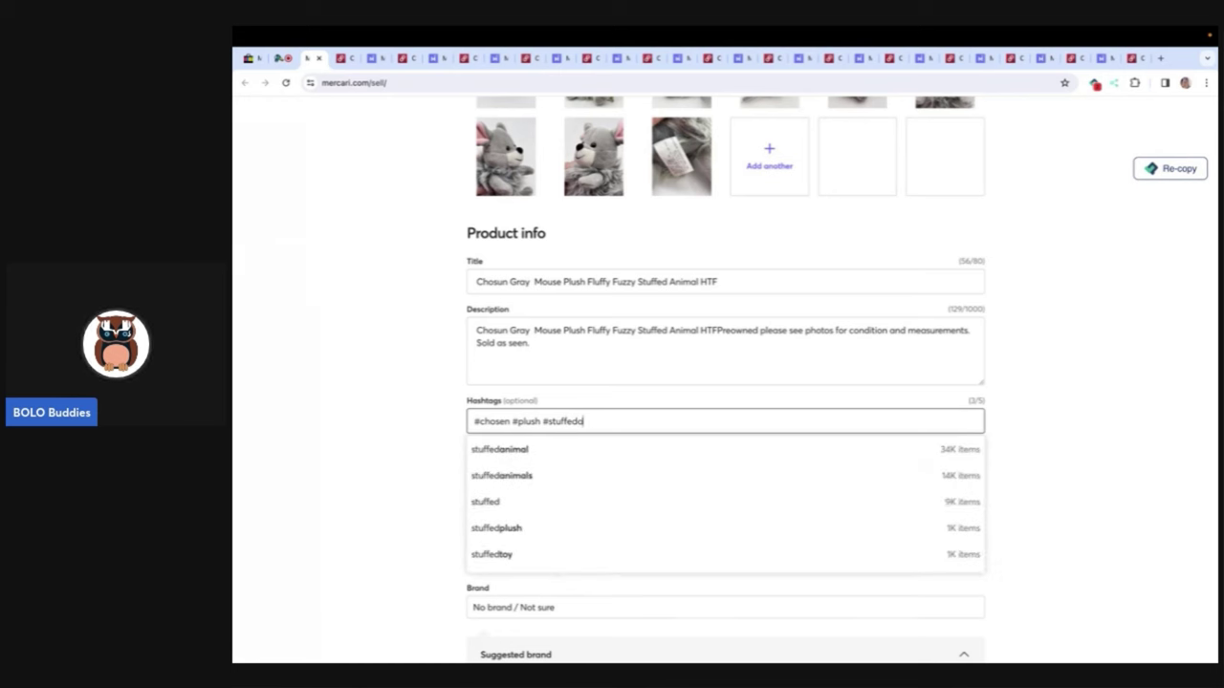
text(nim)
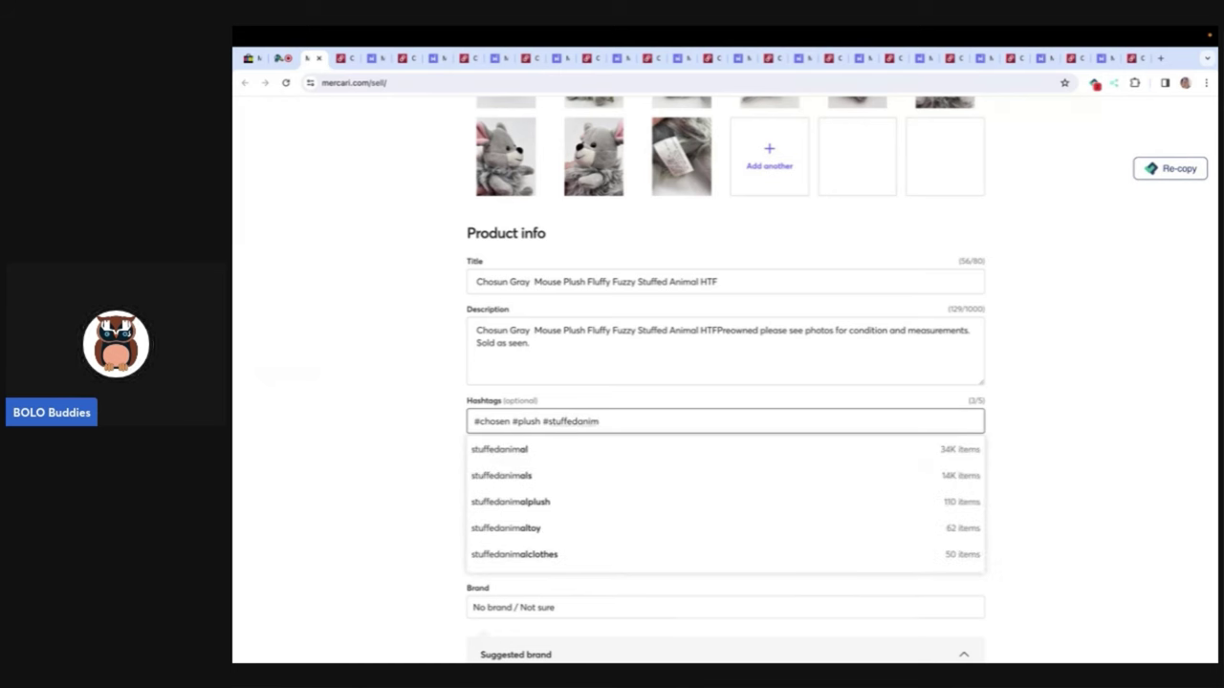
text(als #)
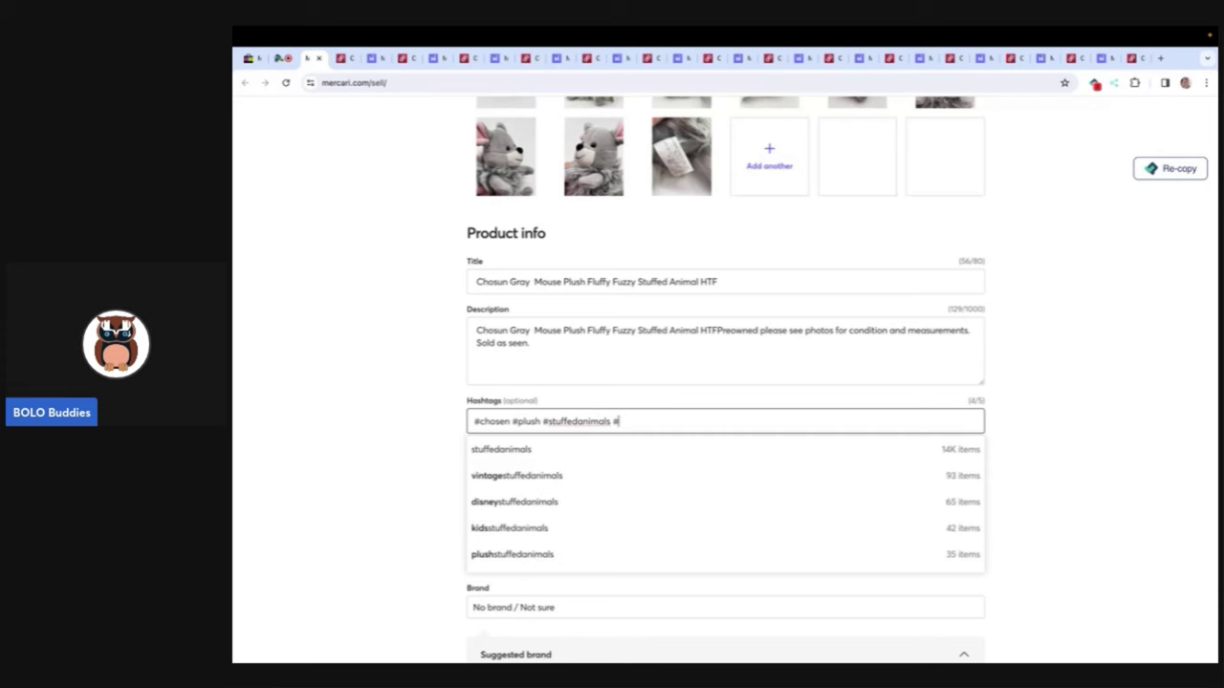
click(381, 463)
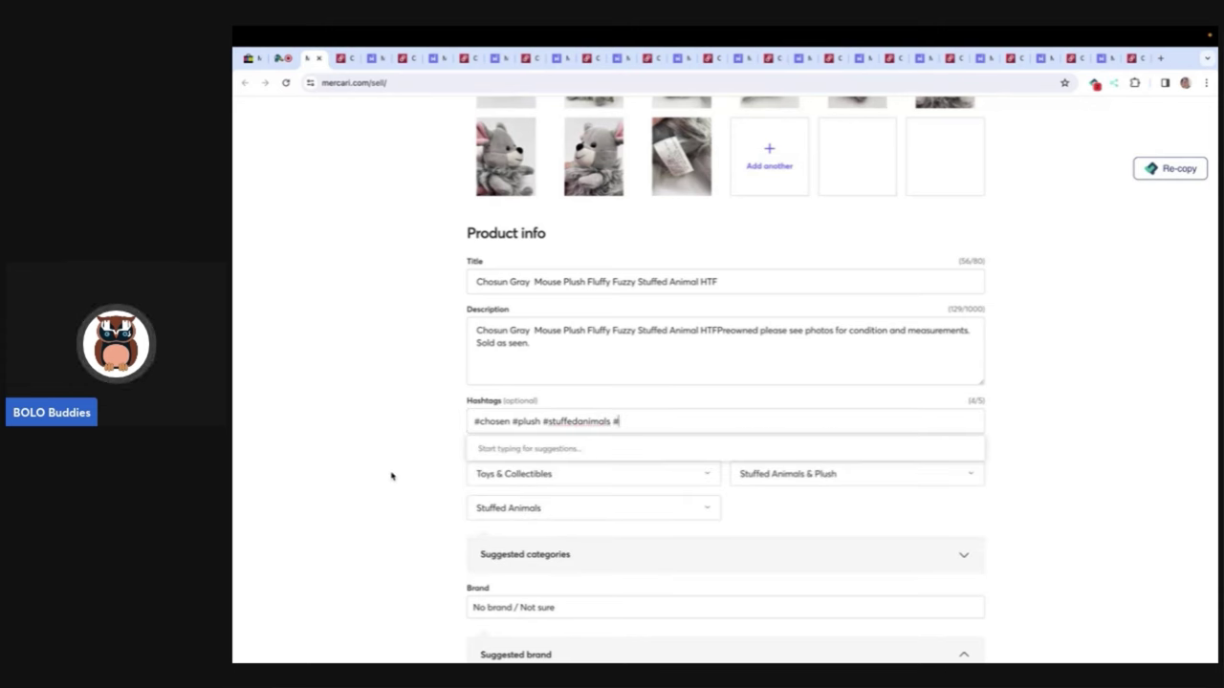
Step: Set the condition of the Chosun Gray Mouse to Good
scroll(567, 513, down, 3)
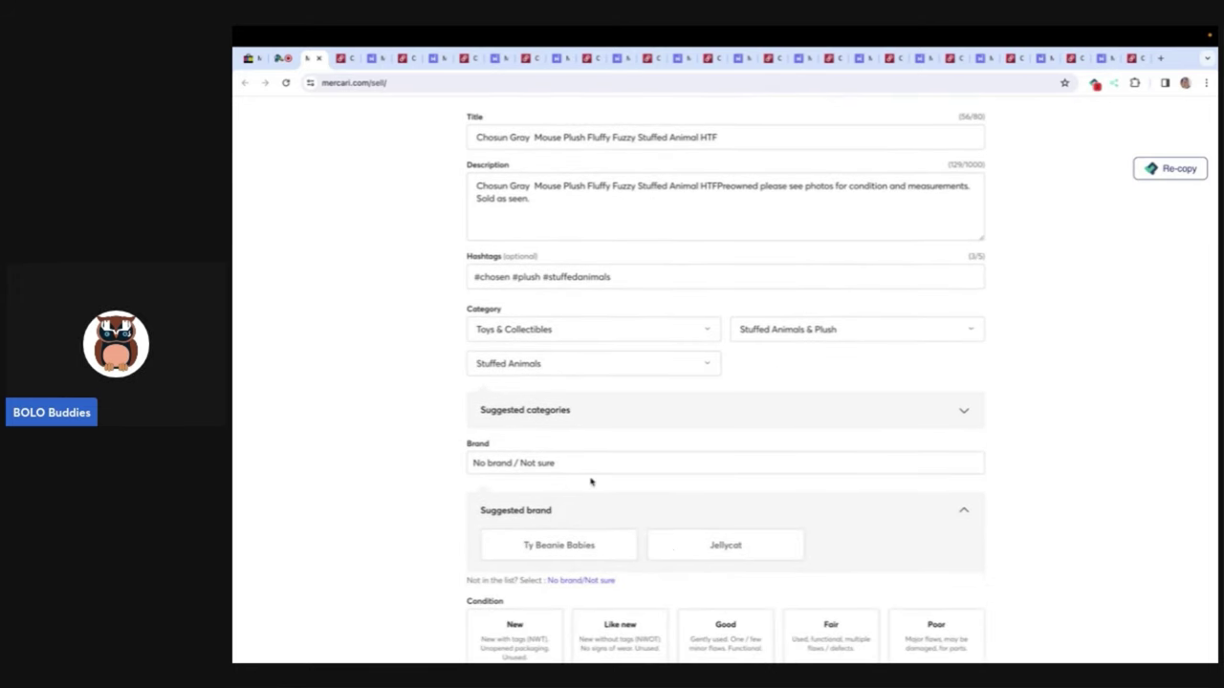
scroll(590, 482, down, 1)
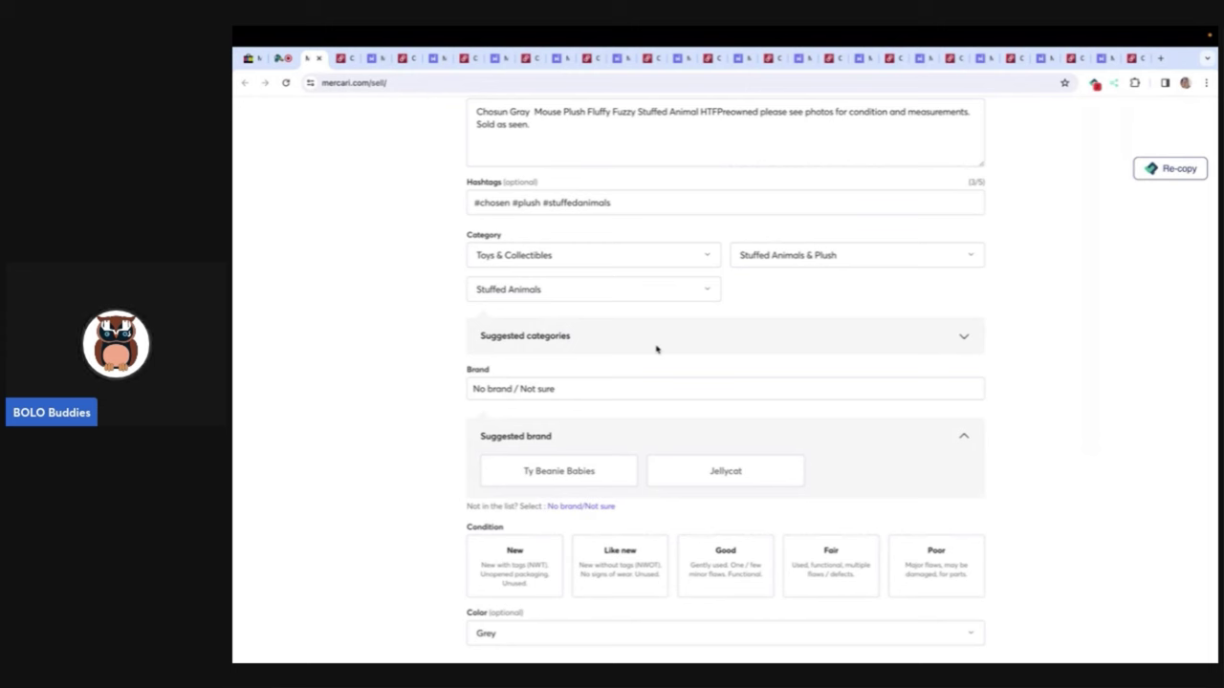
click(734, 566)
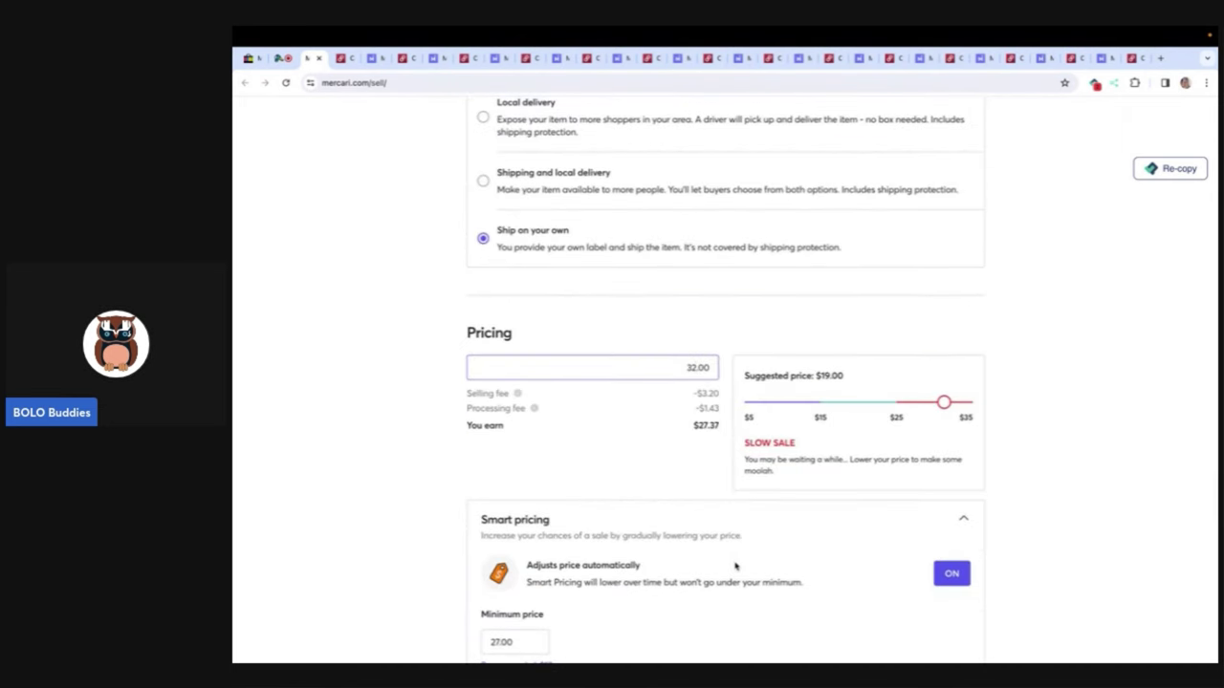
scroll(734, 566, up, 5)
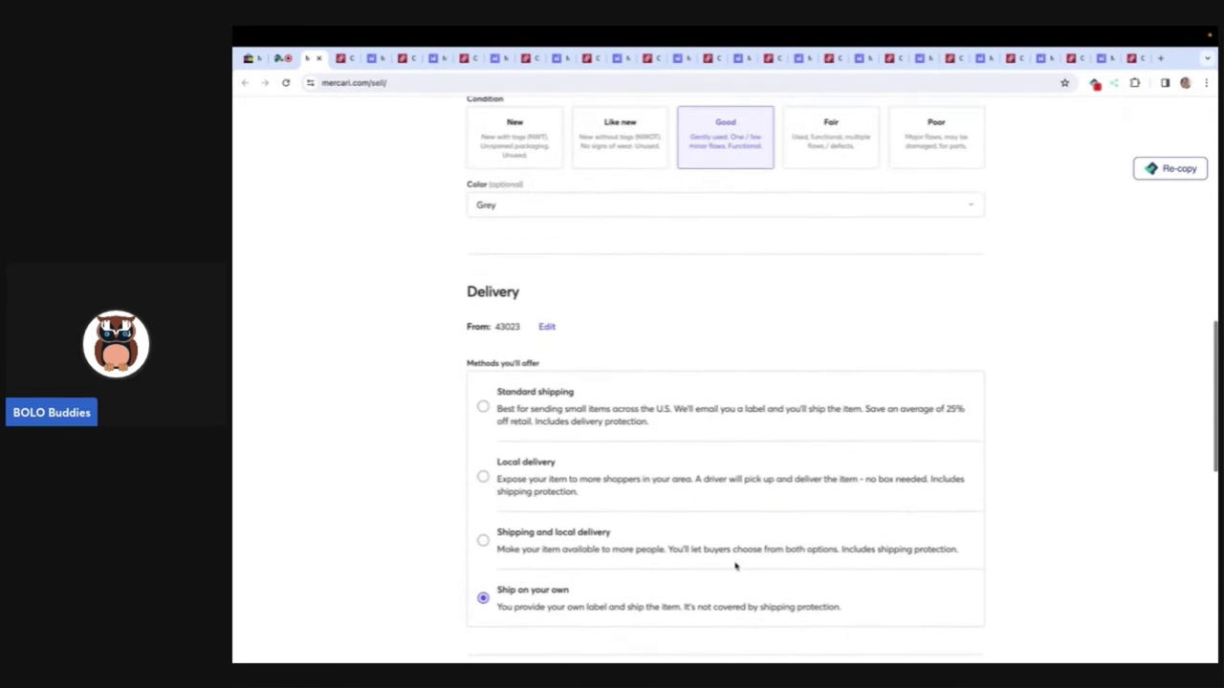
Step: Set the price of the Chosun Gray Mouse listing to $45
scroll(735, 566, down, 4)
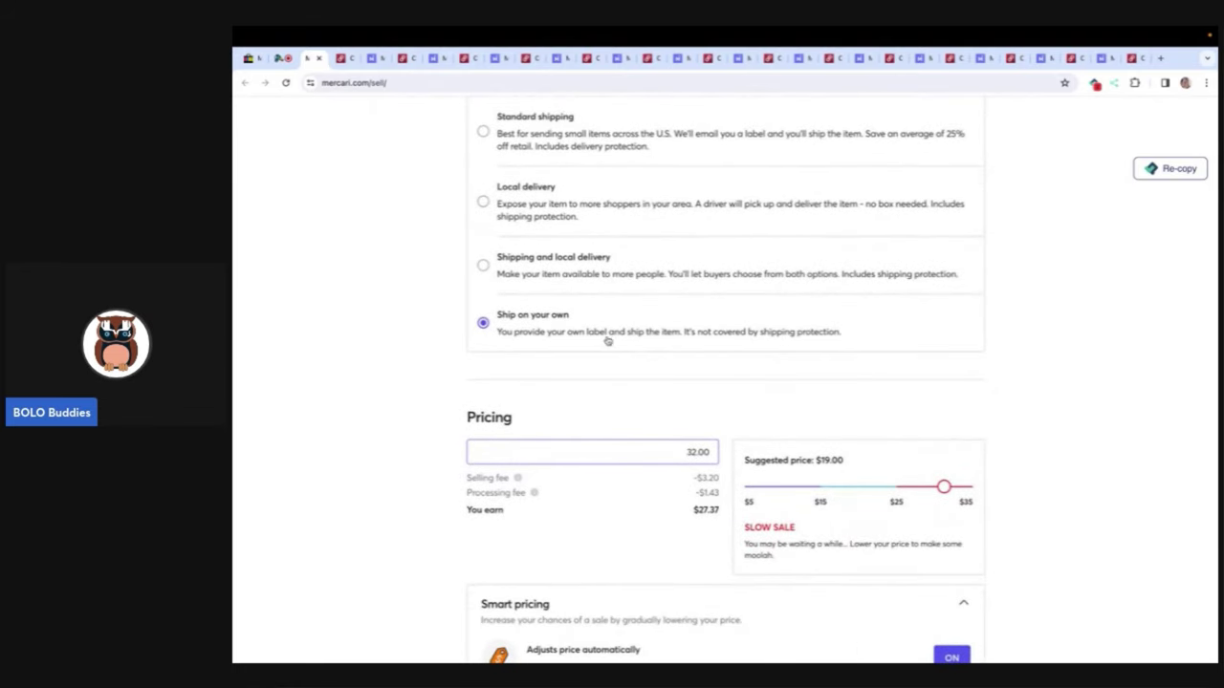
scroll(672, 373, down, 1)
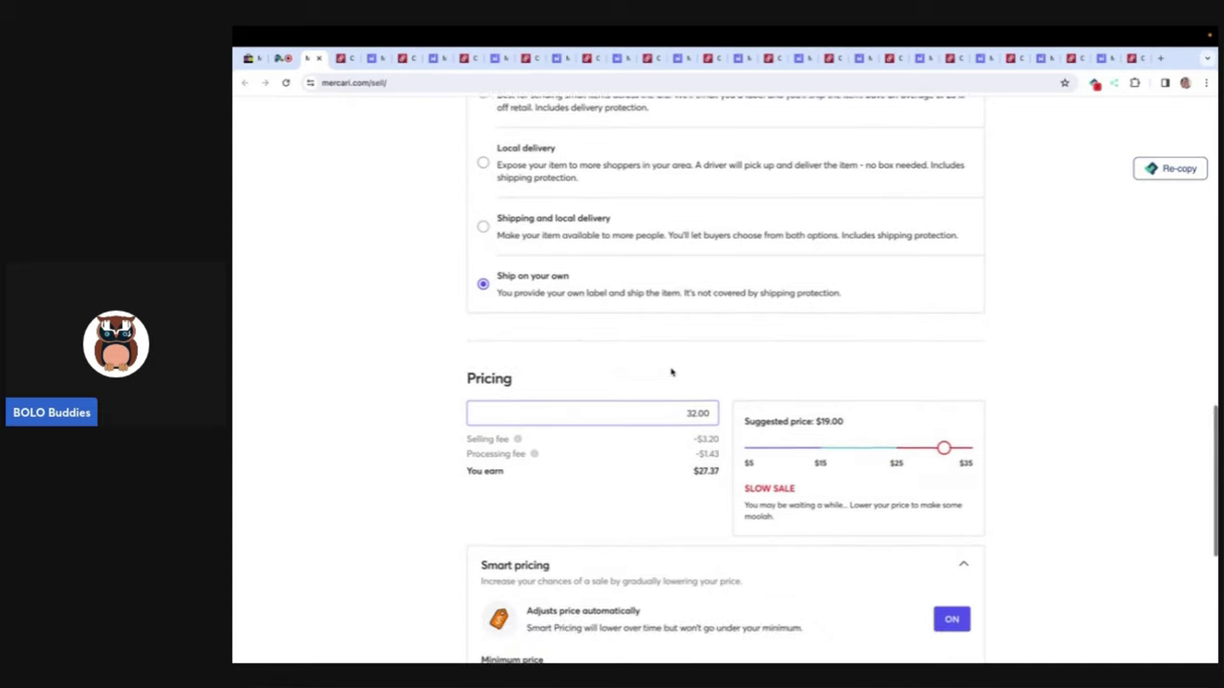
key(ctrl+a)
key(BackSpace)
text(45.)
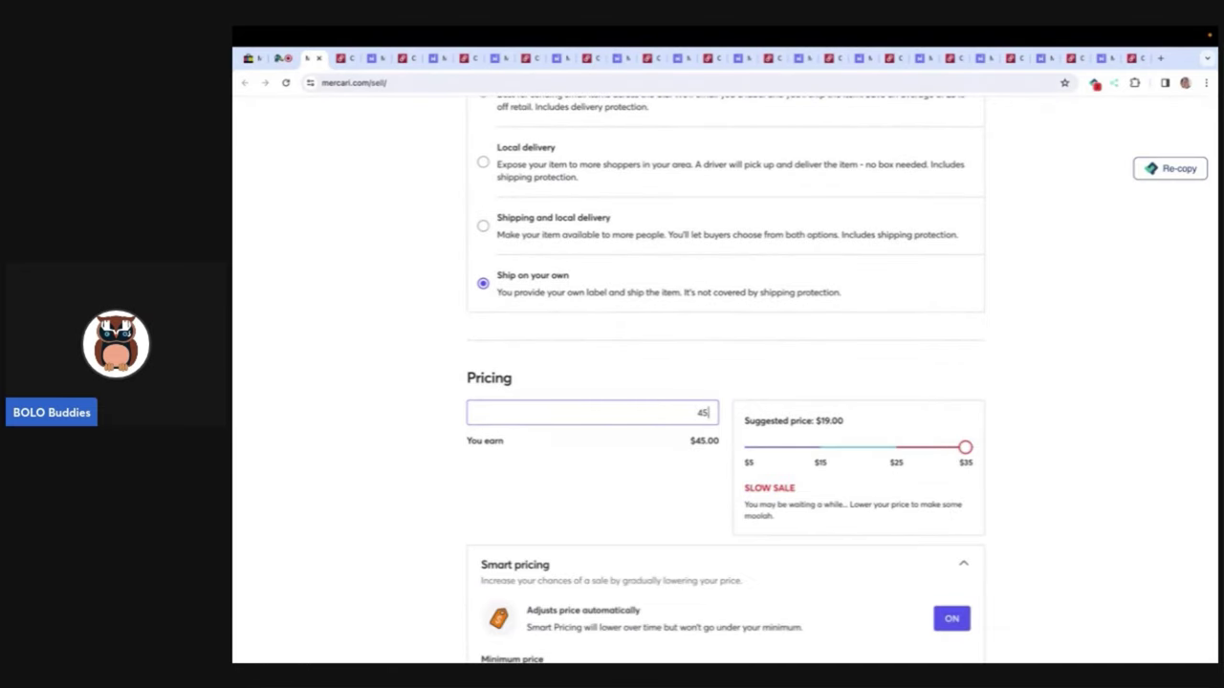
Step: Turn off automatic price adjustment under Smart pricing and publish the Mercari listing
scroll(1024, 456, down, 2)
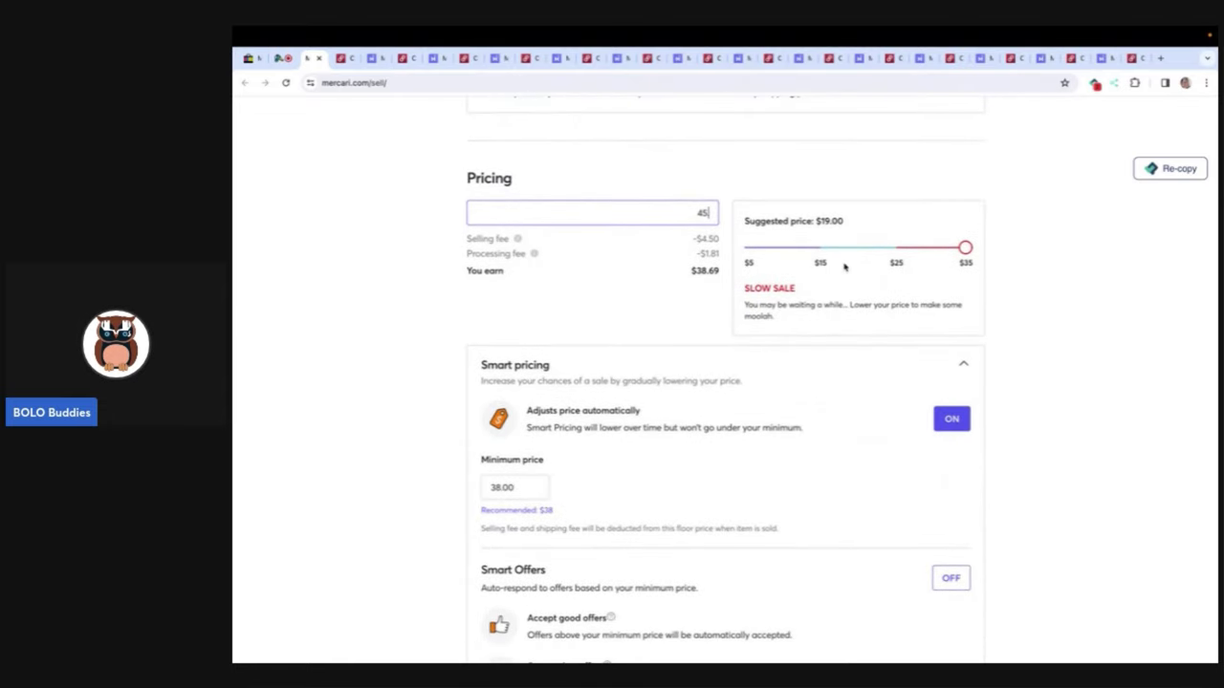
click(952, 423)
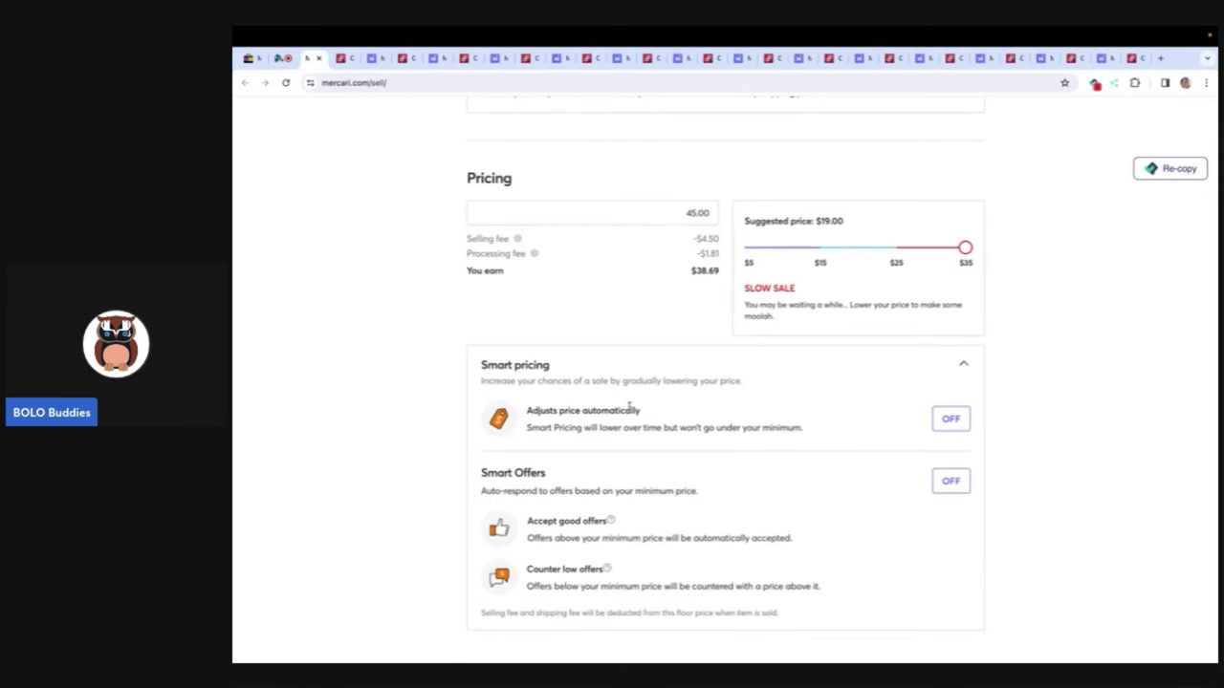
scroll(915, 475, down, 1)
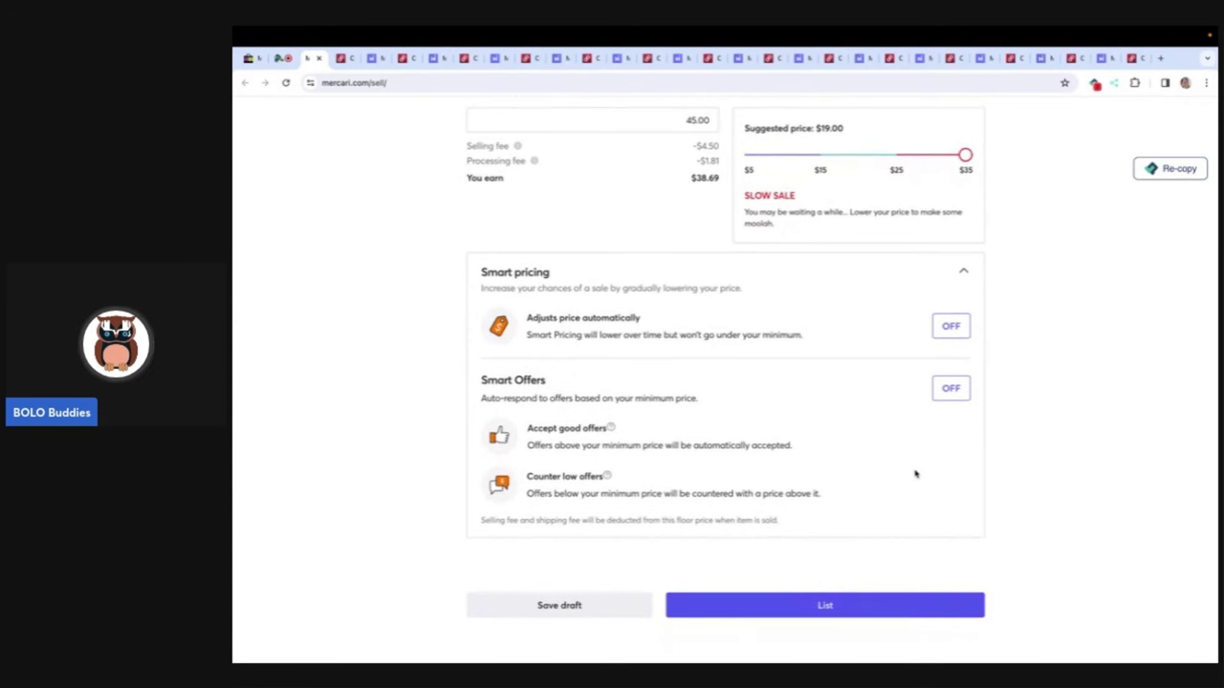
click(828, 612)
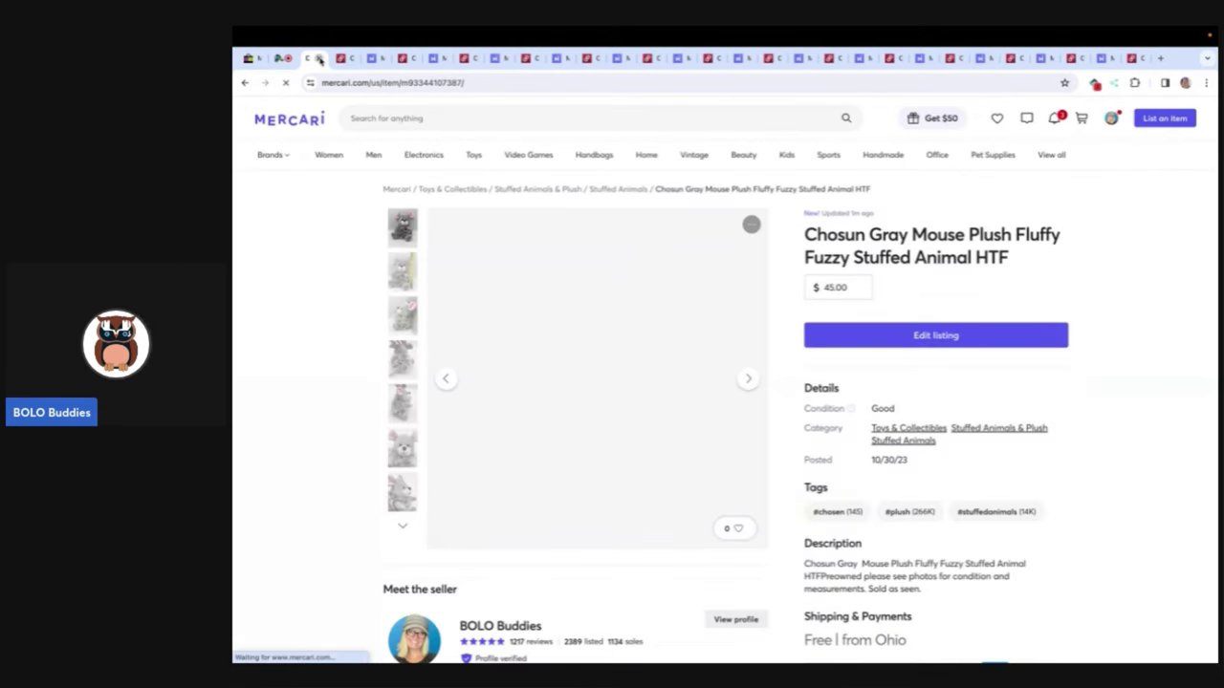
Step: Close the published Mercari listing and set the mouse's Poshmark category to Kids Toys with subcategory Stuffed Animals
click(319, 57)
scroll(437, 277, down, 10)
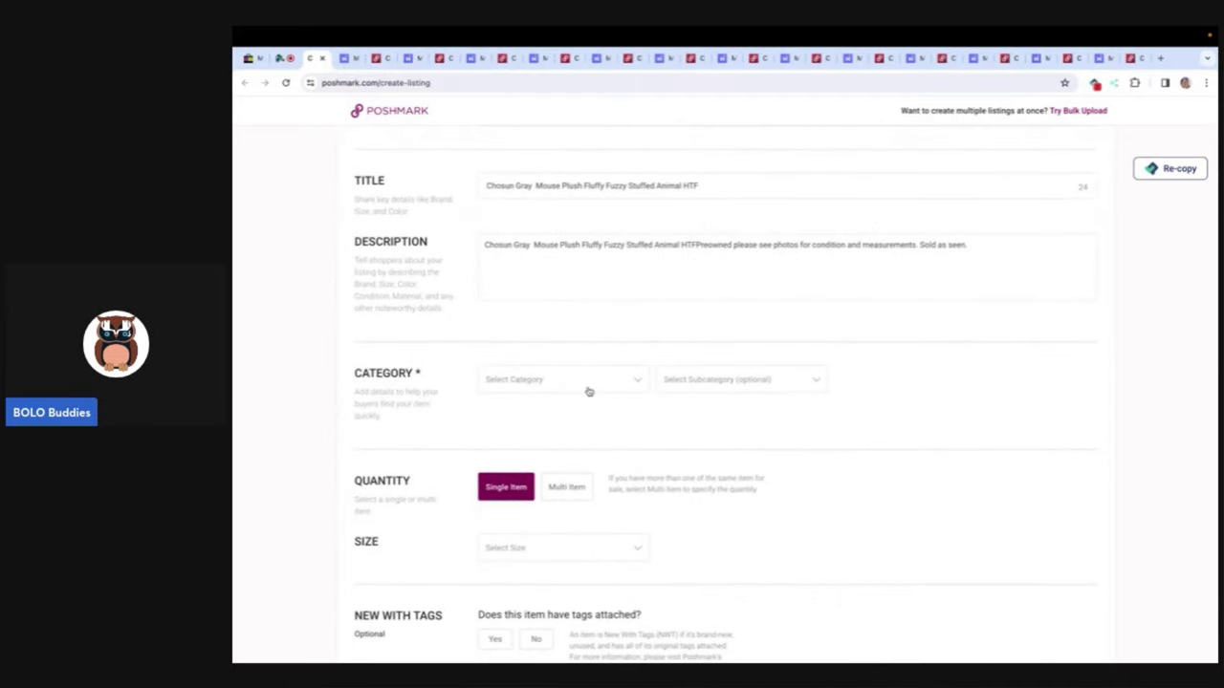
click(588, 388)
click(560, 478)
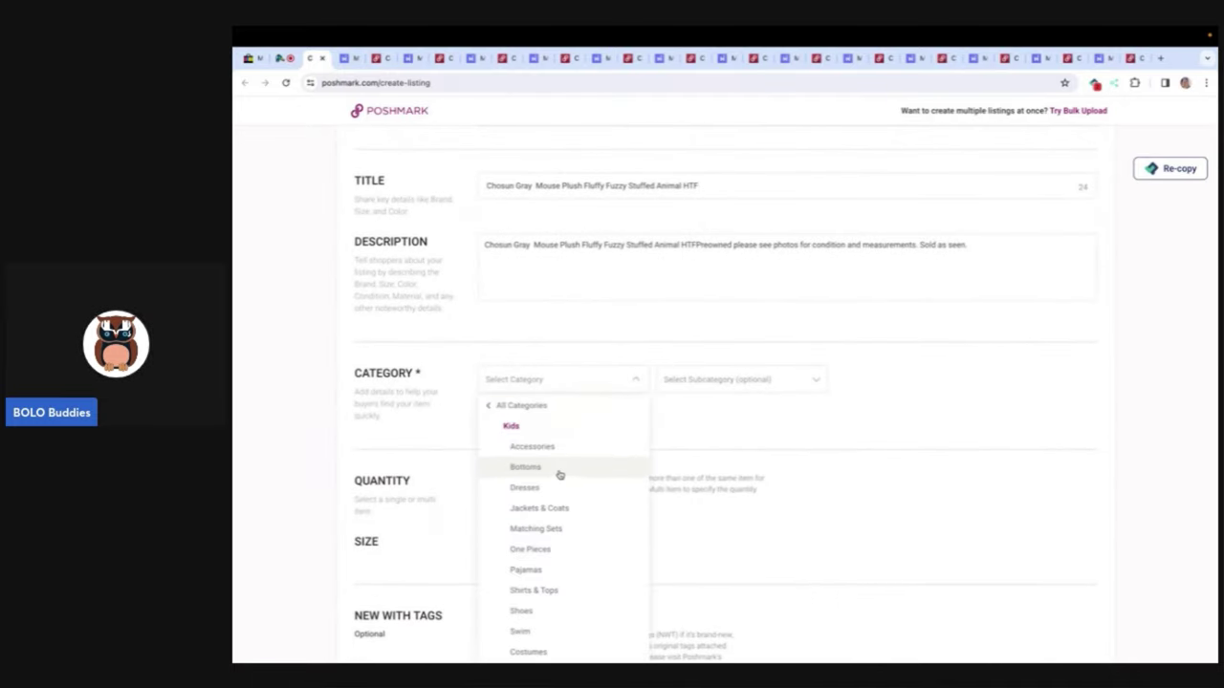
scroll(617, 507, down, 2)
click(604, 564)
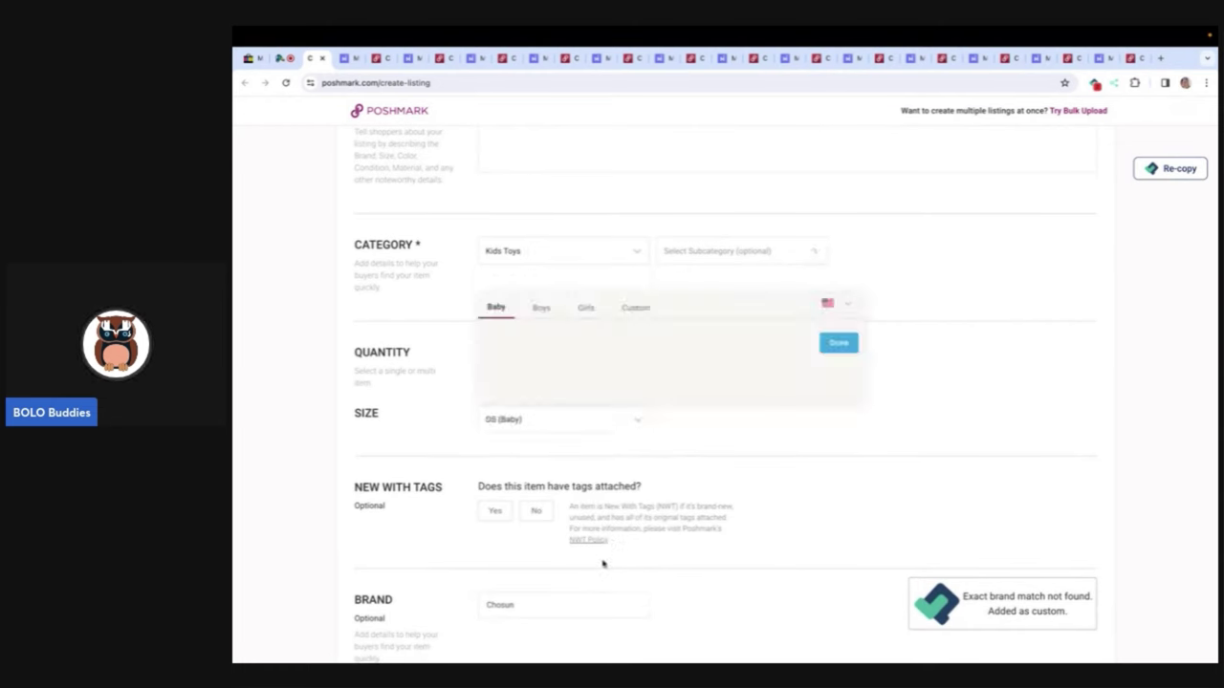
click(726, 251)
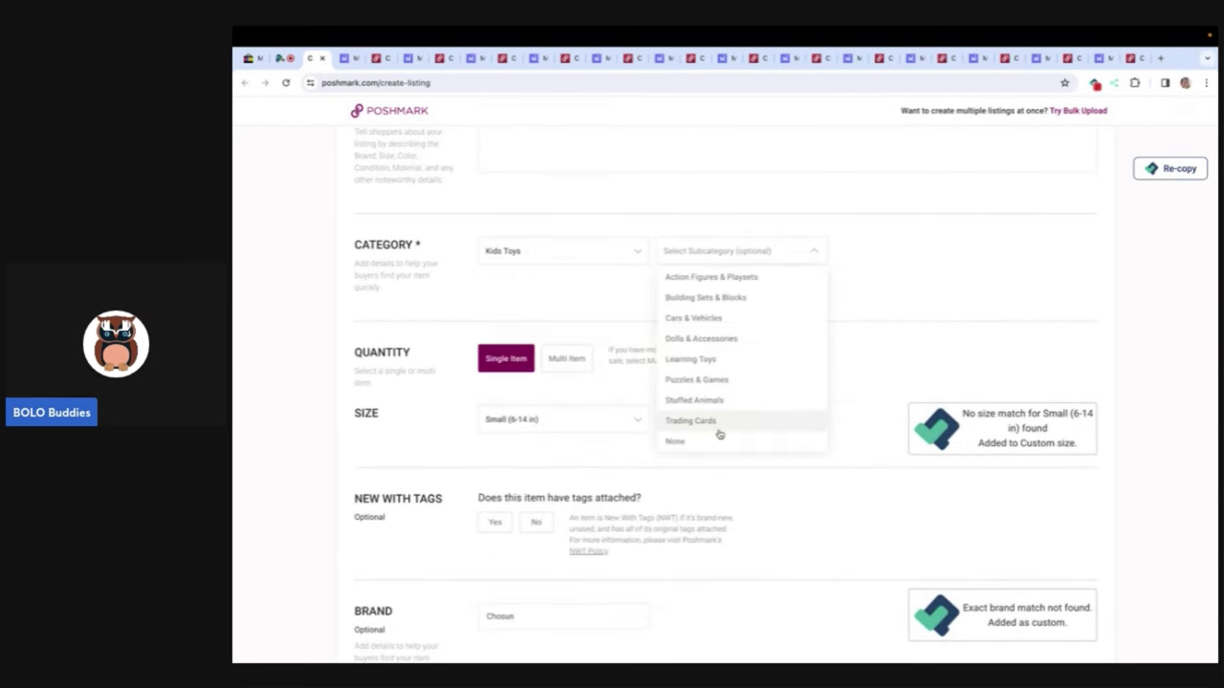
click(711, 401)
Step: Specify on the Poshmark form that the mouse has no tags attached
scroll(570, 437, down, 1)
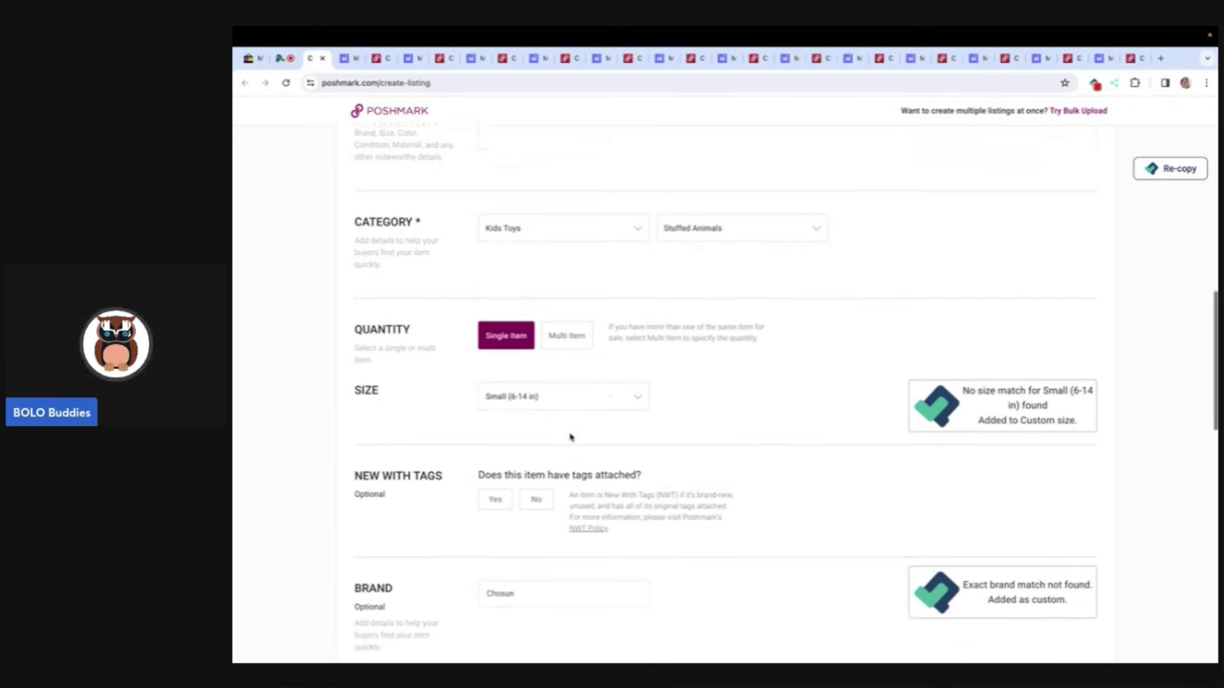
scroll(532, 380, down, 1)
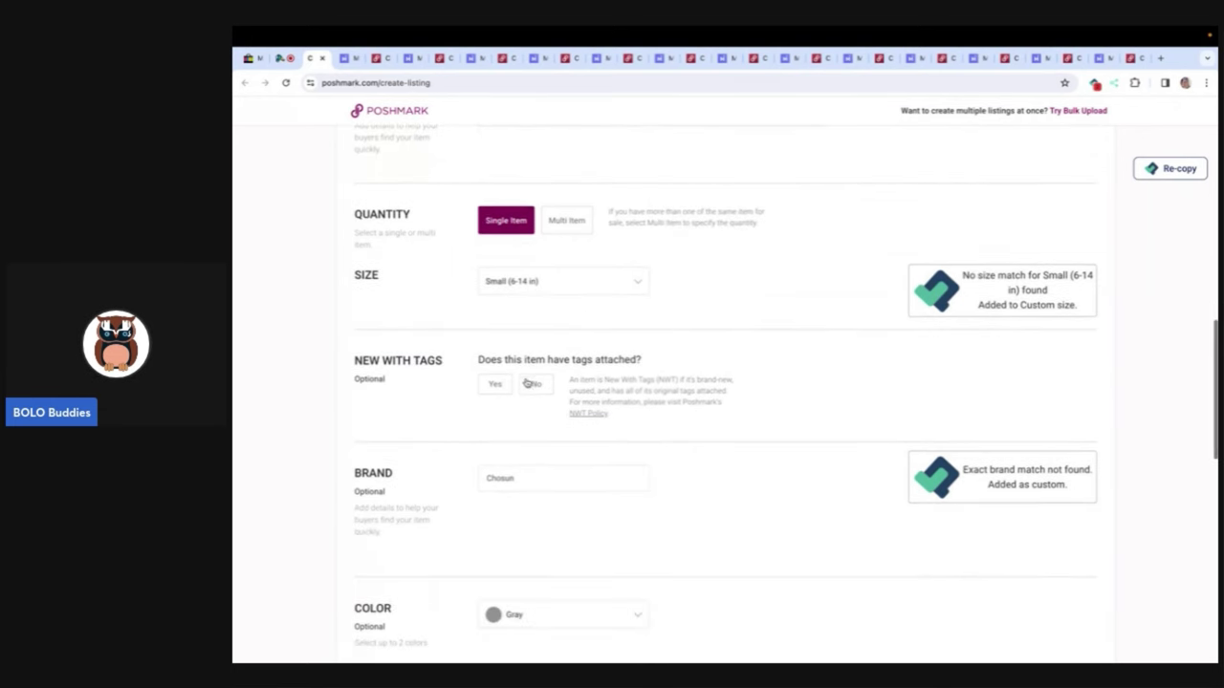
click(538, 386)
scroll(544, 391, down, 5)
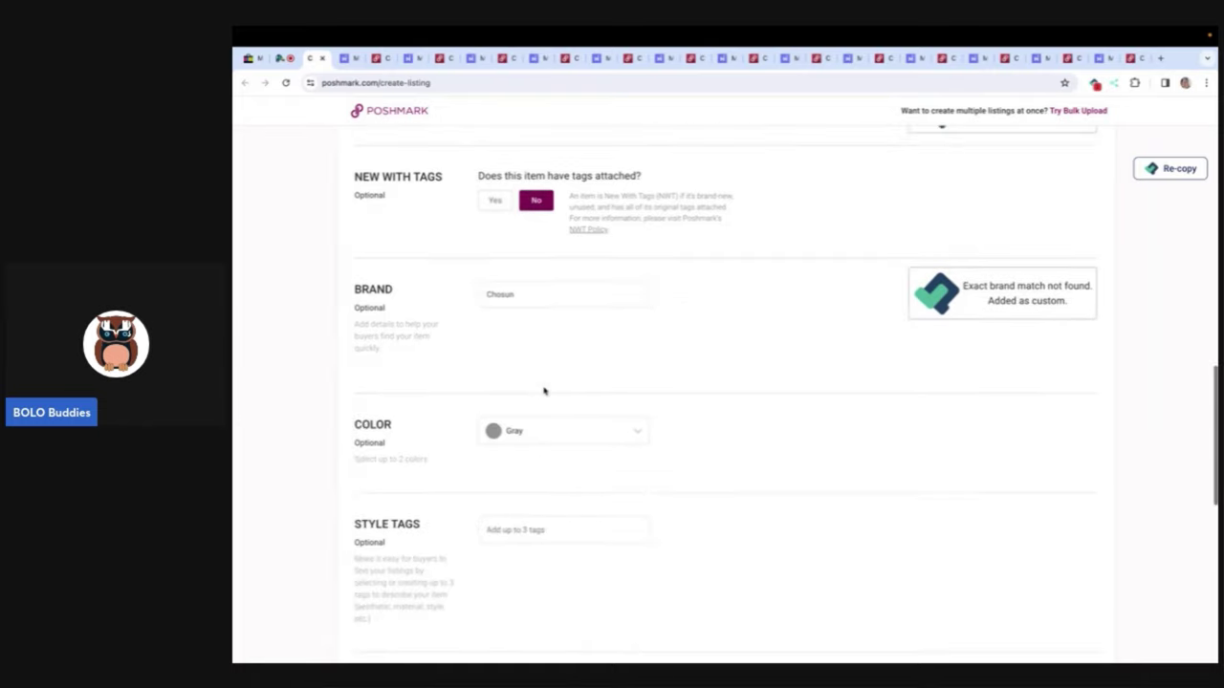
Step: Set the mouse's original price to 0 and its listing price to 40 on the Poshmark form
scroll(544, 391, down, 1)
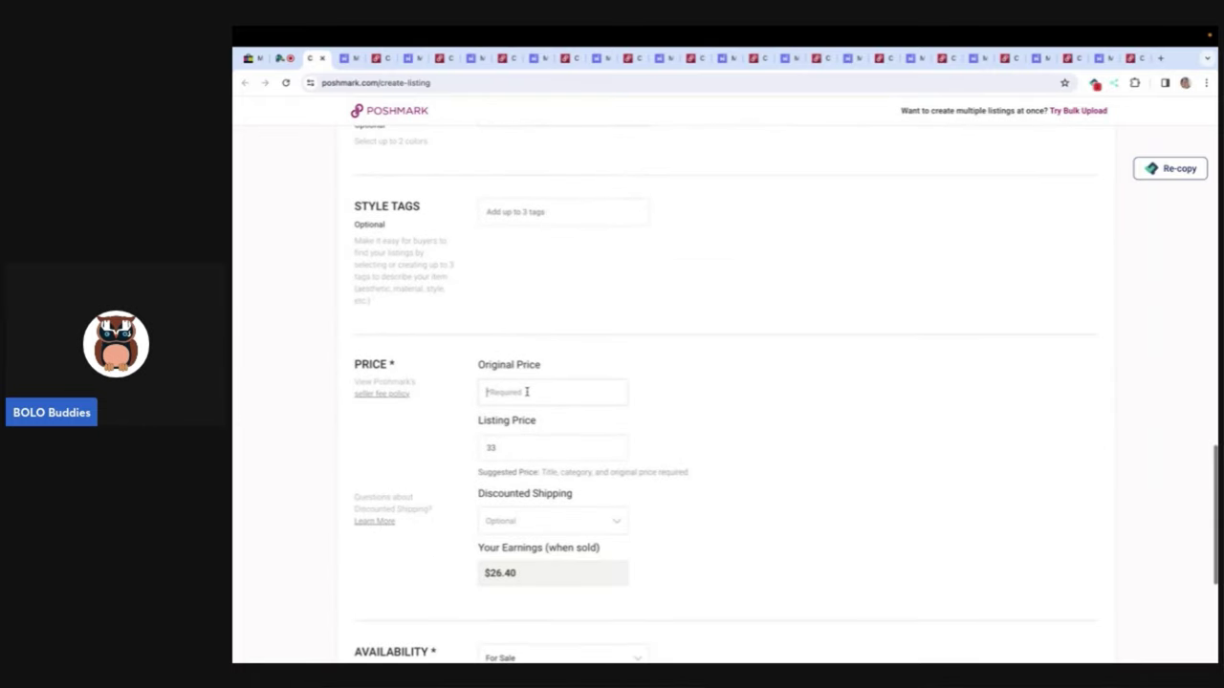
click(526, 392)
text(8)
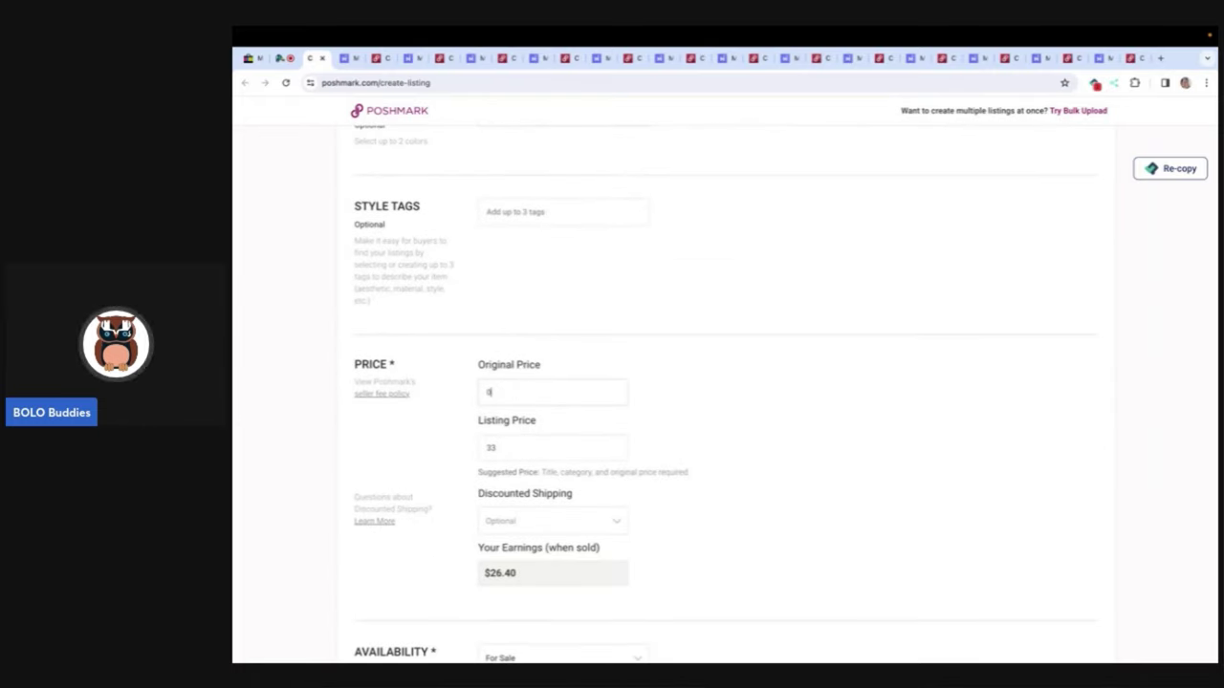
key(Tab)
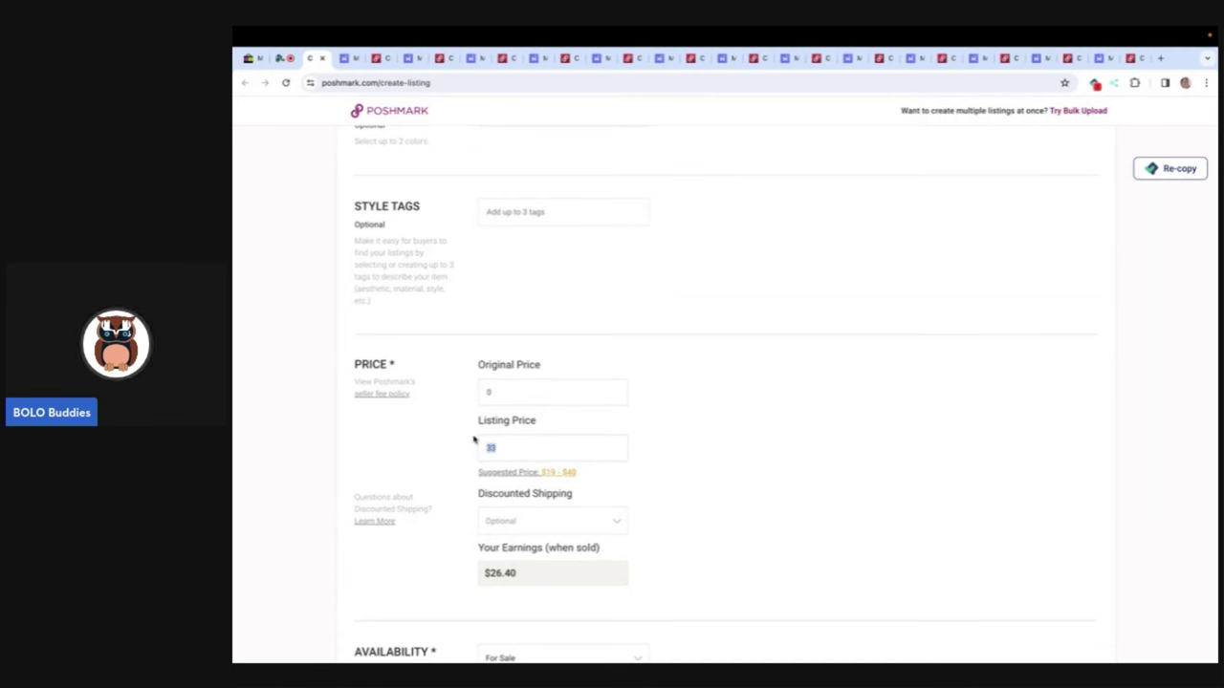
text(40)
Step: Proceed to sharing, turn off Facebook sharing for the mouse, and list the item on Poshmark
scroll(849, 503, down, 2)
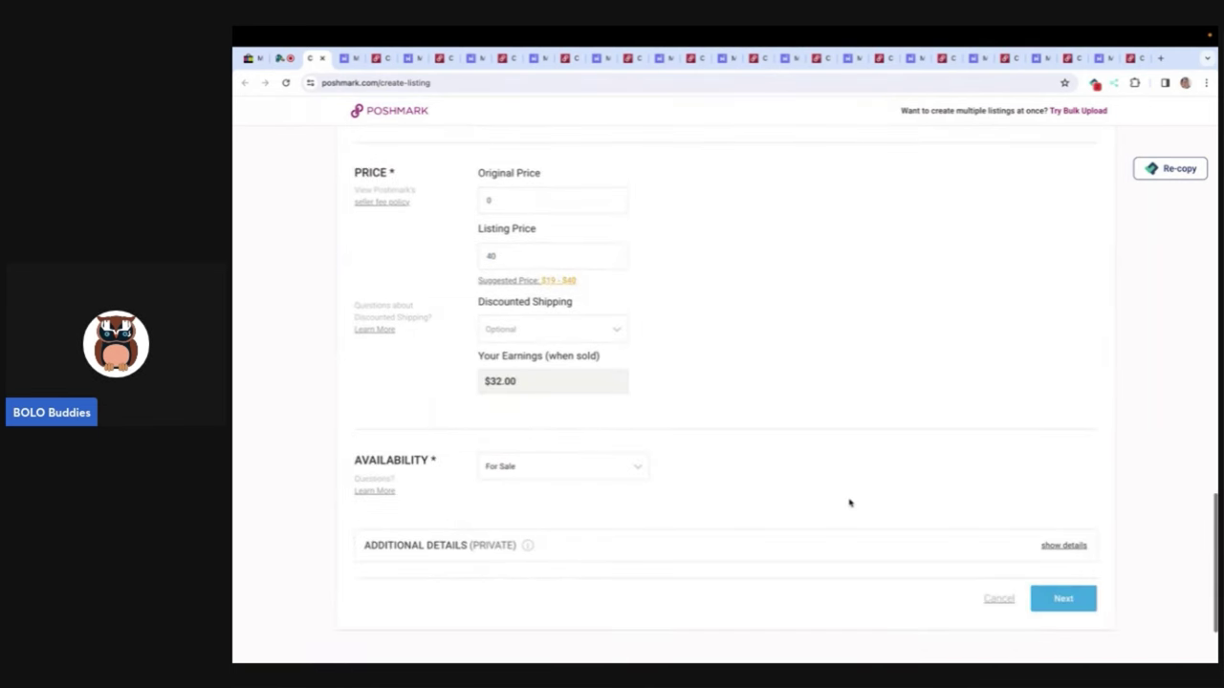
click(1065, 599)
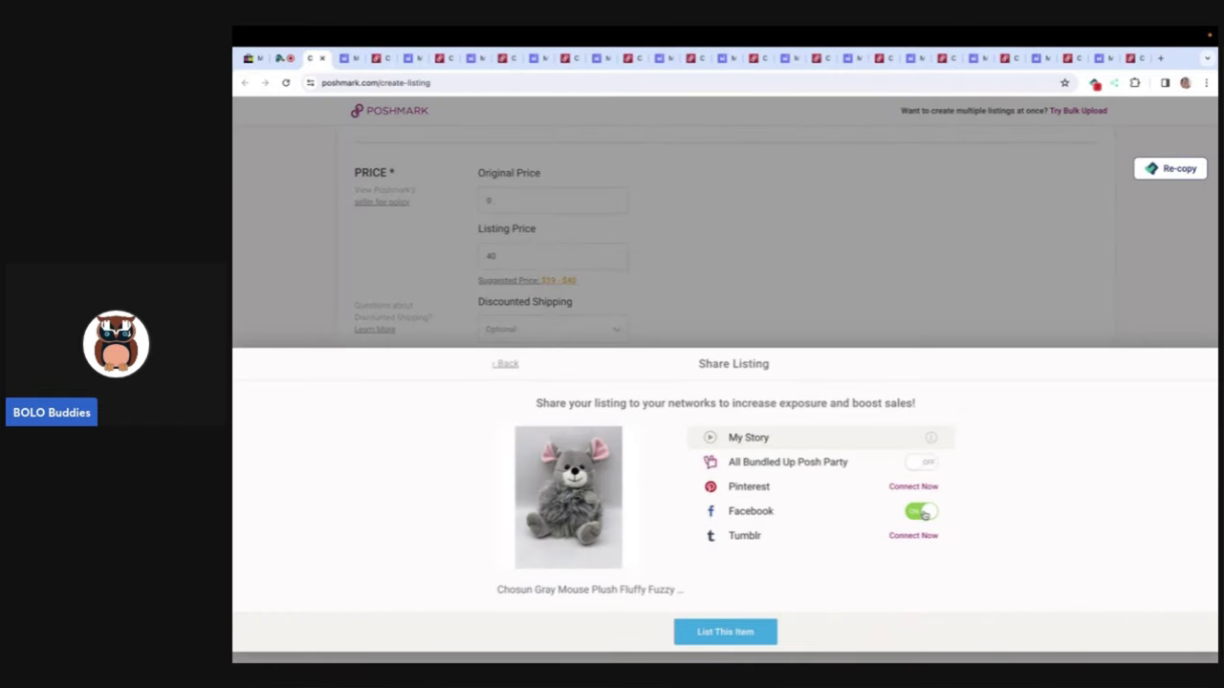
click(923, 514)
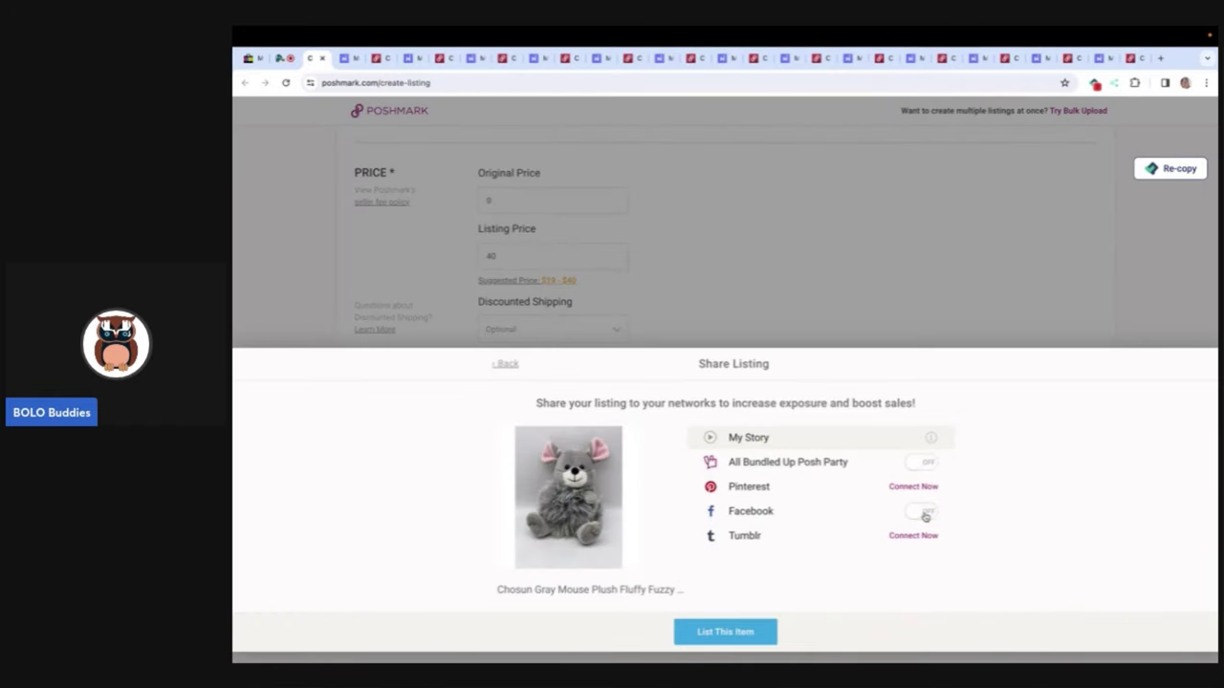
click(734, 634)
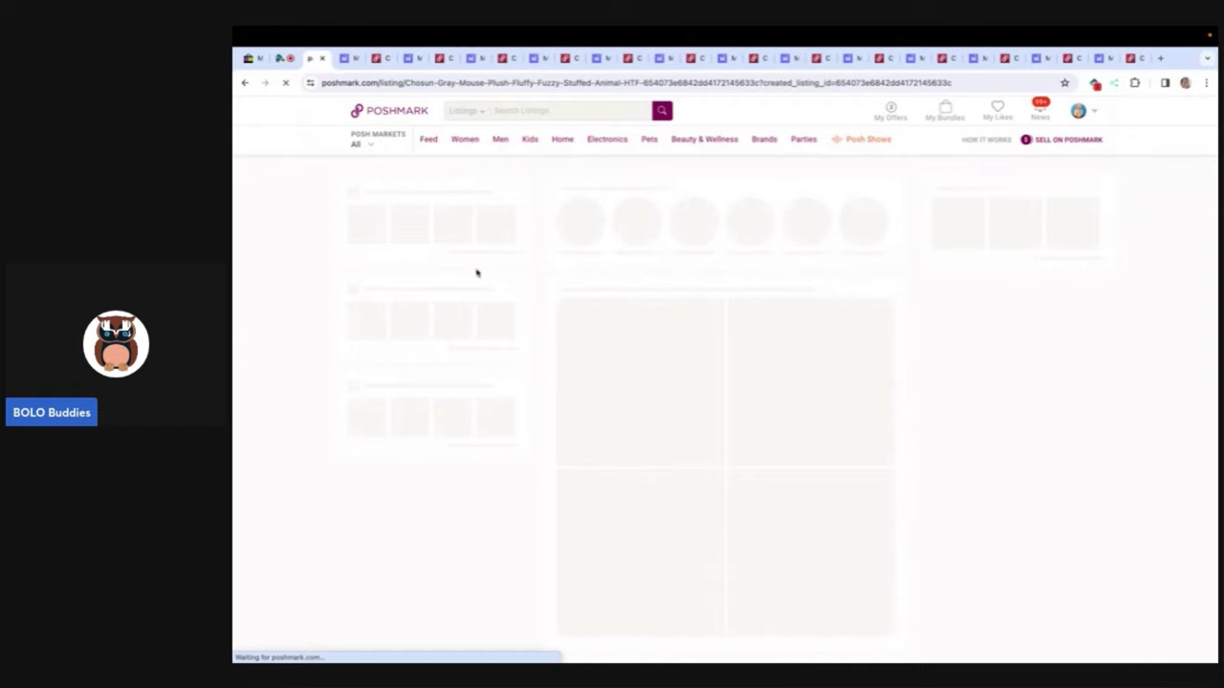
Step: Close the published mouse listing and add the hashtags #vintage #battlestar #daggit to the Battlestar Galactica Daggit's Mercari form
click(322, 58)
scroll(508, 259, up, 15)
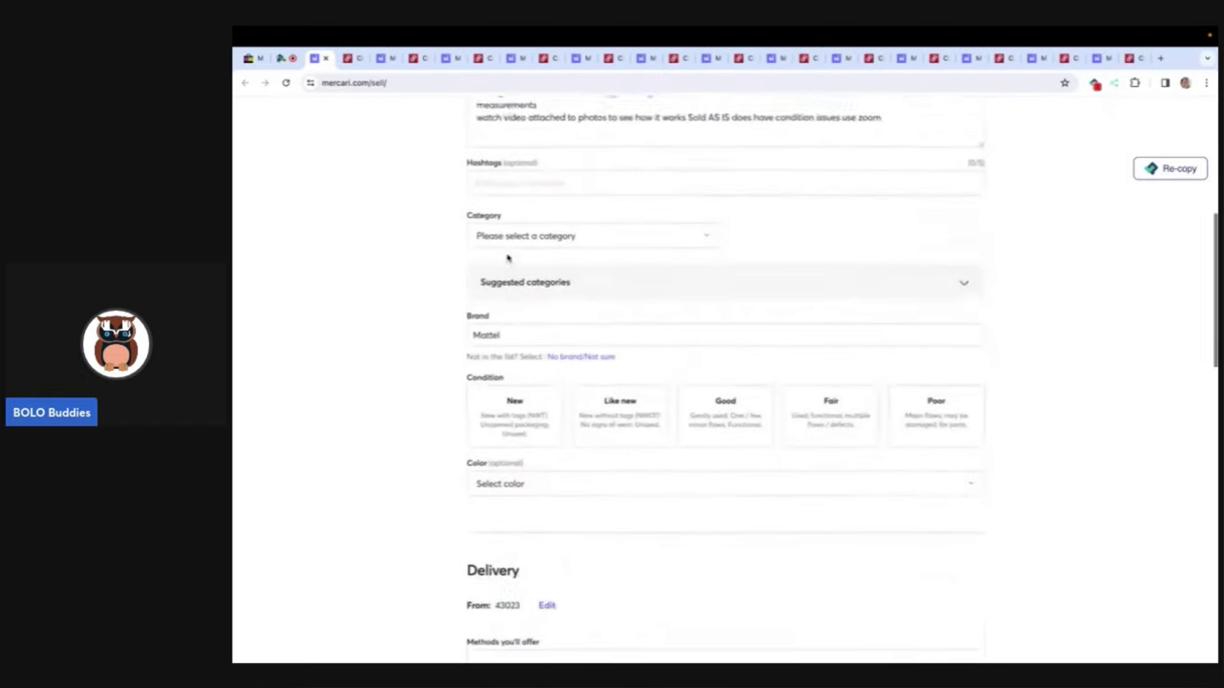
scroll(507, 259, down, 3)
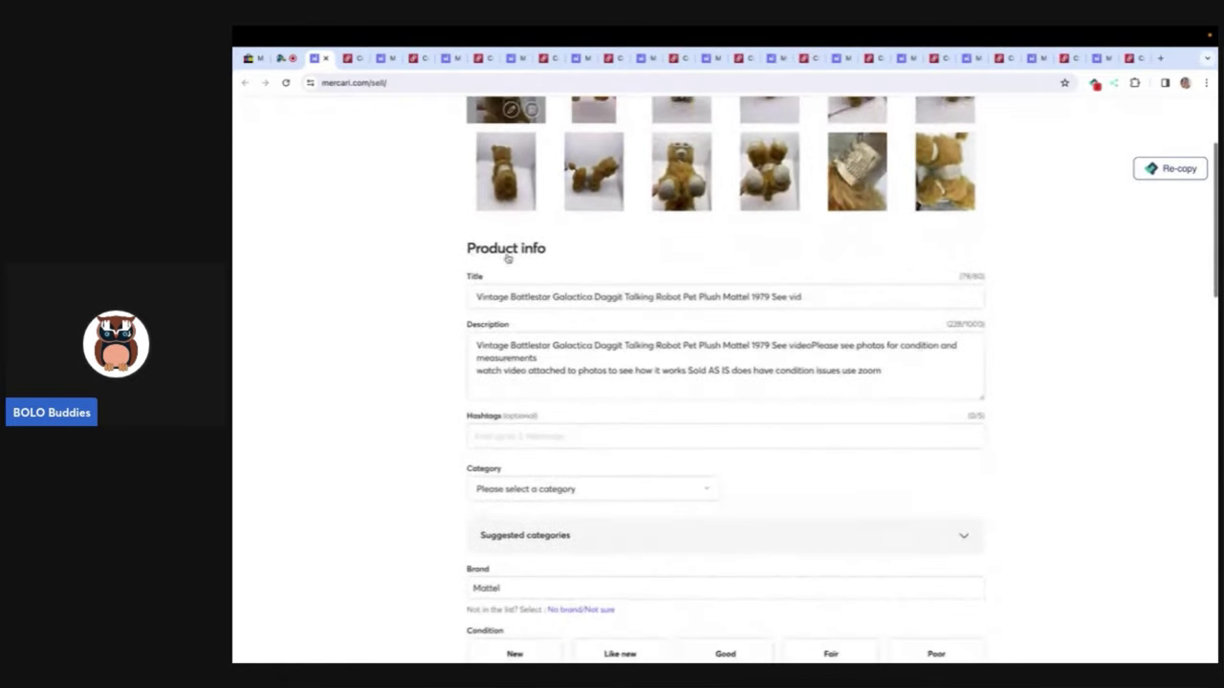
scroll(565, 417, down, 1)
click(564, 417)
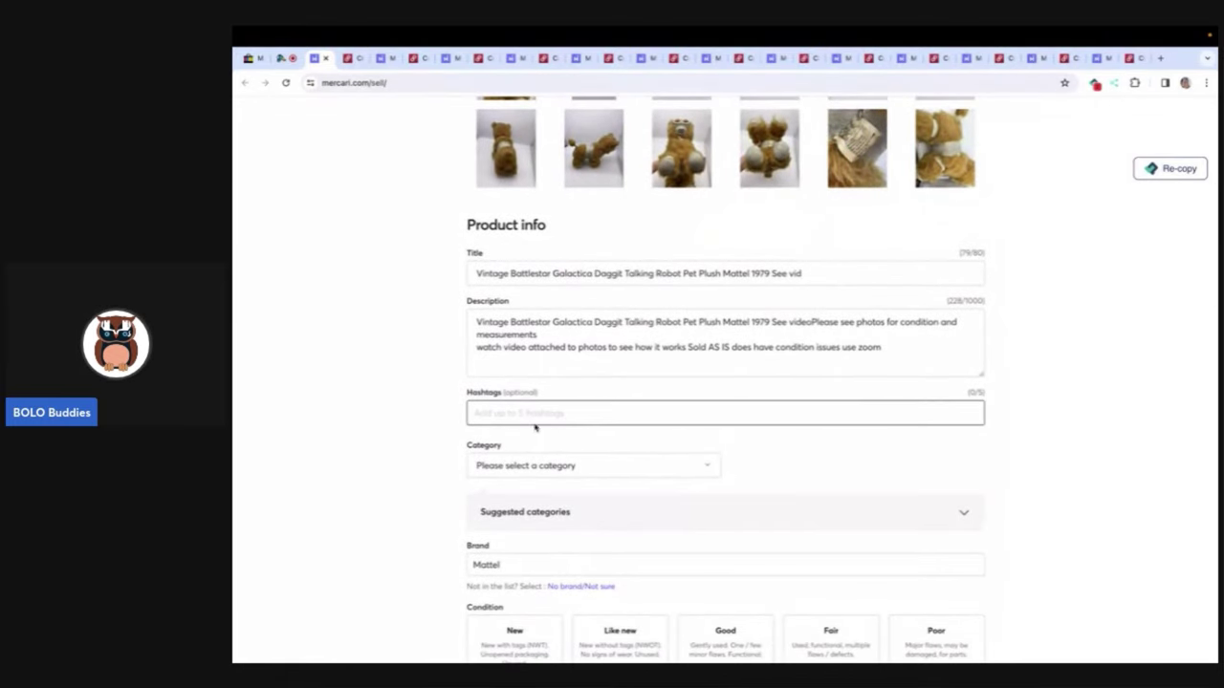
text(#)
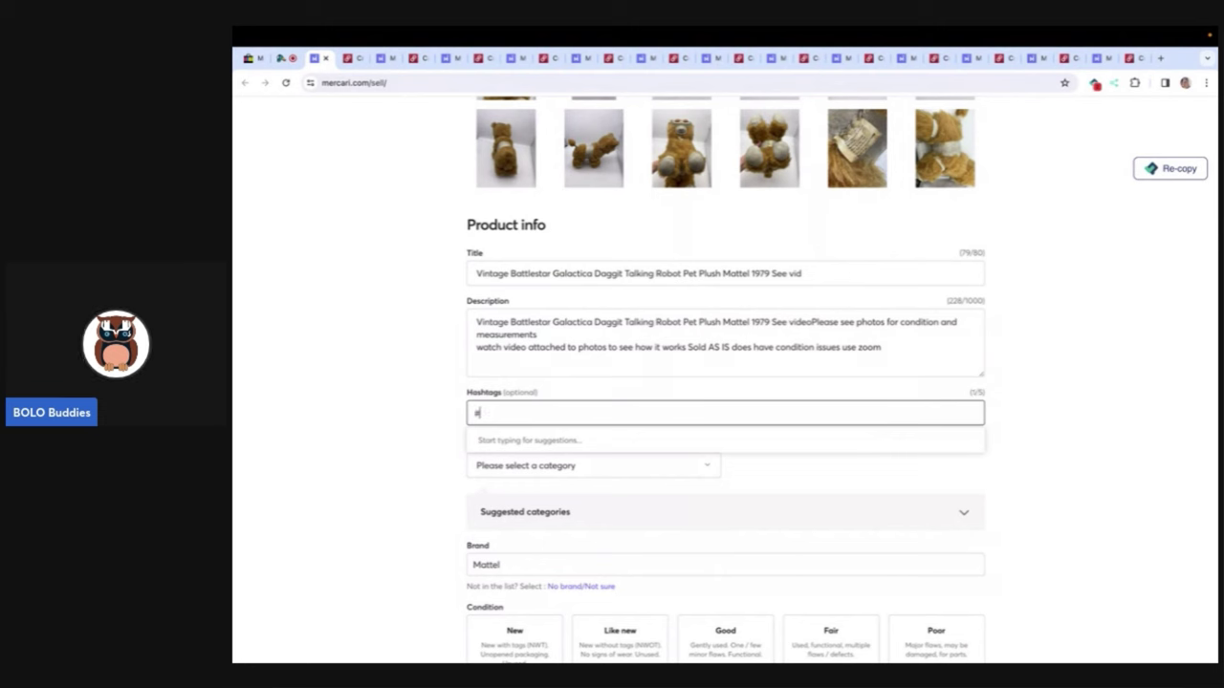
text(vintage #battlestar #)
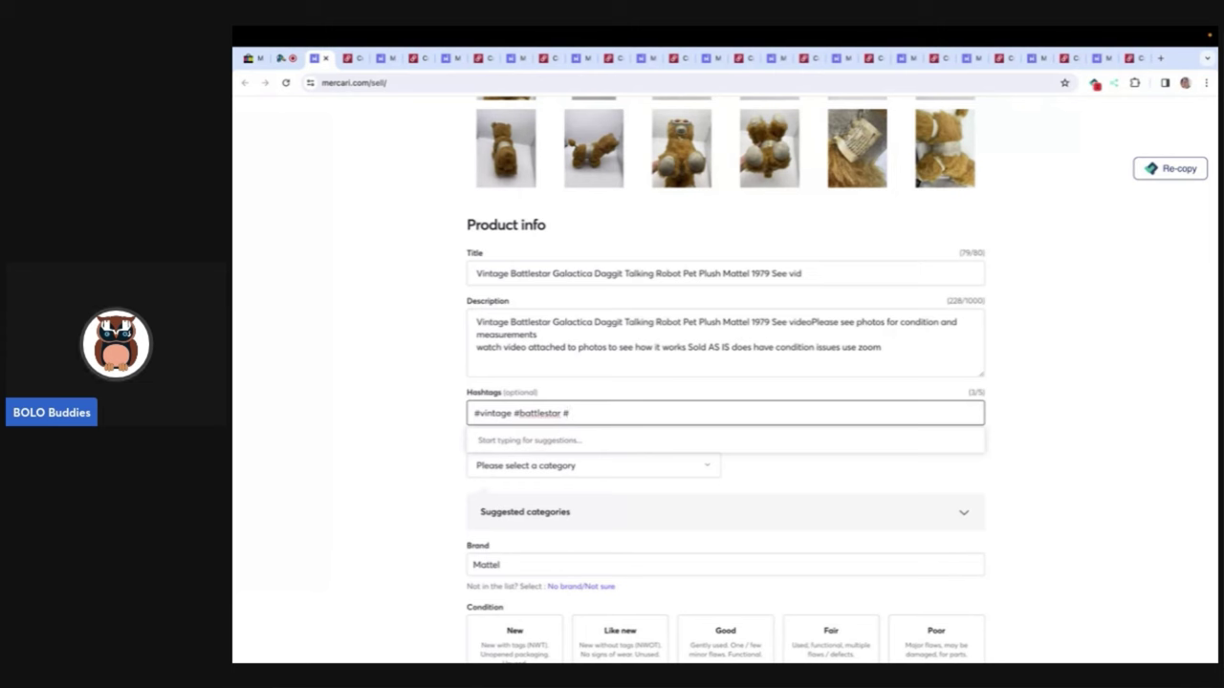
text(daggit)
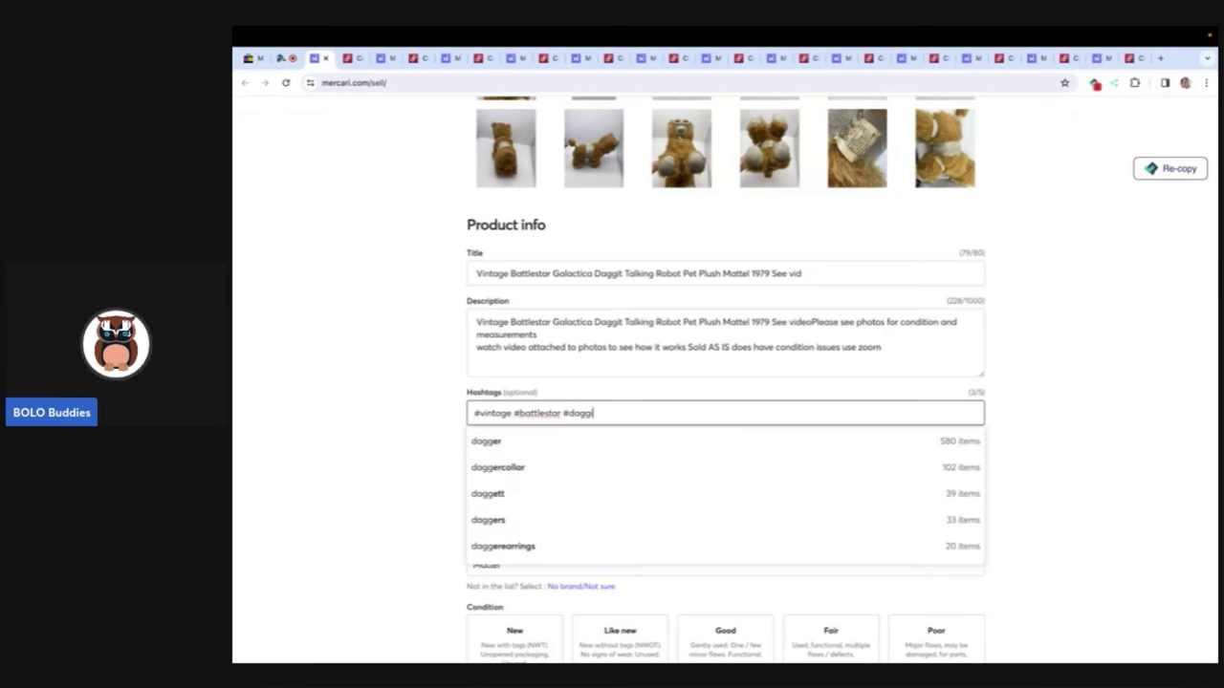
click(491, 468)
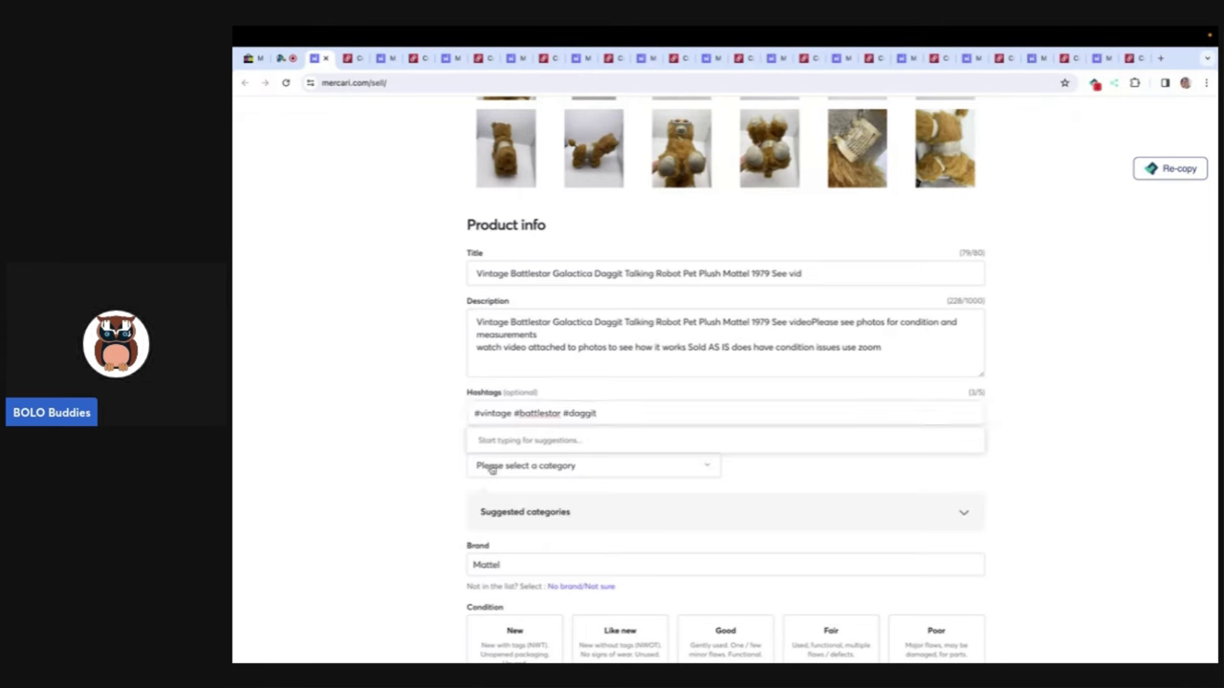
click(435, 512)
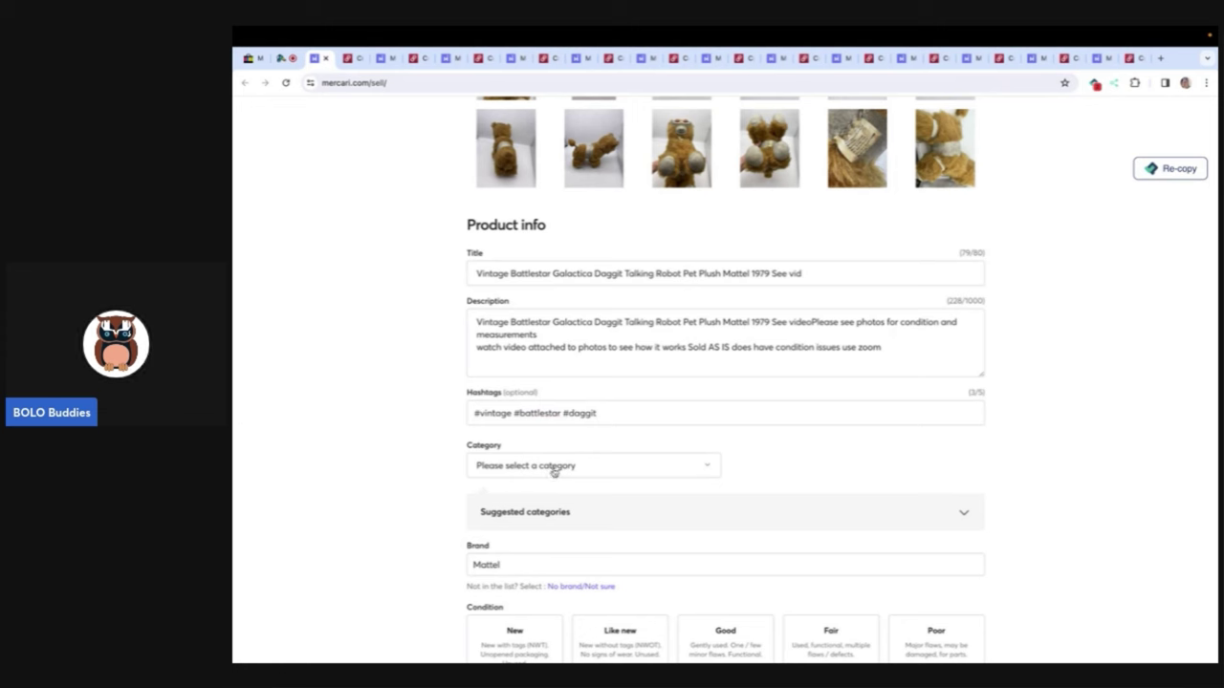
Step: Apply the suggested Stuffed Animals category under Toys & Collectibles to the Daggit and set its condition to Fair
click(553, 469)
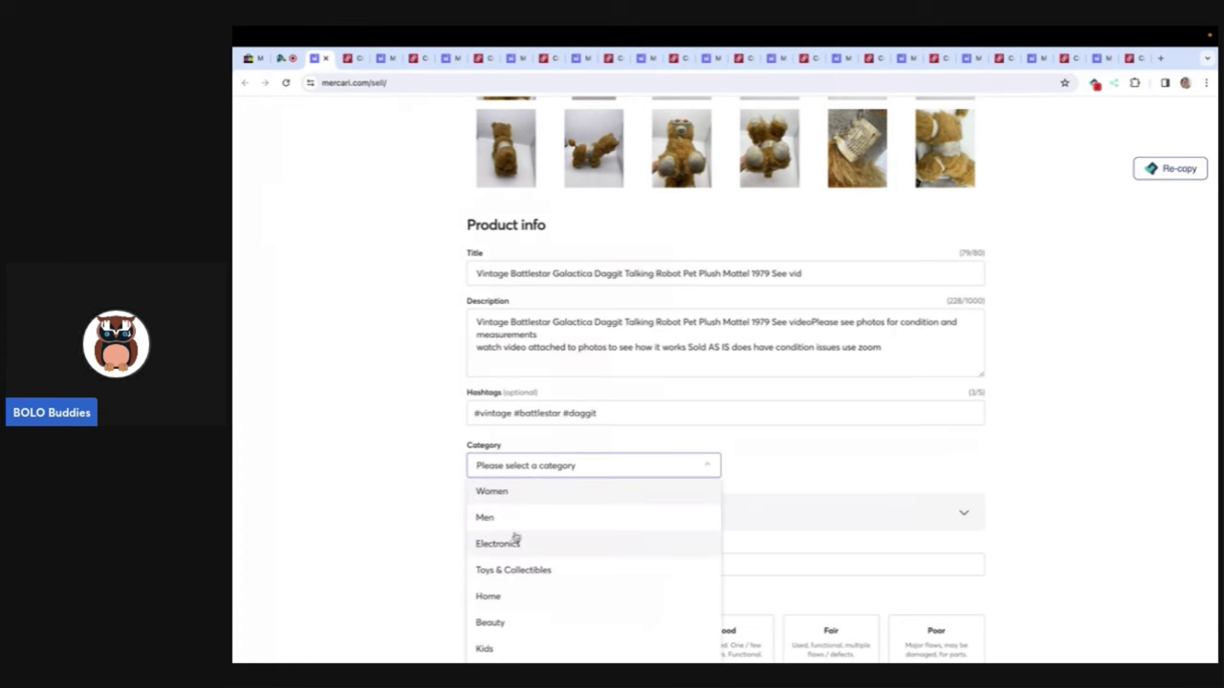
click(414, 541)
click(541, 516)
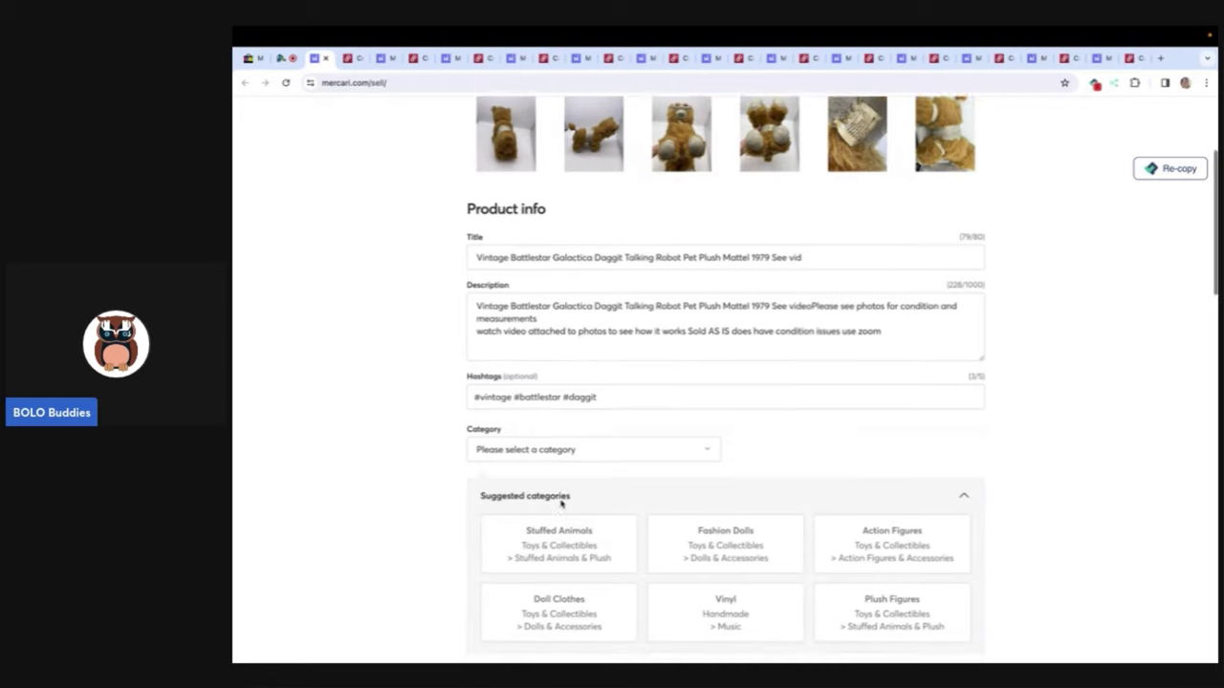
click(557, 526)
scroll(706, 498, down, 2)
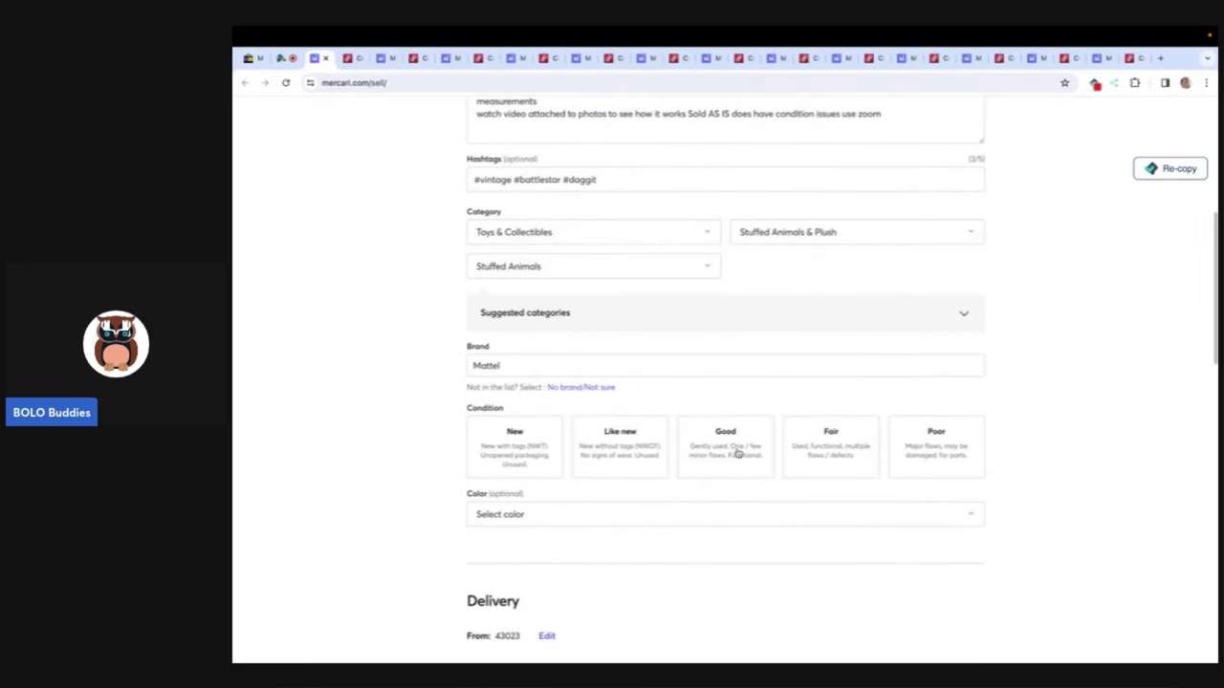
click(834, 443)
Step: Set the Daggit's Mercari price to $100.00
scroll(979, 443, down, 4)
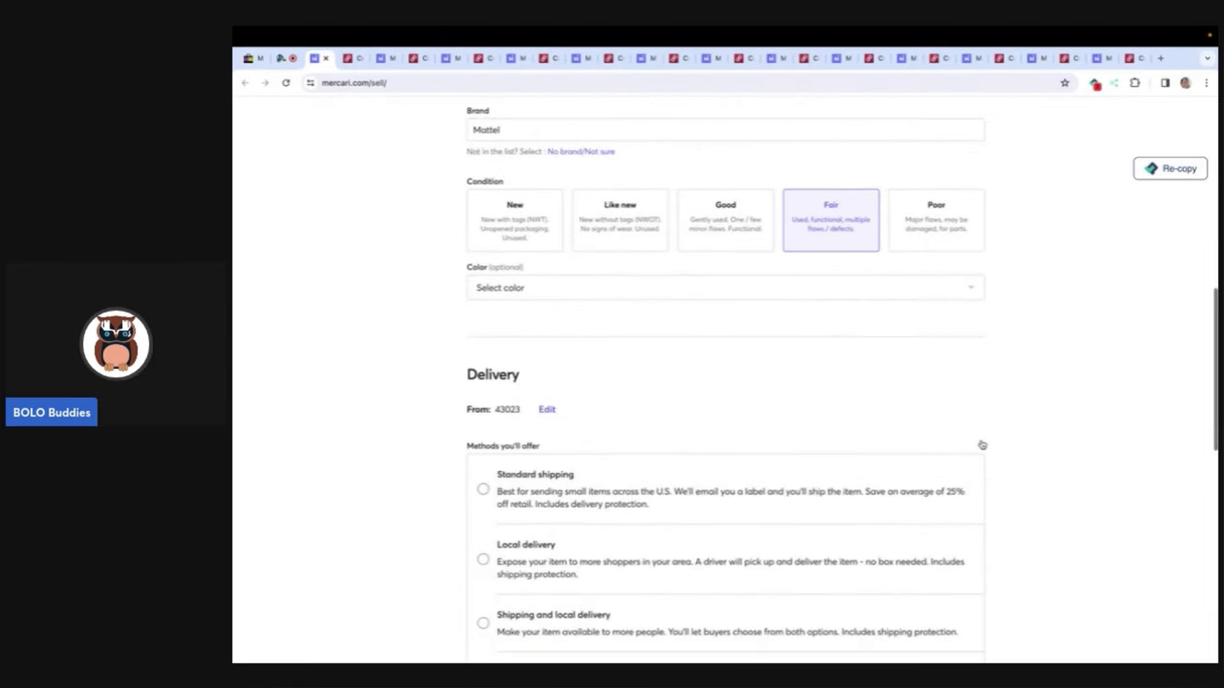
scroll(656, 497, down, 2)
click(675, 431)
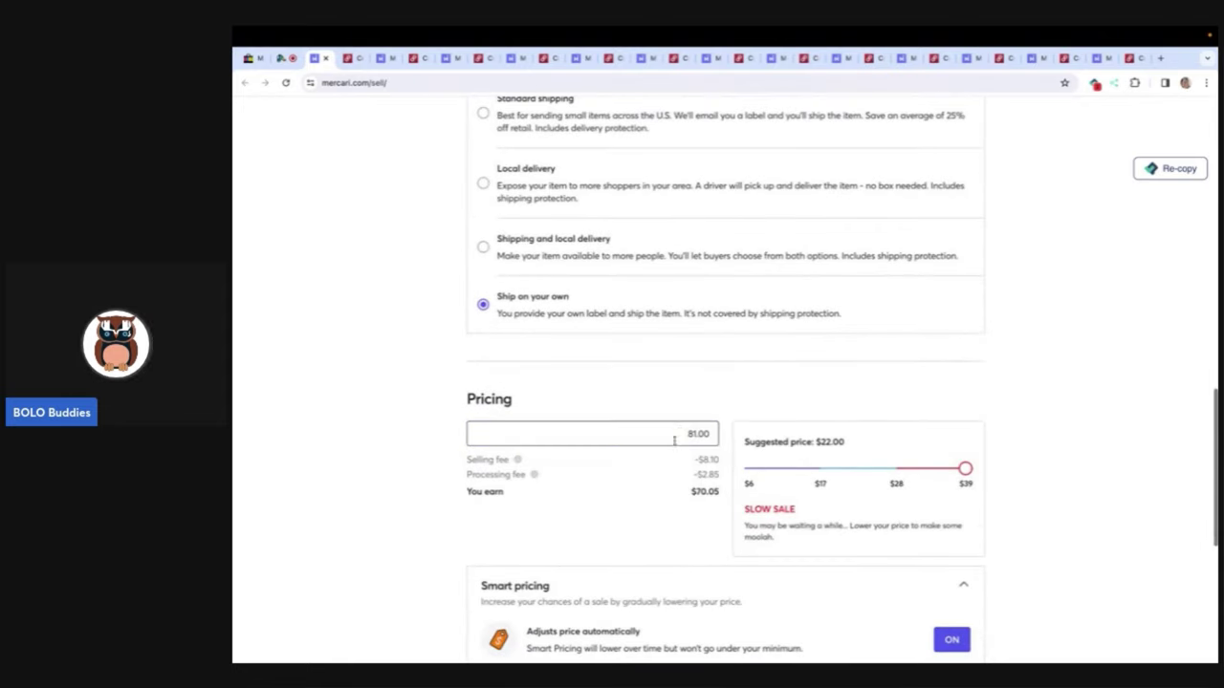
drag(689, 431, 743, 449)
text(100)
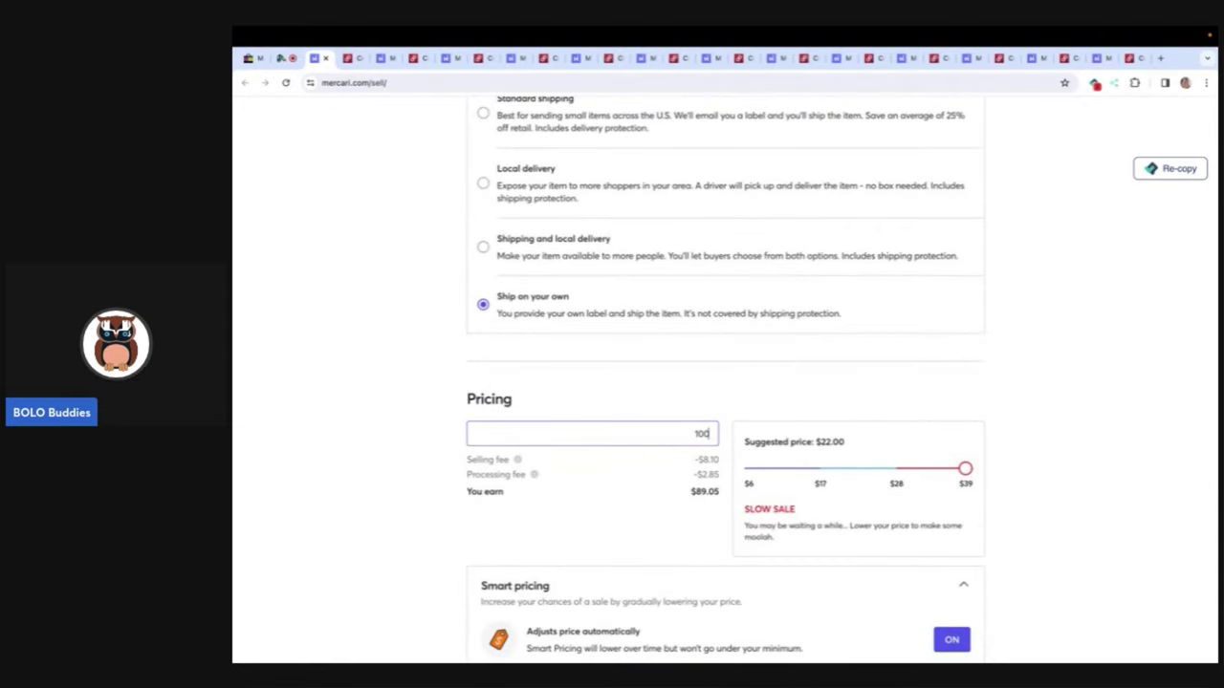
text(.00)
click(1081, 402)
Step: Turn off automatic price adjustment for the Daggit under Smart pricing and publish its Mercari listing
scroll(1082, 401, down, 1)
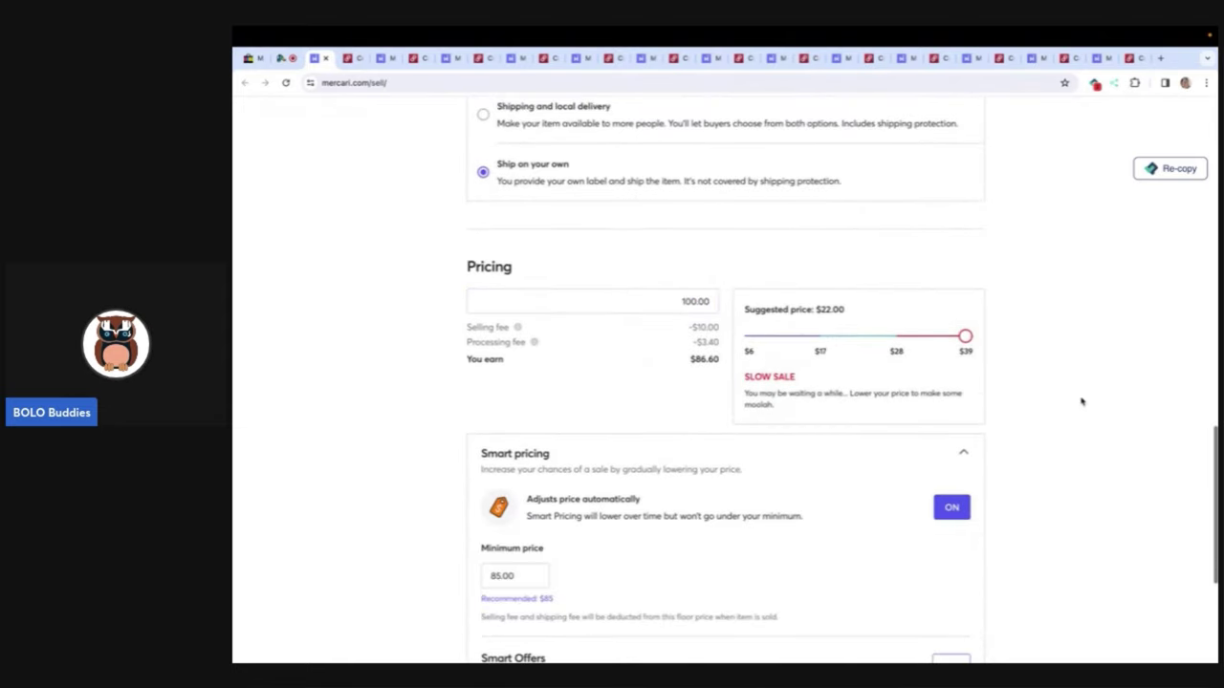
click(948, 508)
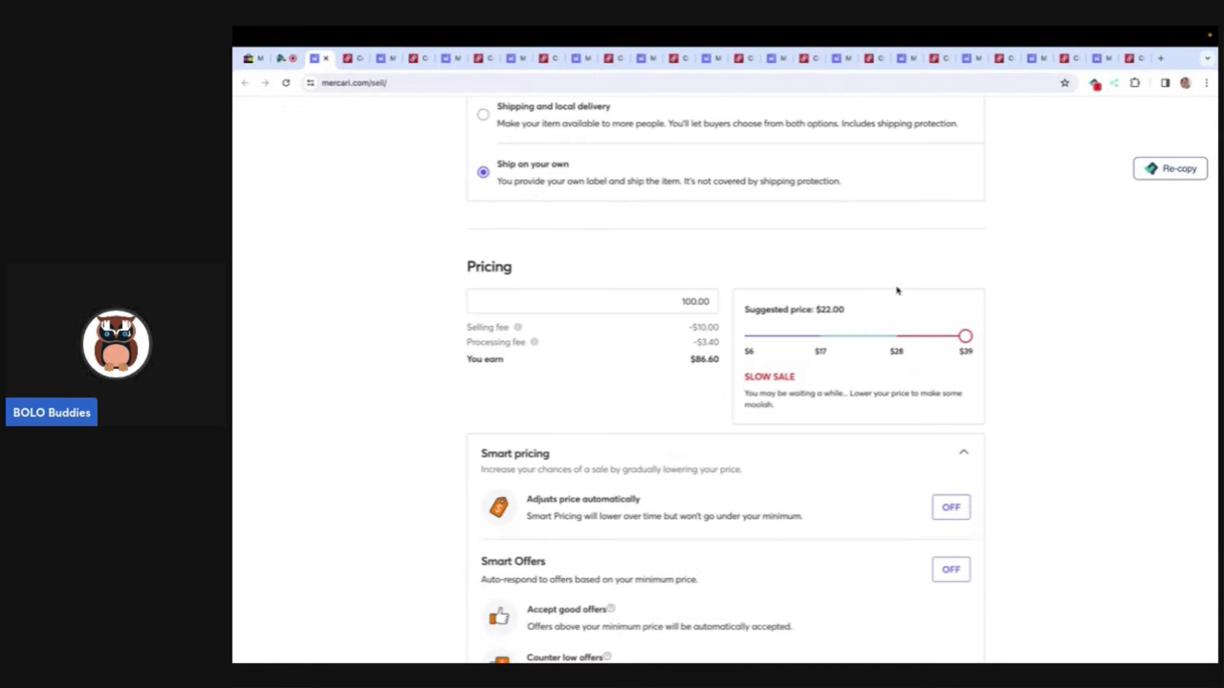
scroll(874, 335, down, 2)
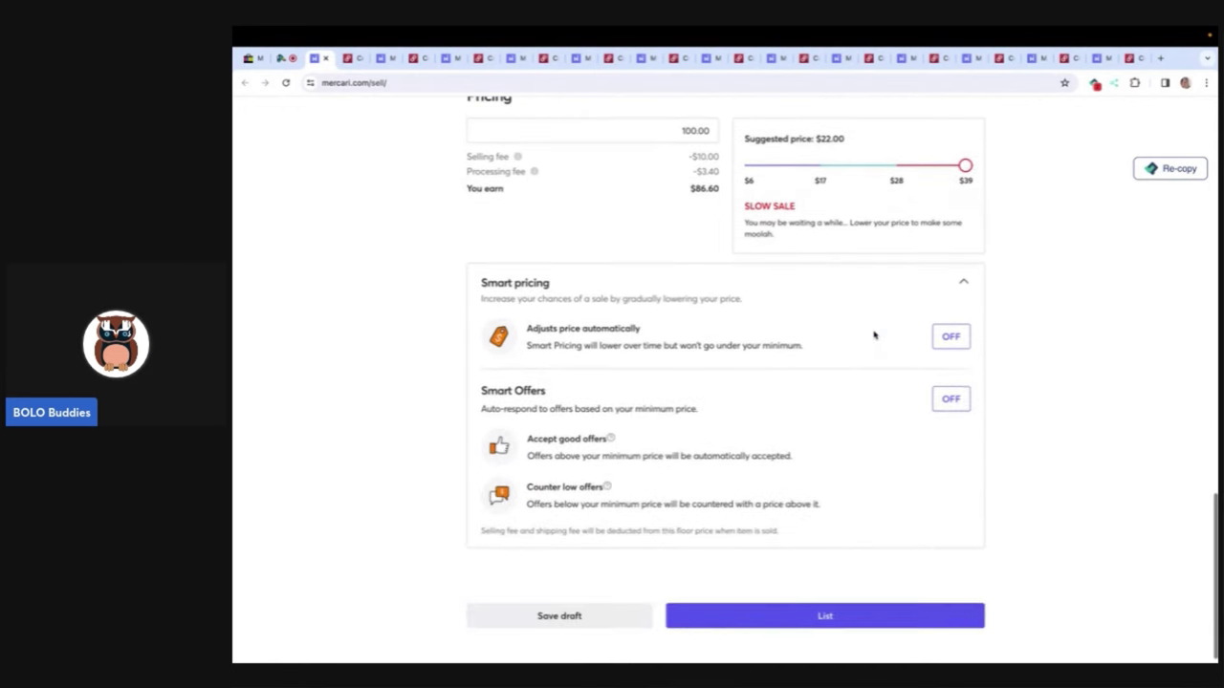
click(808, 613)
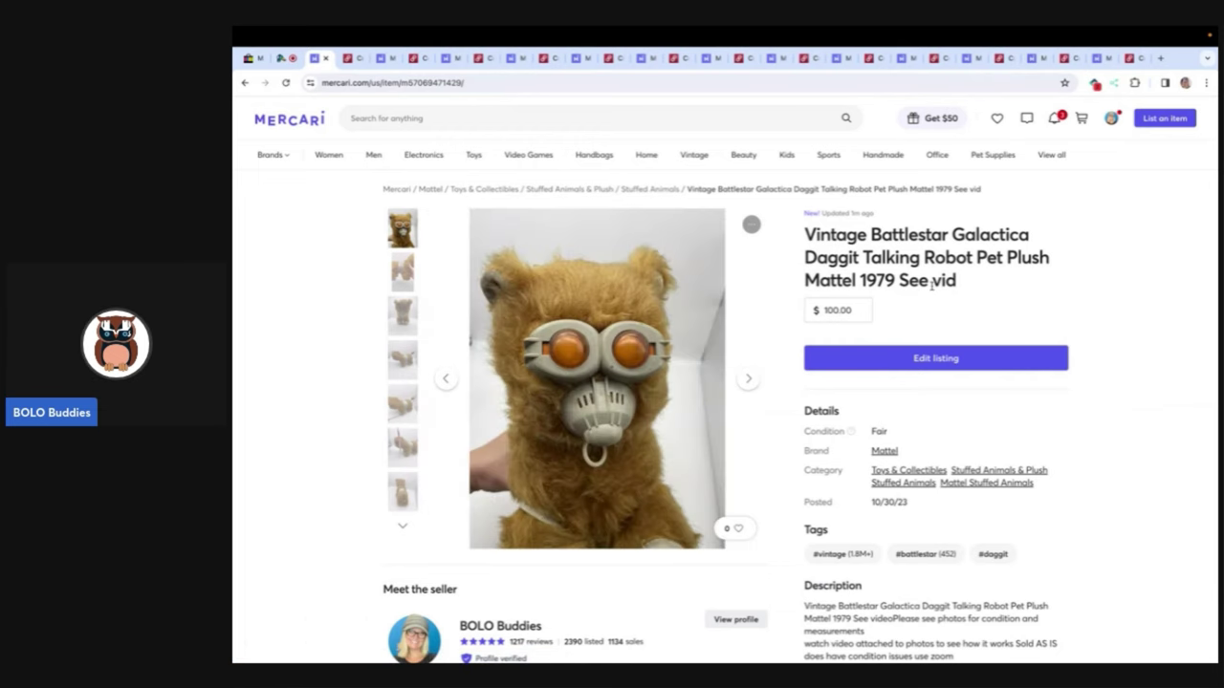
Step: Open the published Daggit listing for editing and remove "See vid" from the end of its title
click(942, 352)
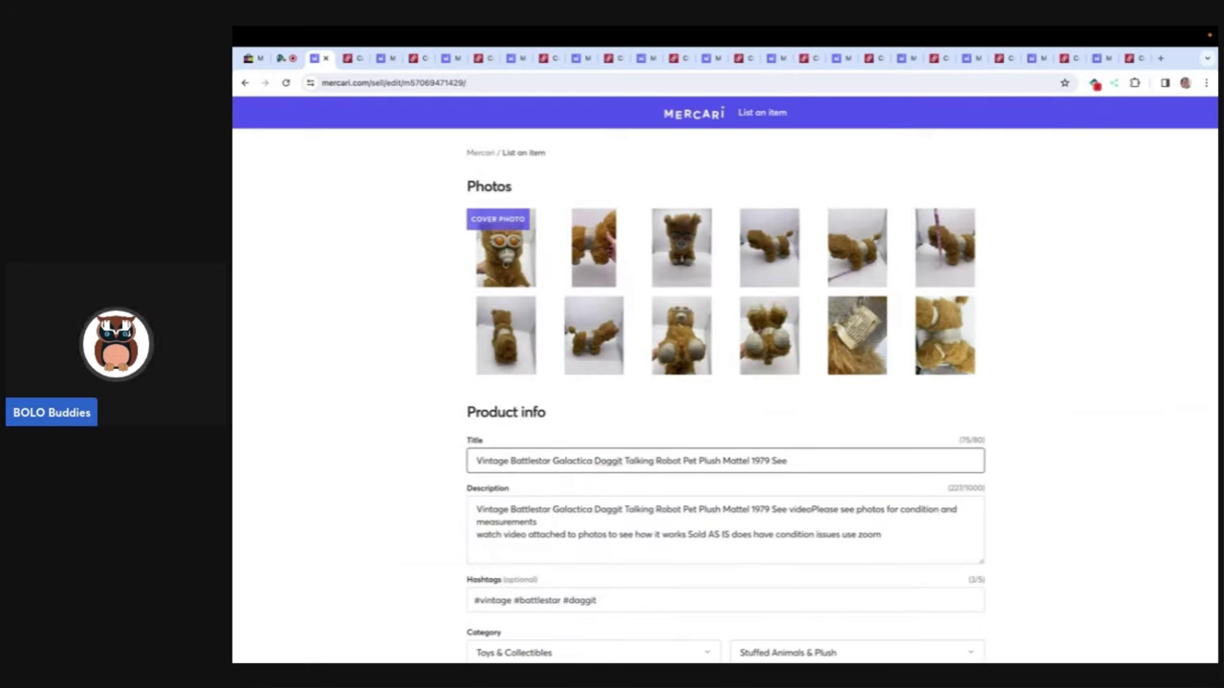
key(BackSpace)
click(898, 508)
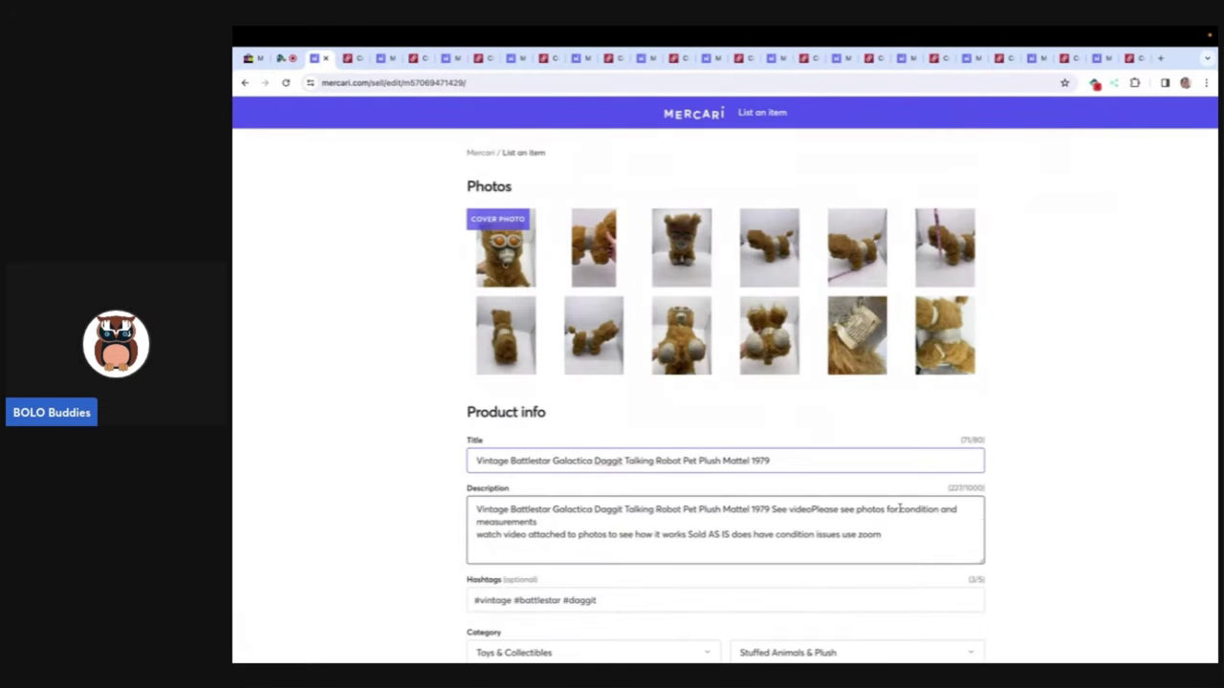
Step: Delete "watch video attached to photos to see how it works" from the Daggit's Mercari description and update the listing
click(886, 536)
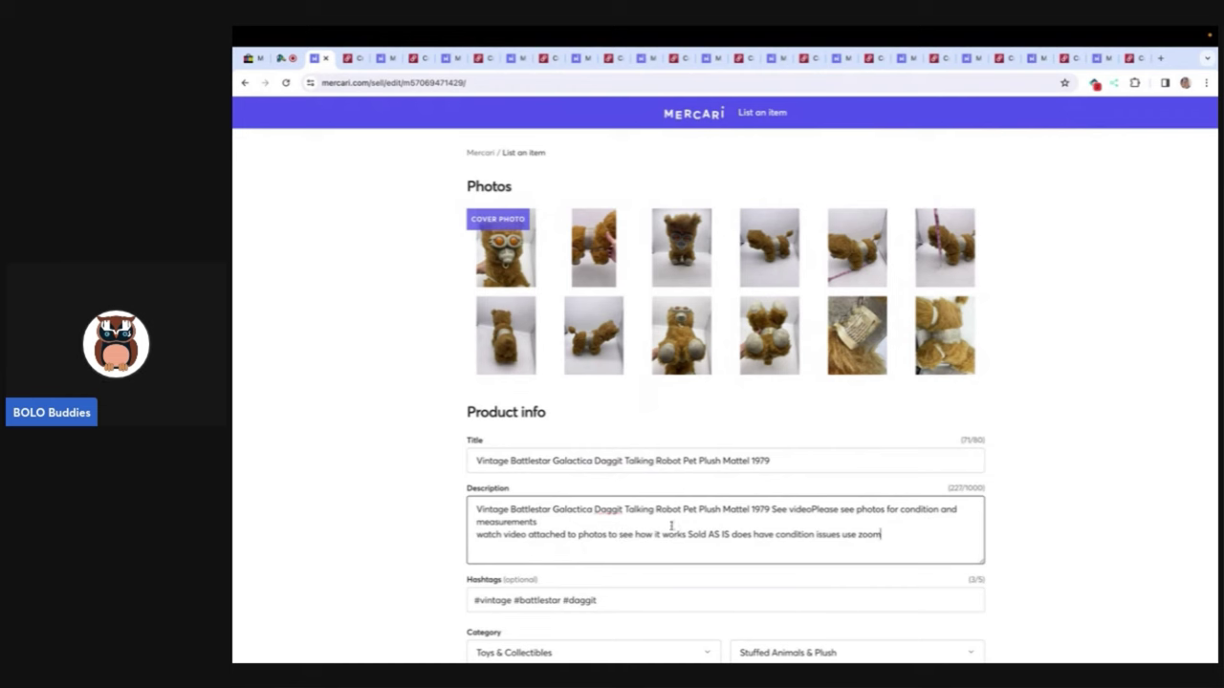
drag(687, 534, 643, 524)
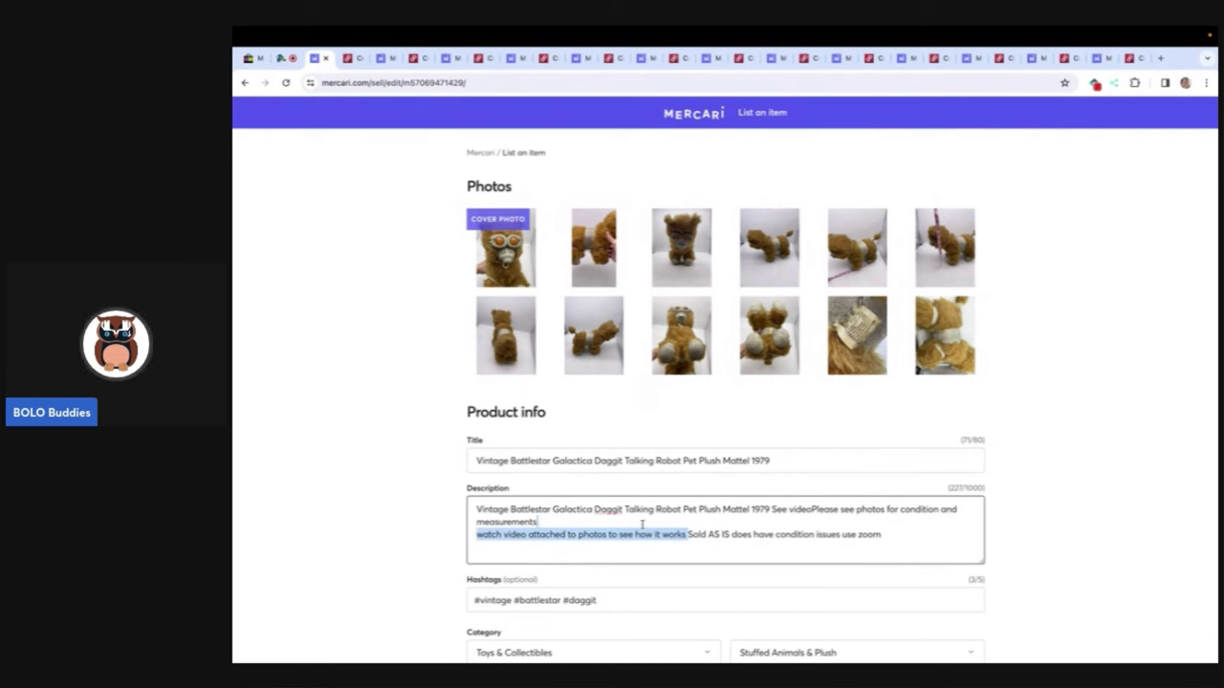
key(BackSpace)
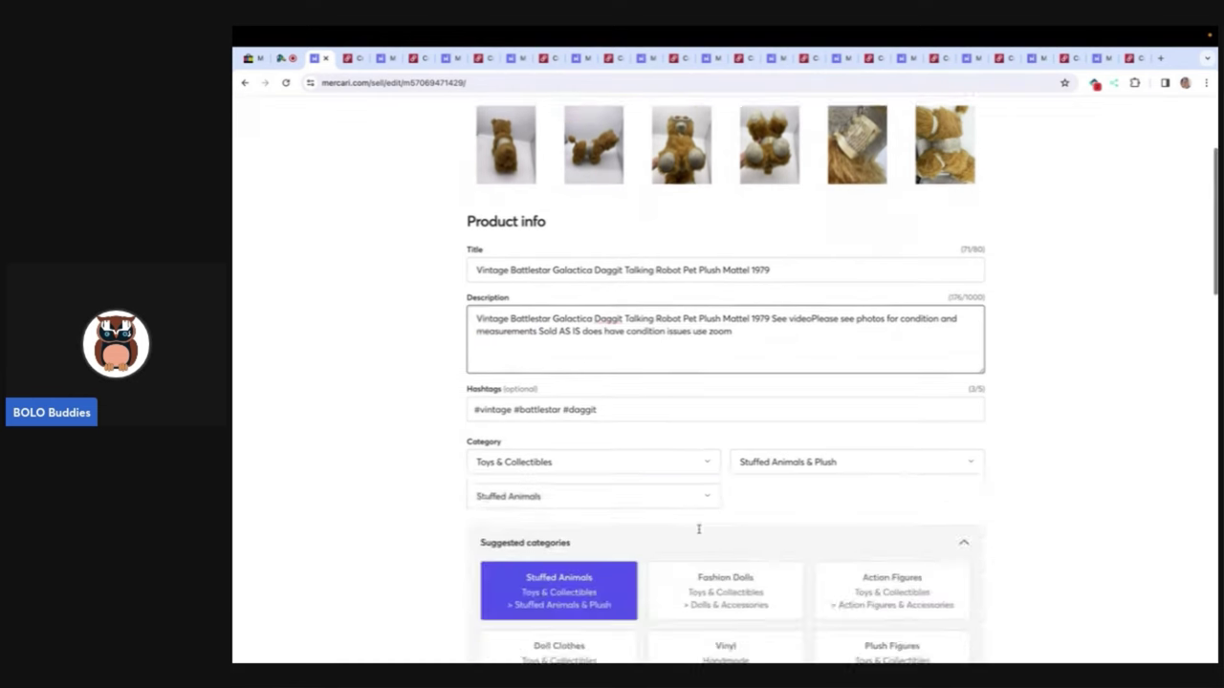
scroll(699, 531, down, 15)
scroll(699, 533, down, 3)
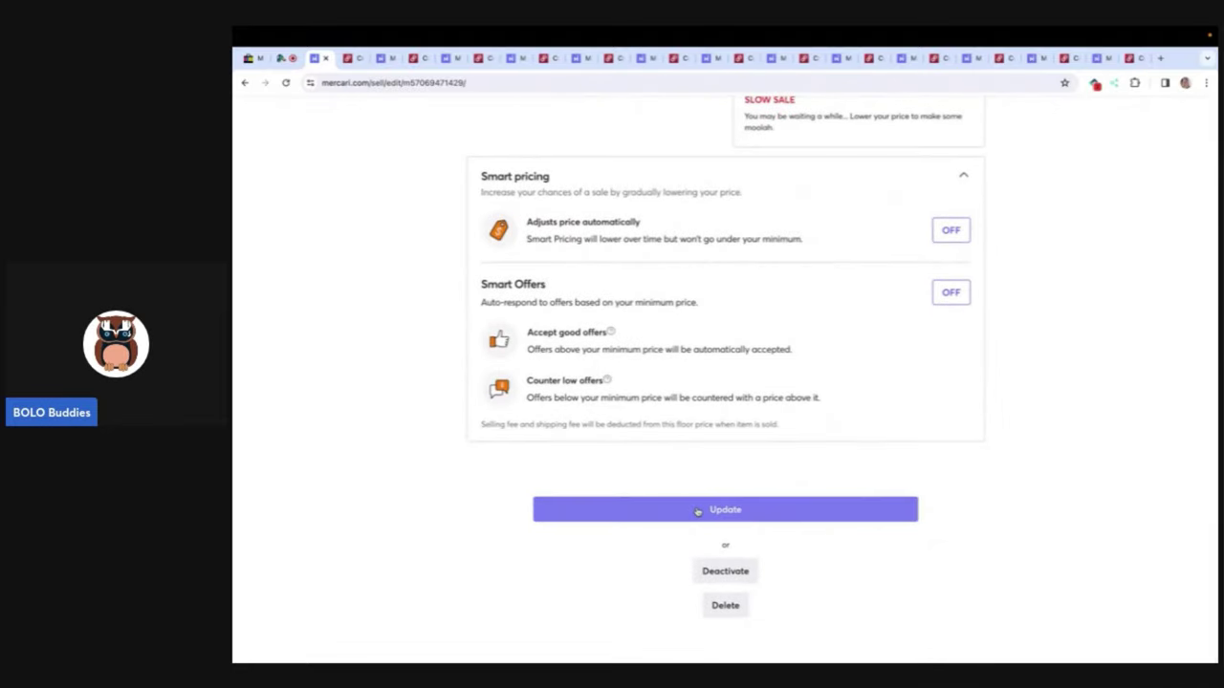
click(698, 512)
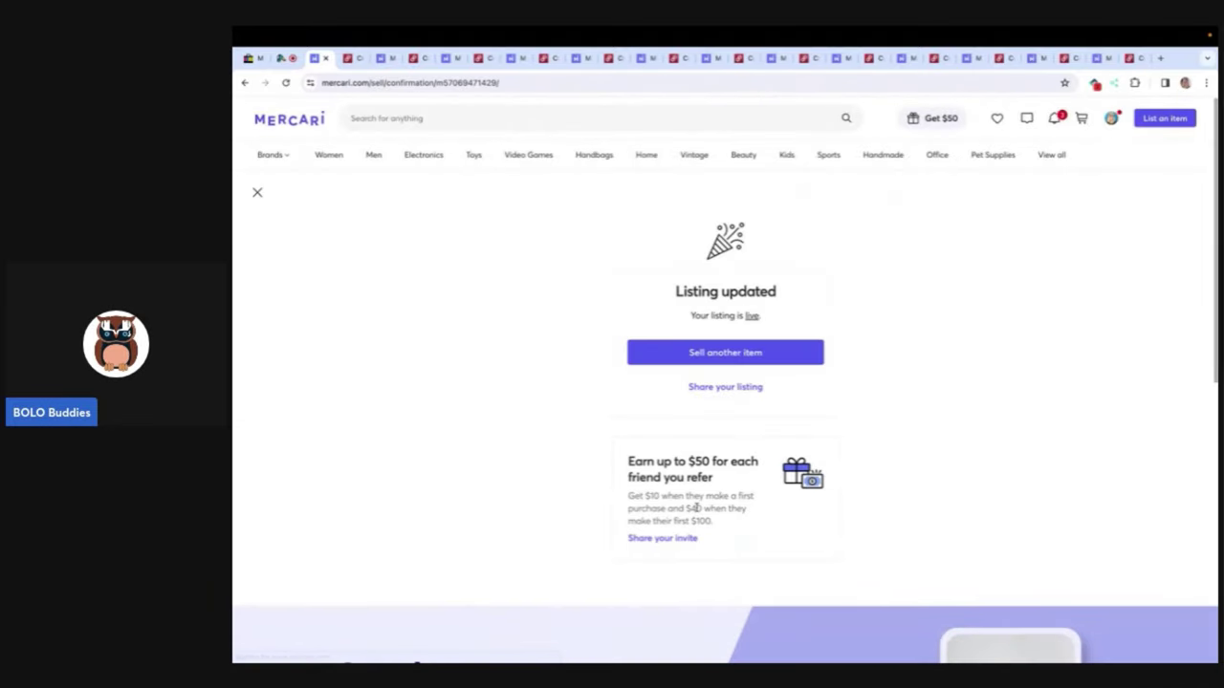
Step: Close the updated Mercari listing and remove "See vid" and "watch video attached to photos to see how it works" from the Poshmark title and description
click(325, 58)
scroll(521, 282, down, 5)
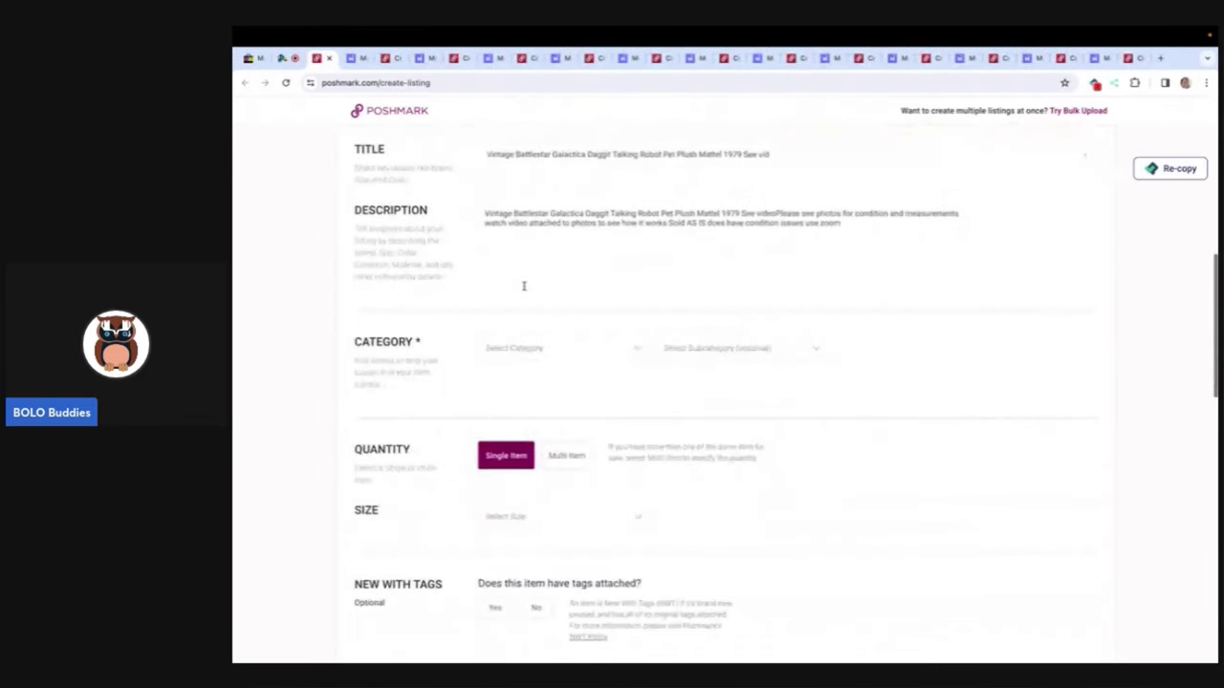
drag(774, 183, 742, 183)
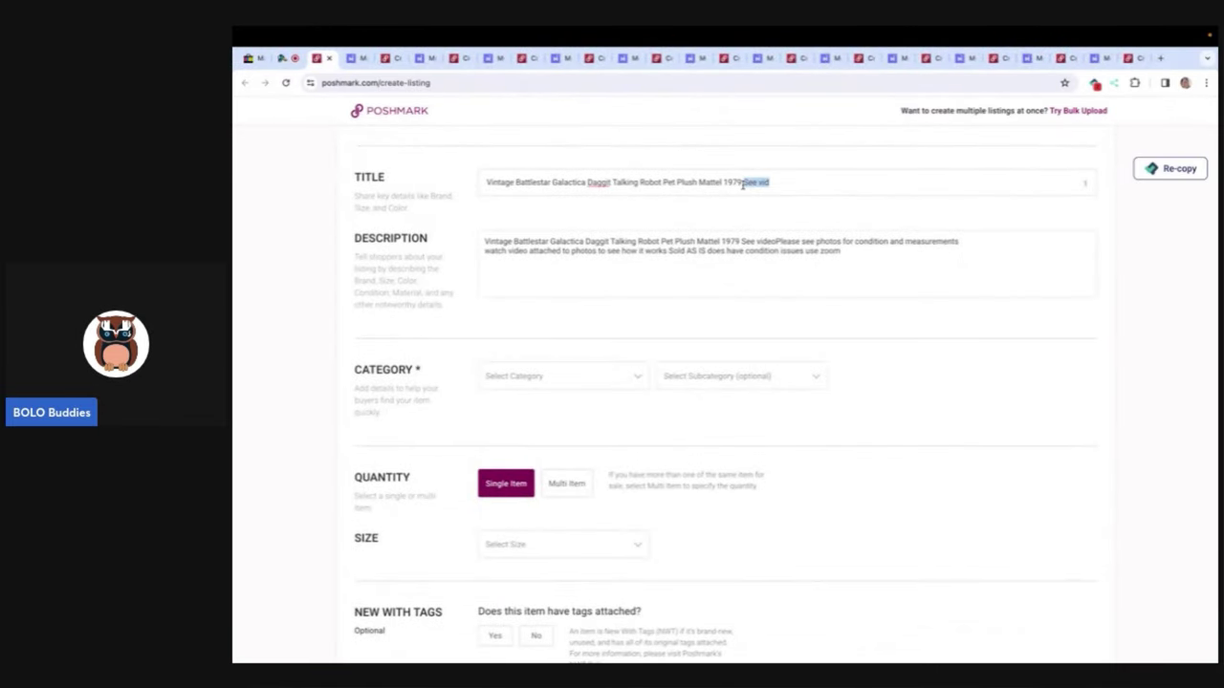
key(BackSpace)
drag(668, 251, 485, 250)
key(BackSpace)
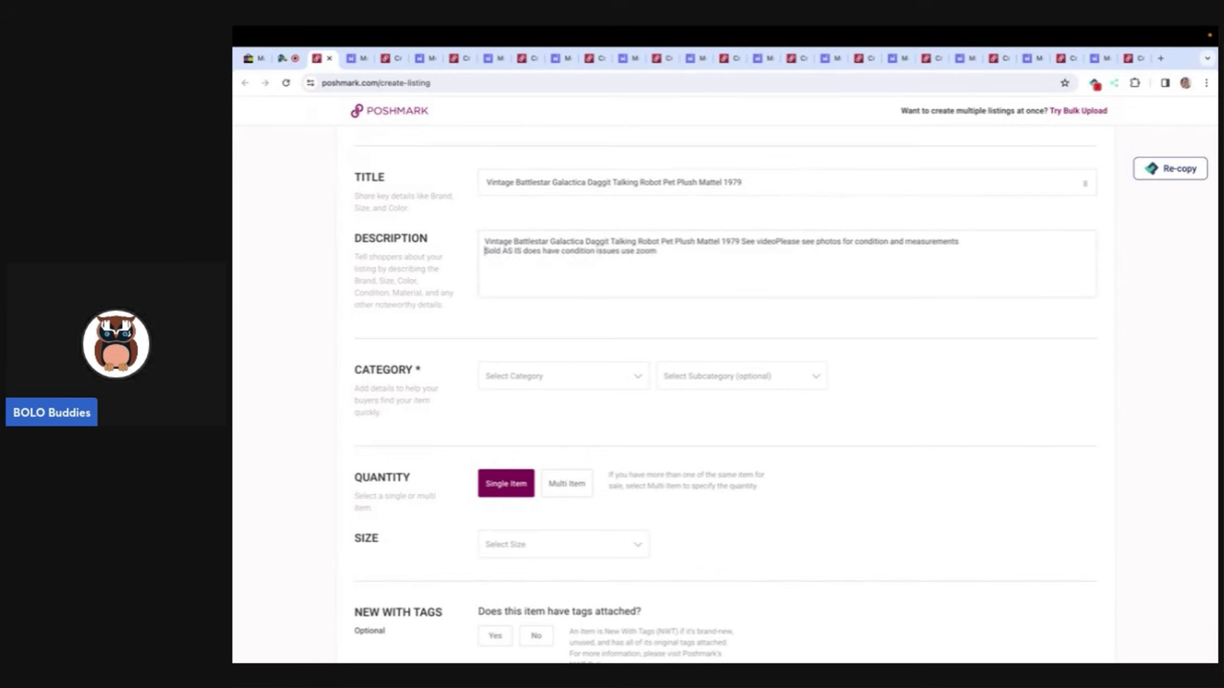
Step: Categorize the Daggit on Poshmark as Kids Toys, Stuffed Animals, and mark it as not having tags attached
scroll(486, 340, down, 2)
click(634, 262)
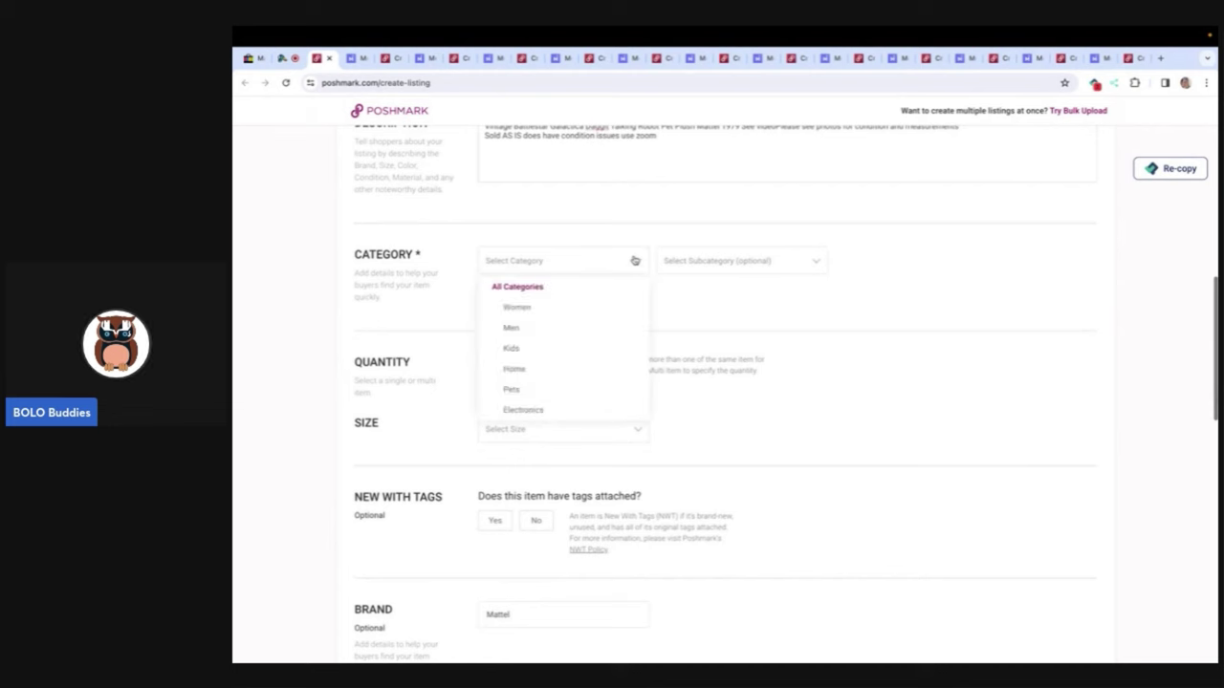
click(524, 350)
click(567, 576)
click(710, 268)
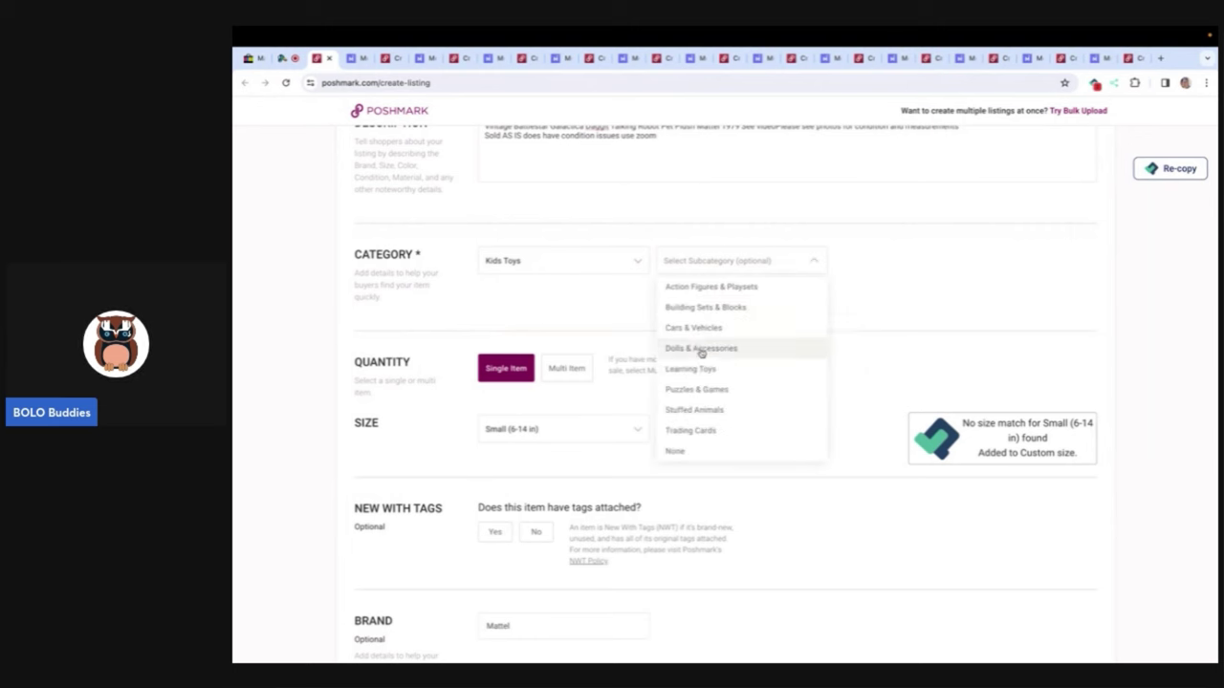
click(696, 410)
scroll(676, 427, down, 2)
click(534, 369)
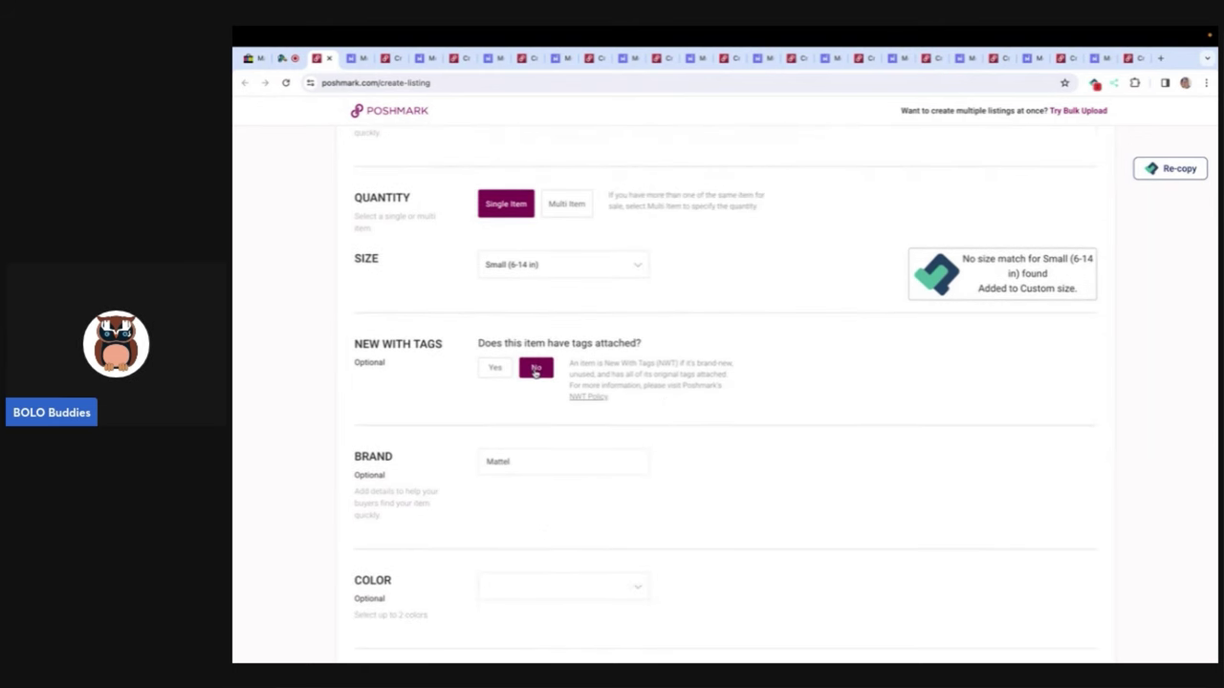
Step: Set the Daggit's original price to 0 and its Poshmark listing price to 100
scroll(535, 374, down, 2)
scroll(536, 374, down, 5)
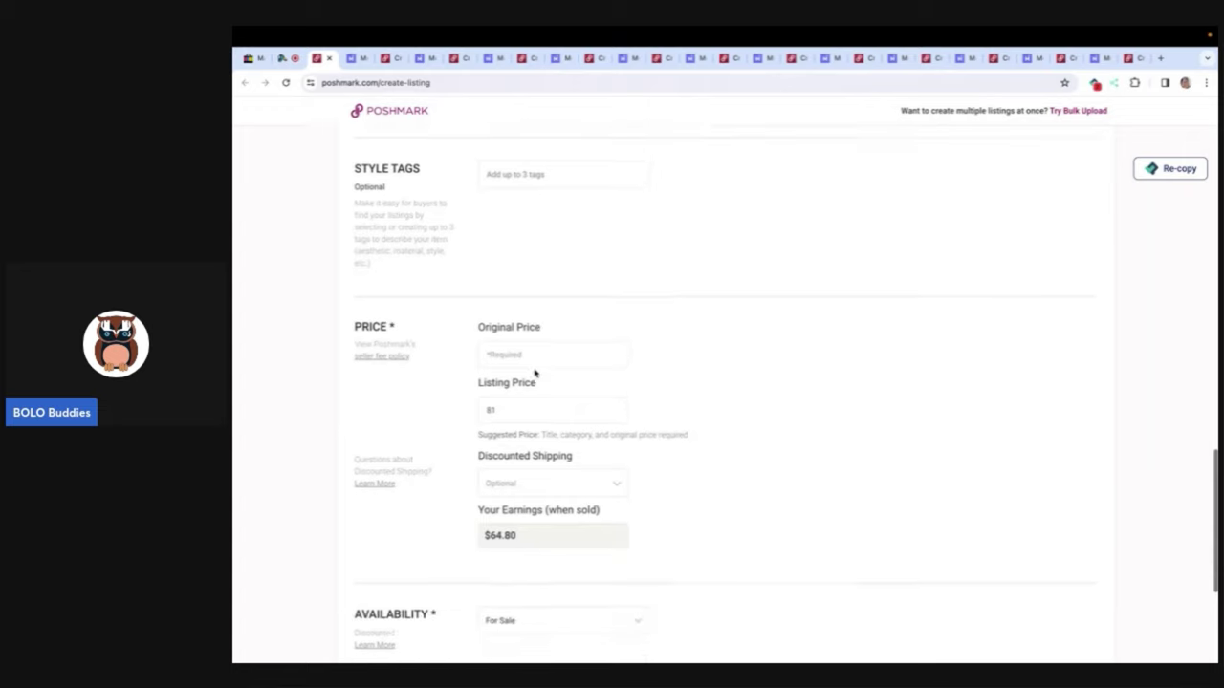
click(529, 303)
text(0)
key(Tab)
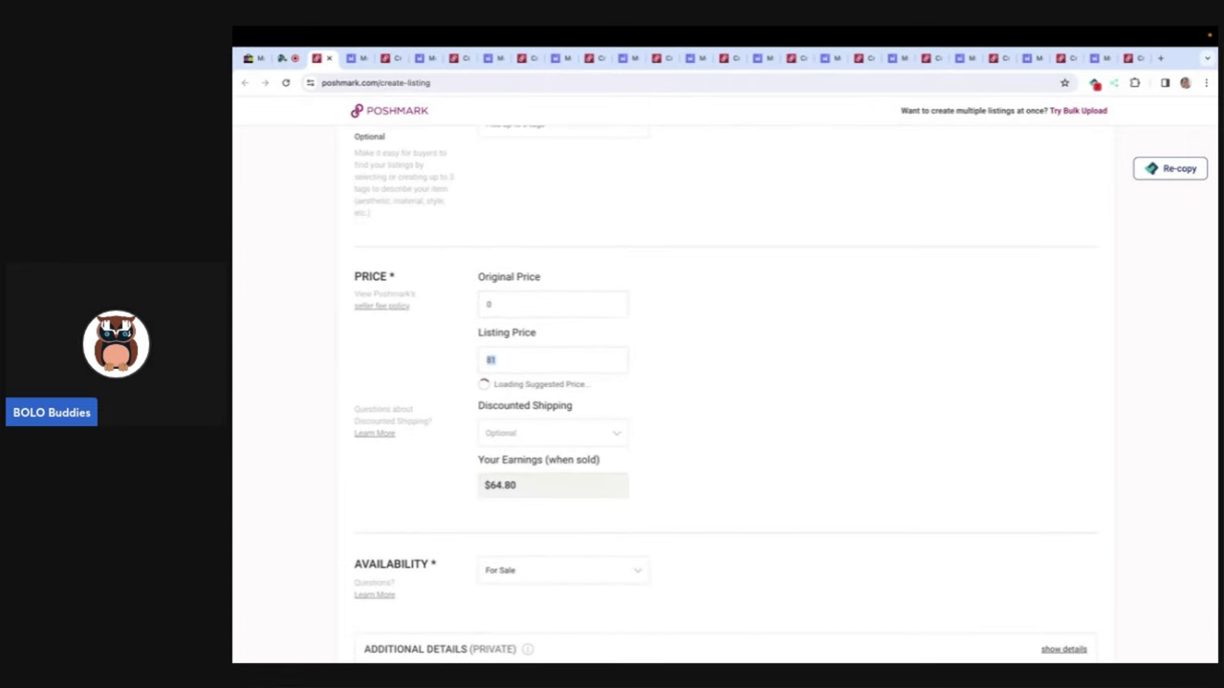
text(100)
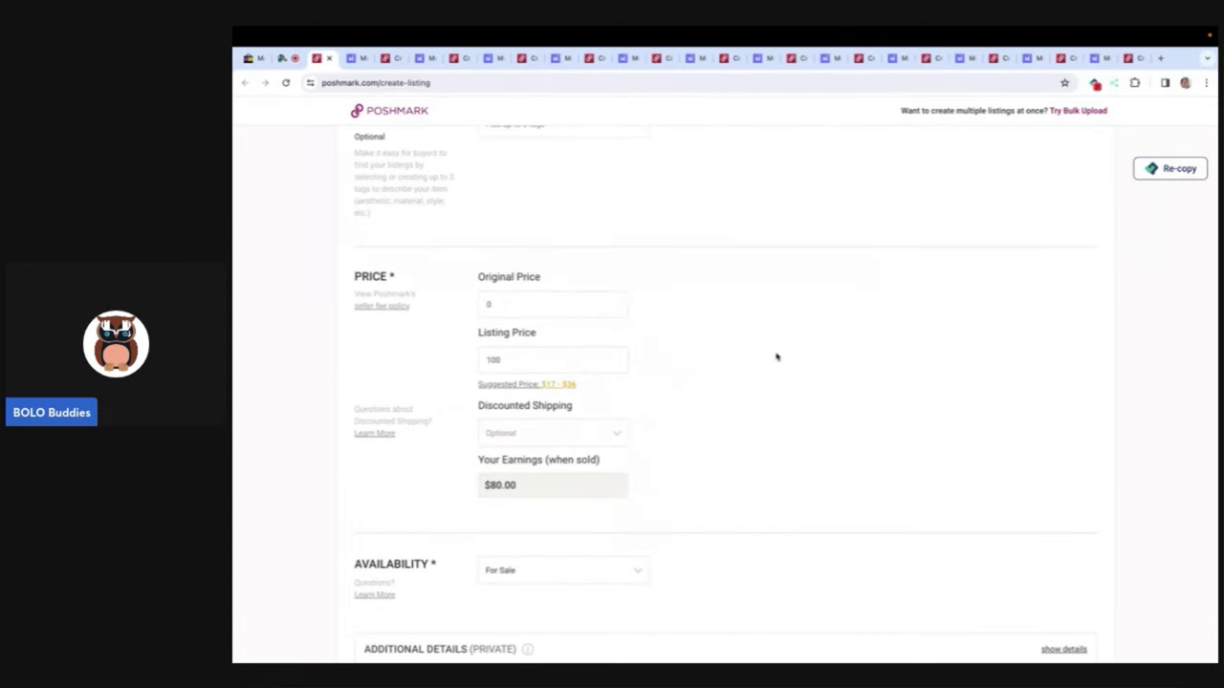
Step: Proceed to sharing, turn off Facebook sharing and publish the Daggit's Poshmark listing
scroll(854, 431, down, 2)
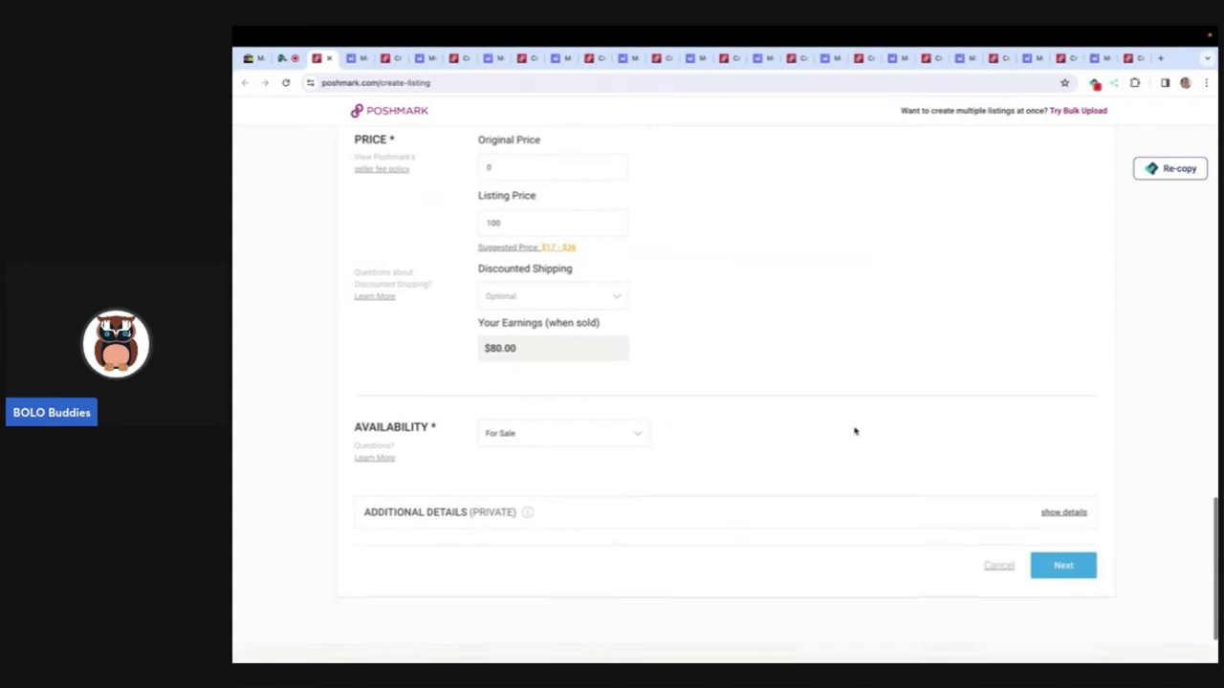
click(1060, 568)
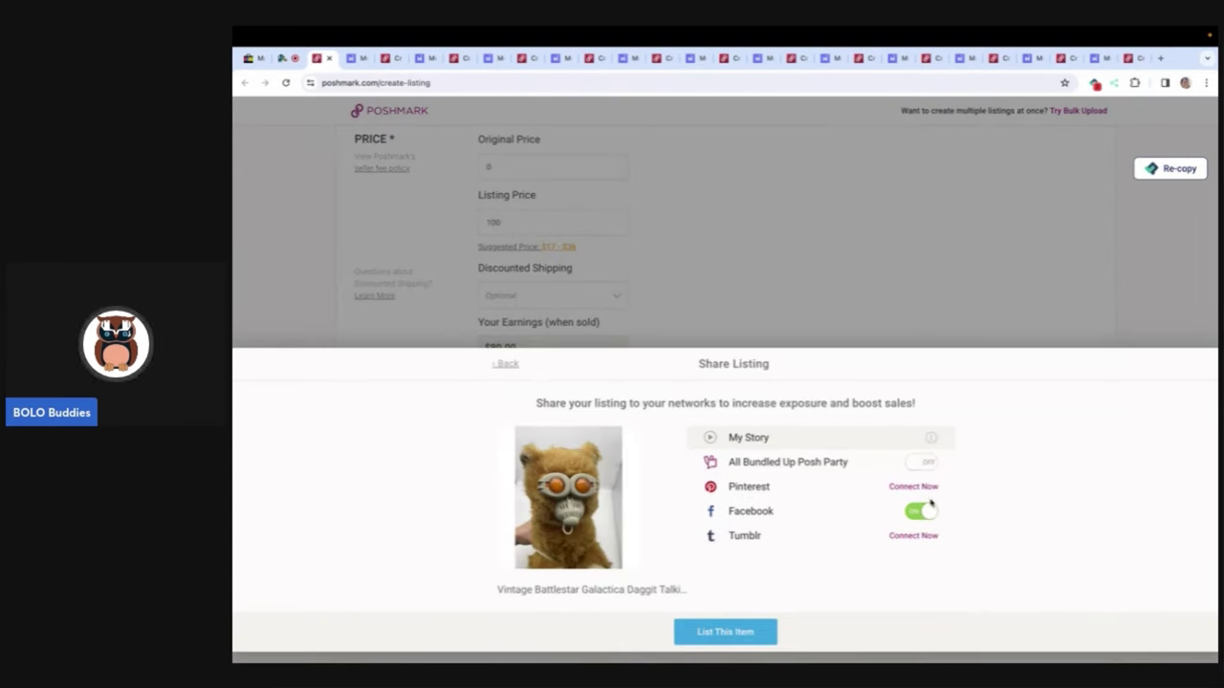
click(910, 515)
click(713, 634)
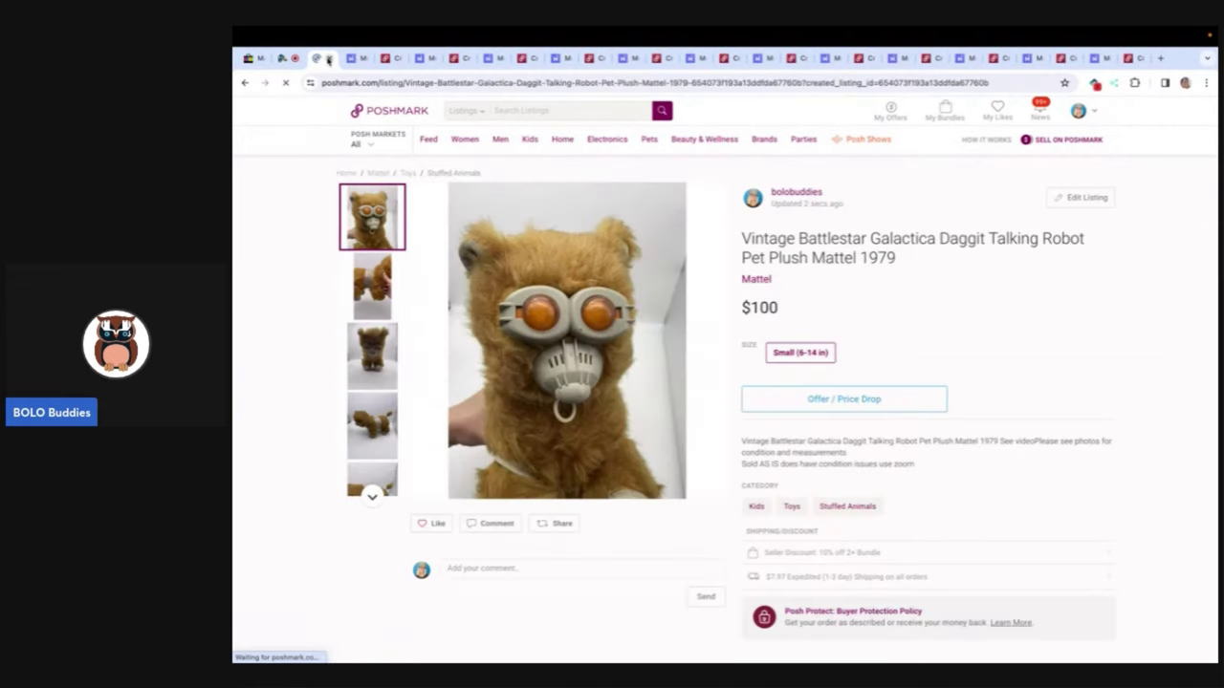
Step: Look through the photos of the published Daggit listing on Poshmark, then close the listing
click(375, 283)
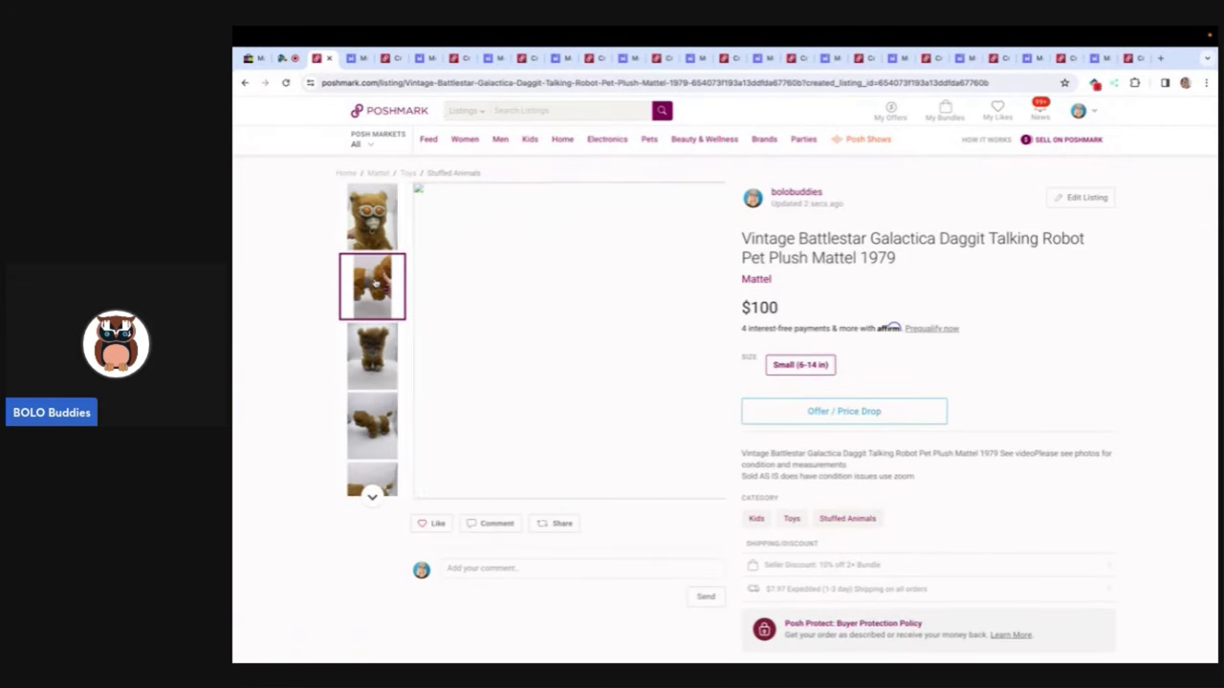
click(378, 363)
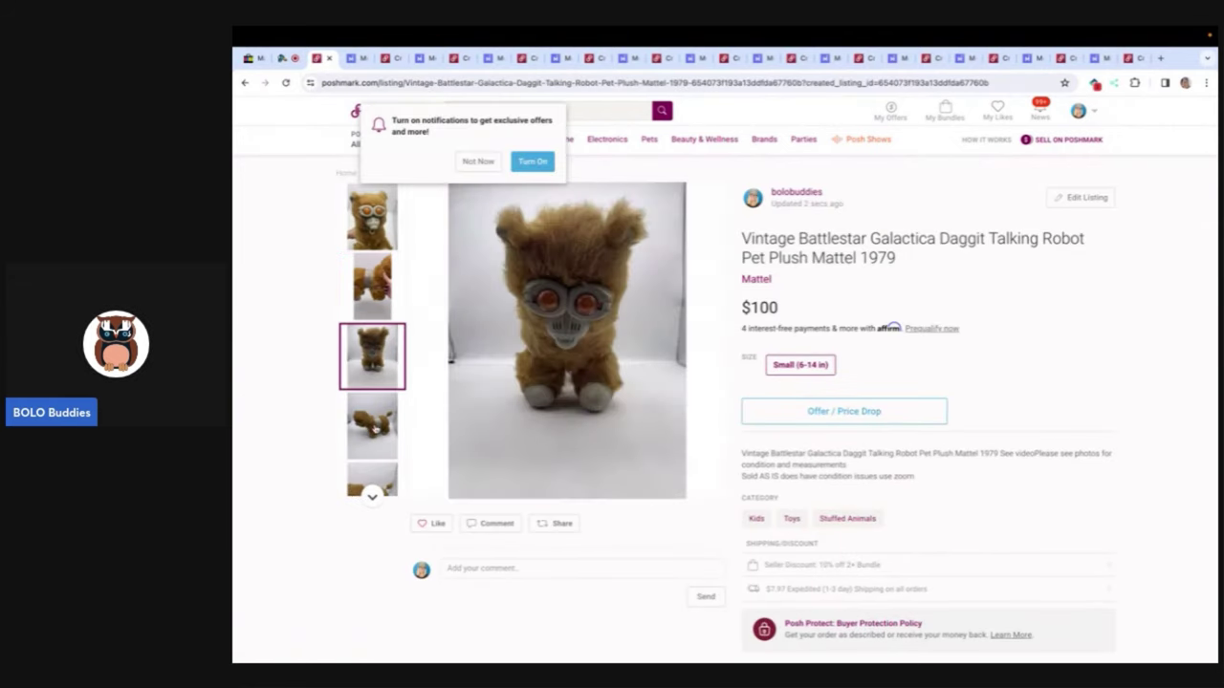
click(376, 430)
click(375, 473)
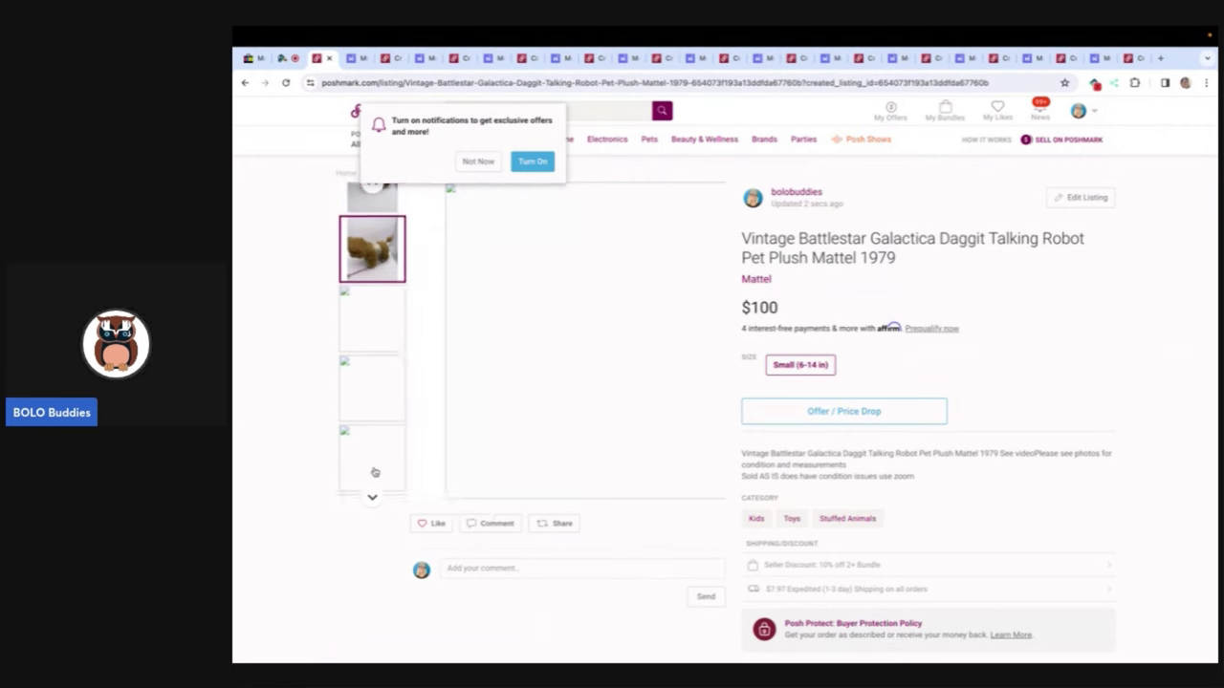
click(364, 406)
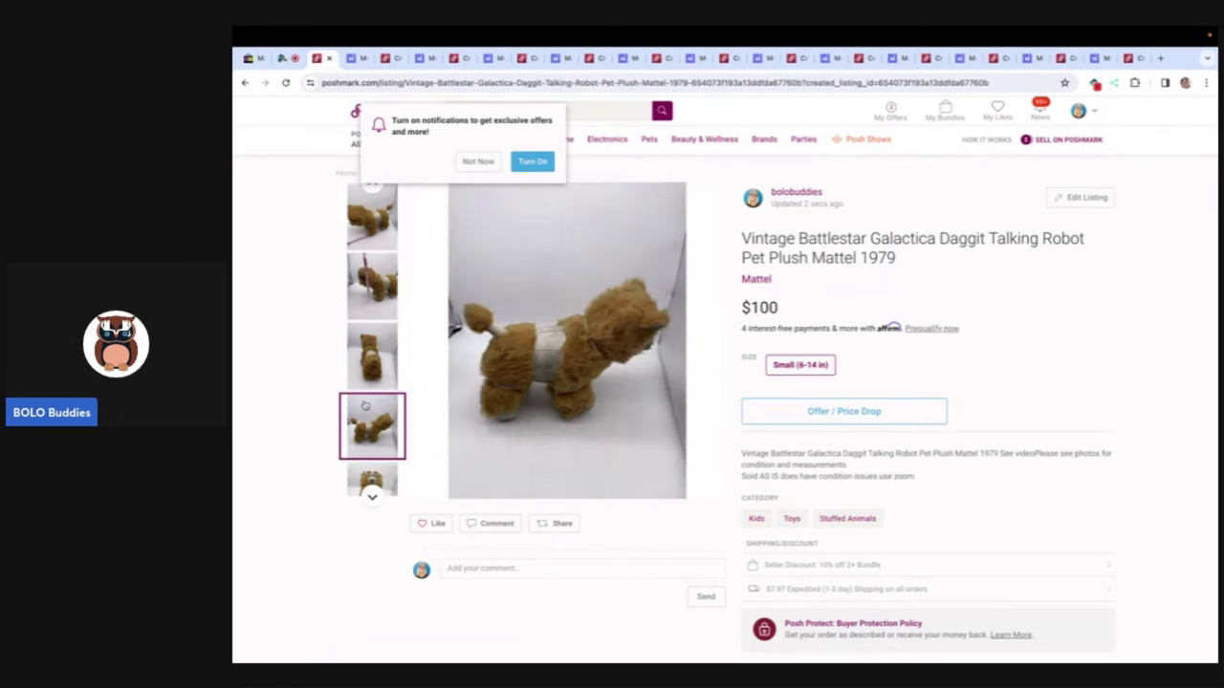
click(328, 59)
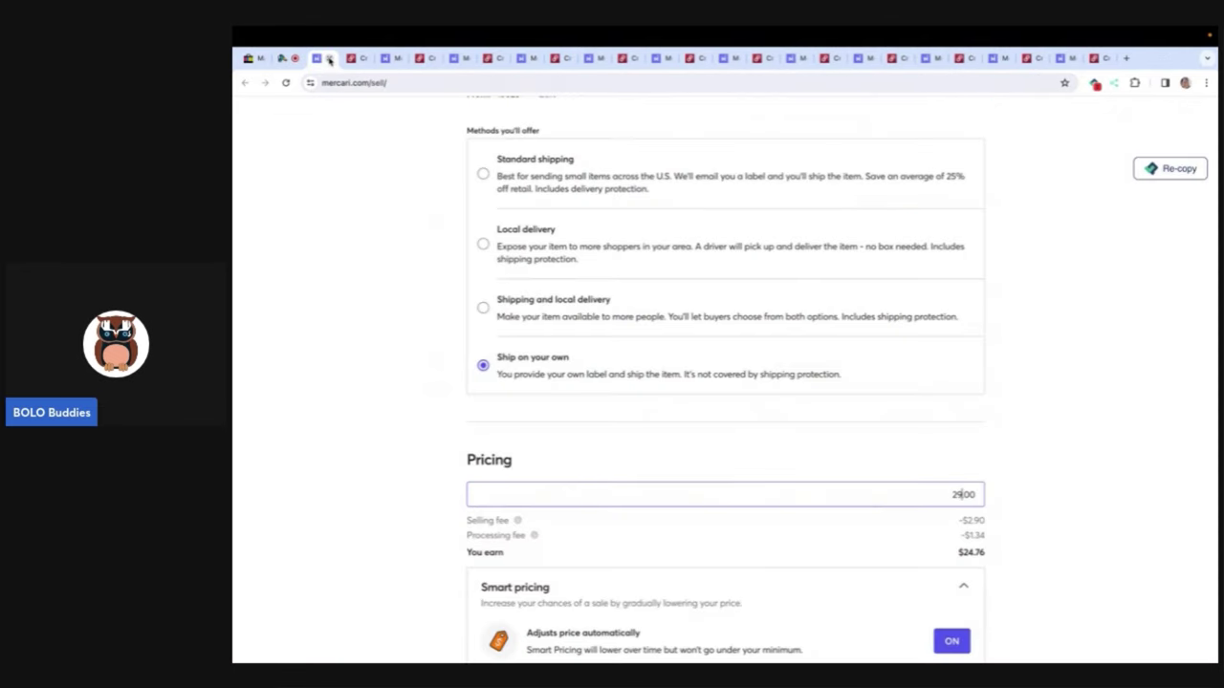
Step: Add the hashtags #bunny #ballerina #stuffedanimal to the Dan Dee ballerina bunny's Mercari form
scroll(468, 250, up, 10)
scroll(469, 251, up, 3)
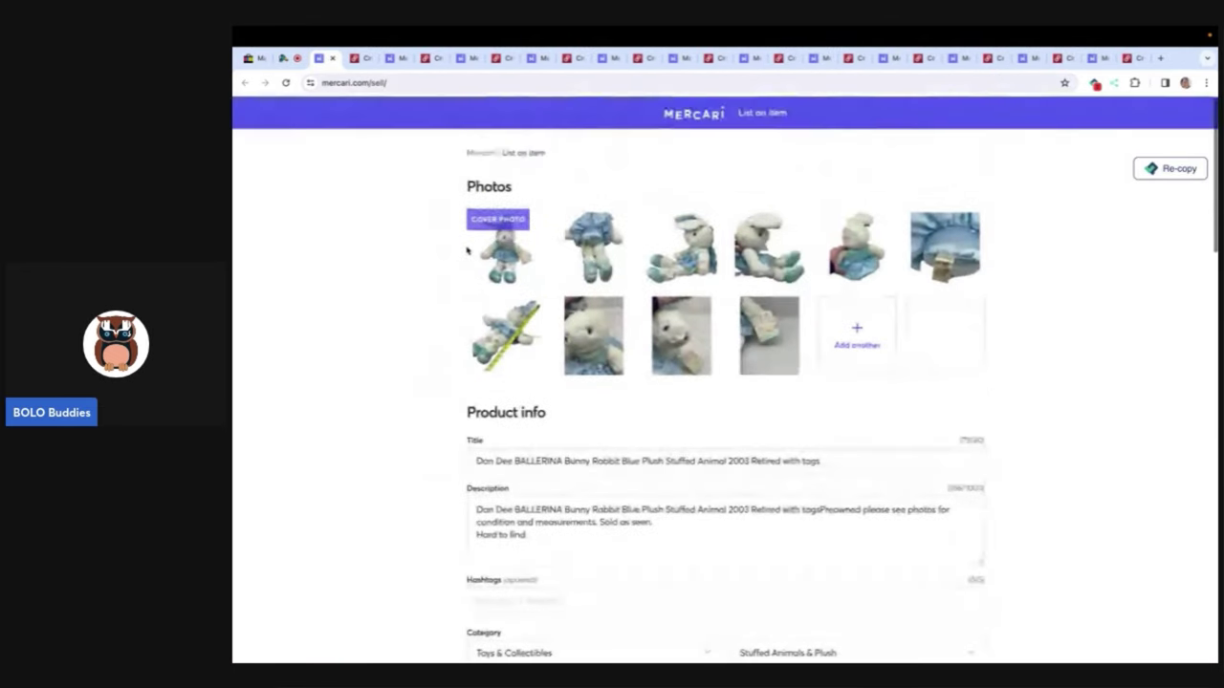
scroll(468, 251, down, 5)
click(504, 465)
click(500, 455)
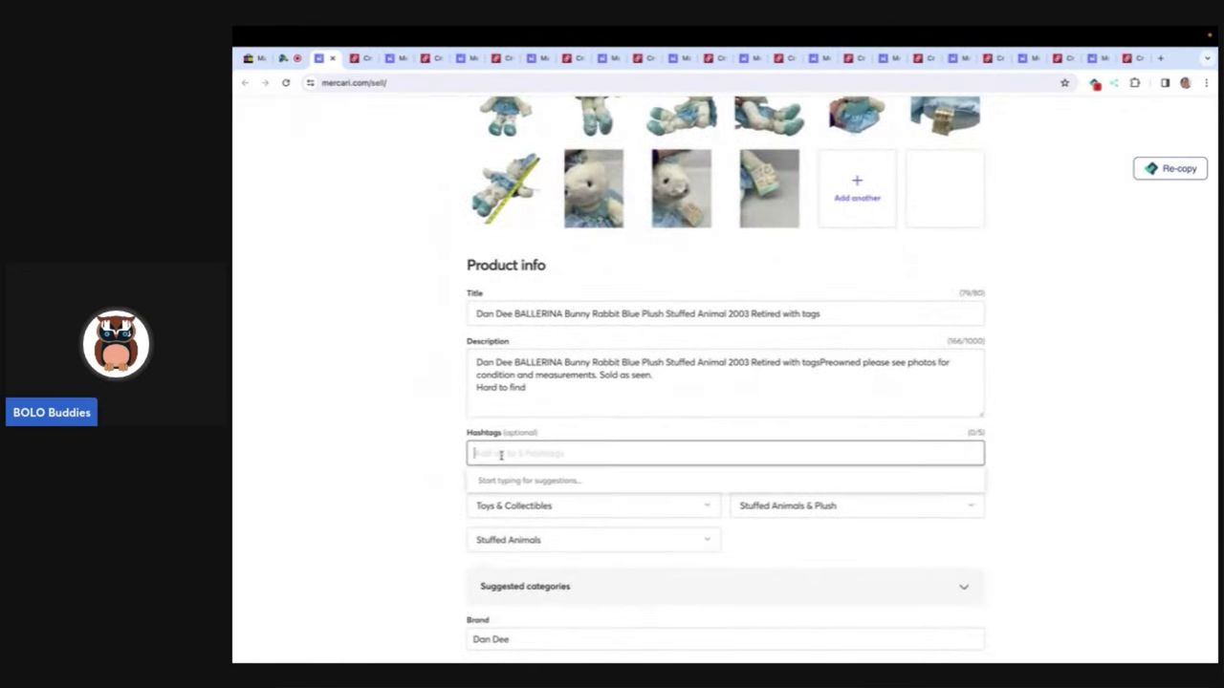
text(#bunny #baller)
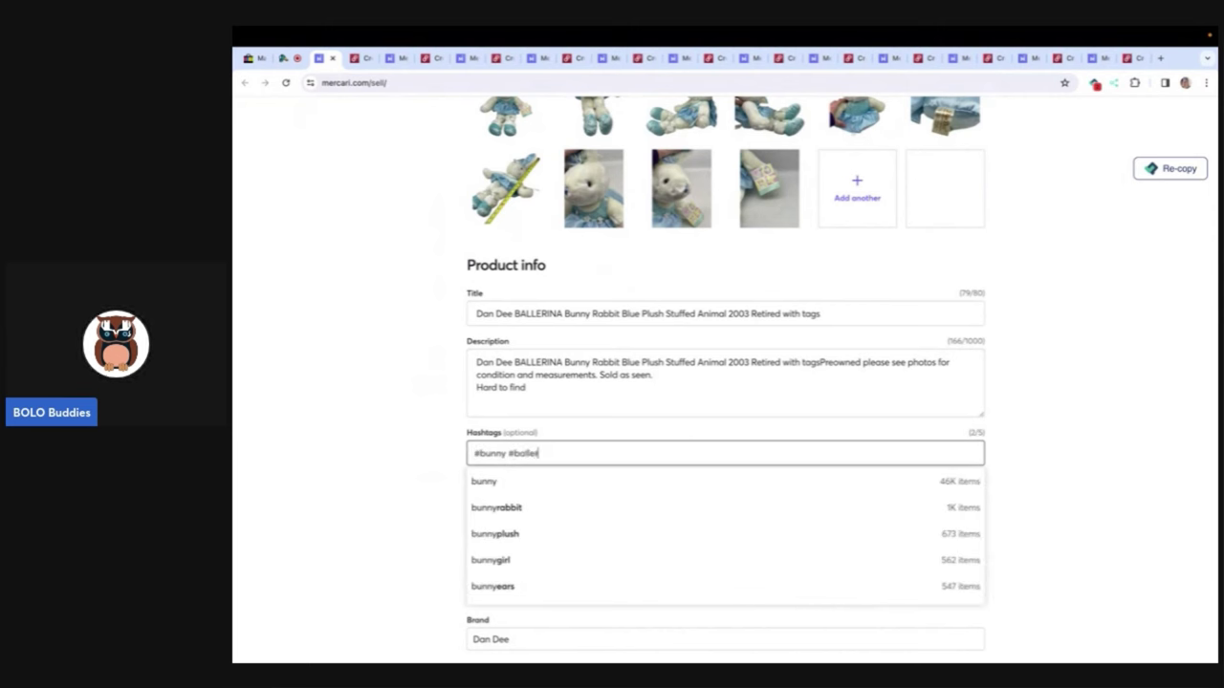
text(ina #s)
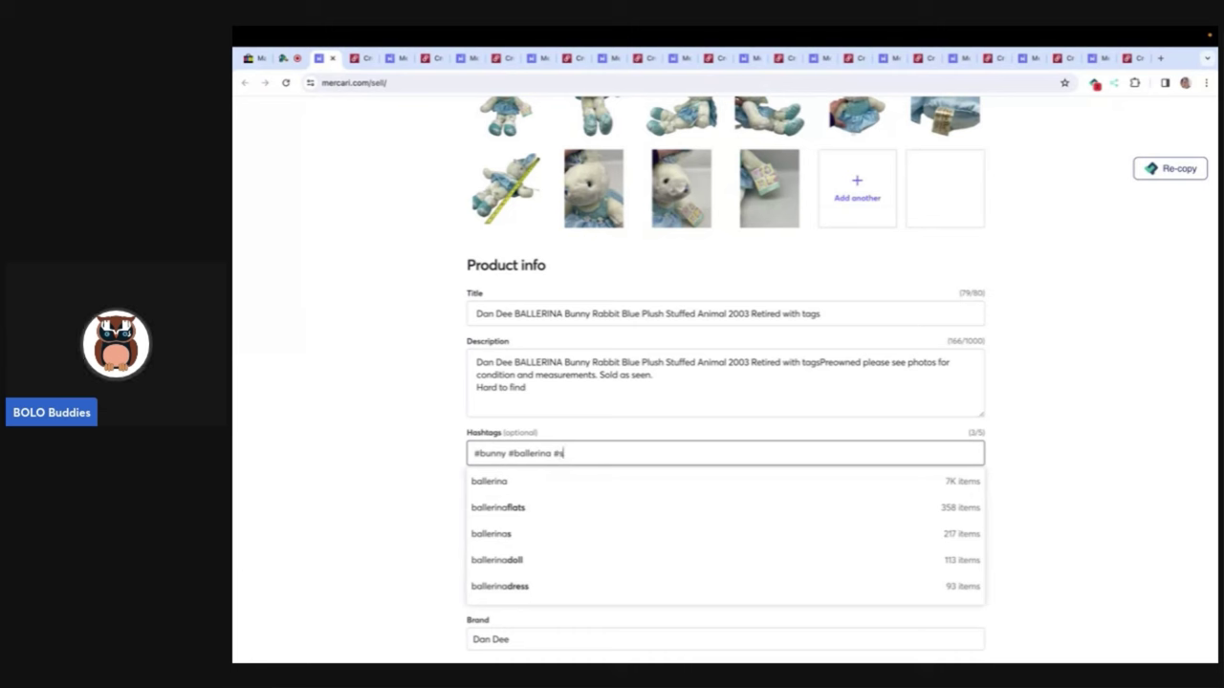
text(tuffed)
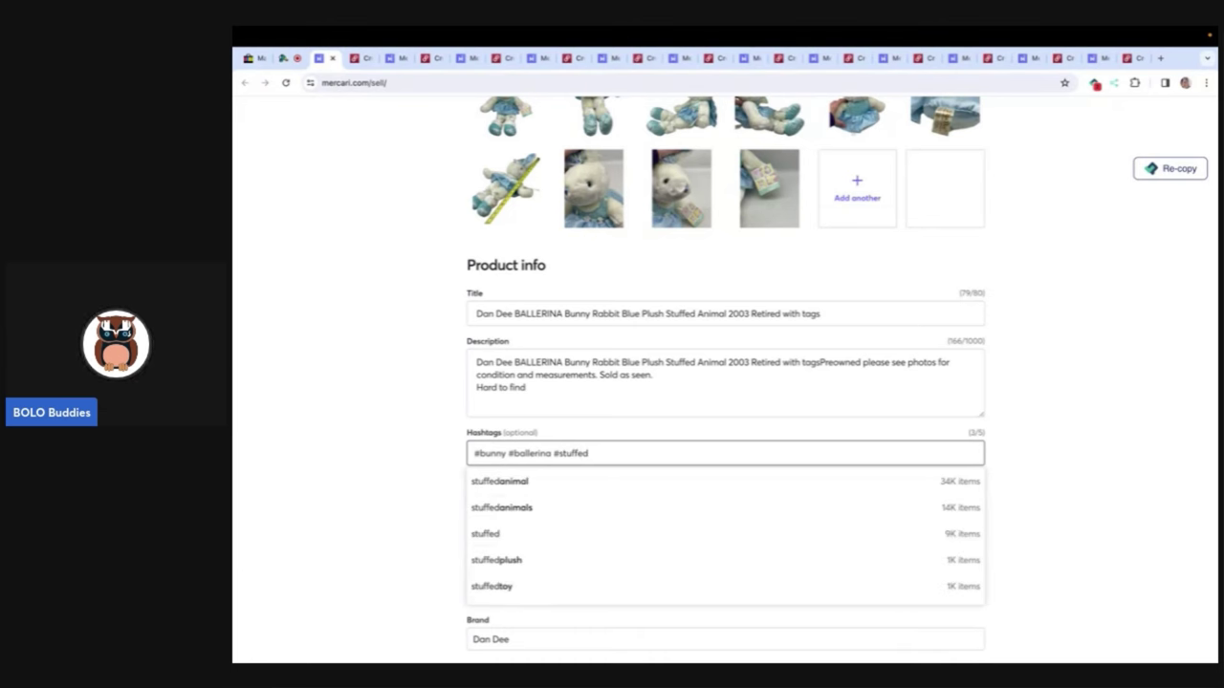
text(animal)
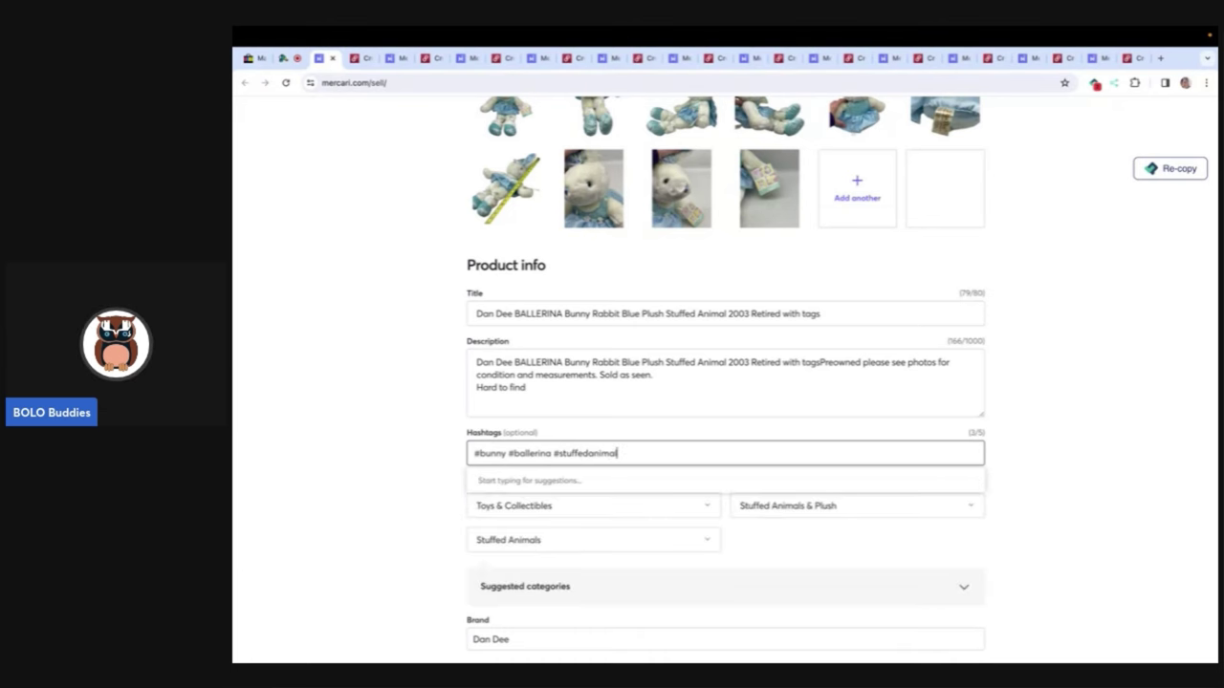
click(406, 512)
Step: Set the Dan Dee bunny's condition to Like new on the Mercari form
scroll(605, 571, down, 3)
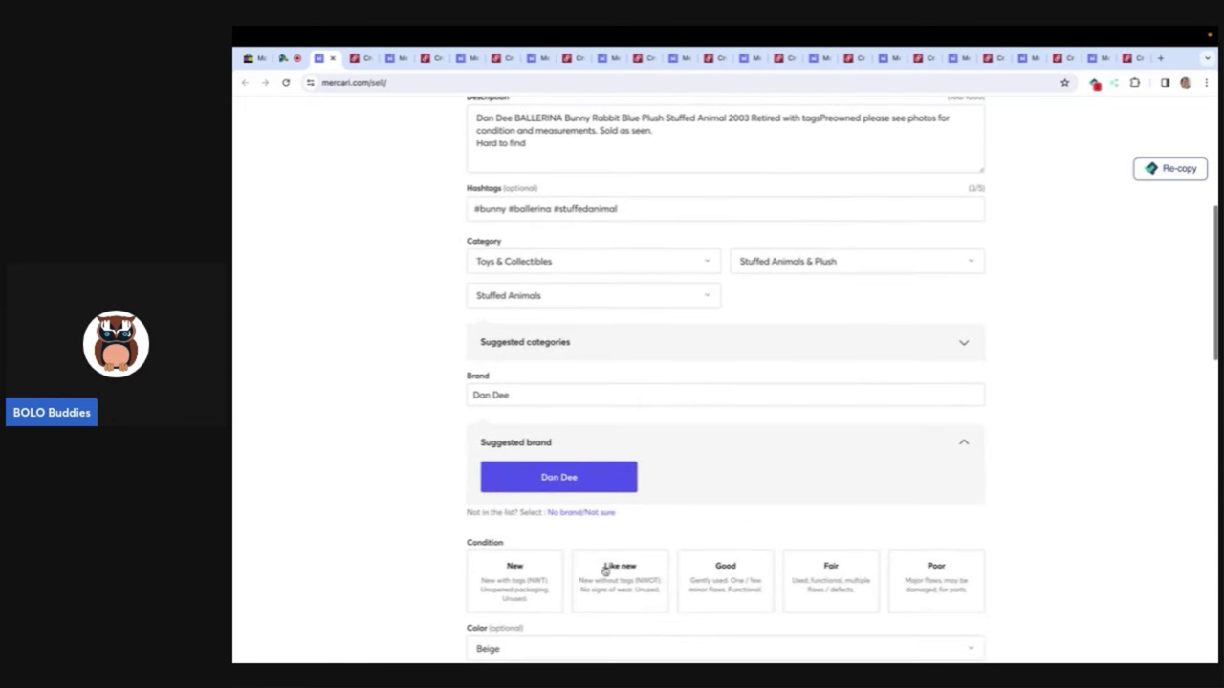
scroll(658, 444, down, 1)
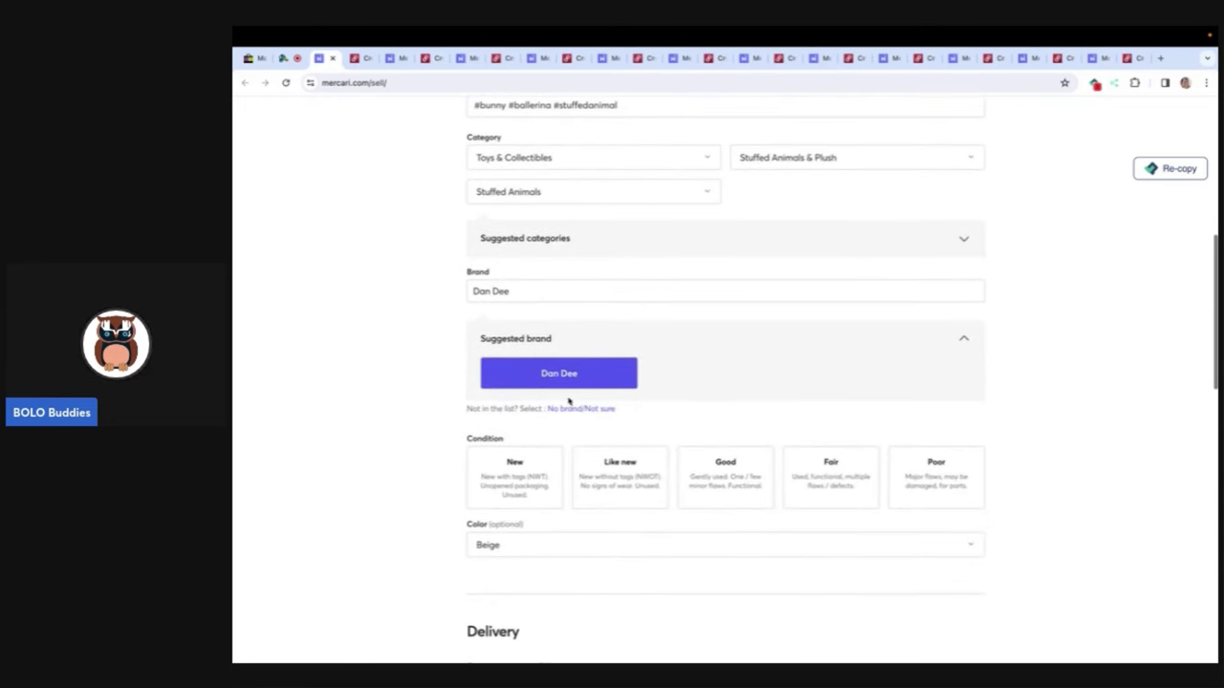
click(630, 470)
Step: Set the Dan Dee bunny's Mercari price to 40.00 and turn off automatic price adjustment under Smart pricing
scroll(629, 471, down, 2)
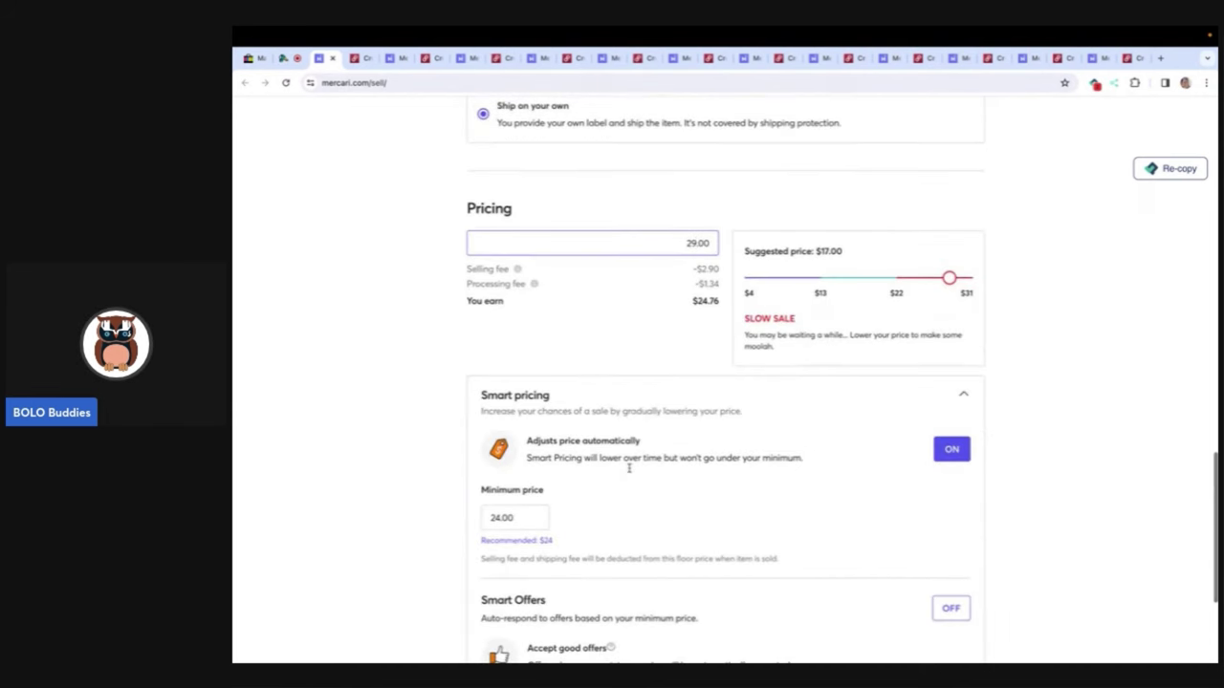
scroll(629, 471, up, 2)
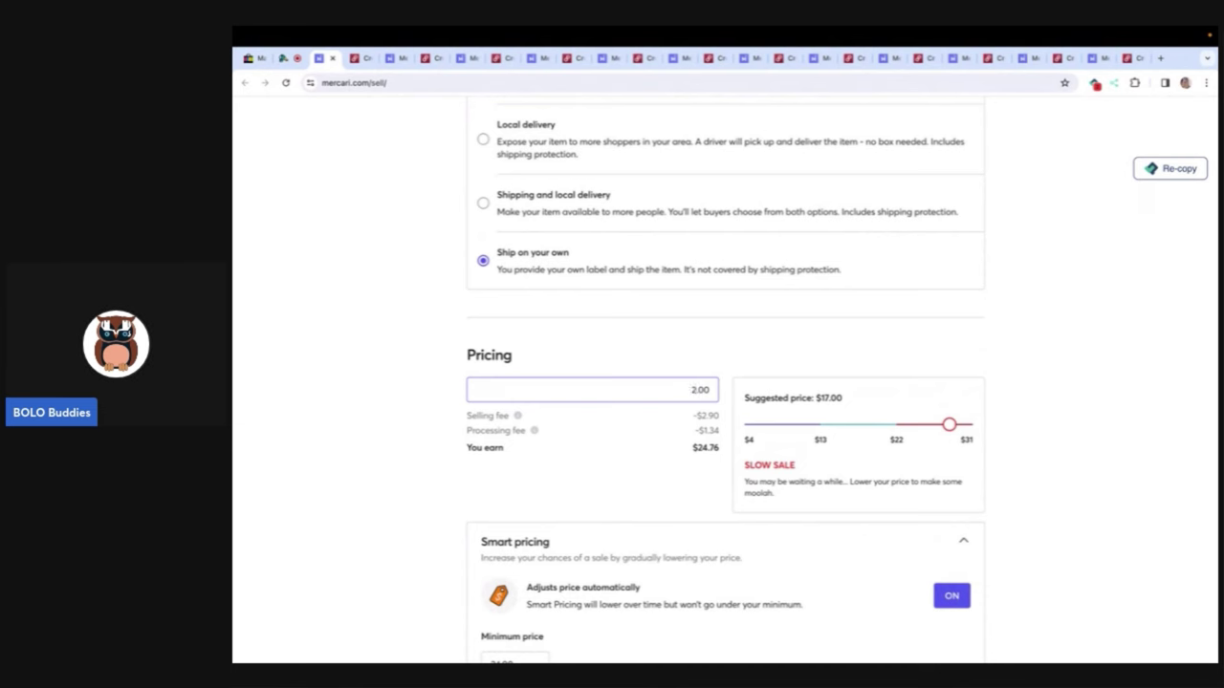
key(BackSpace)
key(BackSpace)
key(BackSpace)
key(BackSpace)
text(3)
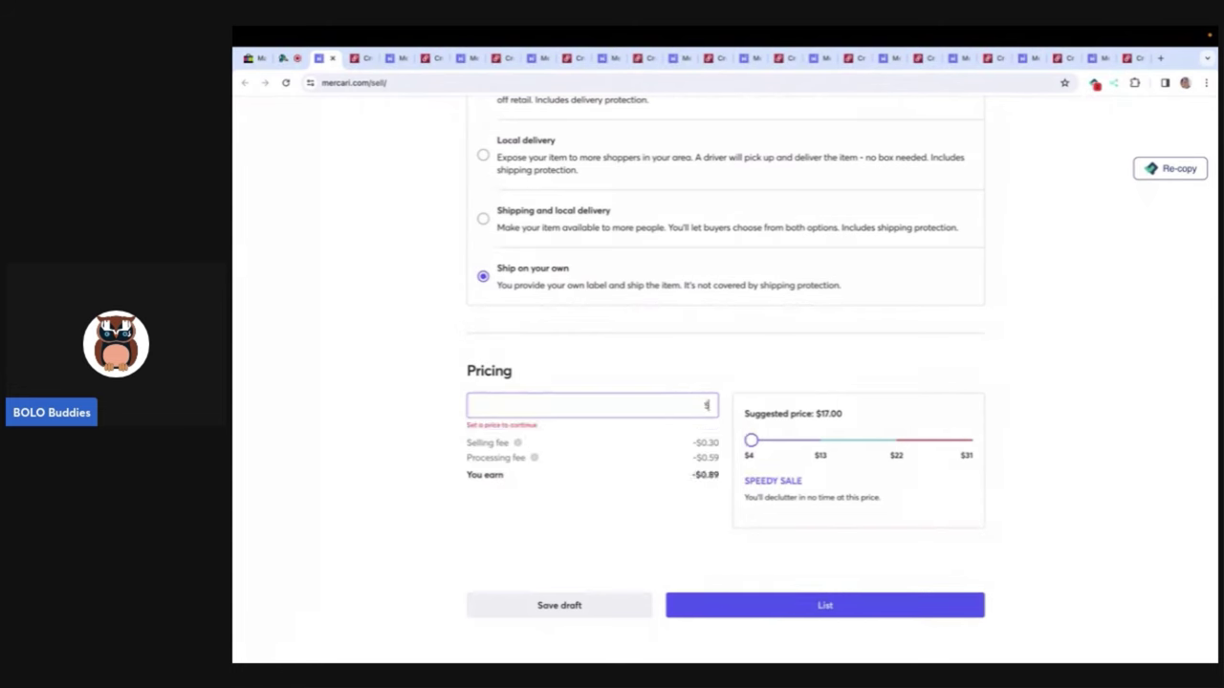
text(40.)
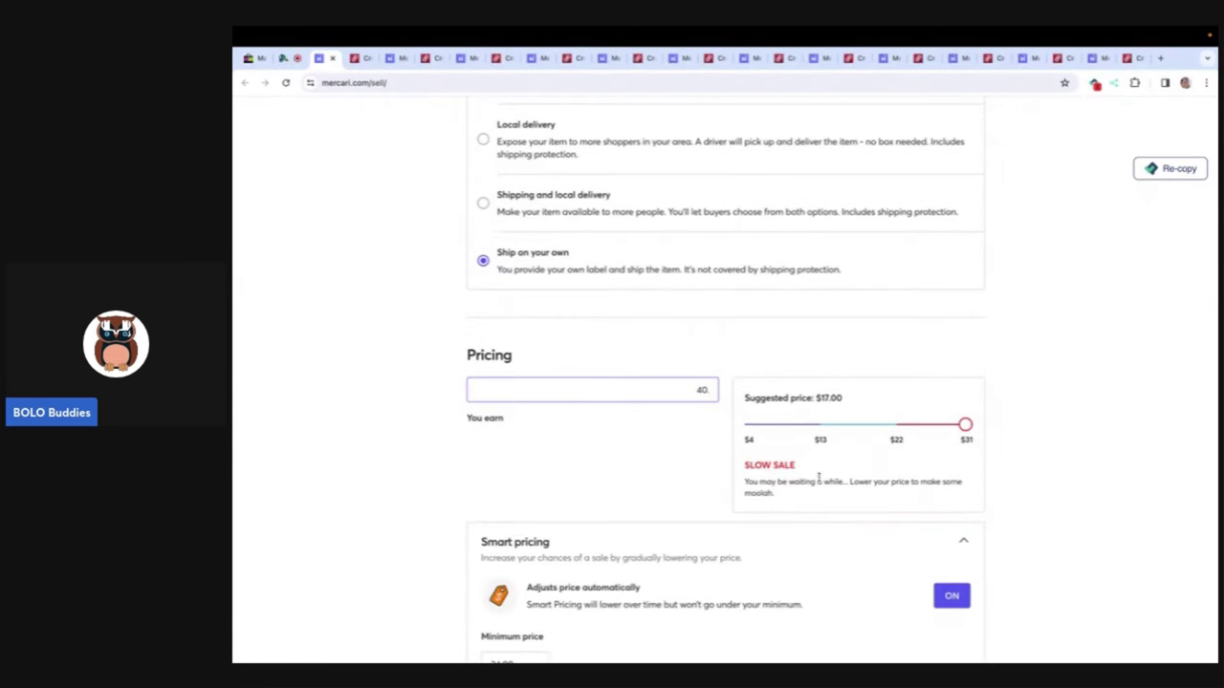
scroll(915, 492, down, 2)
click(952, 471)
scroll(952, 476, down, 2)
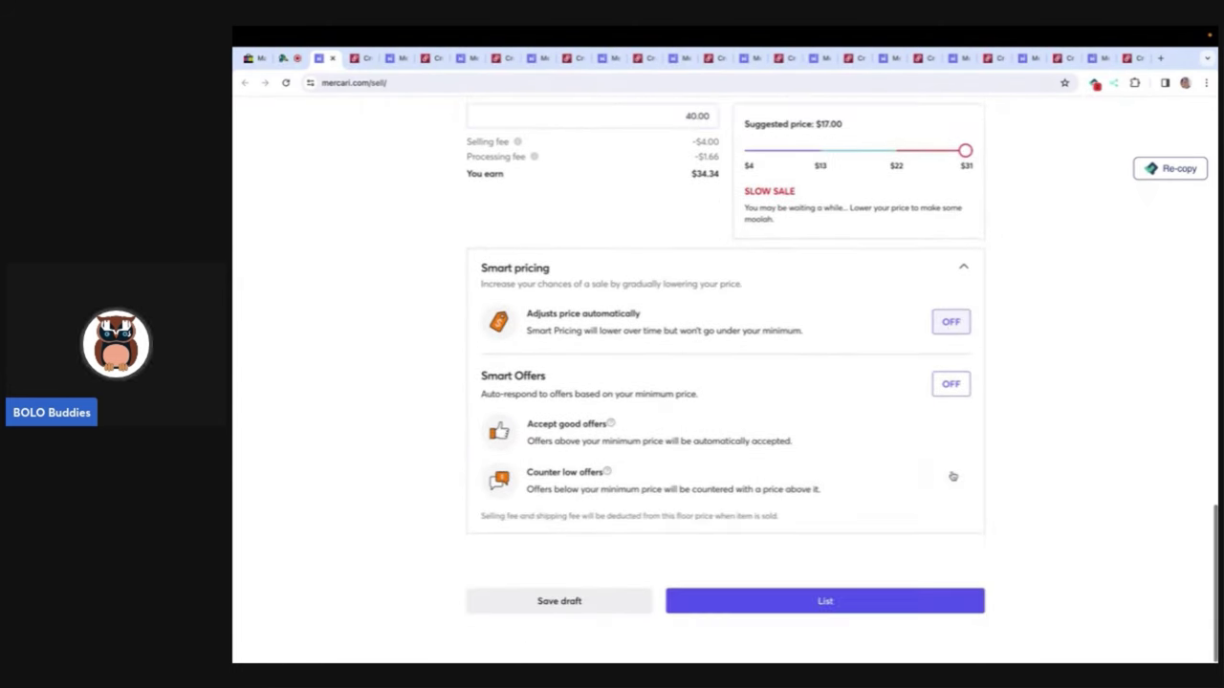
Step: Set the Dan Dee bunny's condition to Good and clear its color back to Select color
scroll(827, 613, up, 10)
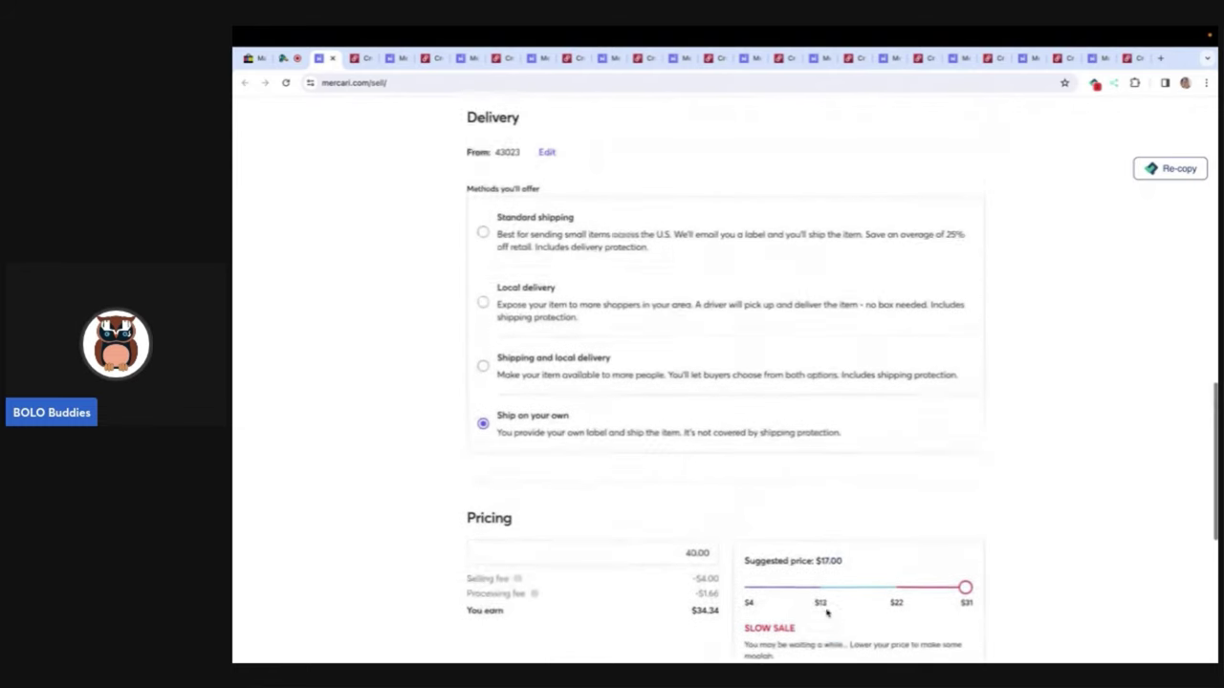
click(724, 230)
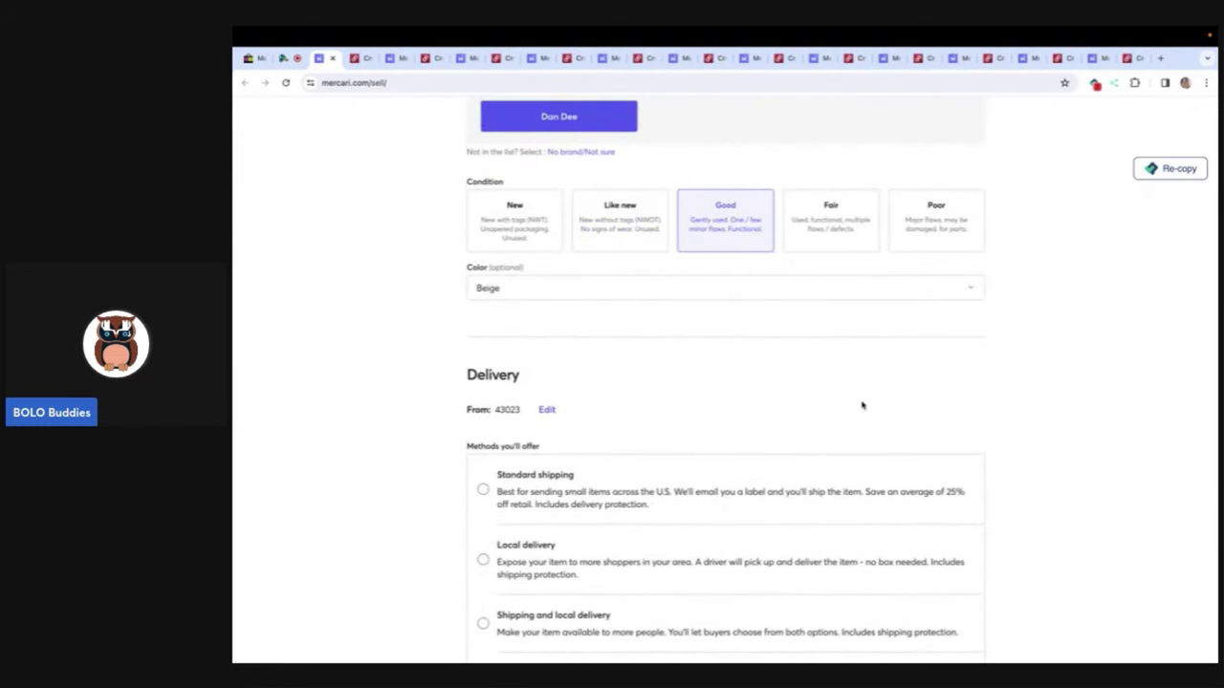
scroll(862, 406, up, 5)
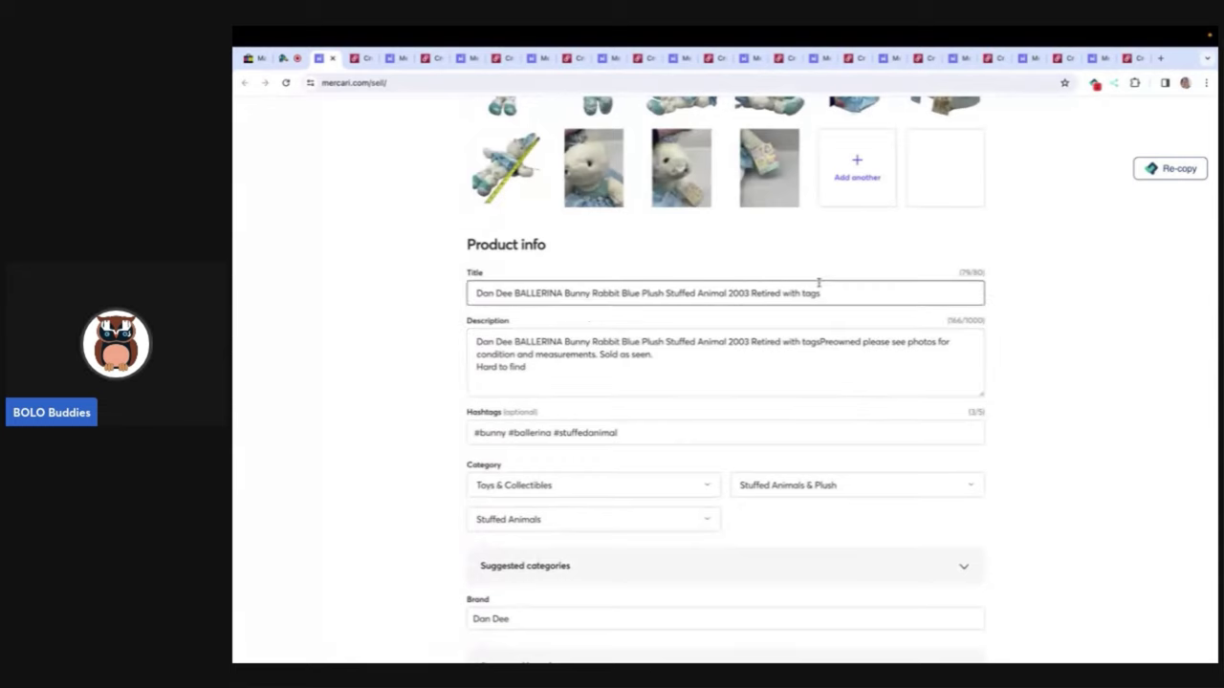
scroll(817, 427, down, 5)
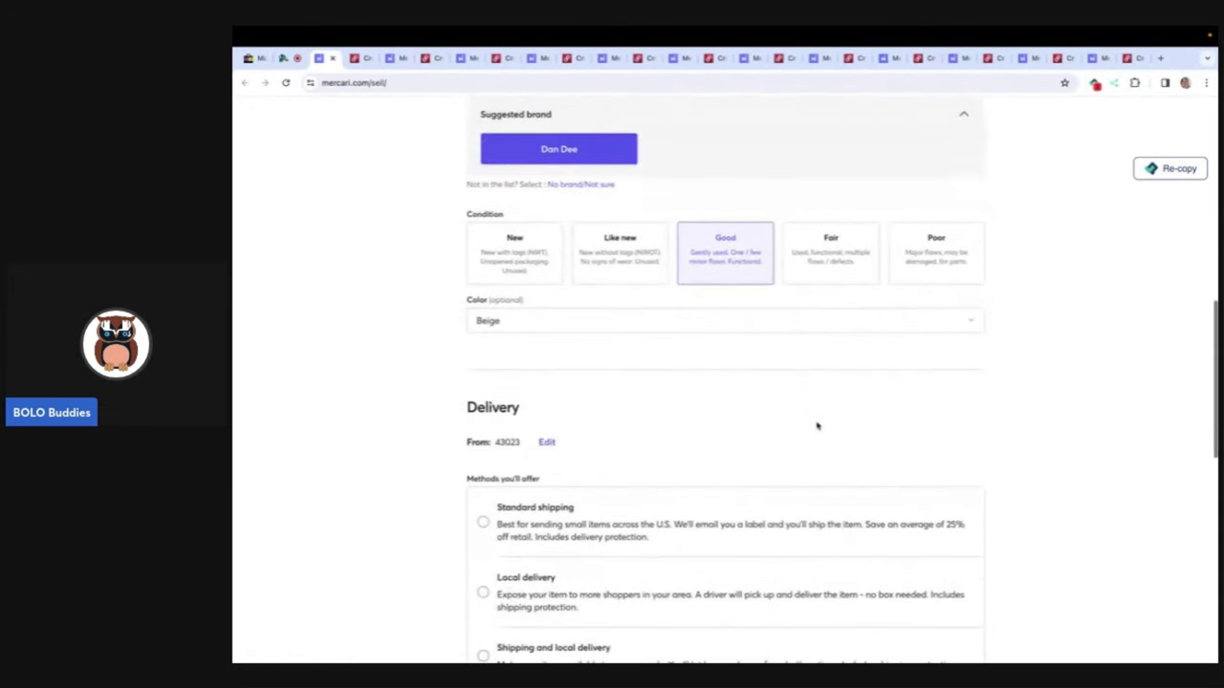
click(527, 330)
click(519, 346)
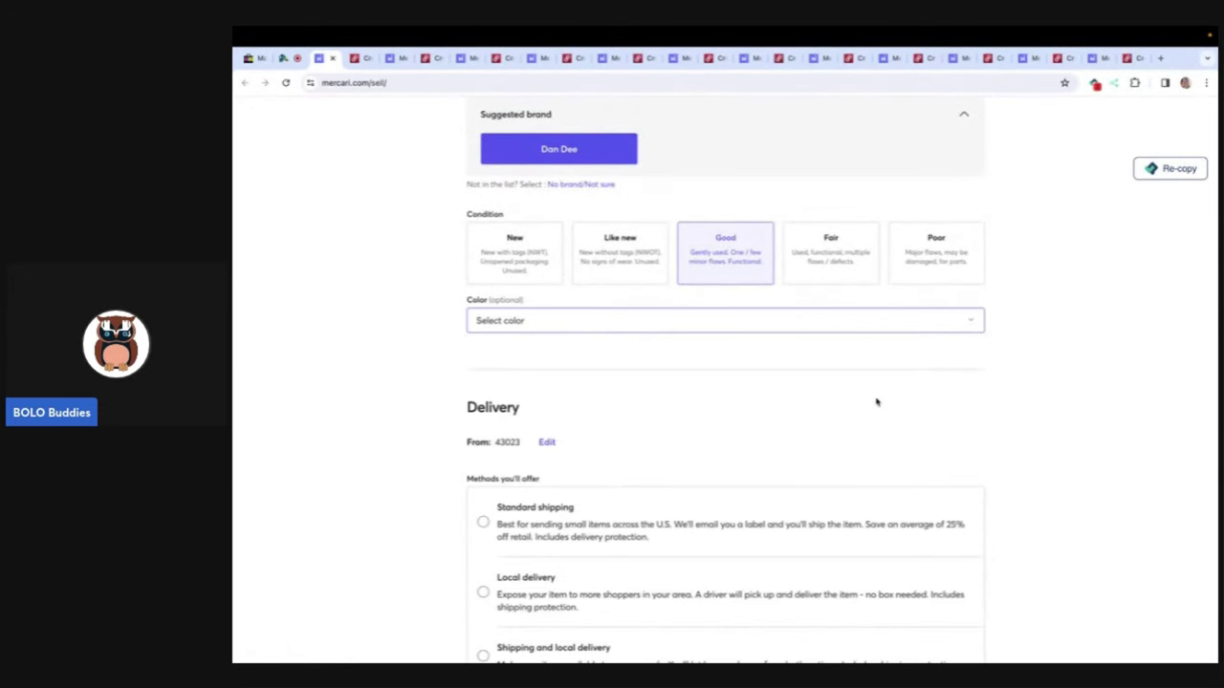
Step: Publish the Dan Dee bunny's Mercari listing and close the published listing
scroll(876, 403, down, 8)
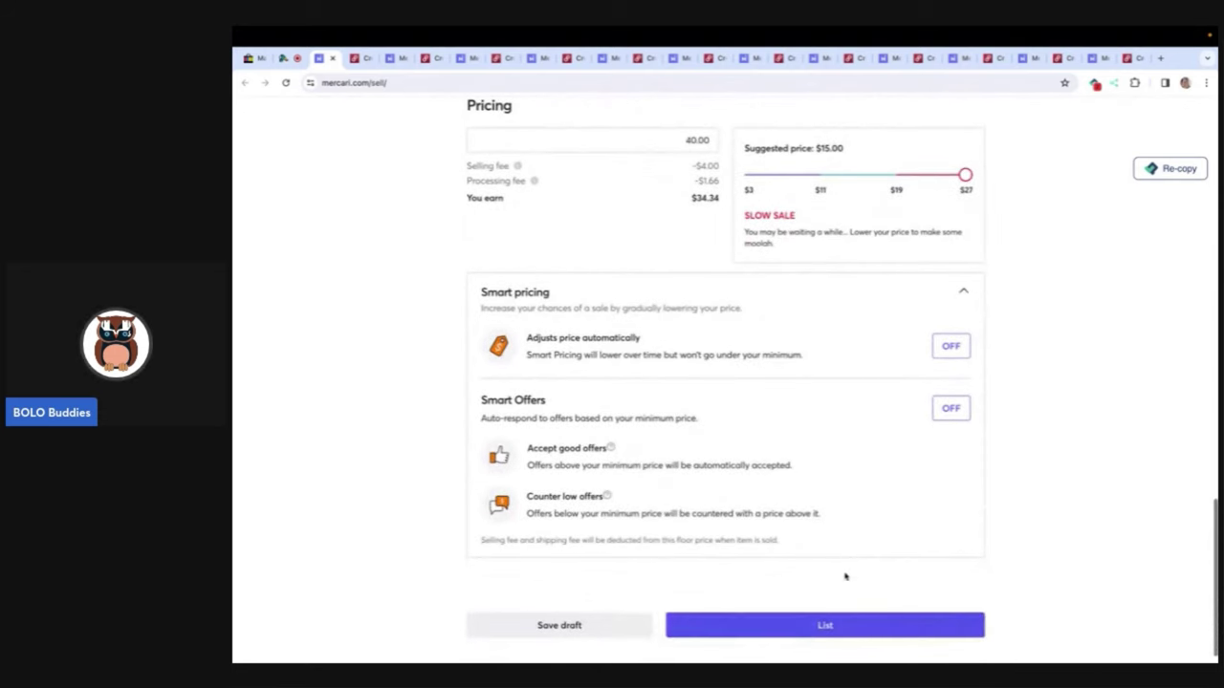
click(825, 625)
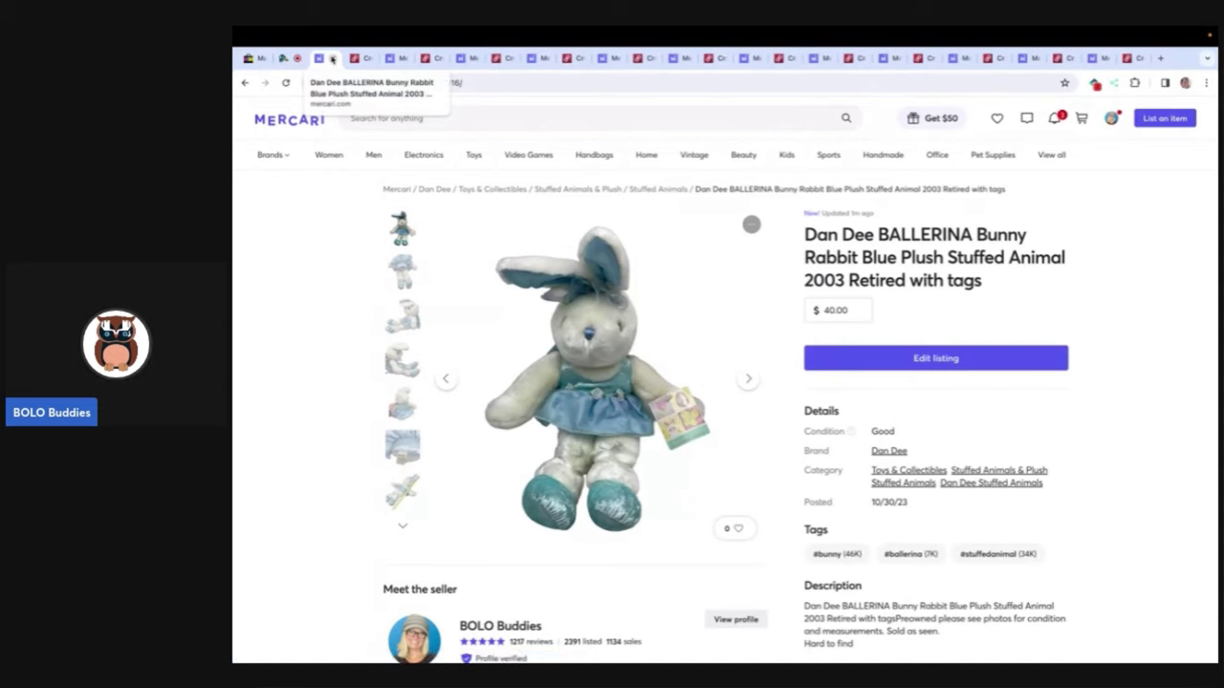
click(332, 58)
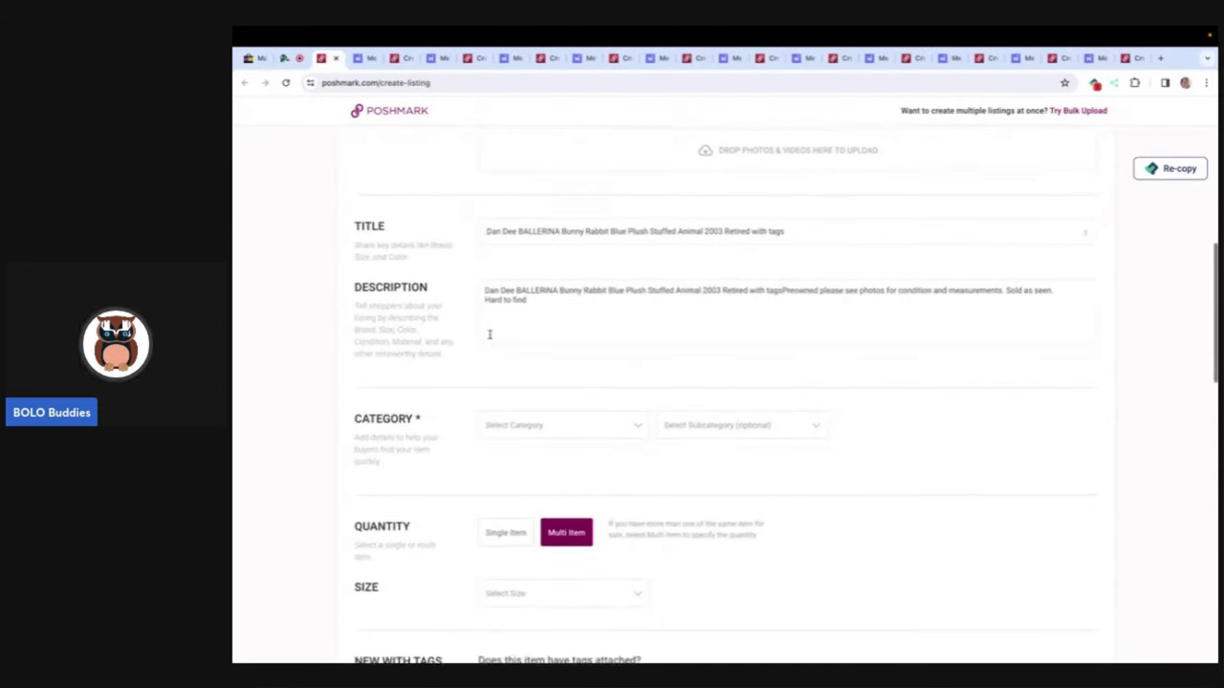
Step: Categorize the Dan Dee bunny's Poshmark listing as Kids Toys with the subcategory Stuffed Animals
click(536, 422)
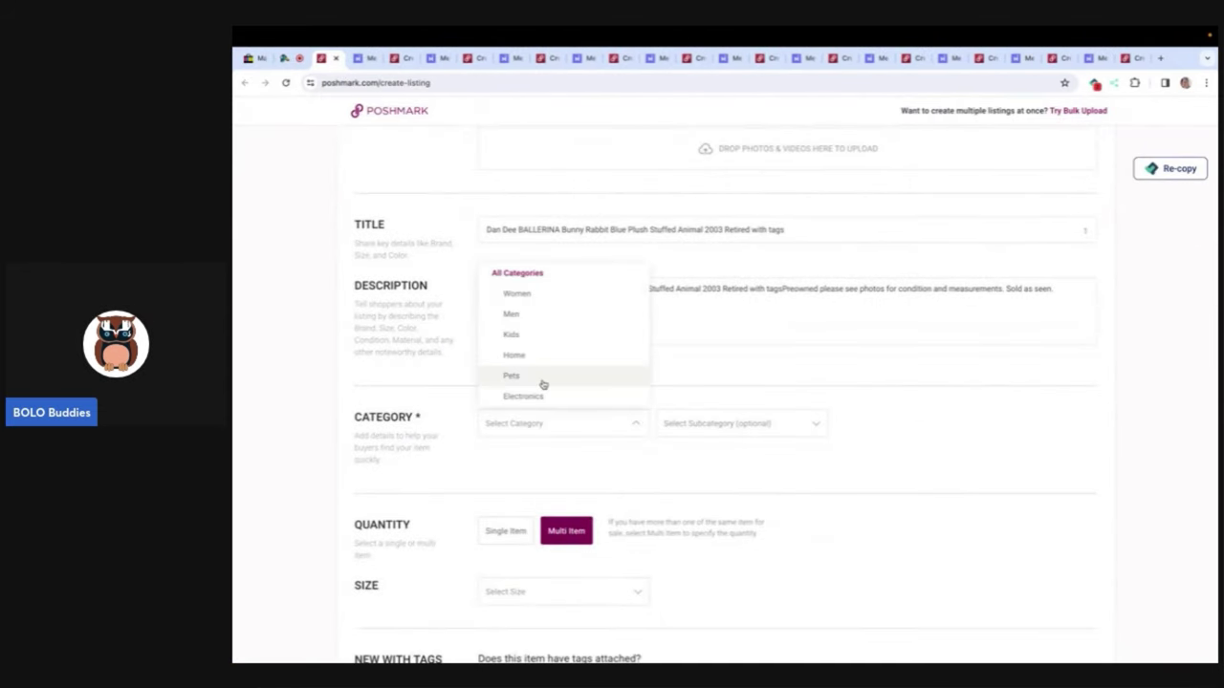
click(538, 338)
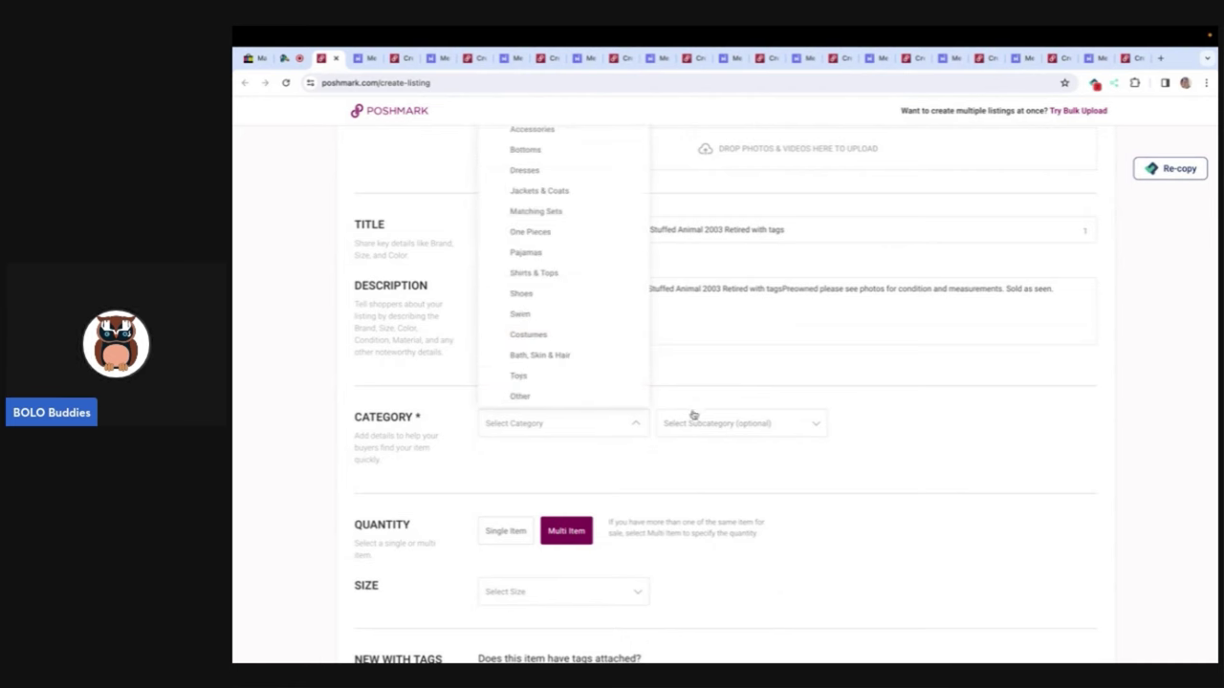
click(575, 379)
click(716, 429)
click(704, 574)
Step: Mark the Dan Dee bunny as having no tags attached under New With Tags
scroll(703, 577, down, 3)
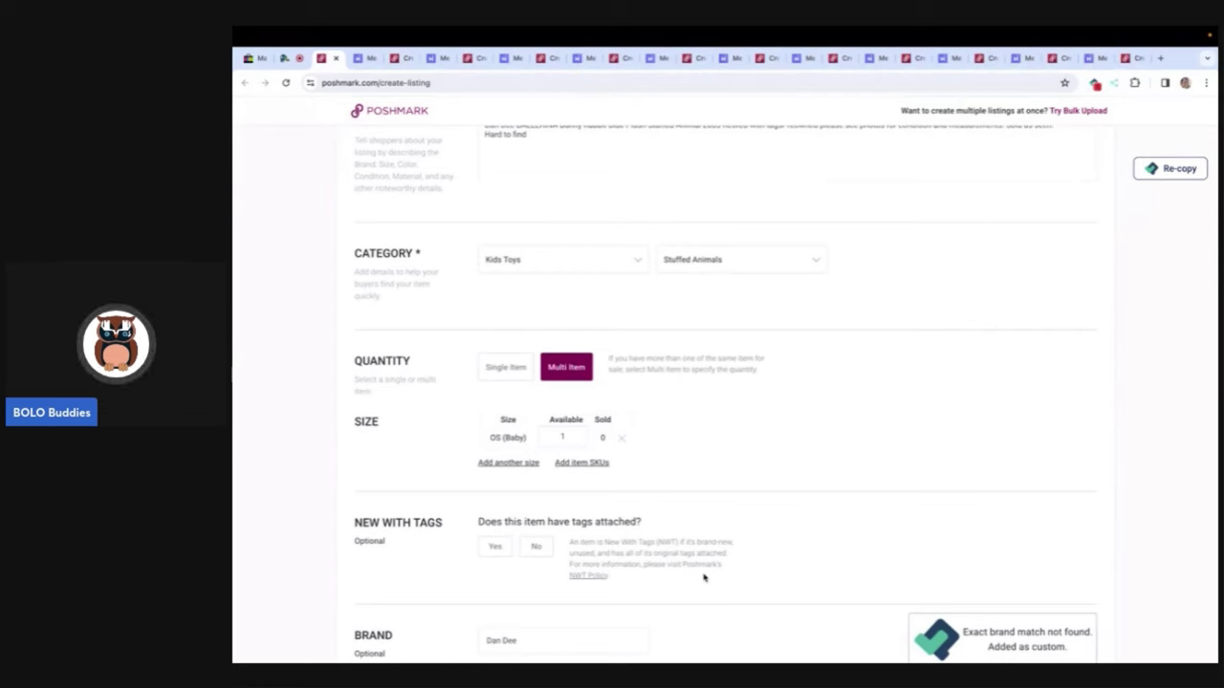
scroll(703, 577, down, 1)
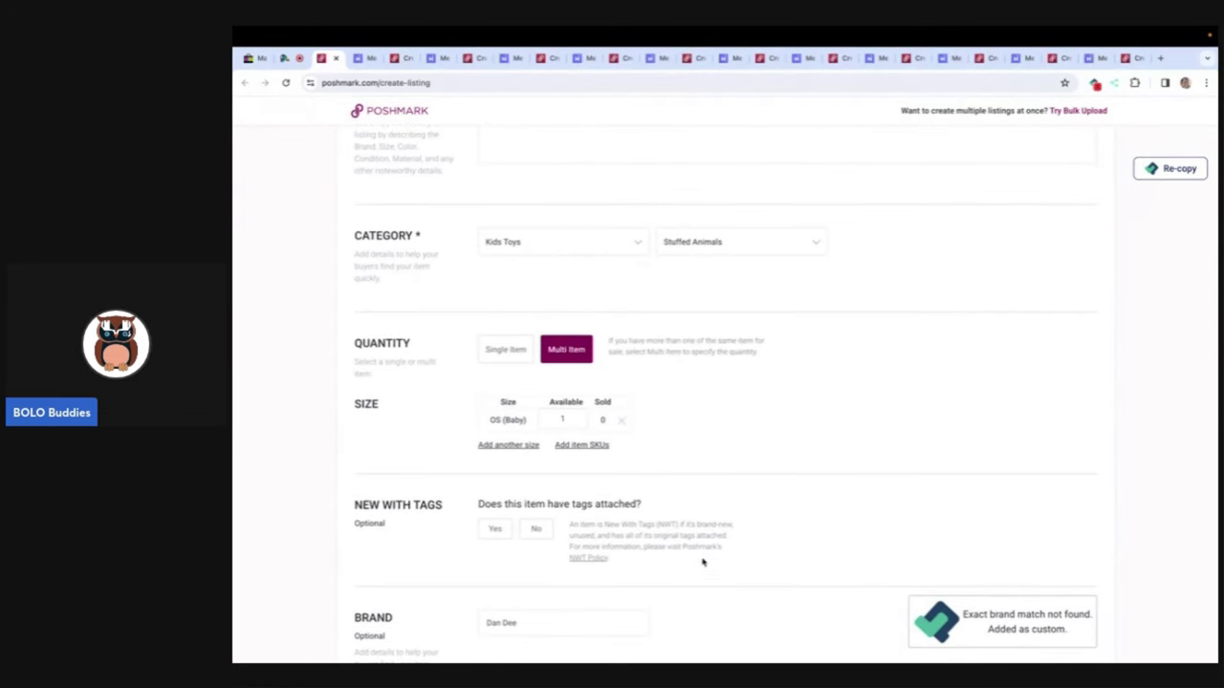
click(504, 529)
scroll(695, 437, down, 5)
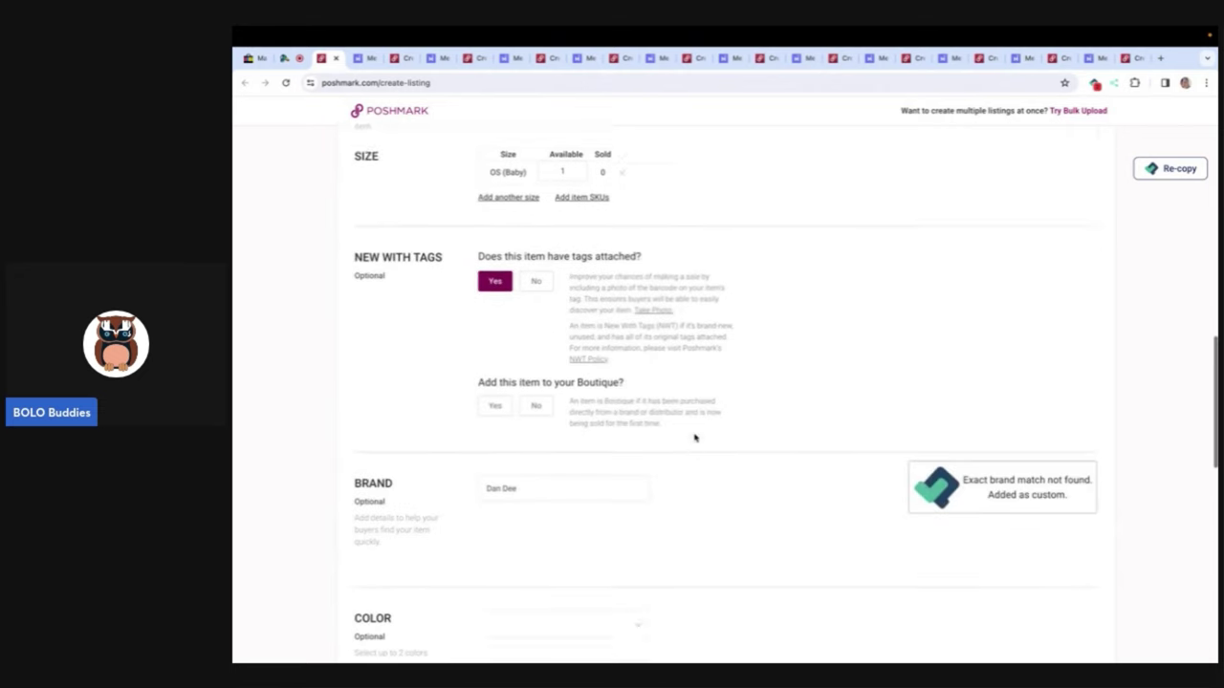
click(537, 264)
Step: Set the Dan Dee bunny's Poshmark original price to 0 and its listing price to 40
scroll(631, 344, down, 6)
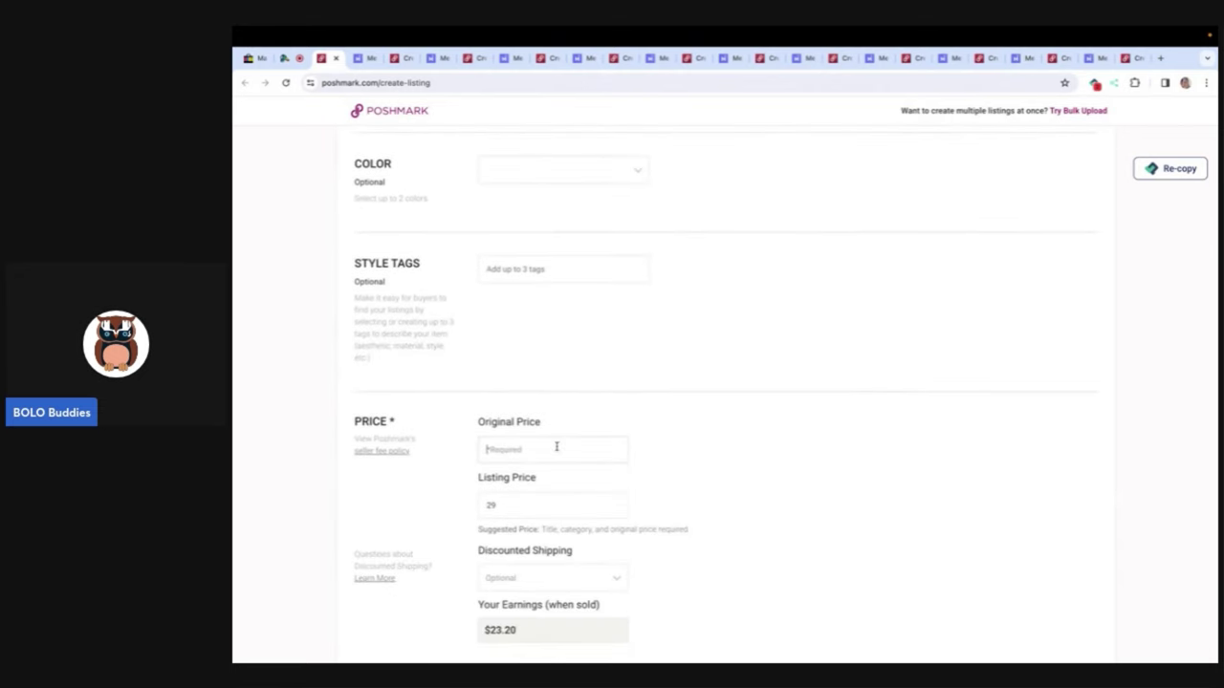
key(Tab)
text(40)
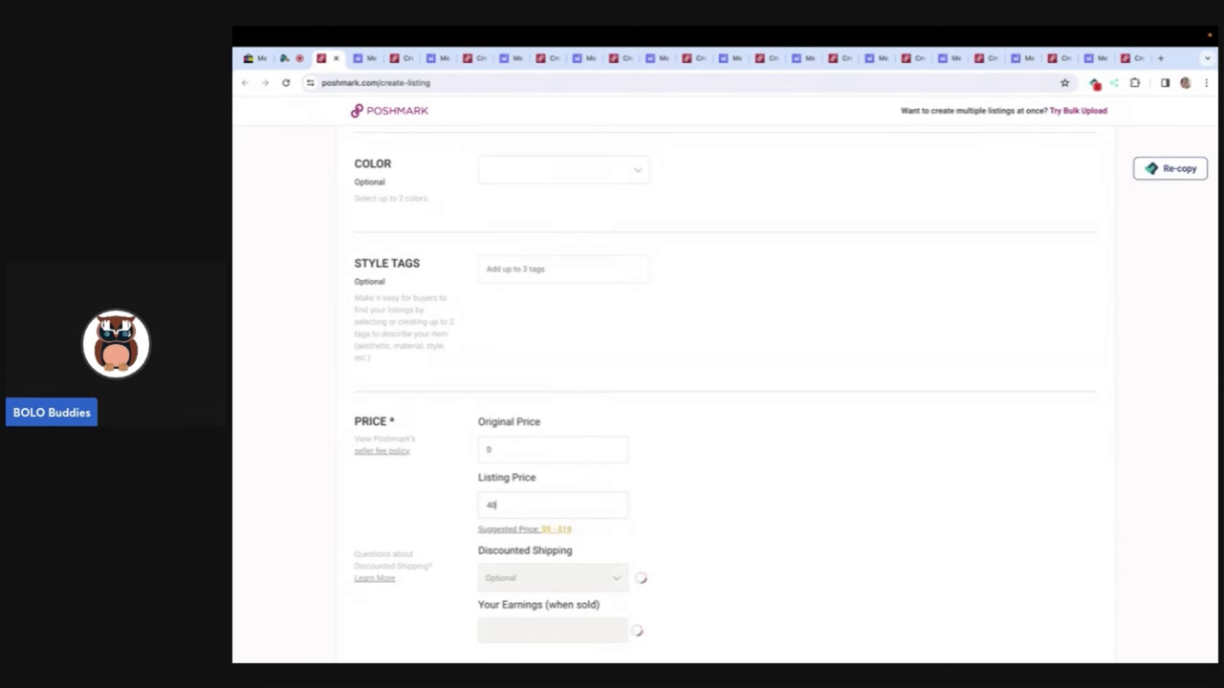
Step: Publish the Dan Dee bunny's Poshmark listing with Facebook sharing turned on and close its tab
scroll(815, 451, down, 5)
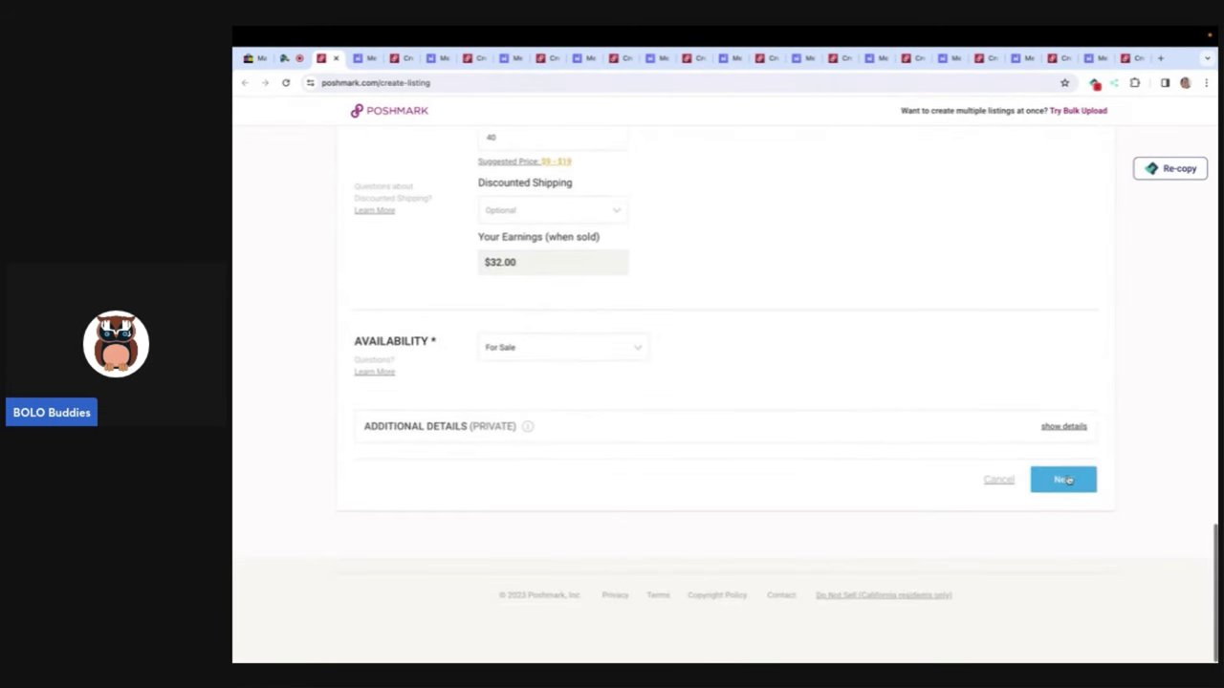
click(1066, 478)
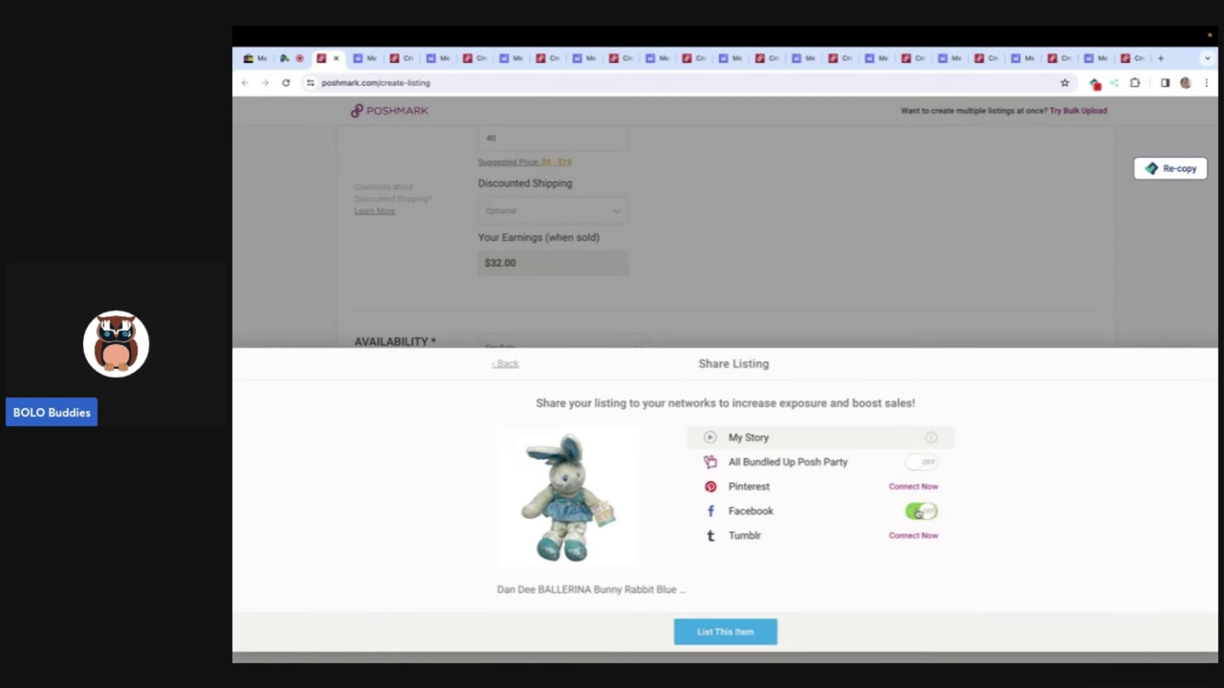
click(712, 636)
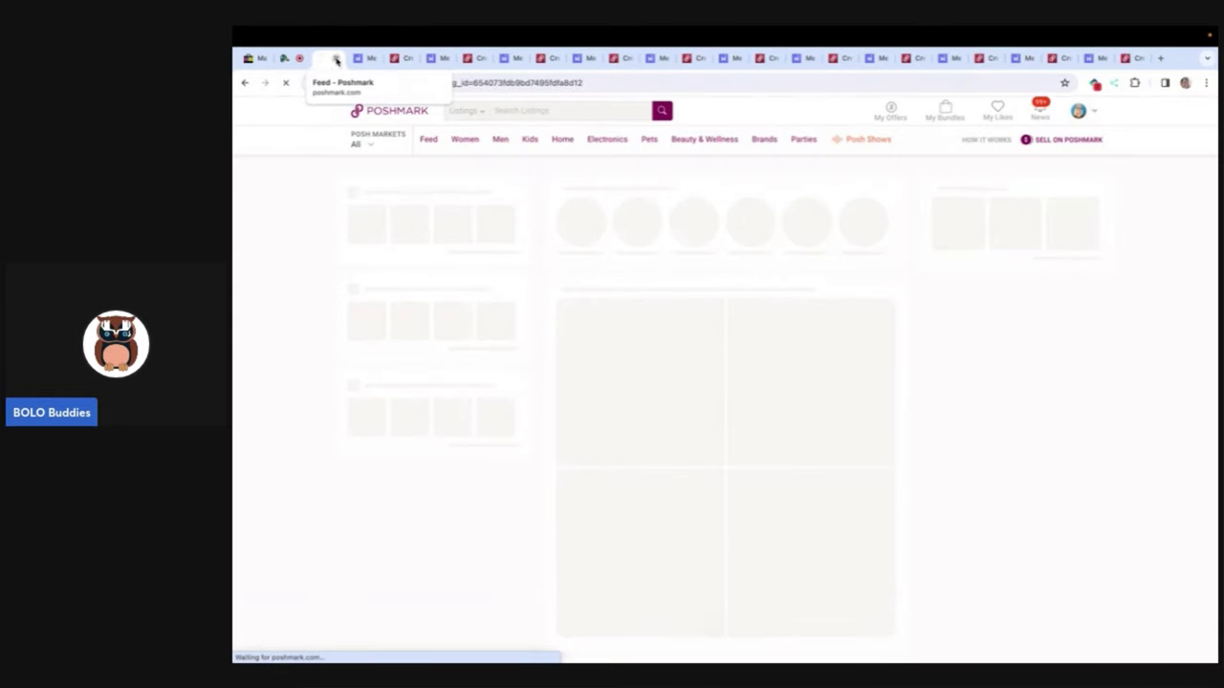
click(337, 62)
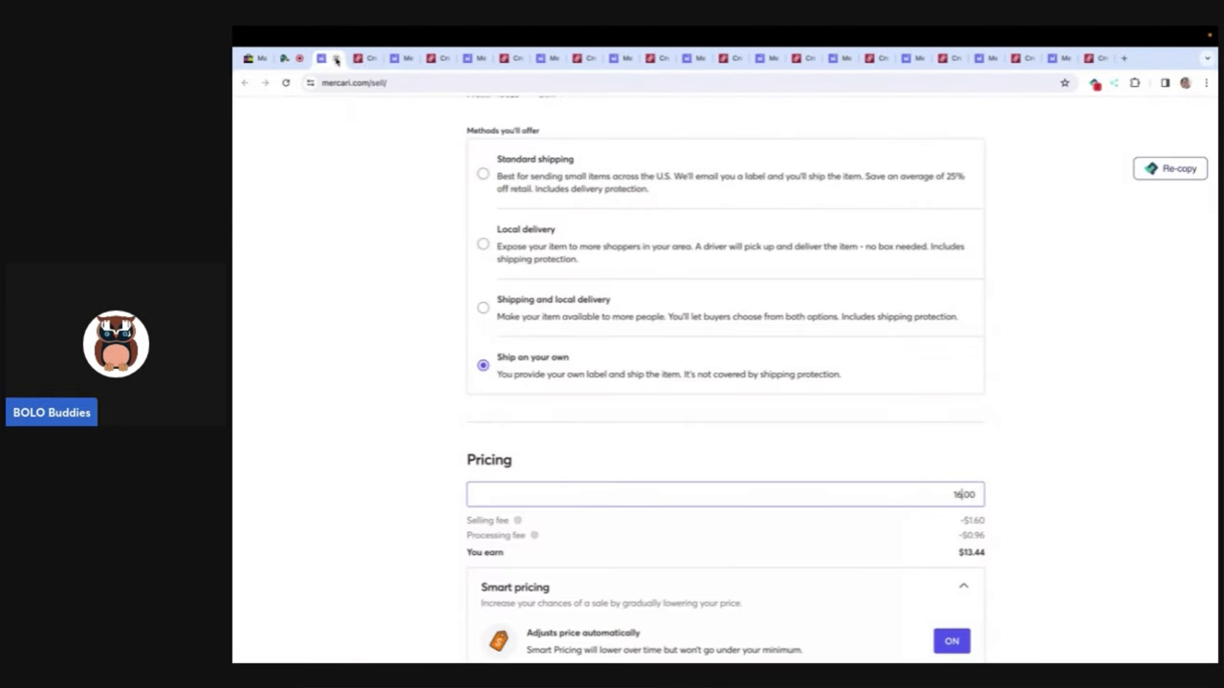
Step: Add the hashtags #bunny #easter #stuffedanimal to the CVS Easter bunny's Mercari form
scroll(458, 244, up, 10)
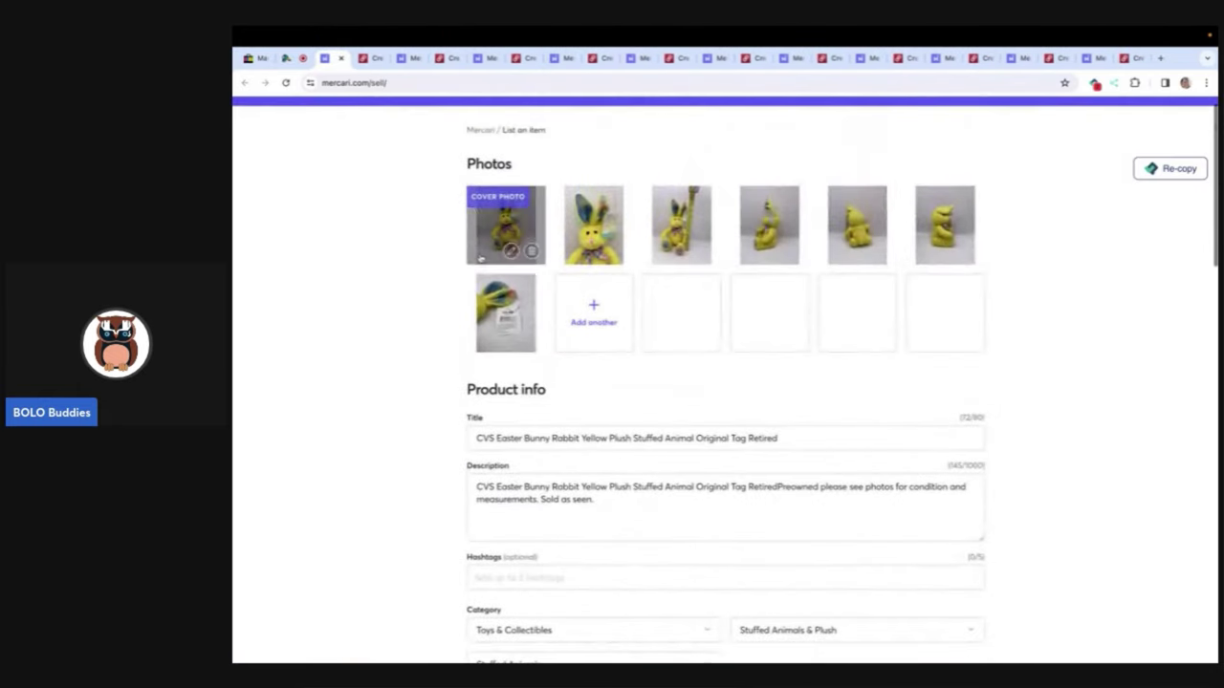
scroll(613, 467, down, 1)
click(564, 486)
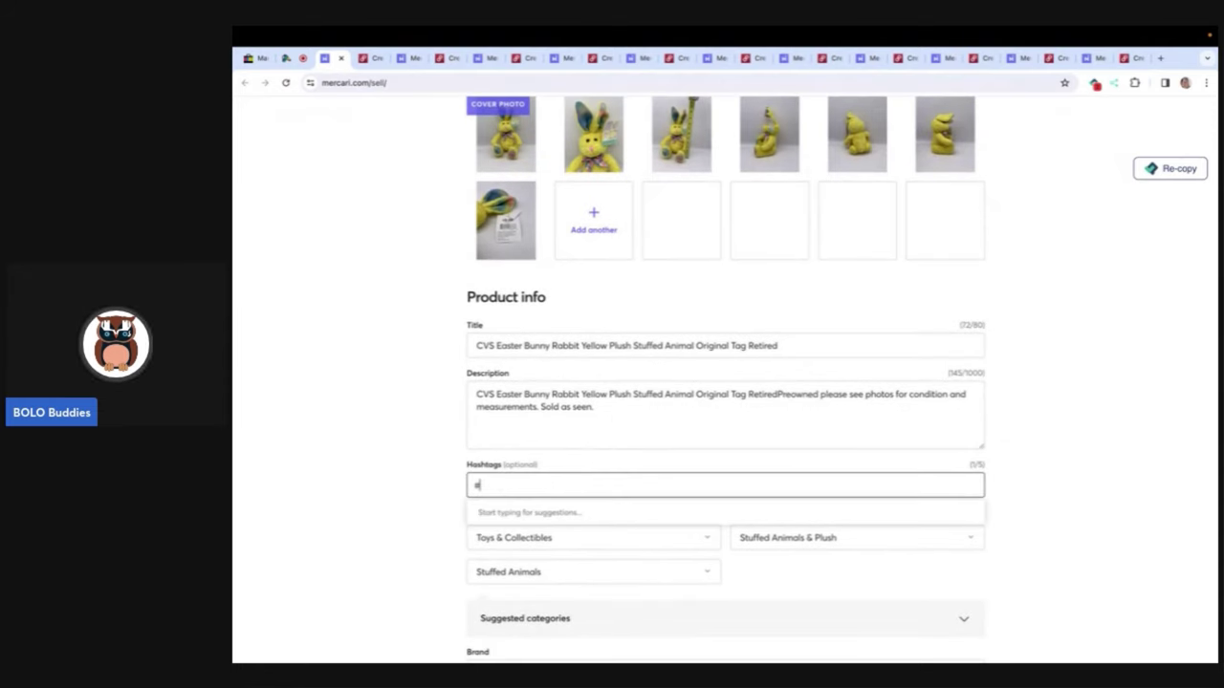
text(3)
key(BackSpace)
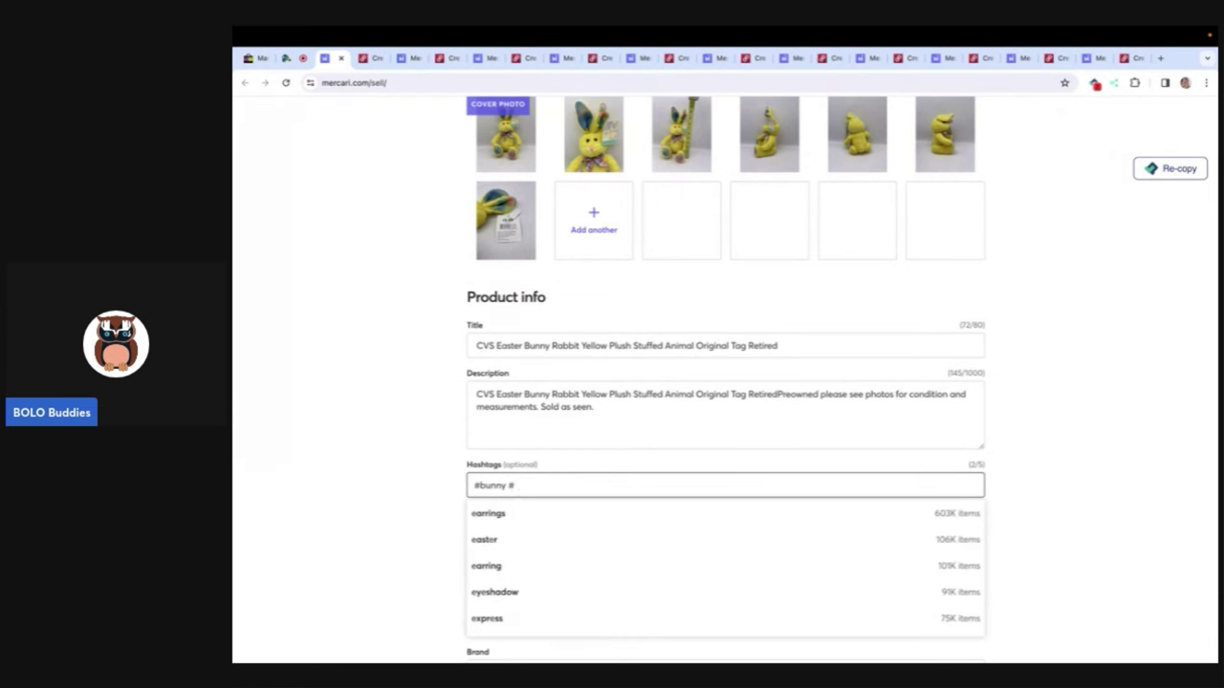
text(t)
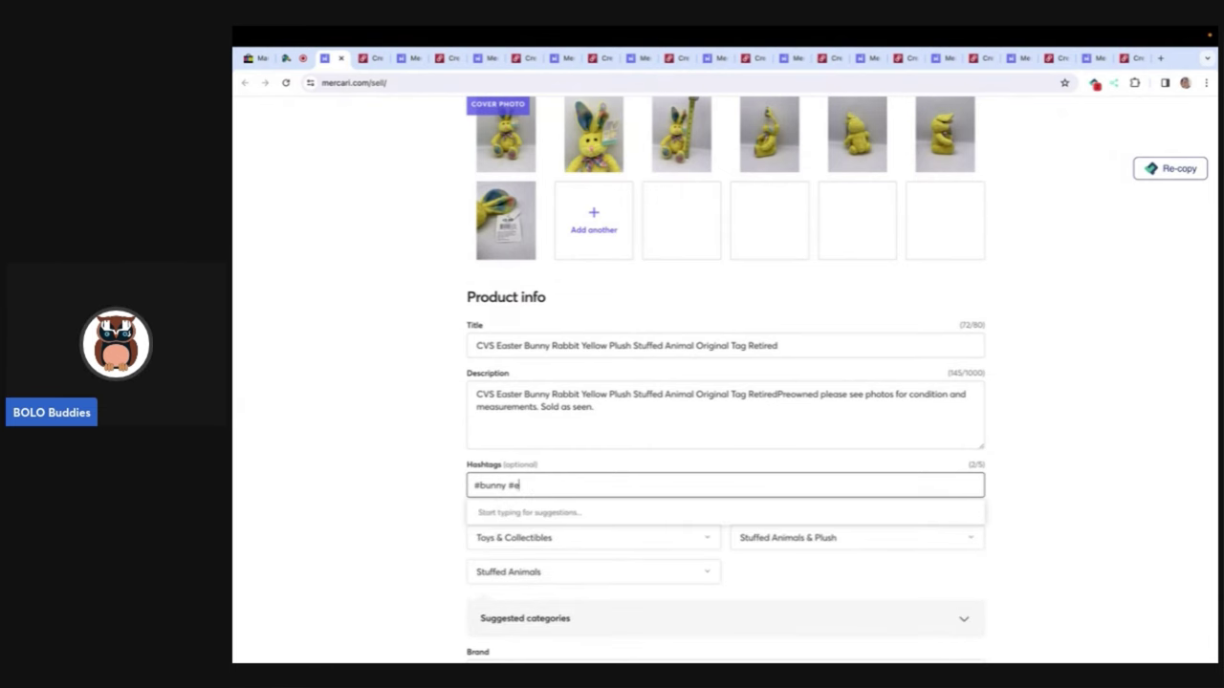
key(BackSpace)
key(BackSpace)
key(BackSpace)
text(easter)
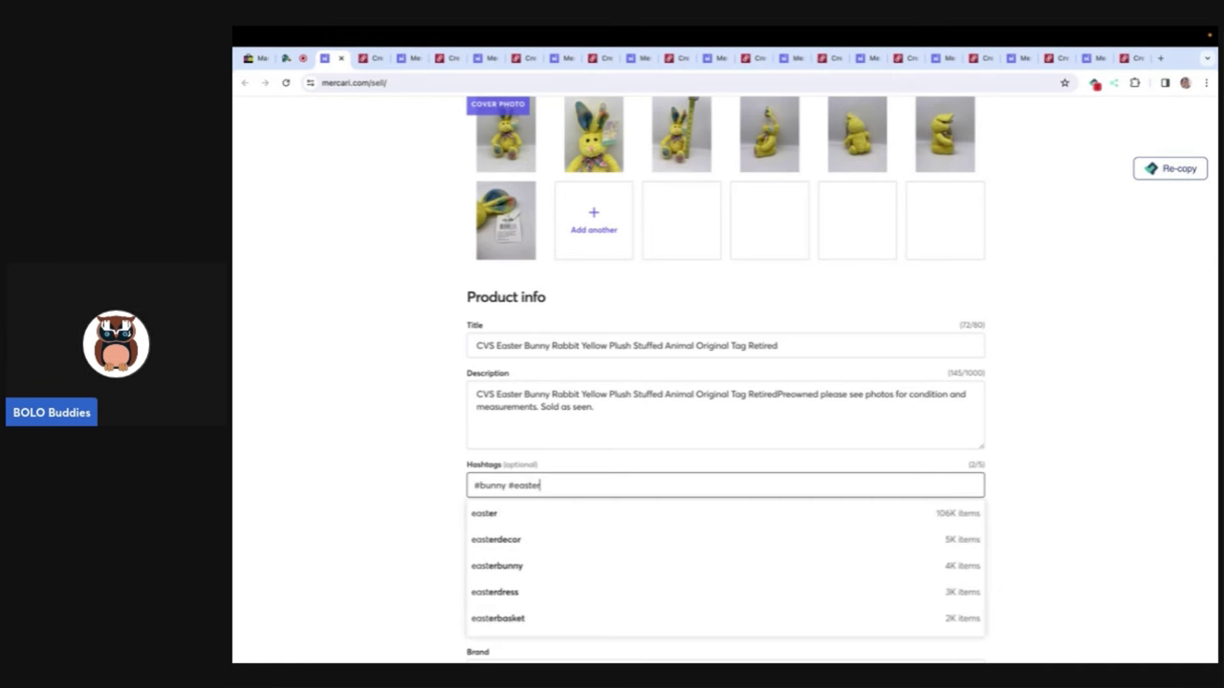
text( #)
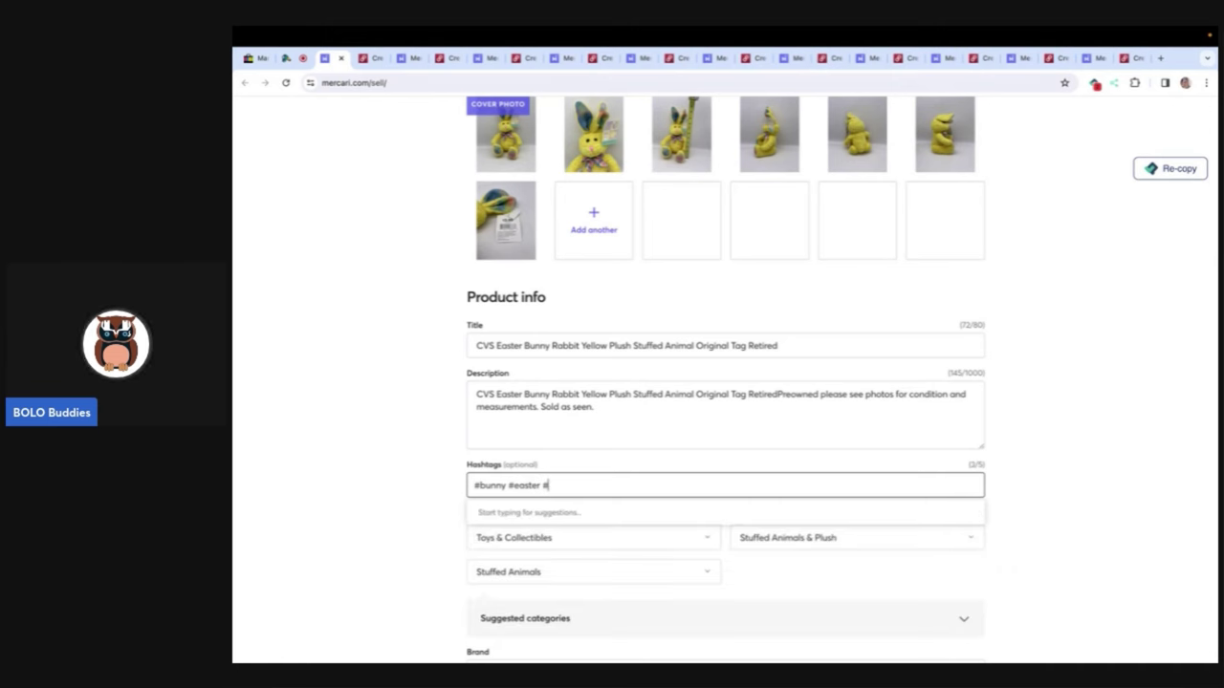
text(stuffedanimal)
click(571, 502)
click(446, 550)
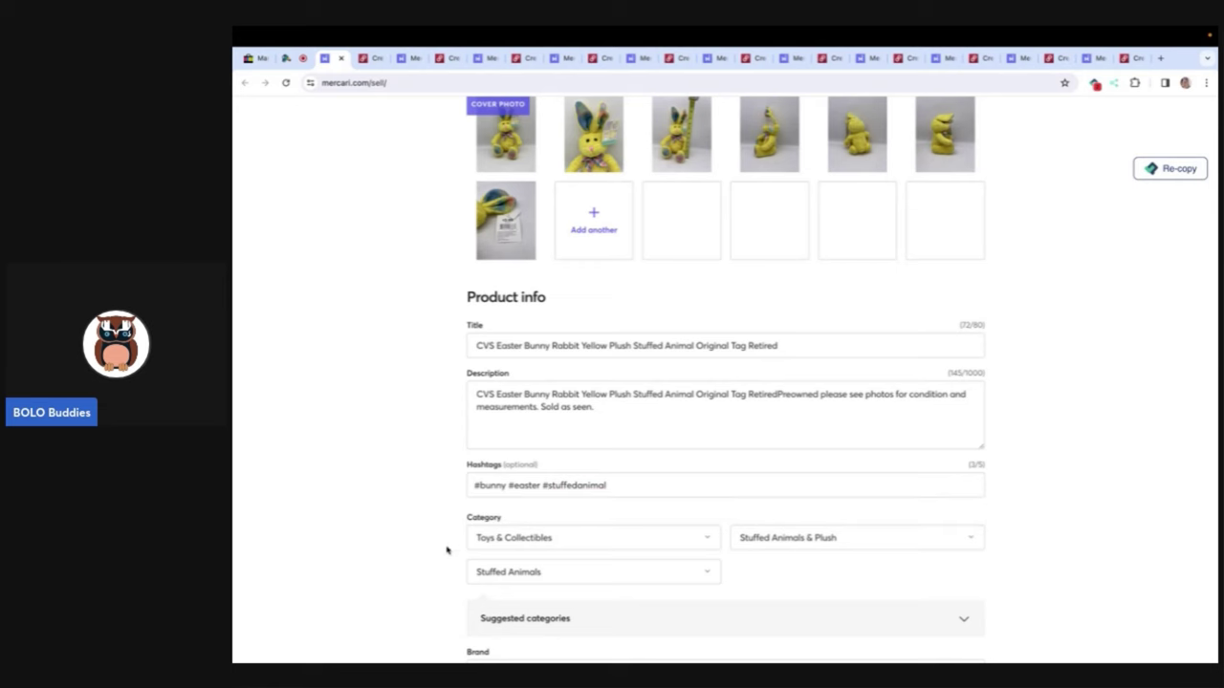
Step: Set the CVS Easter bunny's Mercari condition to Good and its price to 20.00
scroll(521, 554, down, 2)
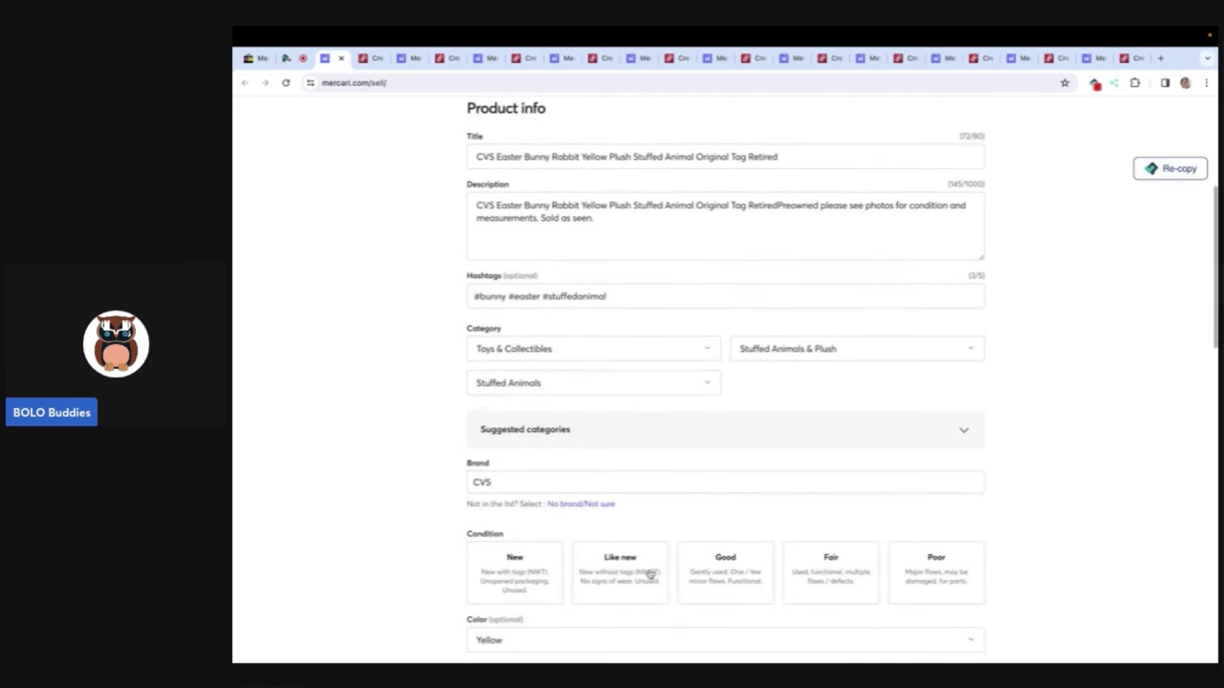
click(707, 567)
scroll(709, 568, down, 9)
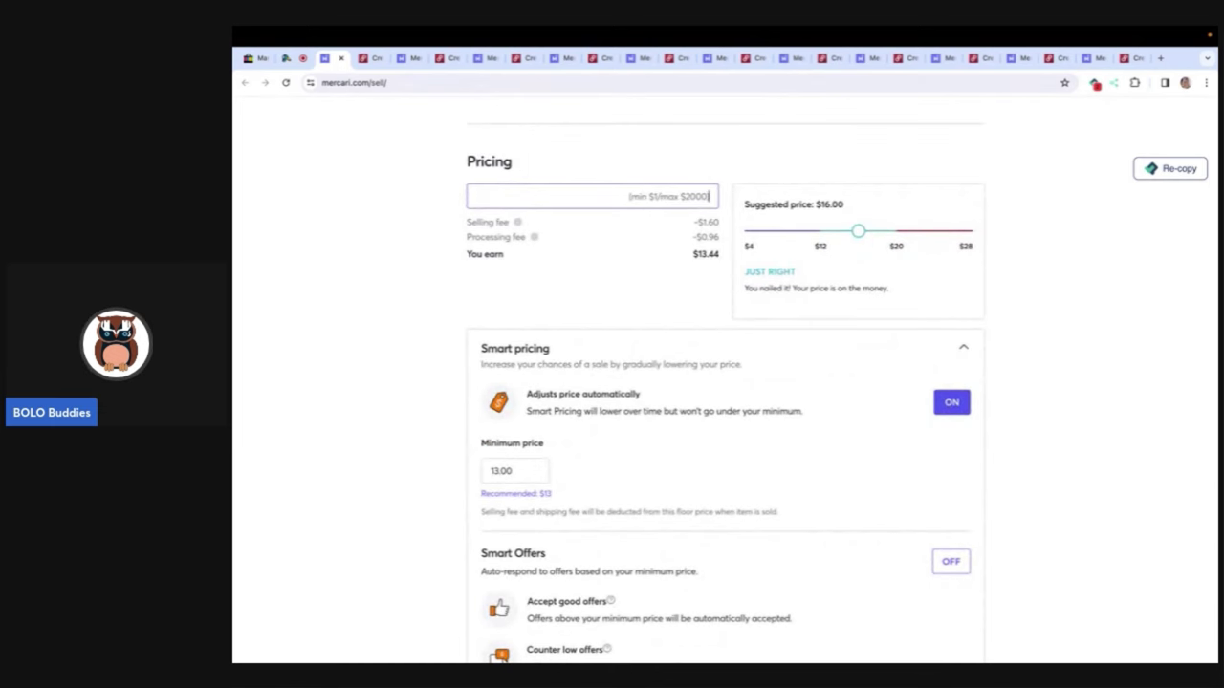
text(.0)
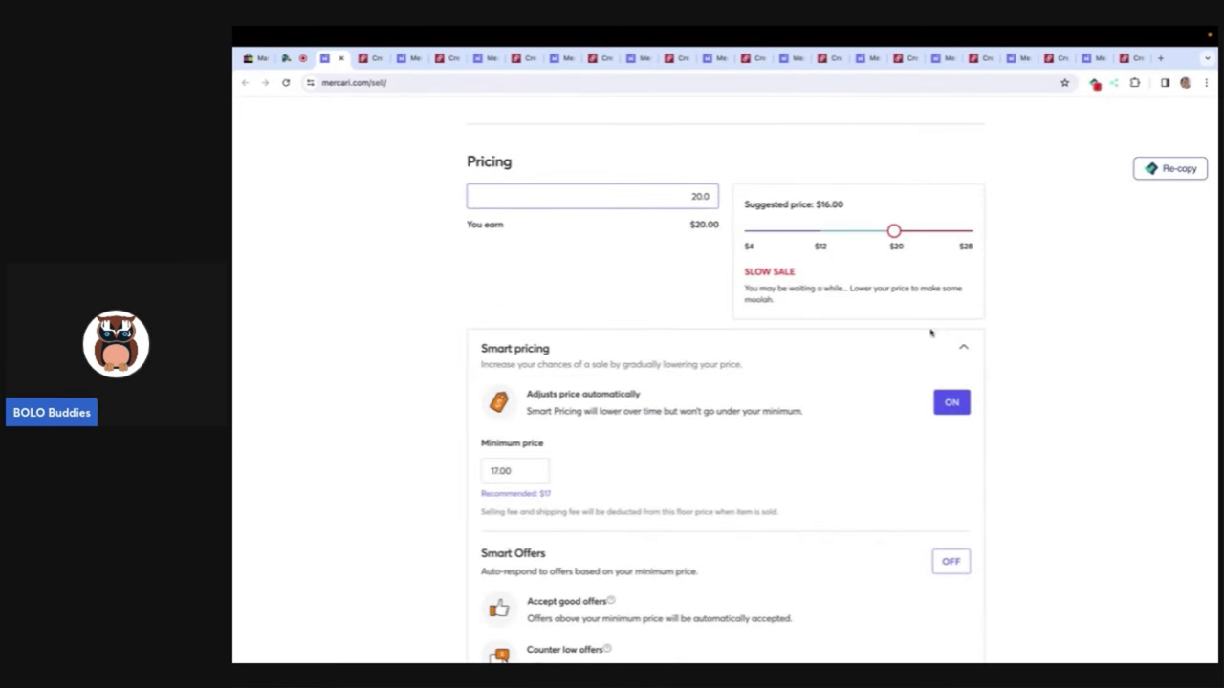
Step: Publish the CVS Easter bunny's Mercari listing with automatic price adjustment turned off and close the published listing
click(952, 403)
scroll(956, 413, down, 2)
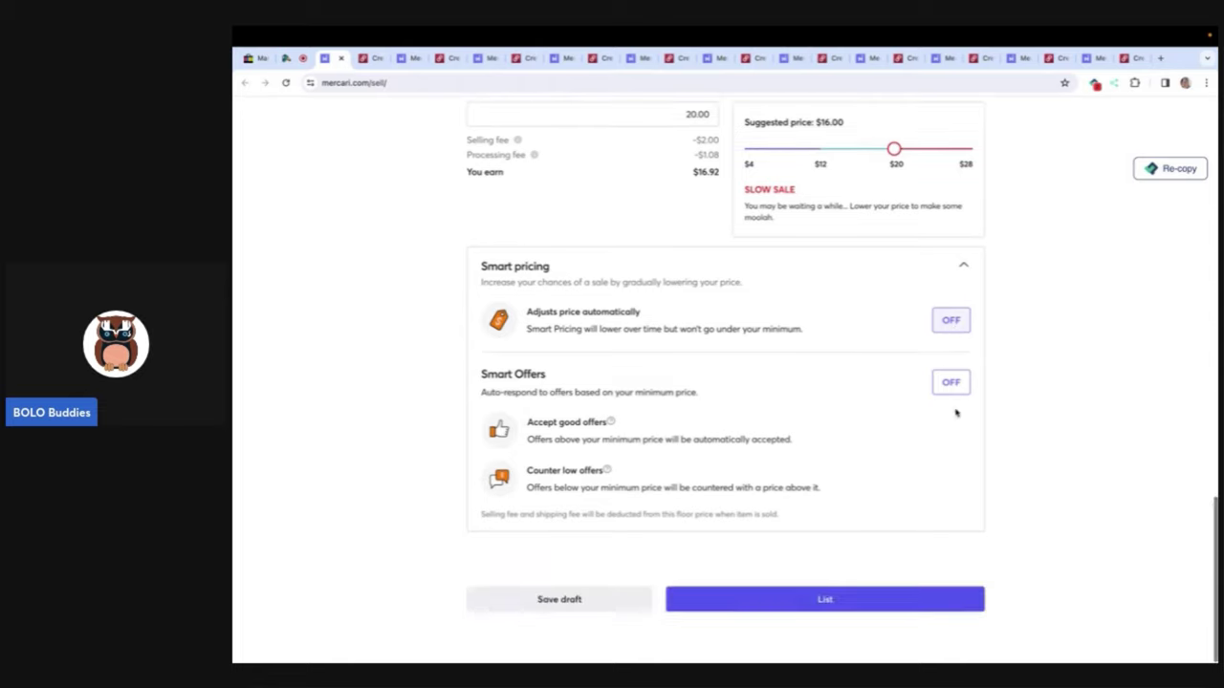
click(824, 606)
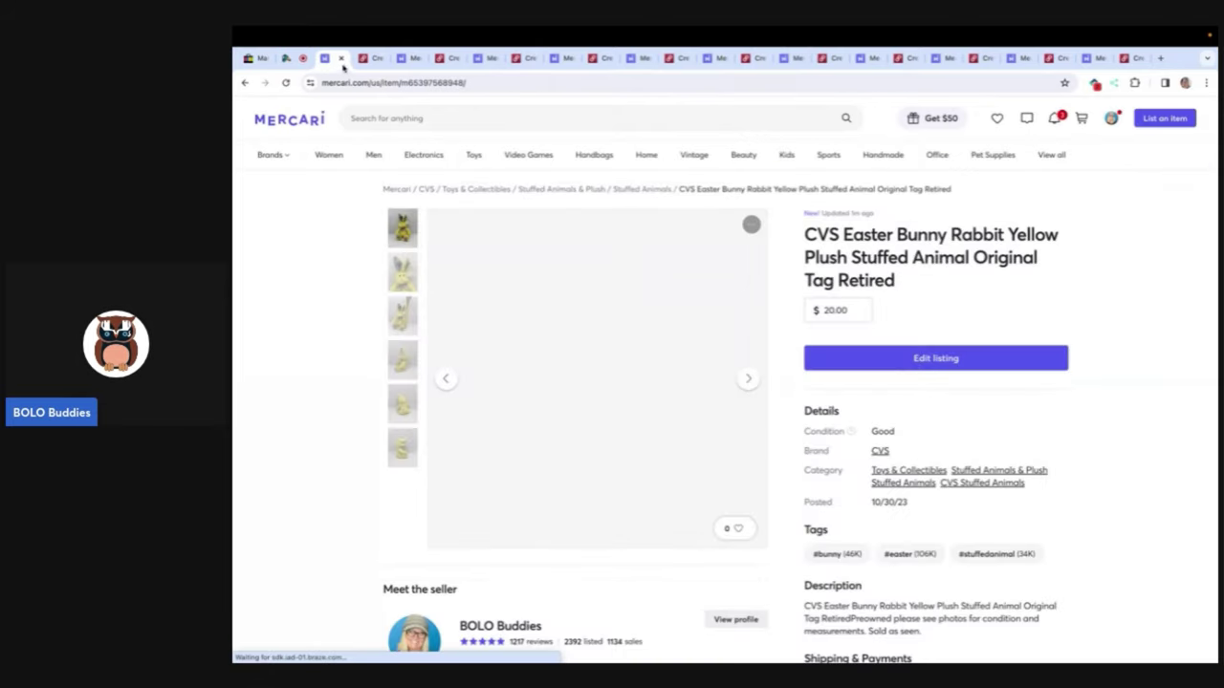
click(342, 59)
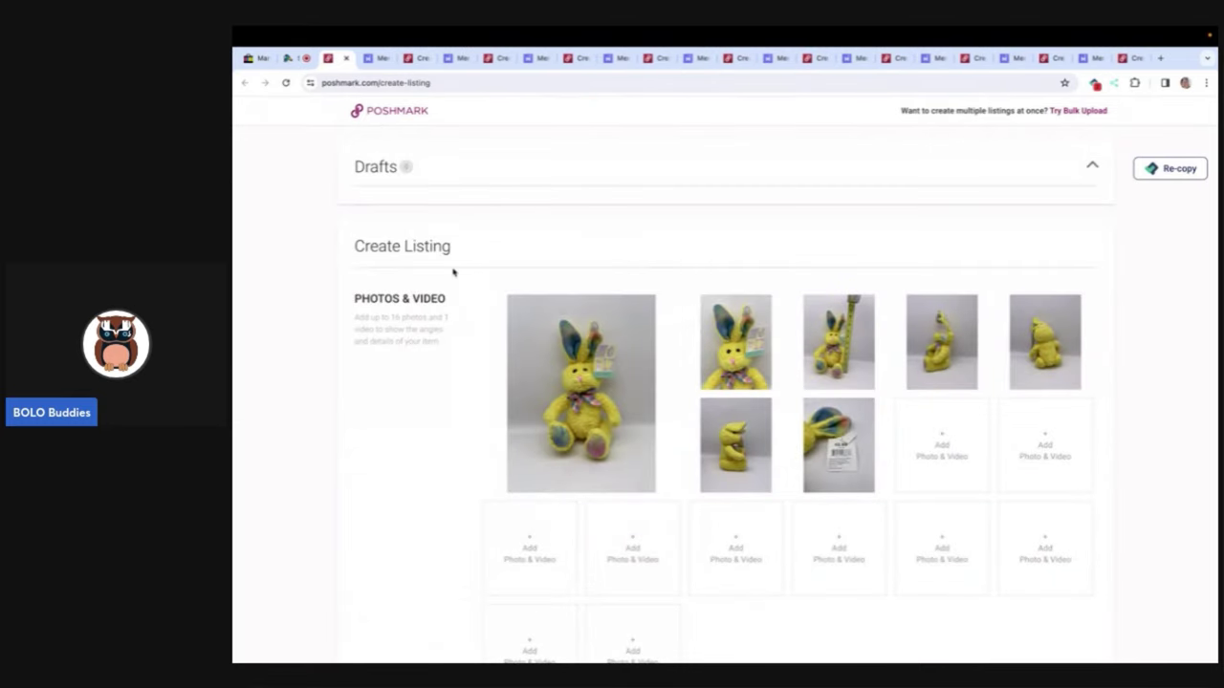
Step: Categorize the CVS Easter bunny's Poshmark listing as Kids Toys with the subcategory Stuffed Animals
scroll(453, 272, down, 6)
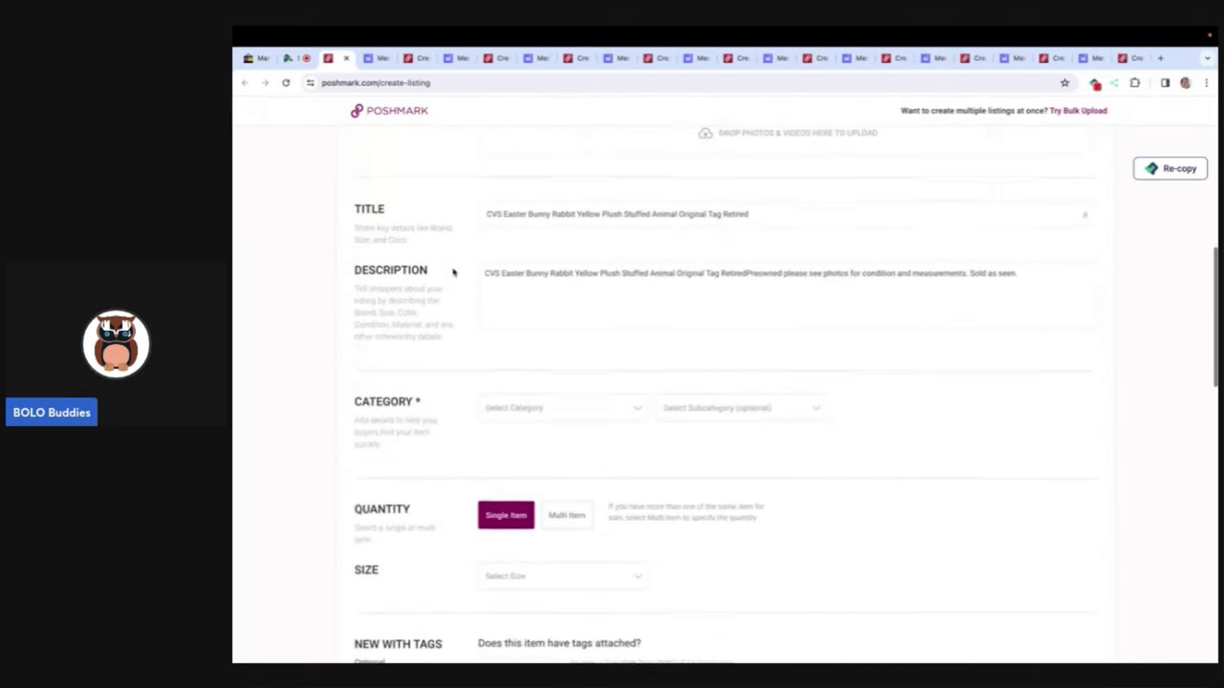
click(555, 413)
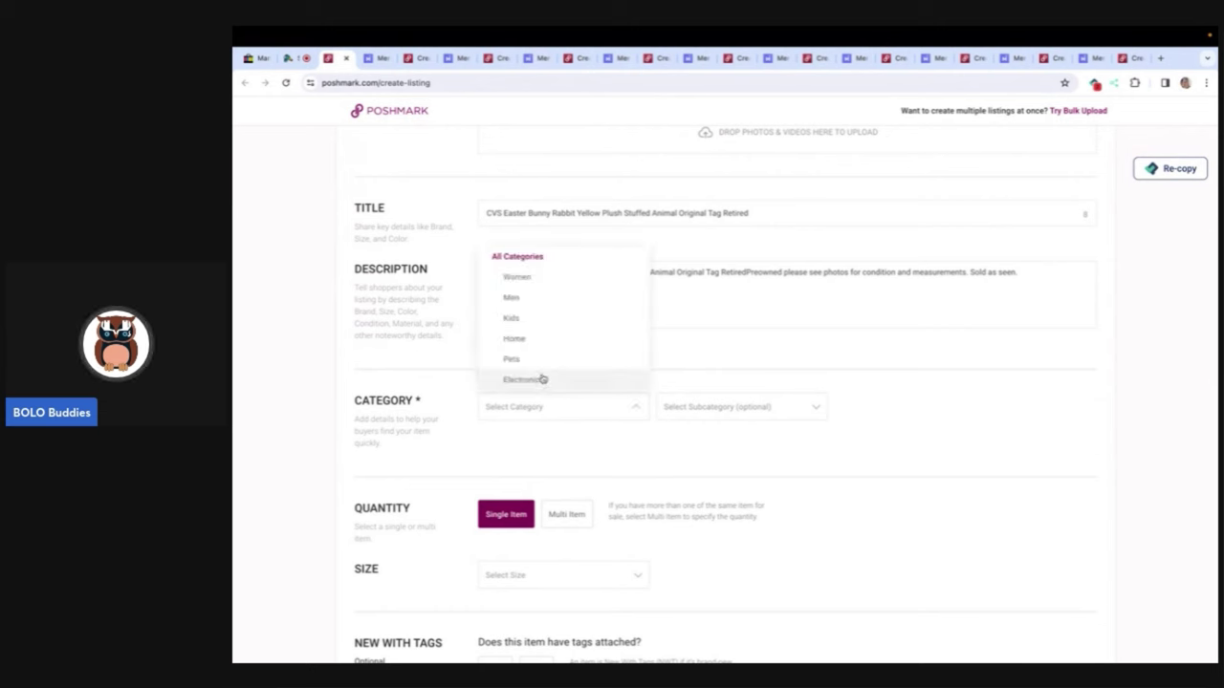
click(531, 317)
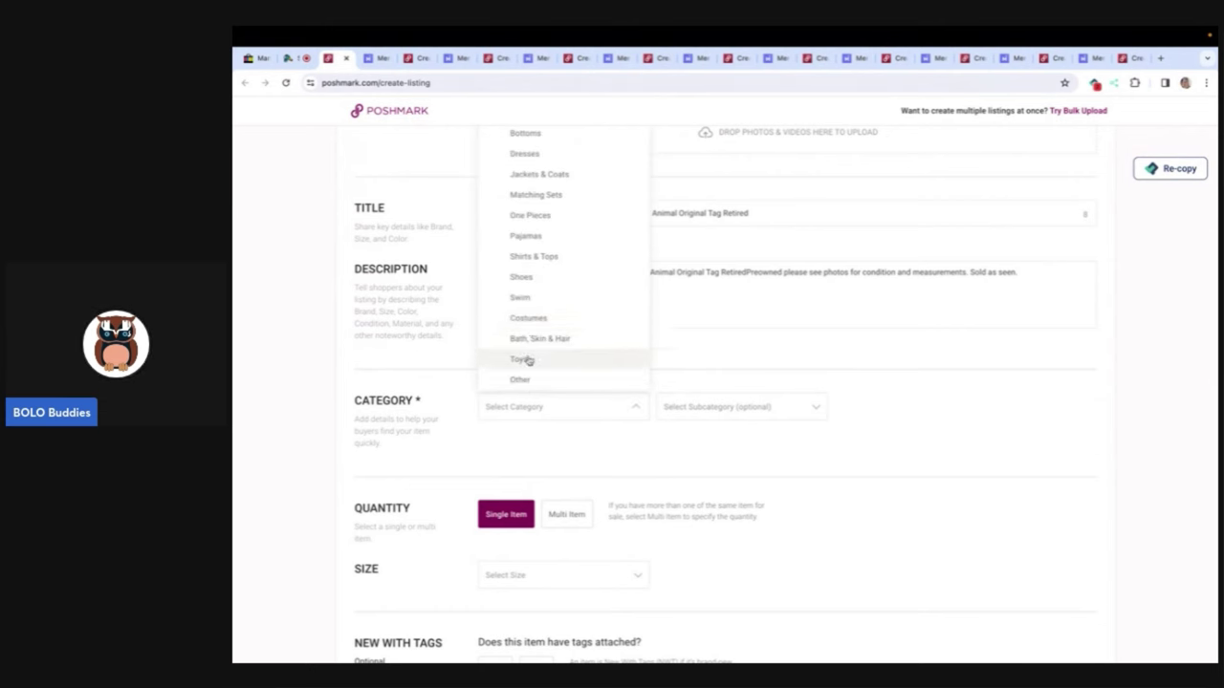
click(527, 358)
click(676, 409)
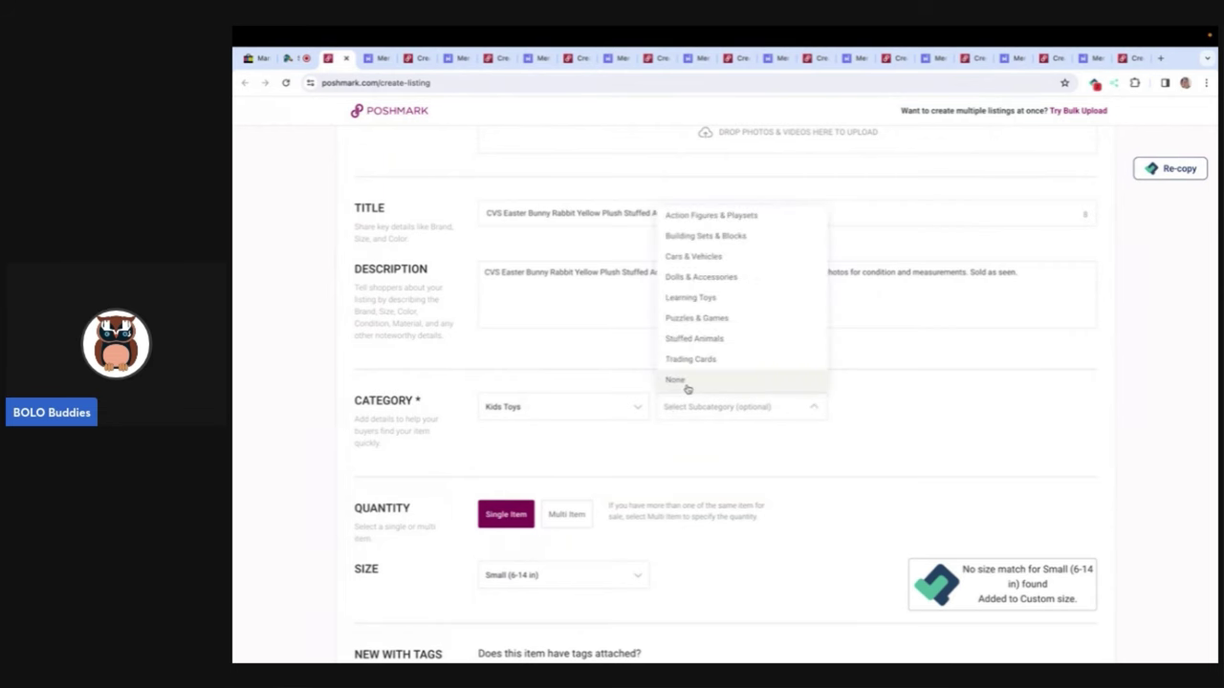
click(690, 340)
Step: Mark the CVS Easter bunny as having no tags attached under New With Tags
scroll(646, 534, down, 2)
scroll(646, 533, down, 1)
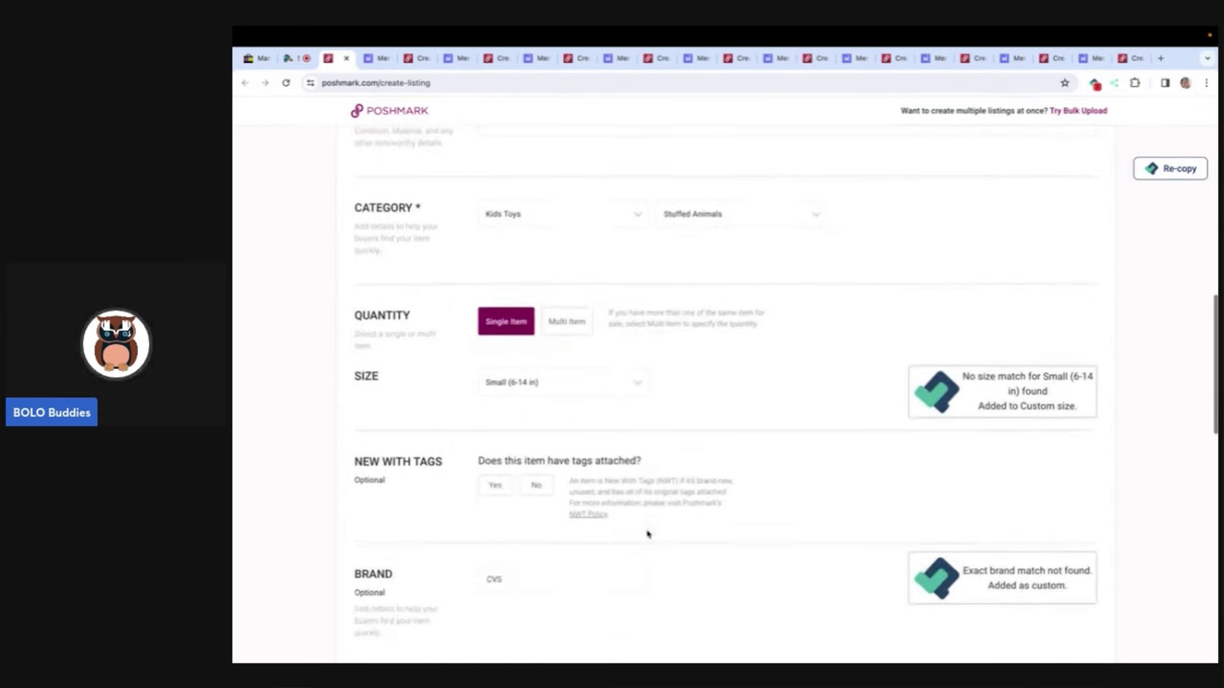
click(535, 483)
Step: Set the CVS Easter bunny's Poshmark original price to 0 and its listing price to 20
scroll(535, 485, down, 2)
scroll(535, 485, down, 5)
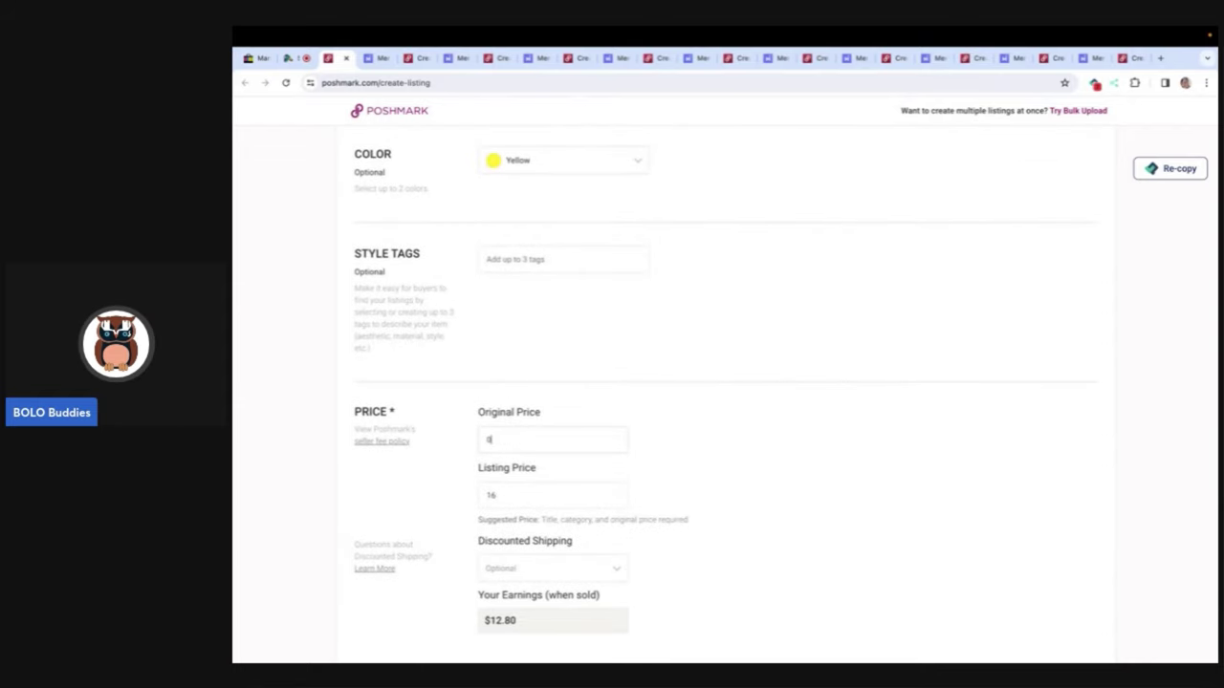
click(536, 492)
key(BackSpace)
key(BackSpace)
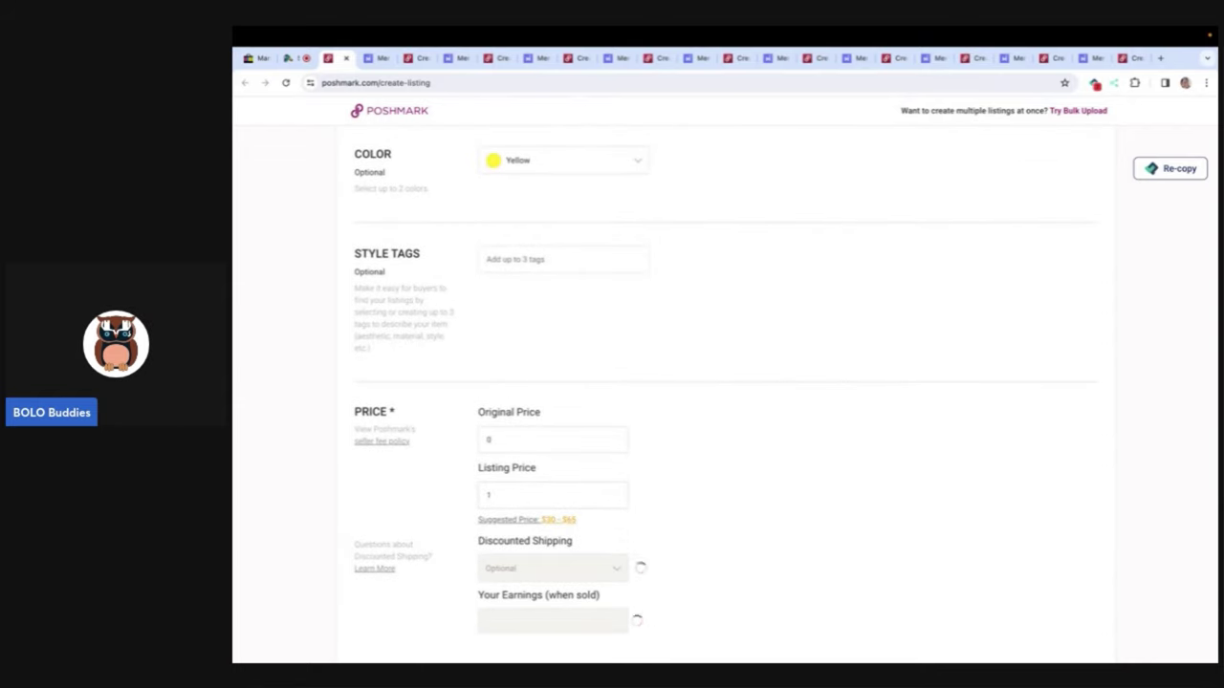
text(20)
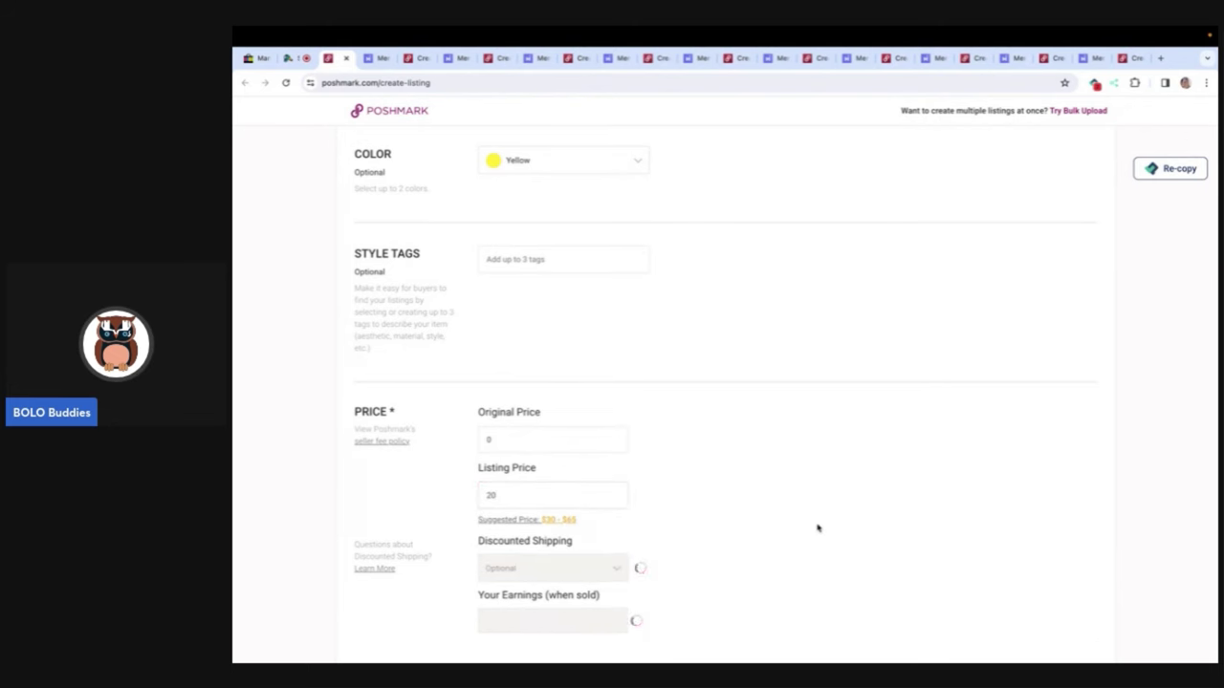
Step: Publish the CVS Easter bunny's listing on Poshmark
scroll(817, 527, down, 2)
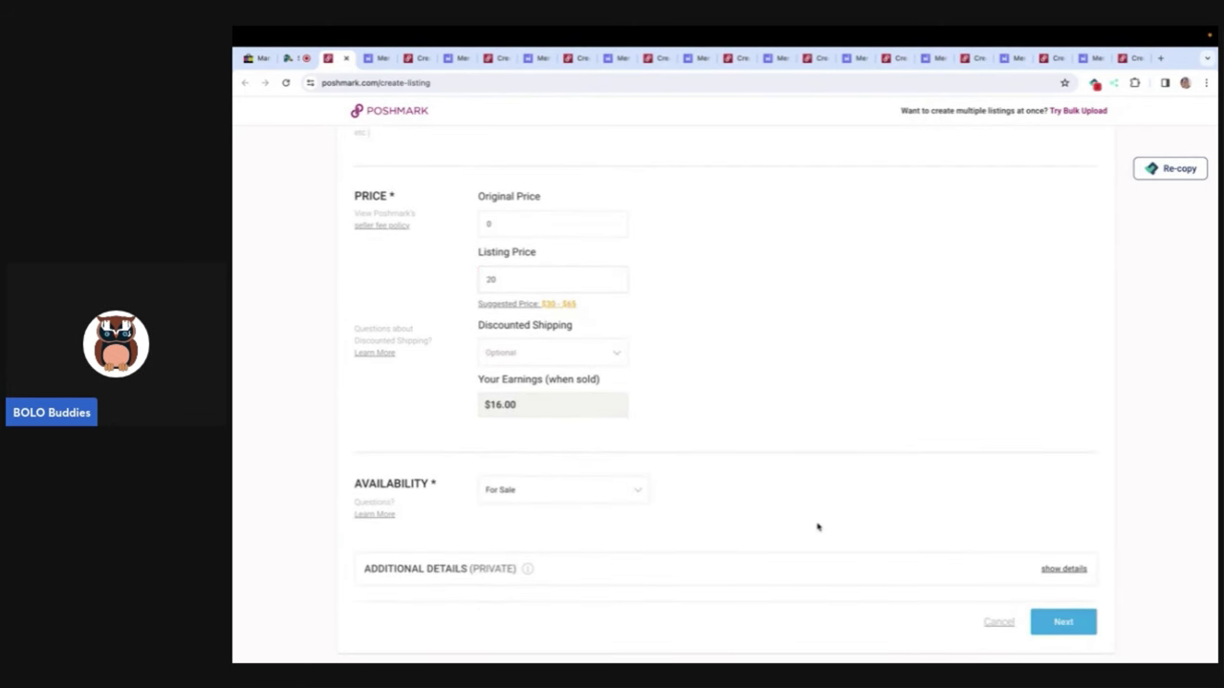
click(1065, 622)
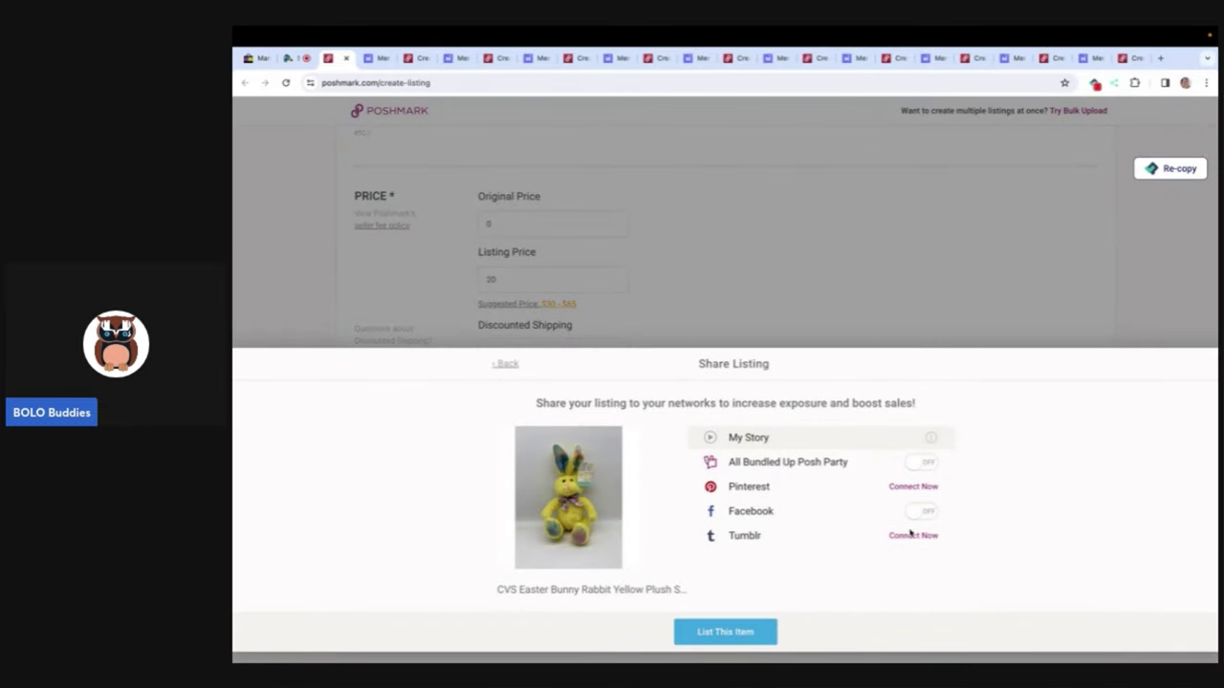
click(719, 634)
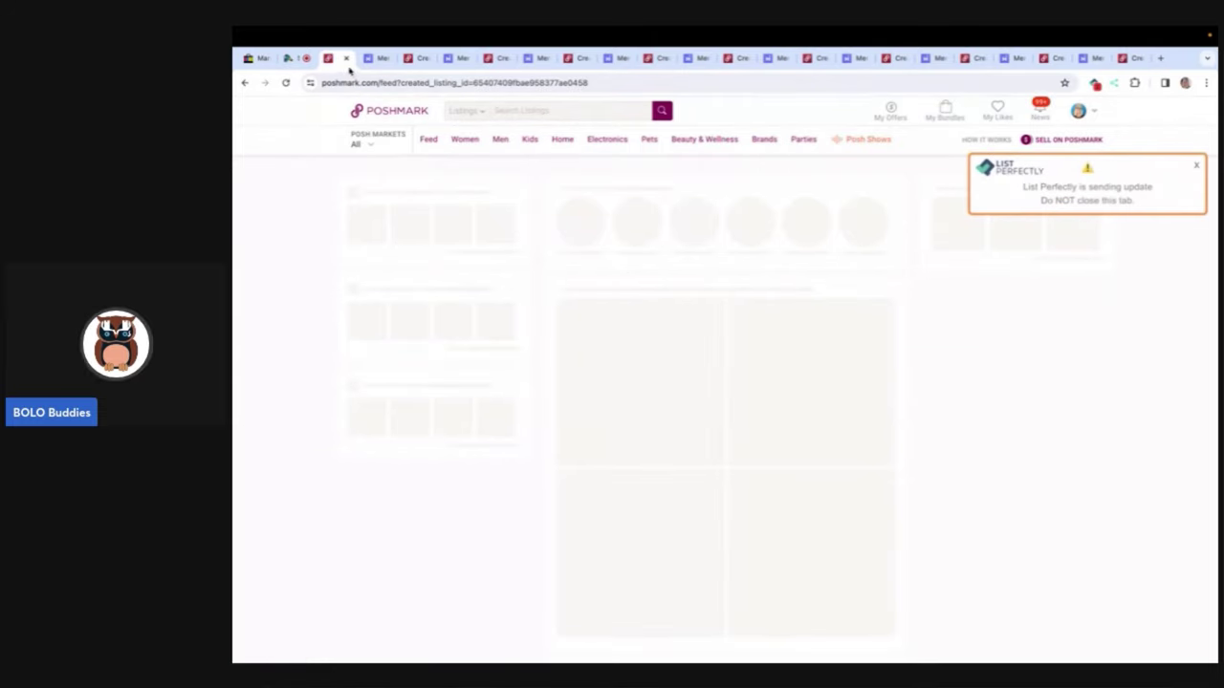
Step: Close the published bunny page and add the hashtags #tiger, #plush and #stuffedanimal to the SKM Enterprises tiger's Mercari listing
click(345, 58)
click(346, 58)
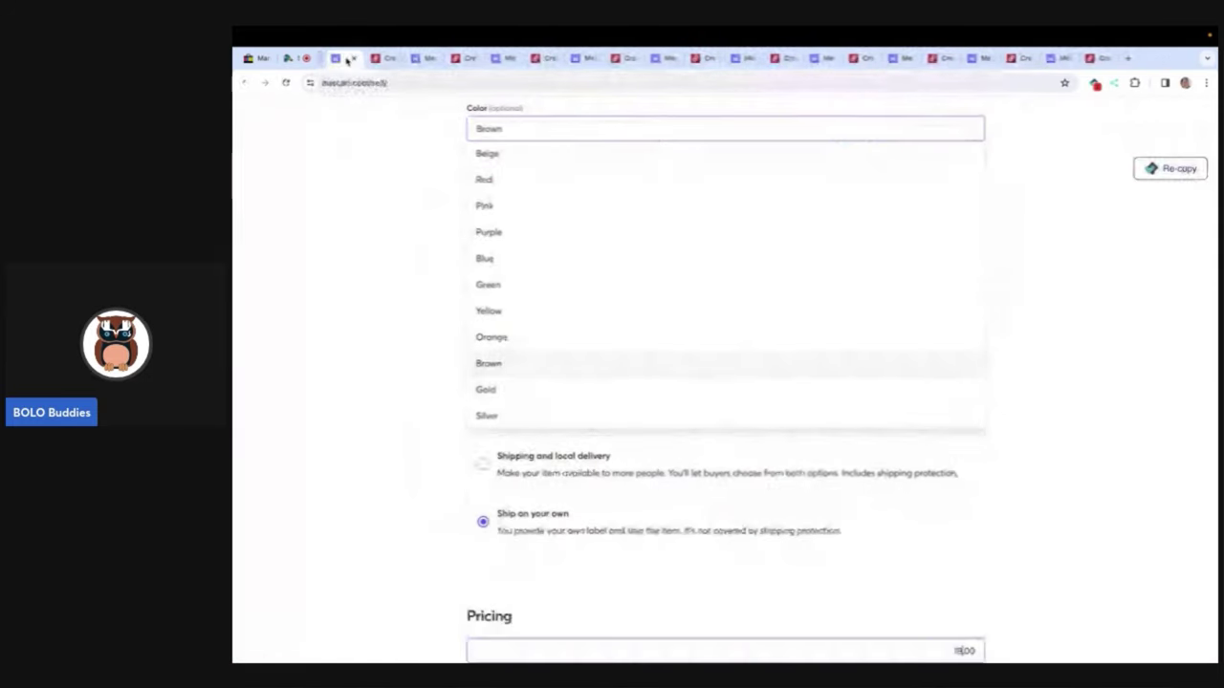
scroll(396, 251, up, 15)
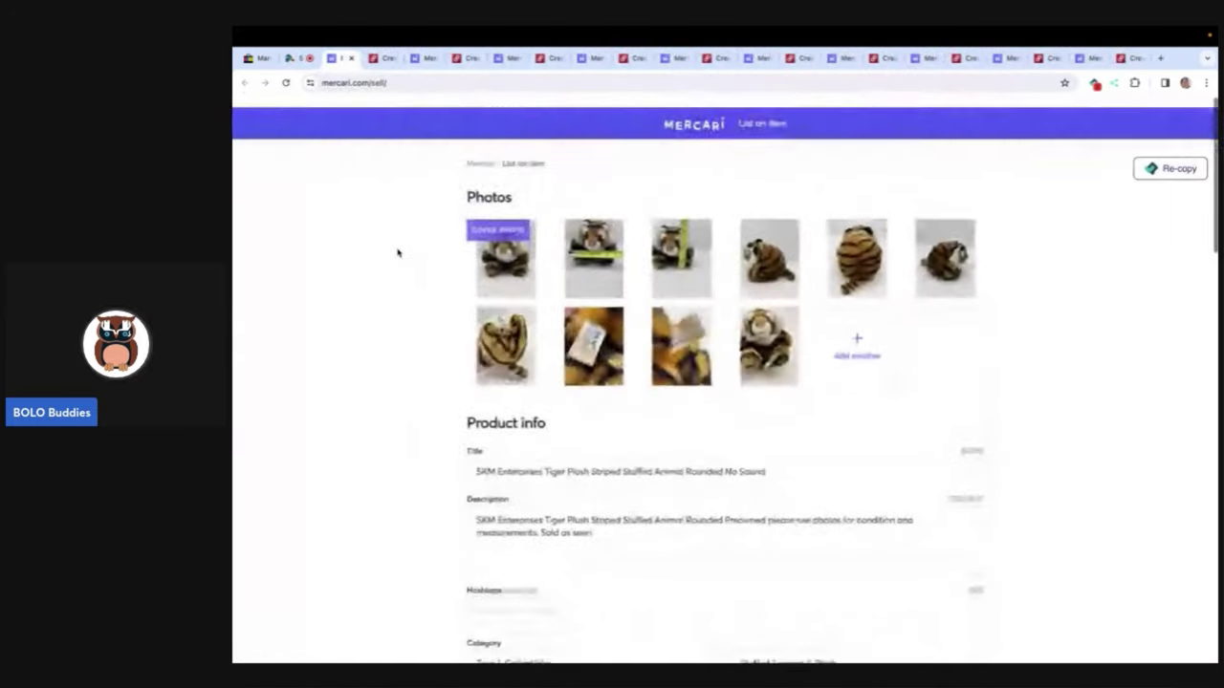
scroll(689, 447, down, 3)
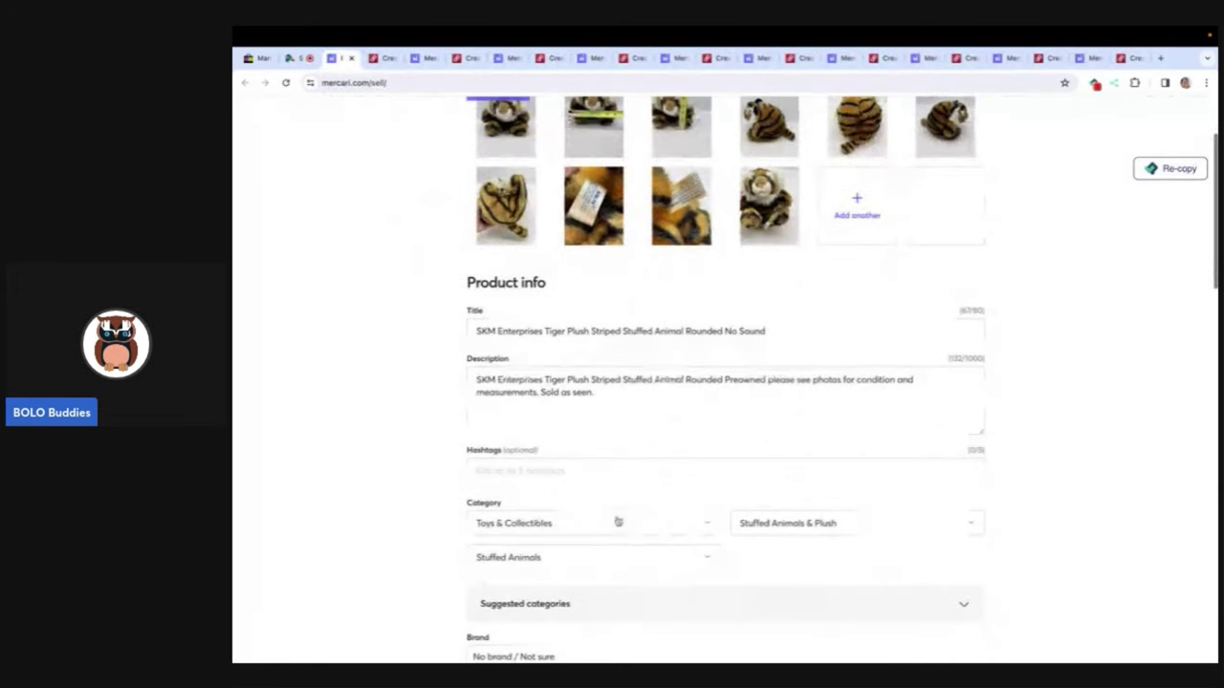
click(627, 471)
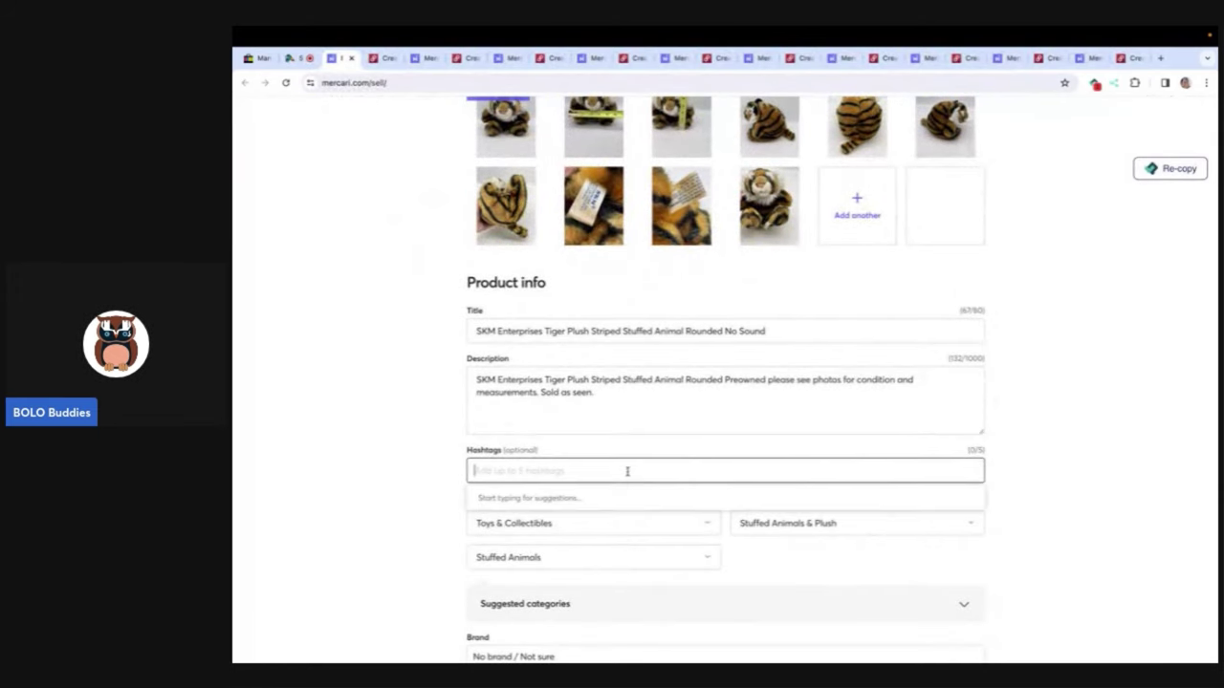
text(#tiger #plush)
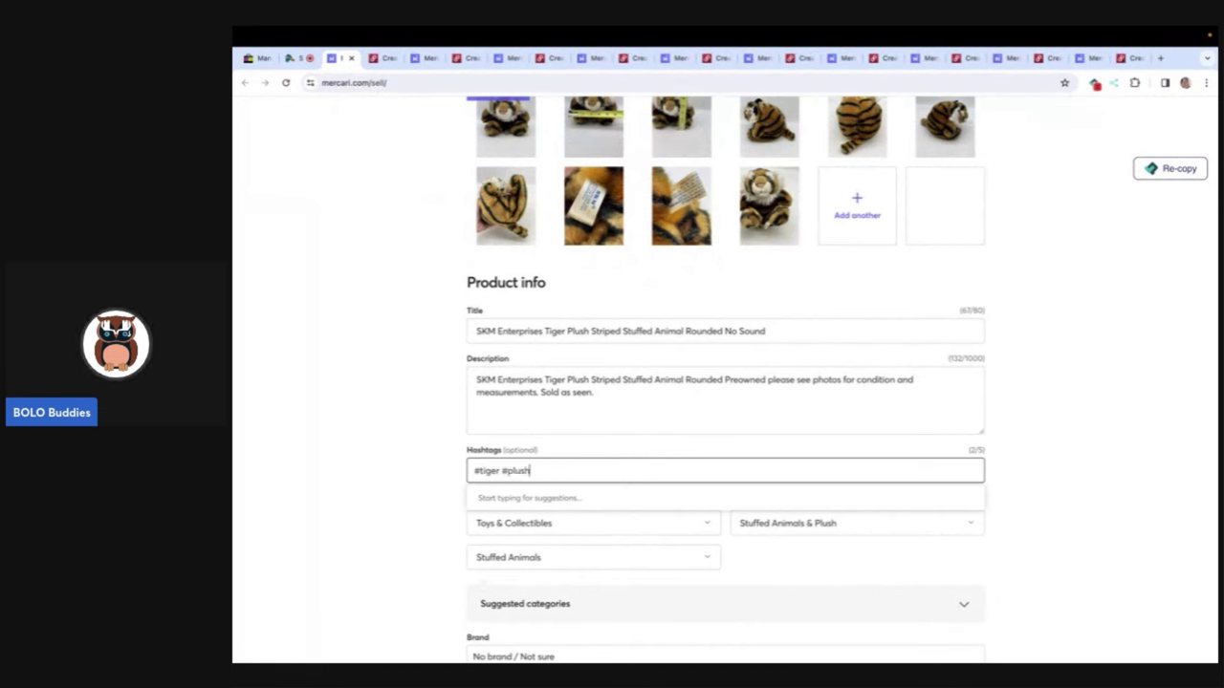
text( #stu)
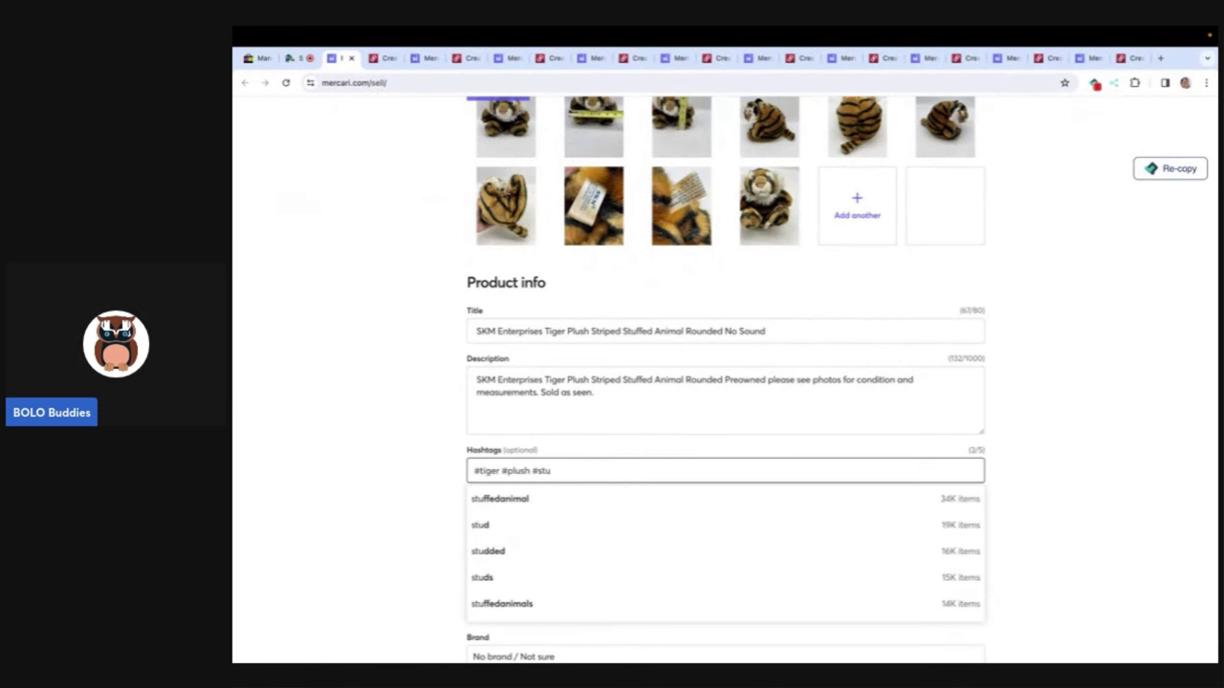
click(587, 502)
Step: Set the tiger's condition to Good and choose a different color in place of Brown on its Mercari form
scroll(585, 508, down, 3)
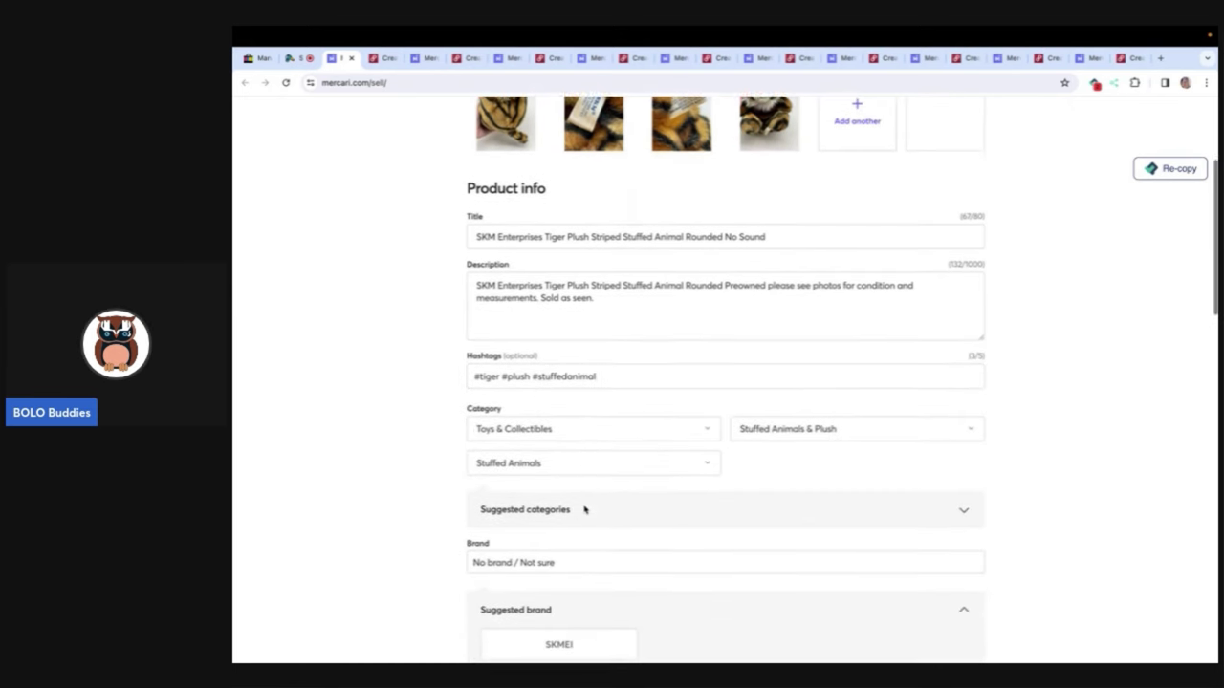
scroll(586, 510, down, 1)
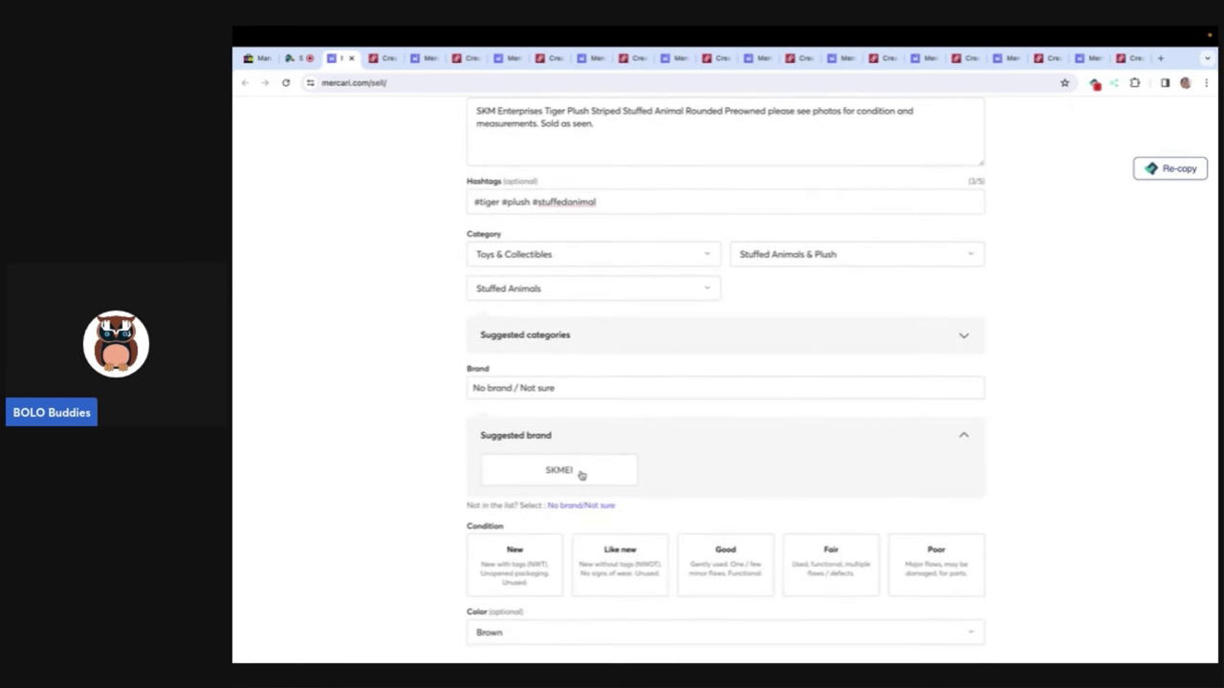
scroll(581, 390, down, 3)
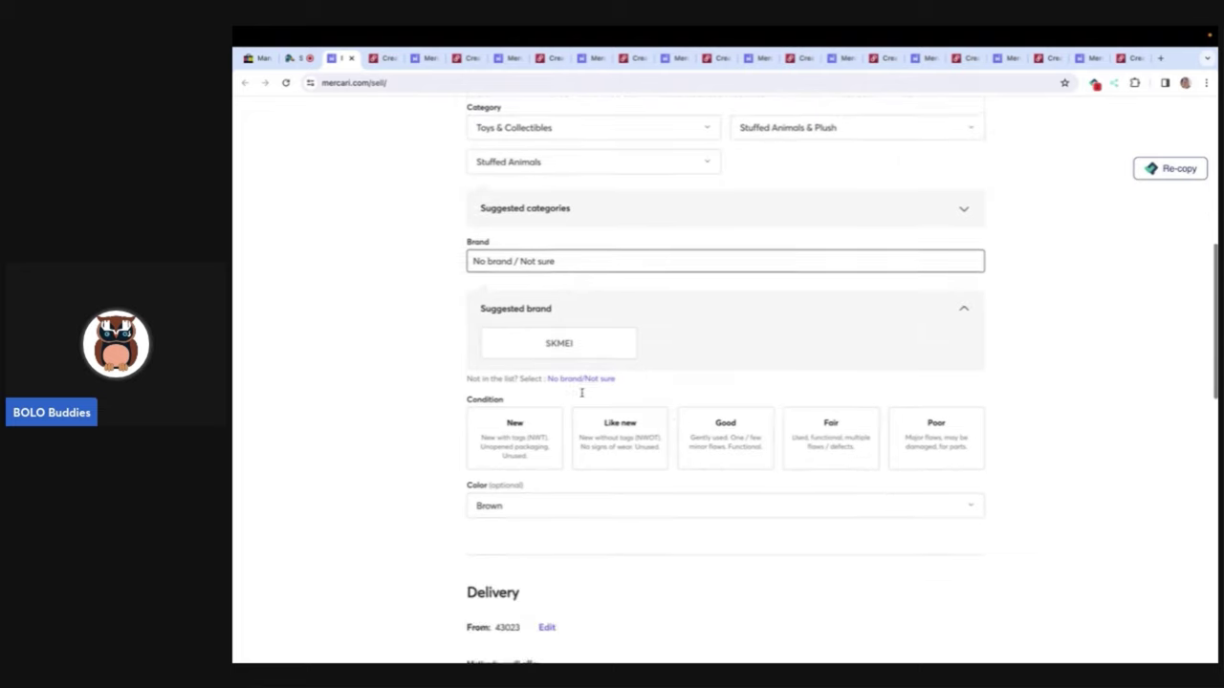
click(742, 450)
scroll(742, 450, down, 8)
scroll(742, 447, up, 3)
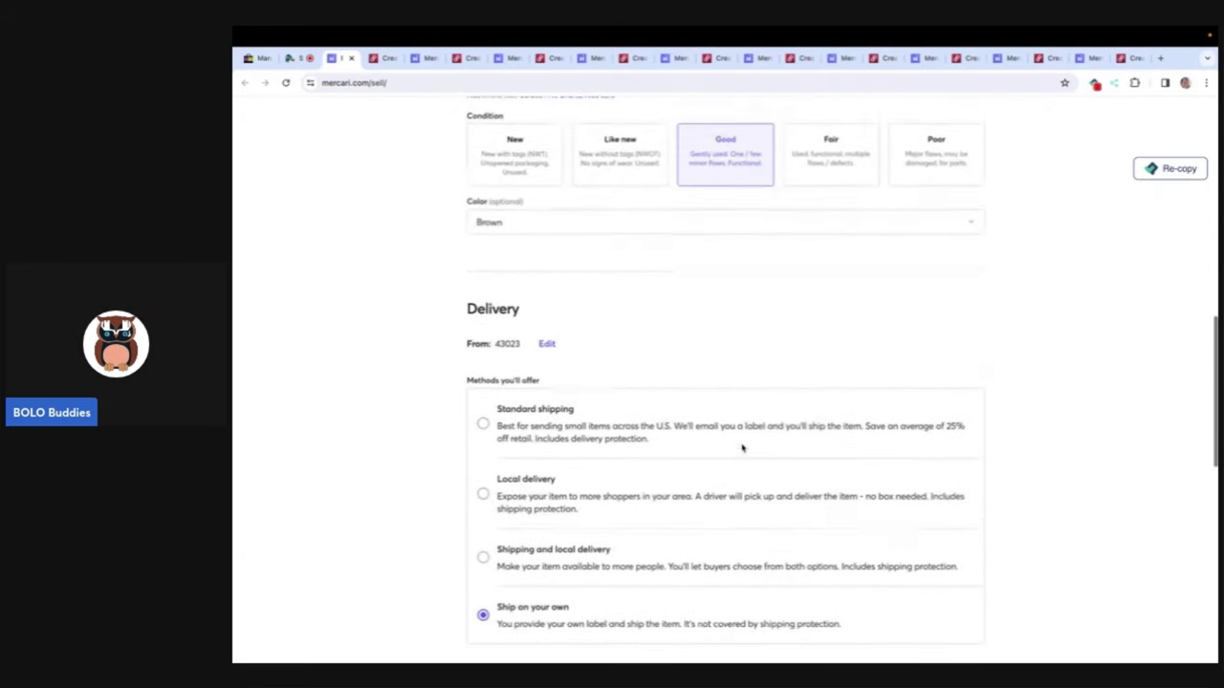
click(601, 221)
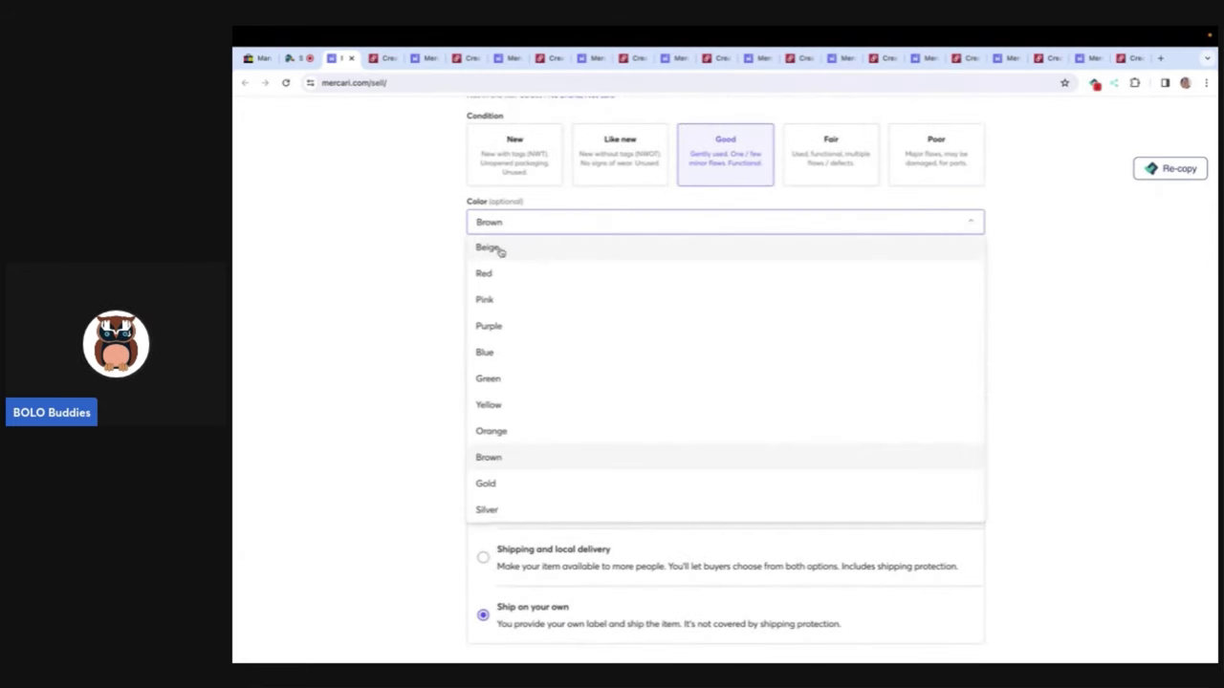
scroll(500, 251, up, 1)
click(501, 249)
Step: Set the tiger's Mercari price to 25
scroll(500, 251, down, 5)
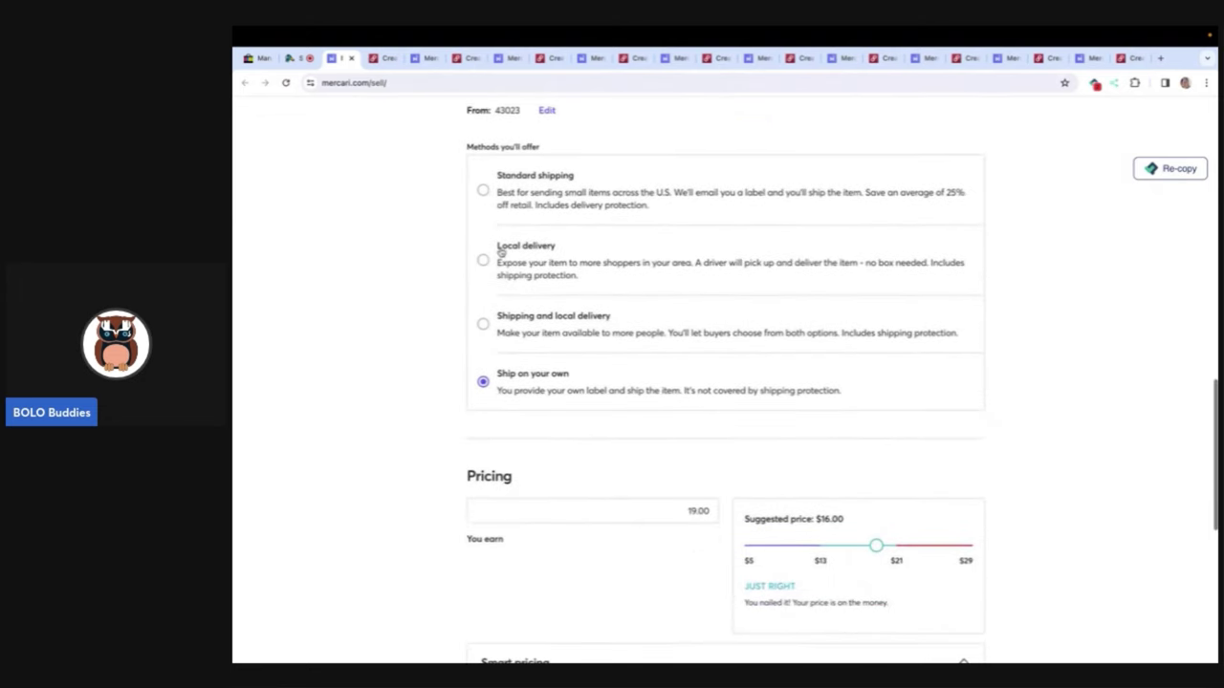
scroll(677, 440, down, 1)
double_click(690, 276)
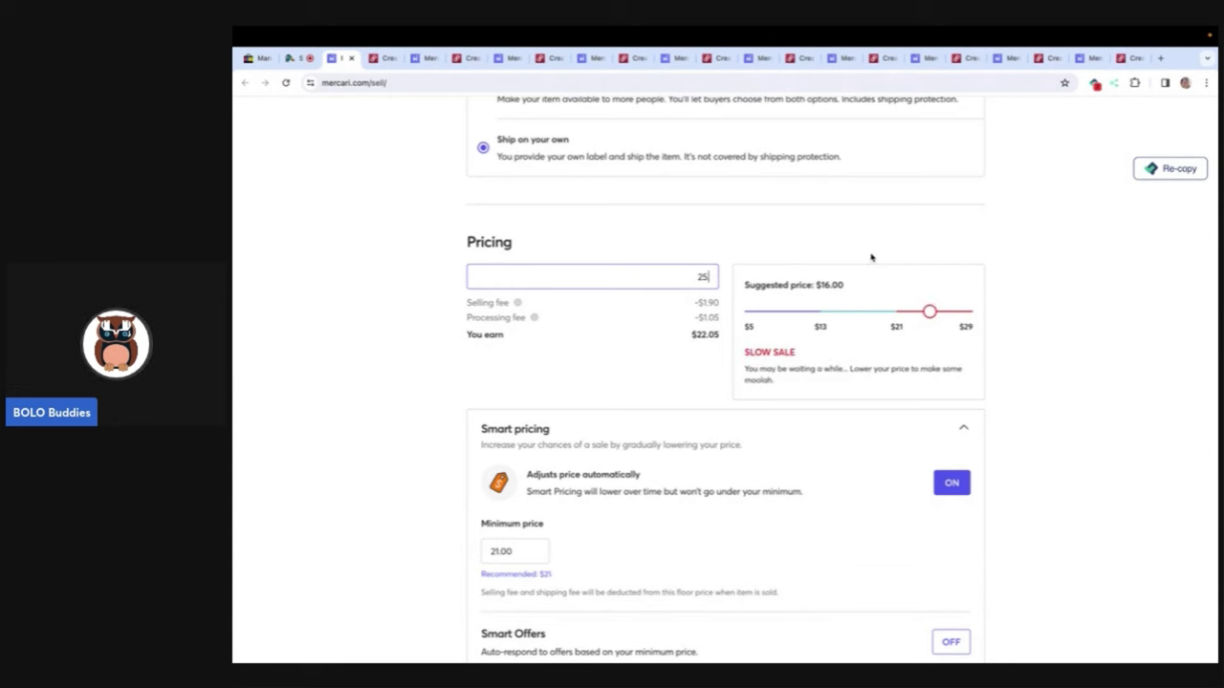
click(946, 256)
Step: Turn off automatic price adjustment for the tiger, publish it on Mercari and close the published page
scroll(947, 286, down, 1)
click(951, 350)
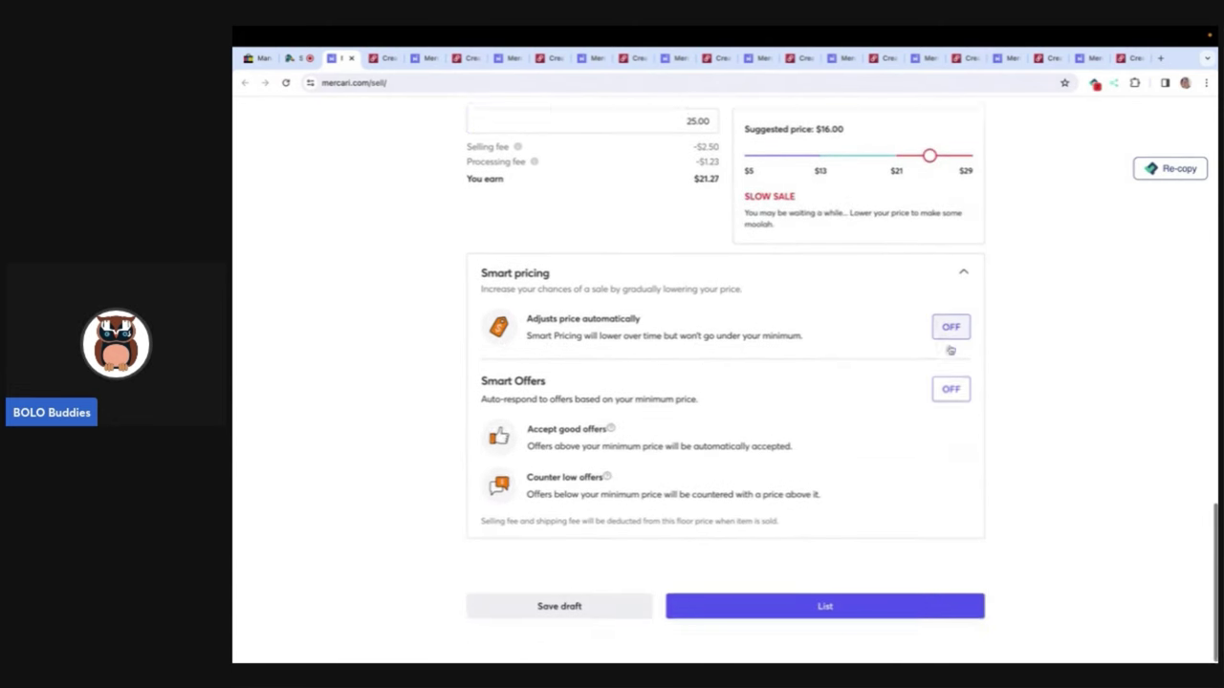
click(811, 606)
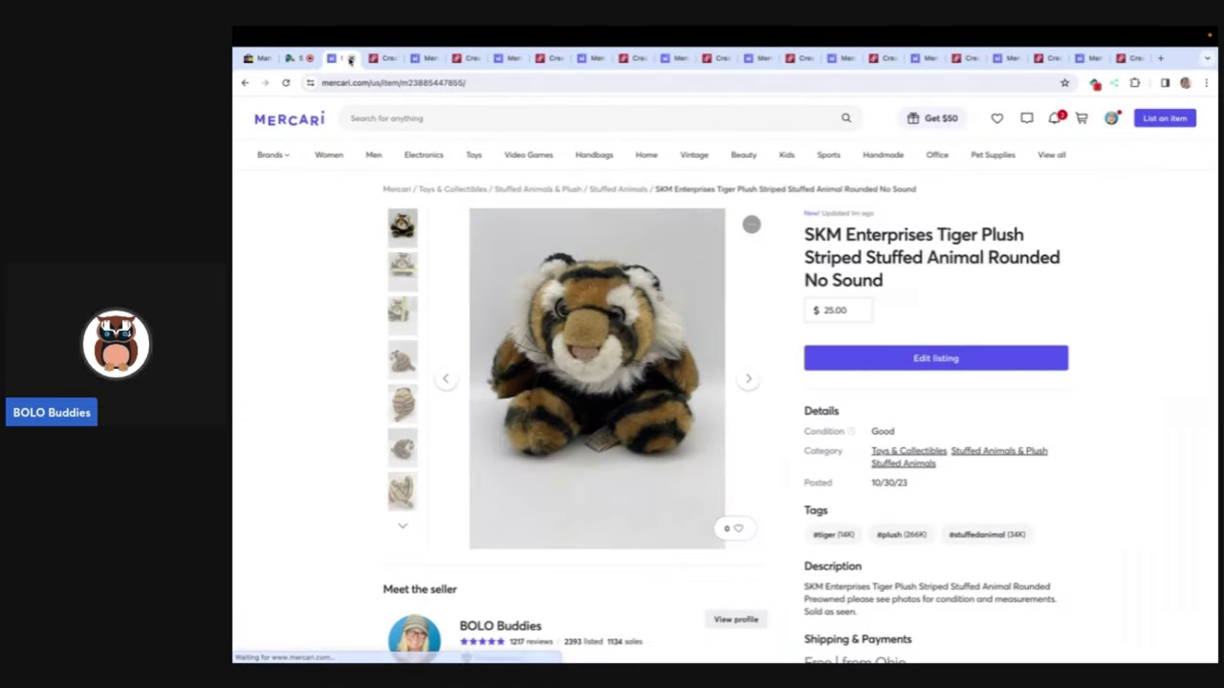
click(349, 59)
Step: Start a new line before "Preowned" in the tiger's Poshmark description
scroll(417, 315, down, 5)
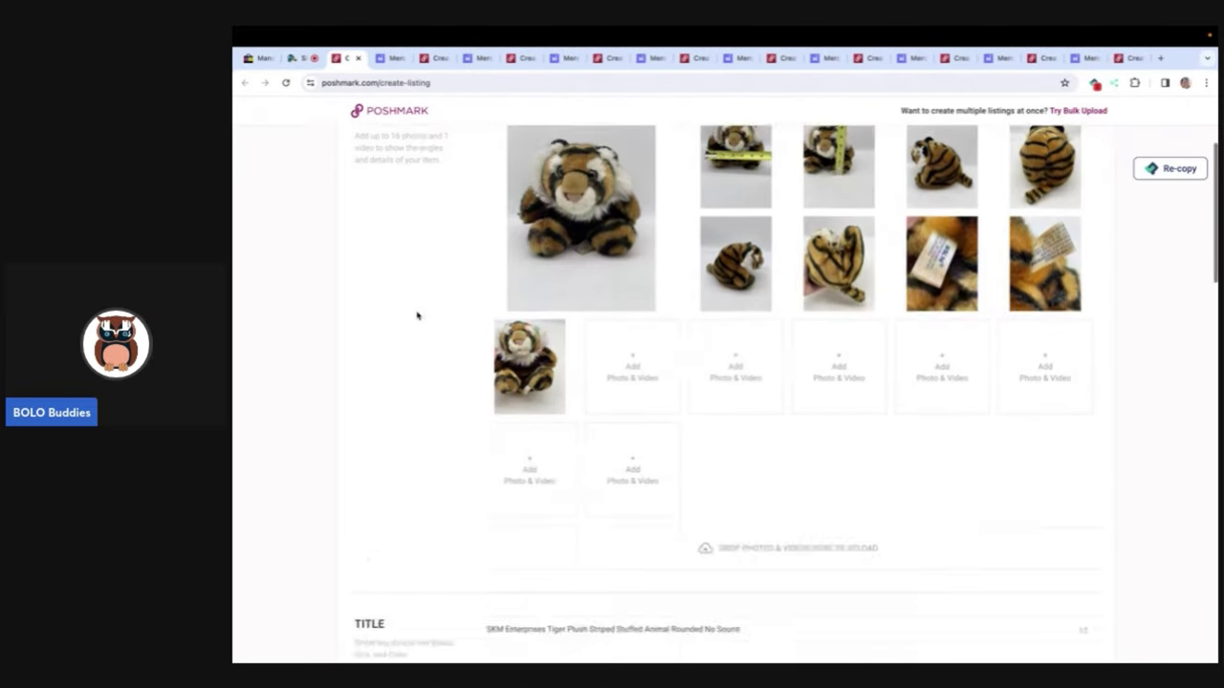
scroll(541, 409, down, 3)
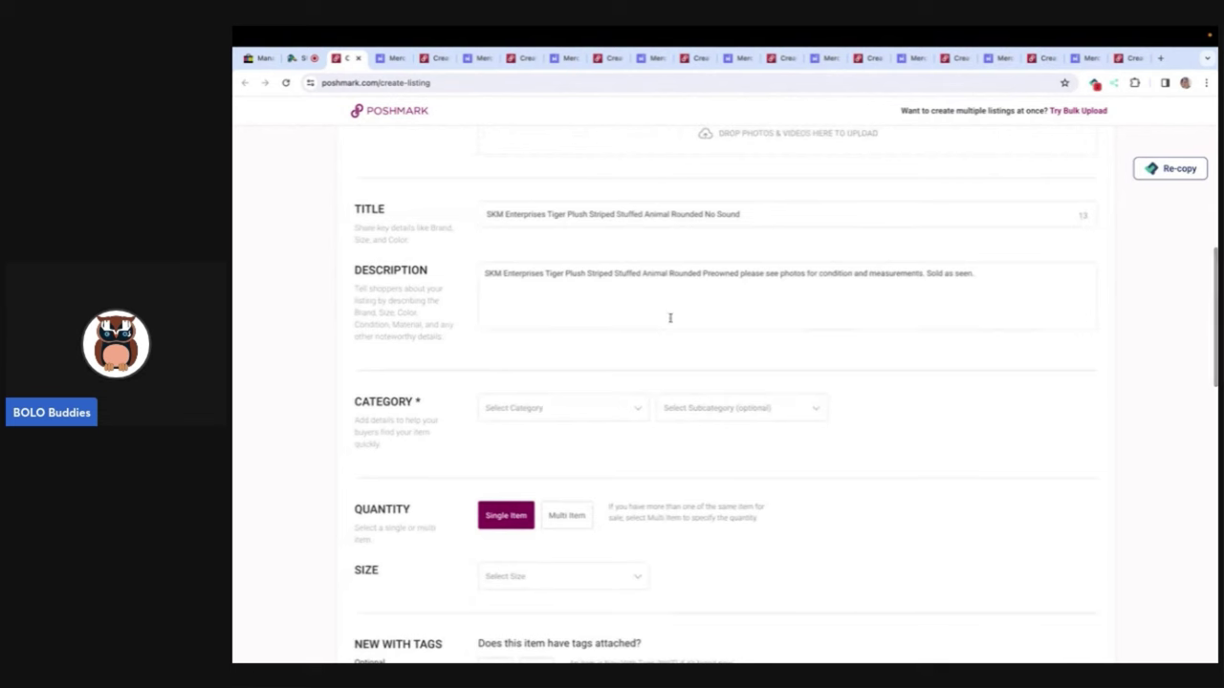
click(704, 273)
key(Return)
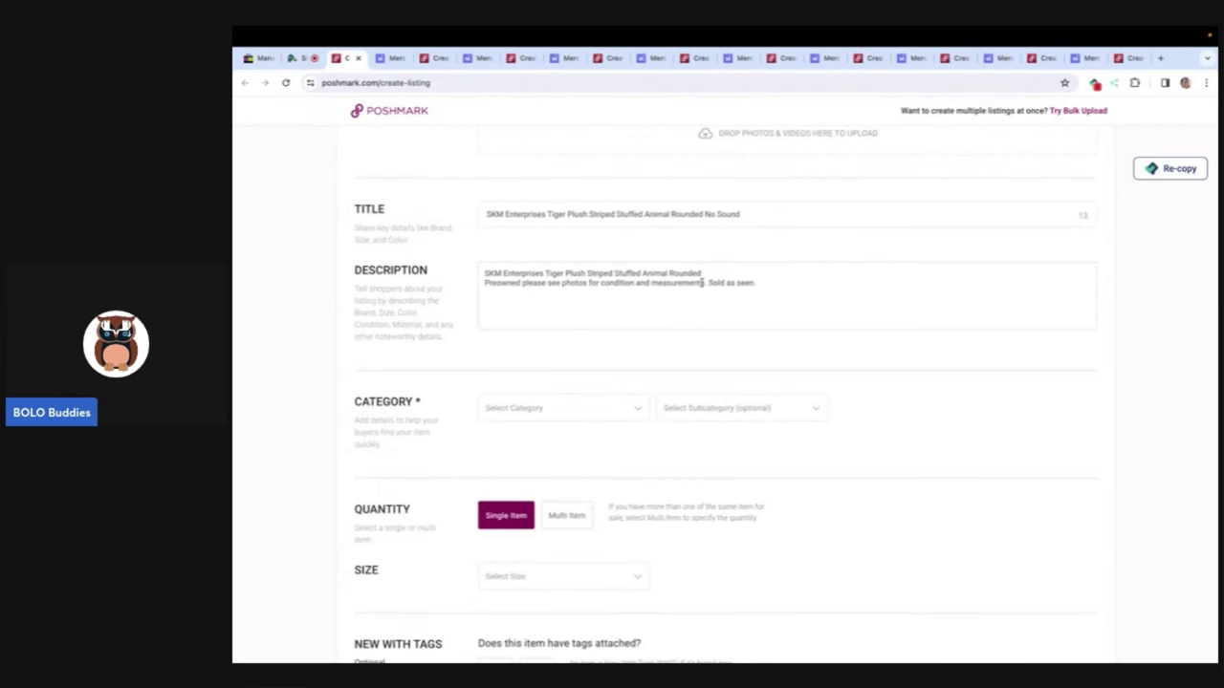
Step: Categorize the tiger's Poshmark listing as Kids Toys with the subcategory Stuffed Animals
click(621, 419)
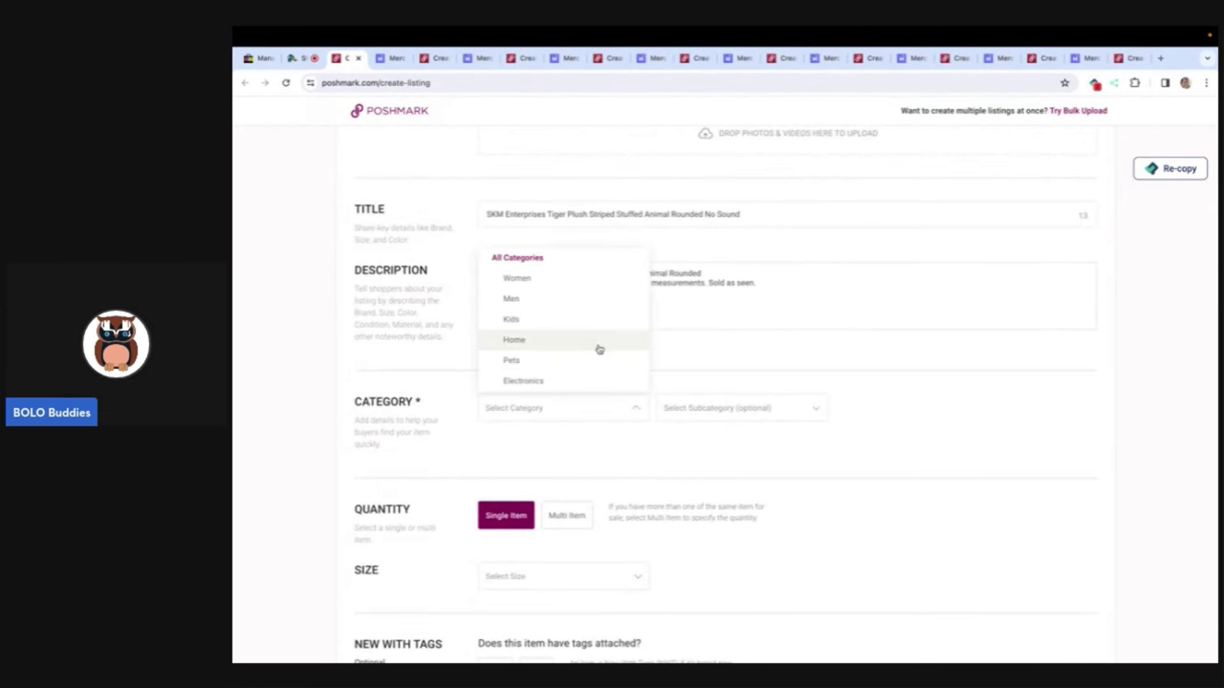
click(599, 321)
click(587, 360)
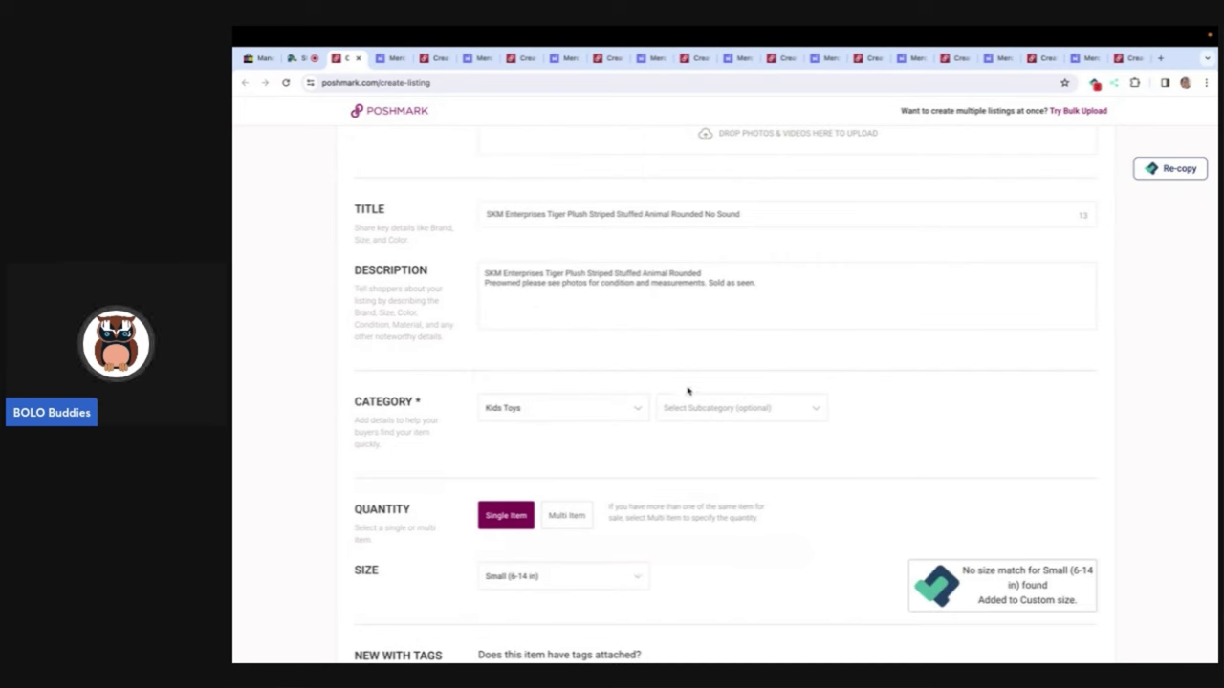
click(698, 412)
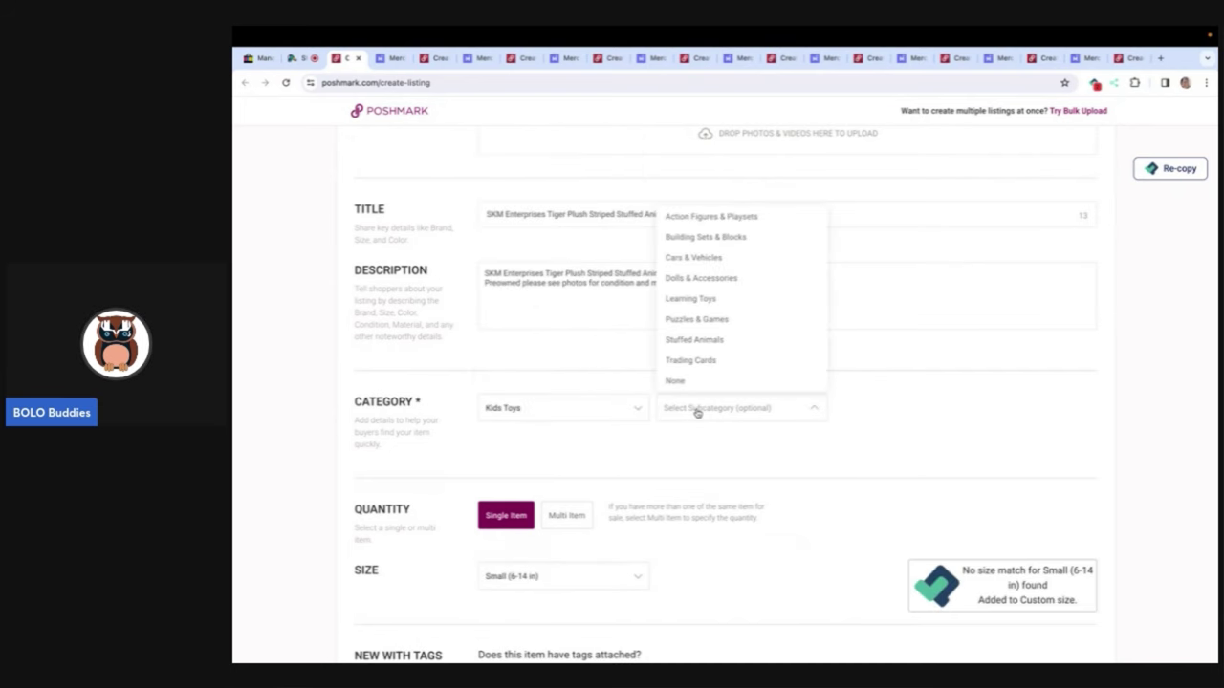
click(708, 342)
Step: Mark the tiger as having no tags attached under New With Tags
scroll(705, 355, down, 2)
scroll(607, 431, down, 2)
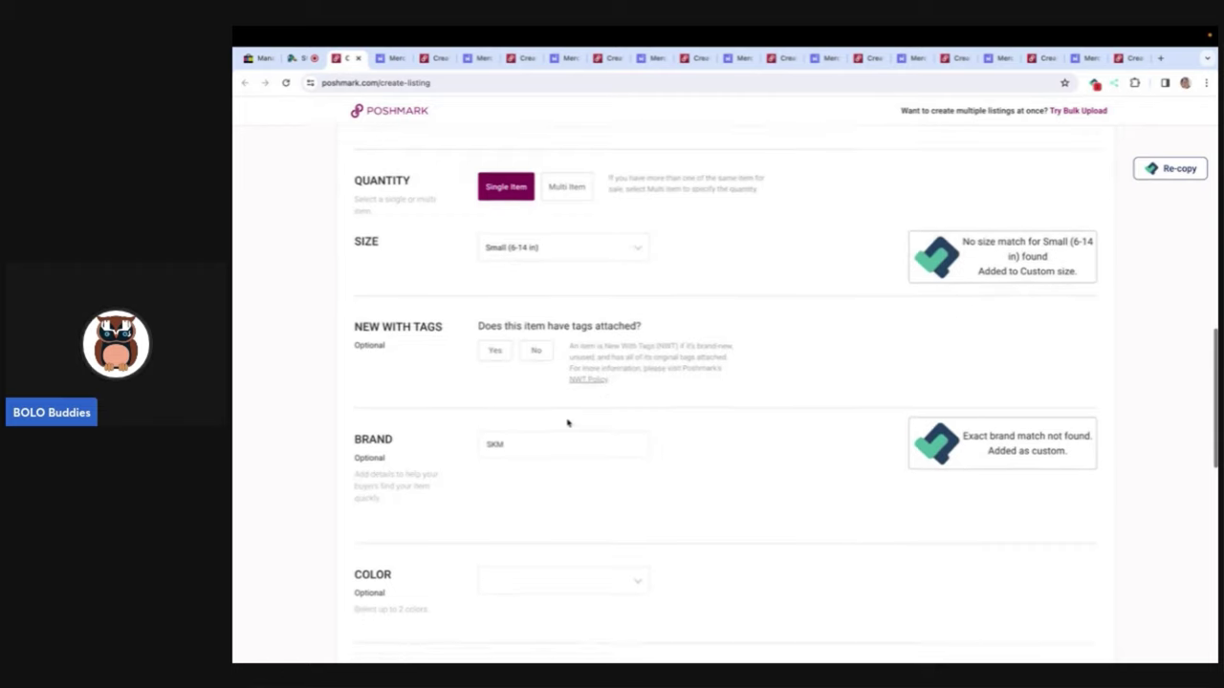
click(537, 336)
scroll(538, 346, down, 3)
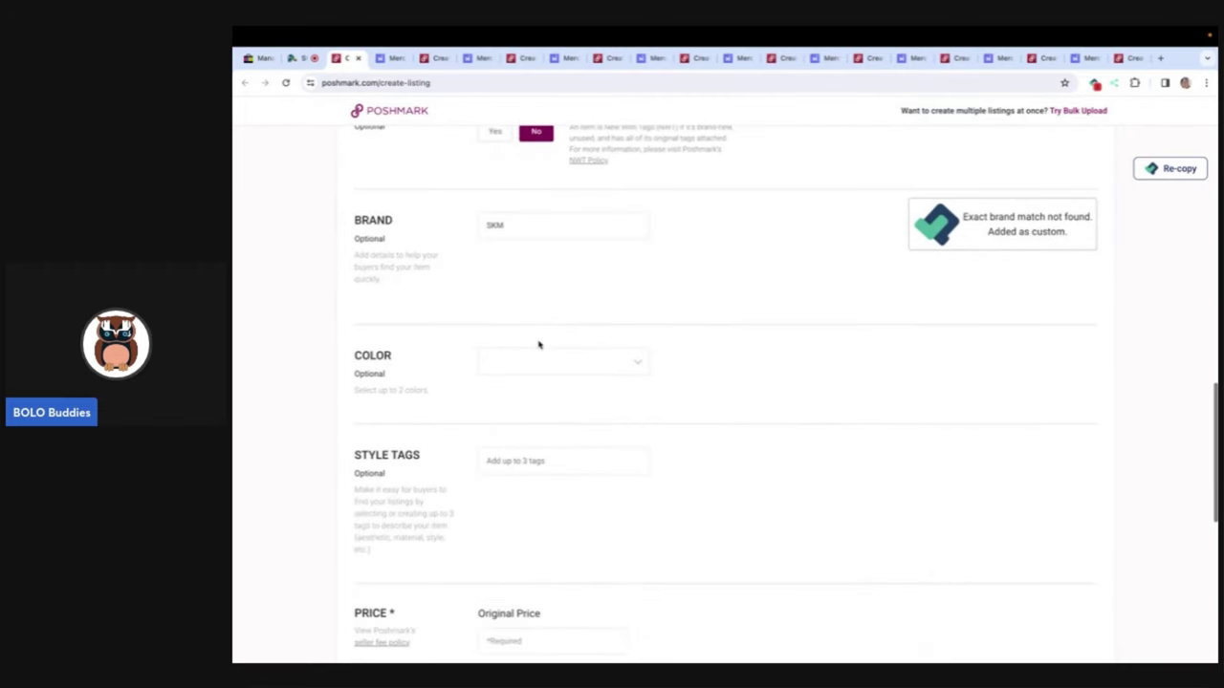
Step: Set the tiger's Poshmark original price to 0 and its listing price to 25
scroll(539, 345, down, 3)
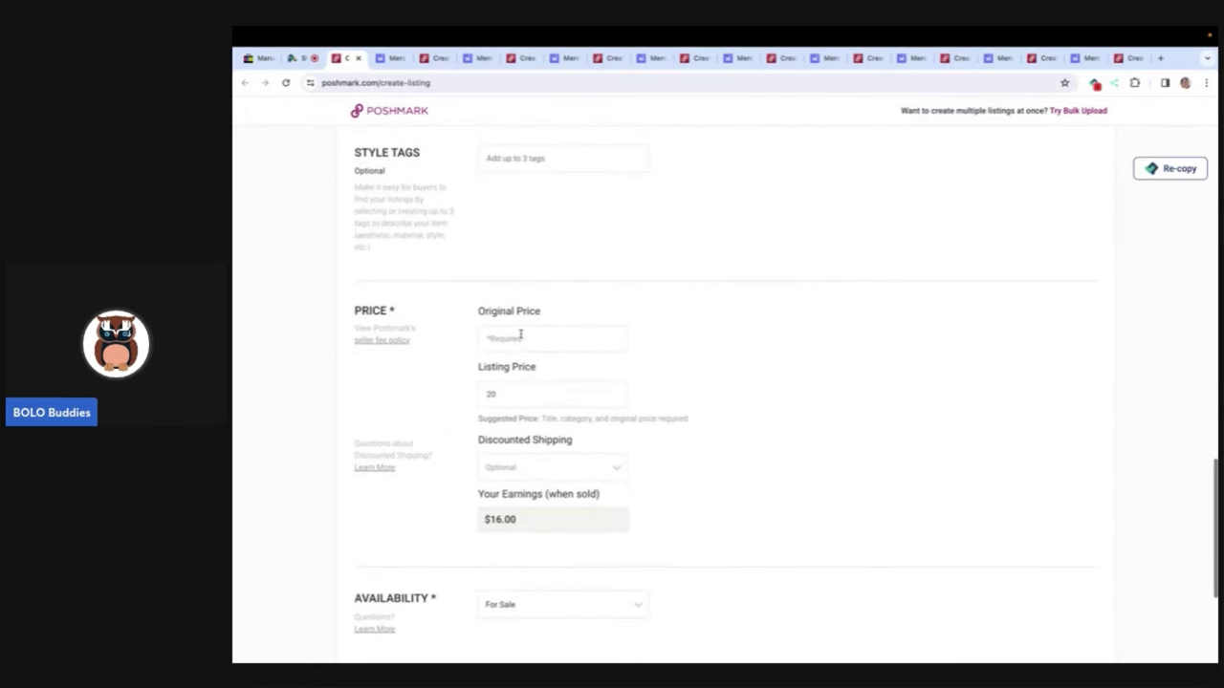
click(535, 385)
key(BackSpace)
text(5)
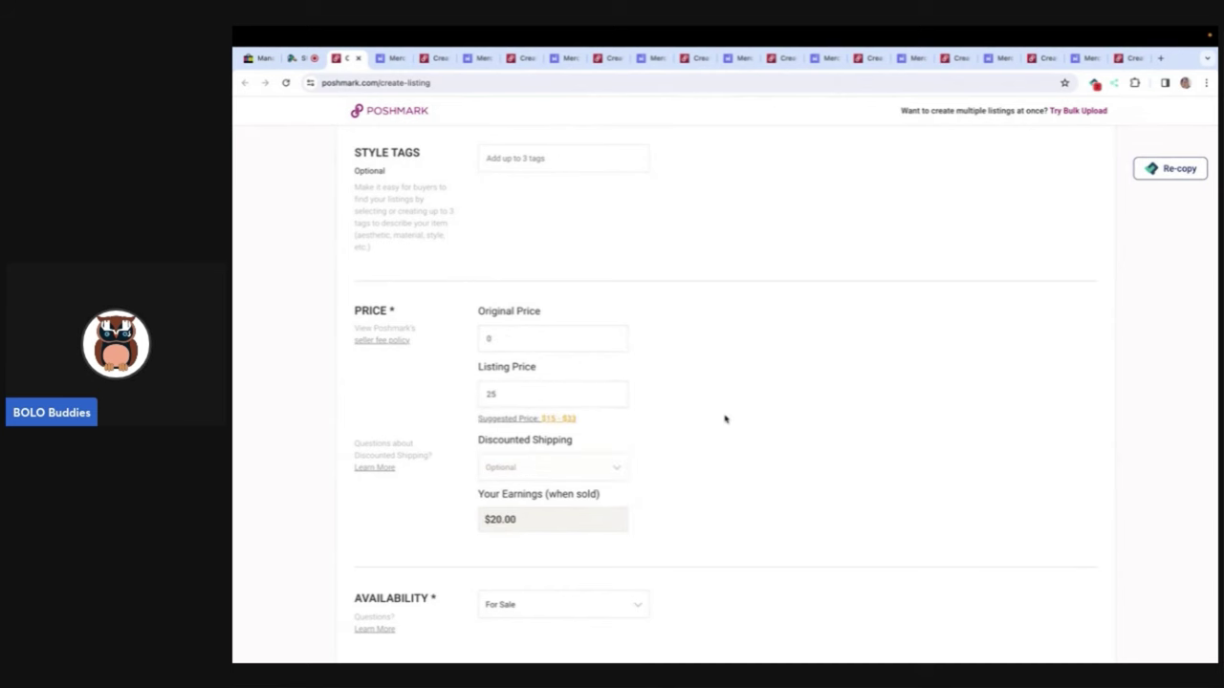
Step: Publish the tiger's listing on Poshmark and close the finished page
scroll(732, 417, down, 3)
click(1044, 498)
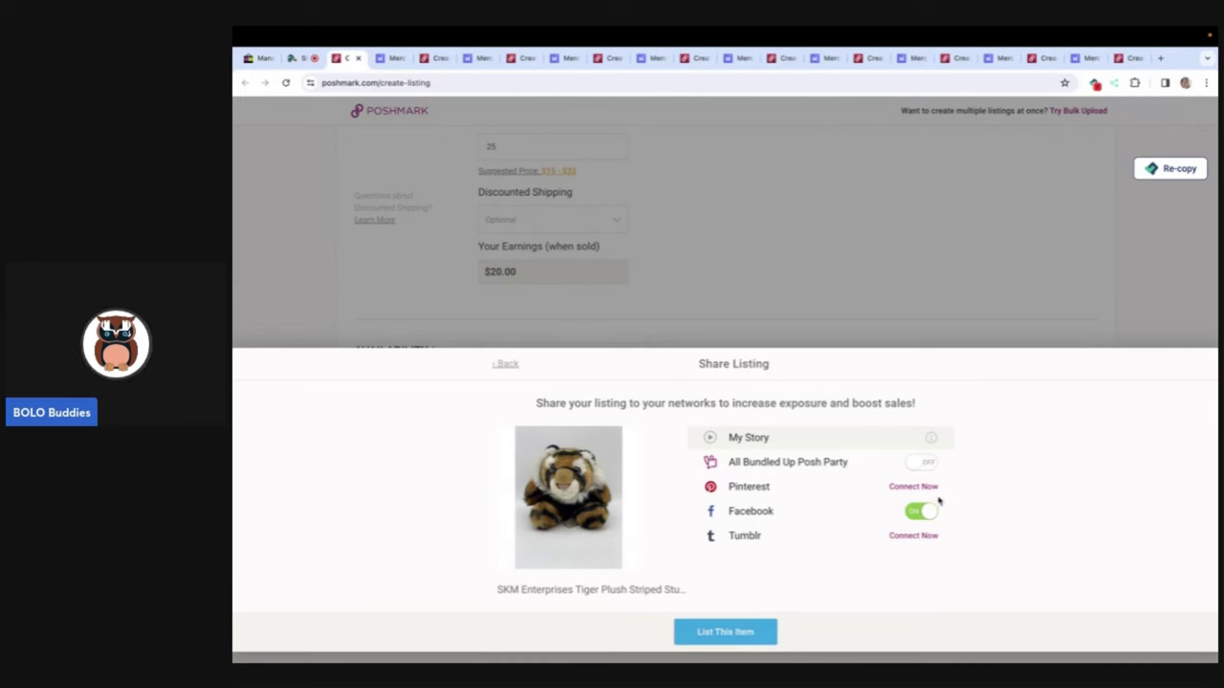
click(737, 632)
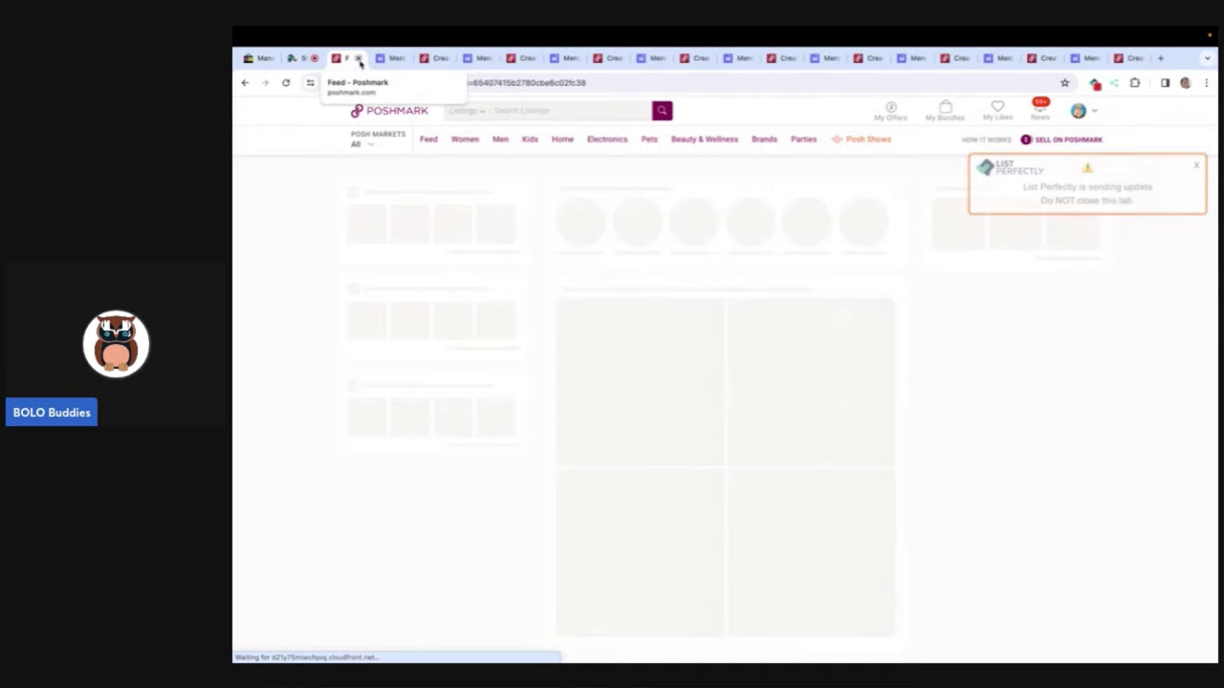
click(359, 58)
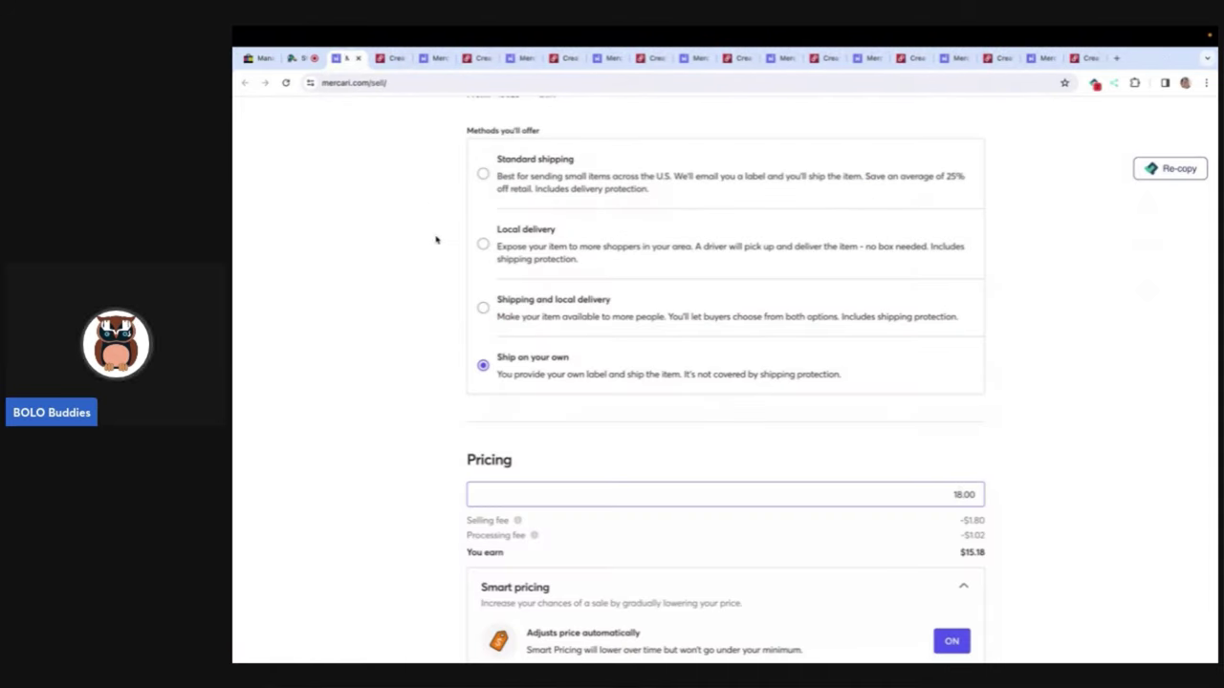
Step: Add the hashtags #horse, #plush and #stuffedanimal to the Animal Alley horse's Mercari listing
scroll(435, 242, up, 10)
scroll(435, 242, up, 5)
scroll(434, 243, down, 3)
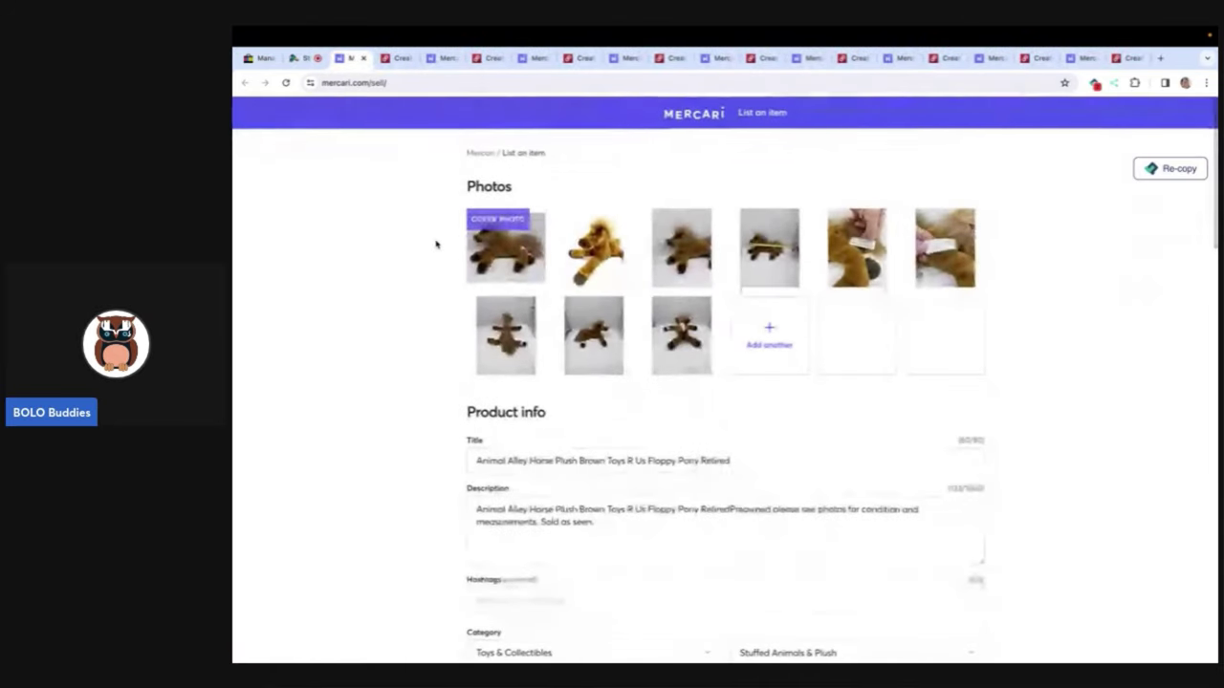
click(507, 421)
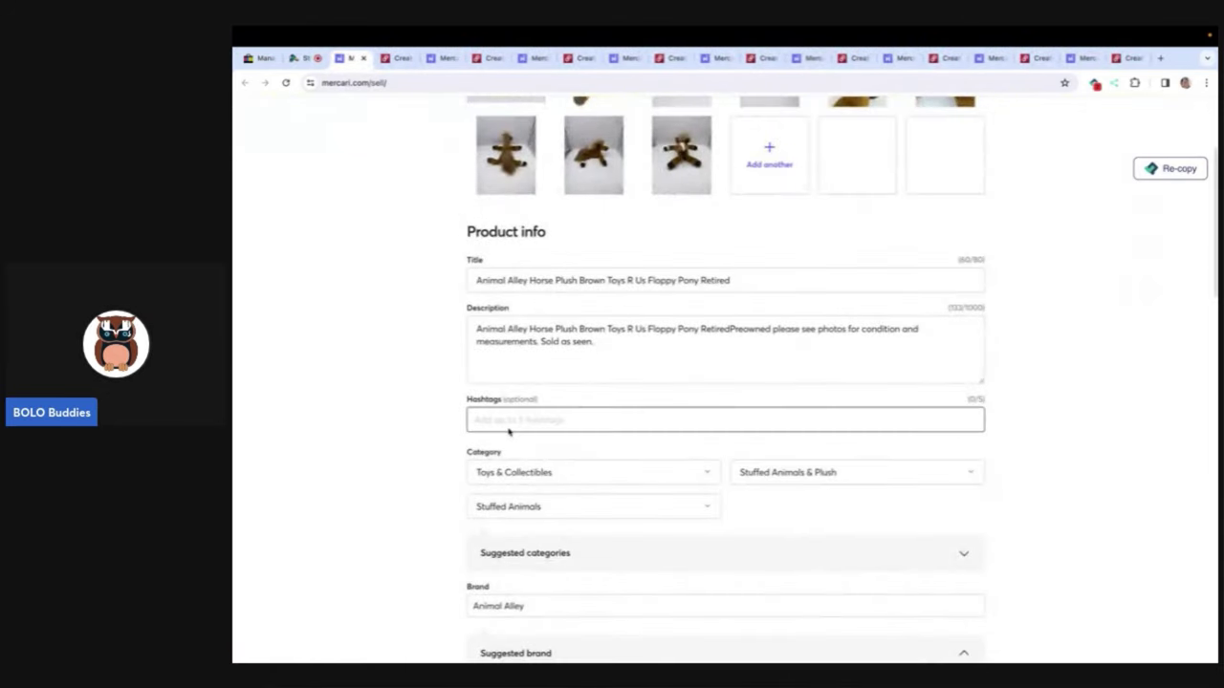
text(#horse)
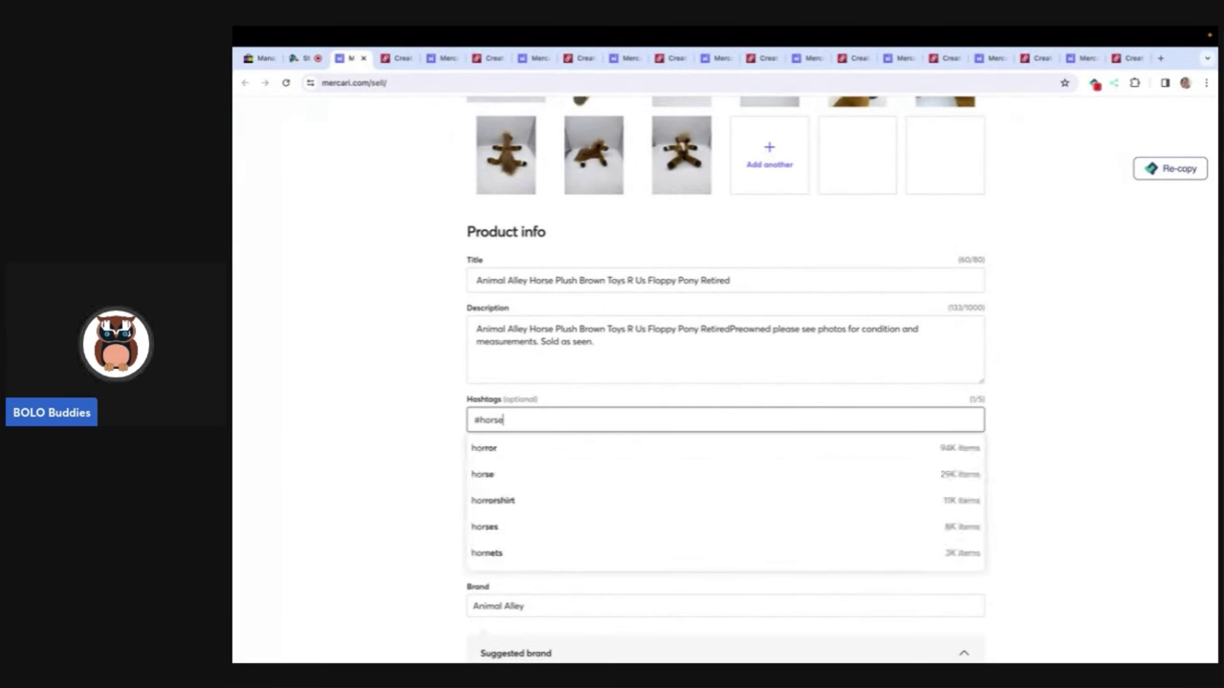
text( #plush #stuffed)
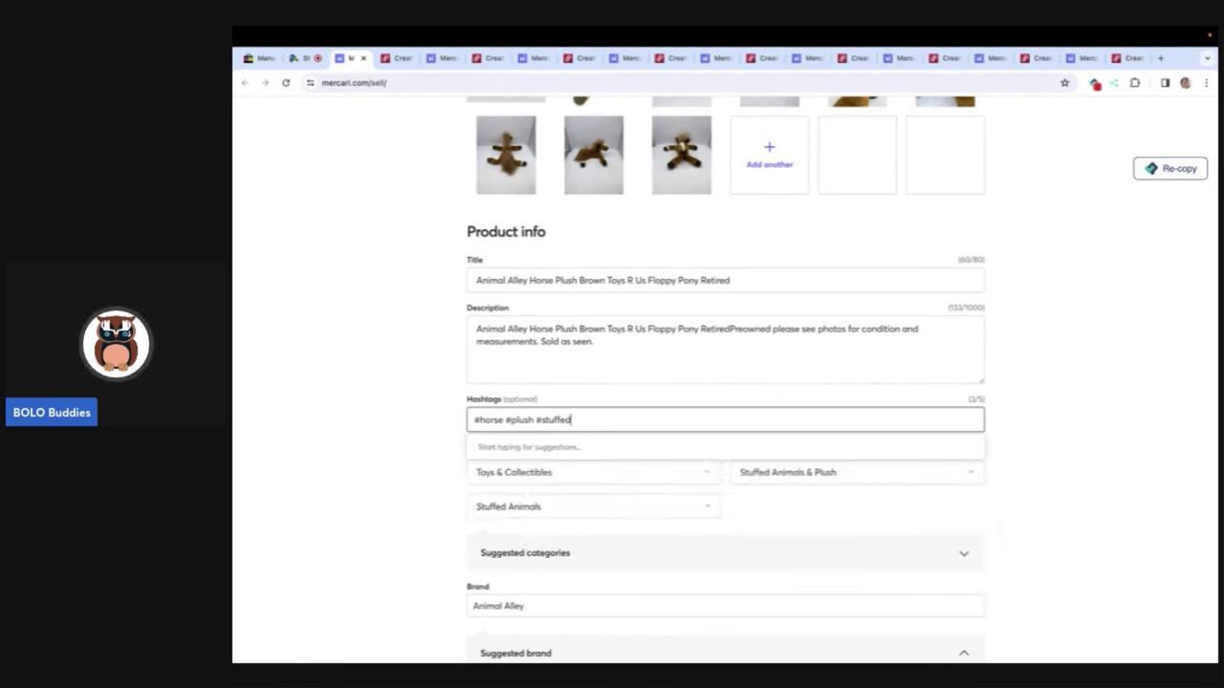
text(animal)
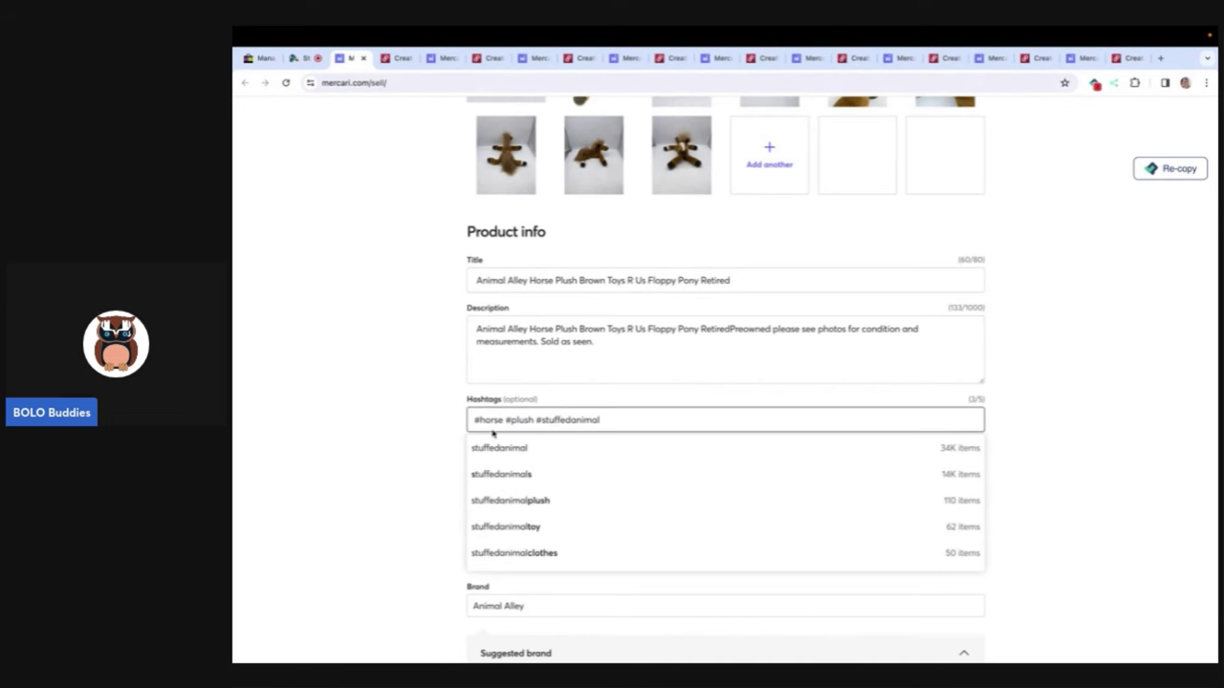
click(396, 462)
Step: Set the Animal Alley horse's condition to Good on its Mercari form
scroll(520, 493, down, 3)
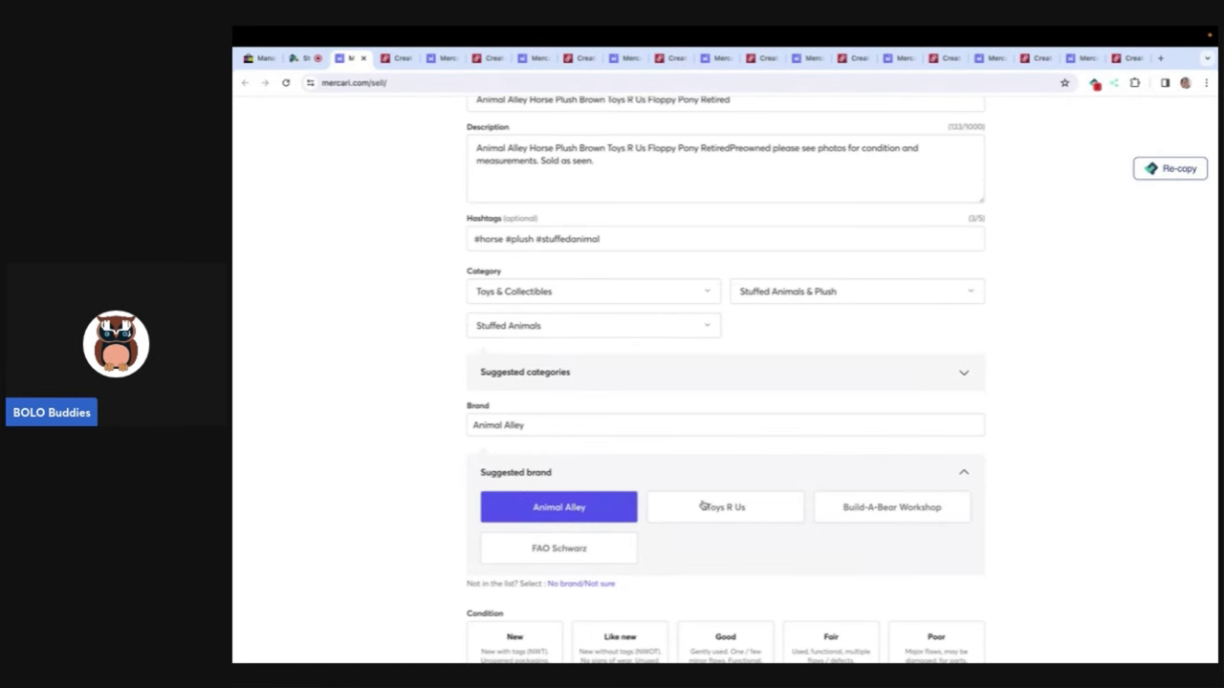
scroll(702, 506, down, 4)
click(732, 415)
scroll(736, 411, down, 4)
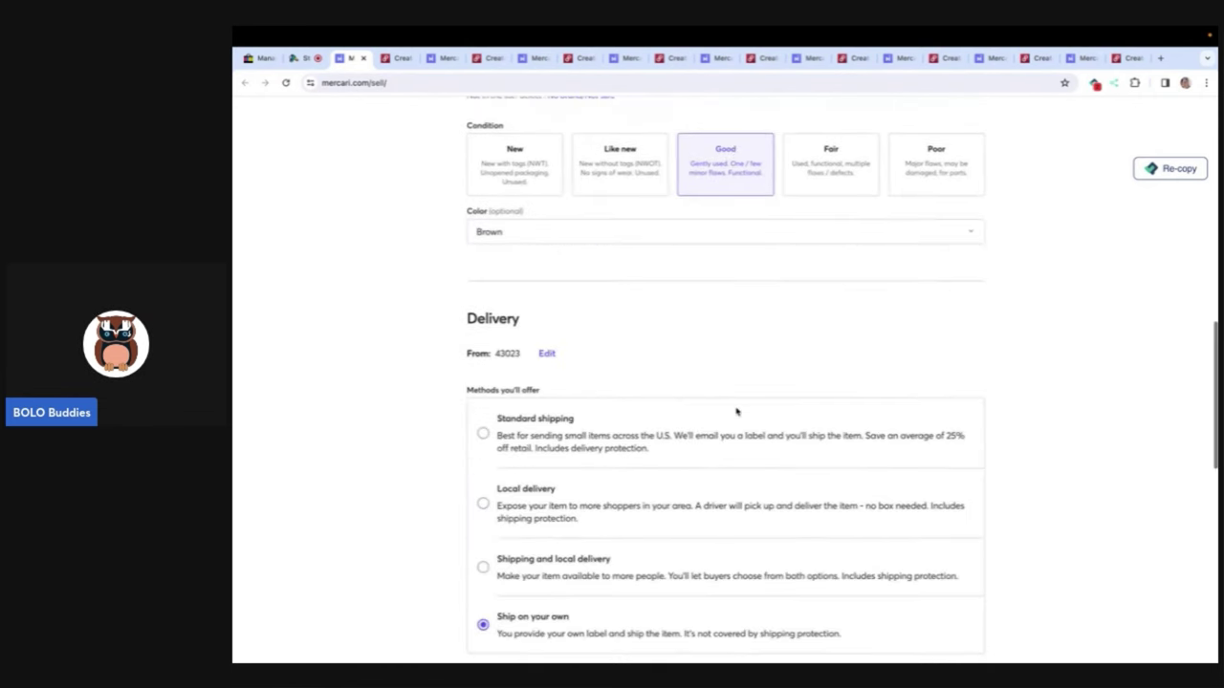
Step: Set the Animal Alley horse's Mercari price to 35 and turn off its automatic Smart Pricing adjustment
scroll(736, 411, down, 5)
text(18)
key(BackSpace)
key(BackSpace)
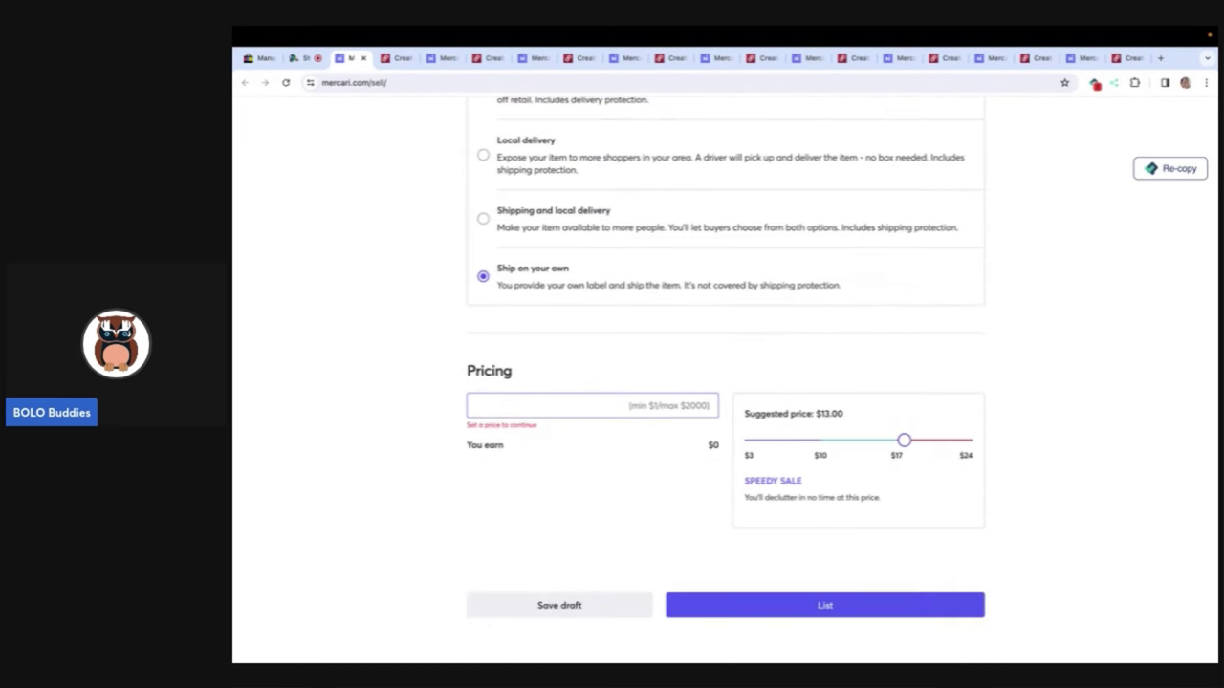
text(3)
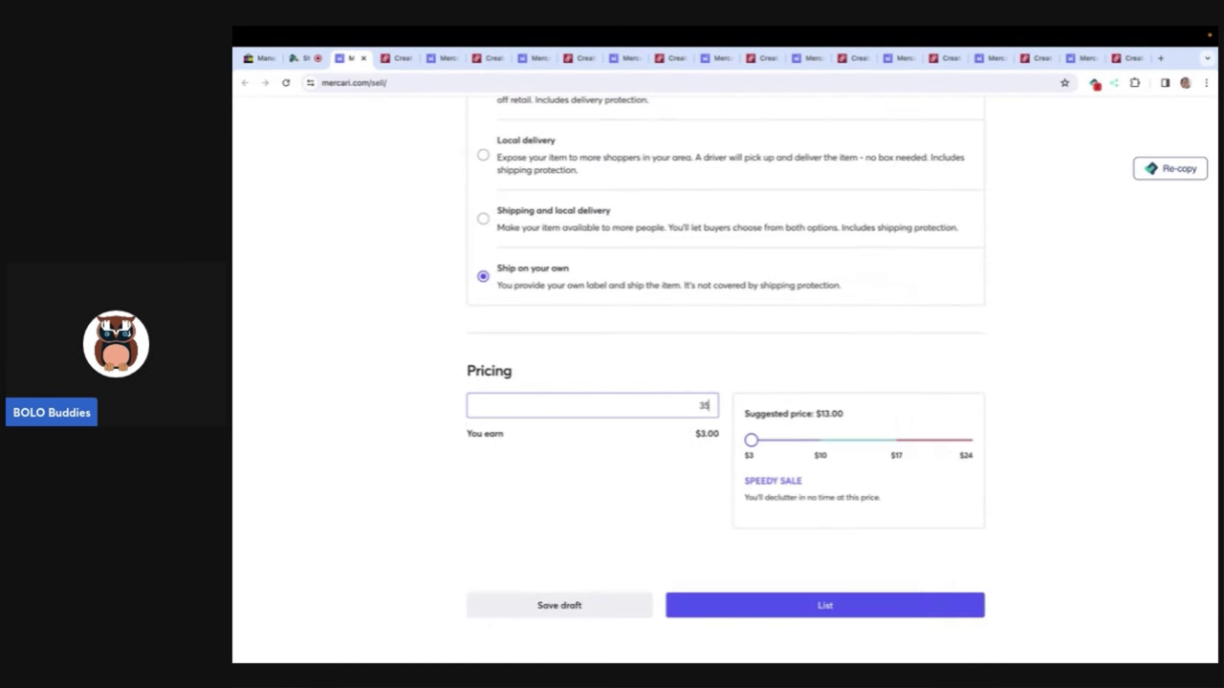
text(5)
scroll(1099, 208, down, 2)
click(1024, 332)
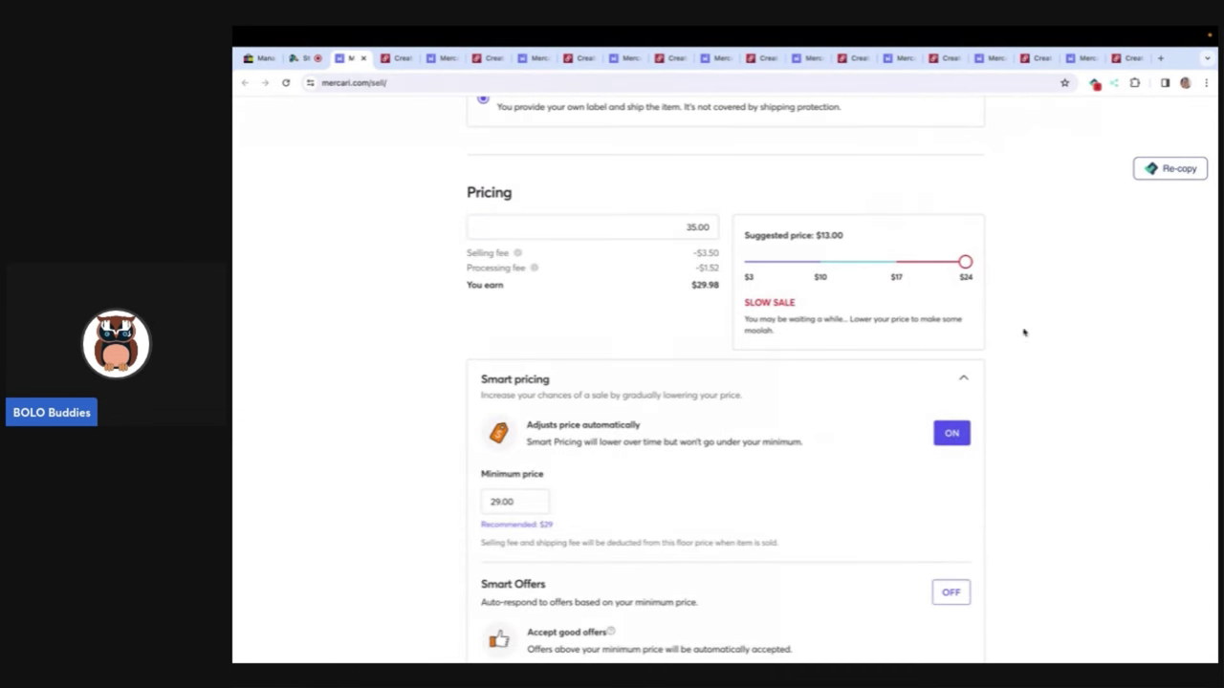
click(952, 433)
Step: Publish the Animal Alley horse's listing on Mercari and close the finished page
scroll(951, 431, down, 2)
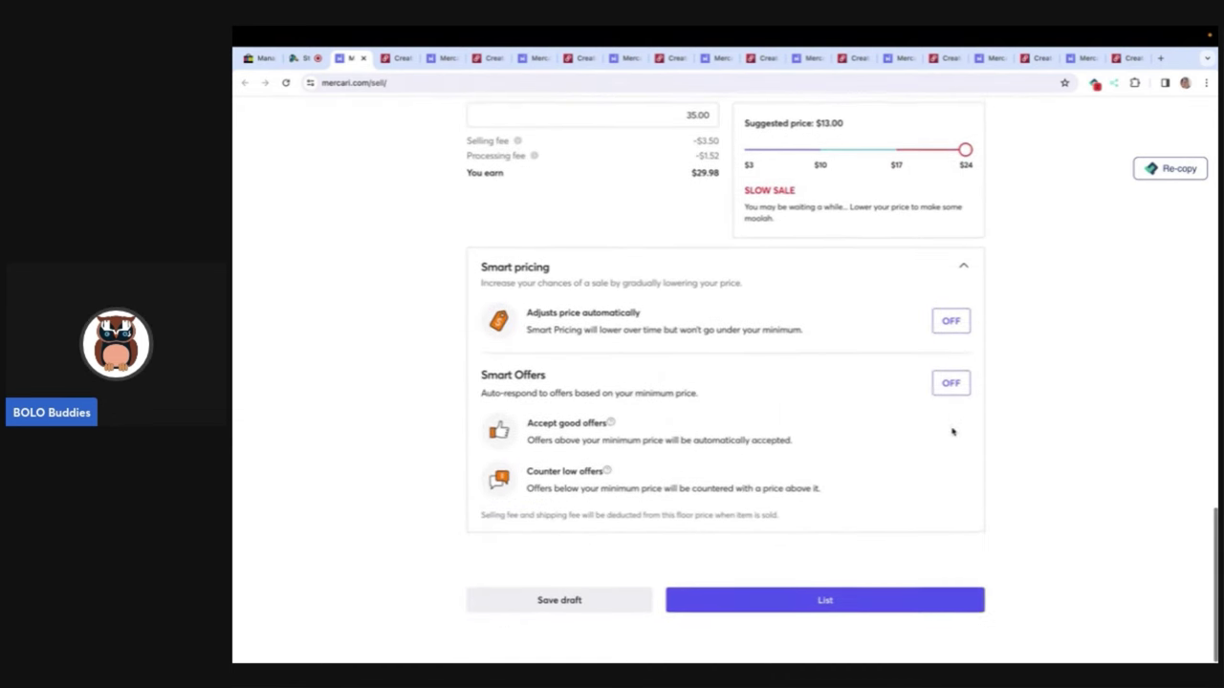
click(830, 605)
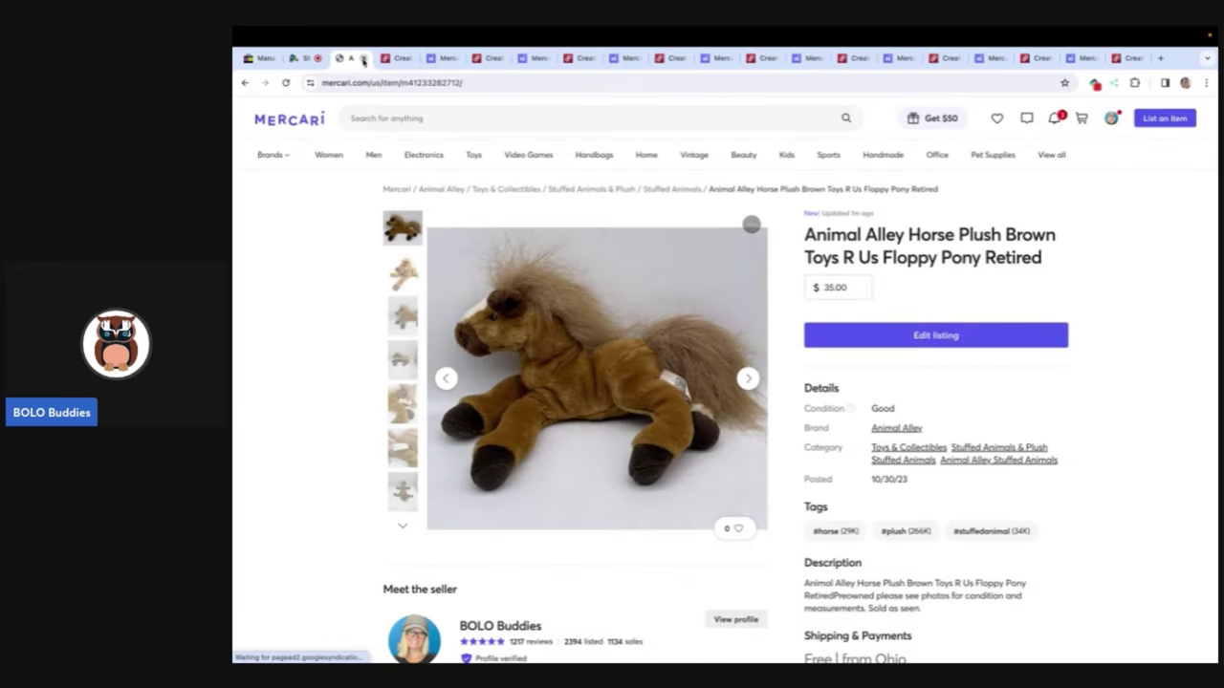
click(364, 60)
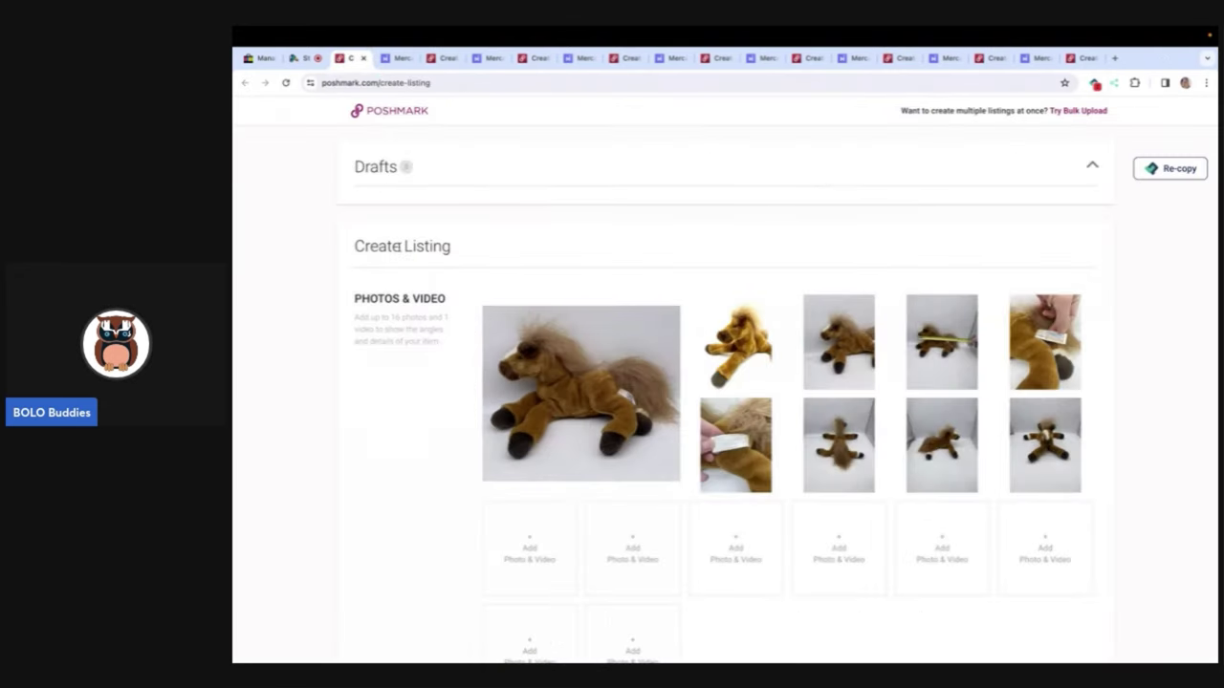
Step: Put the sentence starting with "Preowned" on its own line in the horse's Poshmark description
scroll(397, 250, down, 6)
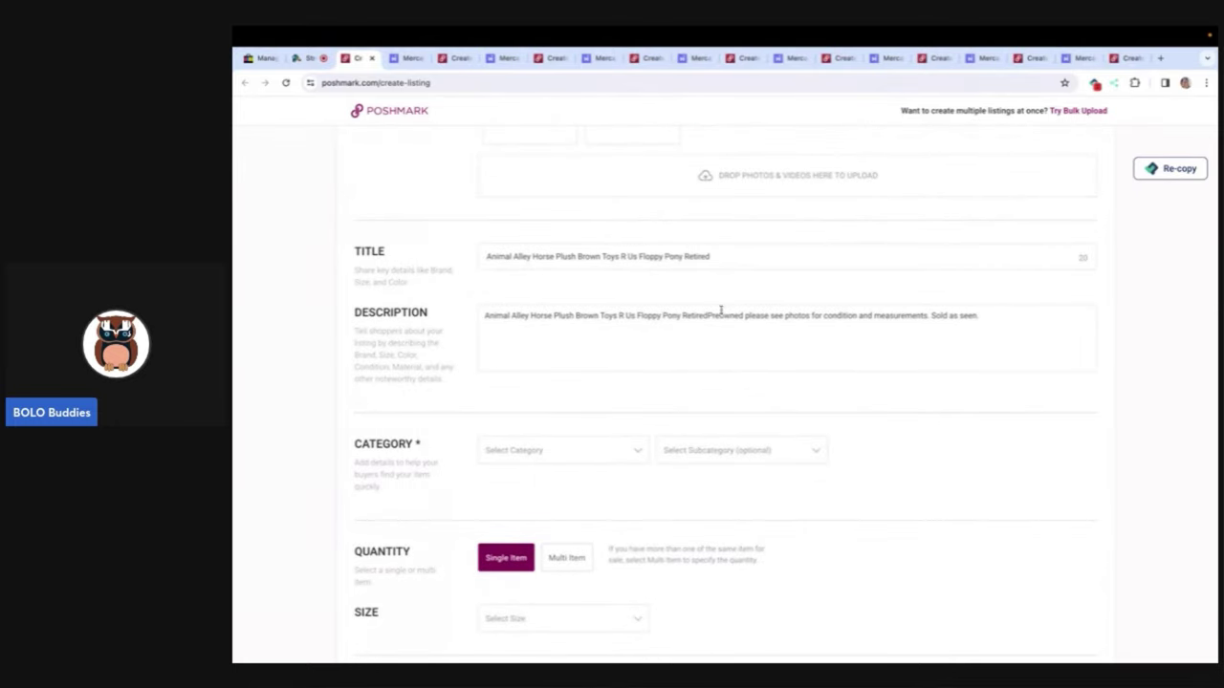
click(707, 315)
key(Return)
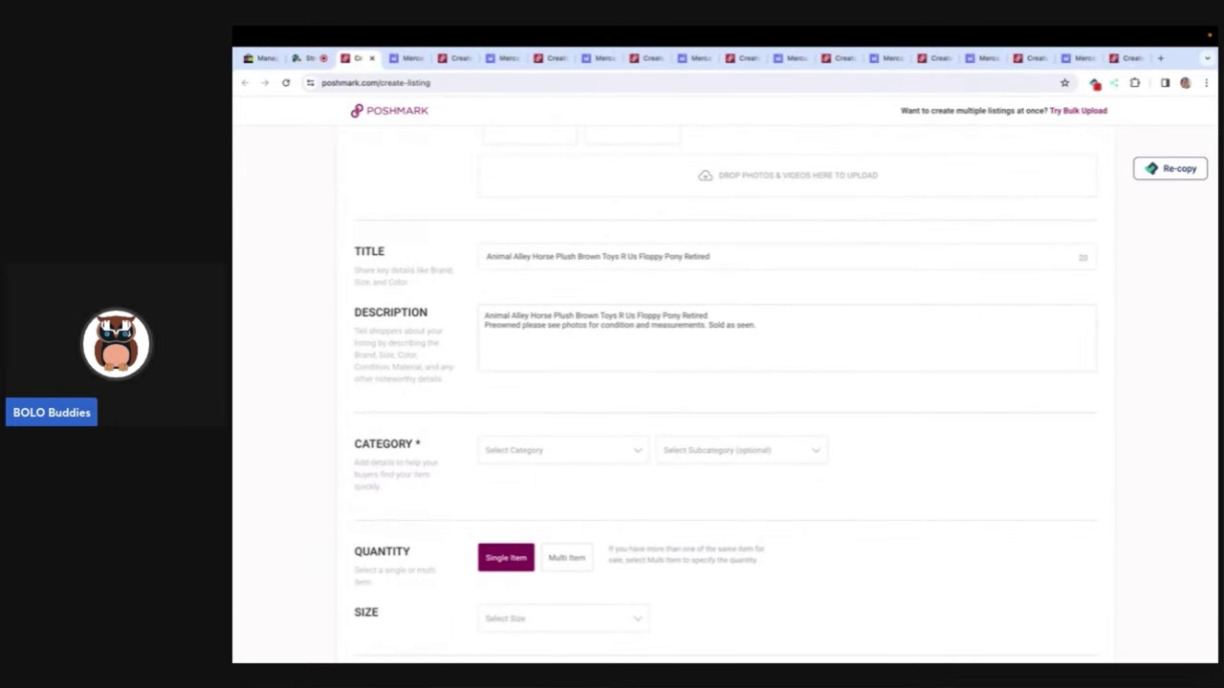
Step: Categorize the horse's Poshmark listing as Kids Toys with the subcategory Stuffed Animals
click(621, 458)
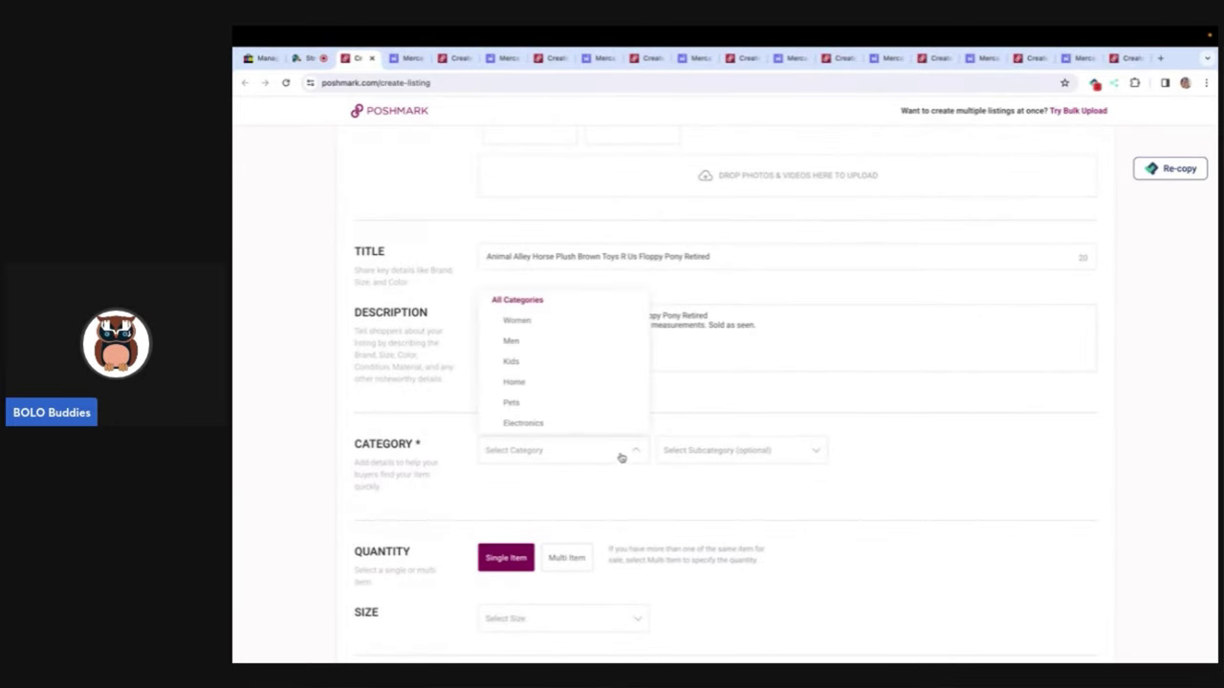
click(585, 361)
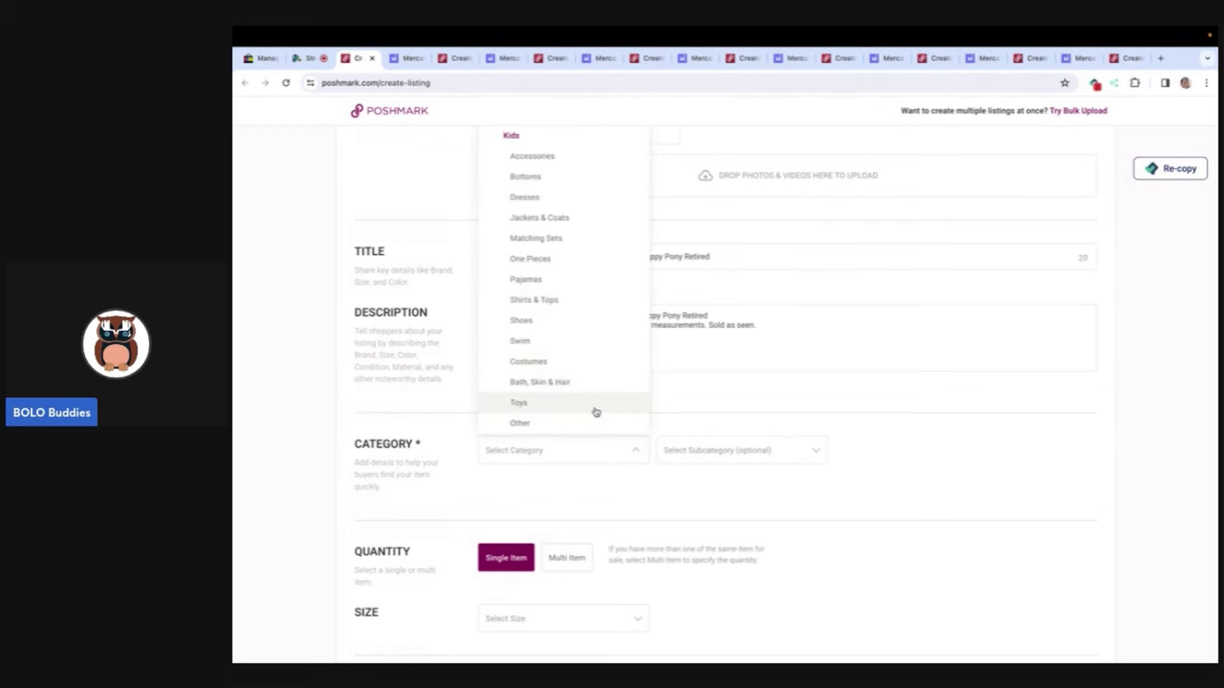
click(569, 403)
click(709, 454)
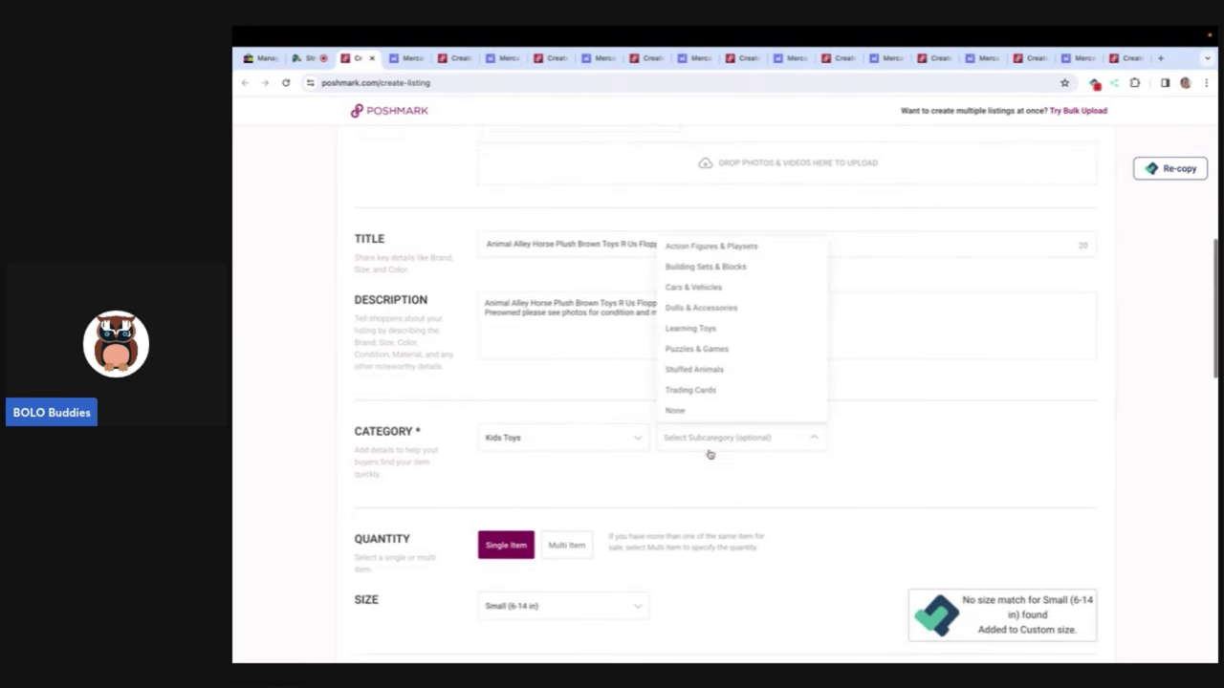
click(706, 373)
Step: Mark the horse as having no tags attached and set its Poshmark color to Brown
scroll(704, 372, down, 4)
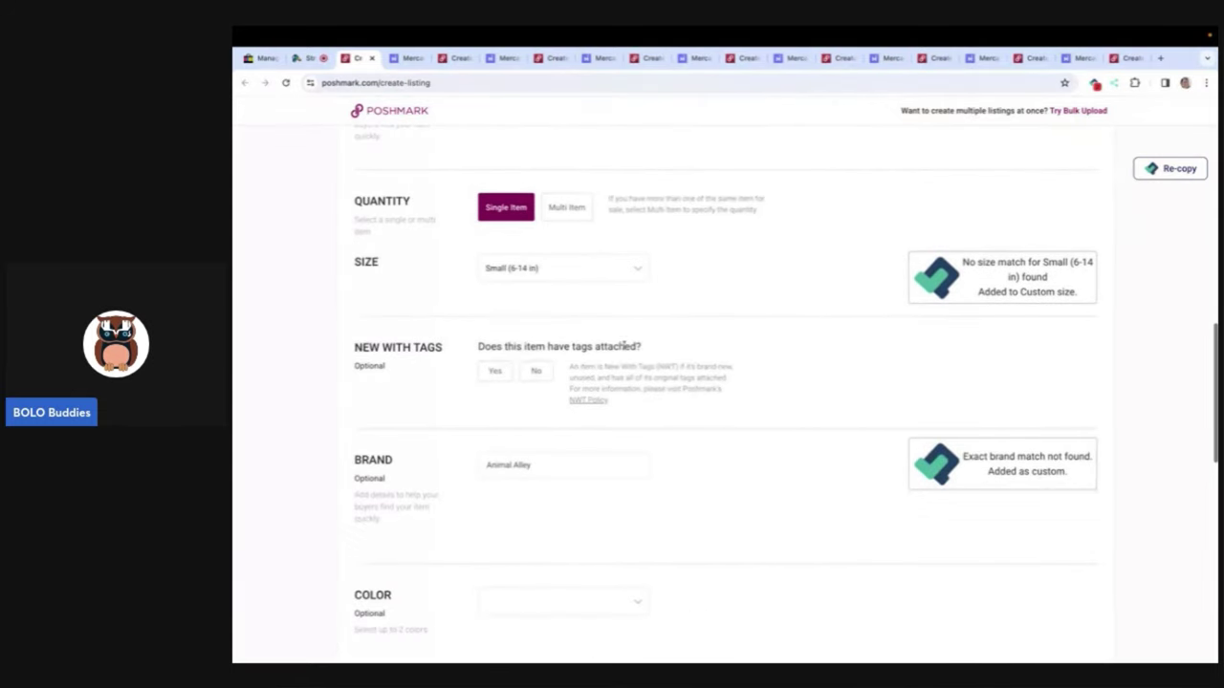
click(532, 371)
scroll(531, 371, down, 4)
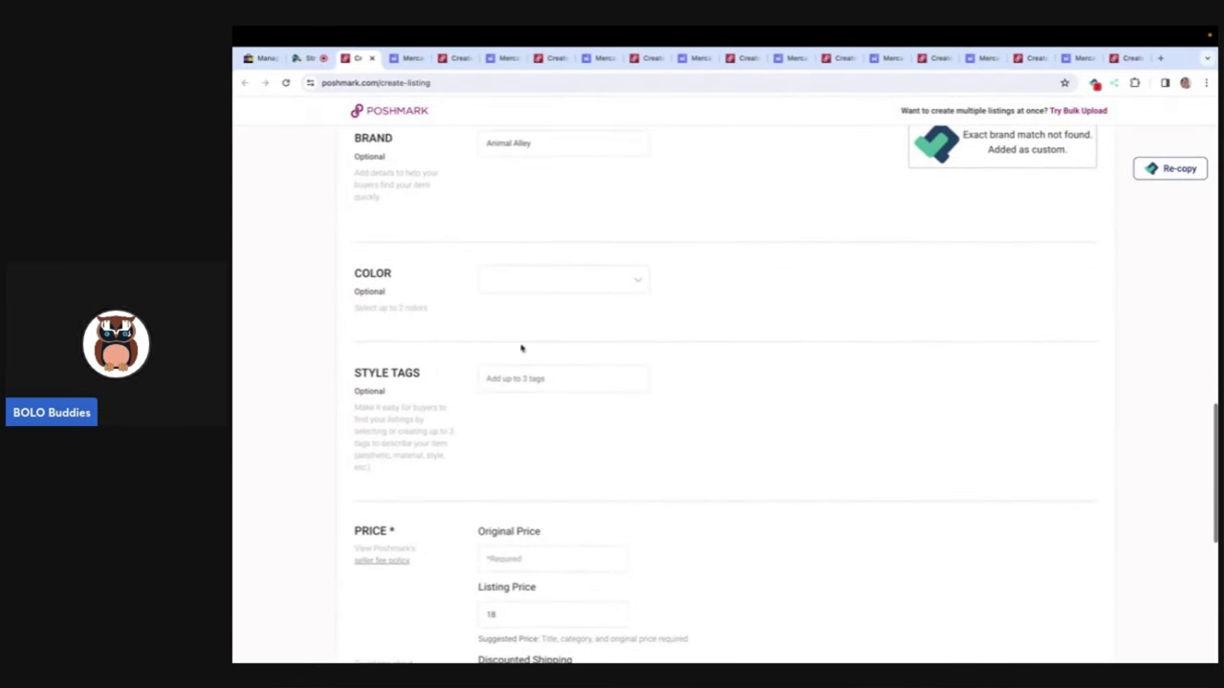
click(508, 276)
click(602, 400)
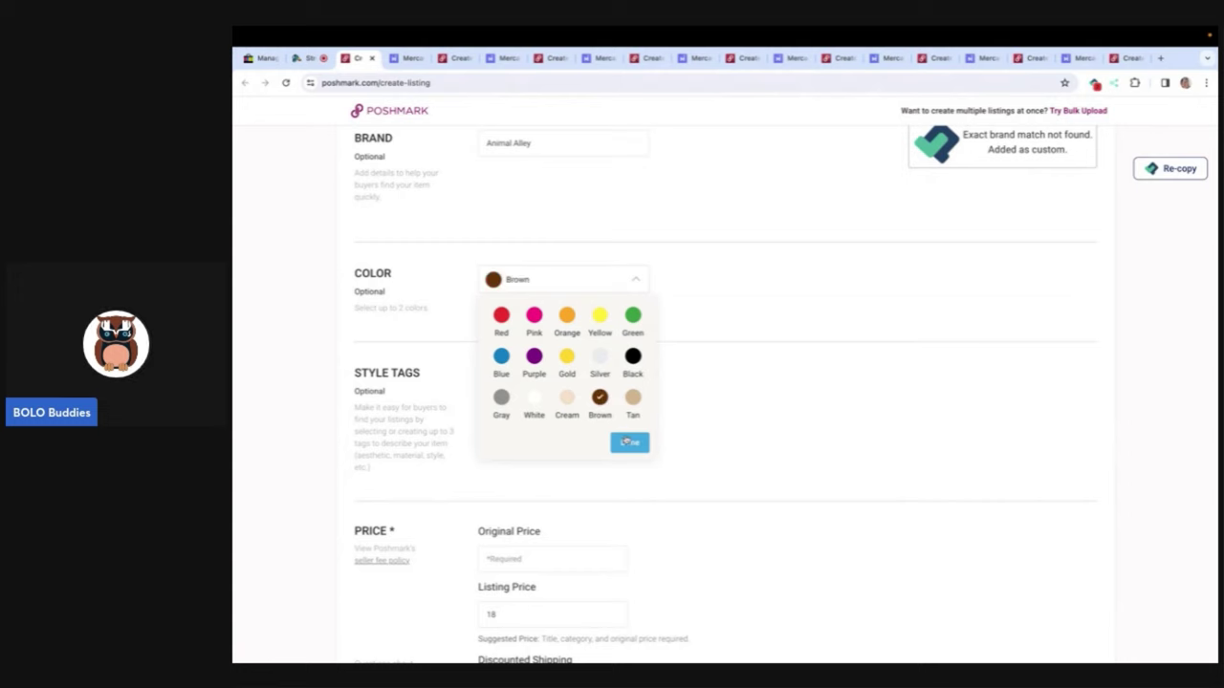
click(628, 441)
Step: Set the horse's Poshmark original price to 0 and its listing price to 25
scroll(626, 440, down, 3)
click(521, 250)
text(0)
key(Tab)
text(2)
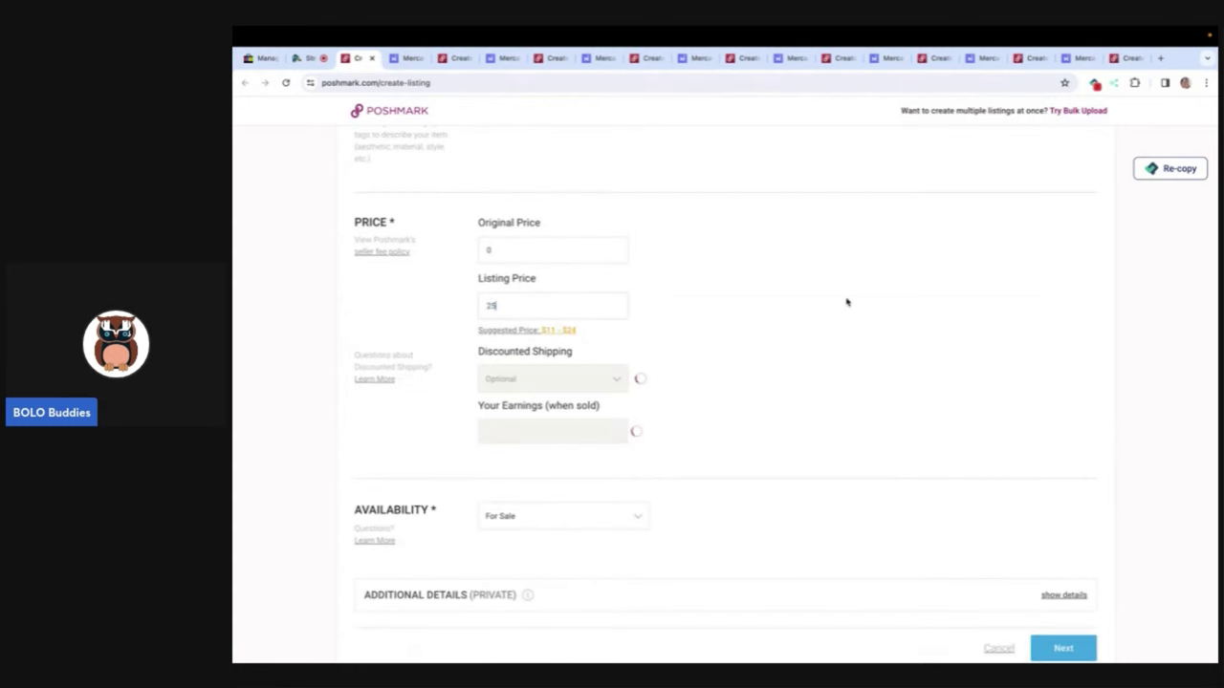
Step: Publish the horse's listing on Poshmark and close the finished page
click(1063, 649)
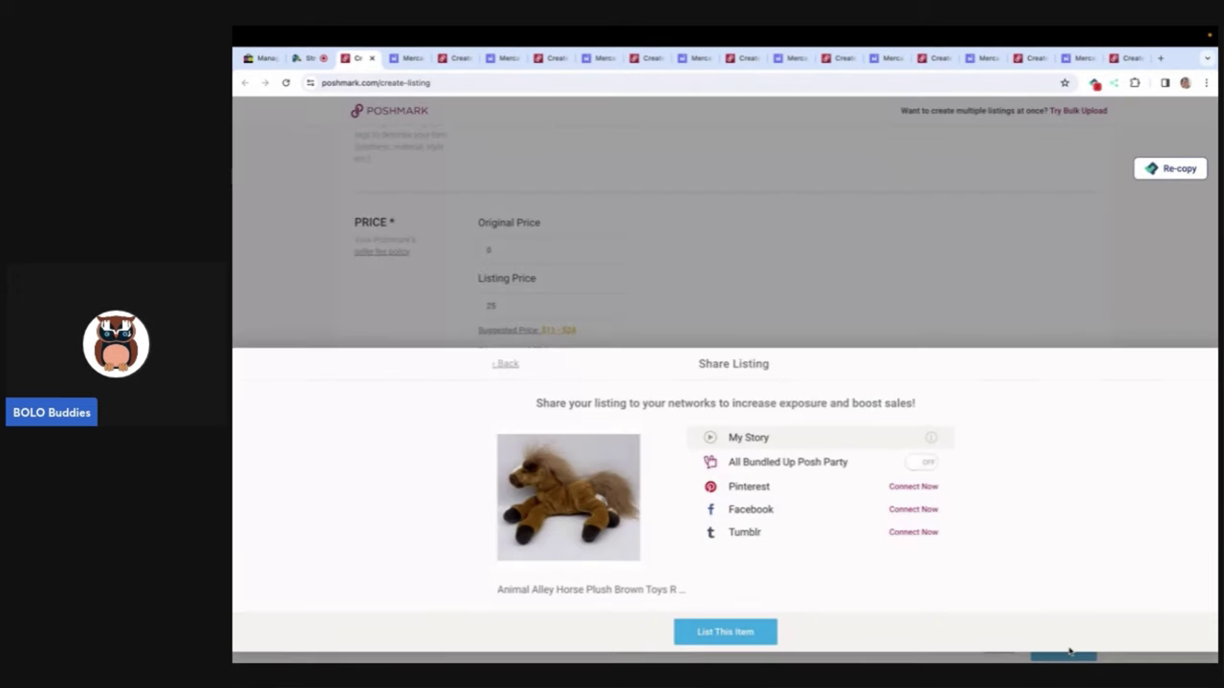
click(924, 515)
click(725, 632)
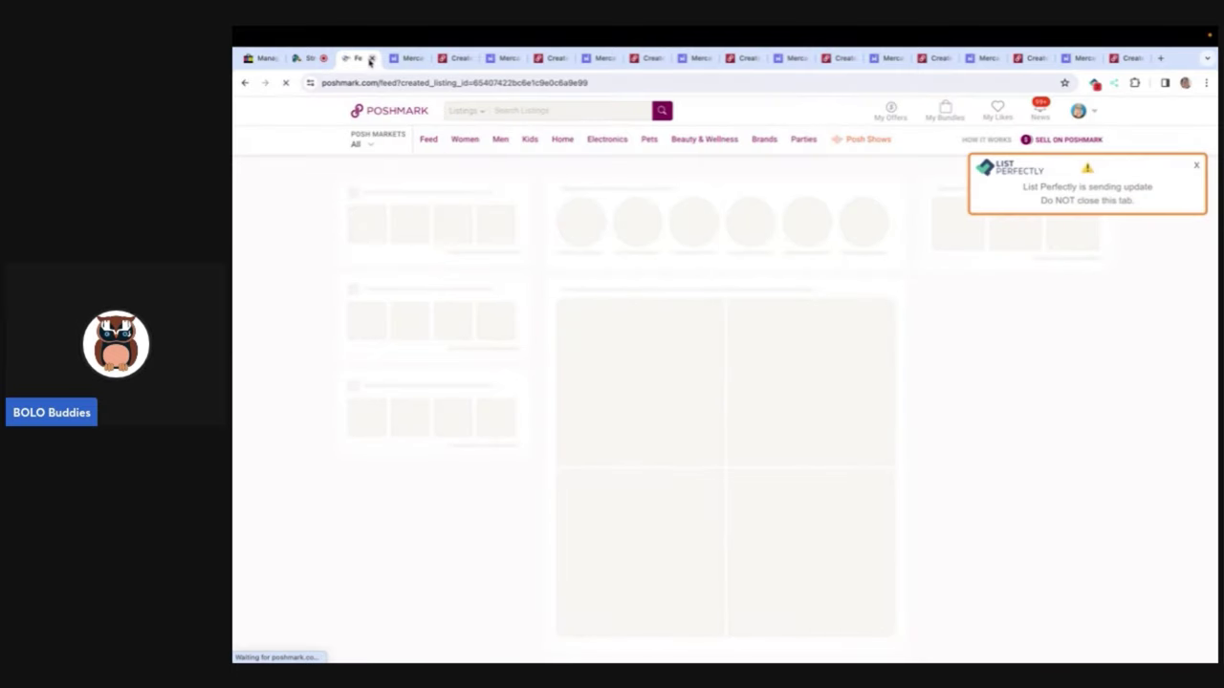
click(371, 59)
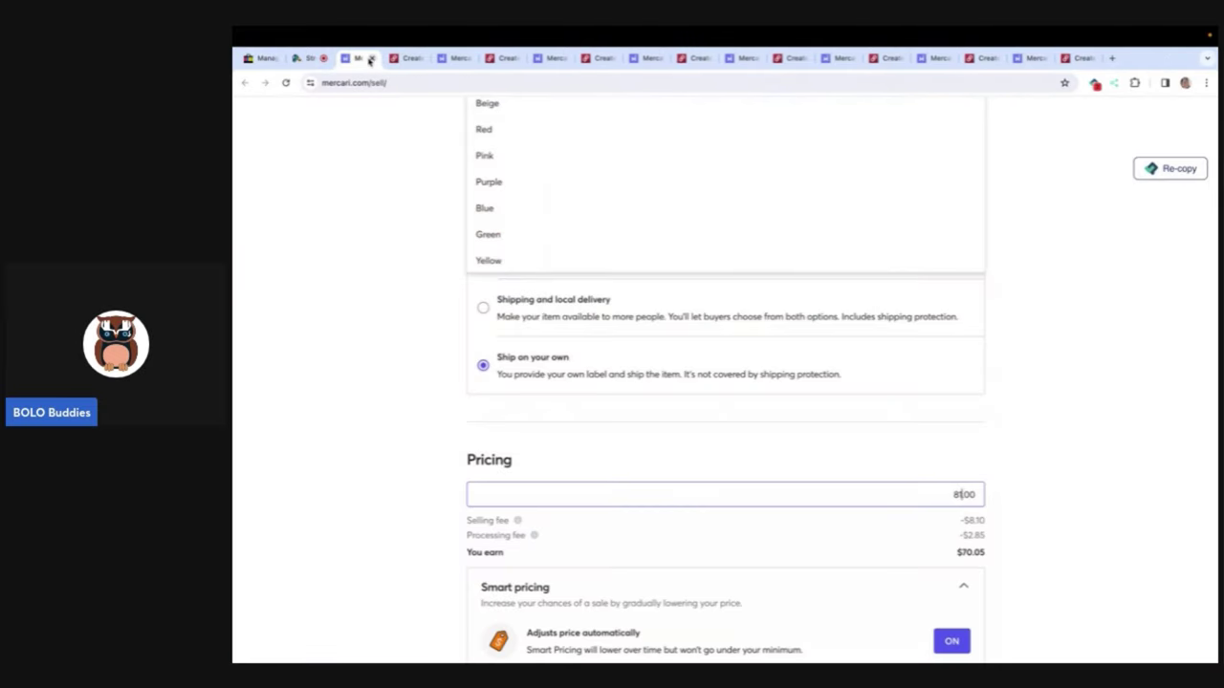
Step: Put "Sealed in original packaging" on its own line in the Jaag Time Out cat's Mercari description
scroll(459, 282, up, 15)
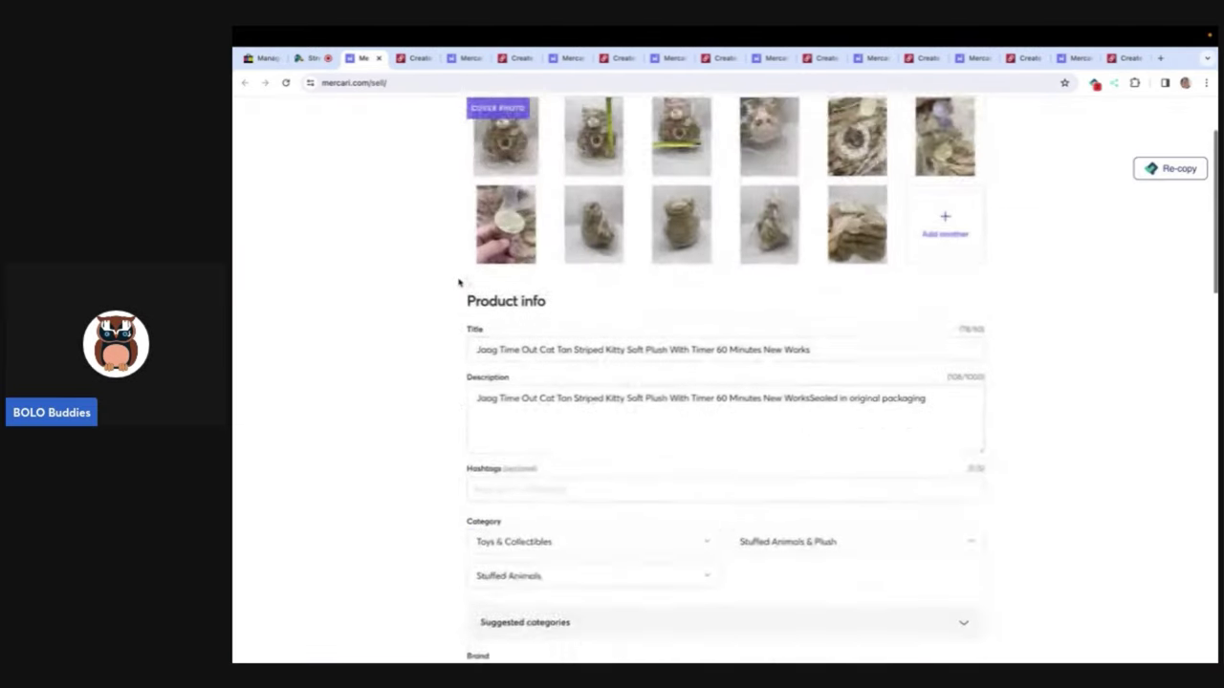
scroll(595, 464, down, 2)
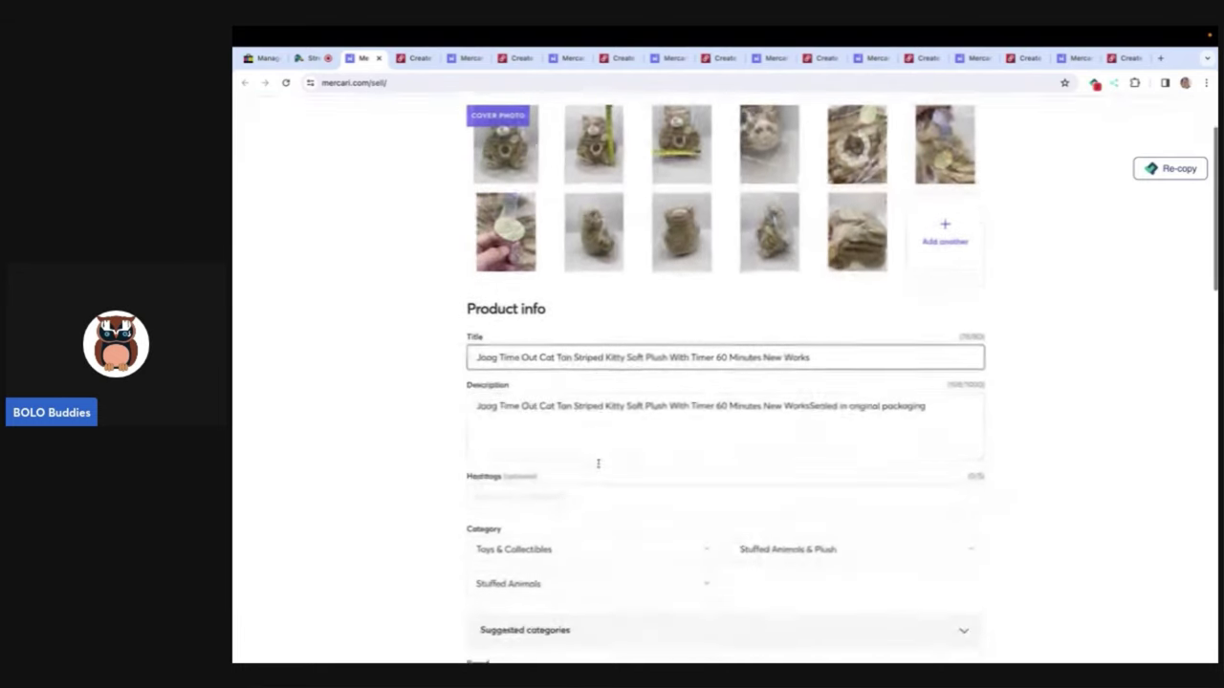
click(812, 393)
key(Return)
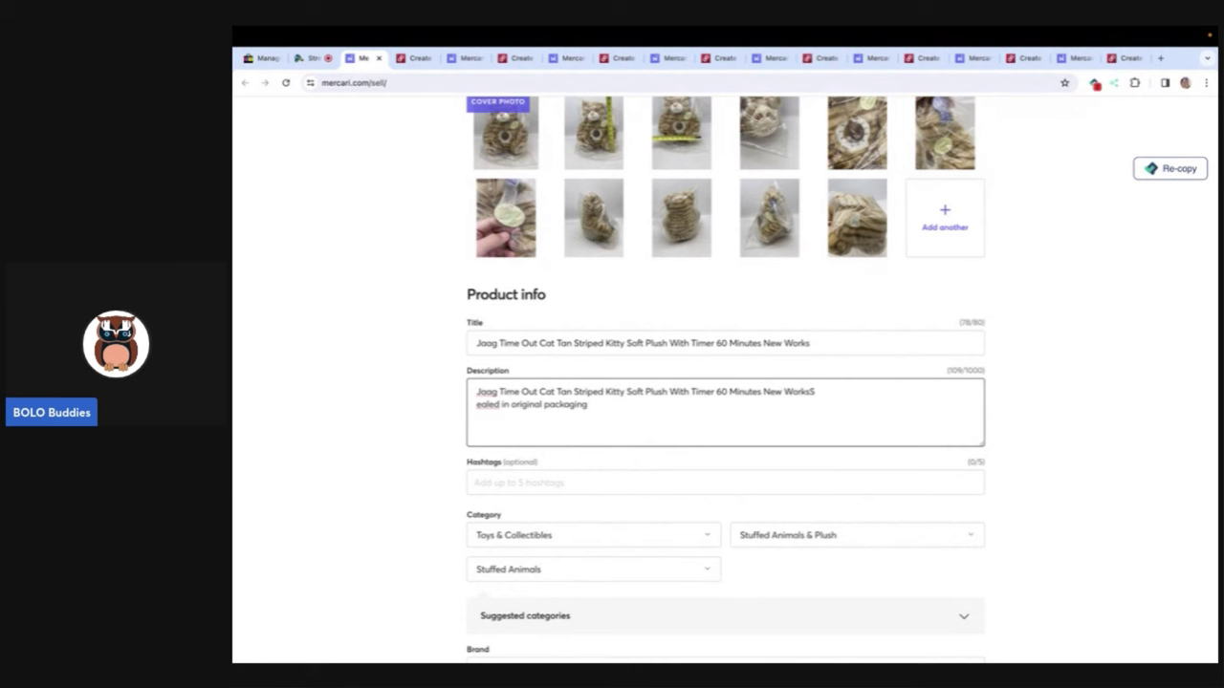
key(BackSpace)
key(Return)
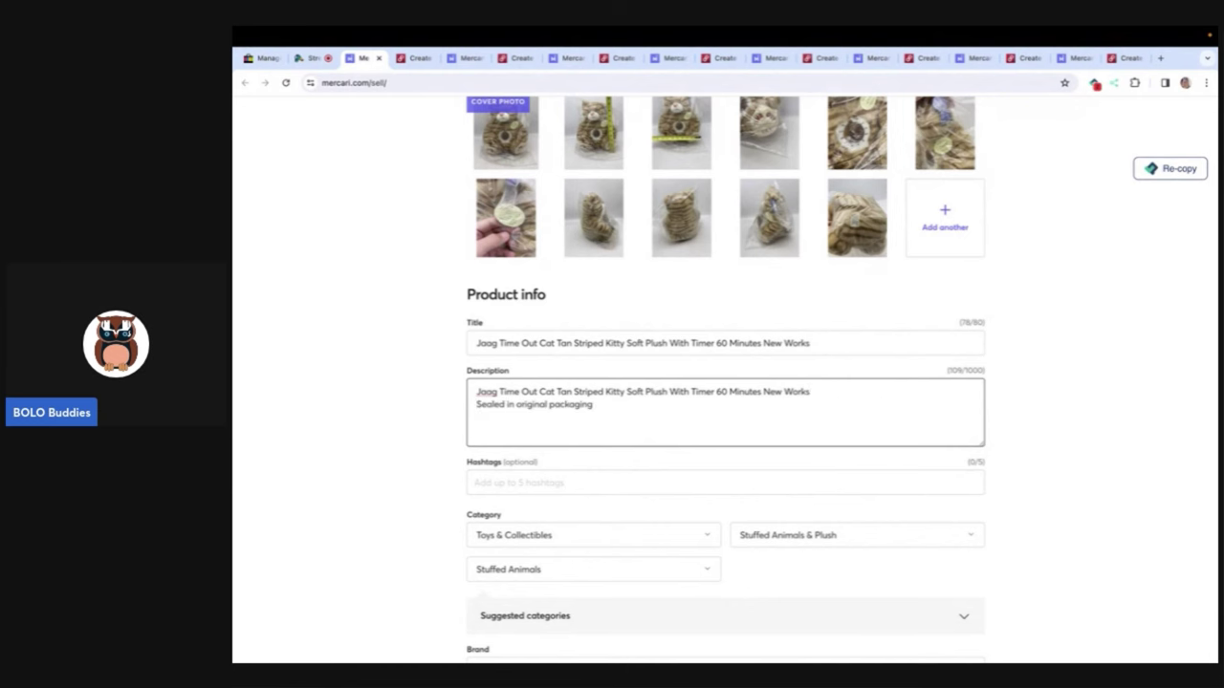
Step: Set the Jaag Time Out cat's condition to New on its Mercari form
scroll(757, 475, down, 2)
scroll(549, 411, down, 1)
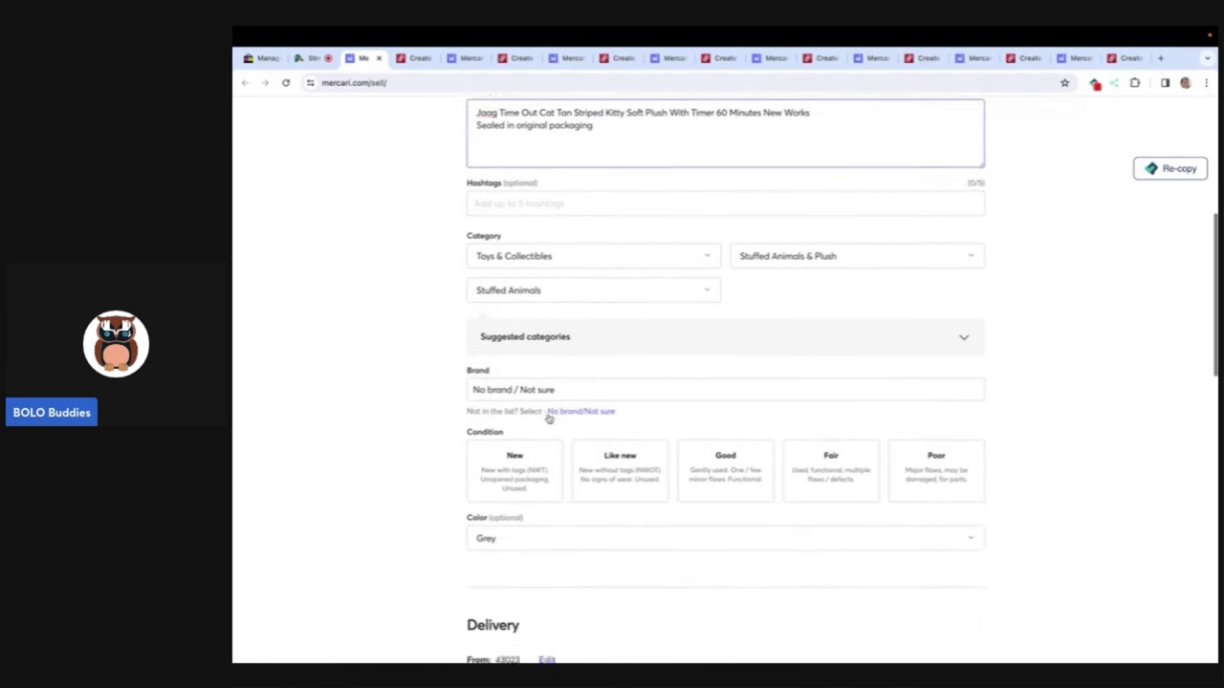
scroll(547, 418, up, 1)
click(551, 414)
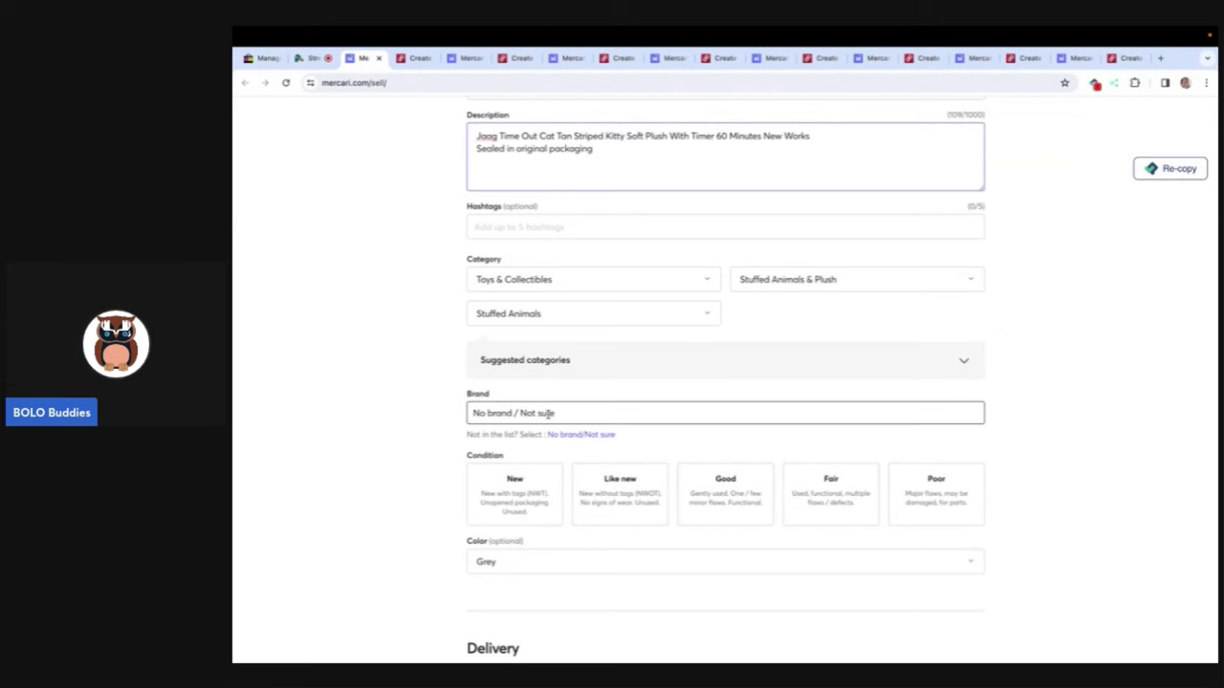
click(709, 487)
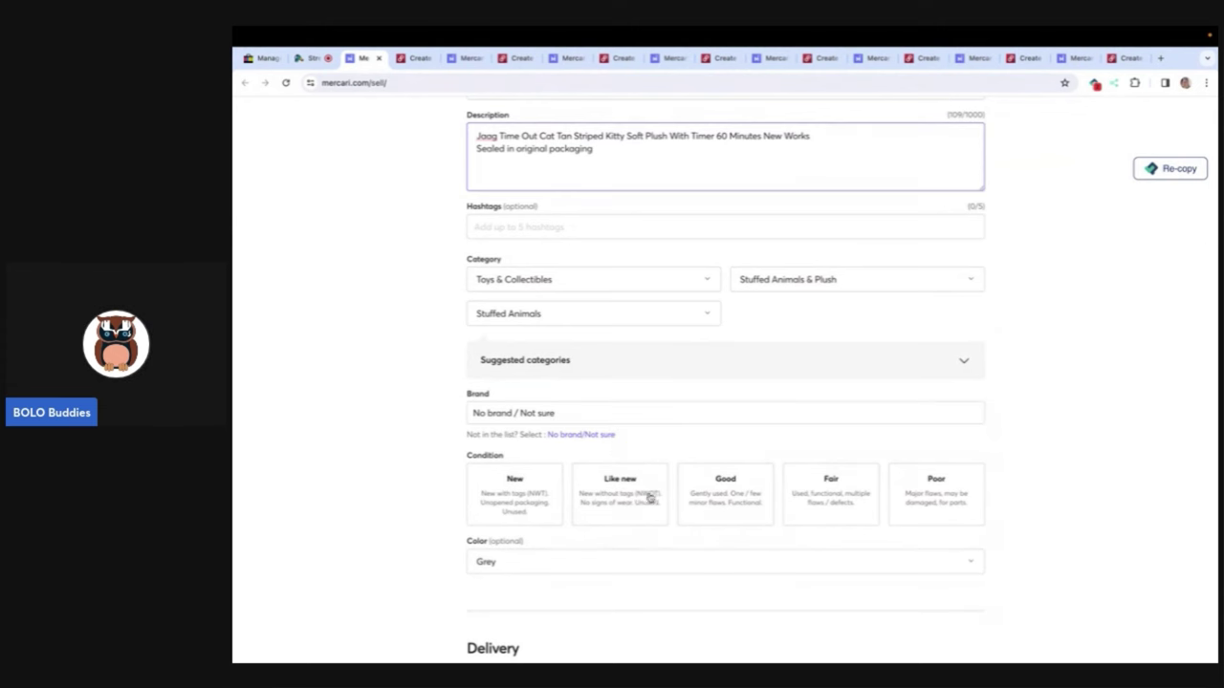
click(515, 497)
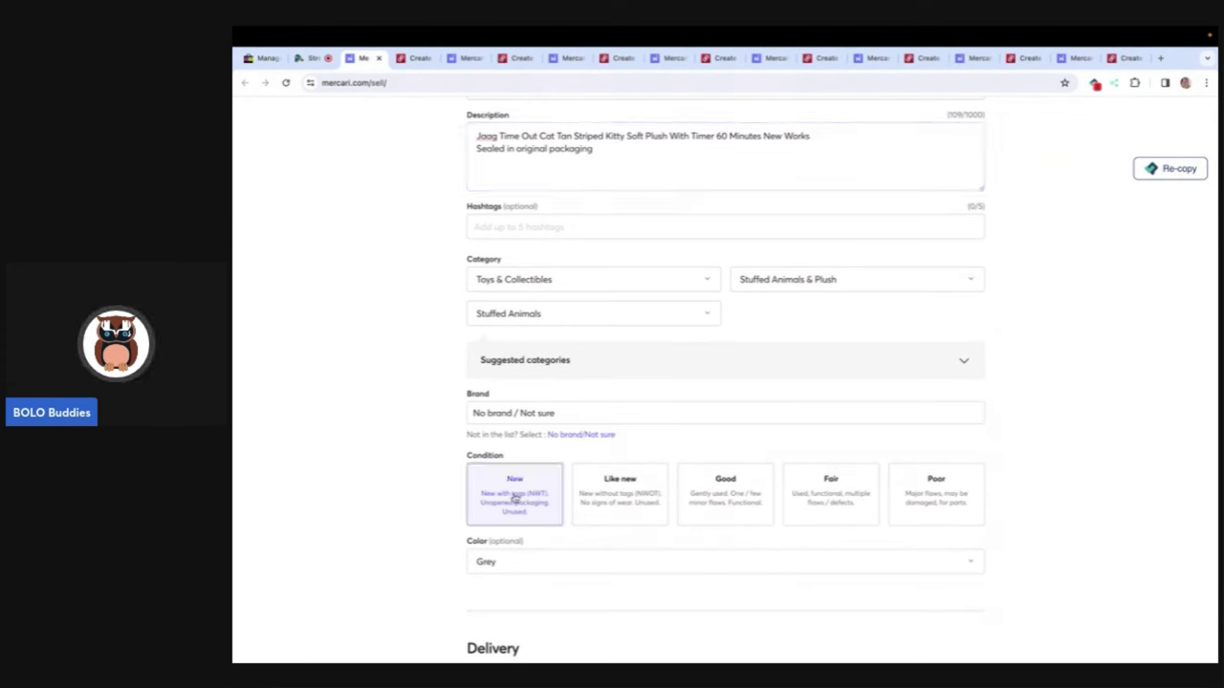
Step: Choose the color for the Jaag Time Out cat on its Mercari form
scroll(514, 497, down, 10)
scroll(513, 495, up, 2)
scroll(513, 495, up, 4)
click(532, 295)
click(507, 322)
Step: Set the Jaag cat's Mercari price to 100 and turn off its automatic Smart Pricing adjustment
scroll(510, 322, down, 4)
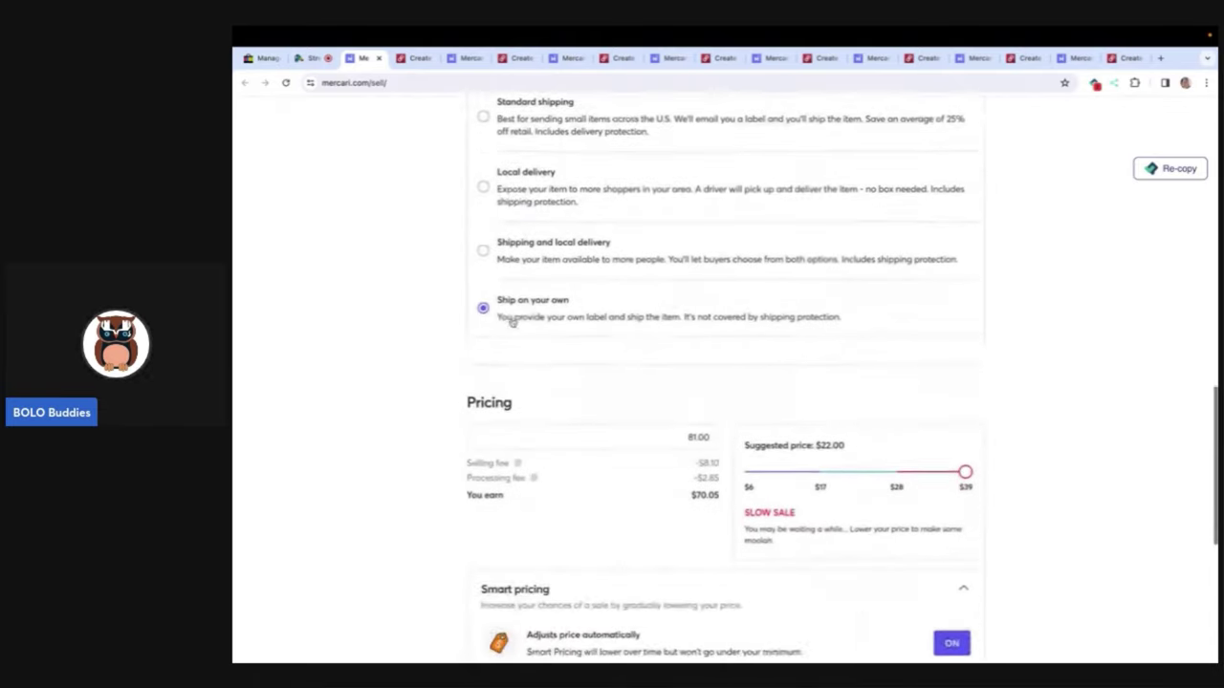
click(666, 338)
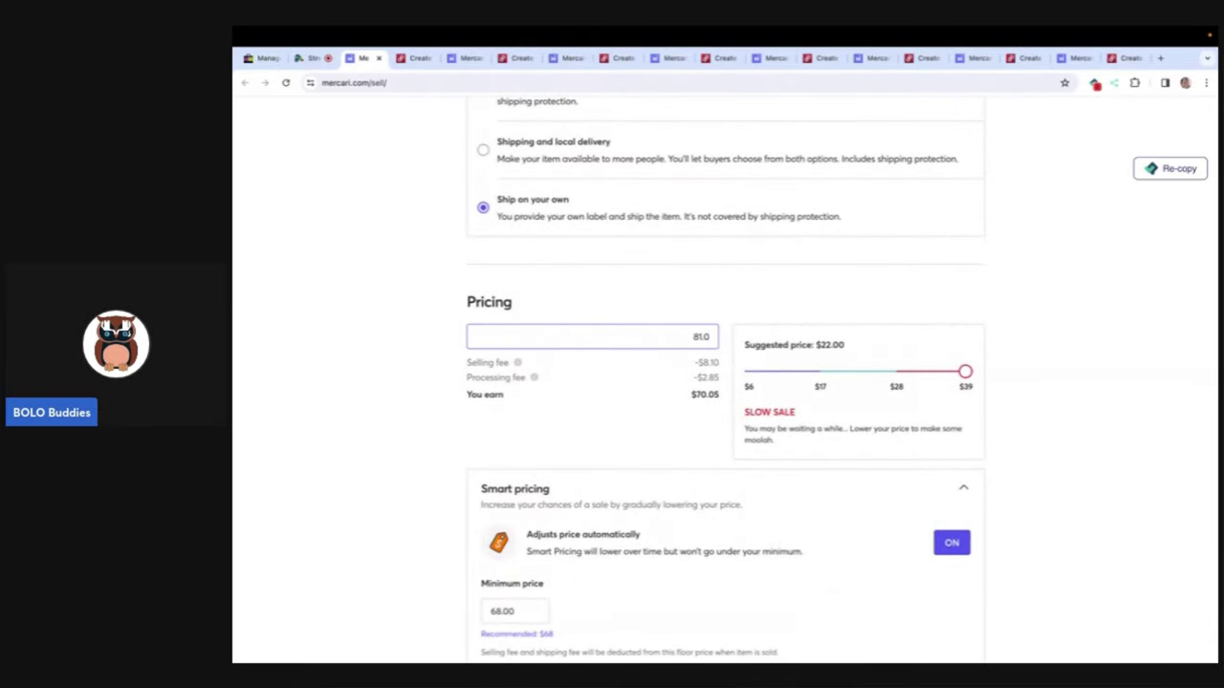
key(BackSpace)
text(1)
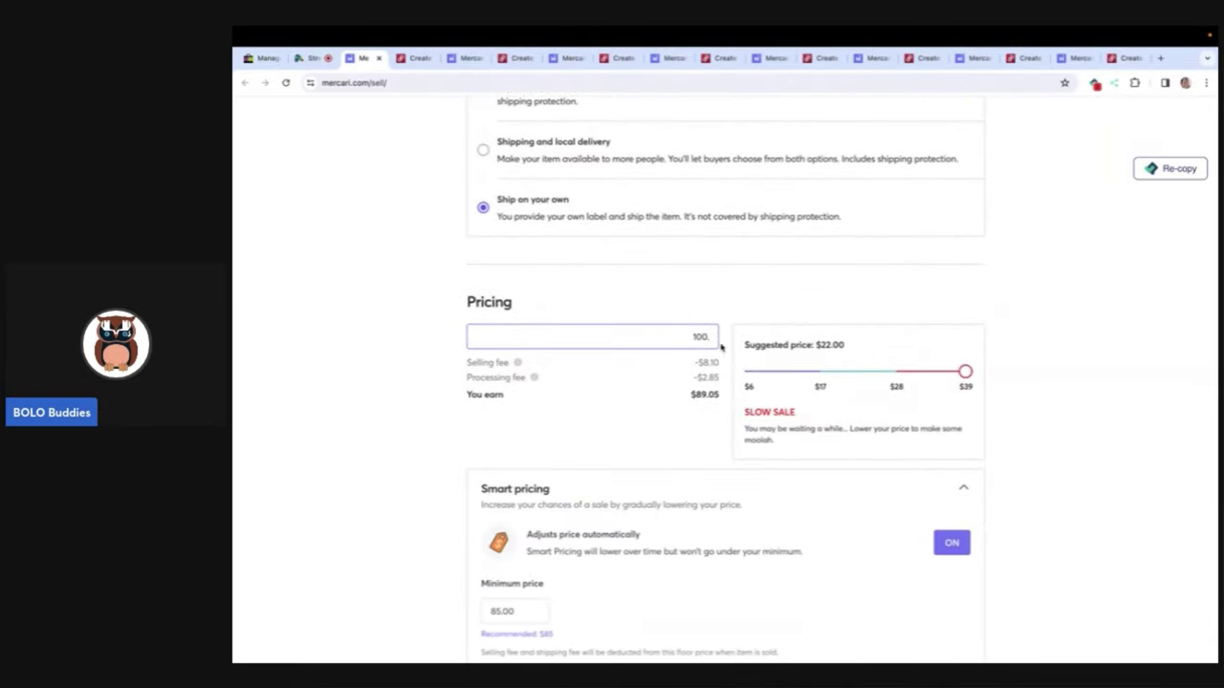
click(932, 547)
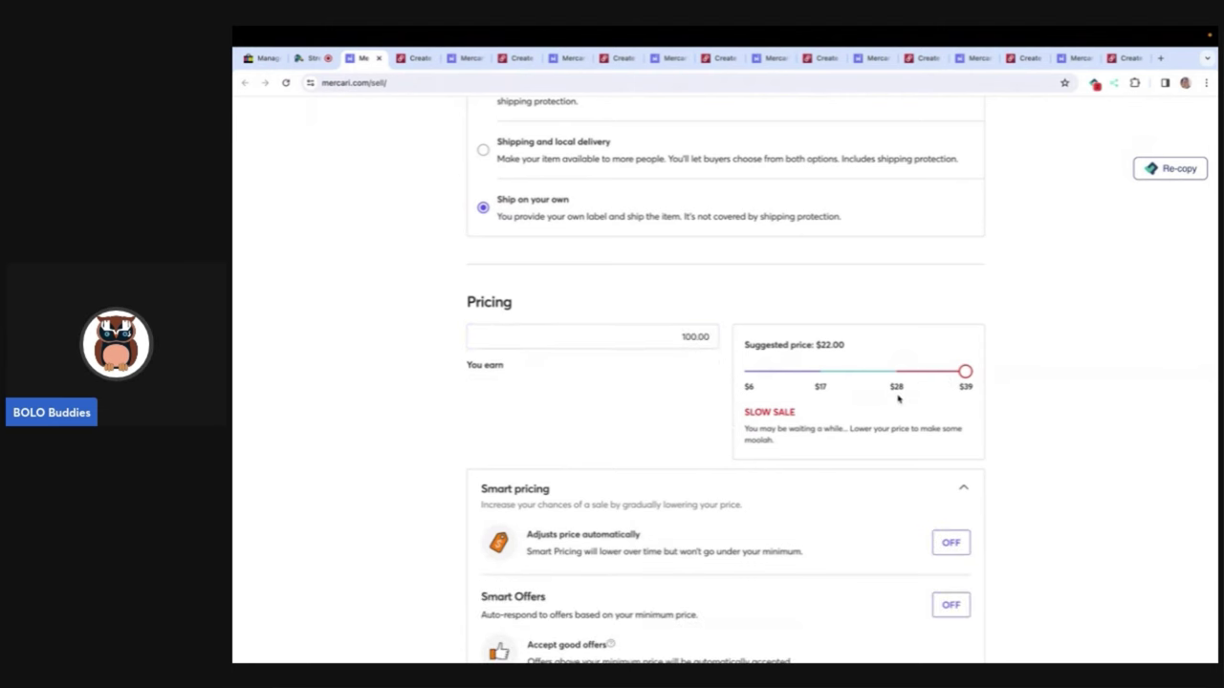
Step: Publish the Jaag cat's listing on Mercari and close the finished page
scroll(851, 359, down, 3)
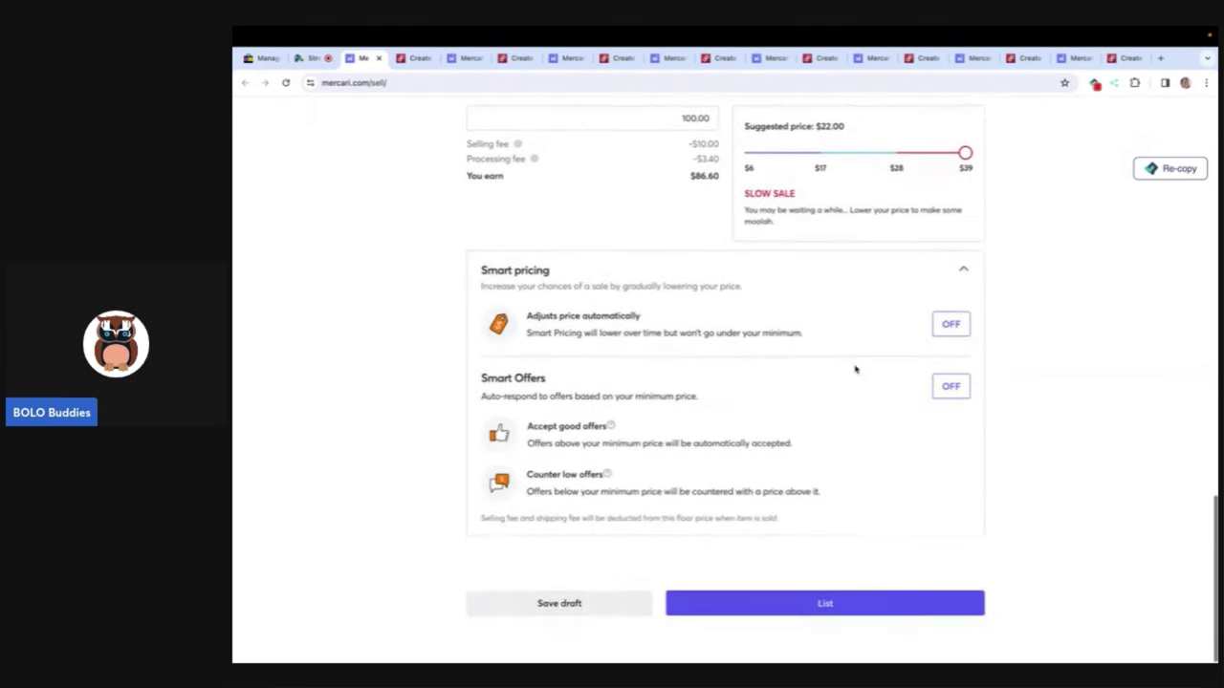
click(836, 610)
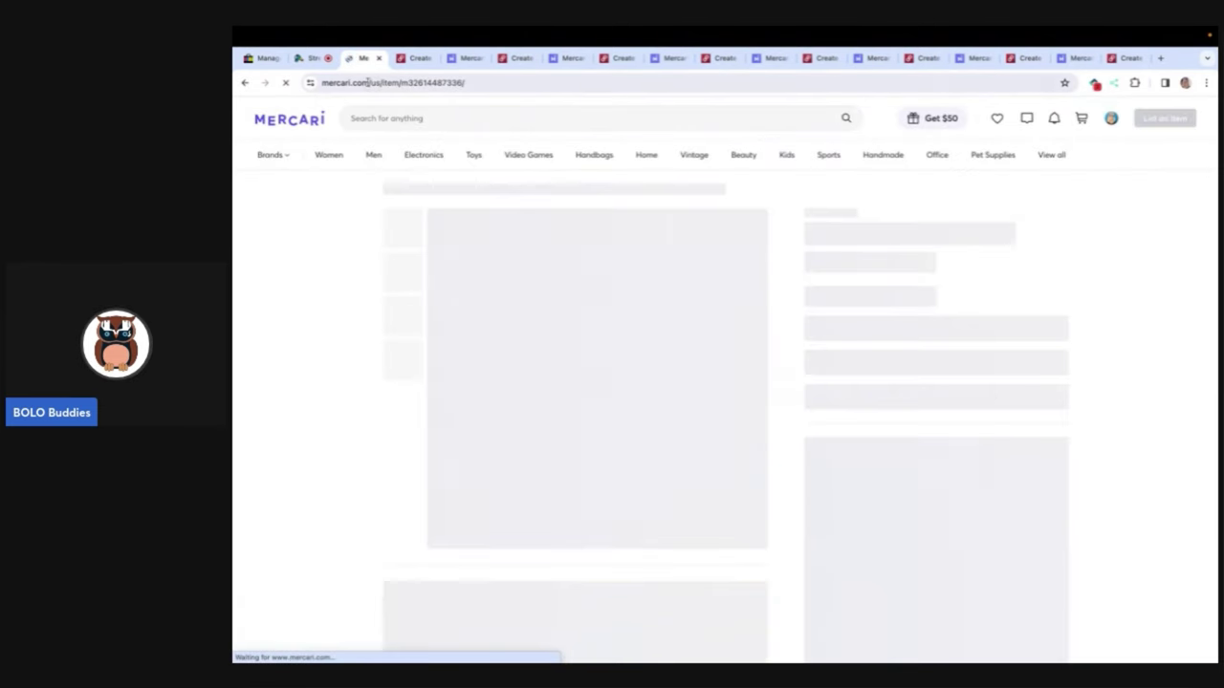
click(379, 59)
Step: Put "Sealed in original packaging" on its own line in the Jaag cat's Poshmark description
scroll(490, 334, down, 5)
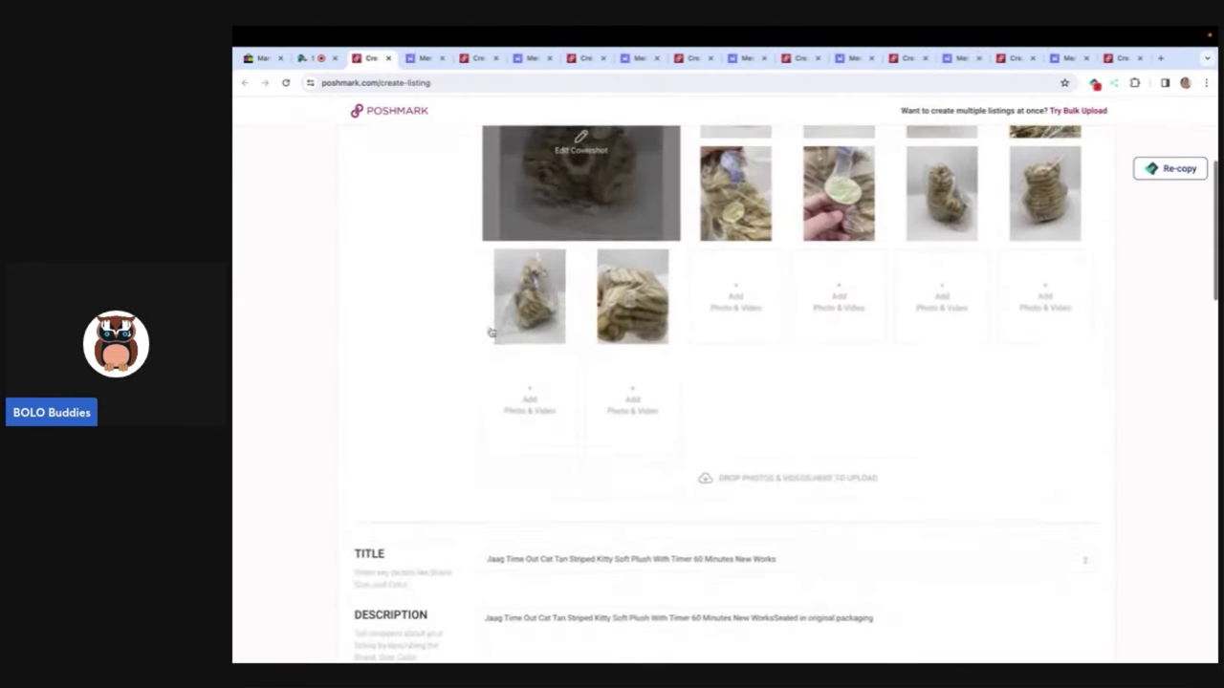
scroll(491, 334, down, 3)
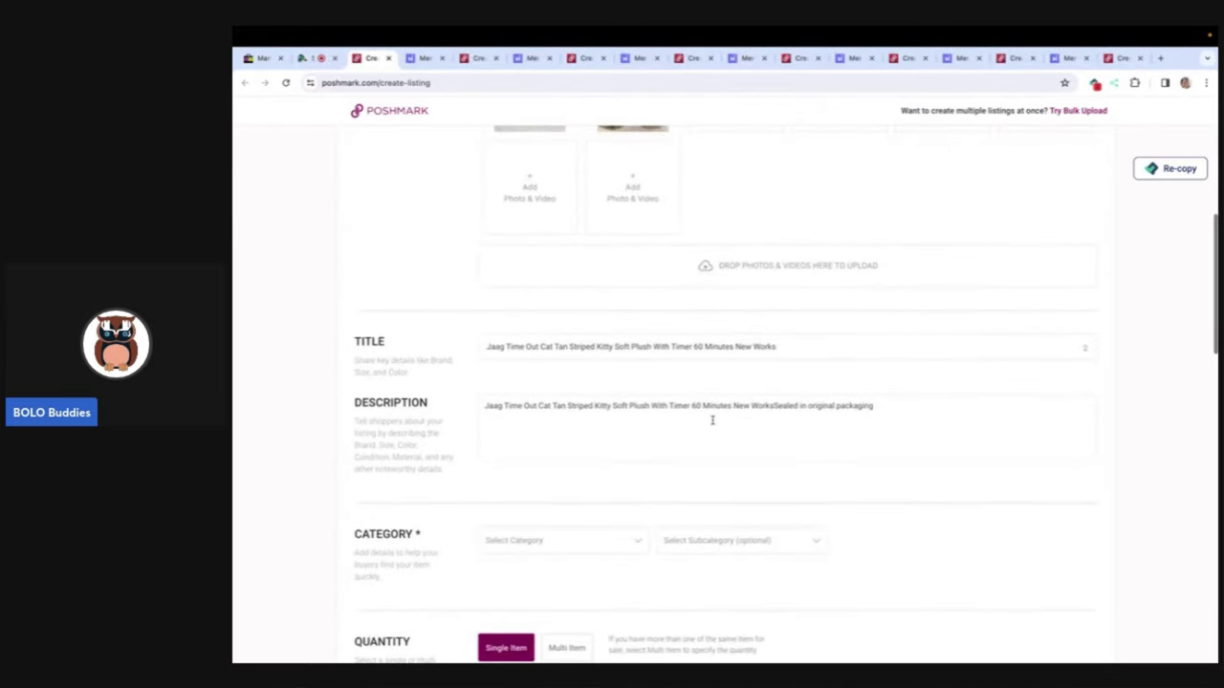
click(775, 406)
key(Return)
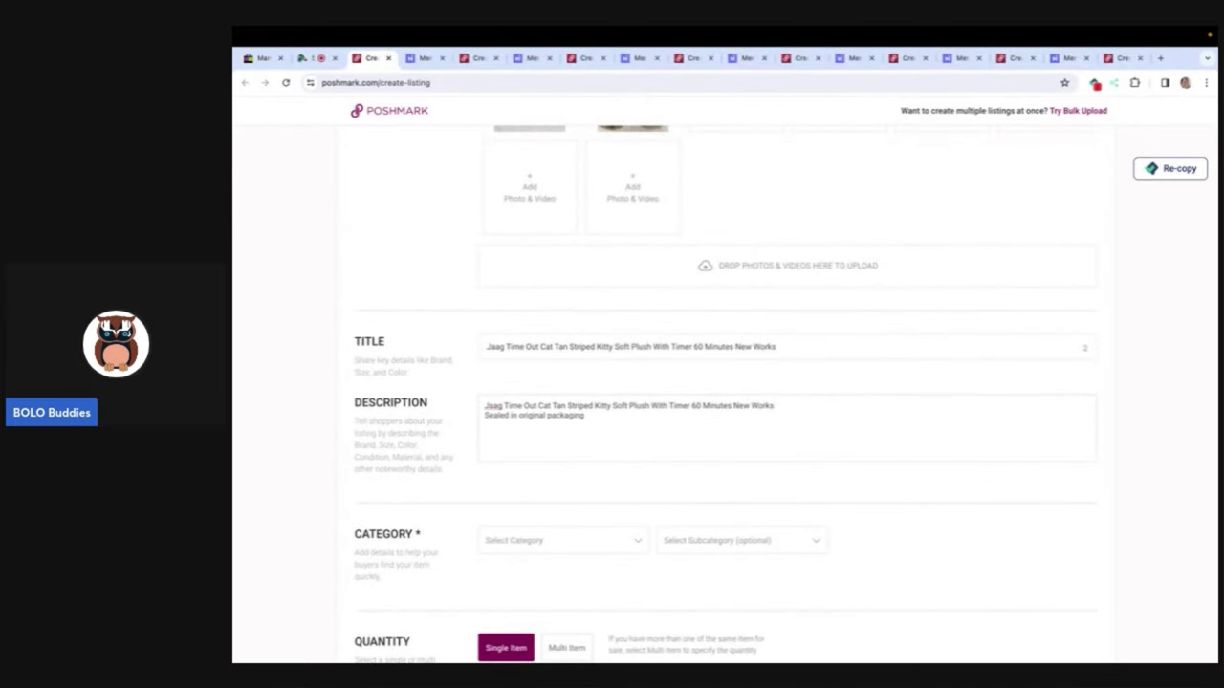
Step: Categorize the Jaag cat's Poshmark listing as Kids Toys with the Stuffed Animals subcategory
scroll(773, 404, down, 5)
click(639, 312)
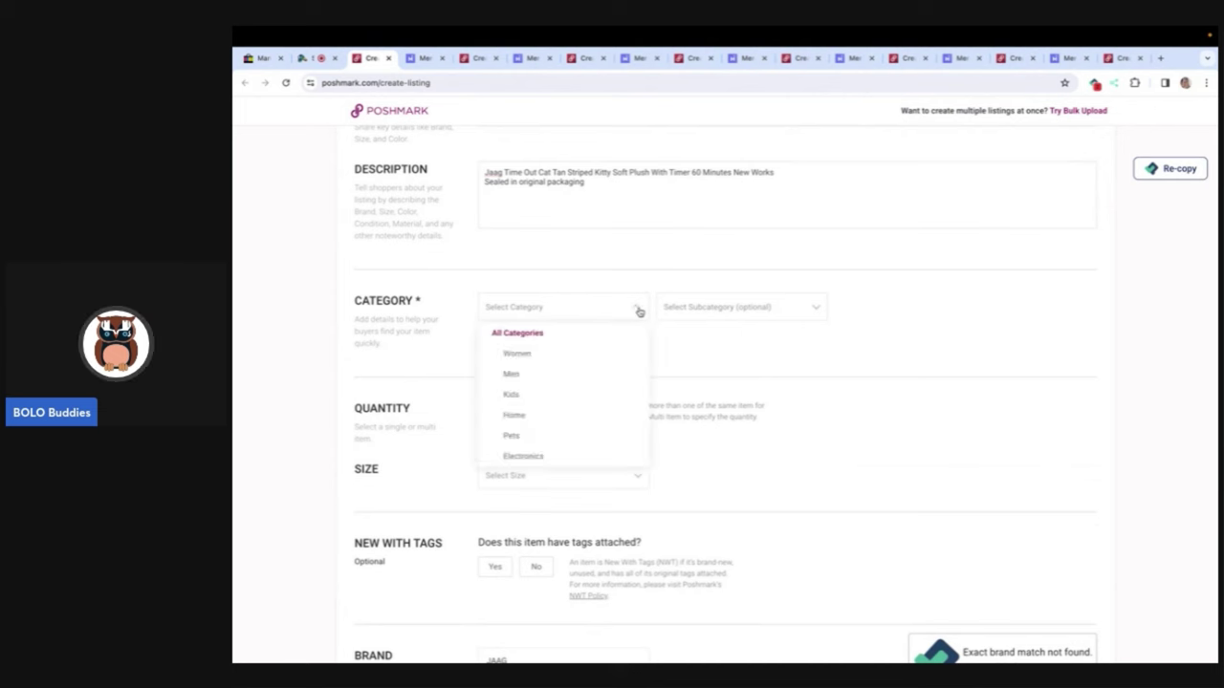
click(592, 404)
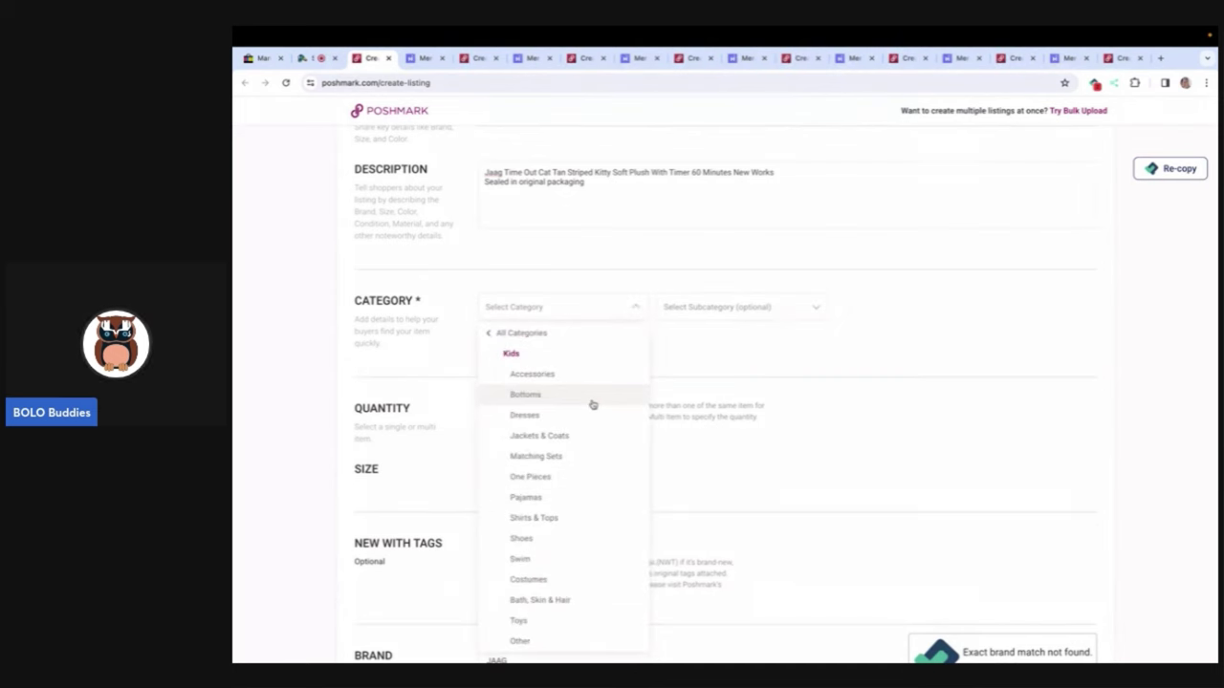
click(591, 318)
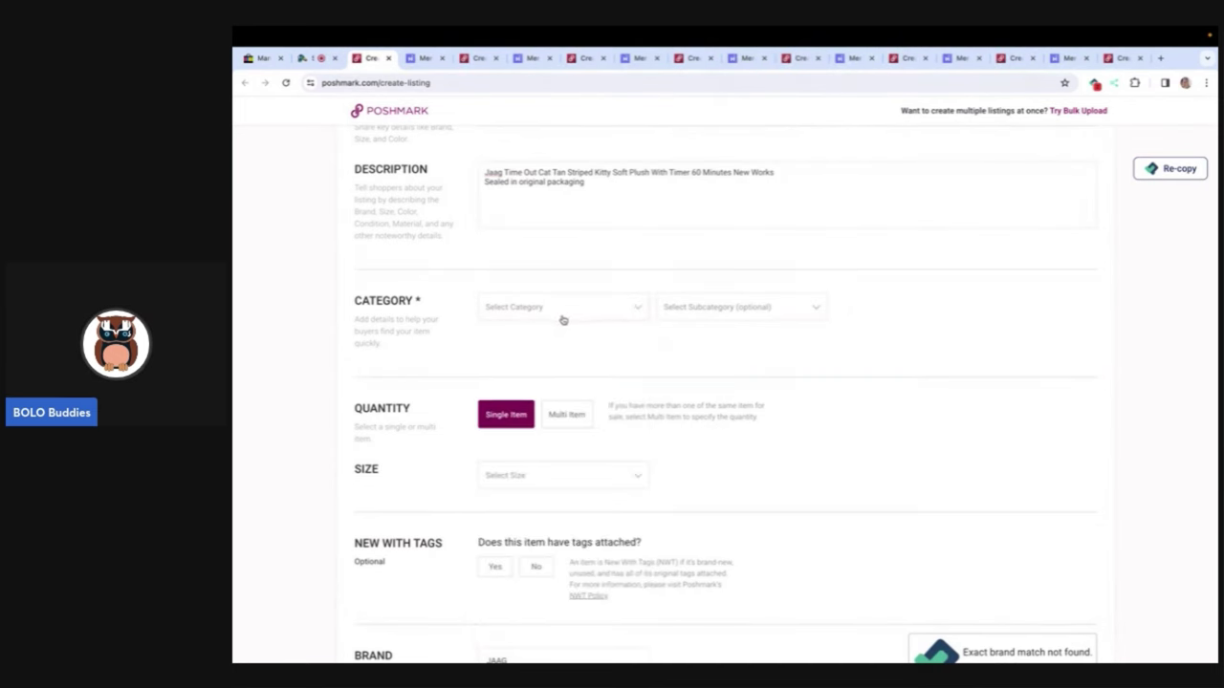
click(555, 314)
click(504, 337)
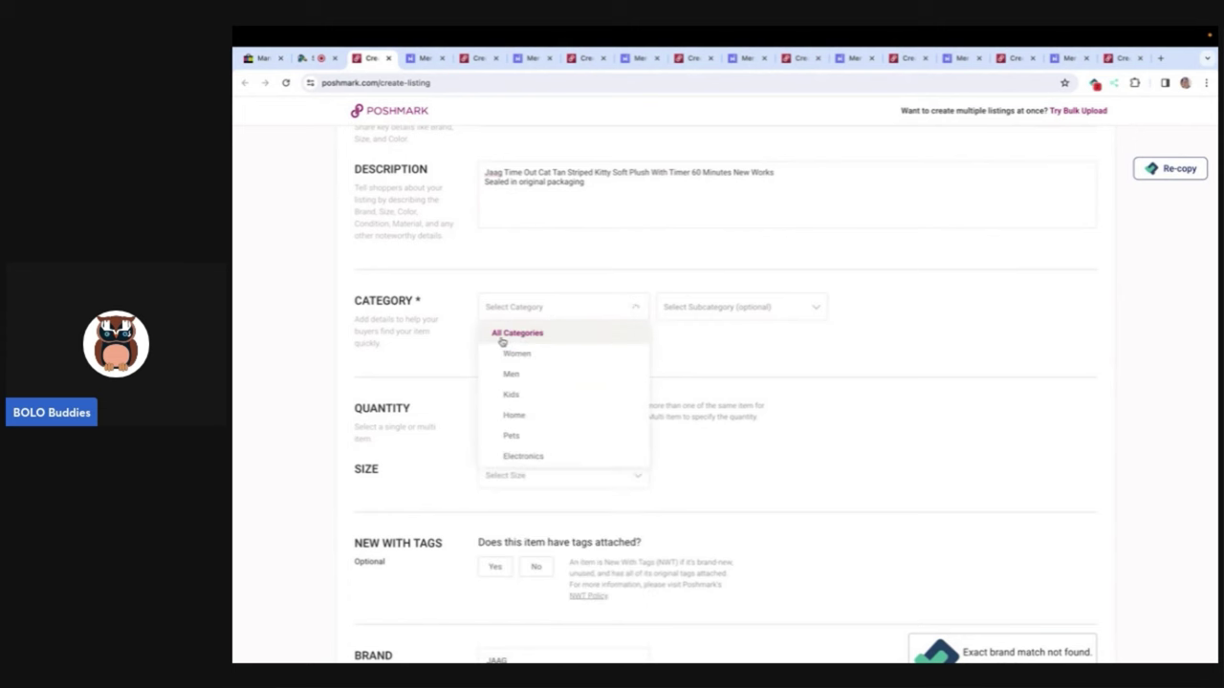
click(527, 400)
scroll(553, 588, down, 1)
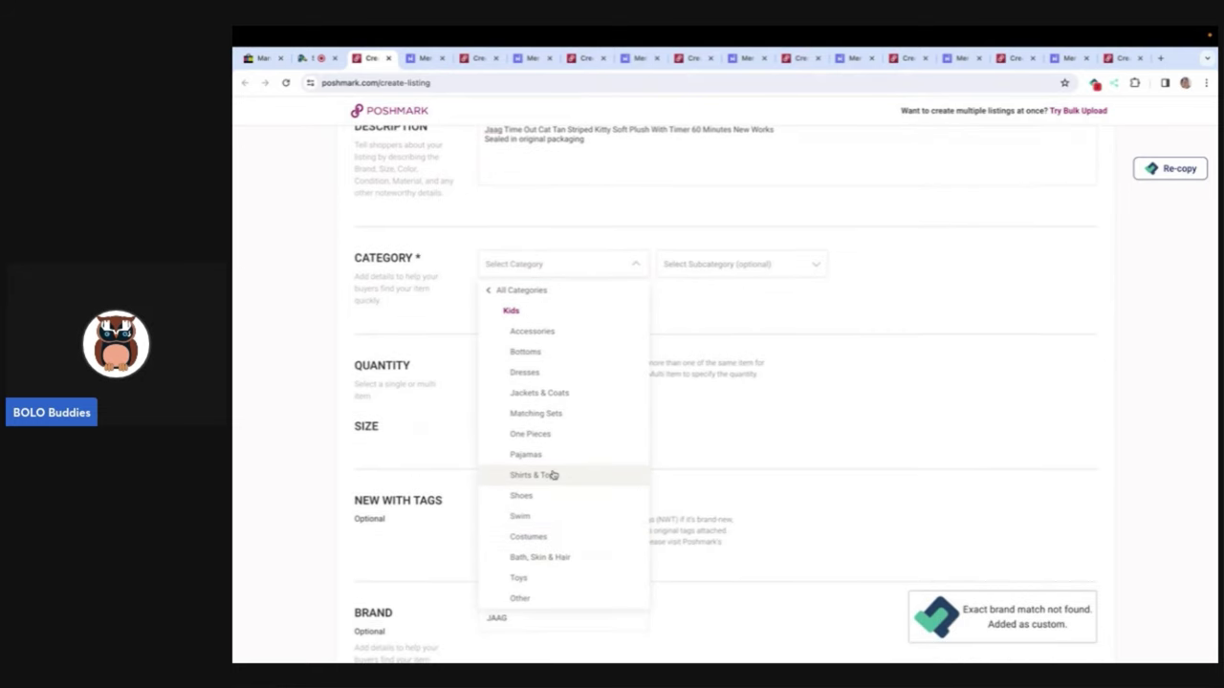
click(544, 576)
click(740, 266)
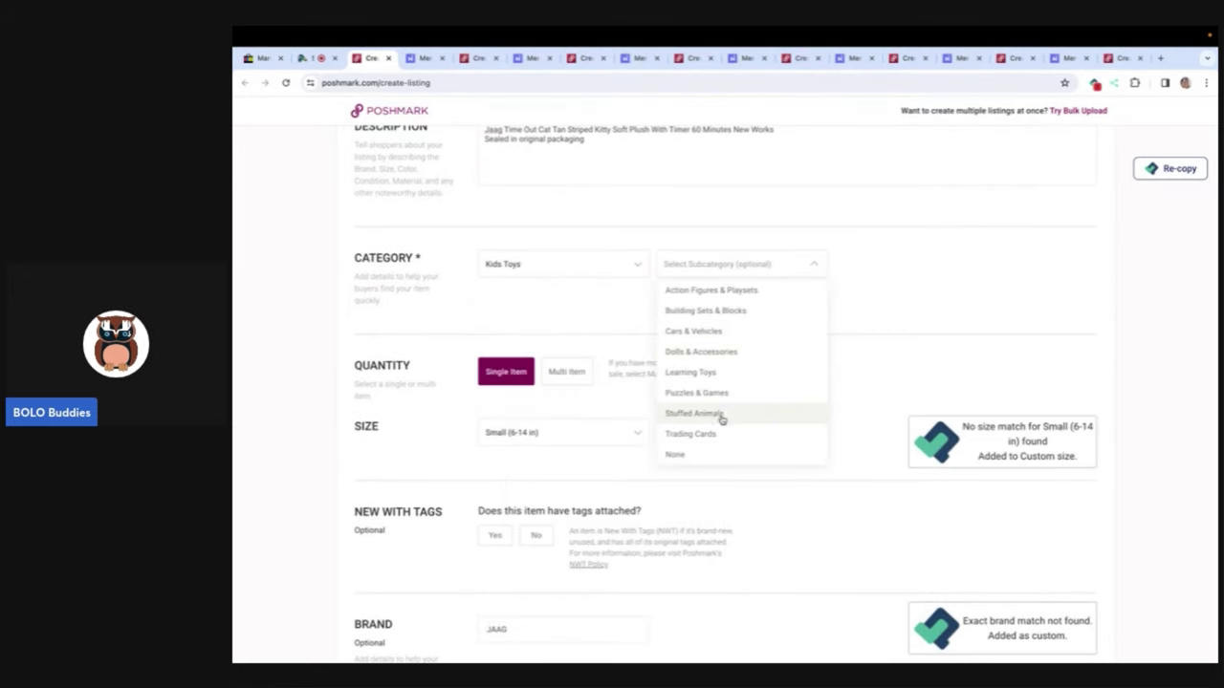
click(719, 415)
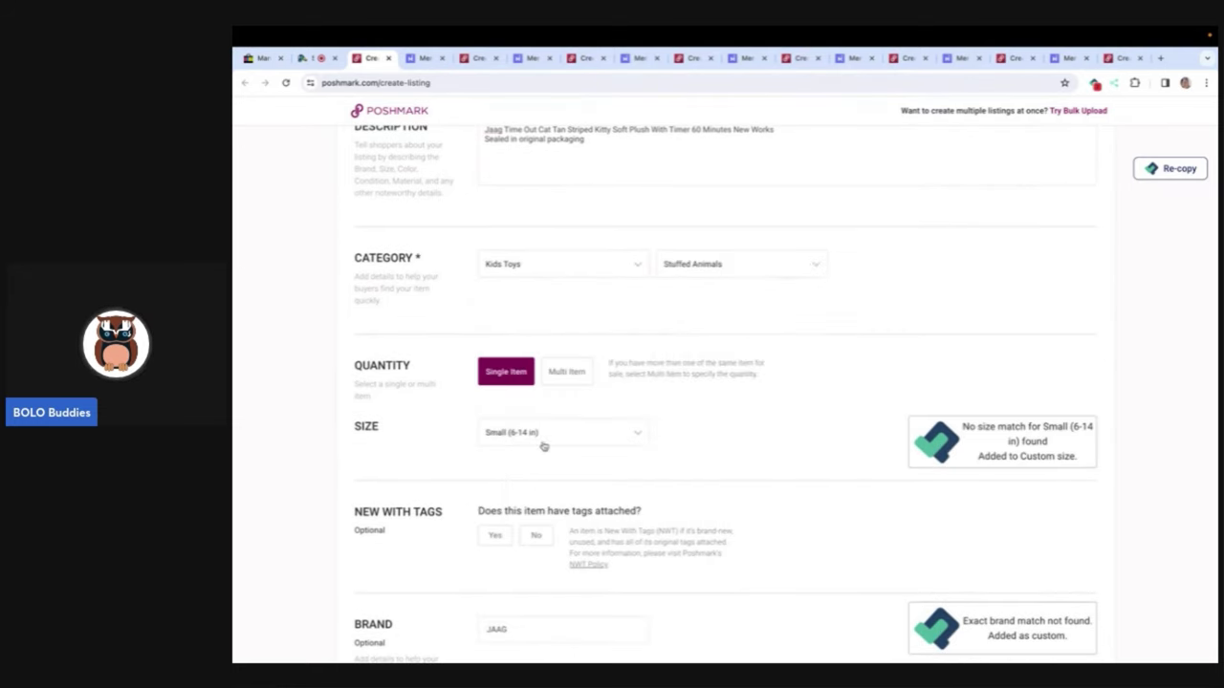
Step: Mark the Jaag cat as having tags attached and set its Poshmark listing price to 100
click(496, 536)
scroll(504, 540, down, 6)
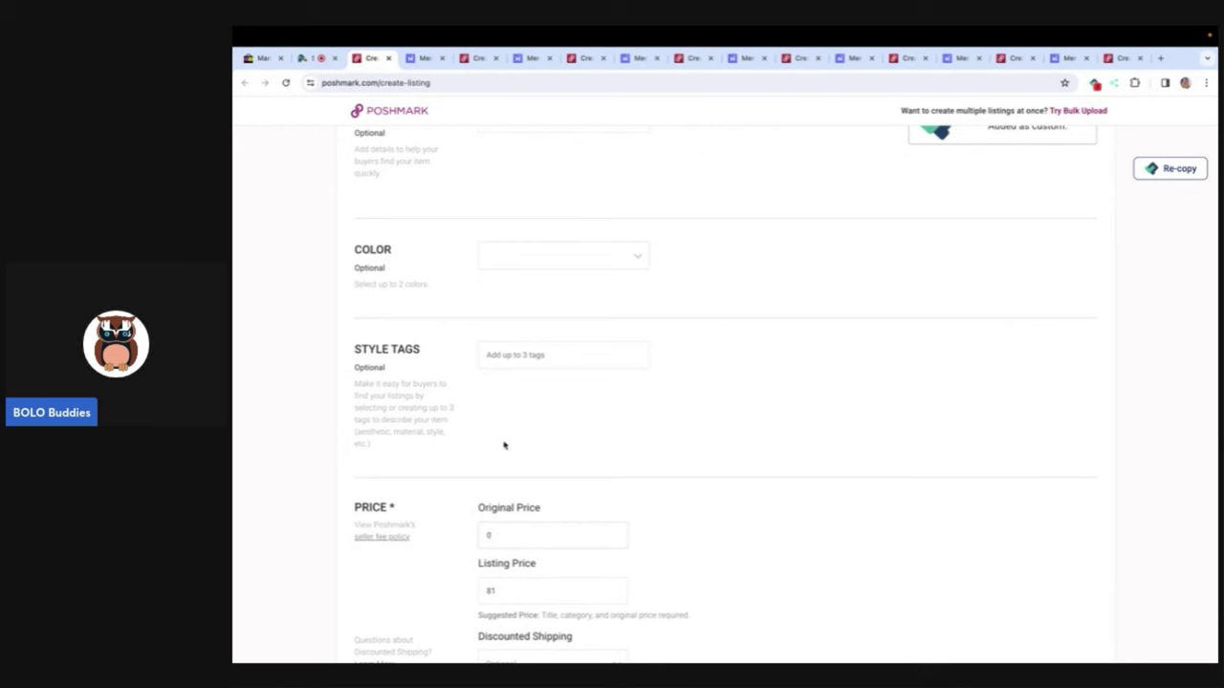
scroll(551, 435, down, 2)
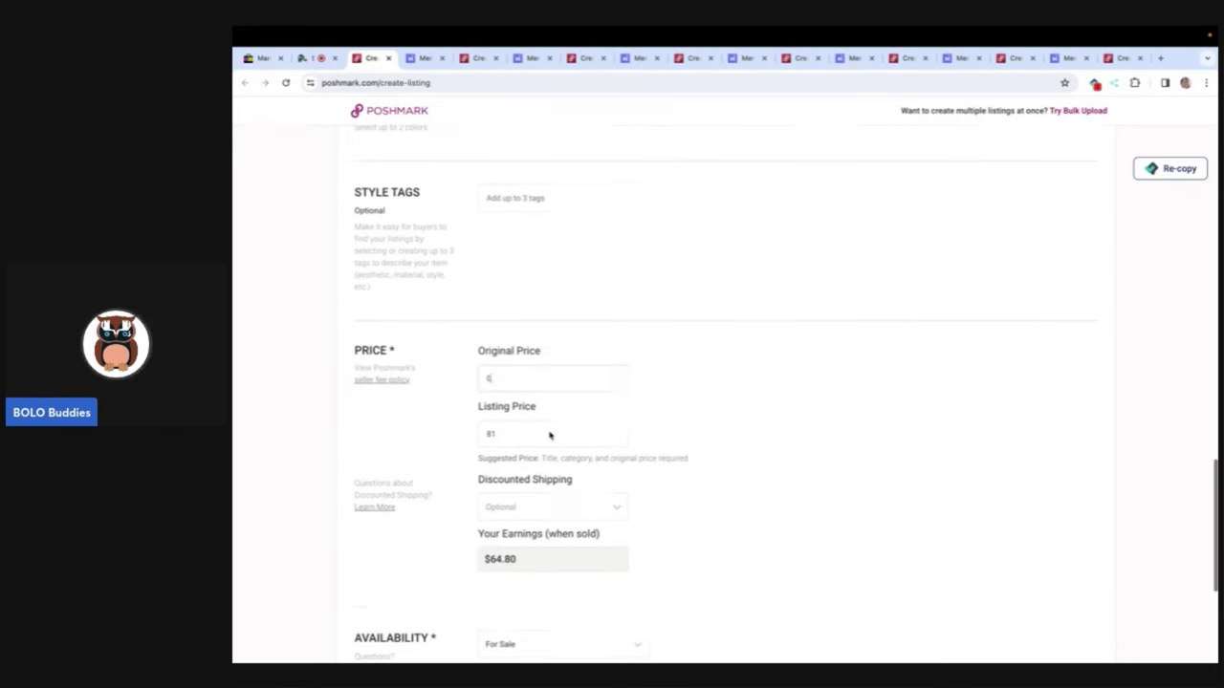
scroll(544, 351, down, 1)
key(Tab)
text(100)
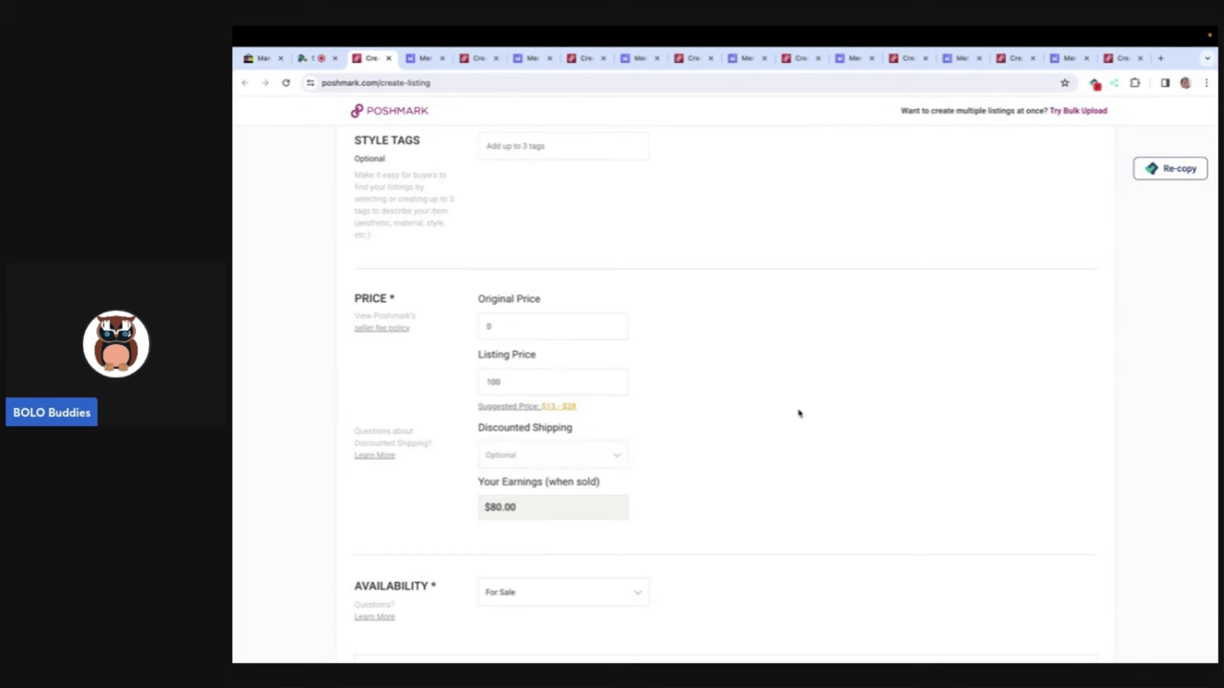
Step: Publish the Jaag cat's listing on Poshmark and close the finished page
scroll(797, 412, down, 2)
click(1064, 563)
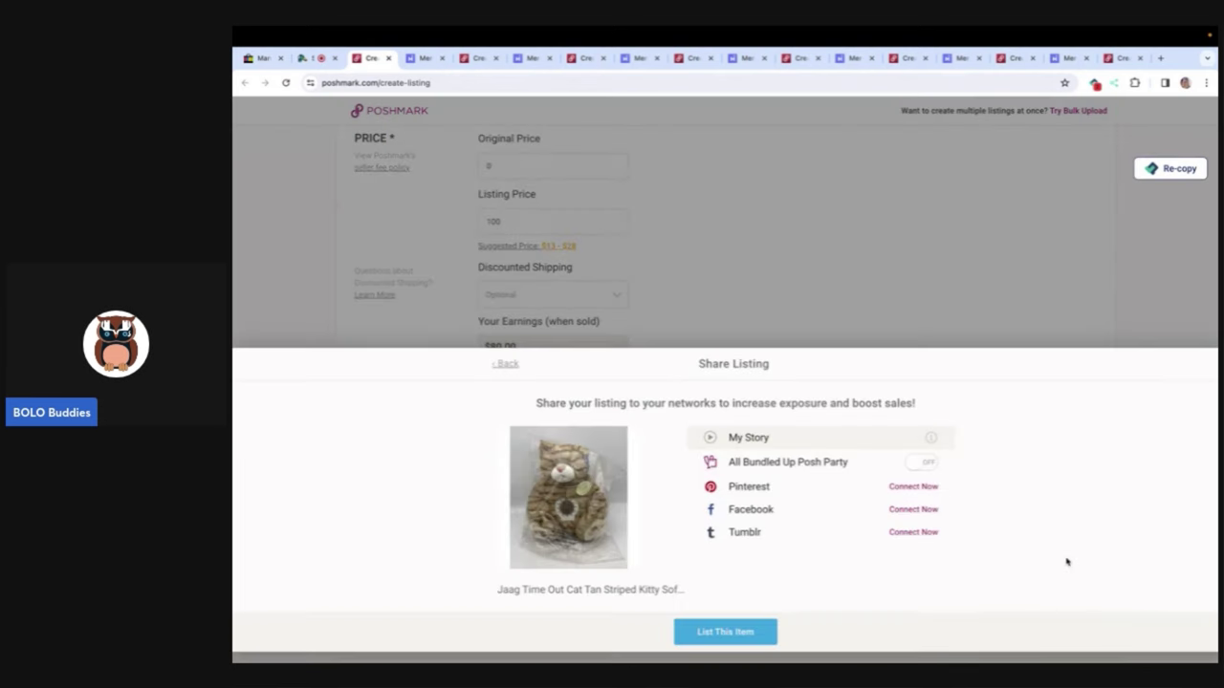
click(919, 513)
click(725, 632)
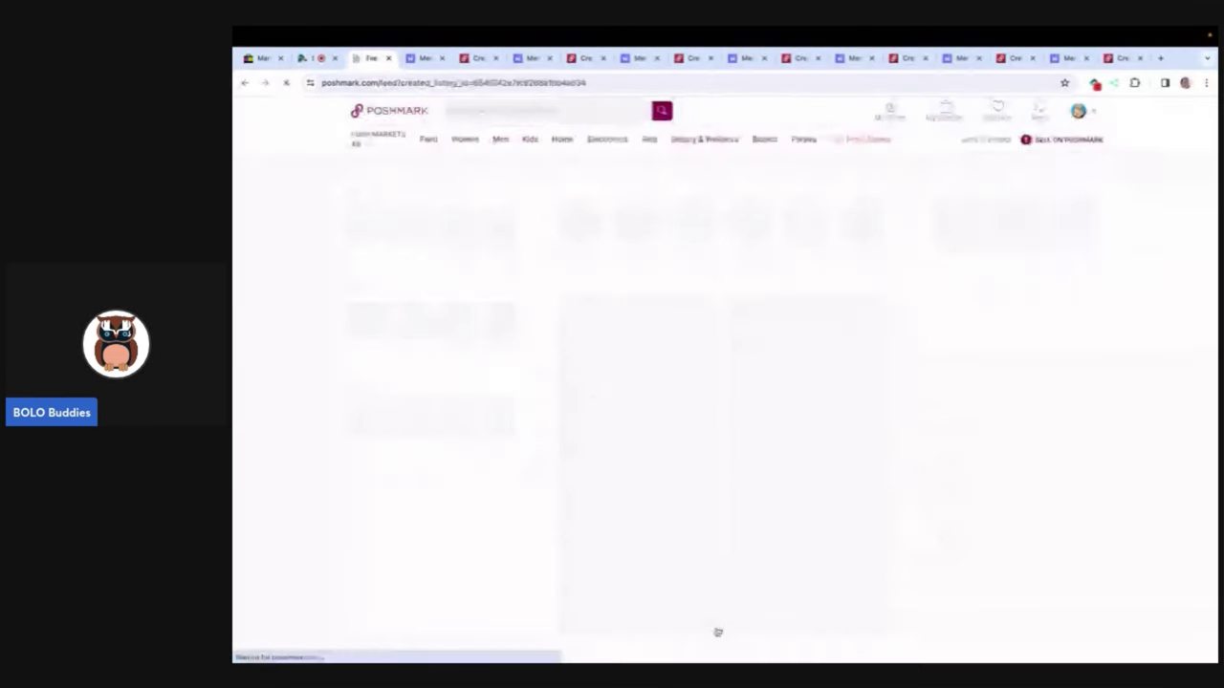
click(387, 58)
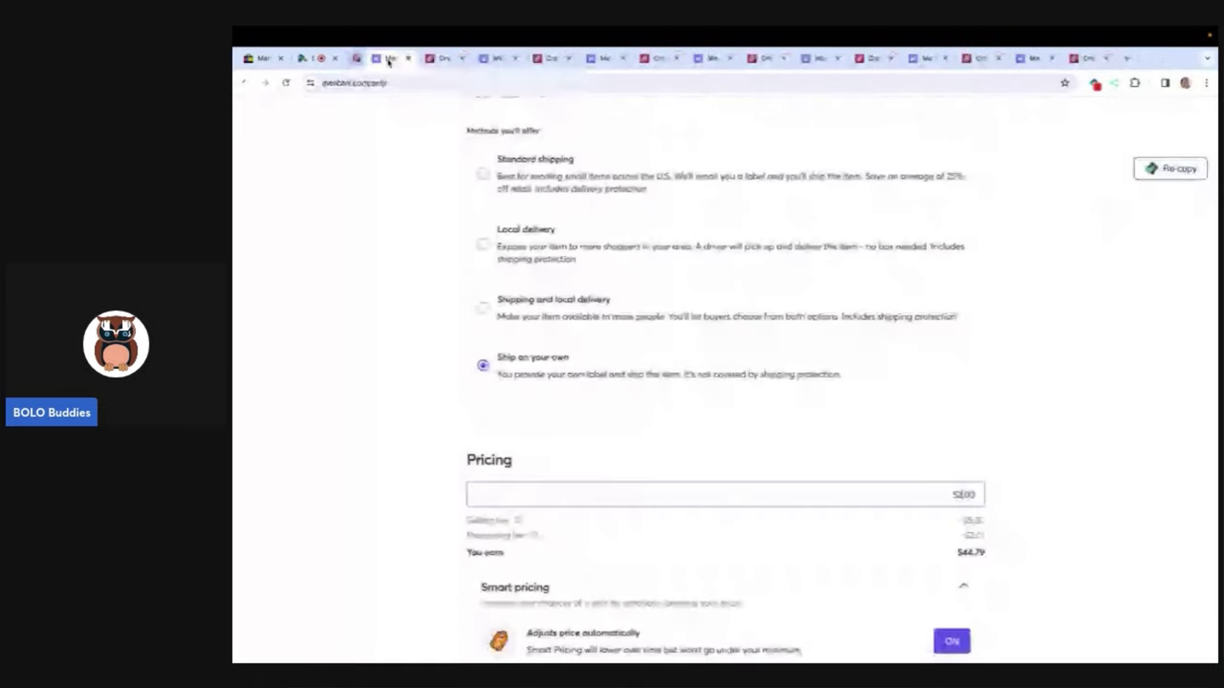
Step: Add the hashtags #lovey #plush #blanket to the Blankets & Beyond bunny's Mercari form
scroll(516, 363, up, 15)
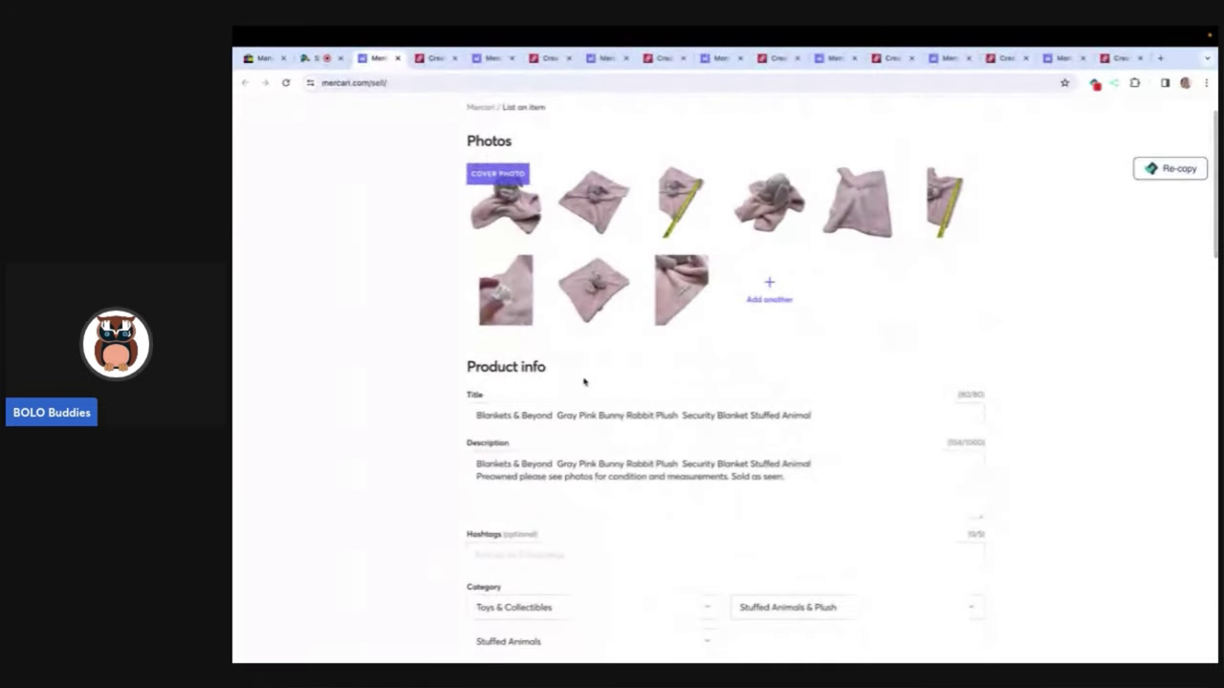
scroll(650, 497, down, 1)
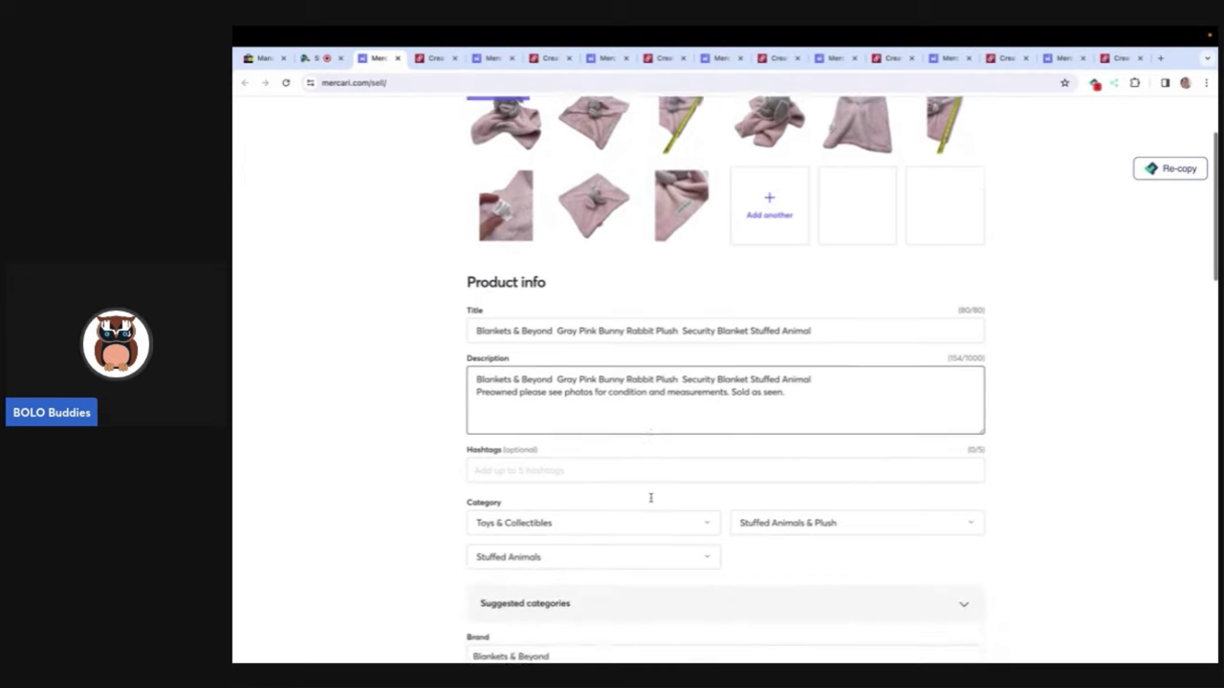
click(583, 452)
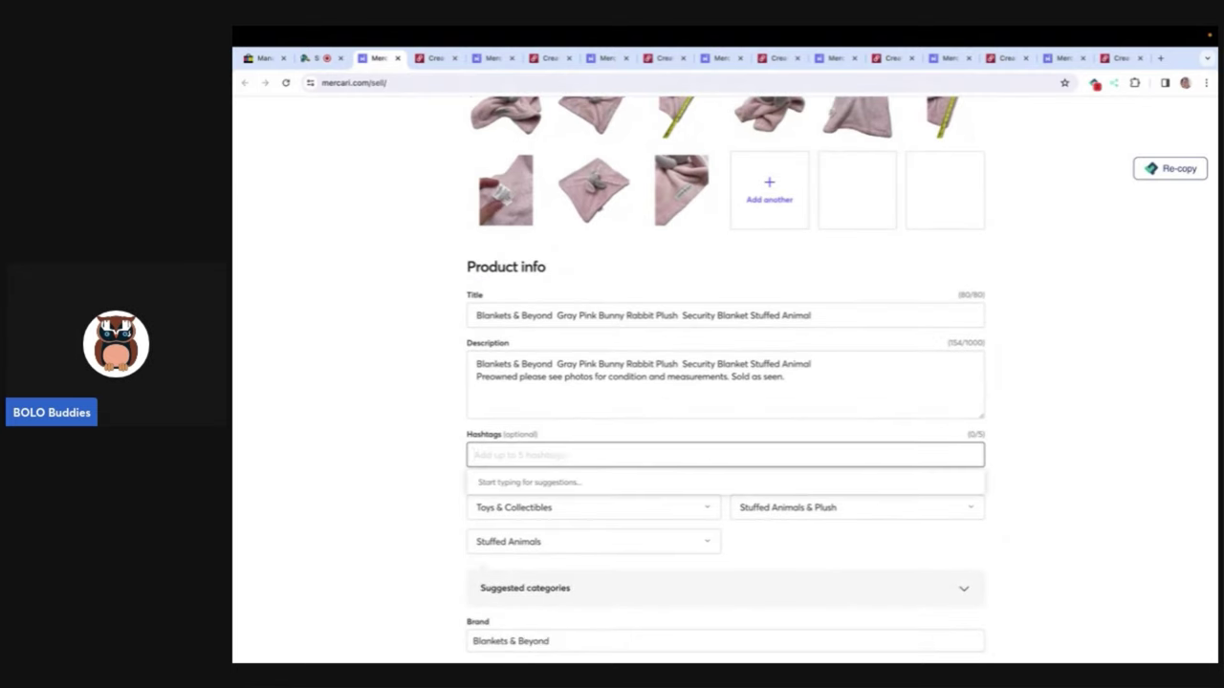
text(#lover)
text( #)
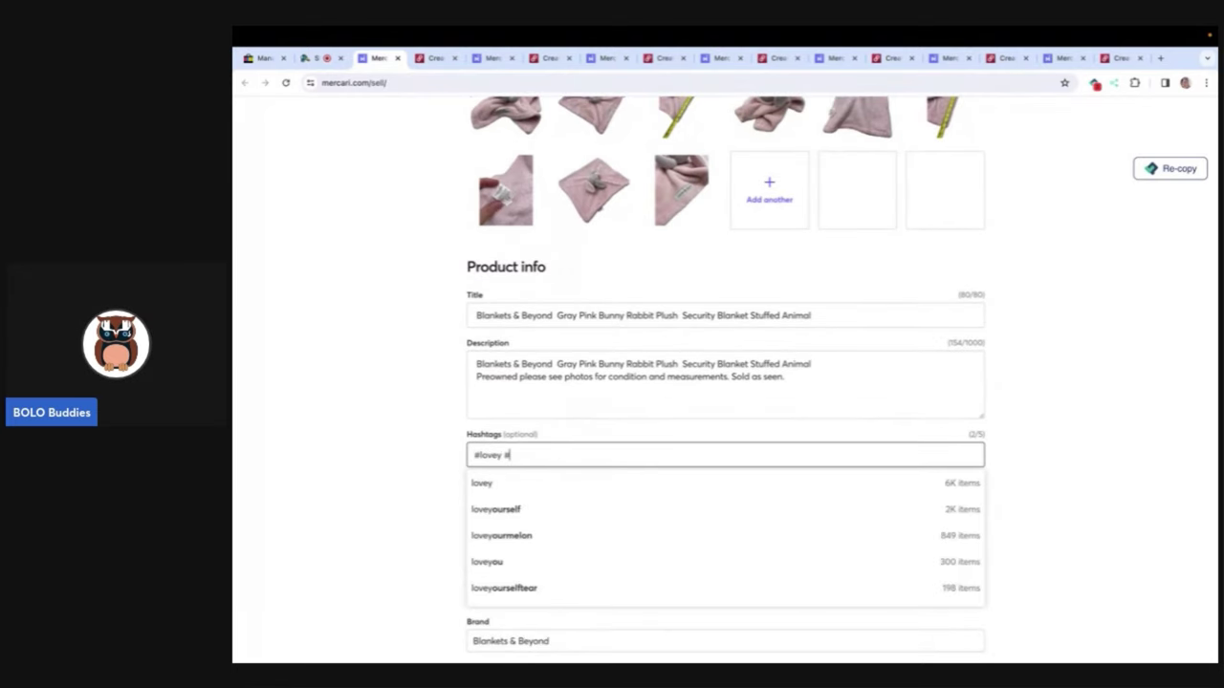
text(plush #)
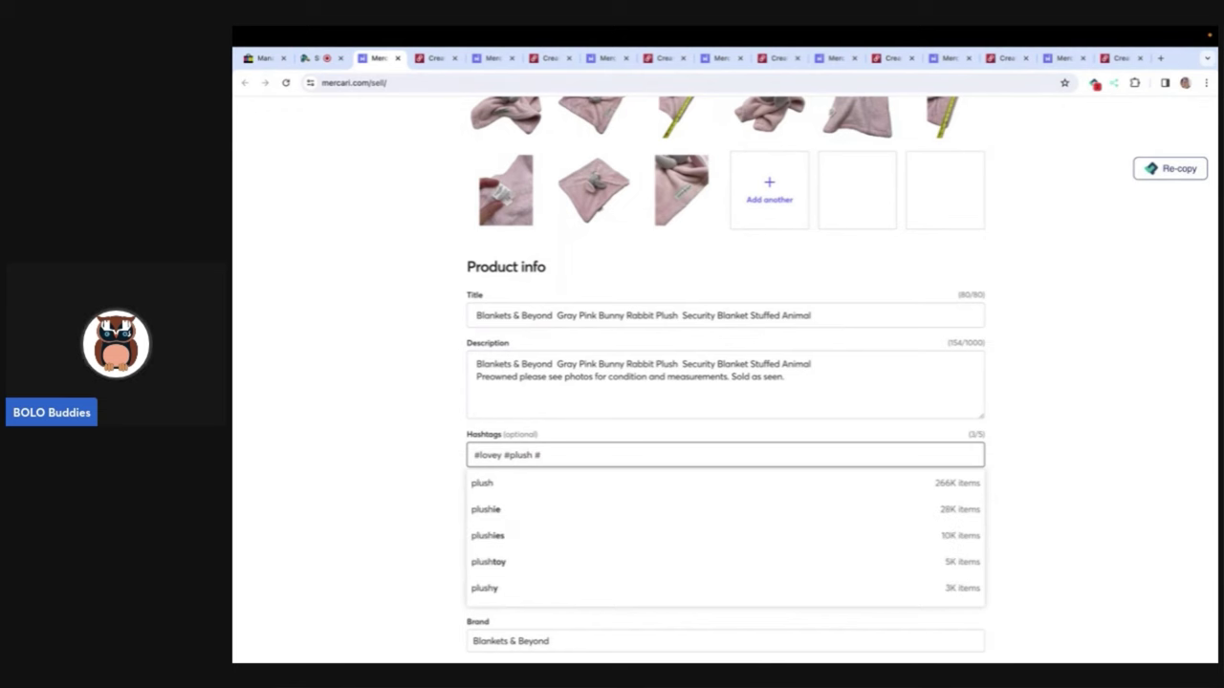
text(blan)
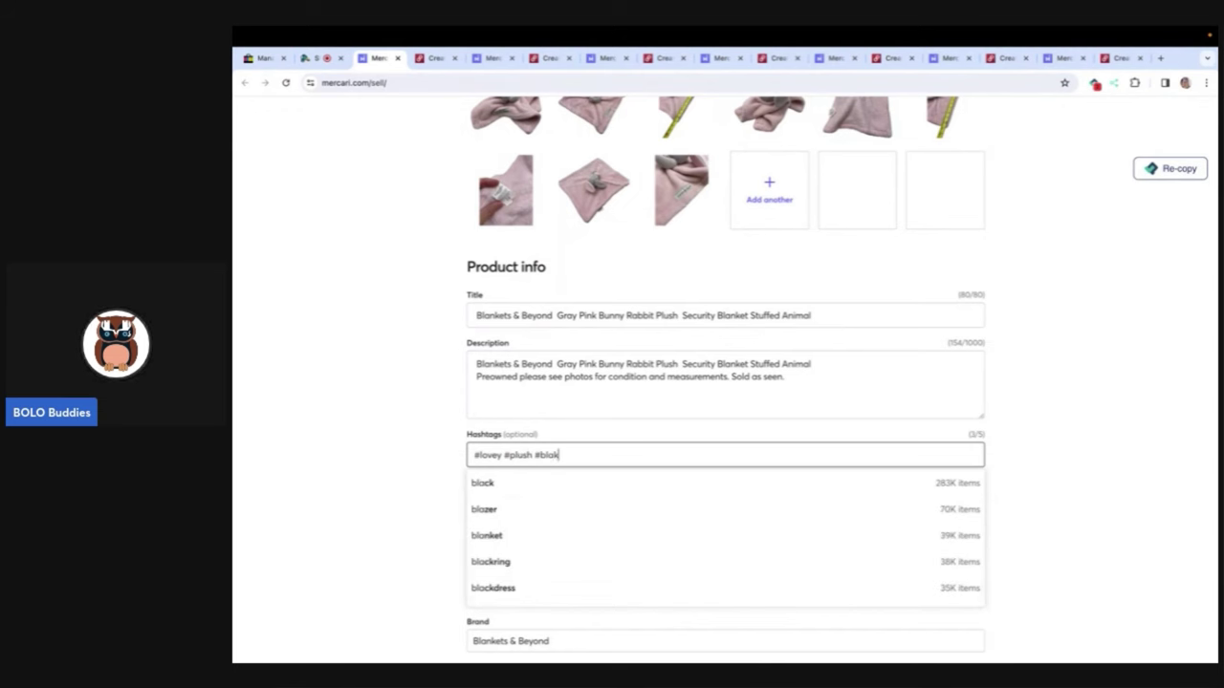
text(k)
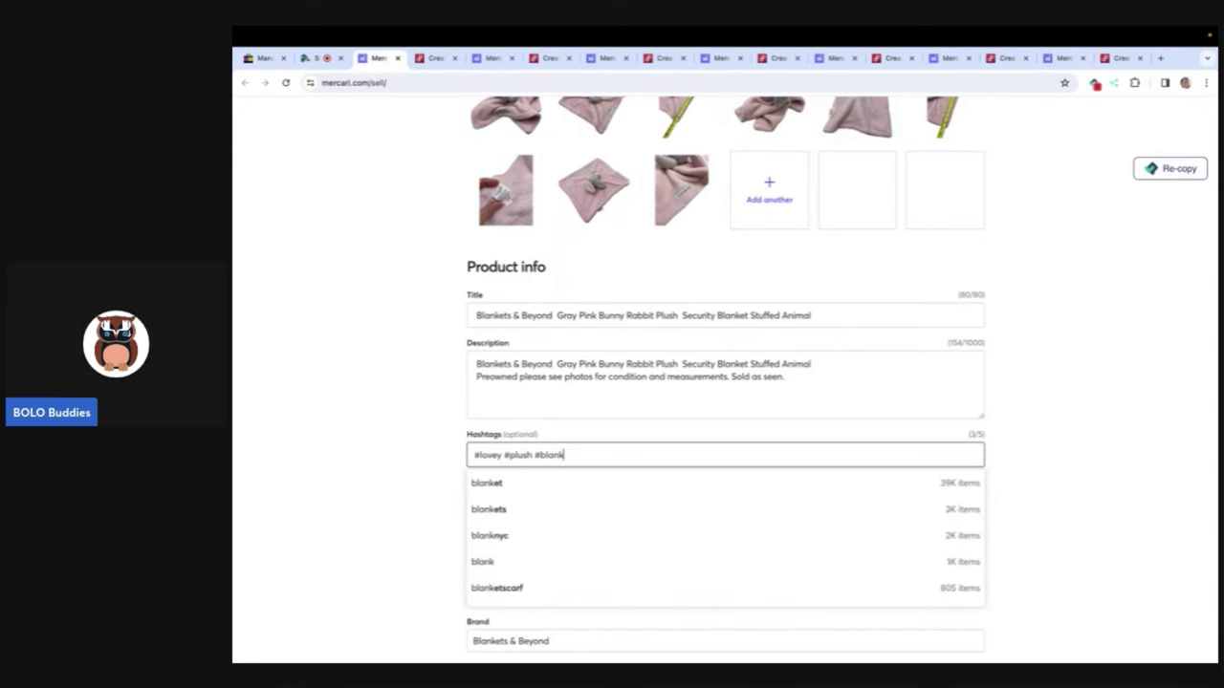
text(et)
key(Return)
click(442, 511)
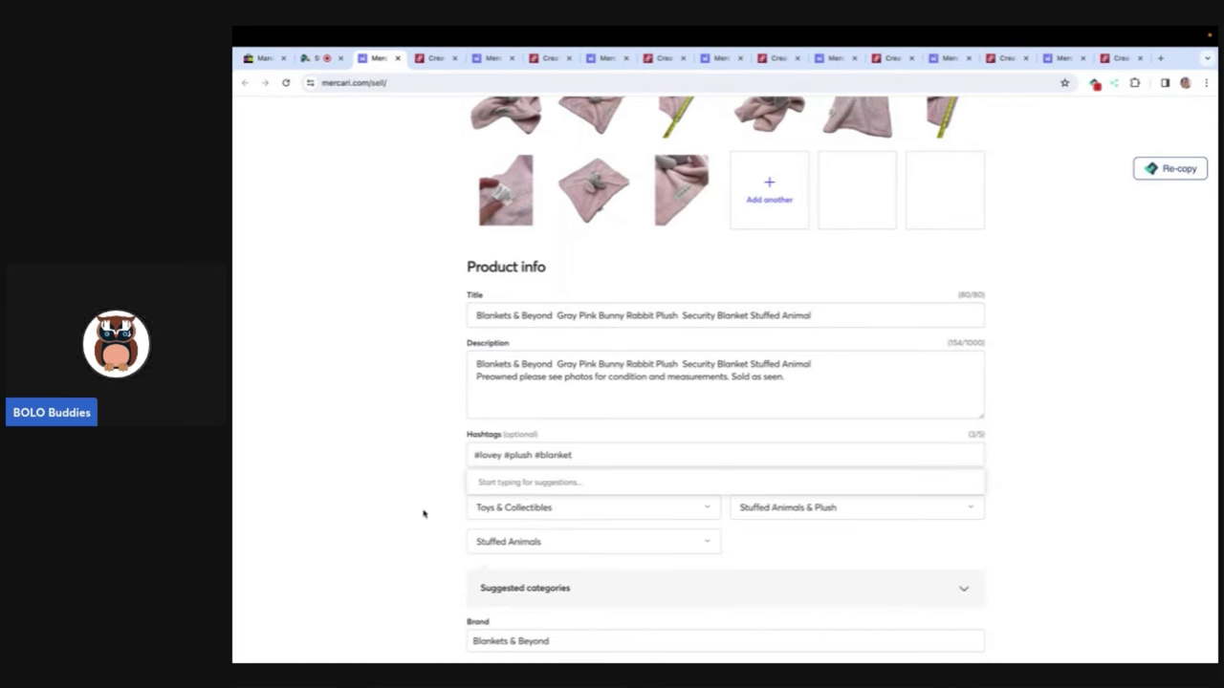
Step: Set the Blankets & Beyond bunny's Mercari price to 65 and turn off its automatic Smart Pricing adjustment
scroll(415, 513, down, 2)
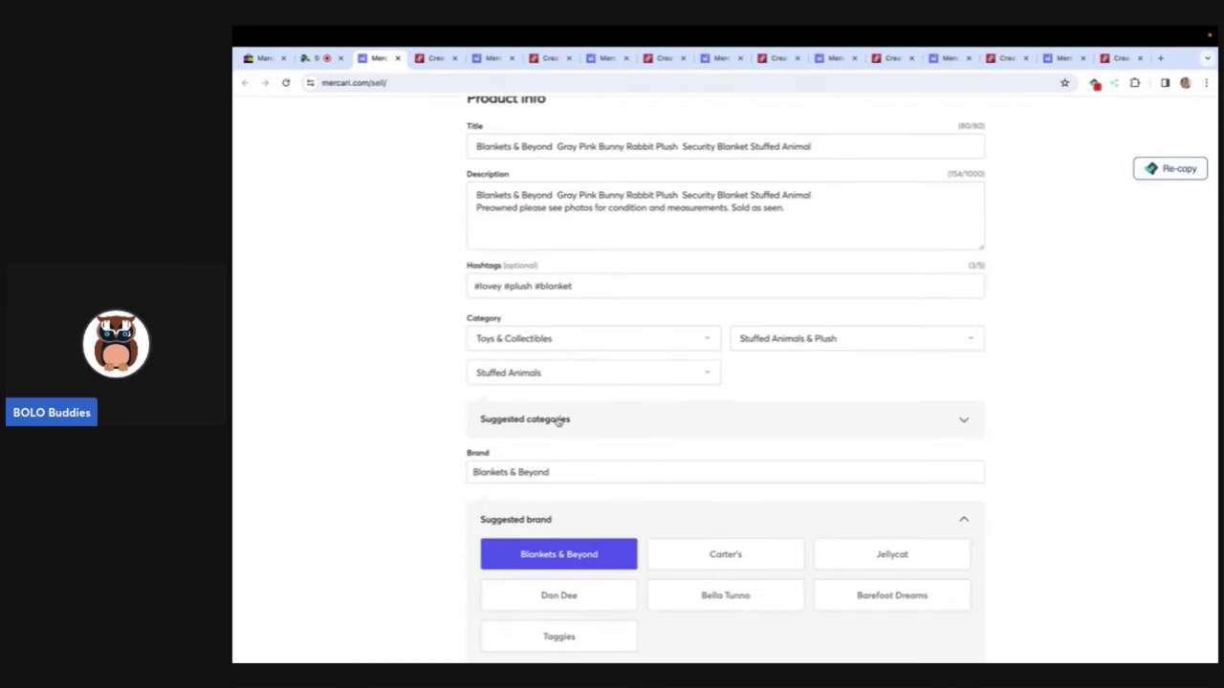
scroll(559, 422, down, 1)
scroll(560, 422, up, 2)
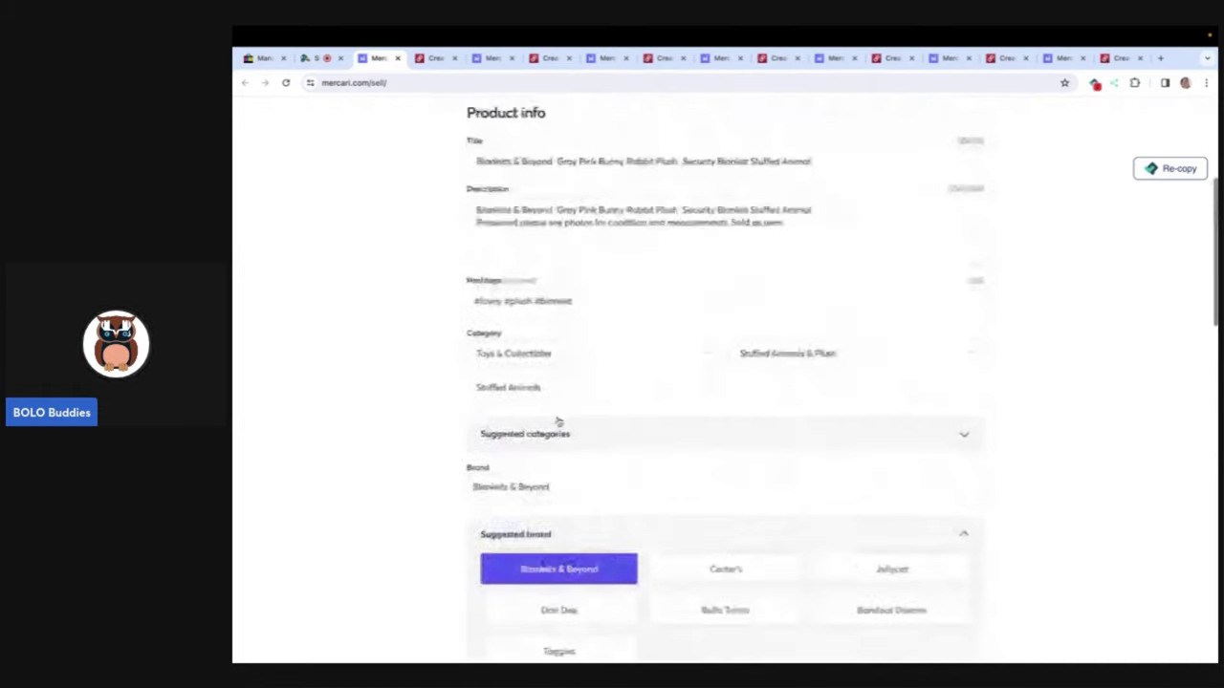
scroll(559, 421, down, 3)
scroll(559, 421, down, 1)
scroll(717, 386, down, 7)
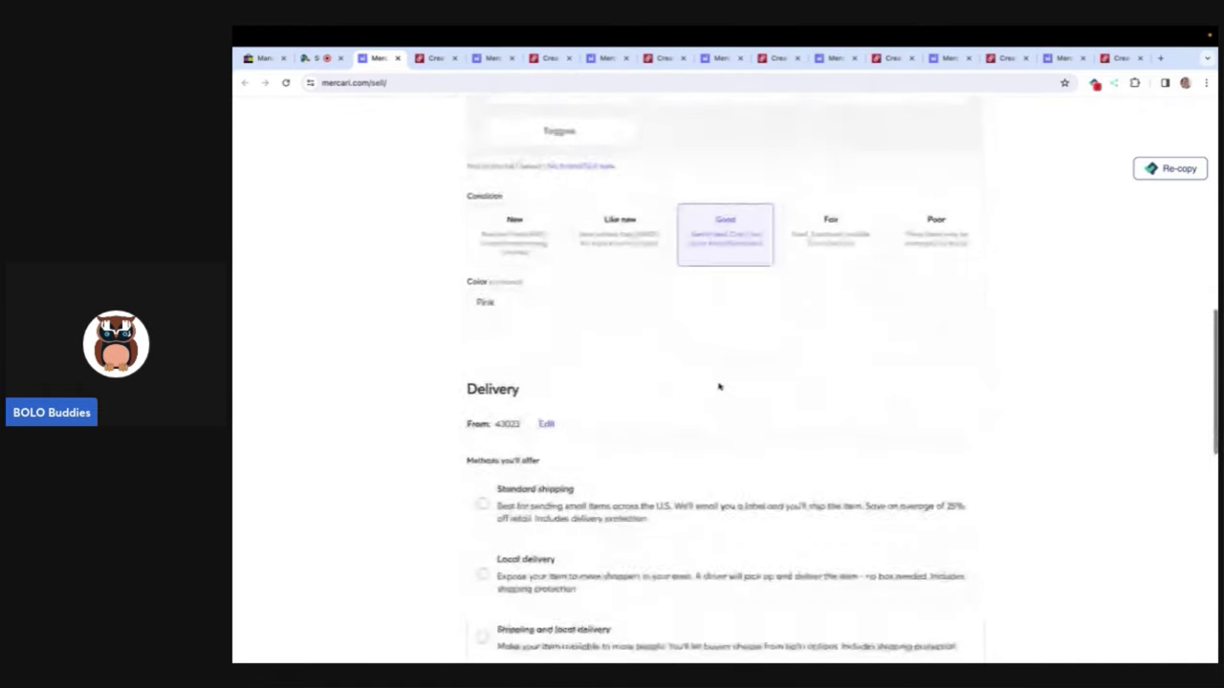
scroll(718, 386, up, 2)
scroll(718, 386, down, 1)
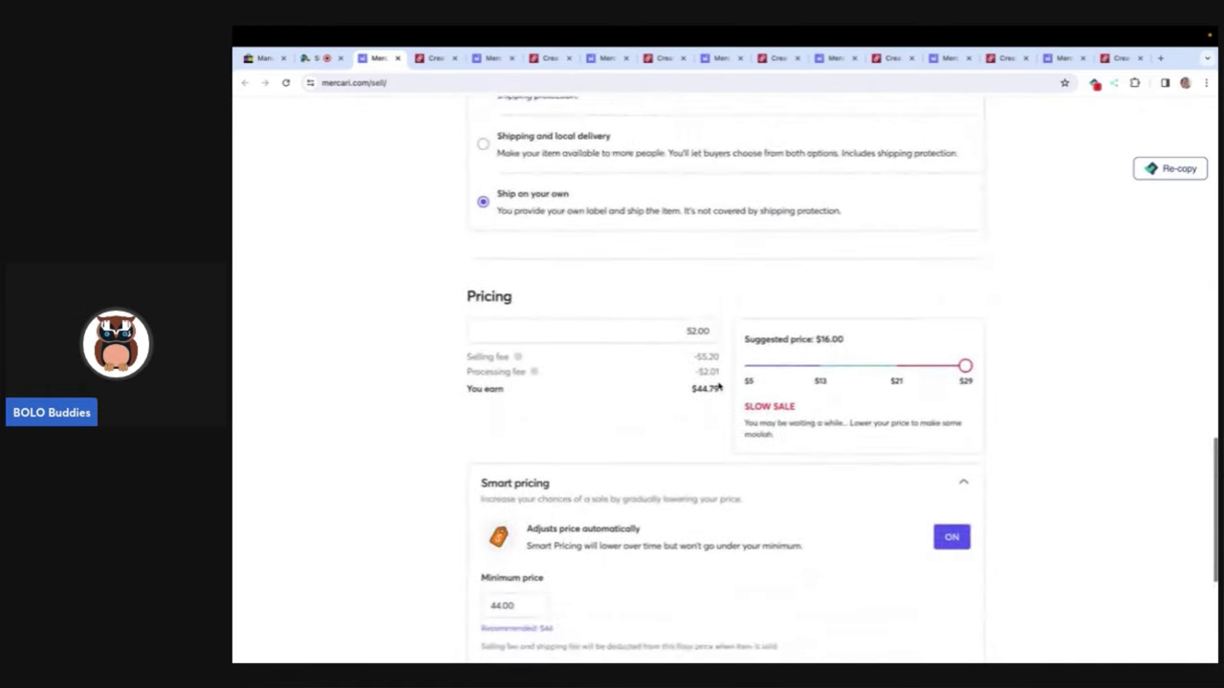
drag(685, 284, 734, 285)
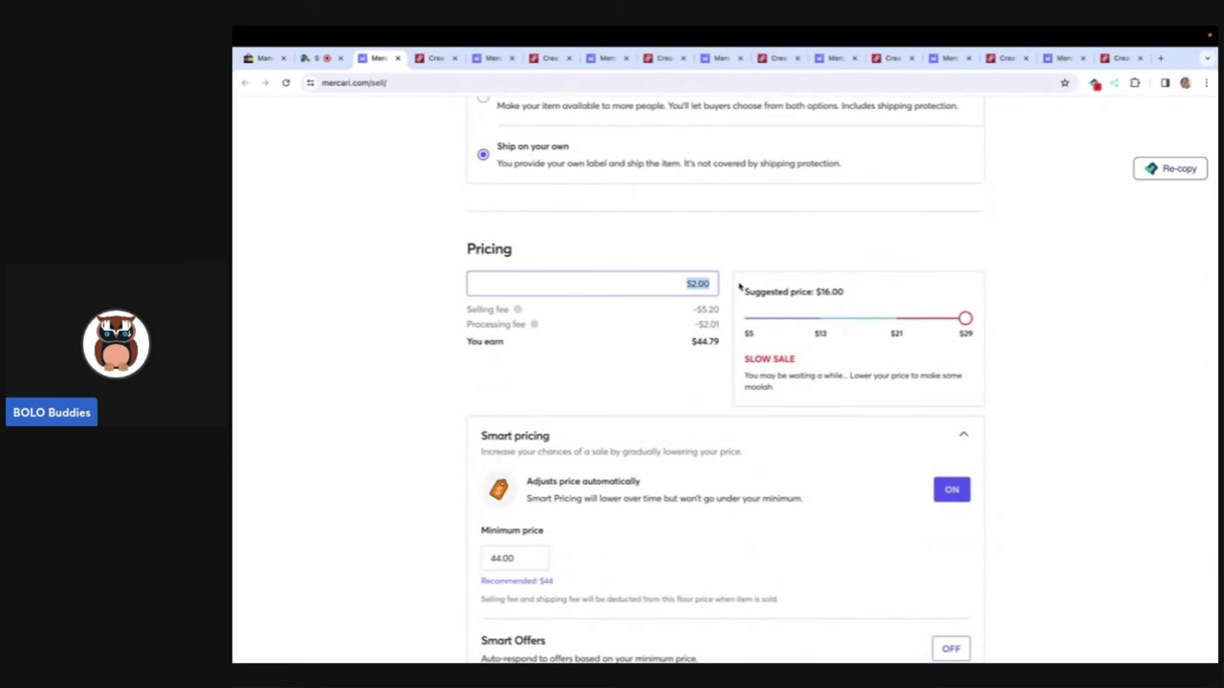
click(1059, 296)
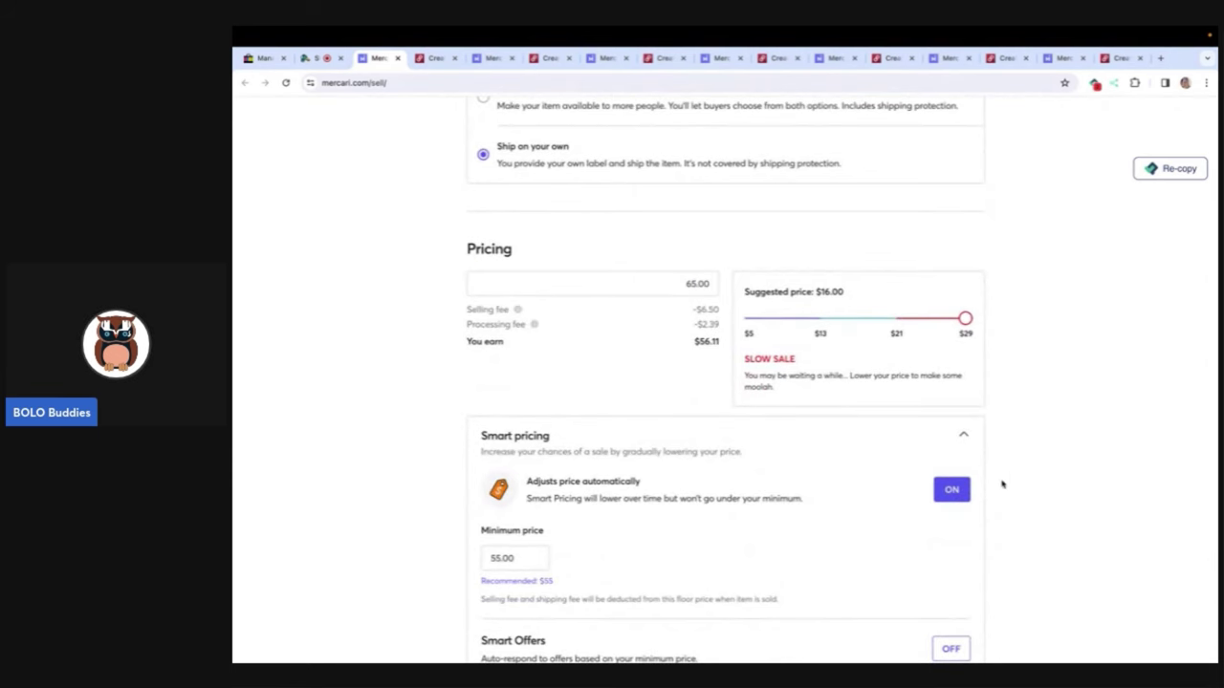
click(951, 492)
Step: Publish the Blankets & Beyond bunny's listing on Mercari and close the finished page
scroll(951, 495, down, 2)
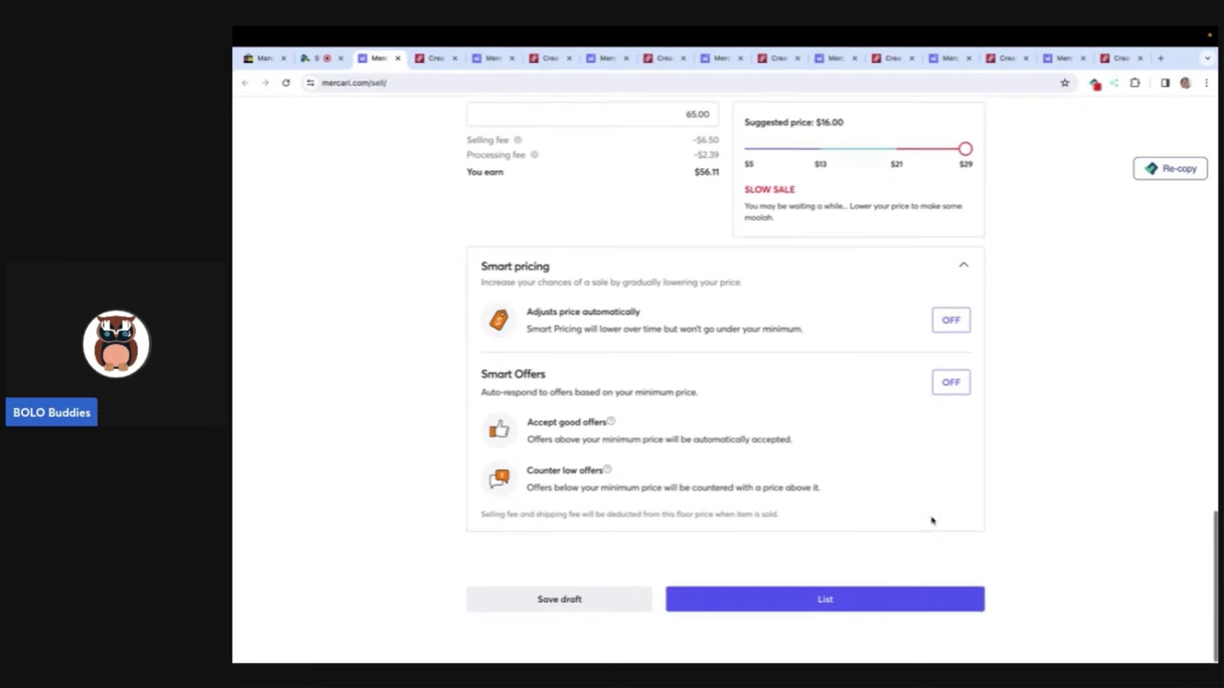
click(824, 605)
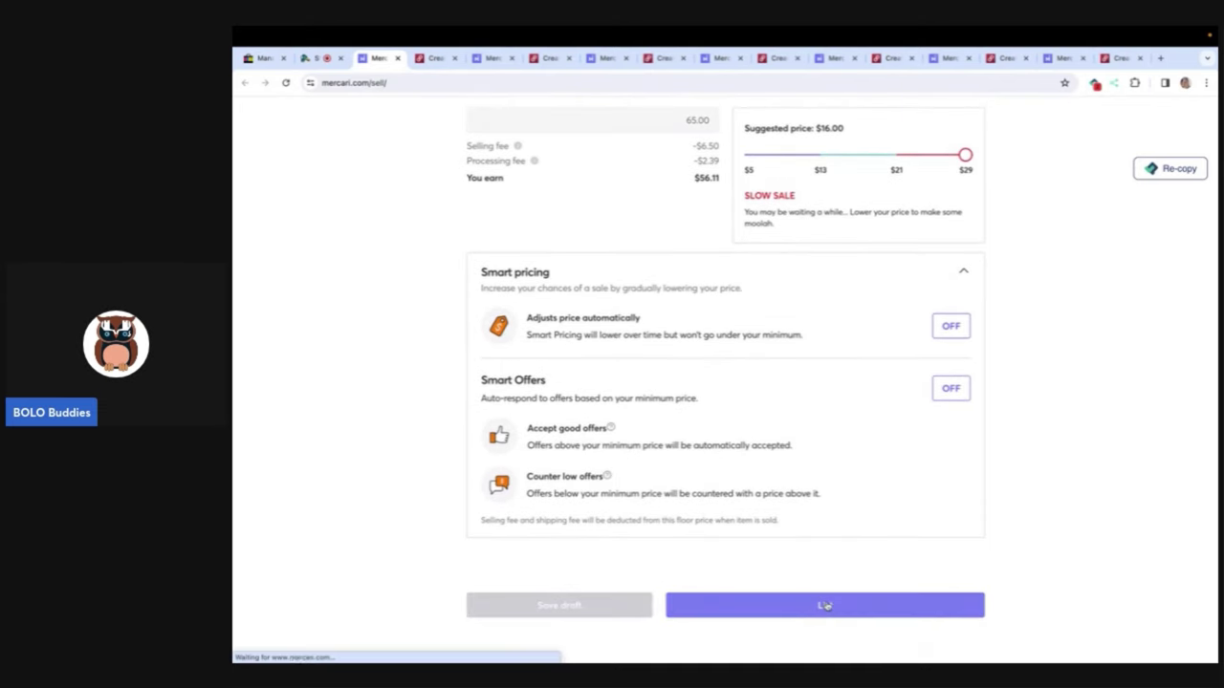
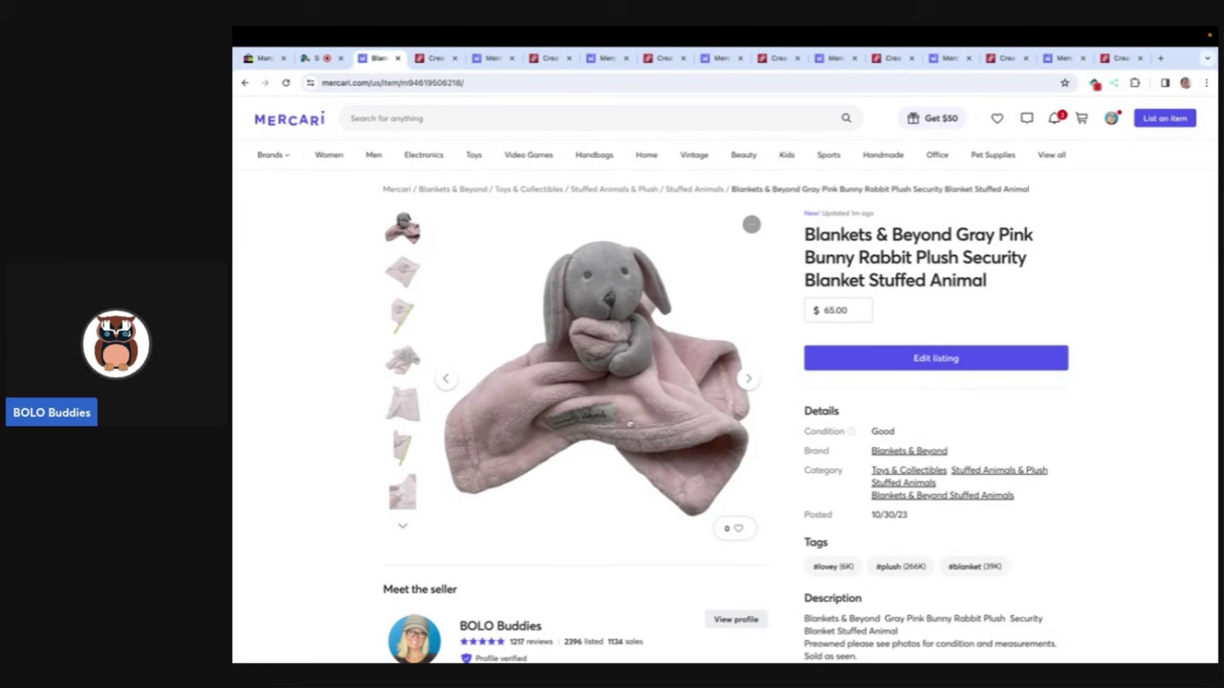
click(397, 58)
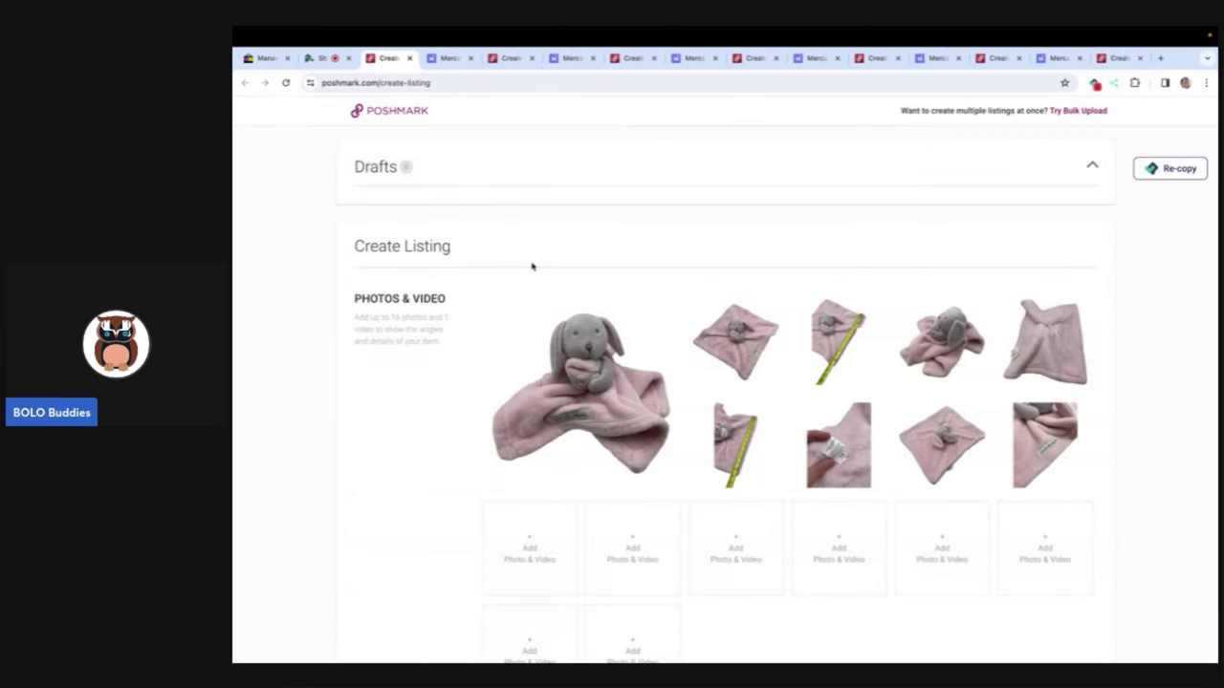
Step: Categorize the Blankets & Beyond bunny's Poshmark form as Kids Toys, Stuffed Animals and mark it as having no tags attached
scroll(533, 266, down, 5)
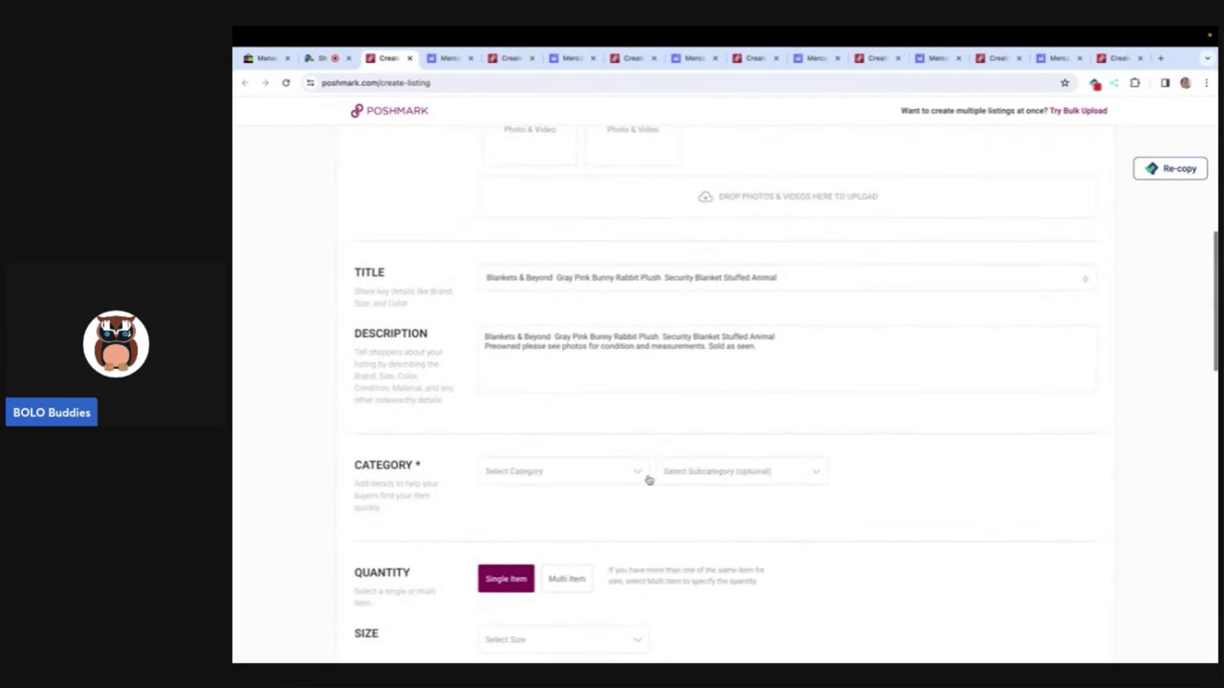
click(646, 479)
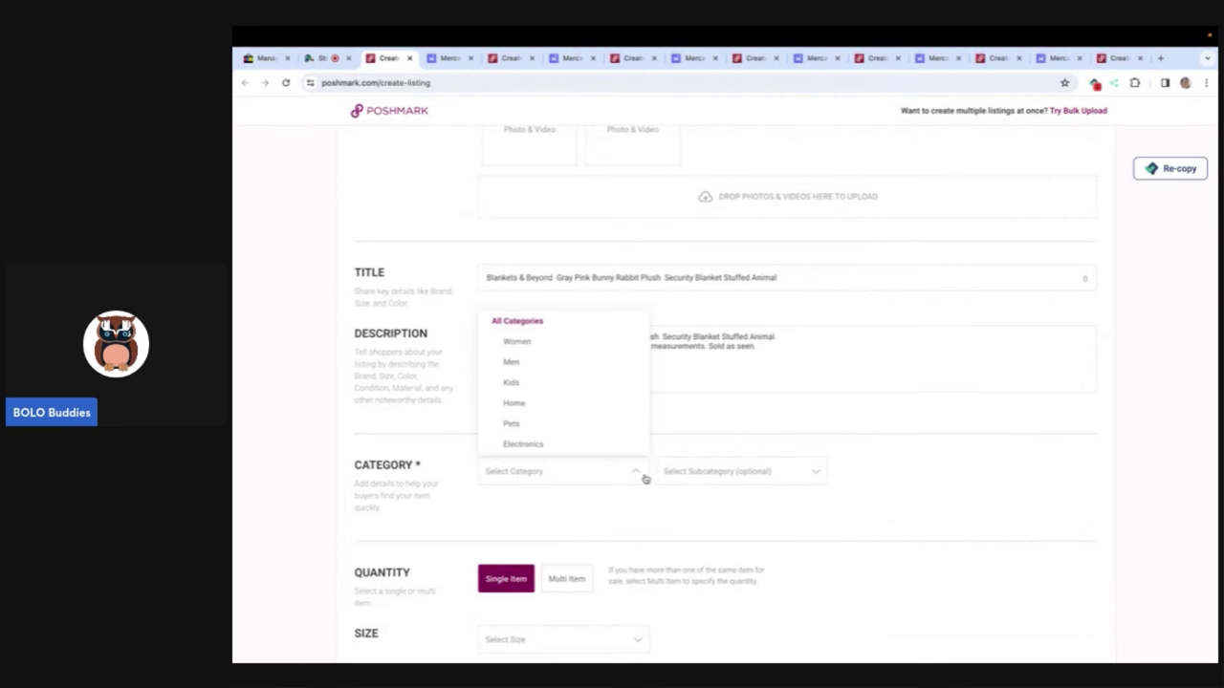
click(591, 389)
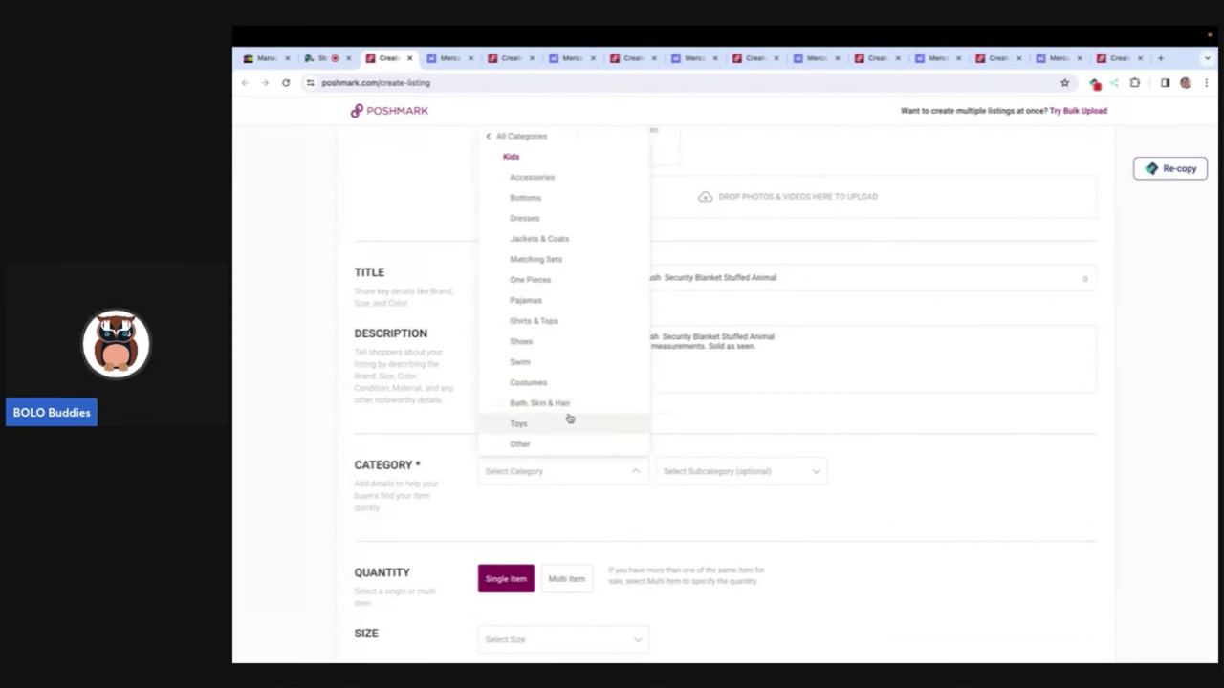
click(566, 421)
click(690, 475)
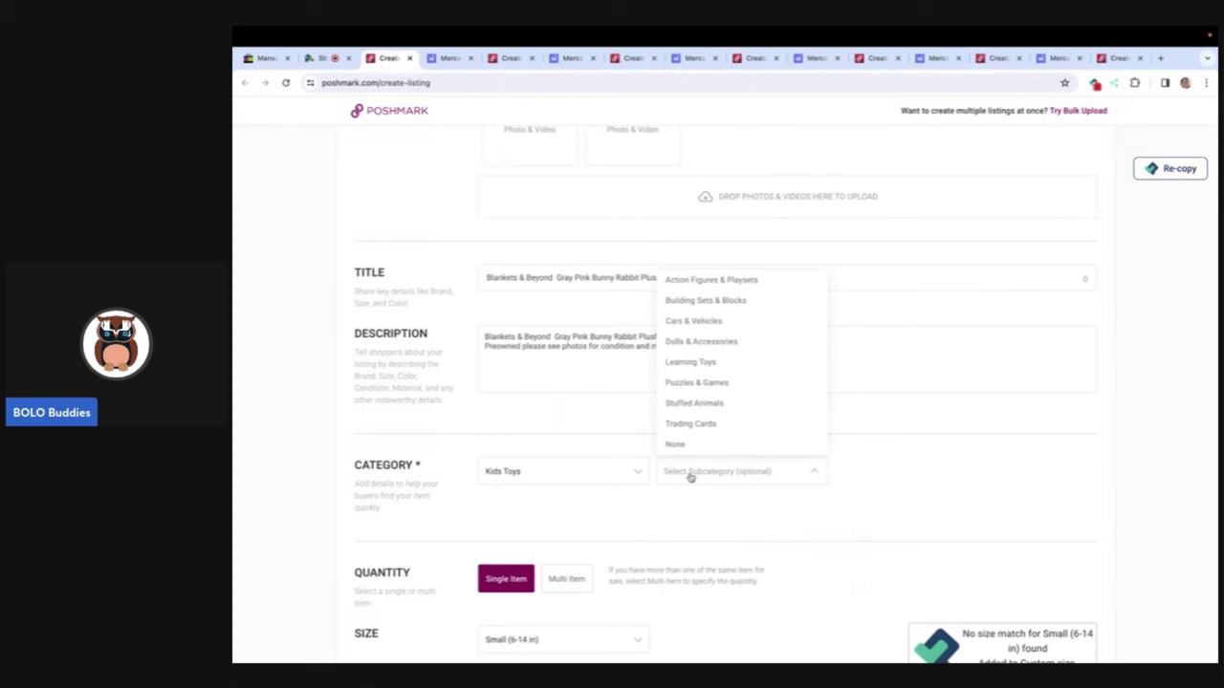
click(694, 404)
scroll(694, 409, down, 2)
scroll(695, 409, down, 1)
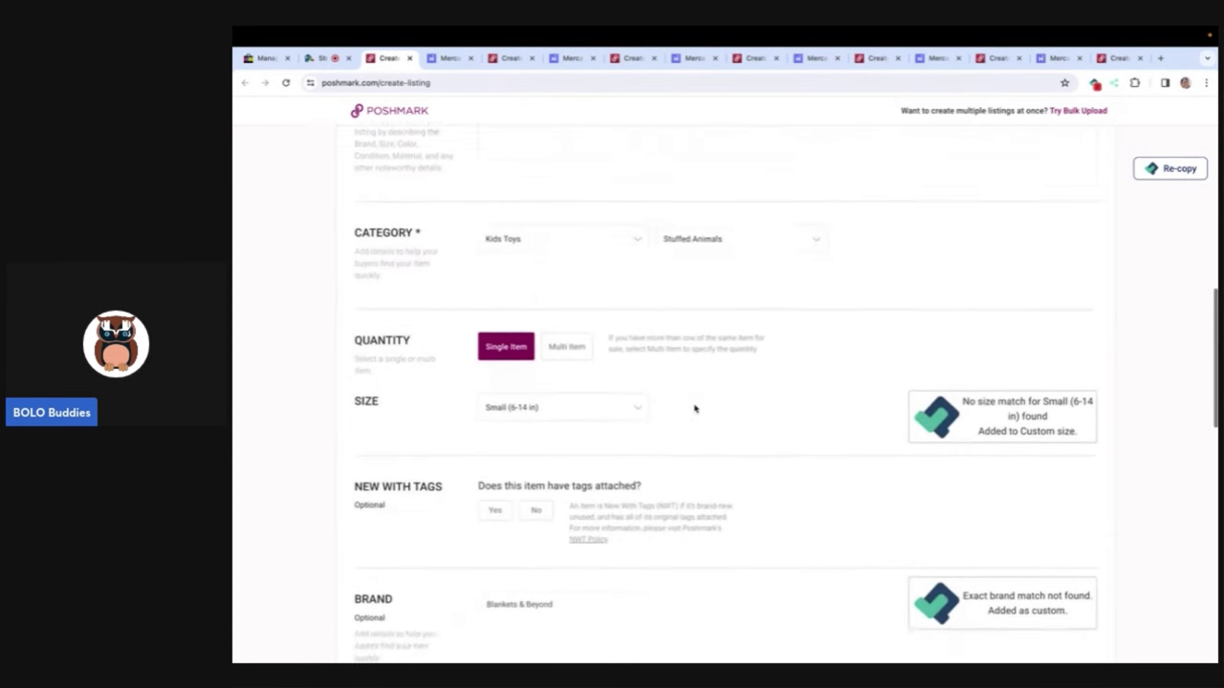
click(537, 409)
Step: Set the bunny's original price to 0 and its listing price to 65 on the Poshmark form
scroll(538, 413, down, 2)
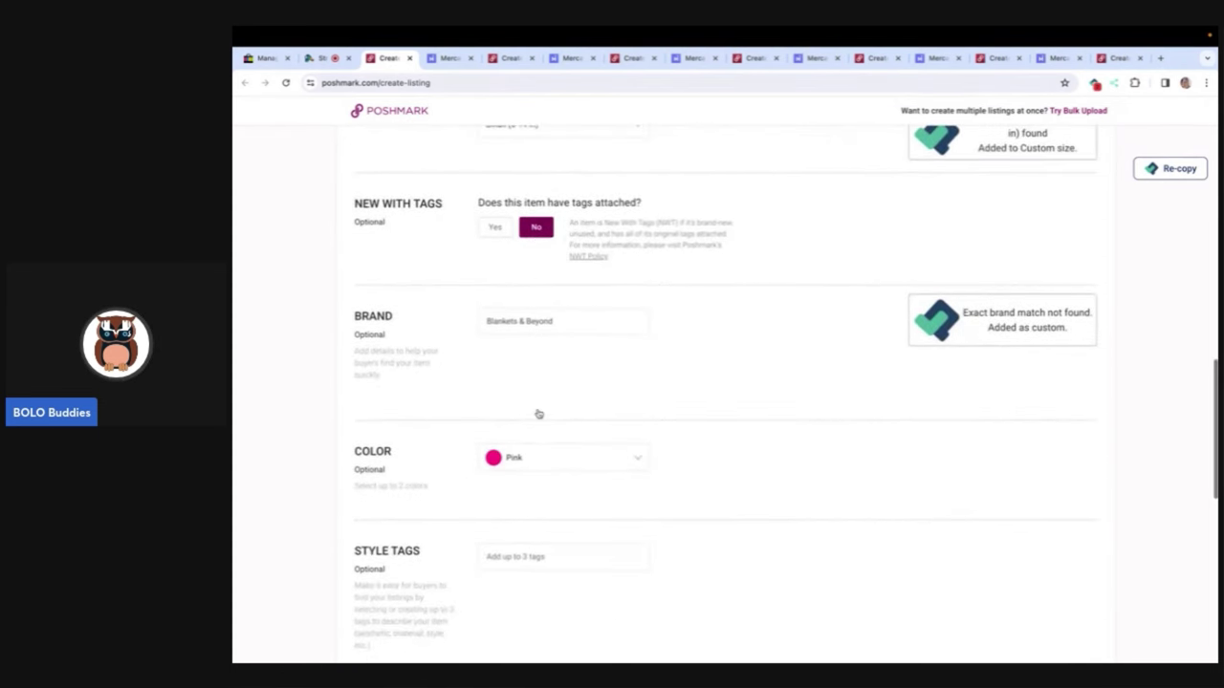
scroll(538, 411, down, 3)
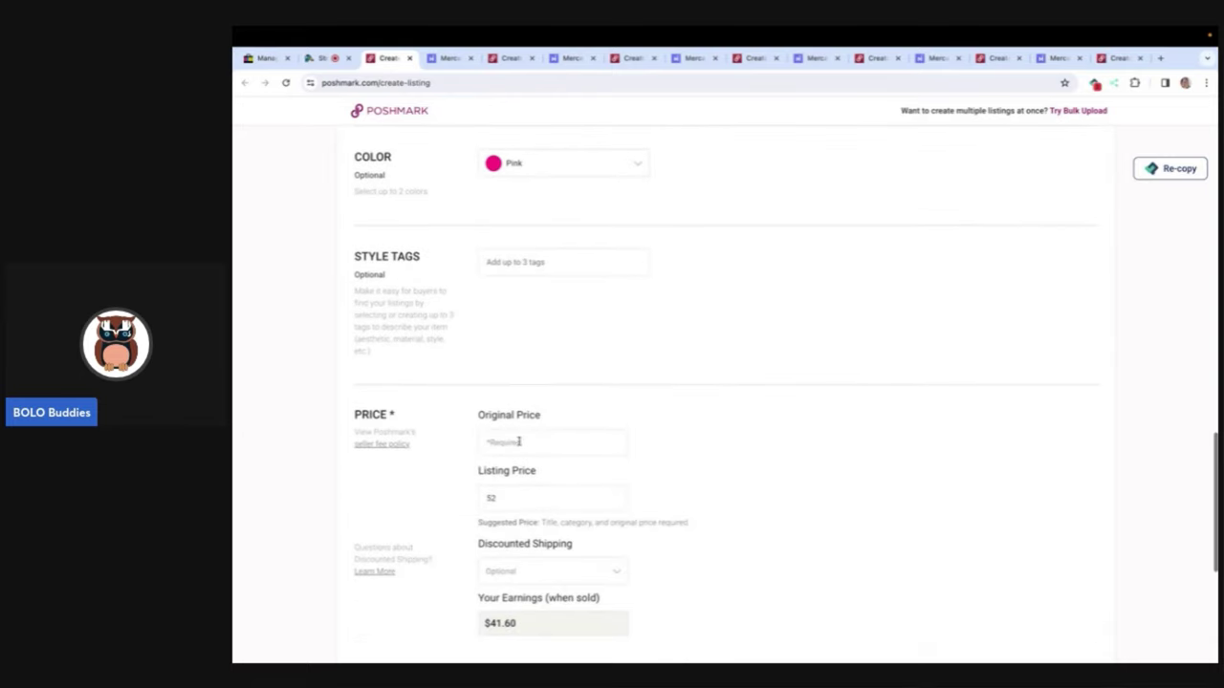
click(518, 443)
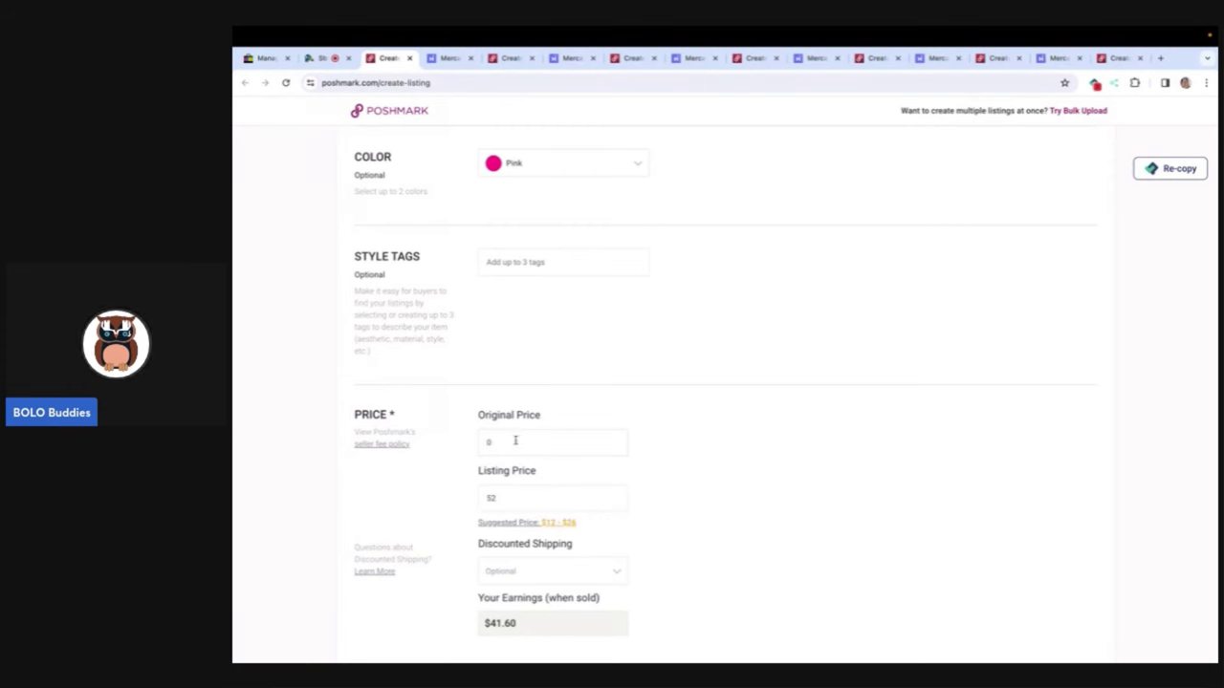
text(65)
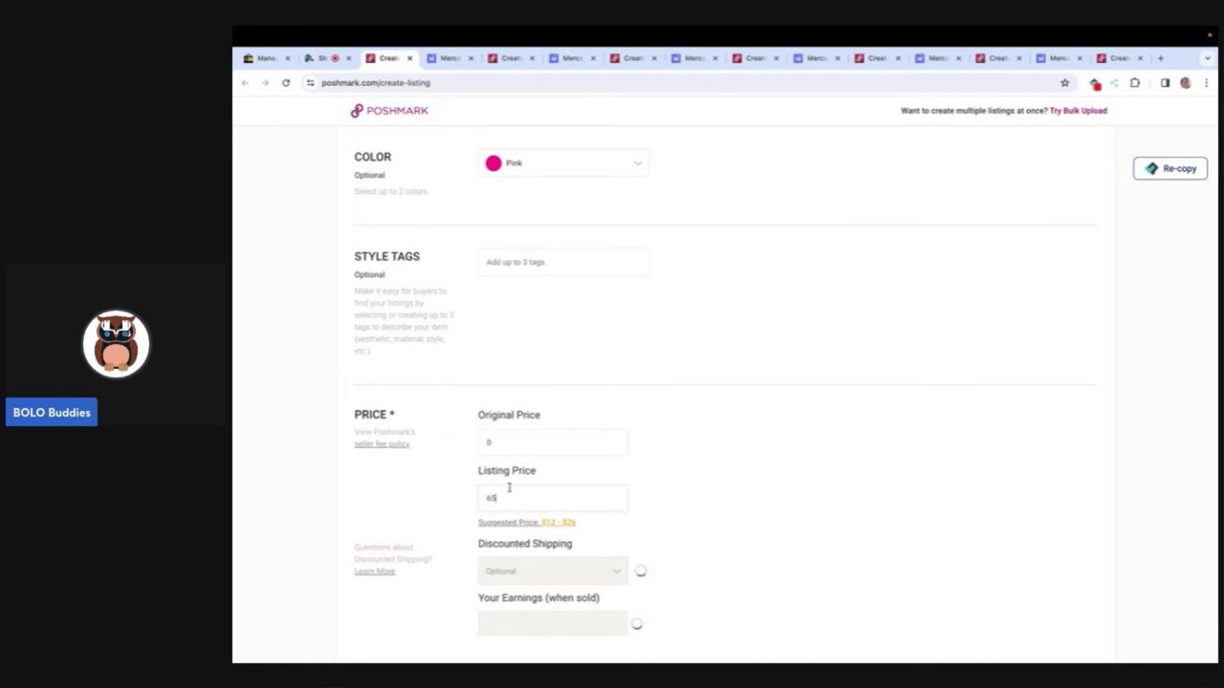
Step: Turn off Facebook sharing, publish the Blankets & Beyond bunny's listing on Poshmark and close the finished page
scroll(711, 519, down, 3)
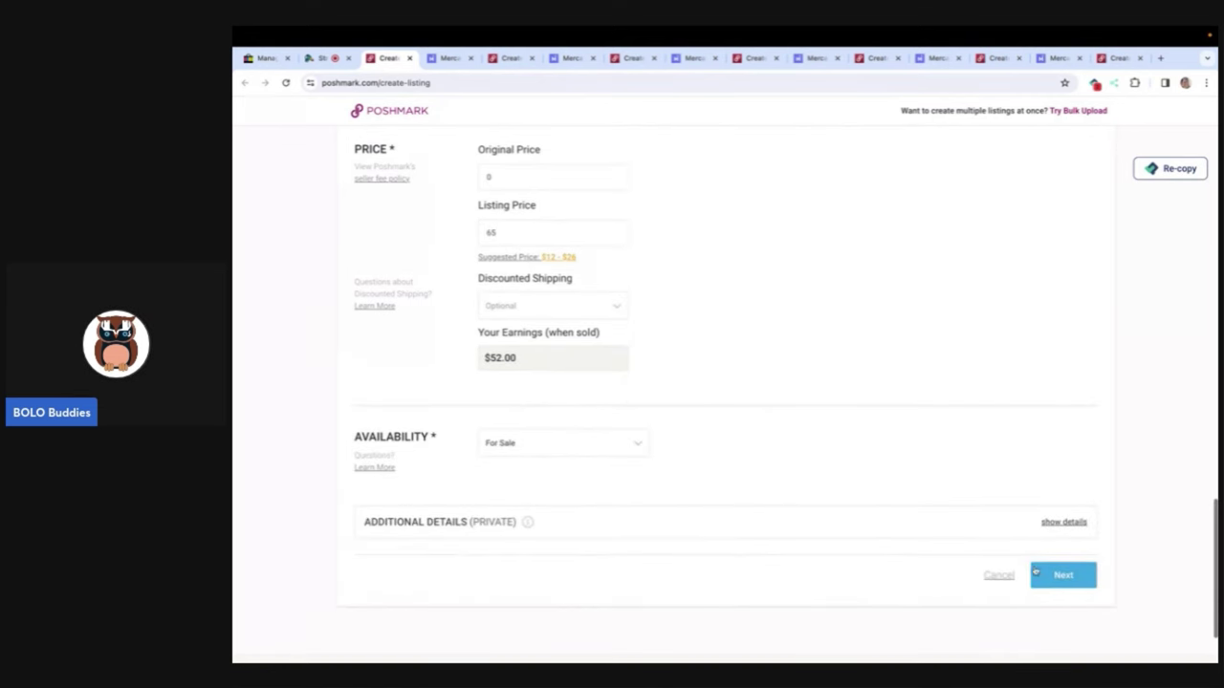
click(1060, 576)
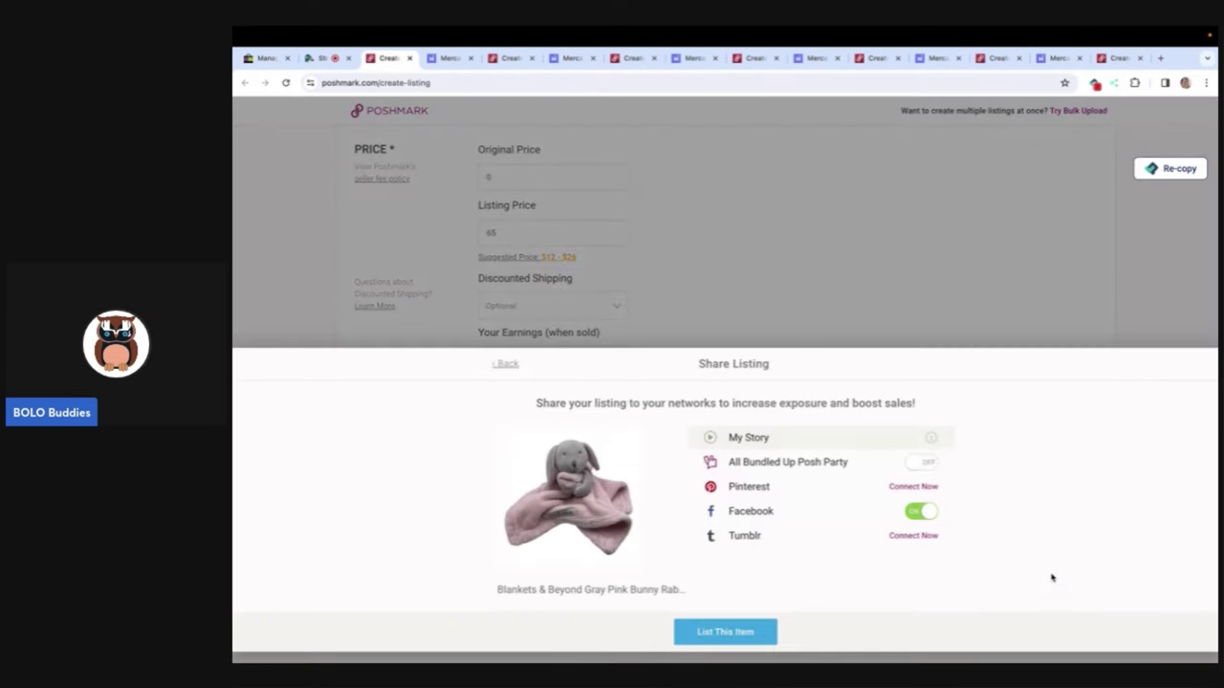
click(924, 515)
click(724, 633)
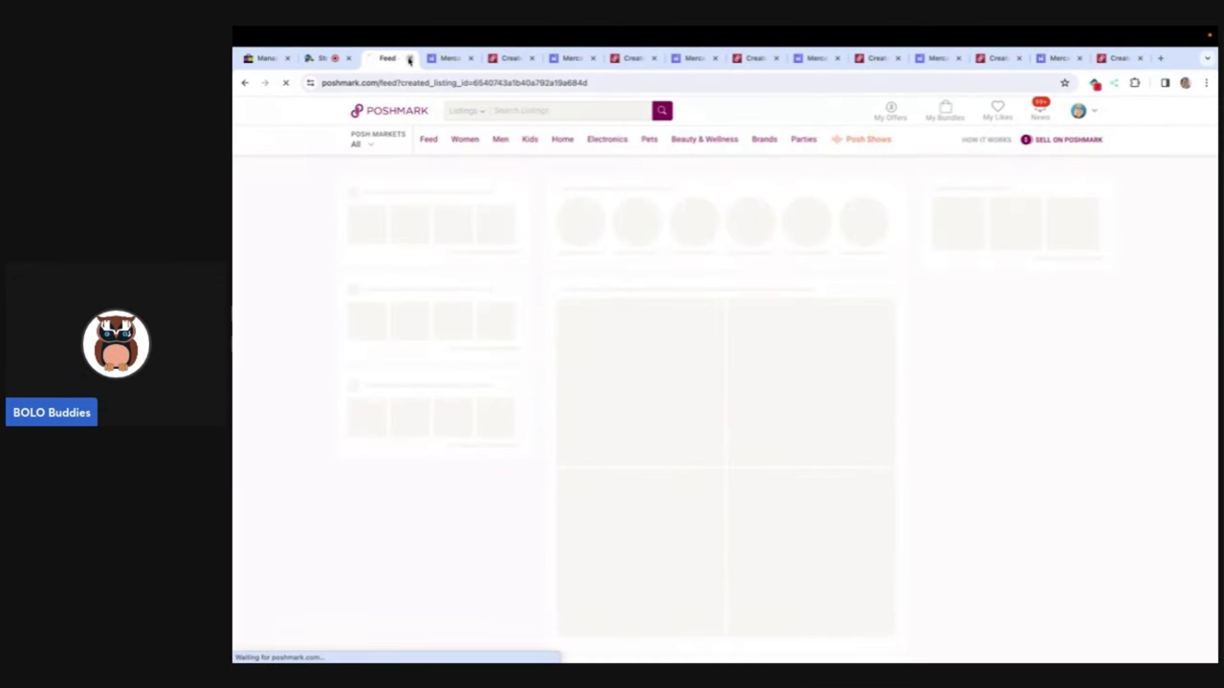
click(410, 59)
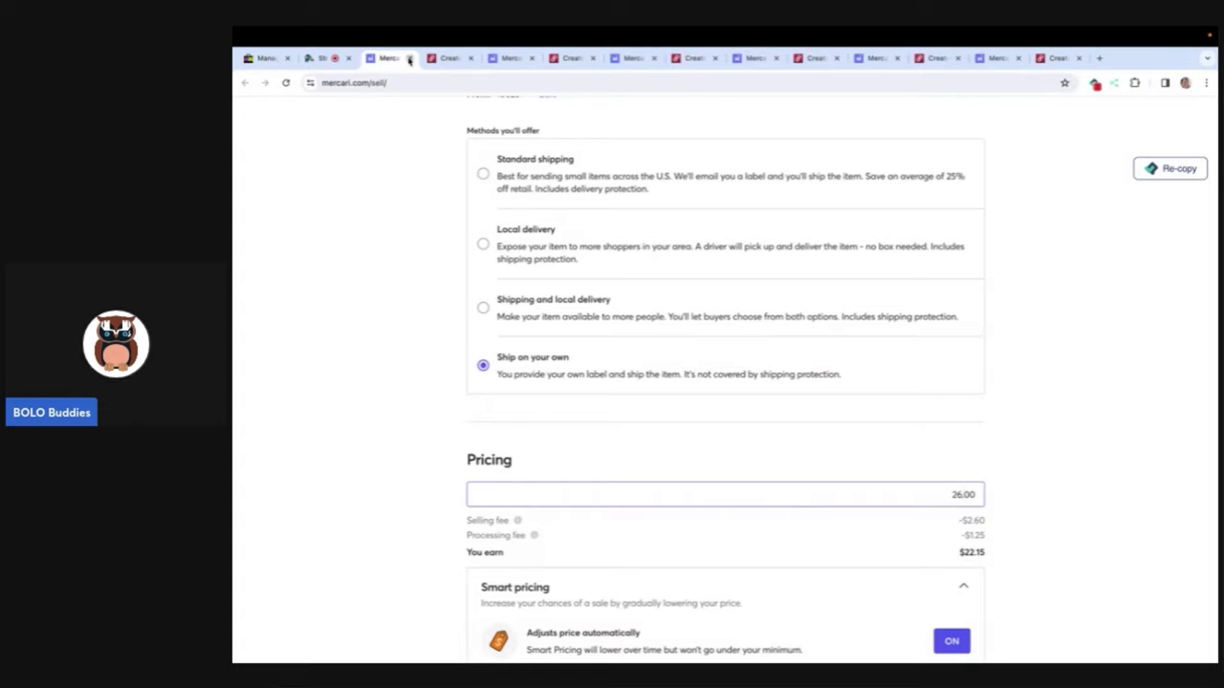
Step: Add the hashtags #plush #stuffedanimal #bear to the Boyds Bear Daffodil Days listing's Mercari form
scroll(418, 271, up, 15)
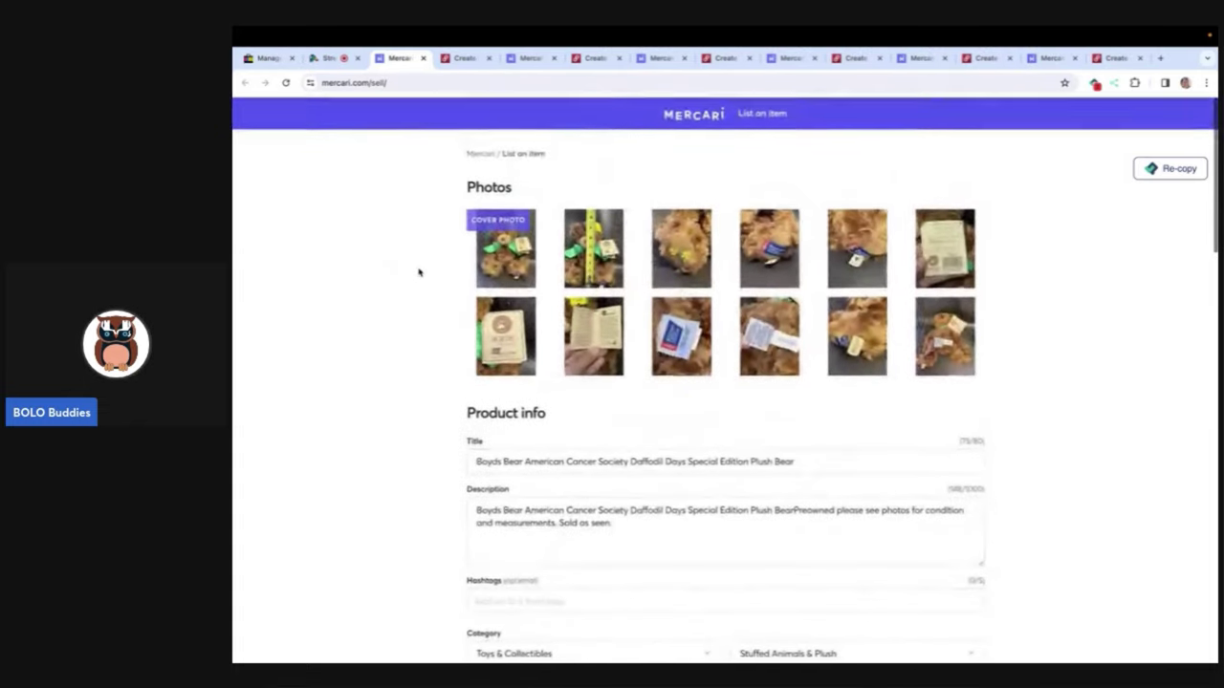
scroll(734, 494, down, 2)
click(604, 440)
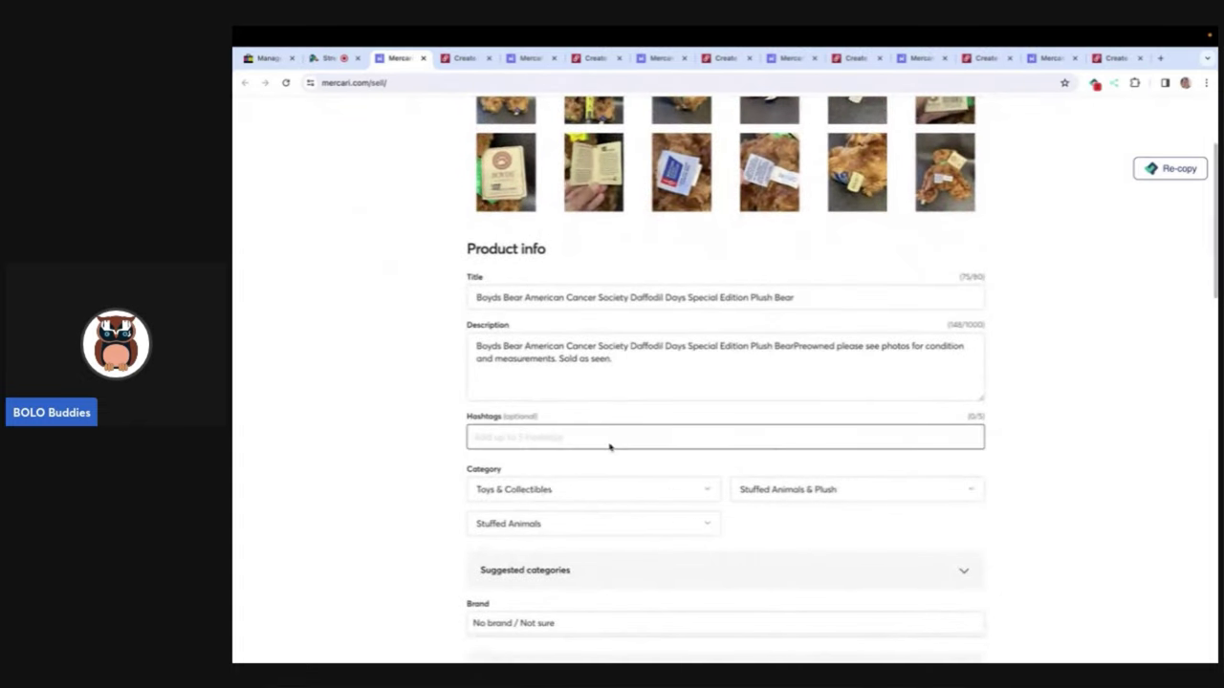
text(#plush #)
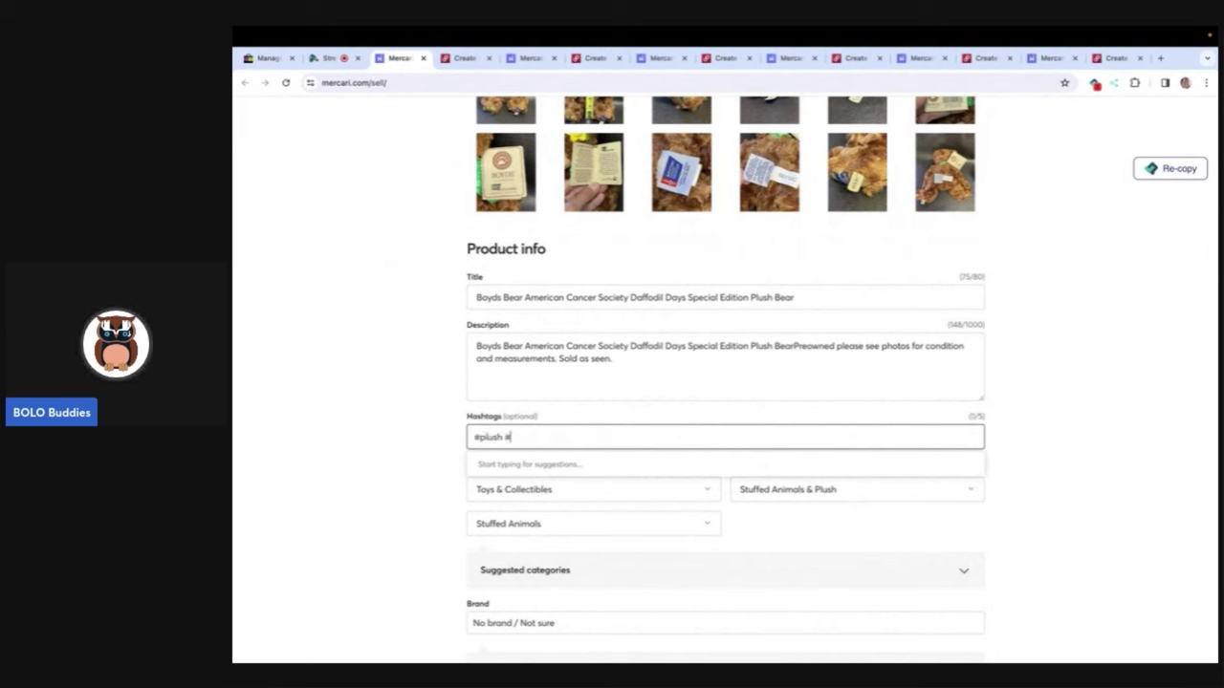
text(stuffed)
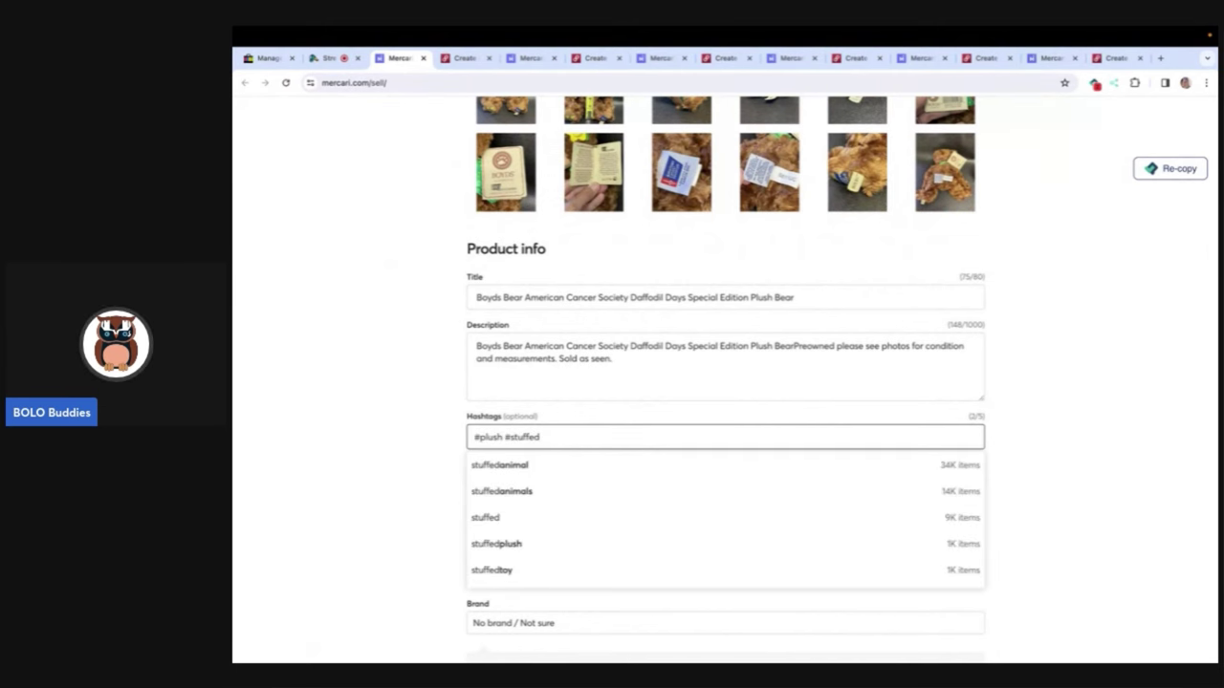
click(595, 466)
text(#)
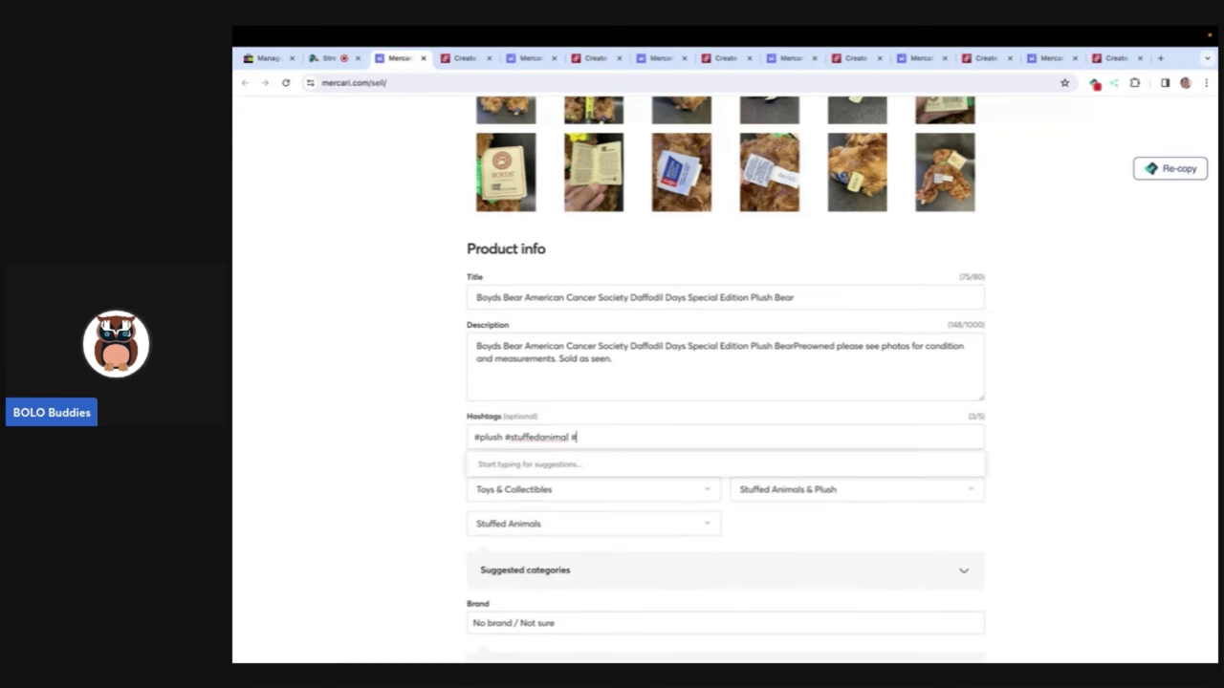
text(bear)
click(379, 511)
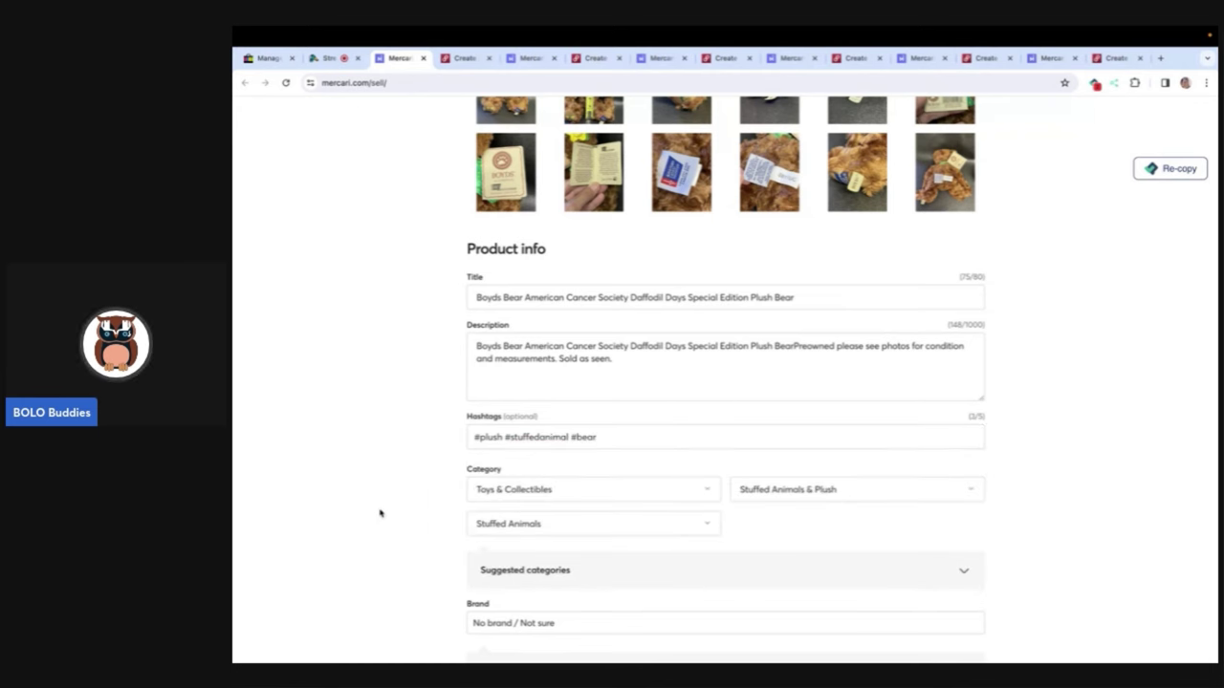
Step: Set the Boyds bear's condition to Good and clear its color selection on the Mercari form
scroll(381, 512, down, 2)
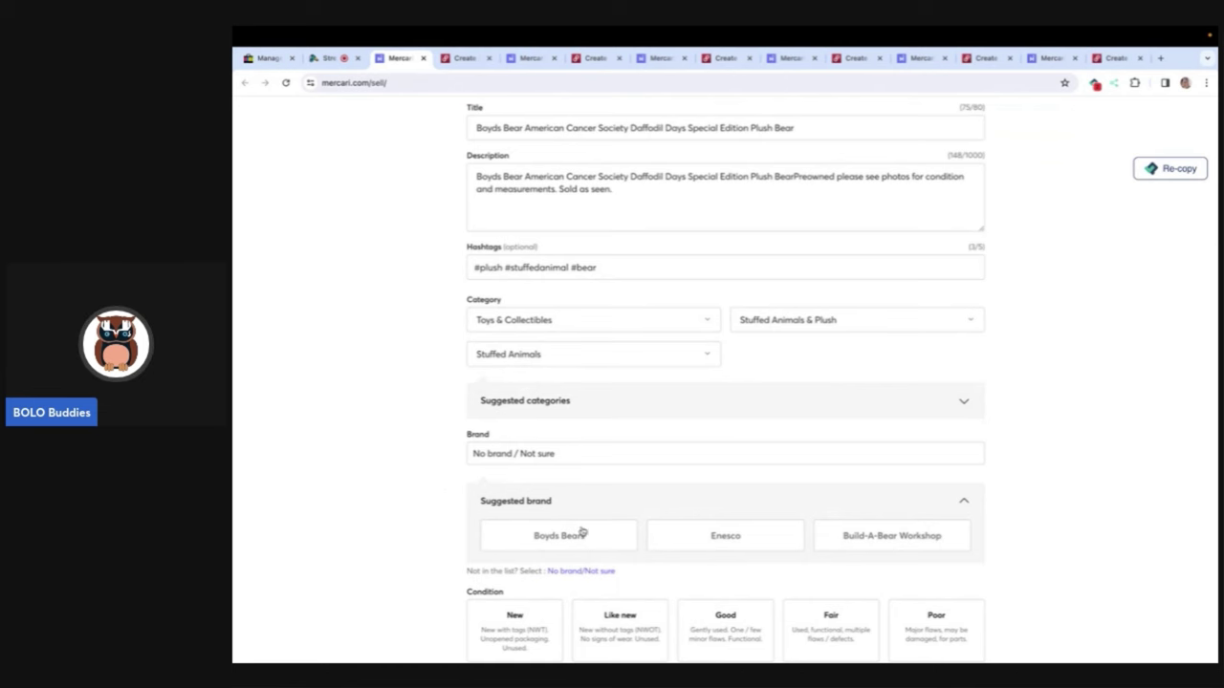
scroll(628, 469, down, 2)
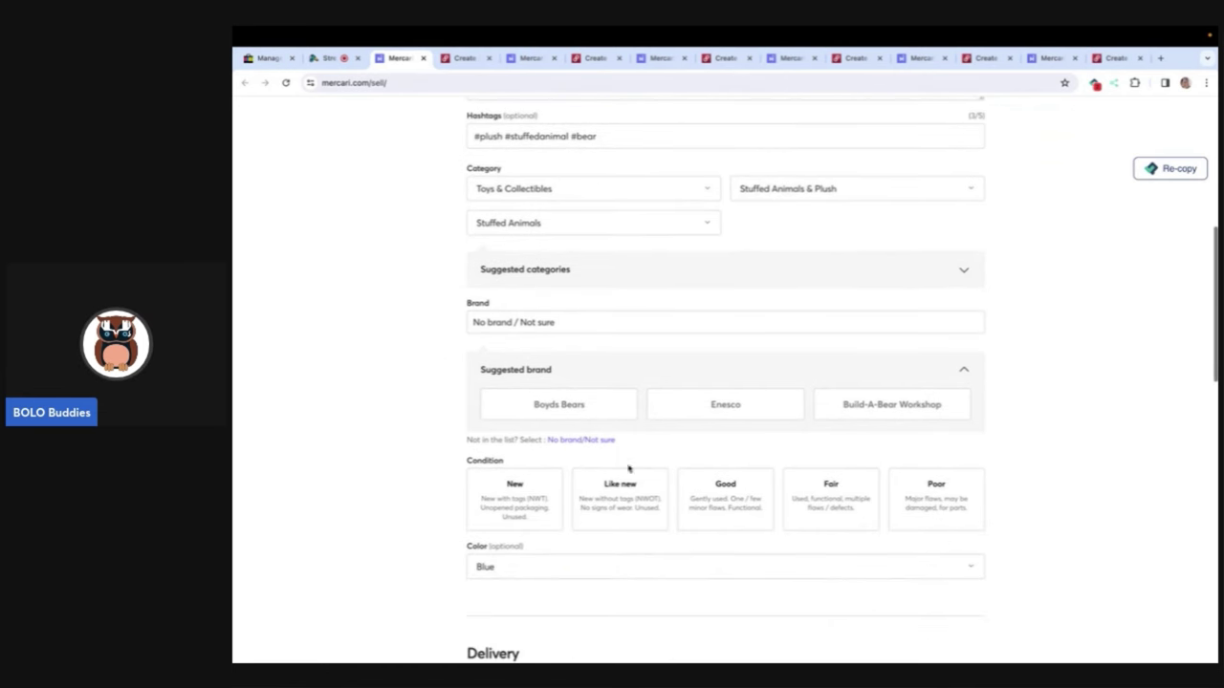
click(721, 497)
scroll(715, 497, down, 3)
scroll(612, 380, down, 5)
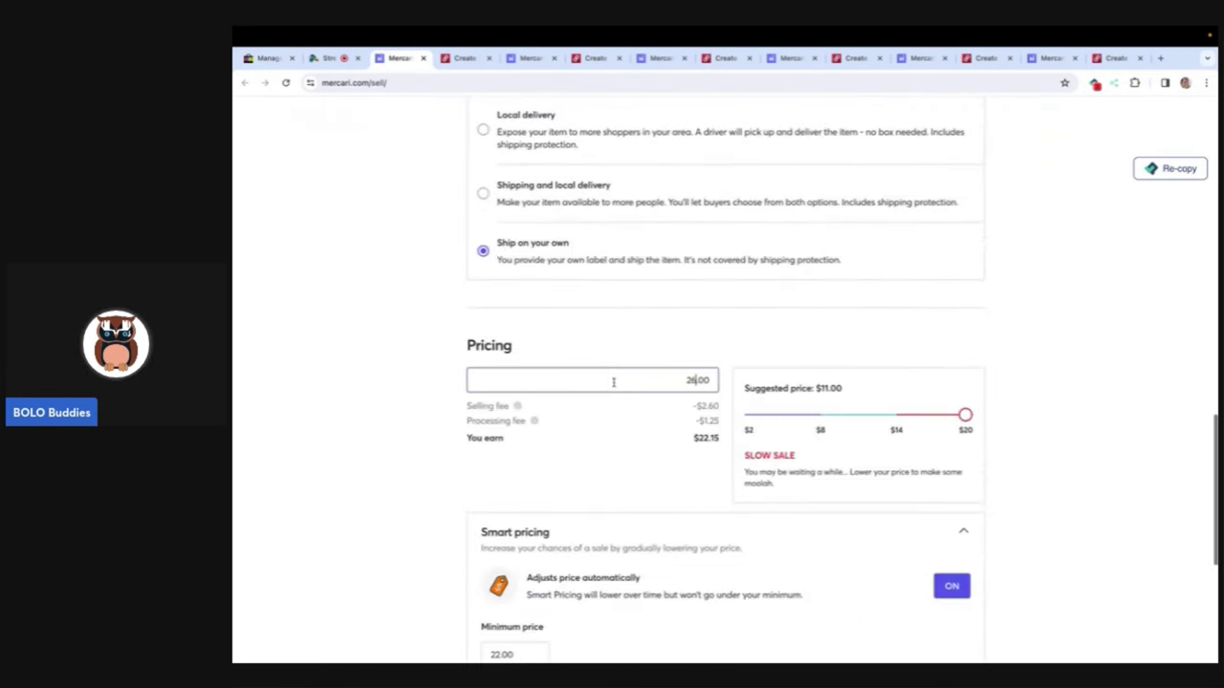
scroll(609, 328, up, 3)
scroll(610, 330, up, 1)
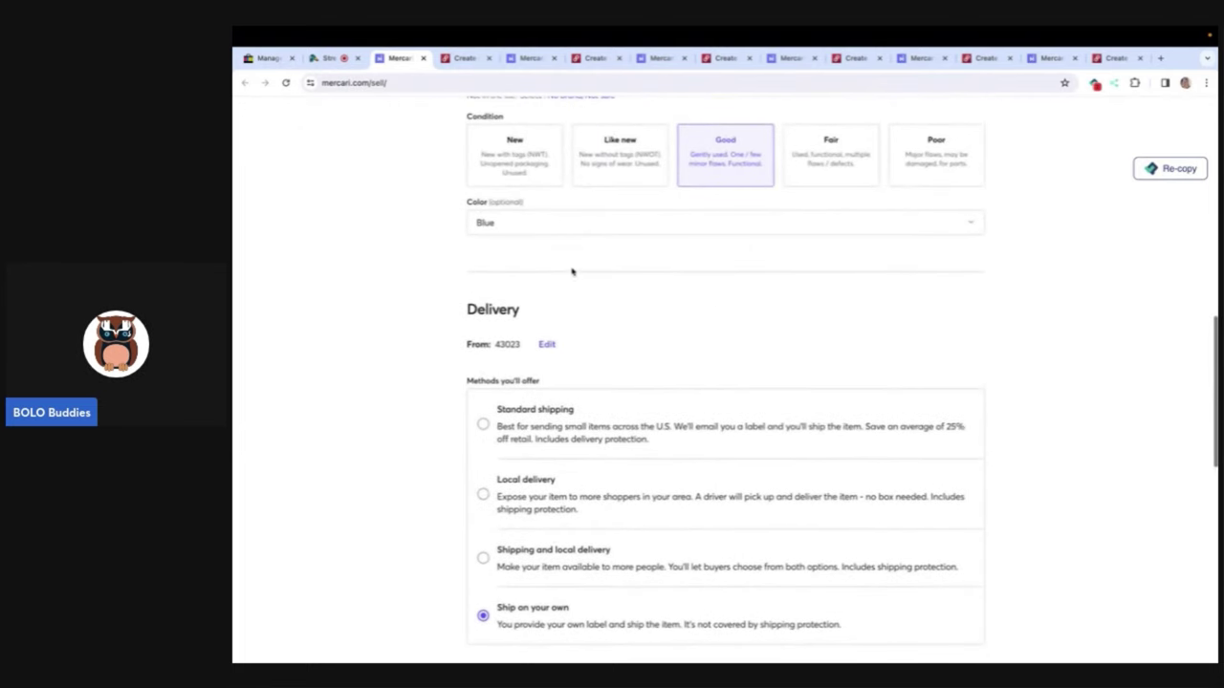
click(540, 226)
click(504, 250)
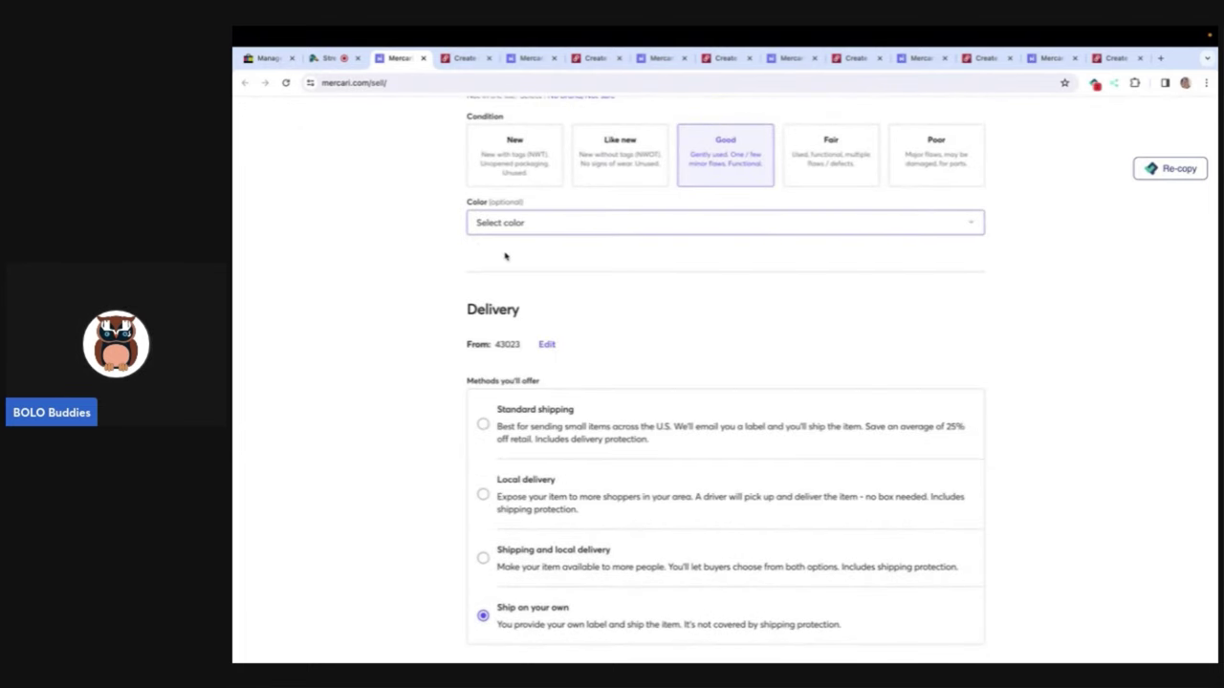
Step: Set the Boyds bear's Mercari price to 32 and turn off its automatic Smart Pricing adjustment
scroll(506, 254, down, 5)
click(673, 402)
drag(673, 403, 727, 412)
text(32)
click(773, 363)
click(951, 609)
Step: Publish the Boyds bear's listing on Mercari and close the finished page
scroll(951, 609, down, 3)
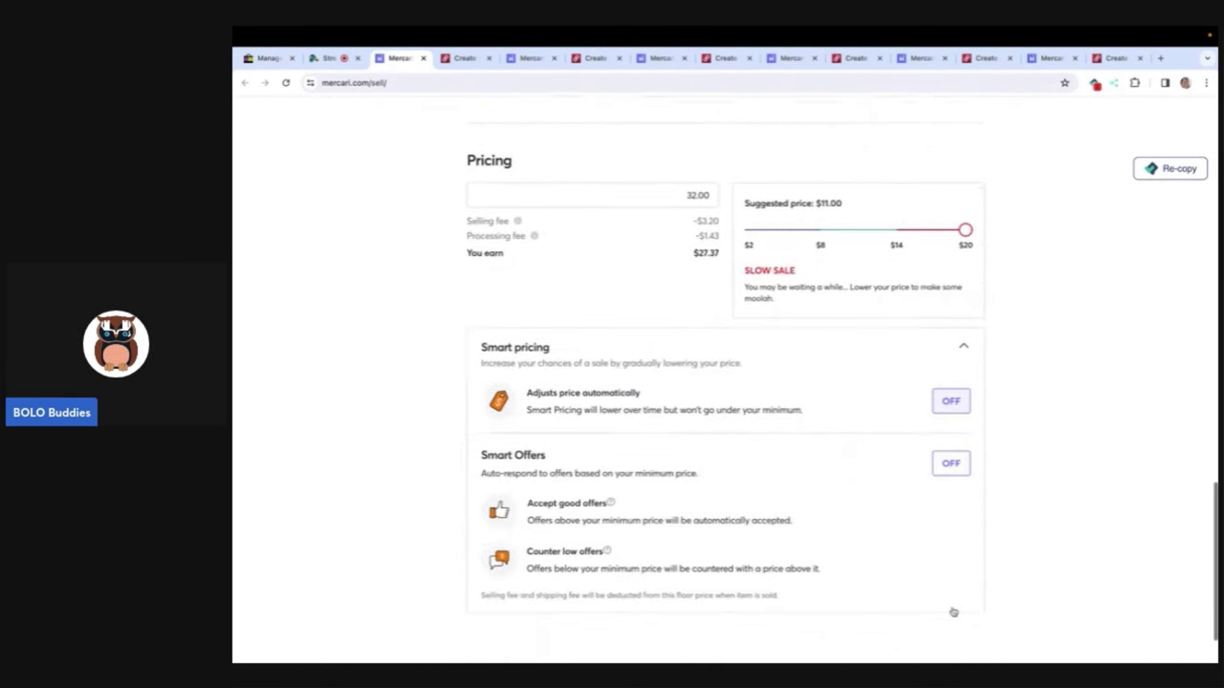
click(813, 612)
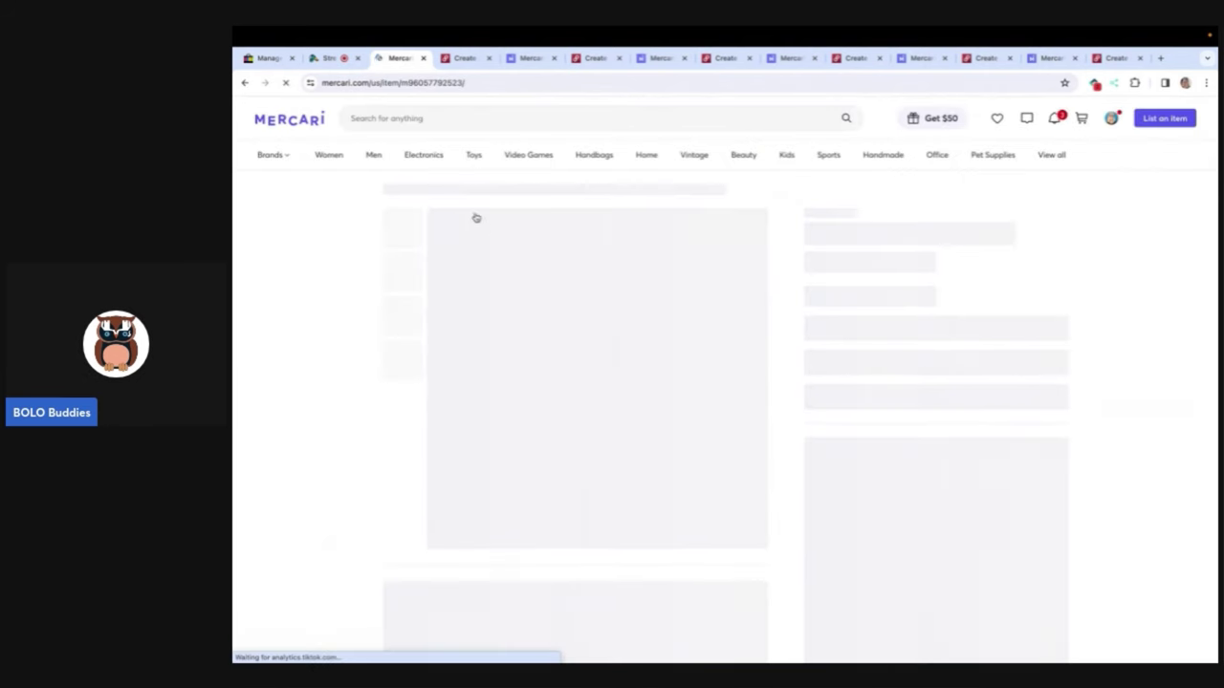
click(422, 58)
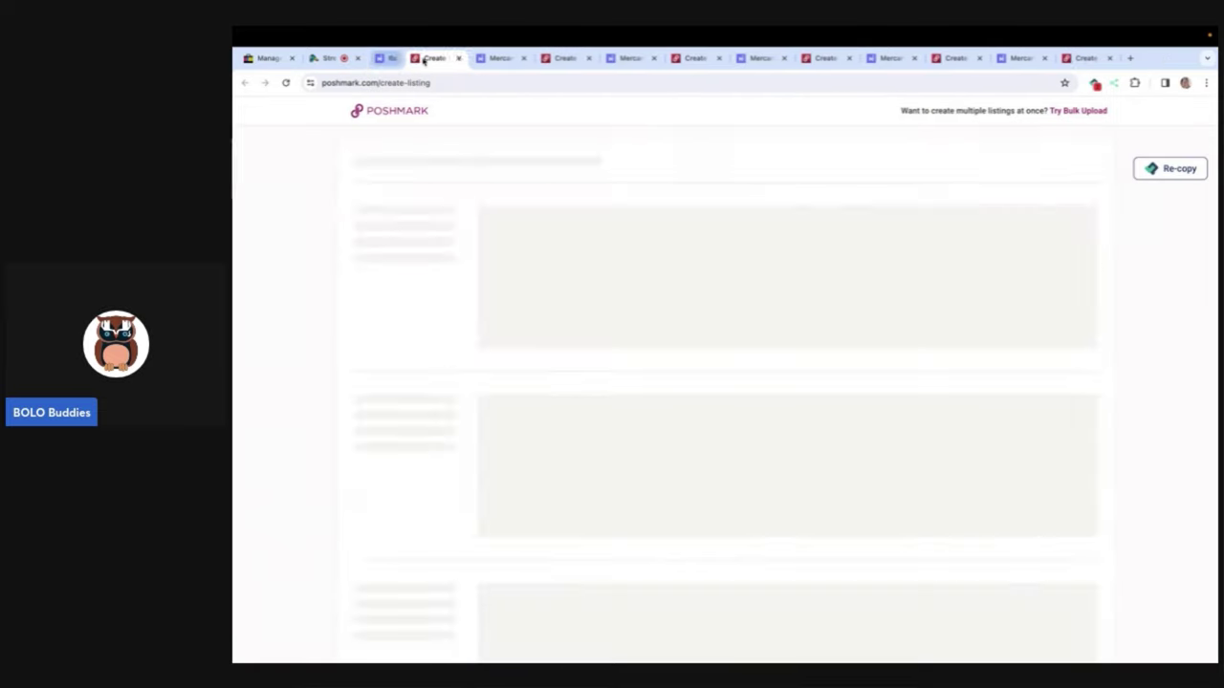
Step: Move the text starting with "Preowned" onto its own line in the Boyds bear's Poshmark description
scroll(441, 221, down, 4)
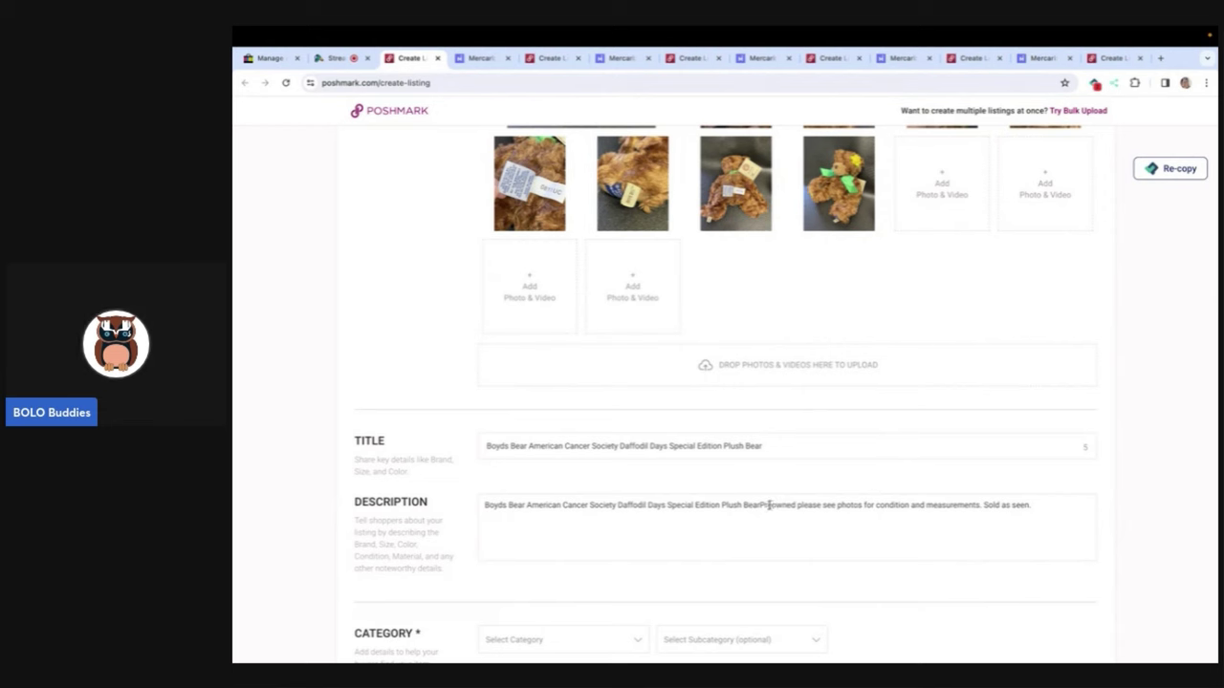
key(Return)
Step: Categorize the Boyds bear's Poshmark form as Kids Toys, Stuffed Animals and mark it as having no tags attached
scroll(622, 475, down, 3)
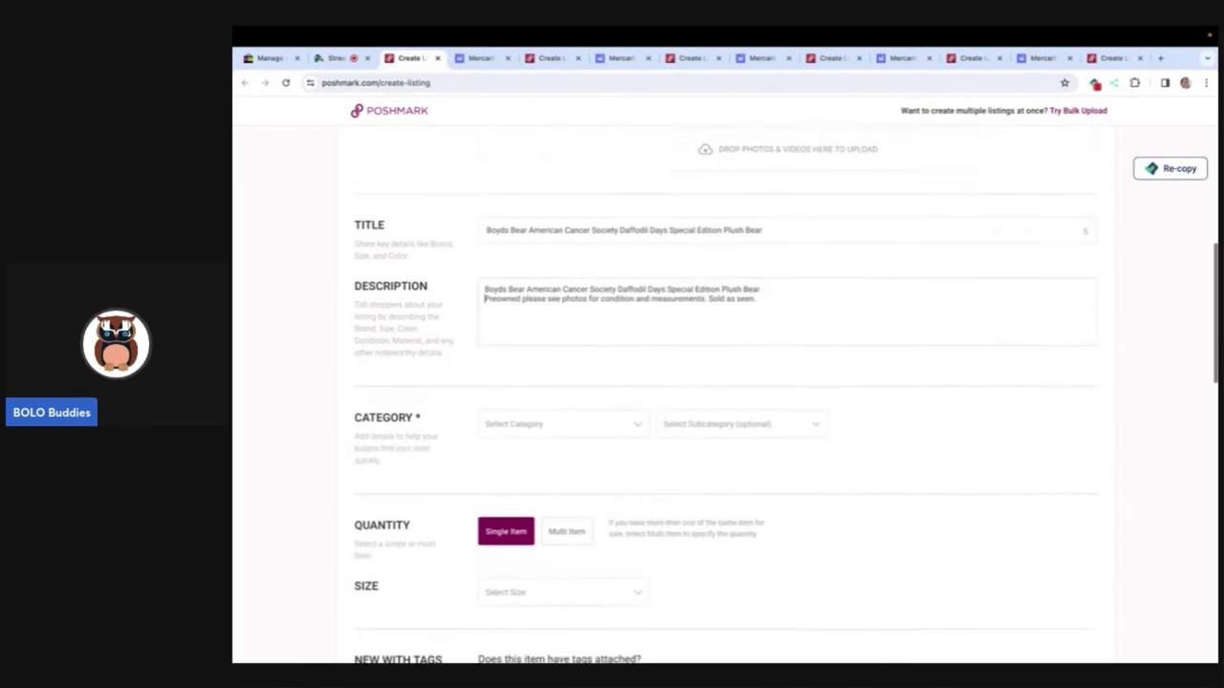
click(634, 408)
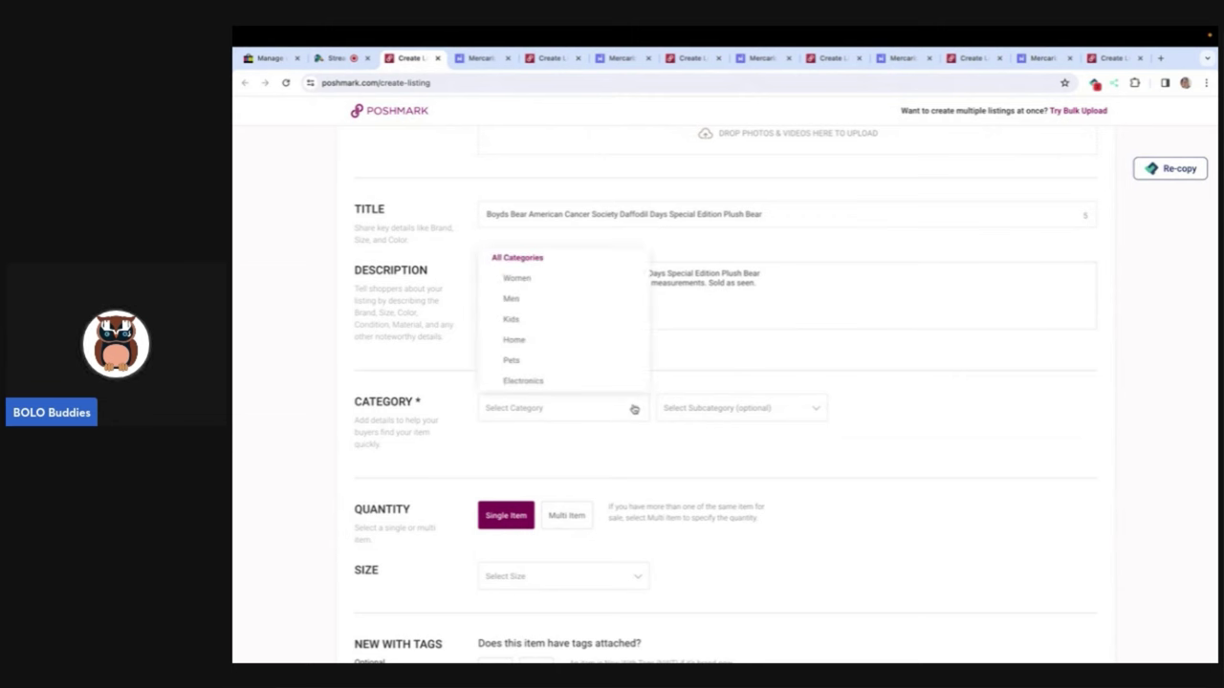
click(574, 321)
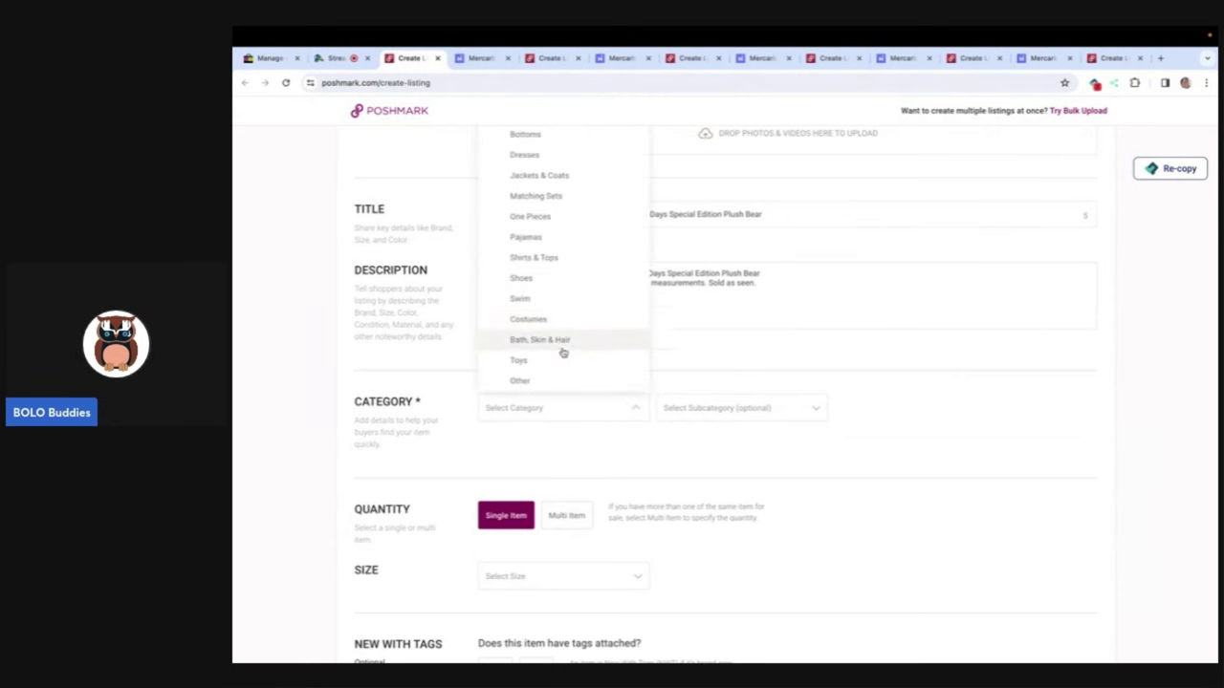
click(560, 358)
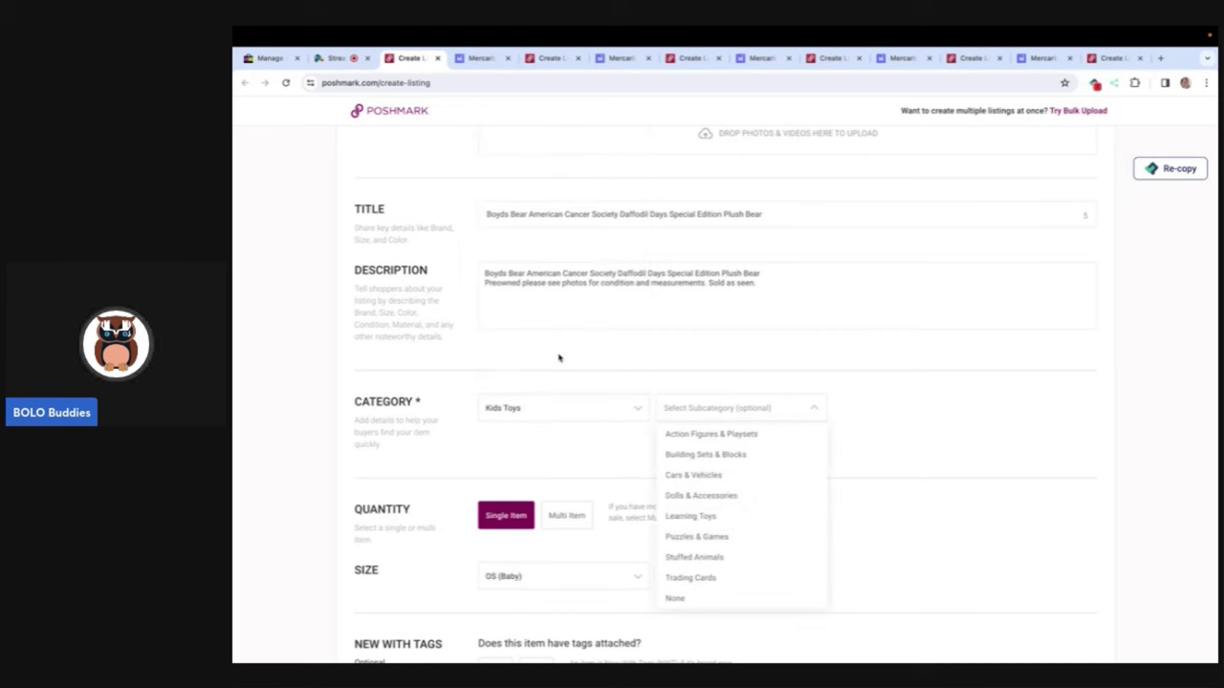
click(712, 557)
scroll(710, 529, down, 3)
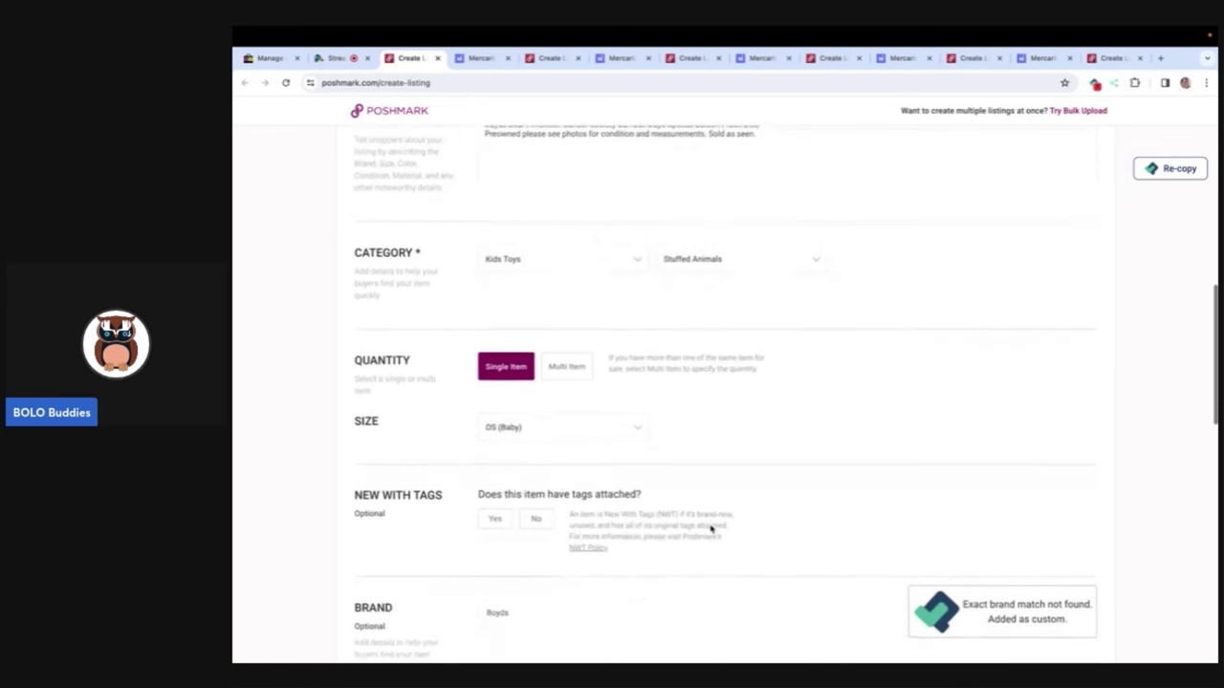
click(534, 517)
Step: Open the original price of the Boyds bear's Poshmark form for editing
scroll(531, 518, down, 5)
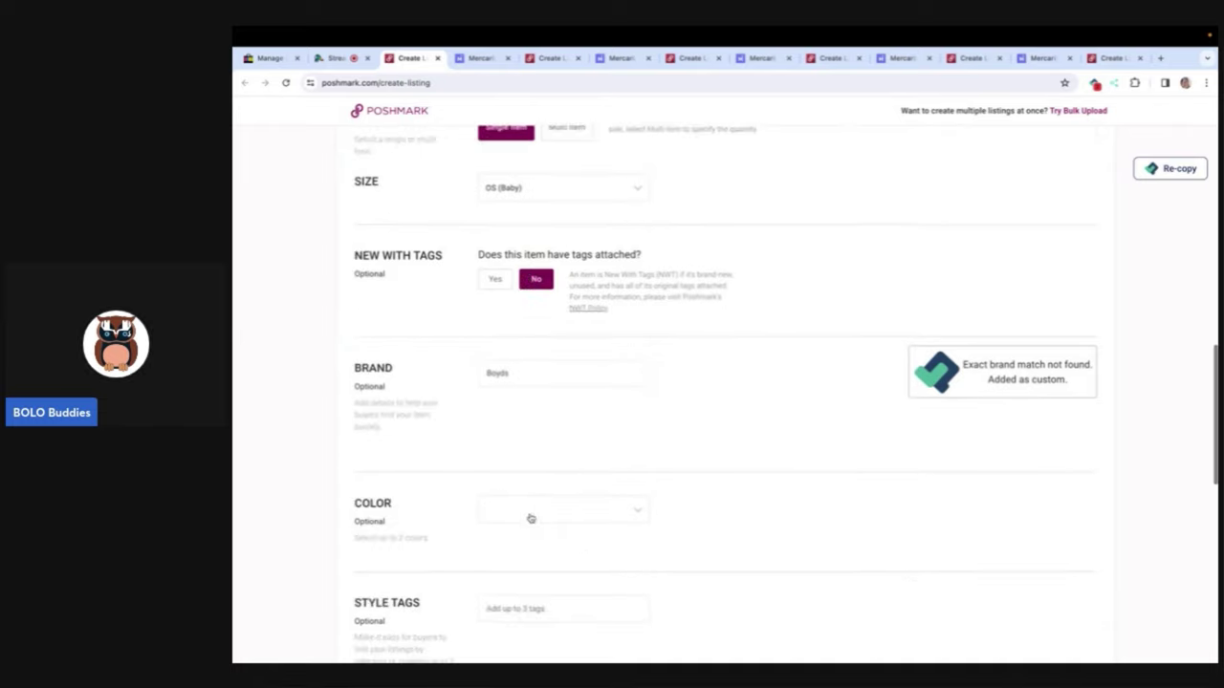
scroll(531, 518, up, 6)
scroll(530, 518, down, 10)
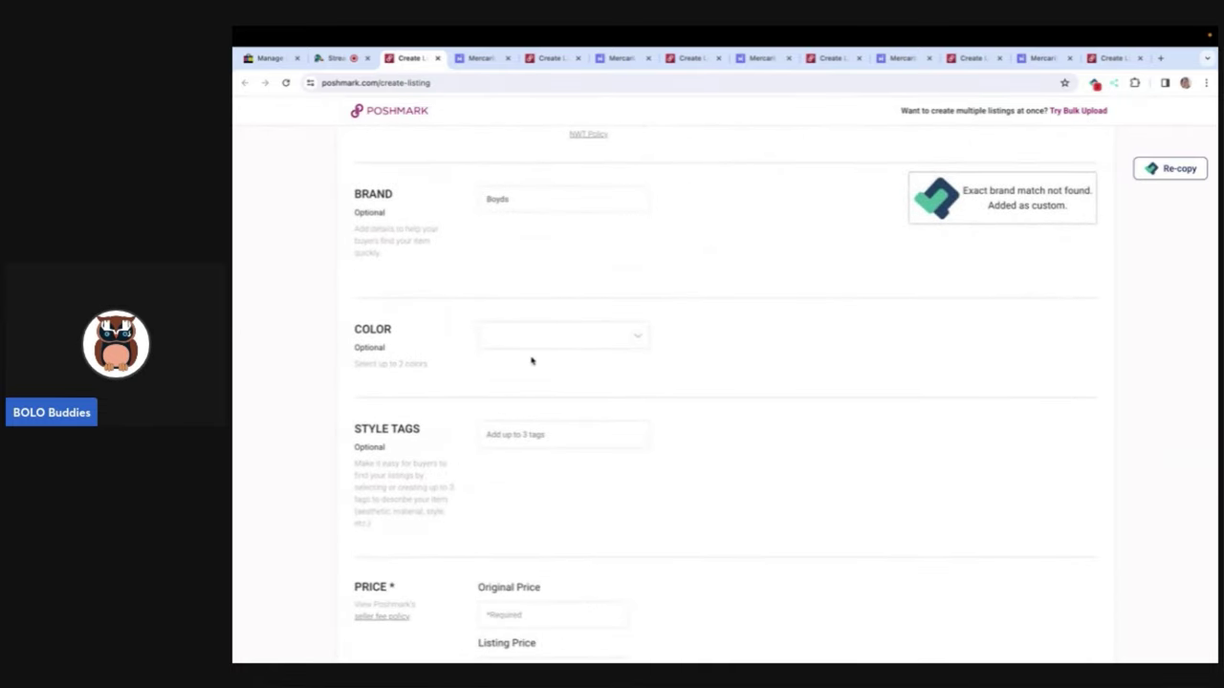
scroll(532, 358, down, 3)
click(516, 463)
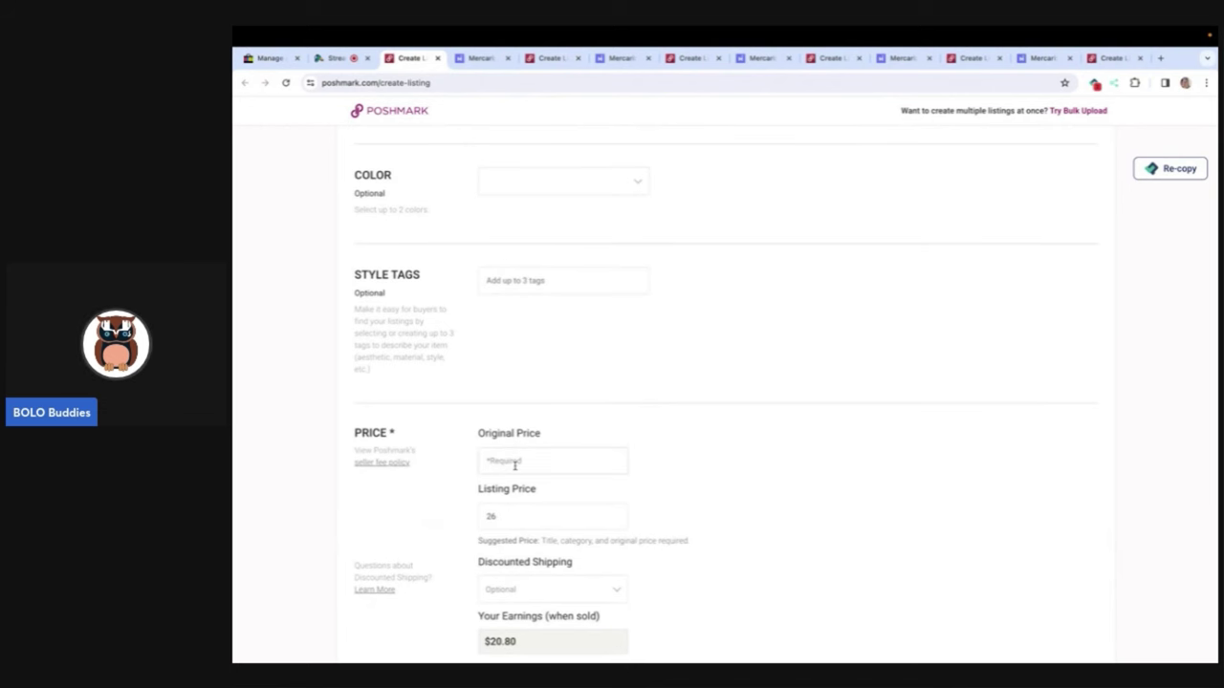
Step: Set the listing's original price to 0 and its listing price to 30
text(8)
key(Tab)
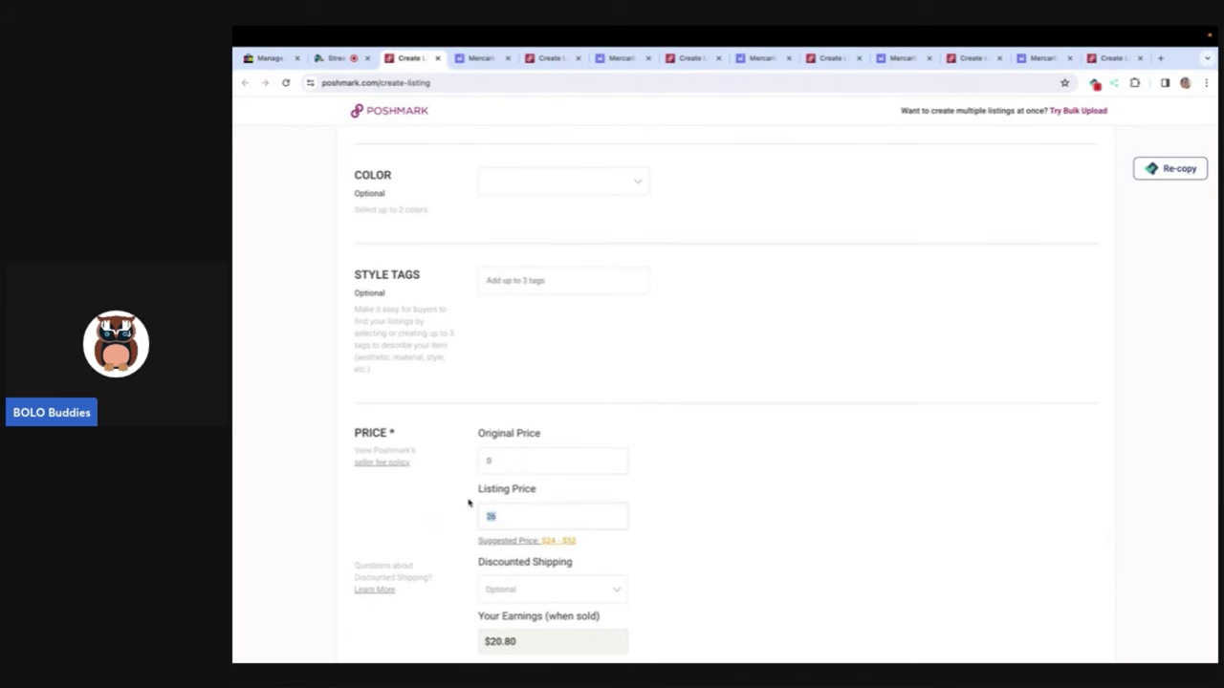
text(30)
Step: Publish the Boyds Bear listing on Poshmark with Facebook sharing turned off, and close its page
scroll(650, 513, down, 3)
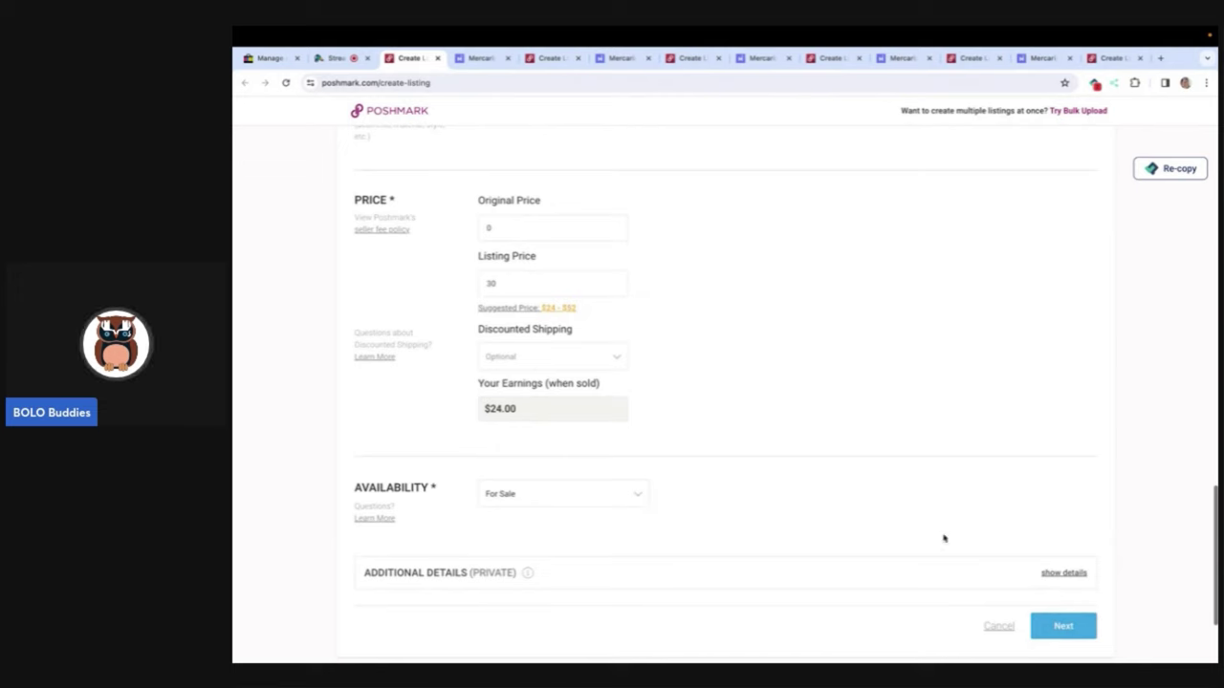
click(1073, 629)
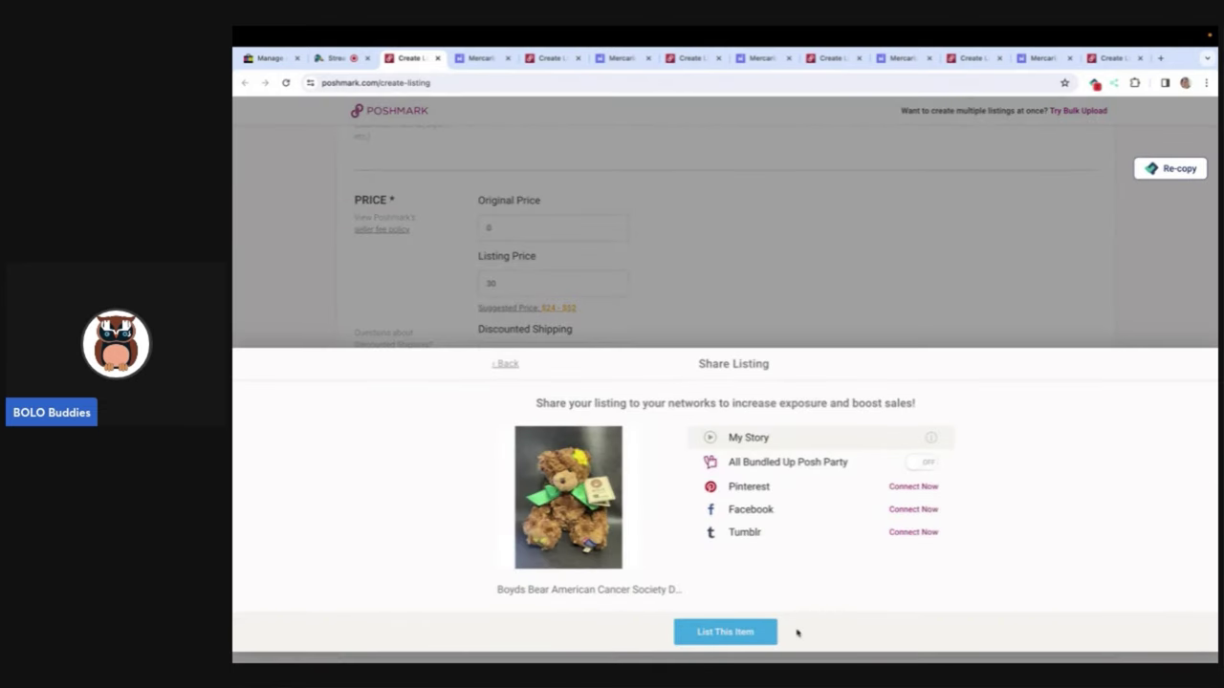
click(918, 510)
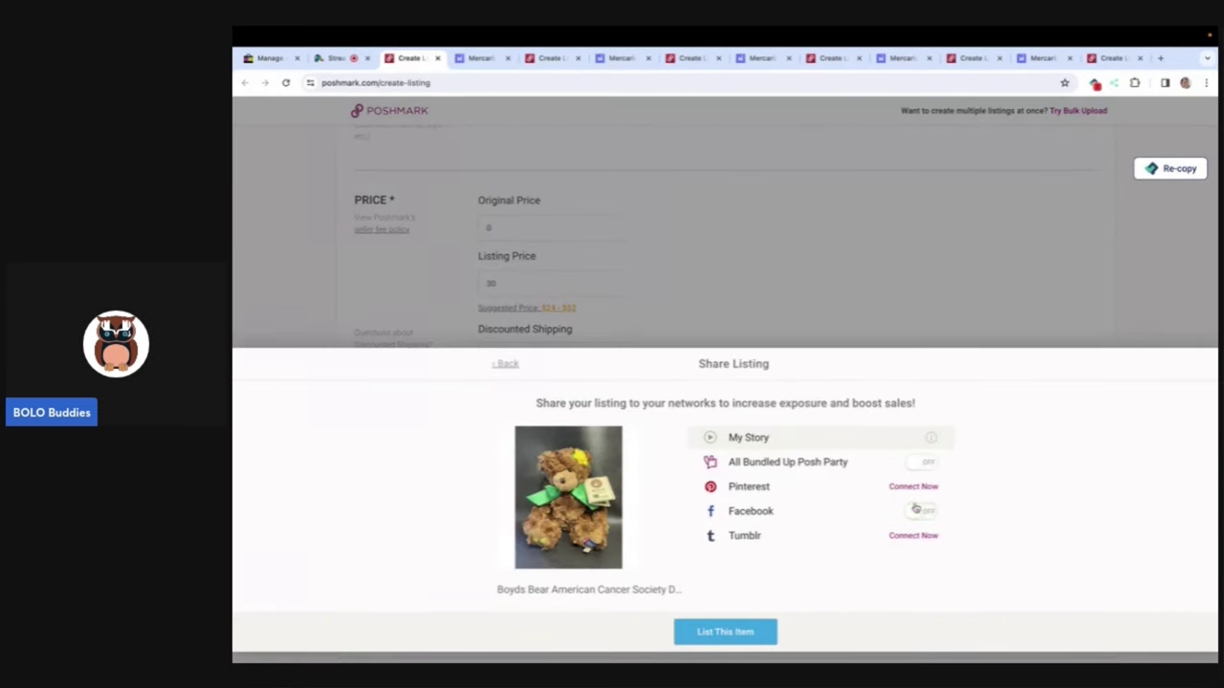
click(729, 634)
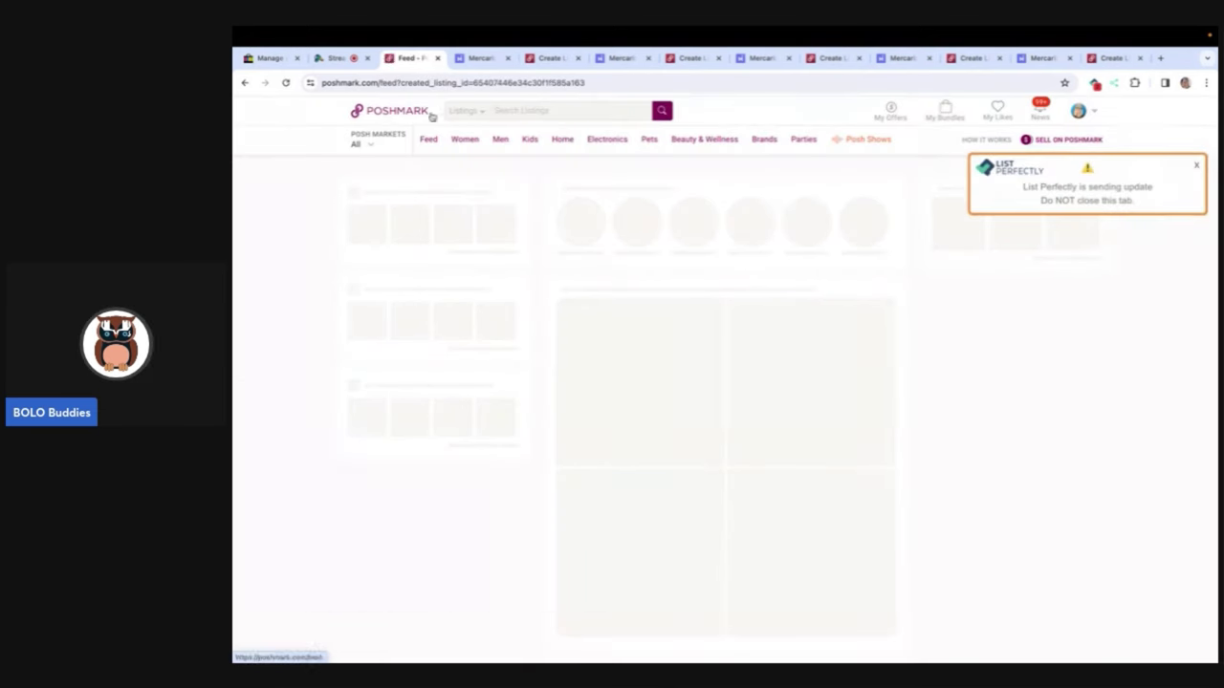
click(437, 58)
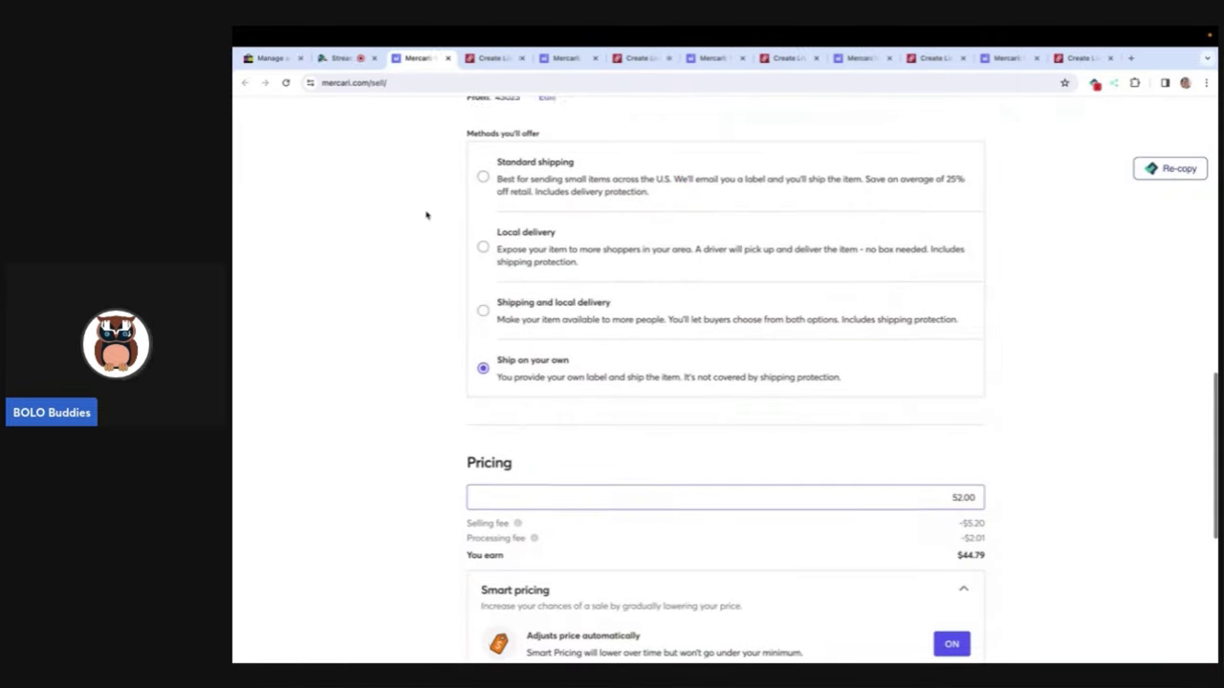
Step: Insert a line break before "Preowned" in the description of the koala bear's Mercari listing
scroll(426, 215, up, 10)
scroll(426, 215, up, 5)
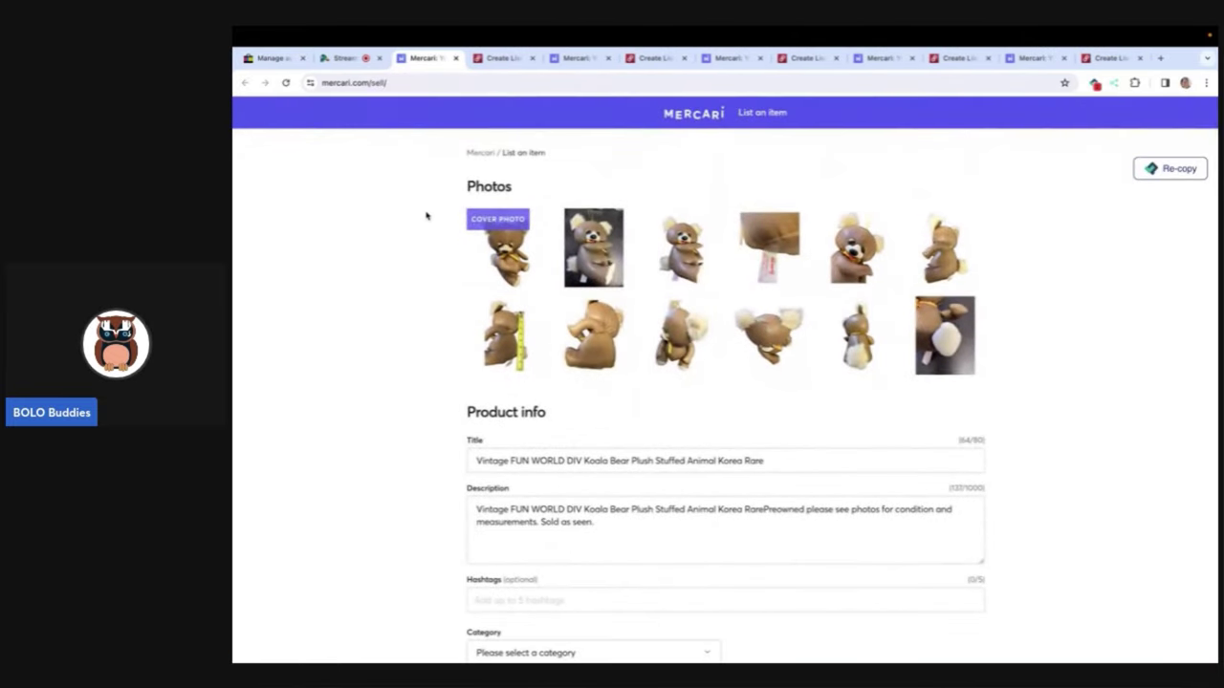
scroll(567, 349, down, 1)
click(576, 403)
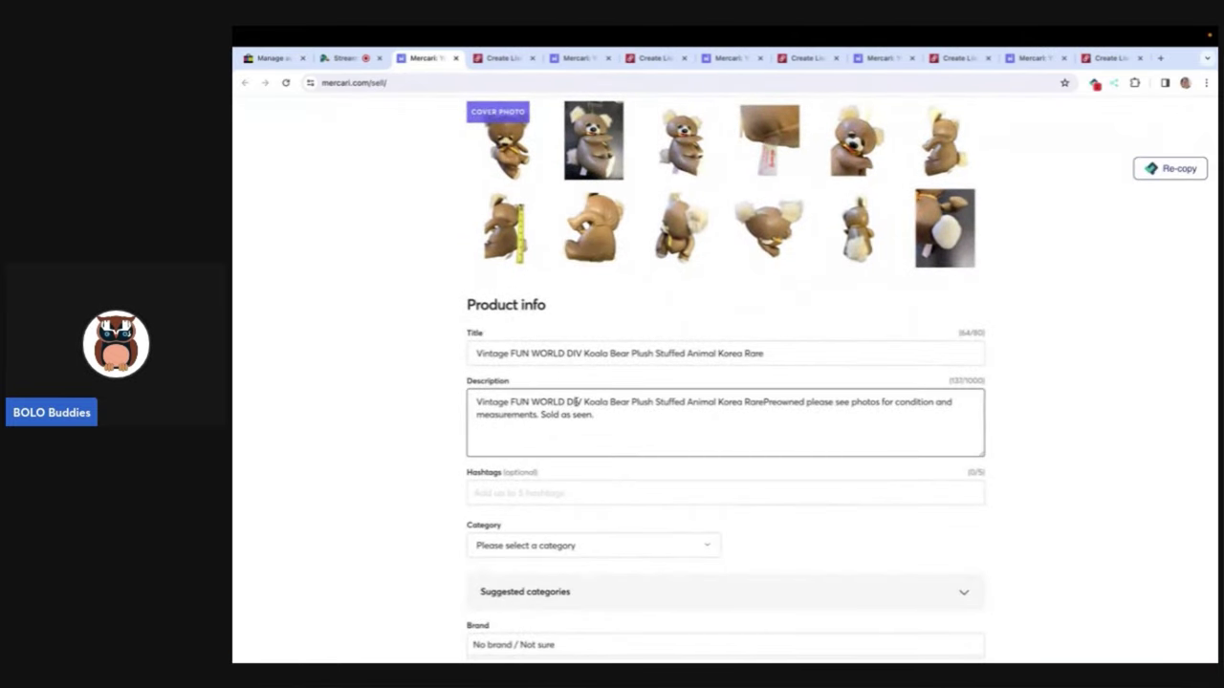
click(764, 402)
key(Return)
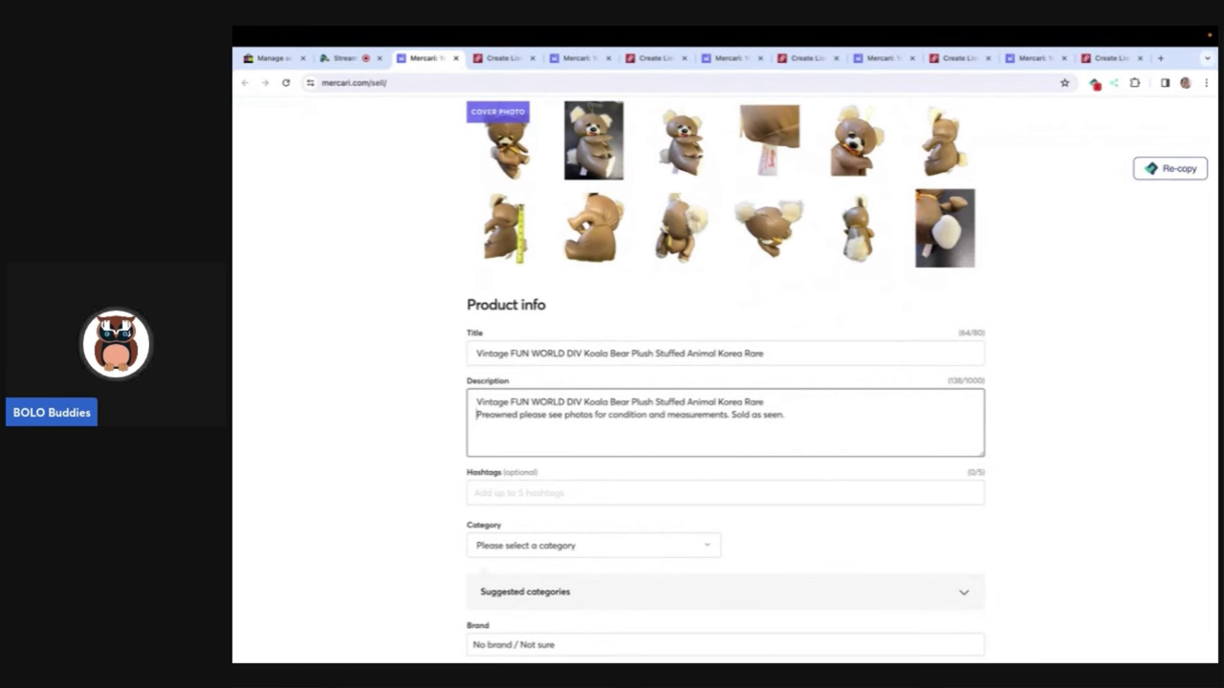
Step: Add the hashtags #vintage, #koala and #plush to the koala bear listing
scroll(707, 450, down, 1)
click(695, 417)
text(#vin)
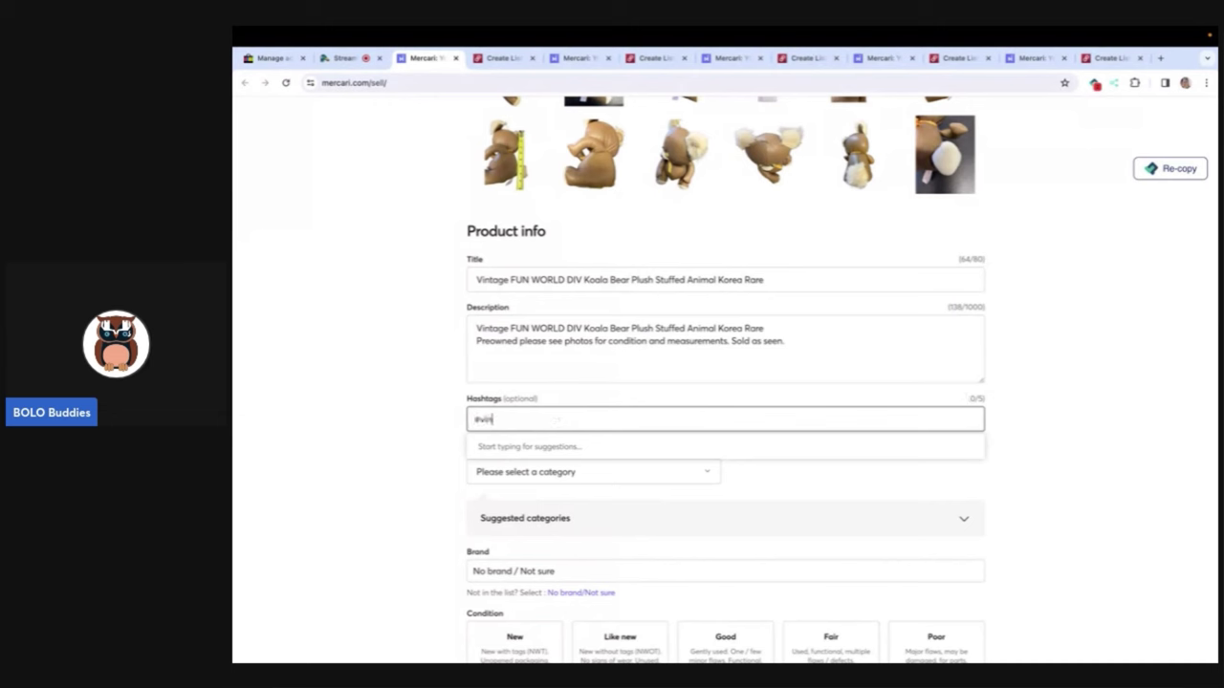
text(tage #koal)
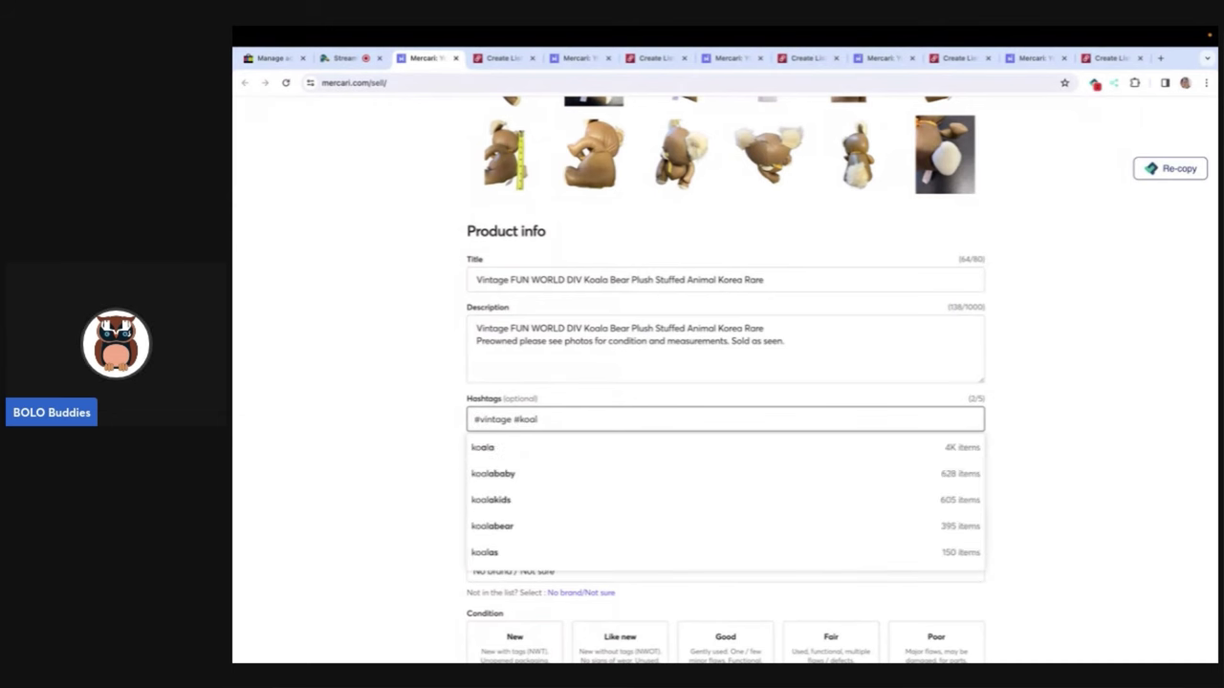
text(a #plush)
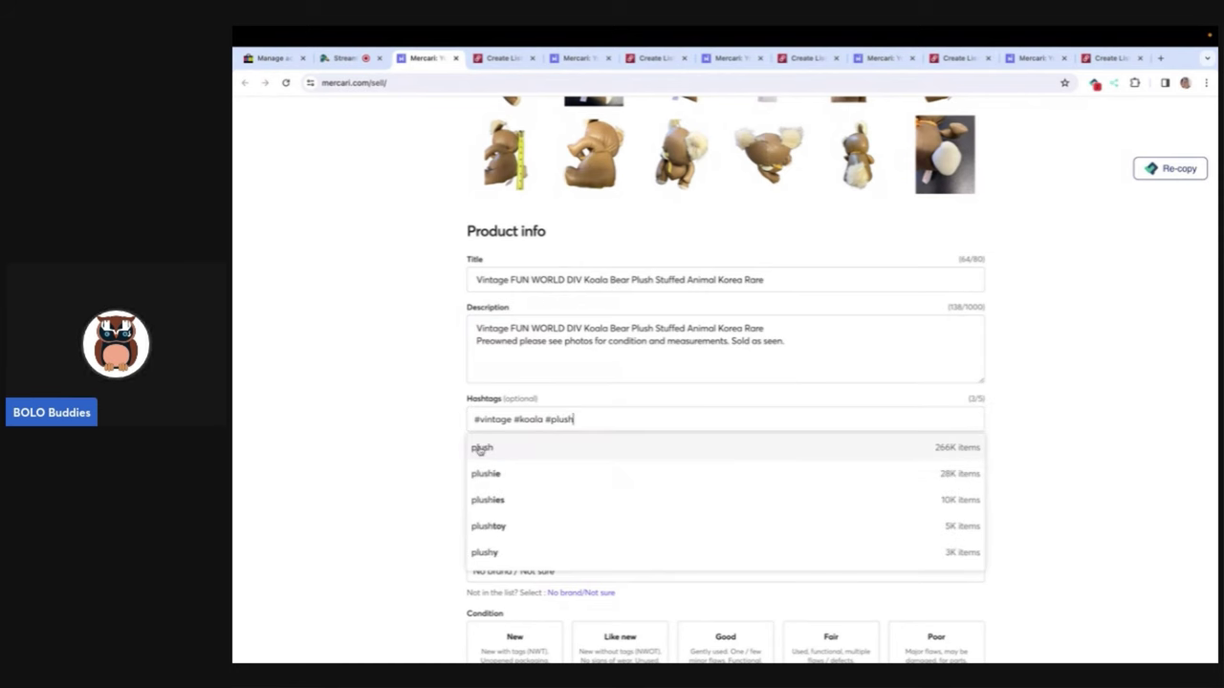
click(480, 450)
Step: Apply the suggested Toys & Collectibles, Stuffed Animals & Plush, Stuffed Animals category and set the condition to Good
scroll(481, 448, down, 2)
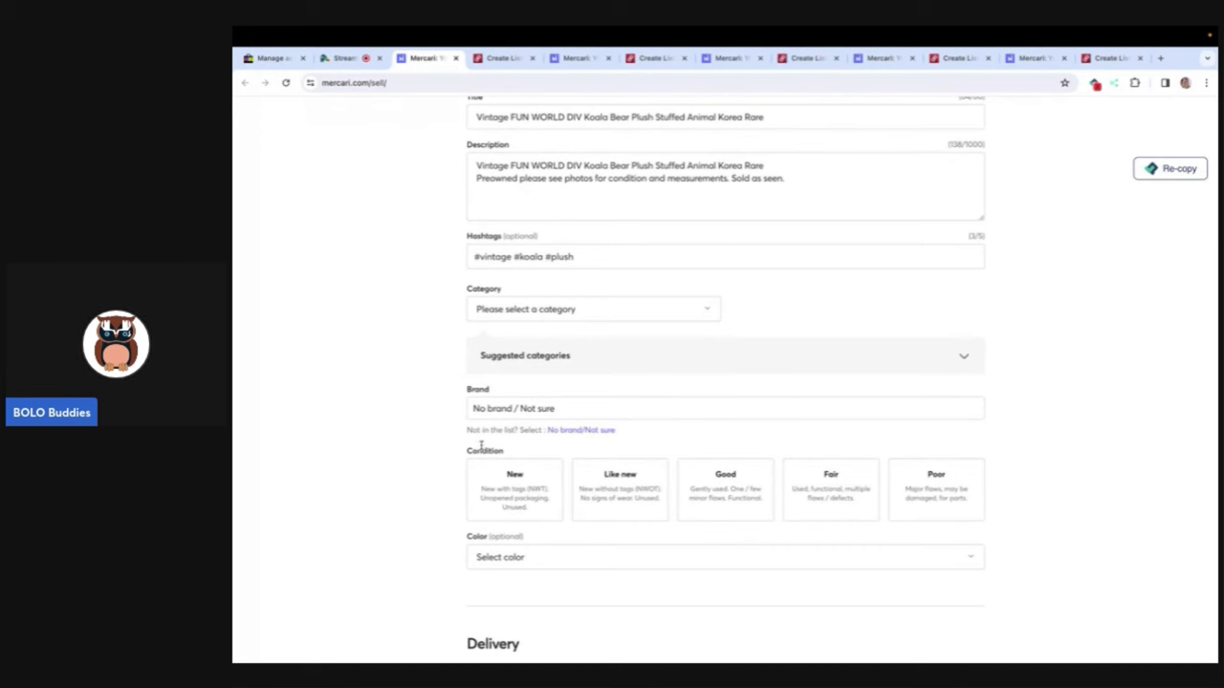
click(549, 353)
click(559, 411)
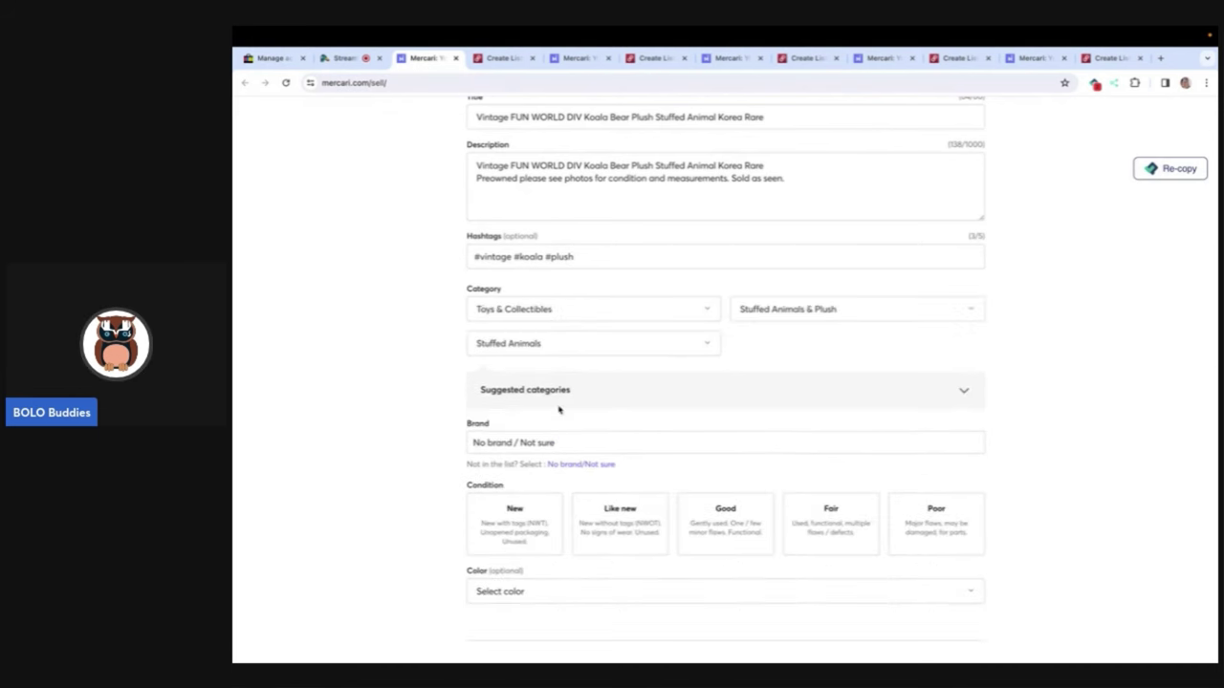
scroll(708, 401, down, 2)
click(737, 371)
Step: Set the koala bear's price to $75.00 and turn off automatic price adjustment under Smart pricing
scroll(738, 348, down, 6)
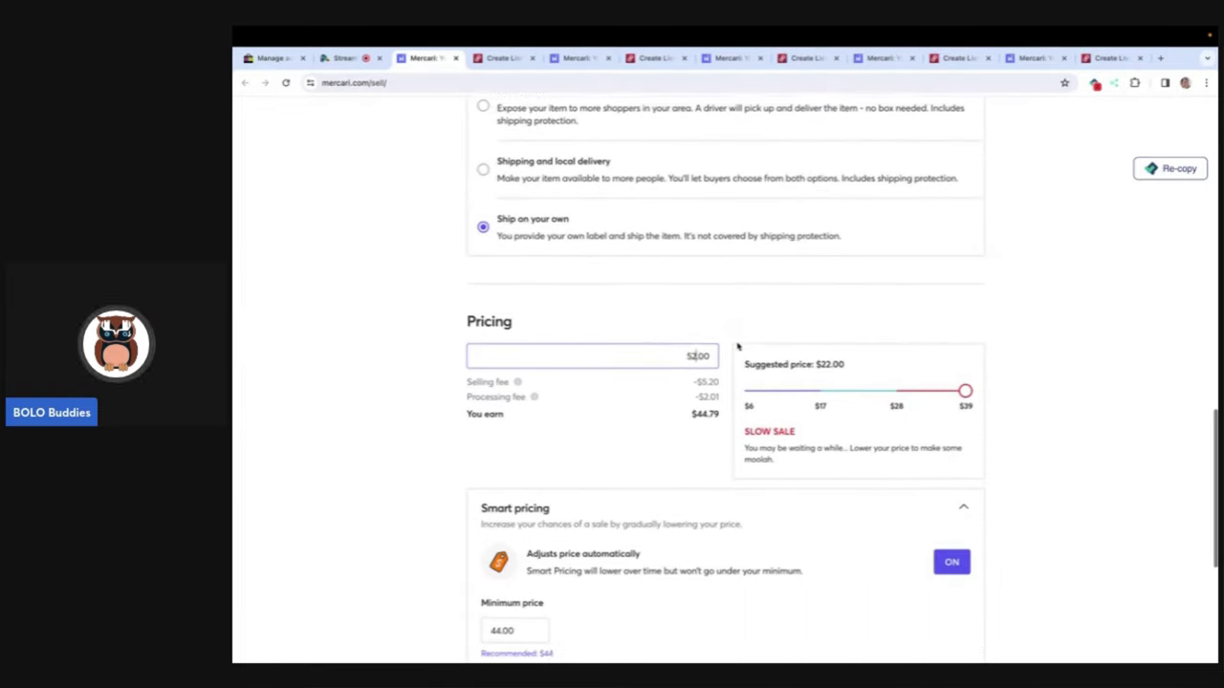
key(BackSpace)
key(BackSpace)
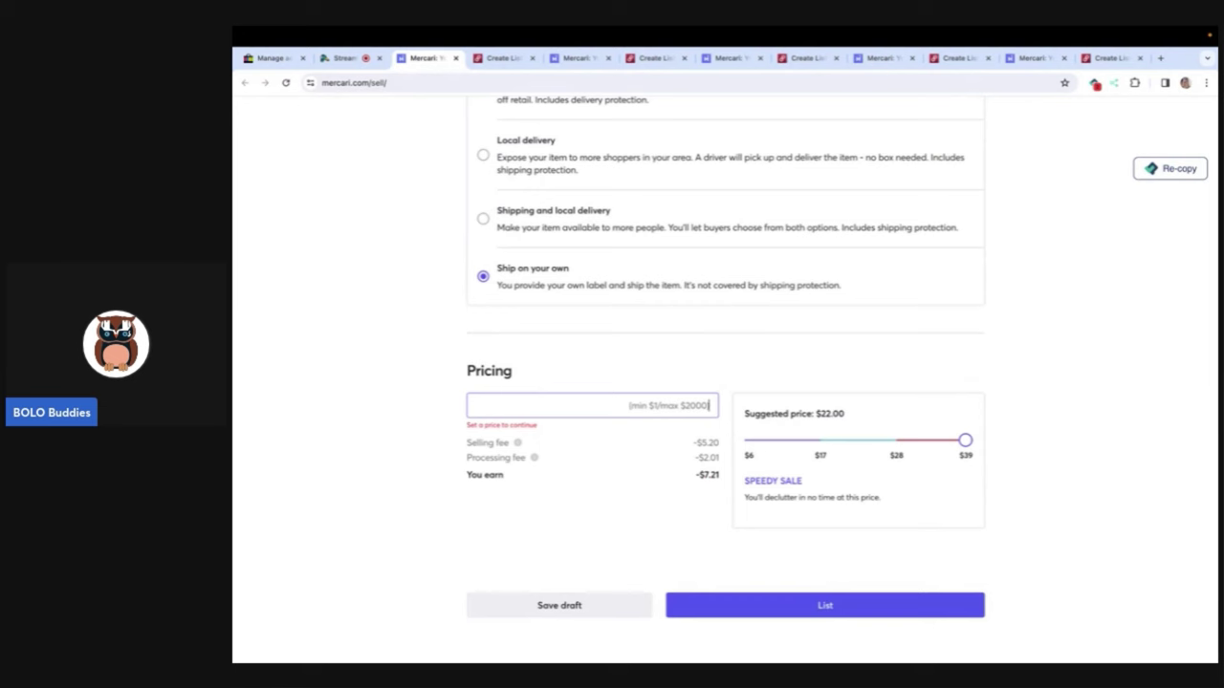
text(75.)
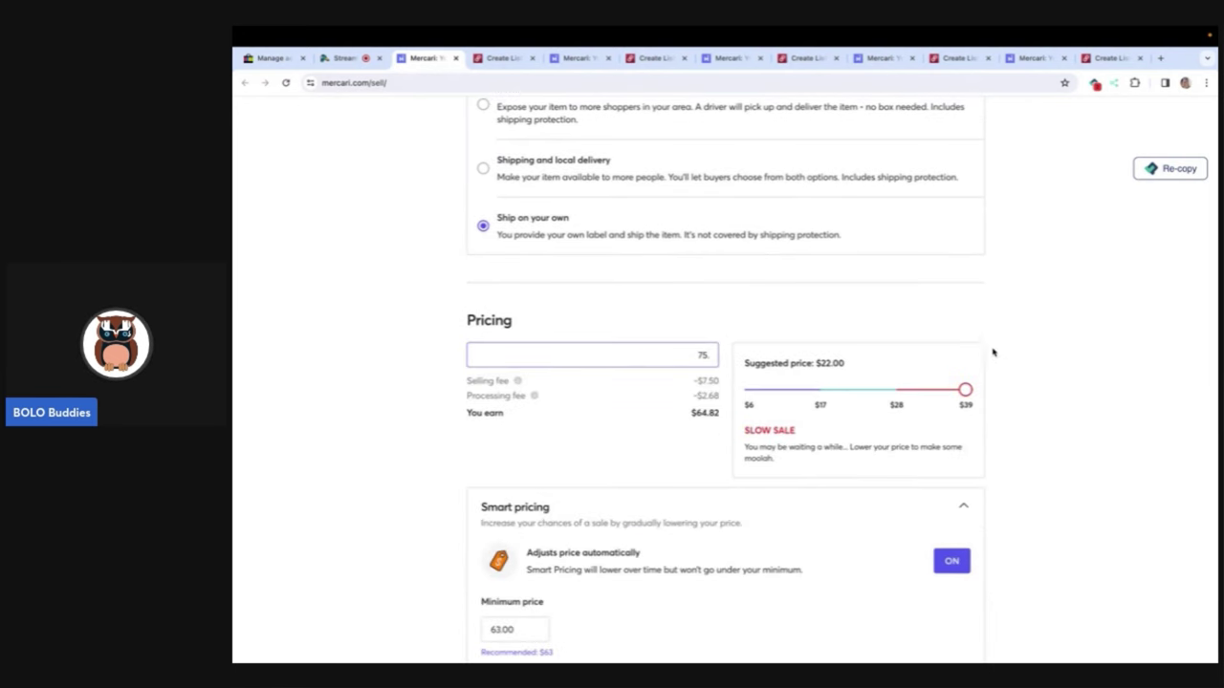
click(1027, 331)
scroll(1024, 336, down, 2)
click(950, 430)
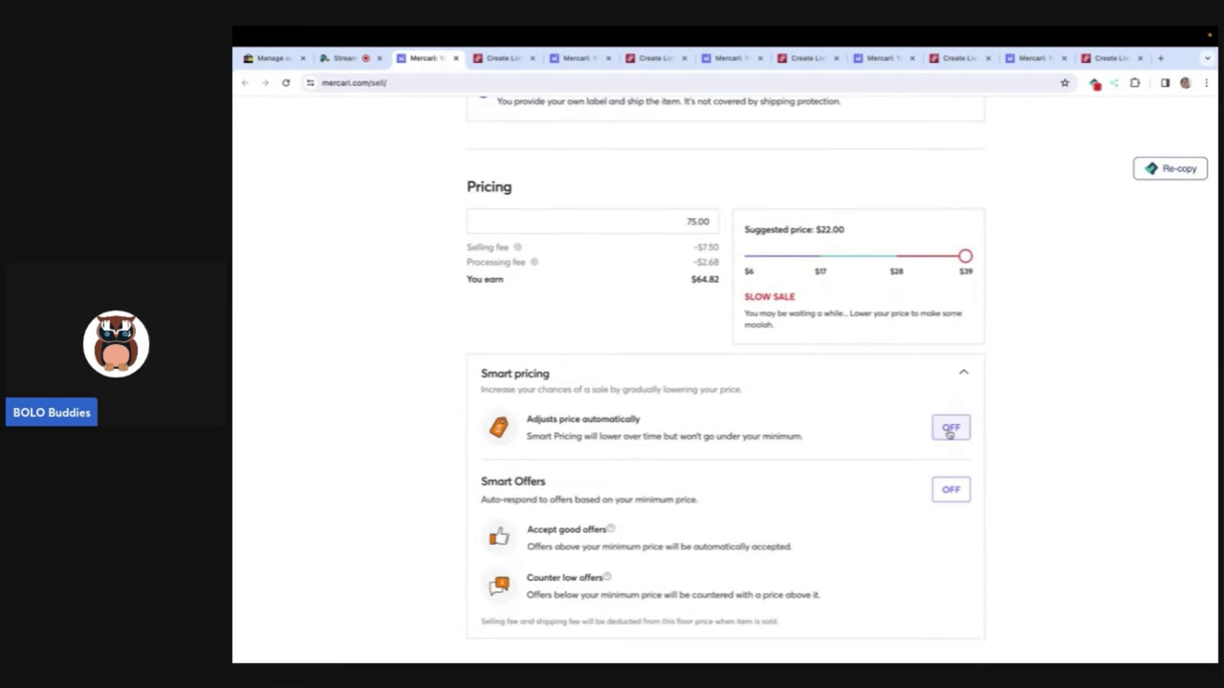
Step: Publish the koala bear listing on Mercari and close its page
scroll(951, 432, down, 1)
click(815, 608)
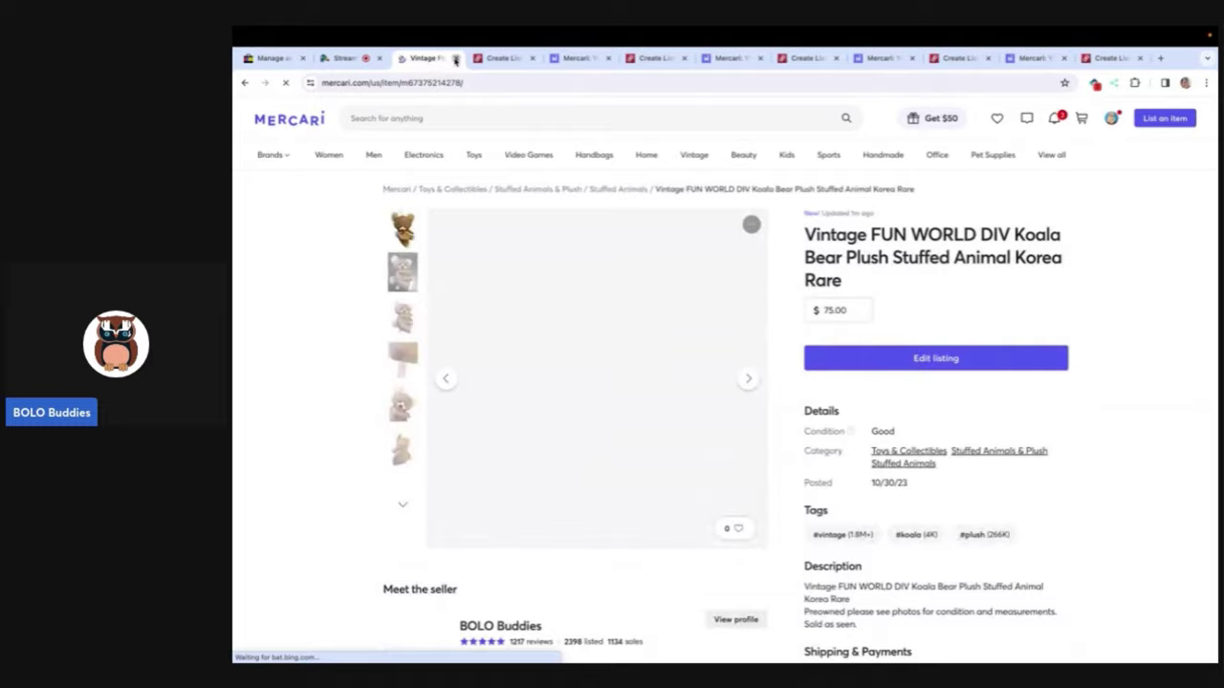
click(456, 59)
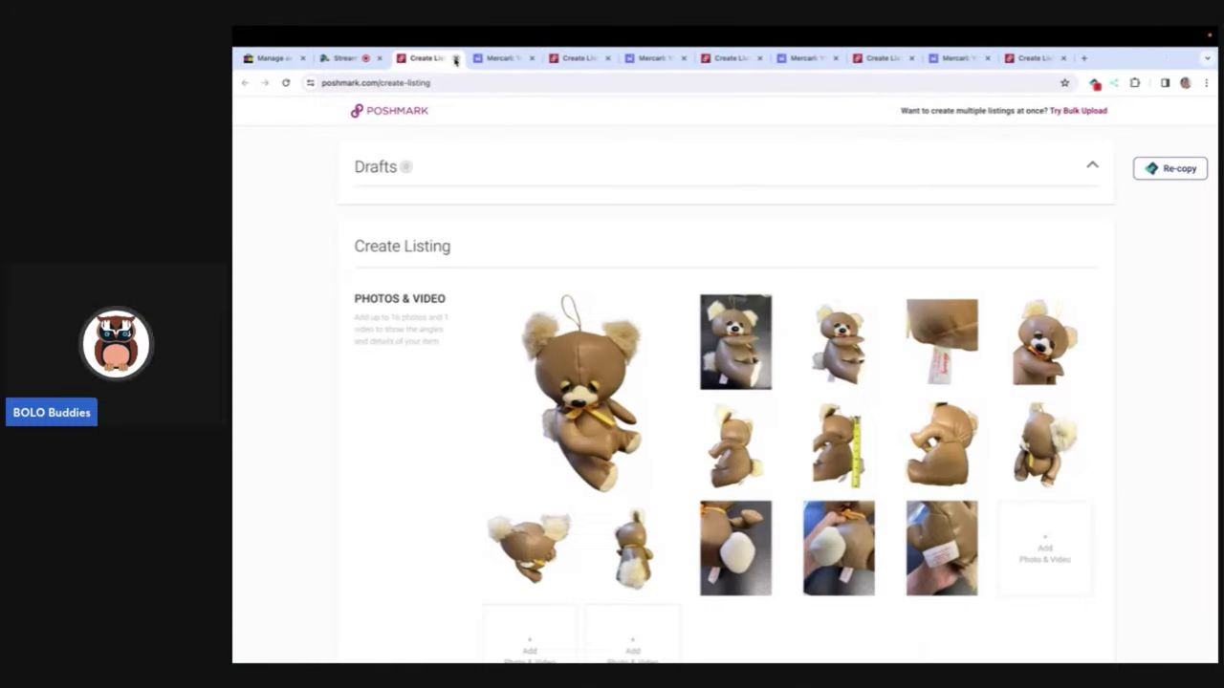
Step: Insert a line break before "Preowned" in the description of the koala bear's Poshmark listing
scroll(467, 239, down, 4)
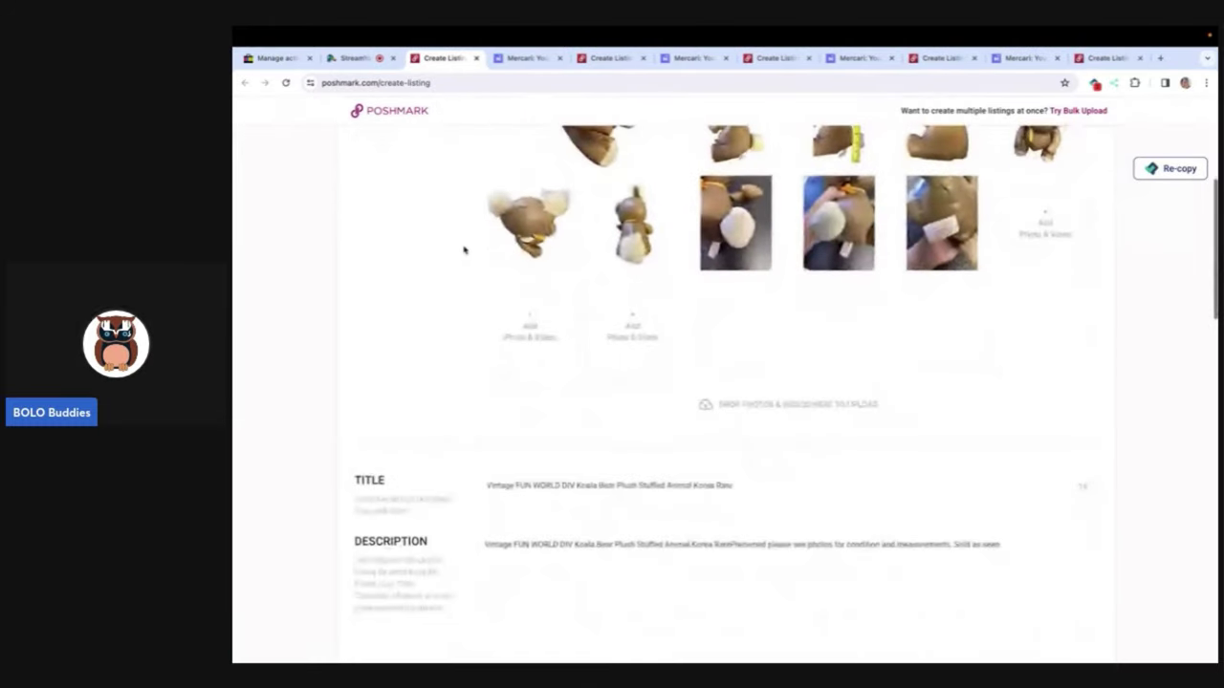
scroll(491, 318, down, 2)
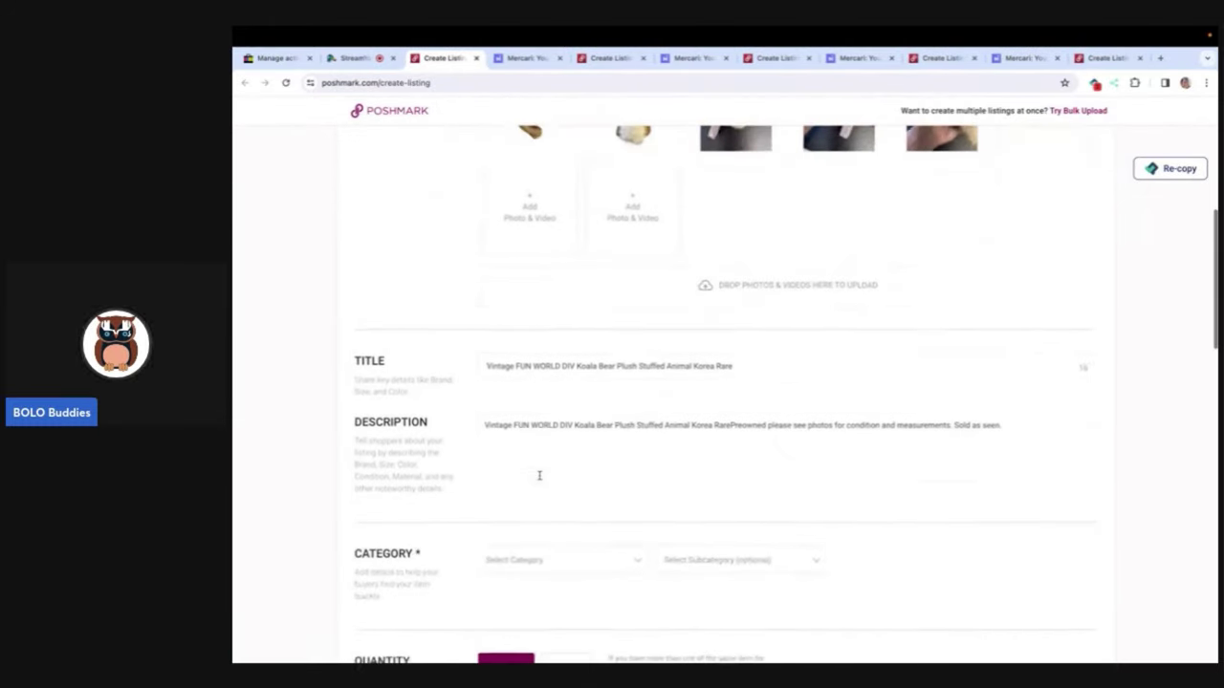
click(732, 425)
key(Return)
Step: Set the category to Kids Toys with subcategory Stuffed Animals, and mark the item as having no tags attached
scroll(707, 427, down, 3)
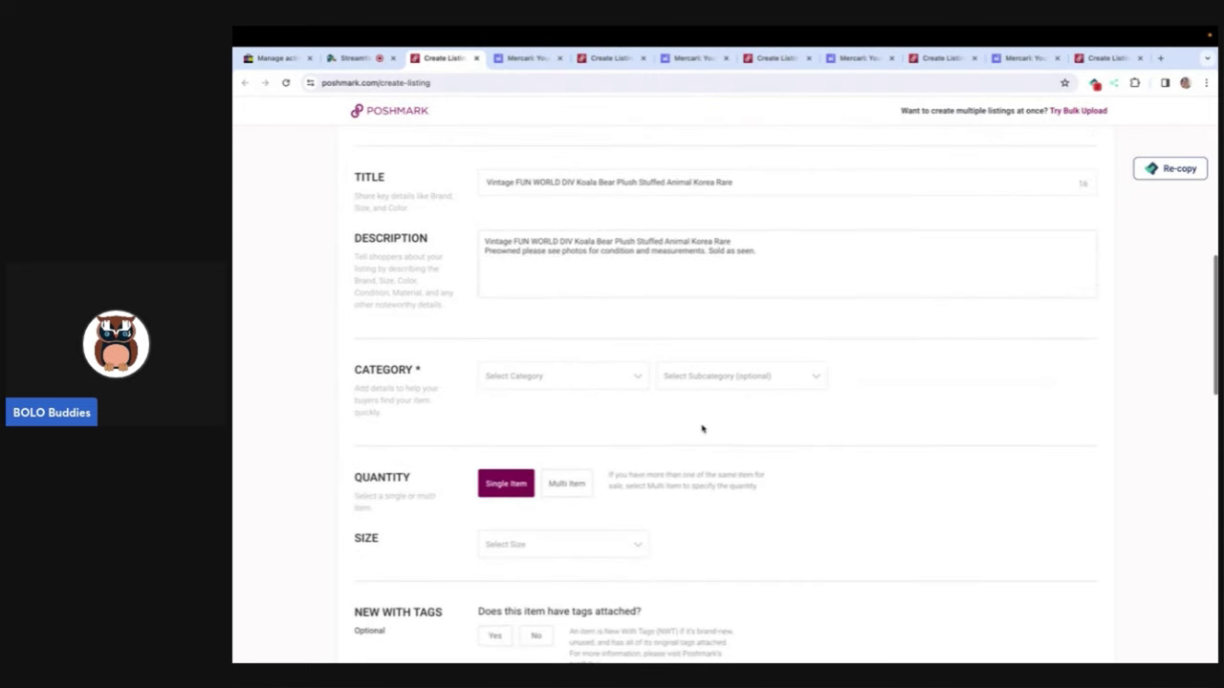
click(608, 375)
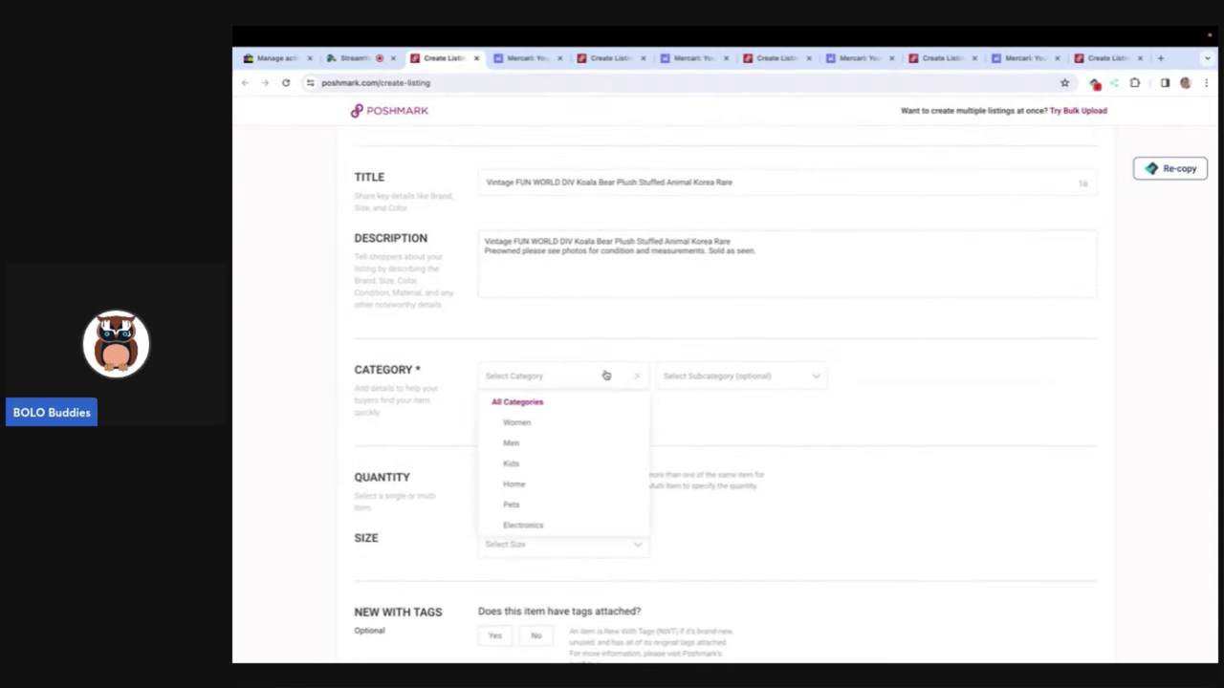
click(516, 464)
scroll(554, 550, down, 2)
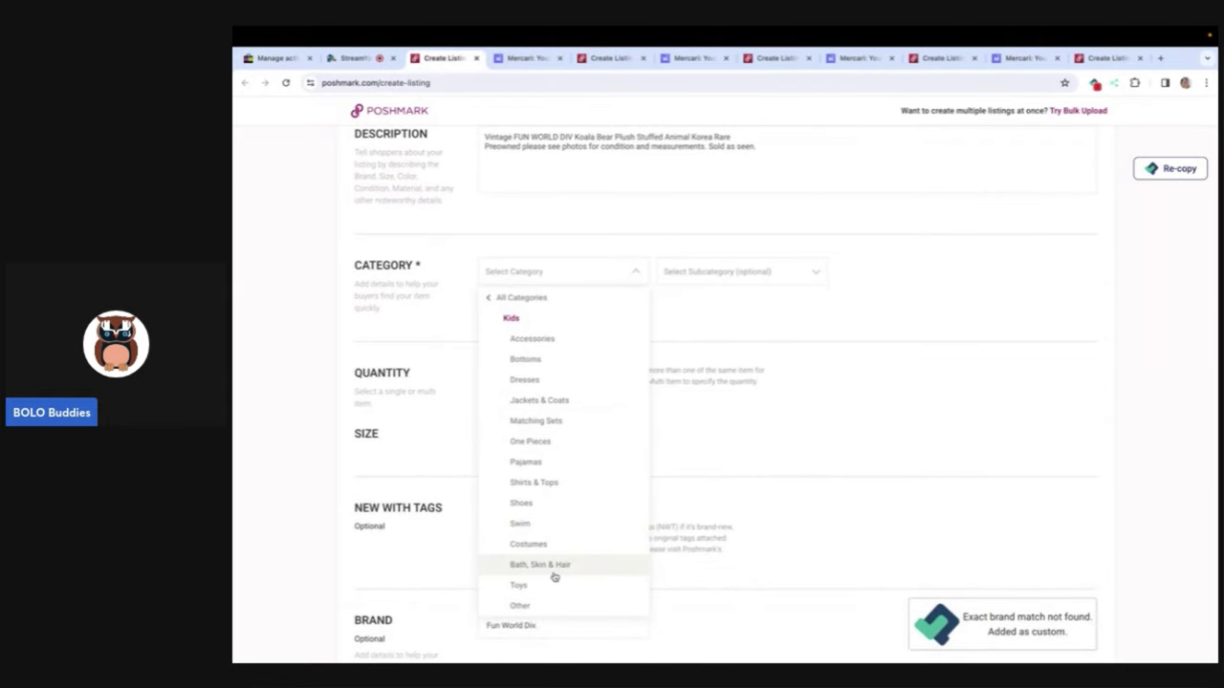
click(547, 586)
click(688, 273)
click(696, 423)
scroll(686, 429, down, 2)
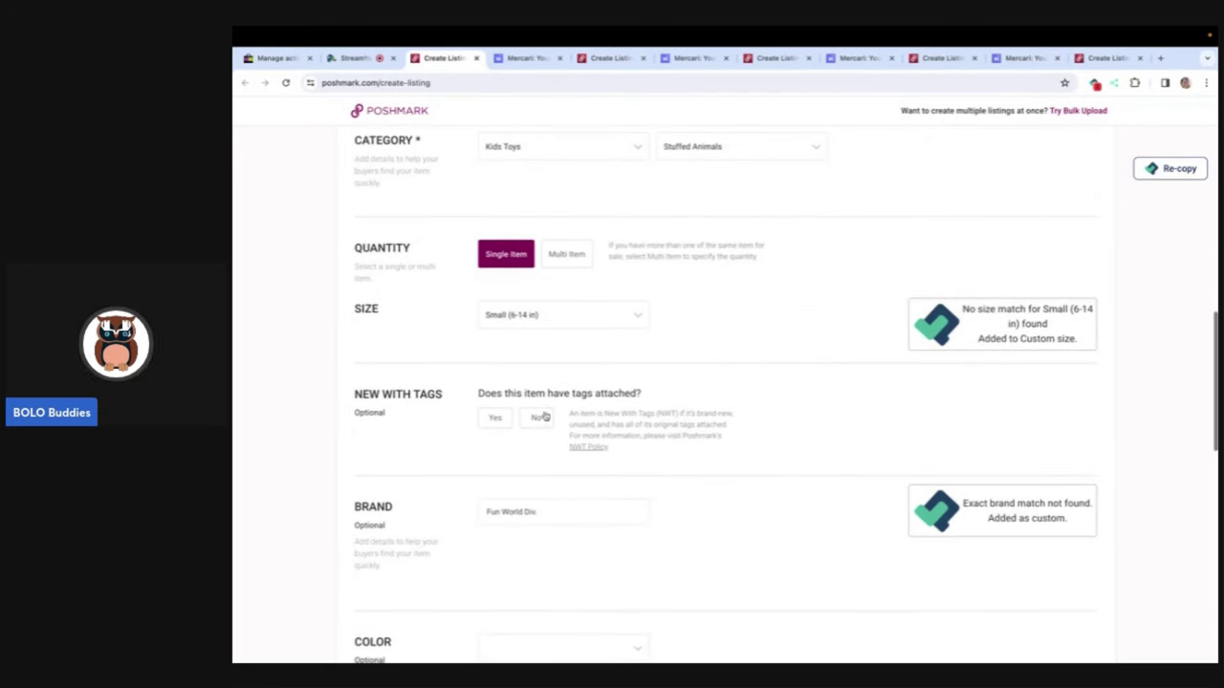
click(540, 417)
Step: Set the koala bear's original price to 0 and its listing price to 75
scroll(530, 417, down, 5)
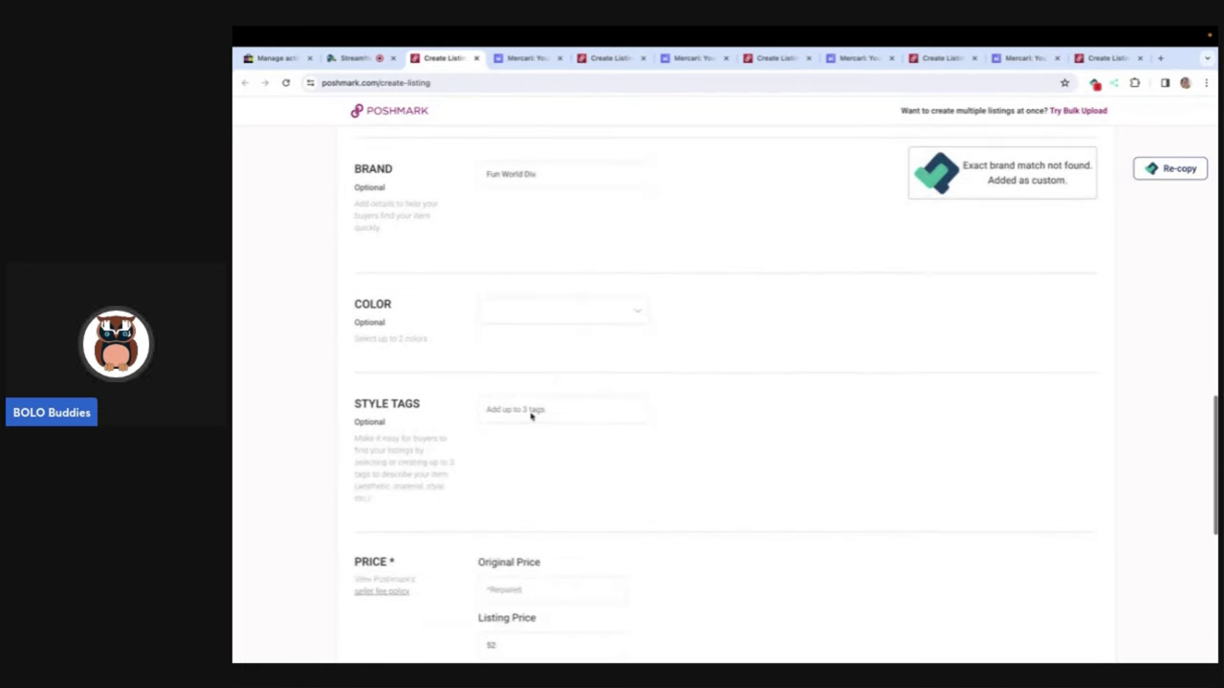
scroll(536, 392, down, 2)
click(515, 428)
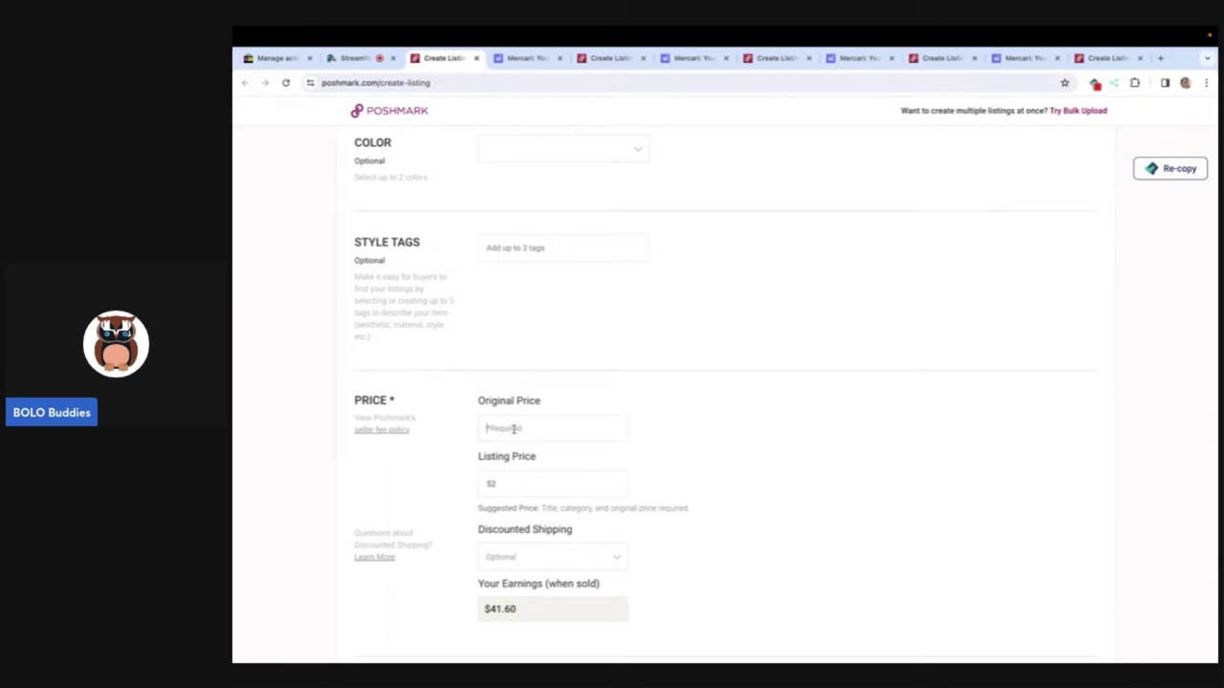
text(0)
key(Tab)
text(75)
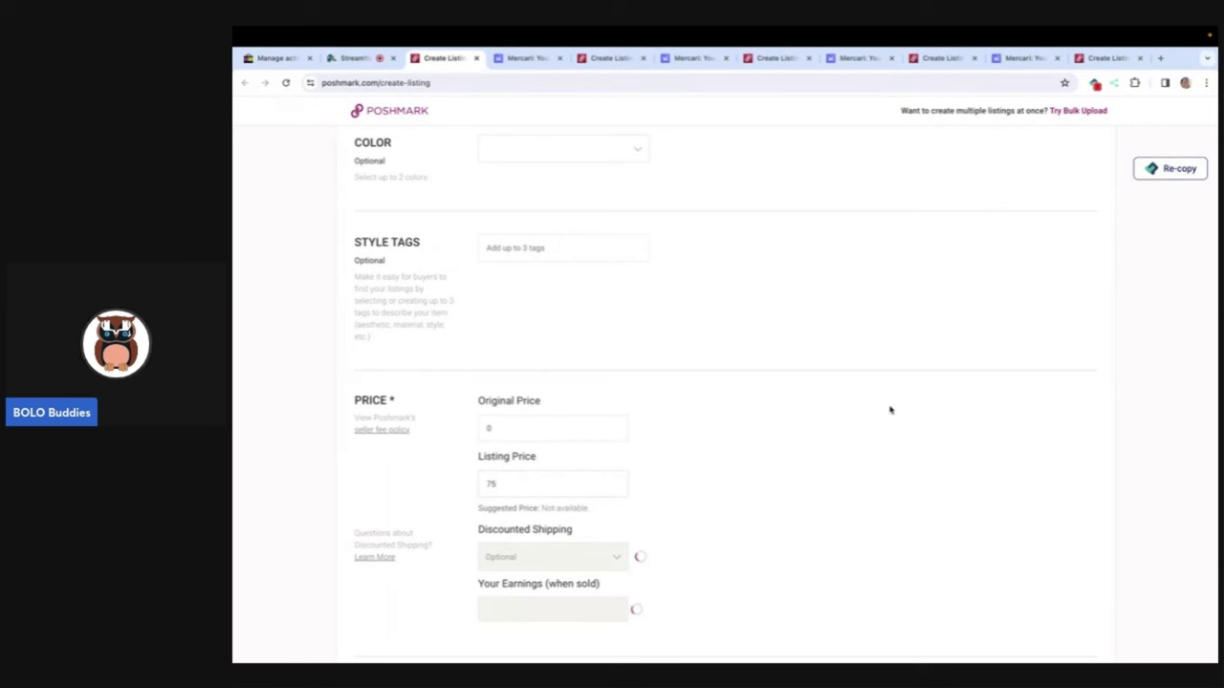
Step: Publish the koala bear listing on Poshmark with Facebook sharing turned off, and close its page
scroll(889, 411, down, 5)
click(1062, 533)
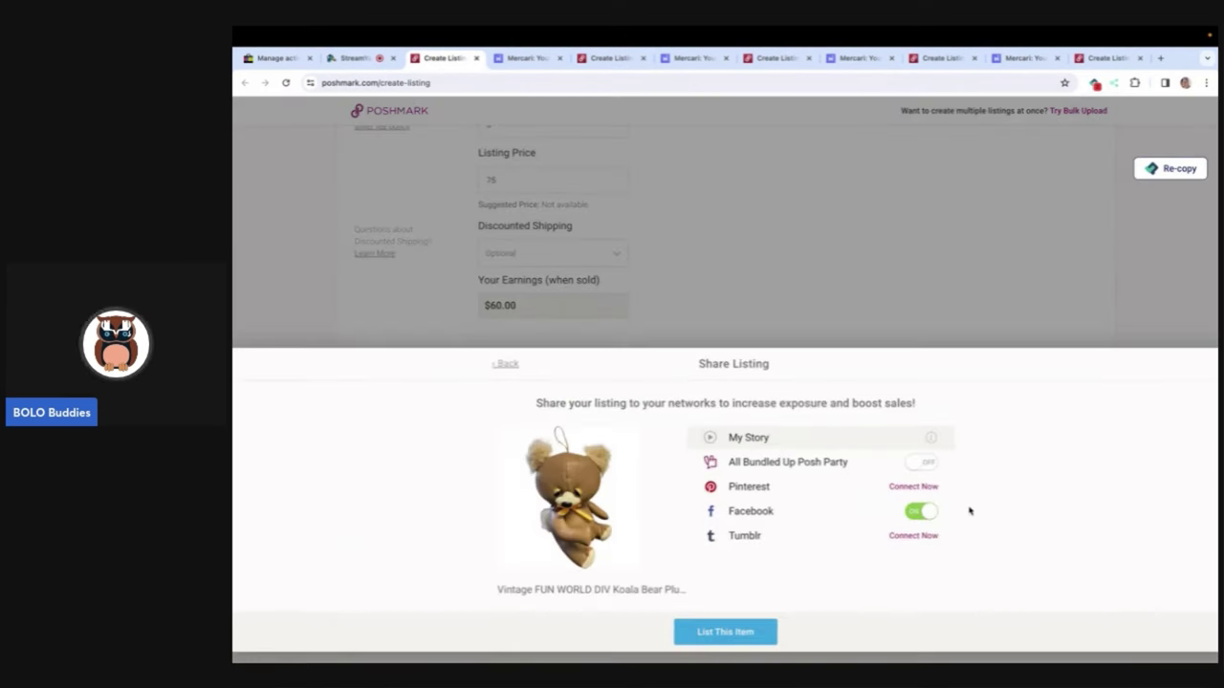
click(922, 511)
click(729, 631)
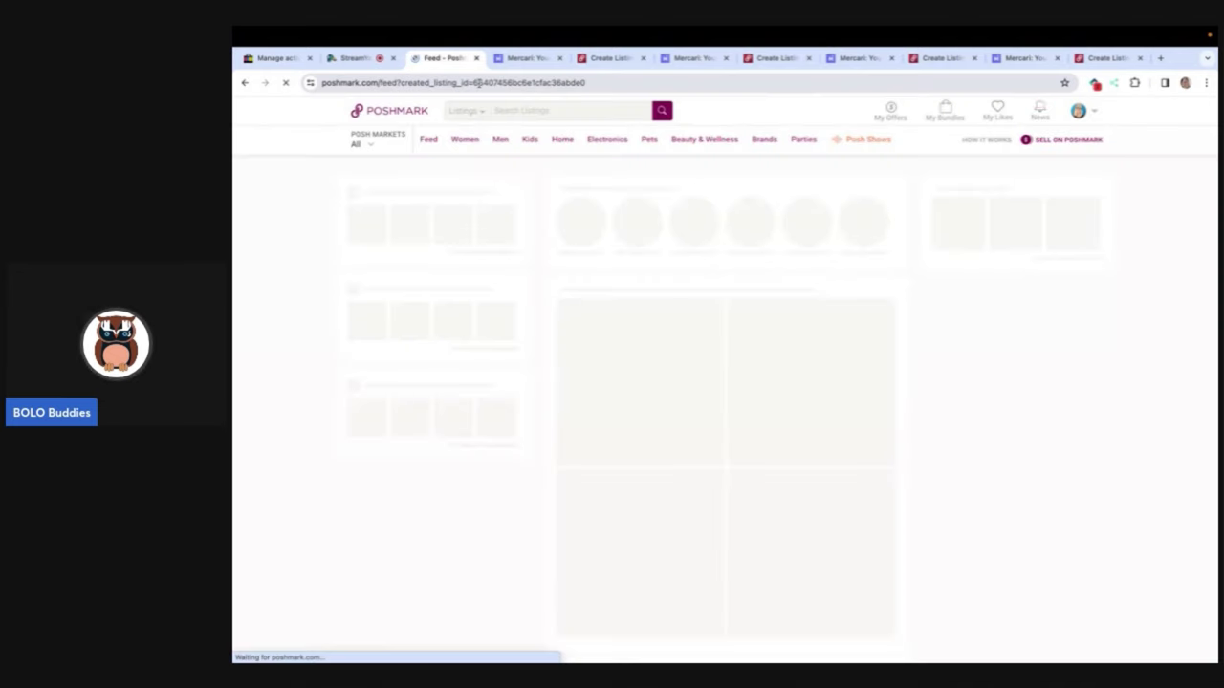
click(475, 58)
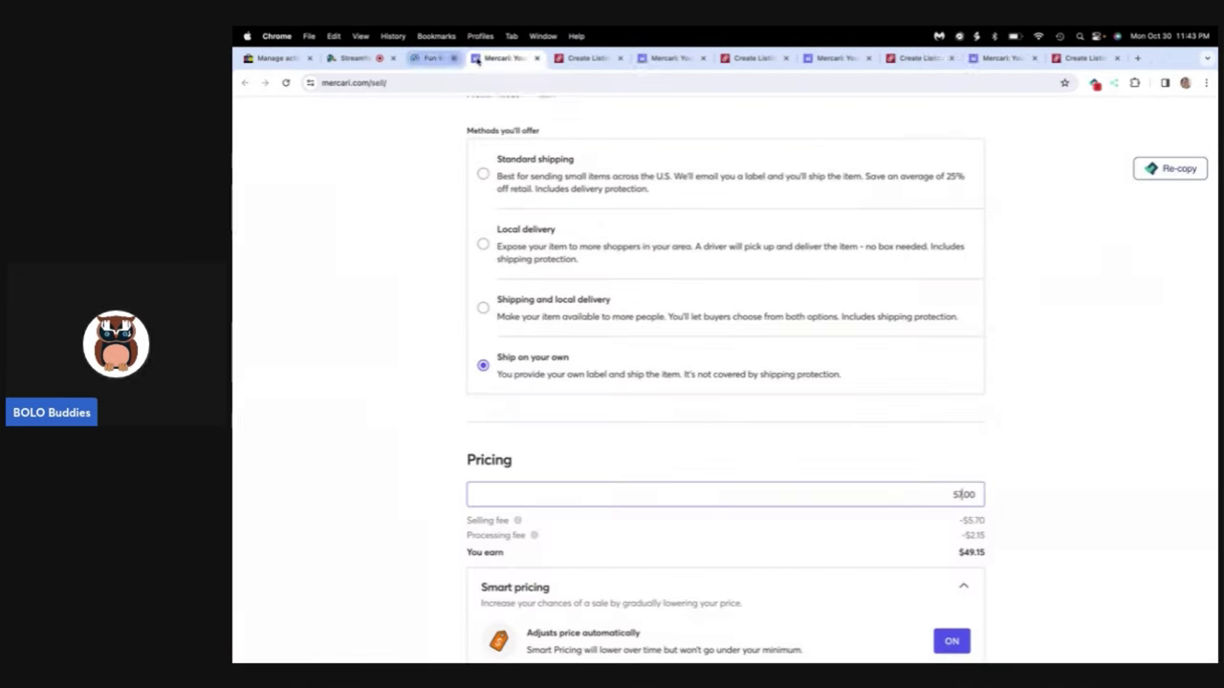
Step: Add the hashtags #plush, #fiesta and #stuffedanimal to the blue Fiesta monkey's Mercari listing
scroll(501, 231, up, 3)
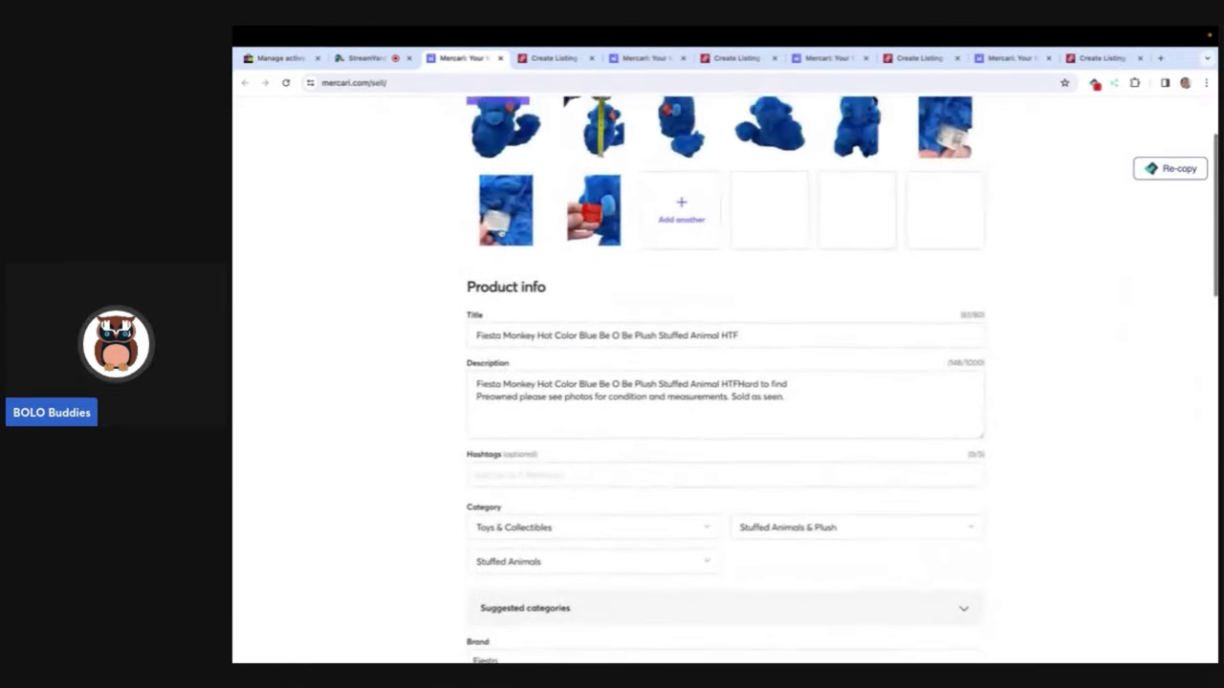
scroll(651, 544, down, 3)
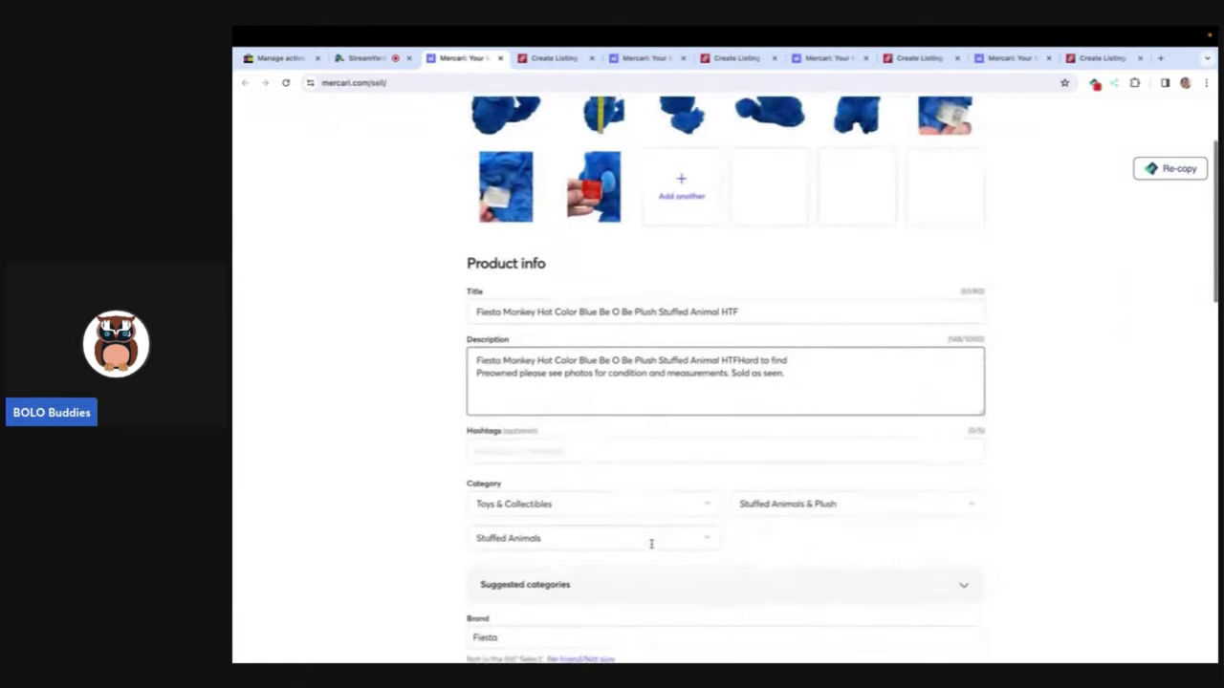
click(599, 430)
text(#pl)
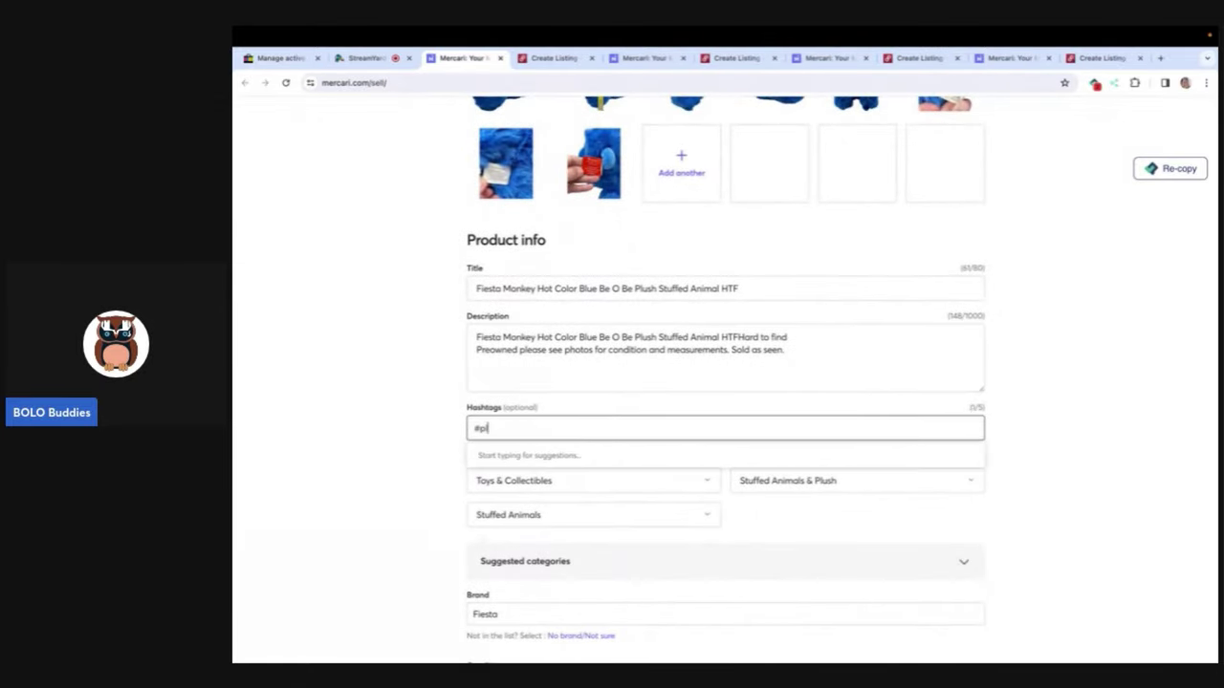
text(ush #fiesta #)
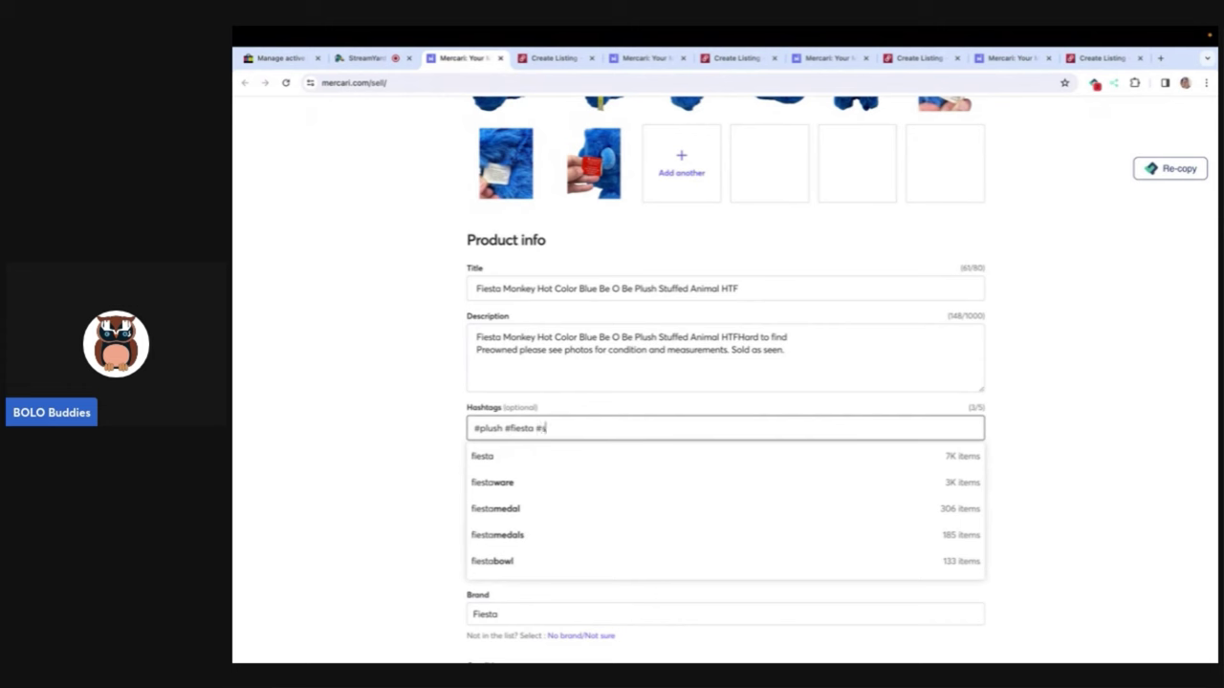
text(stuffed)
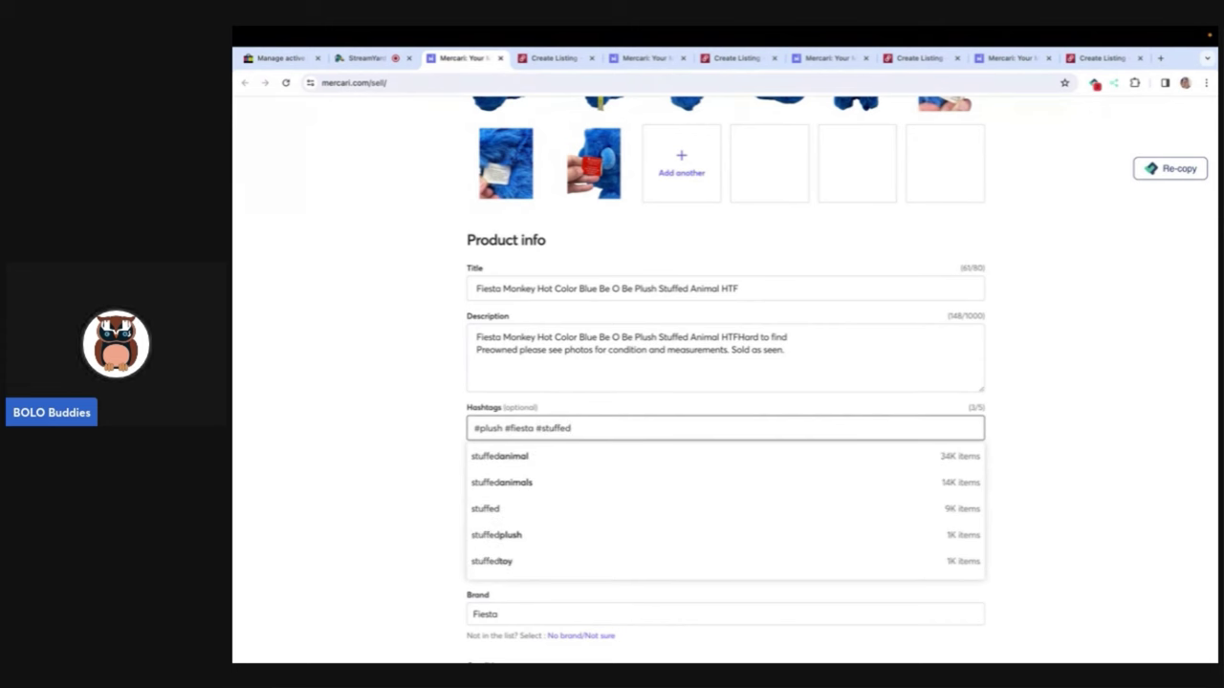
click(549, 458)
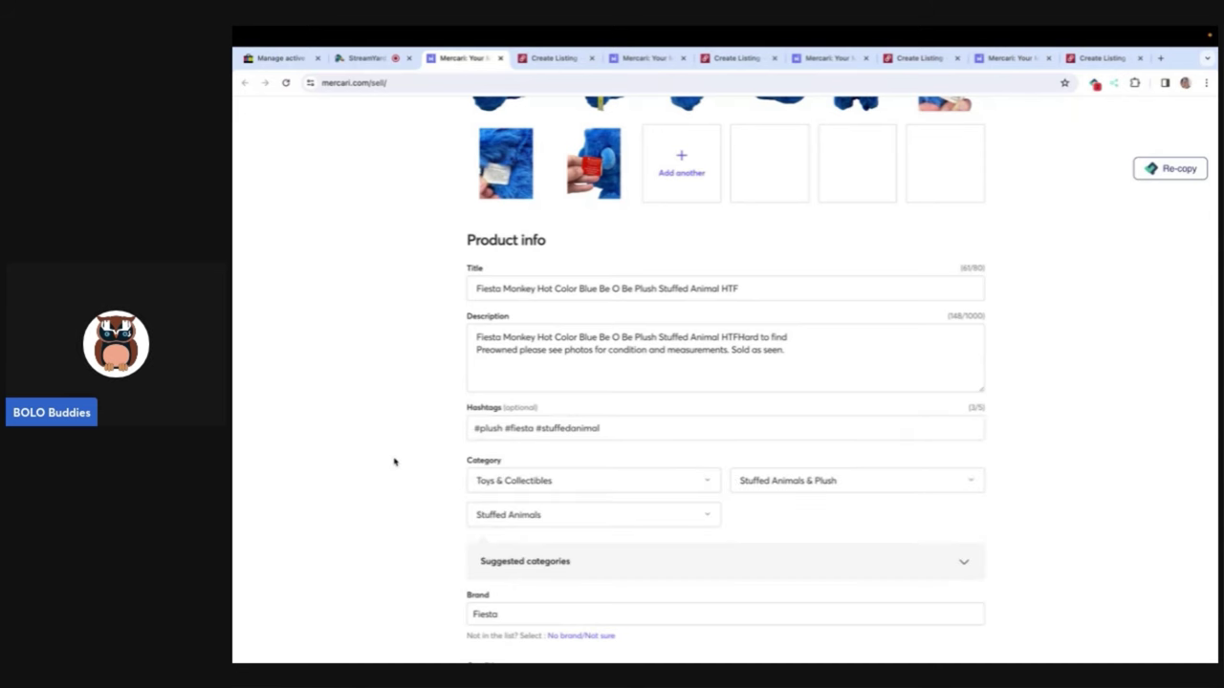
Step: Mark the Fiesta monkey's condition as Good and set its Mercari price to 65
scroll(703, 494, down, 3)
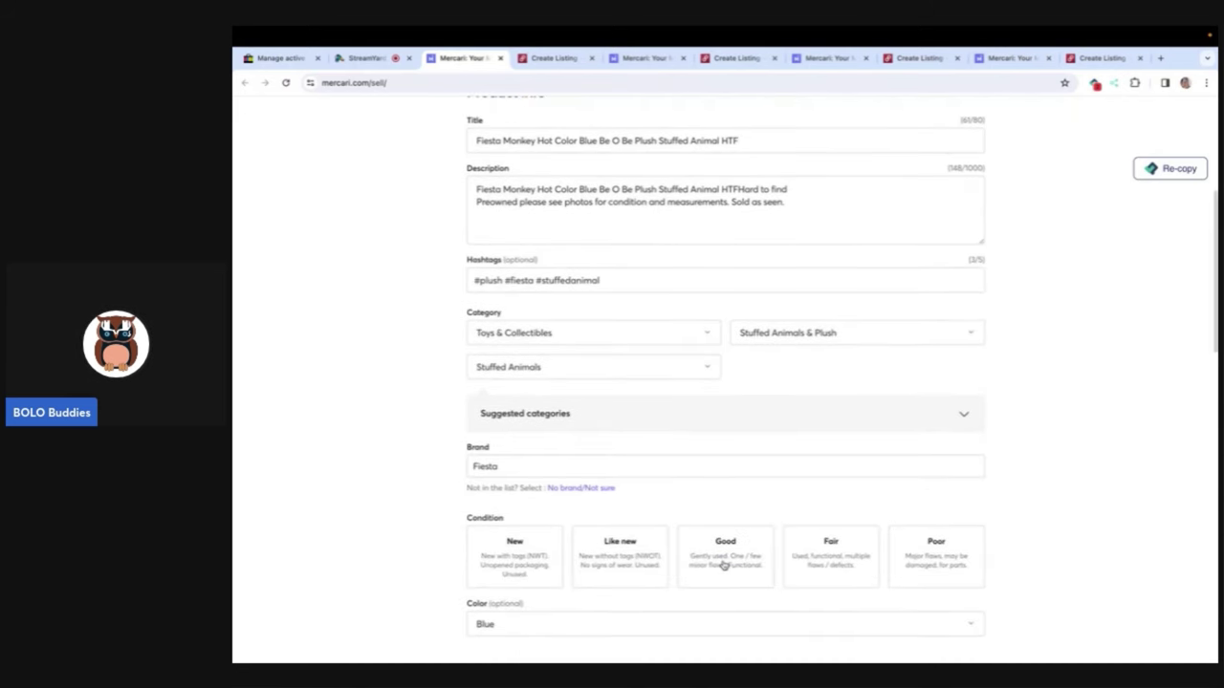
click(724, 565)
scroll(724, 565, down, 15)
scroll(724, 565, up, 3)
scroll(724, 565, up, 5)
scroll(723, 565, down, 4)
scroll(723, 565, down, 2)
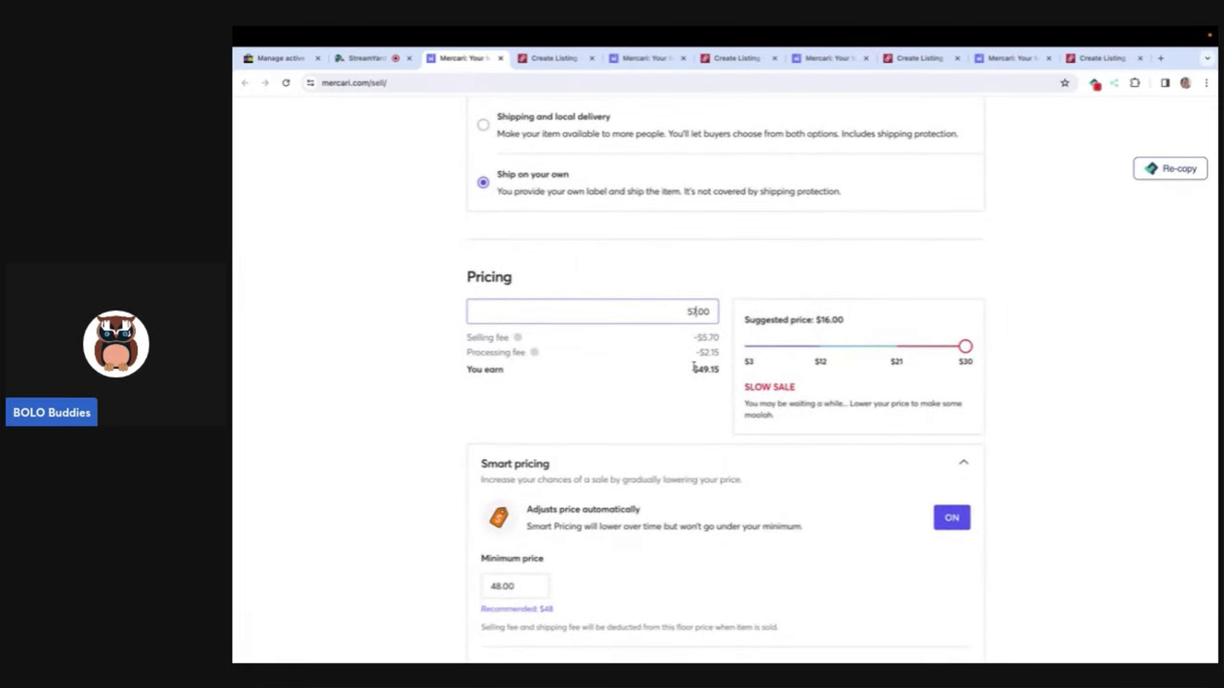
text(65.)
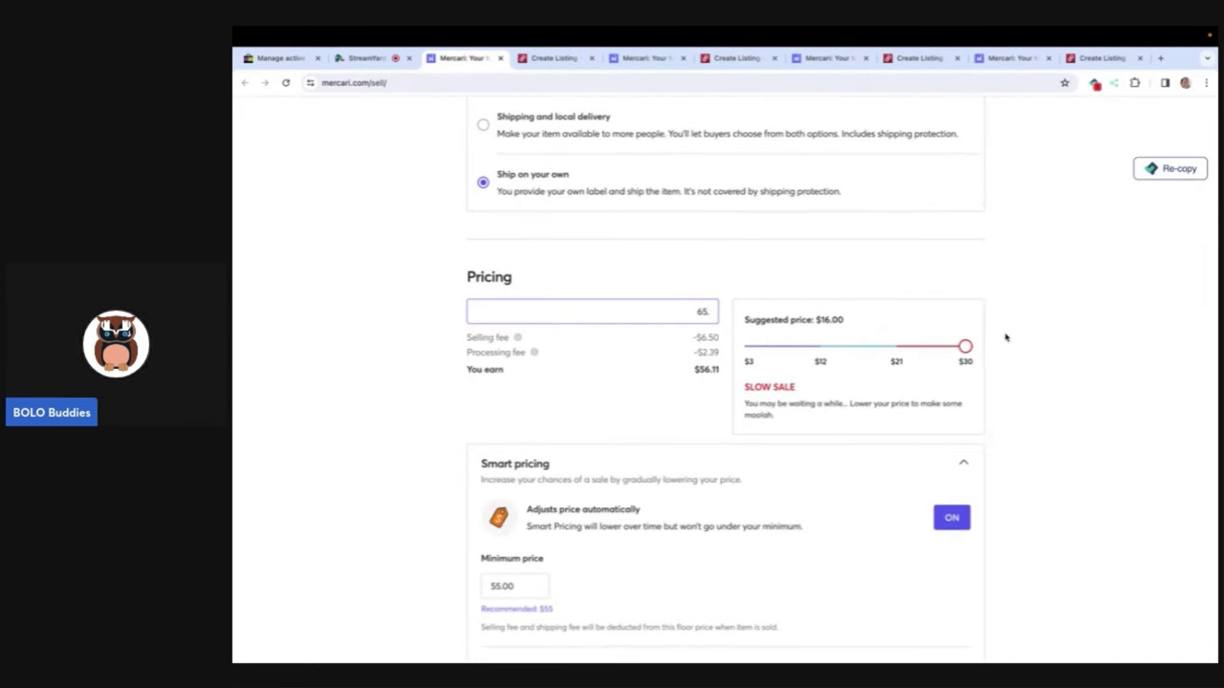
Step: Turn off Smart Pricing for the Fiesta monkey, publish the listing on Mercari, and close its page
scroll(1006, 339, down, 2)
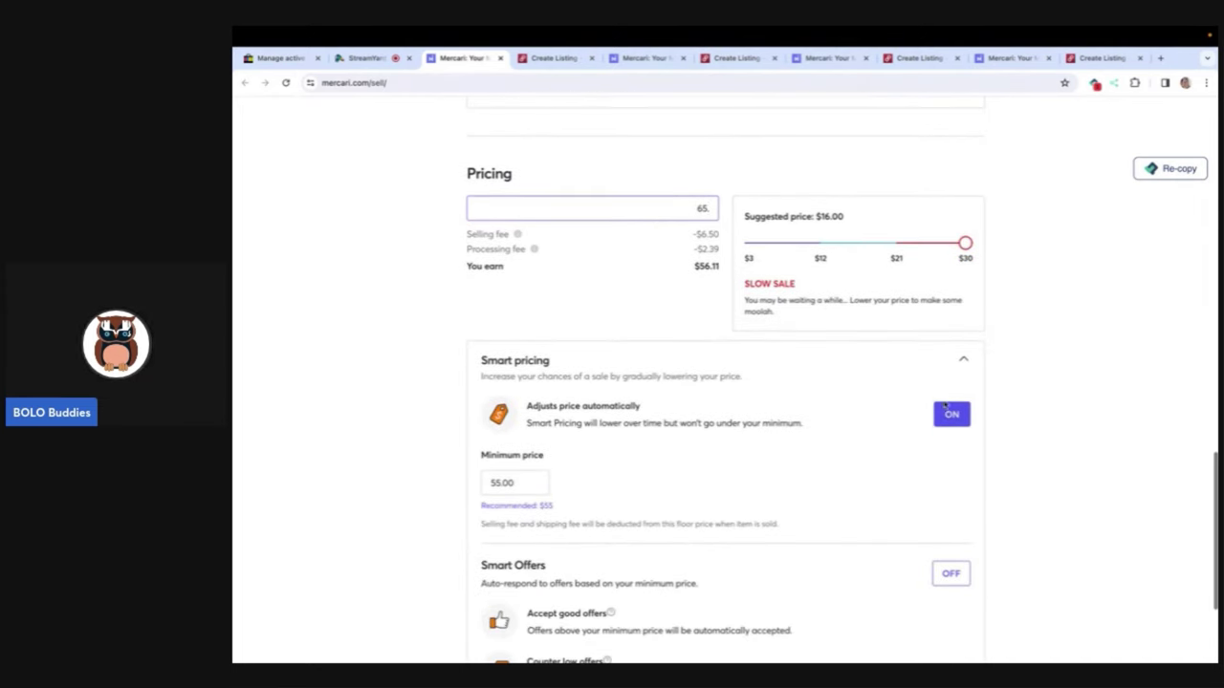
click(950, 415)
scroll(950, 415, down, 1)
click(802, 608)
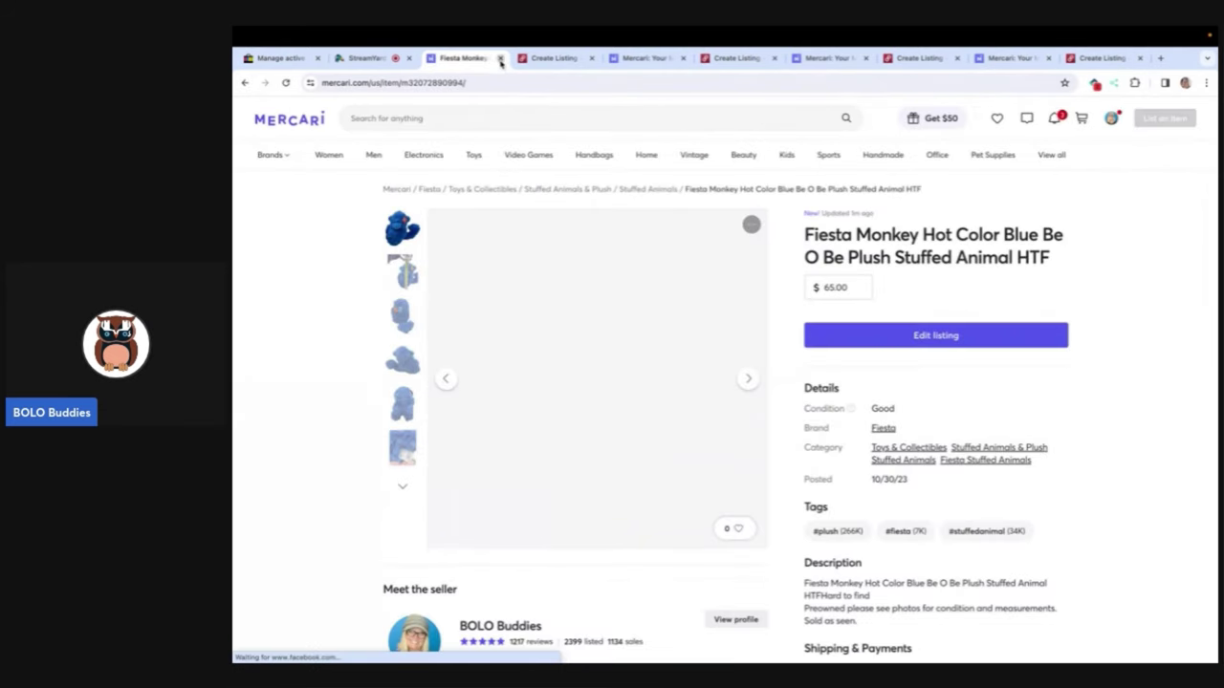
click(499, 58)
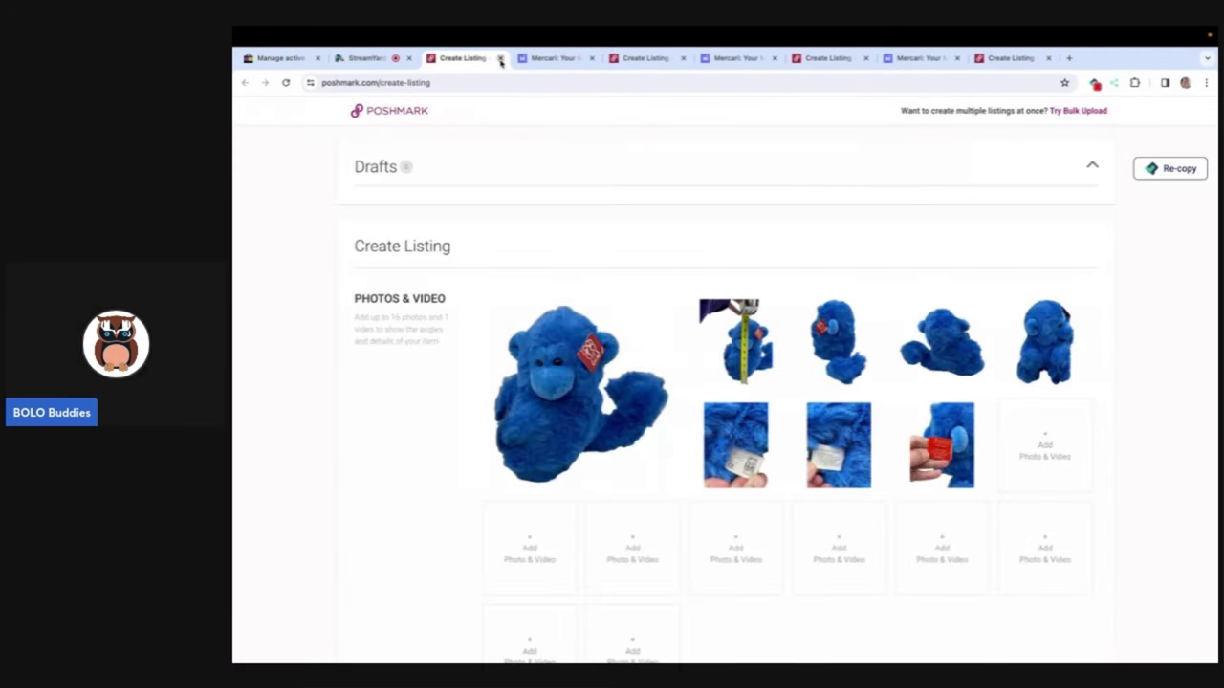
Step: Set the Fiesta monkey's Poshmark category to Kids Toys with subcategory Stuffed Animals, and mark it as having no tags attached
scroll(514, 308, down, 2)
scroll(514, 308, down, 4)
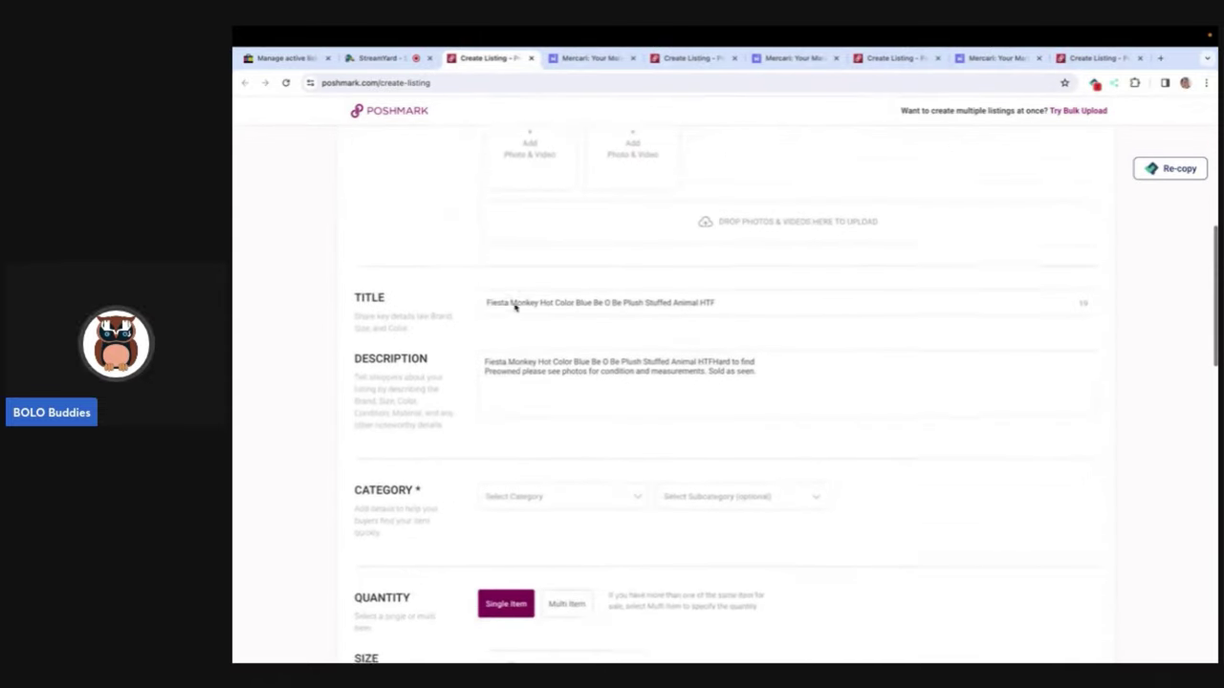
click(537, 483)
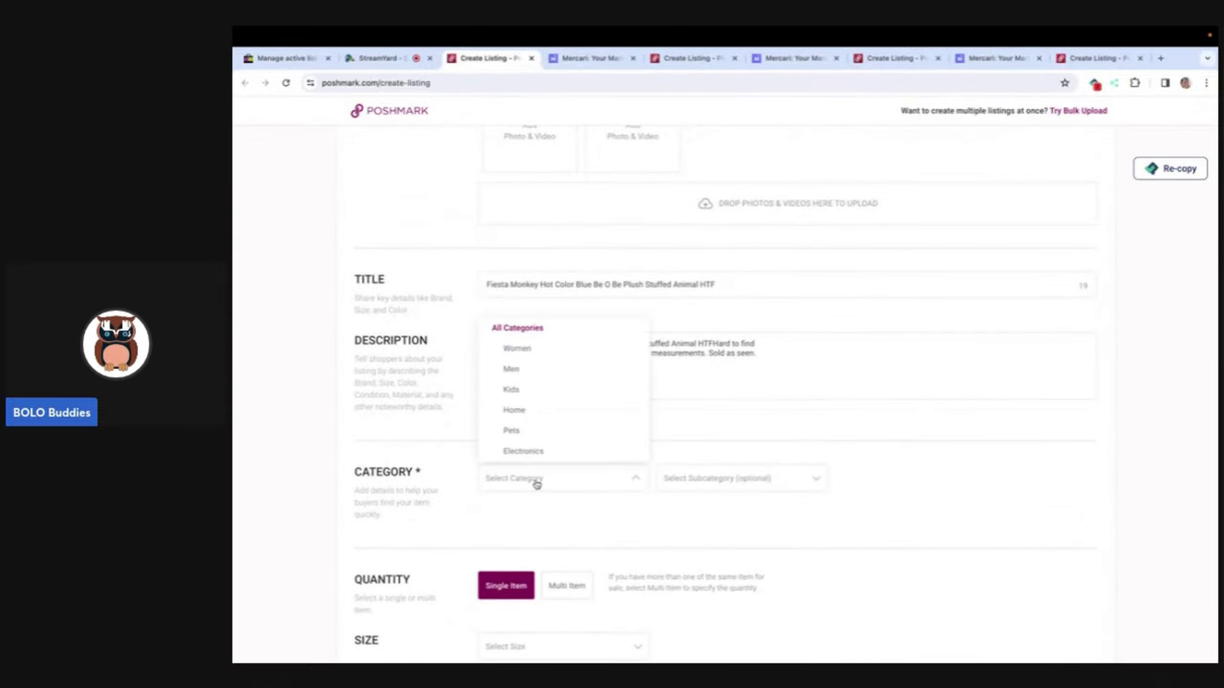
click(537, 400)
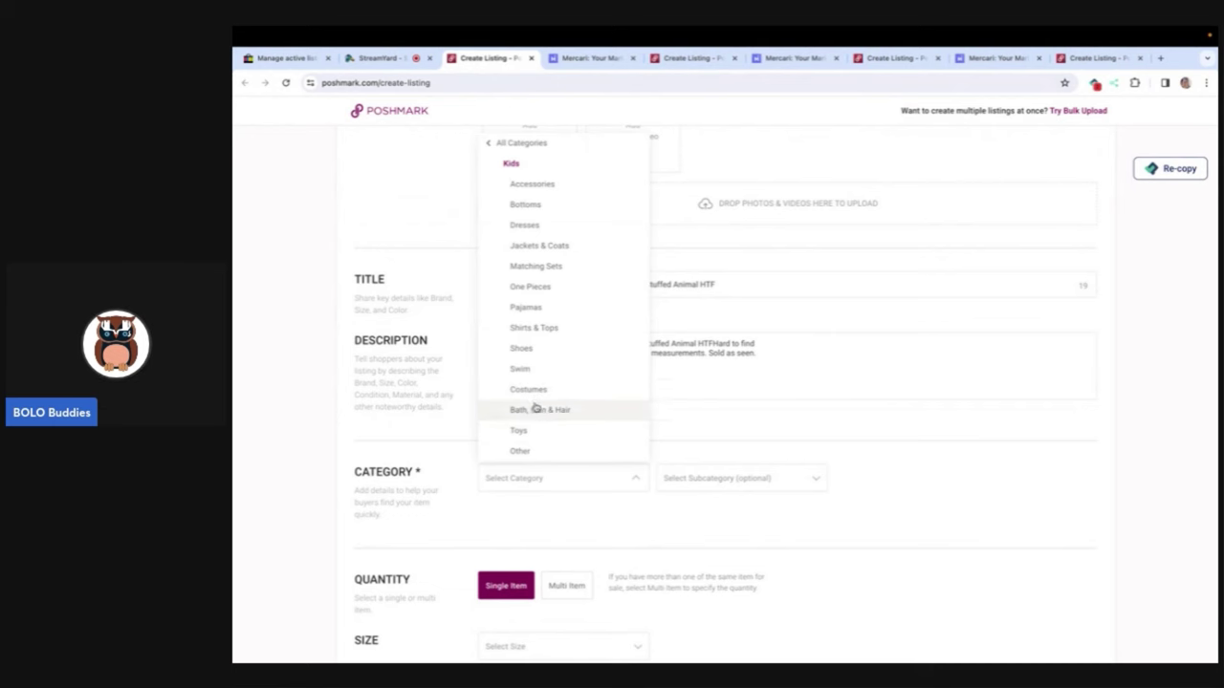
click(529, 429)
click(672, 480)
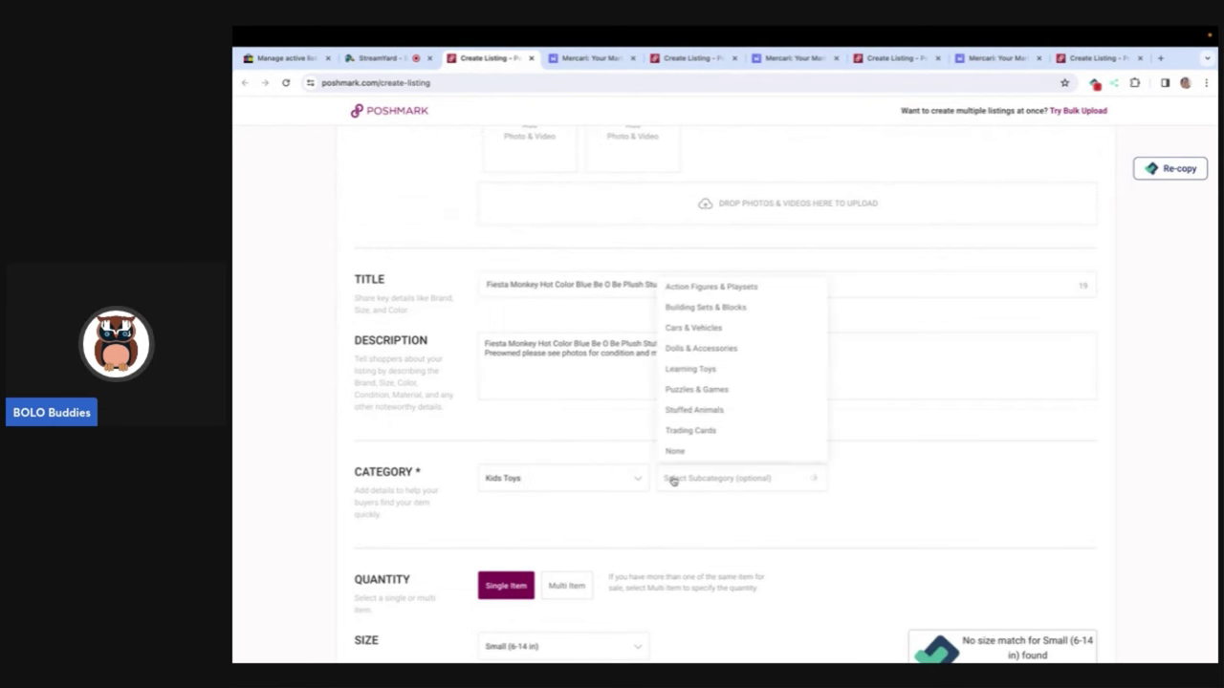
click(699, 411)
scroll(699, 413, down, 2)
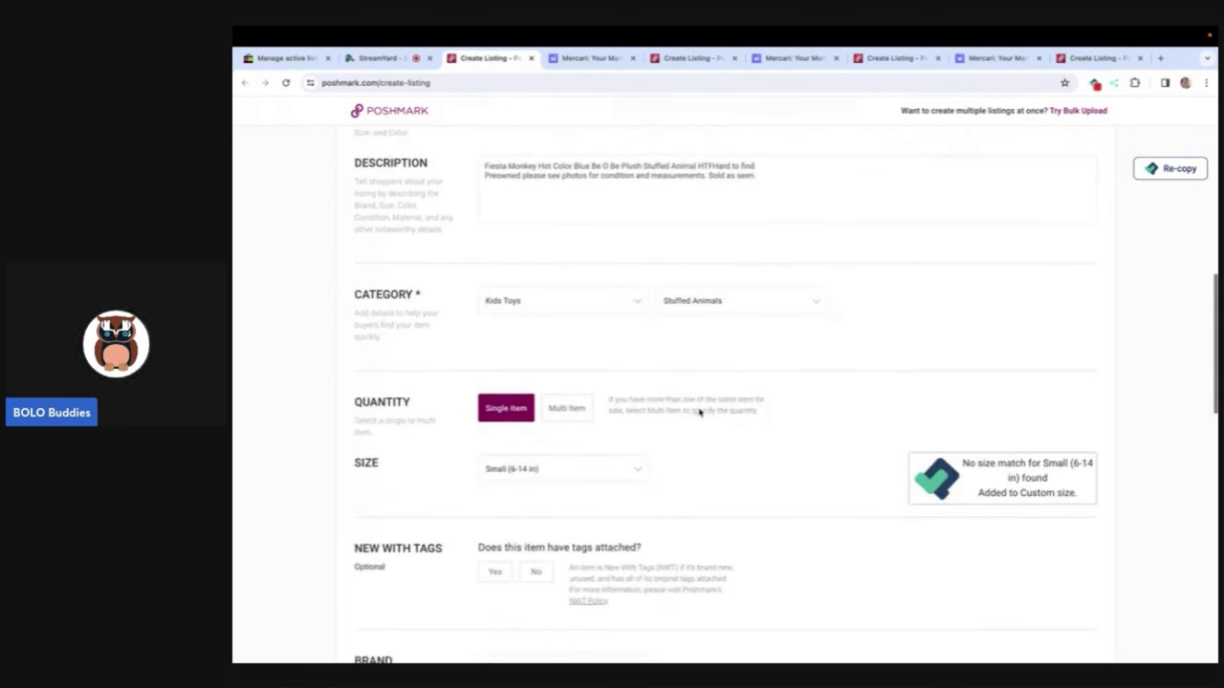
scroll(699, 409, down, 2)
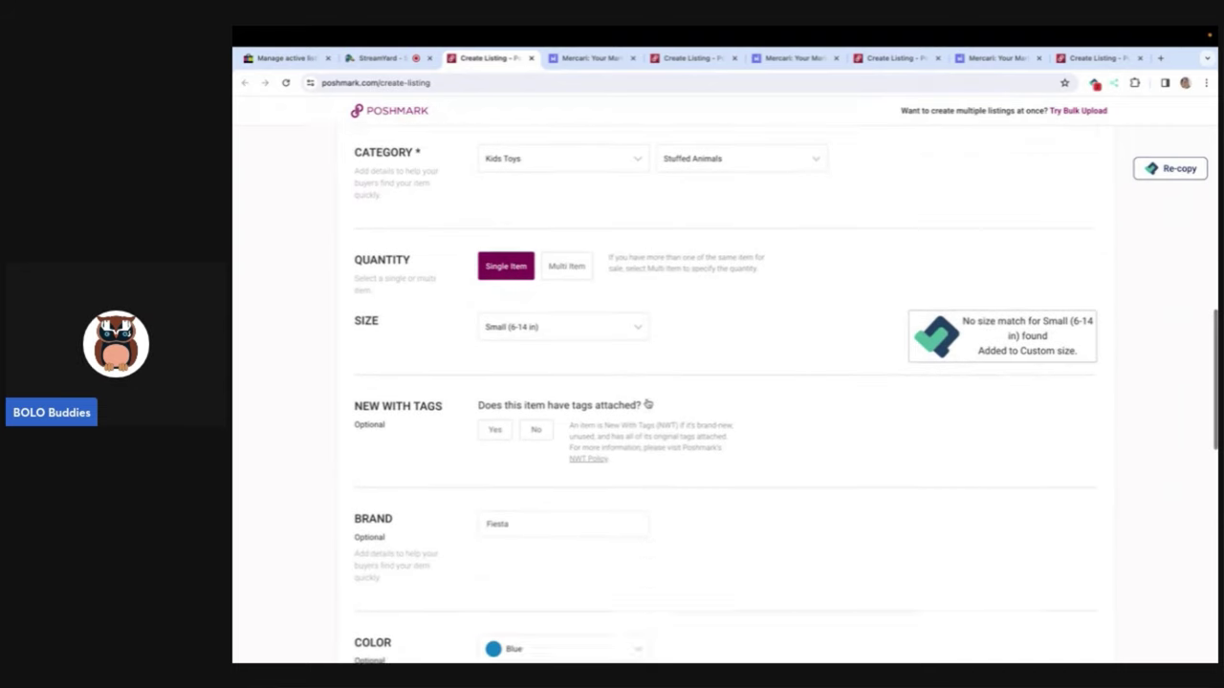
click(541, 395)
Step: Set the Fiesta monkey's original price to 0 and its listing price to 65
scroll(539, 397, down, 4)
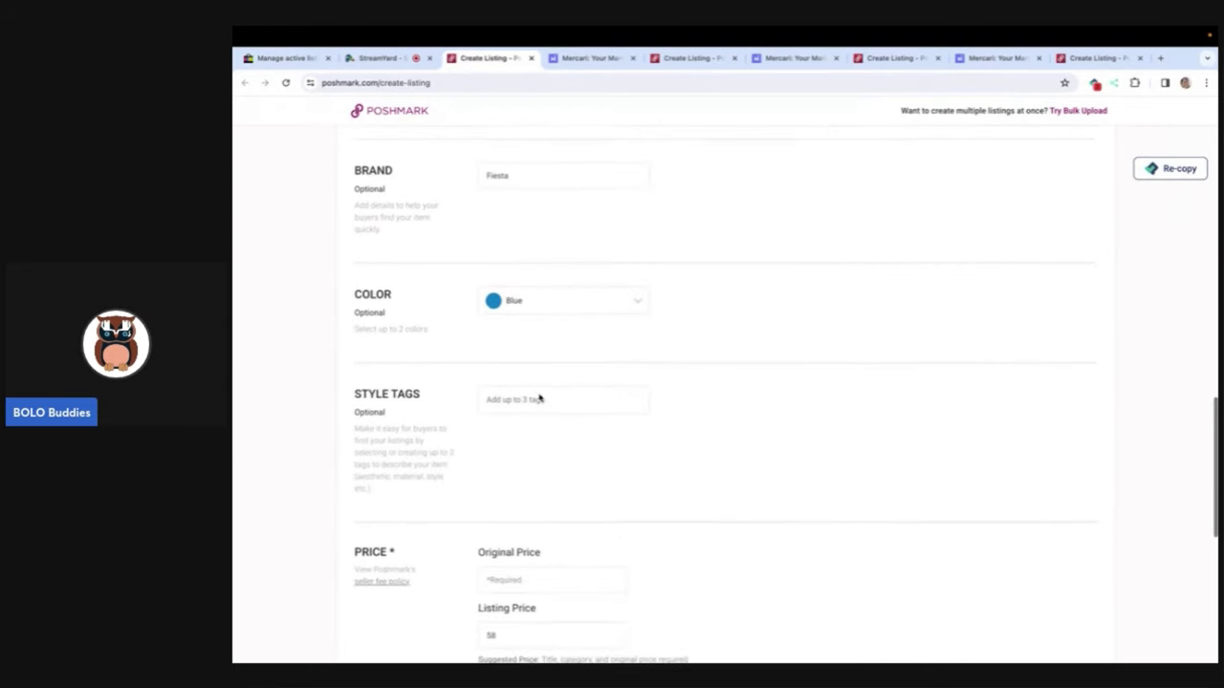
scroll(538, 396, down, 2)
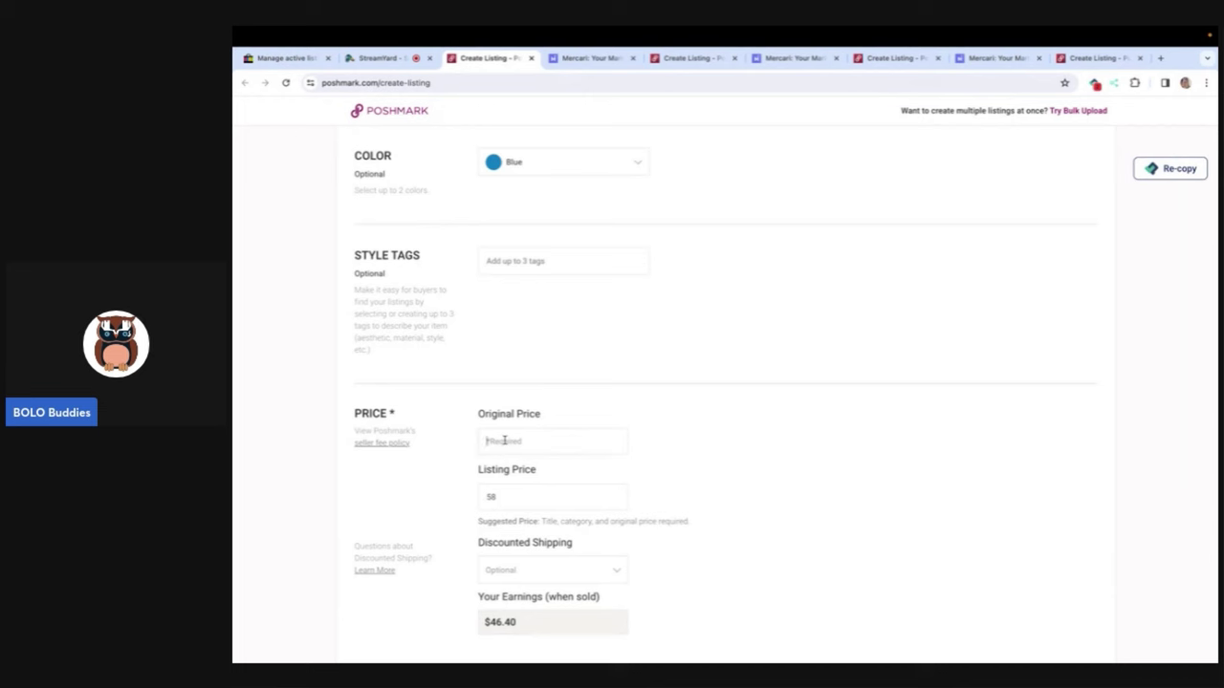
double_click(488, 496)
key(BackSpace)
text(65)
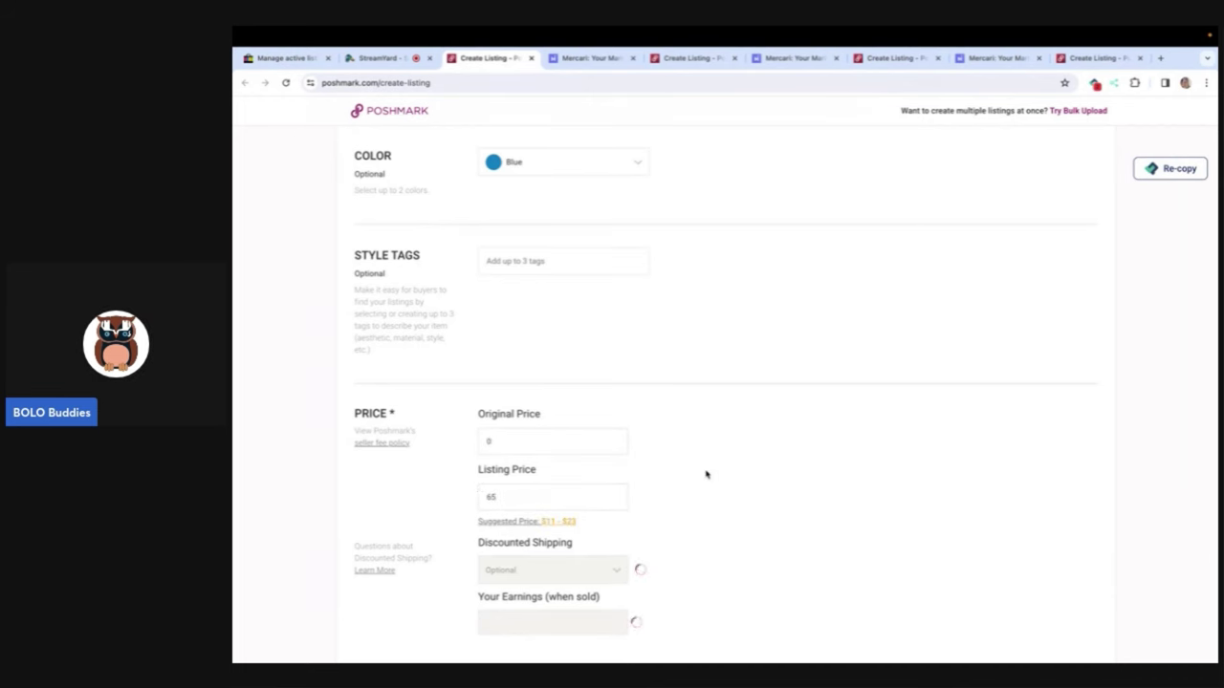
Step: Publish the Fiesta monkey listing on Poshmark and close its page
scroll(706, 474, down, 3)
click(1063, 641)
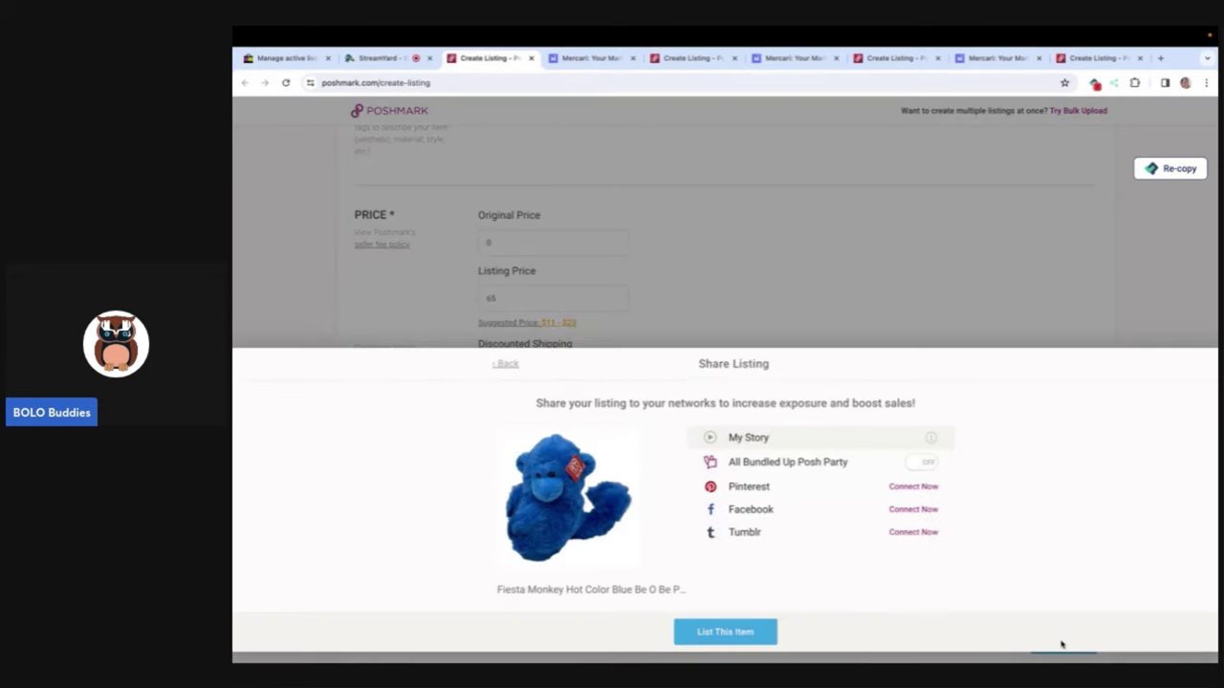
click(916, 510)
click(726, 636)
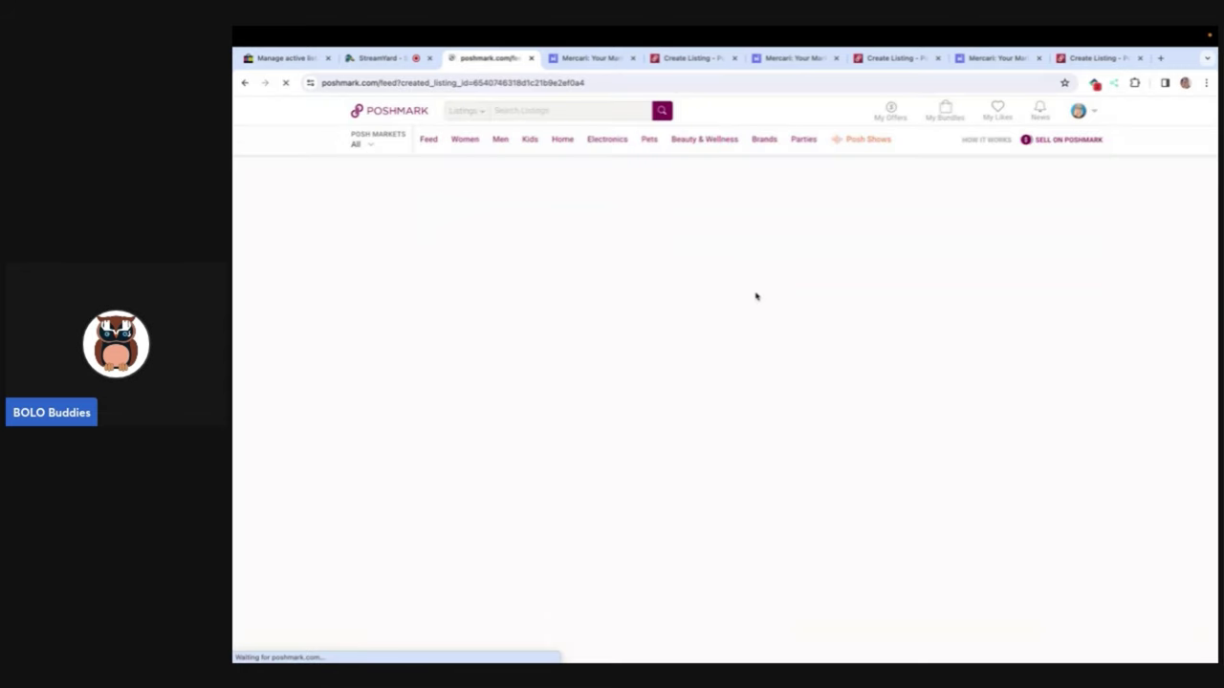
click(530, 59)
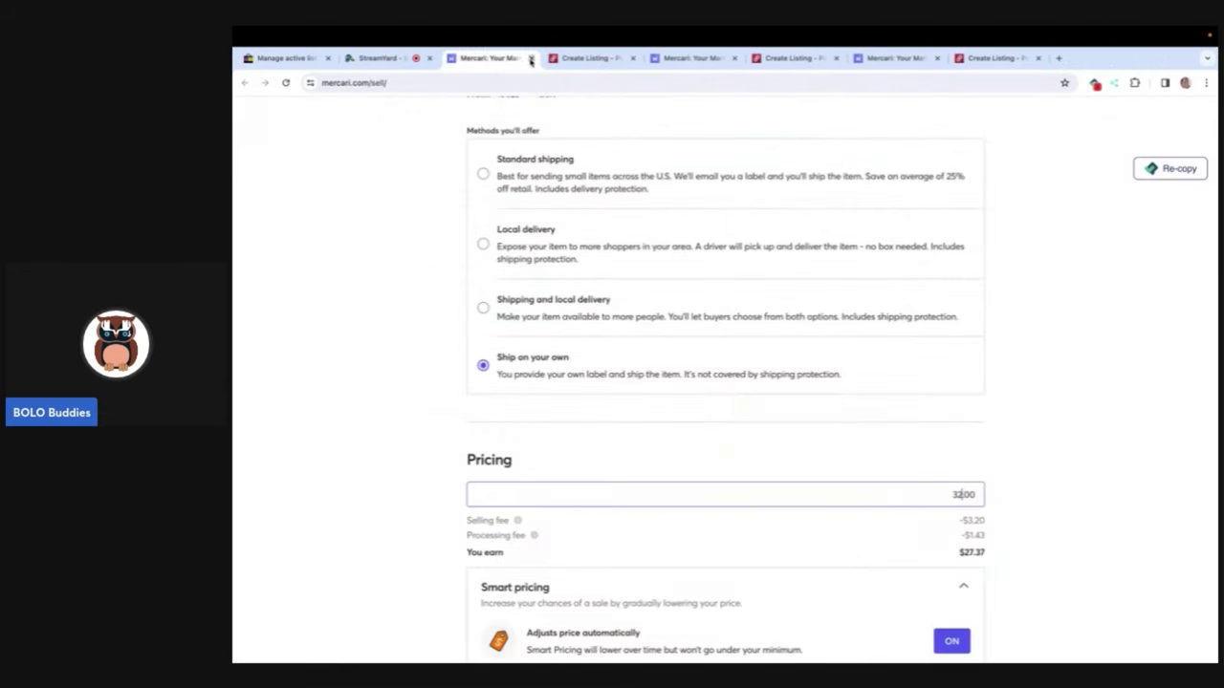
Step: Insert a line break before "Preowned" in the description of the vintage GUND monkey's Mercari listing
scroll(543, 243, up, 10)
scroll(542, 243, down, 1)
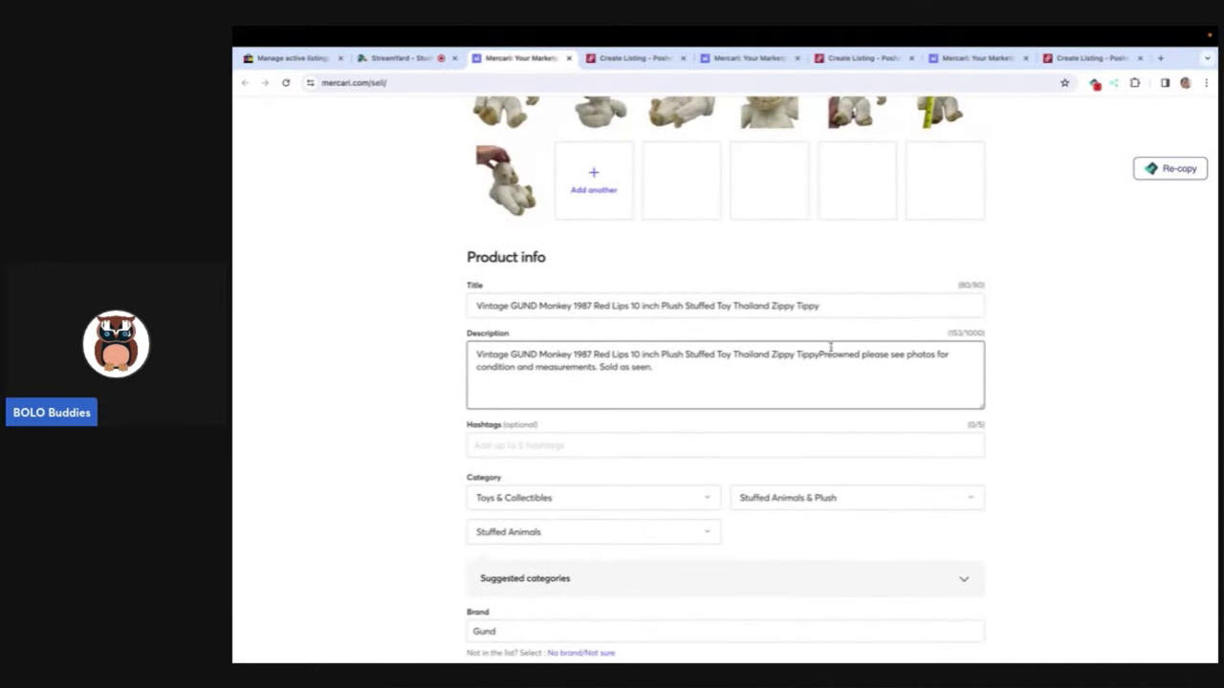
click(818, 355)
key(Return)
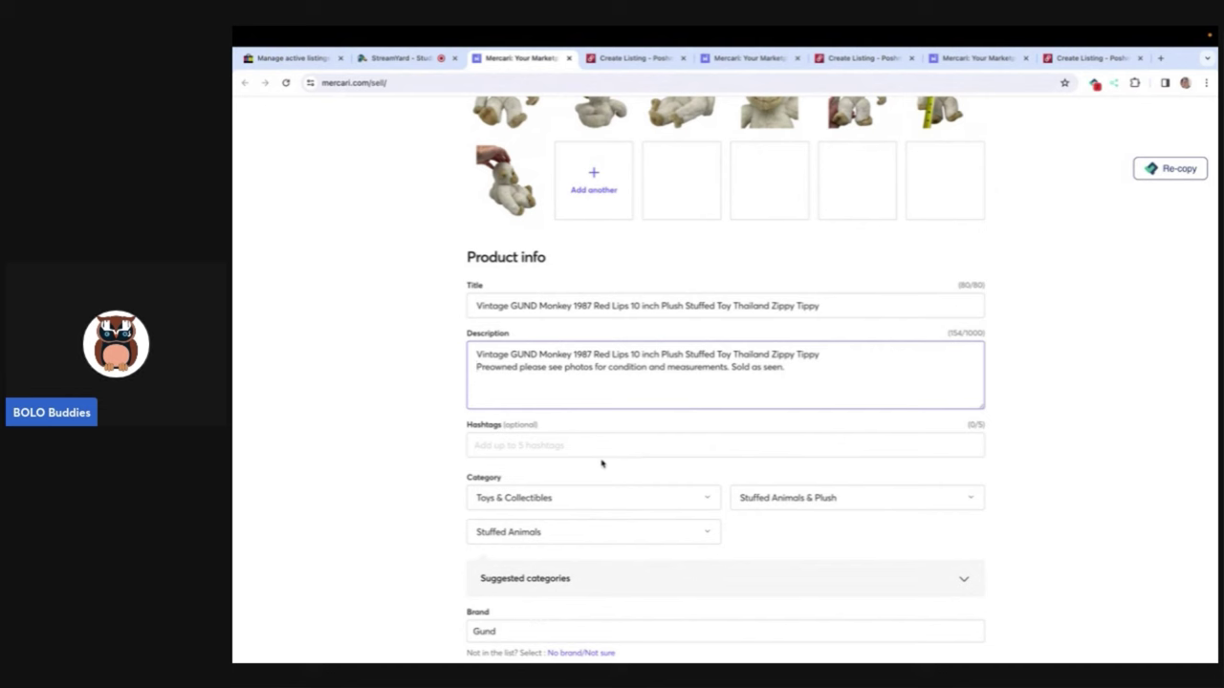
Step: Add the hashtags #monkey, #vintage and #stuffedanimal to the GUND monkey listing
click(595, 445)
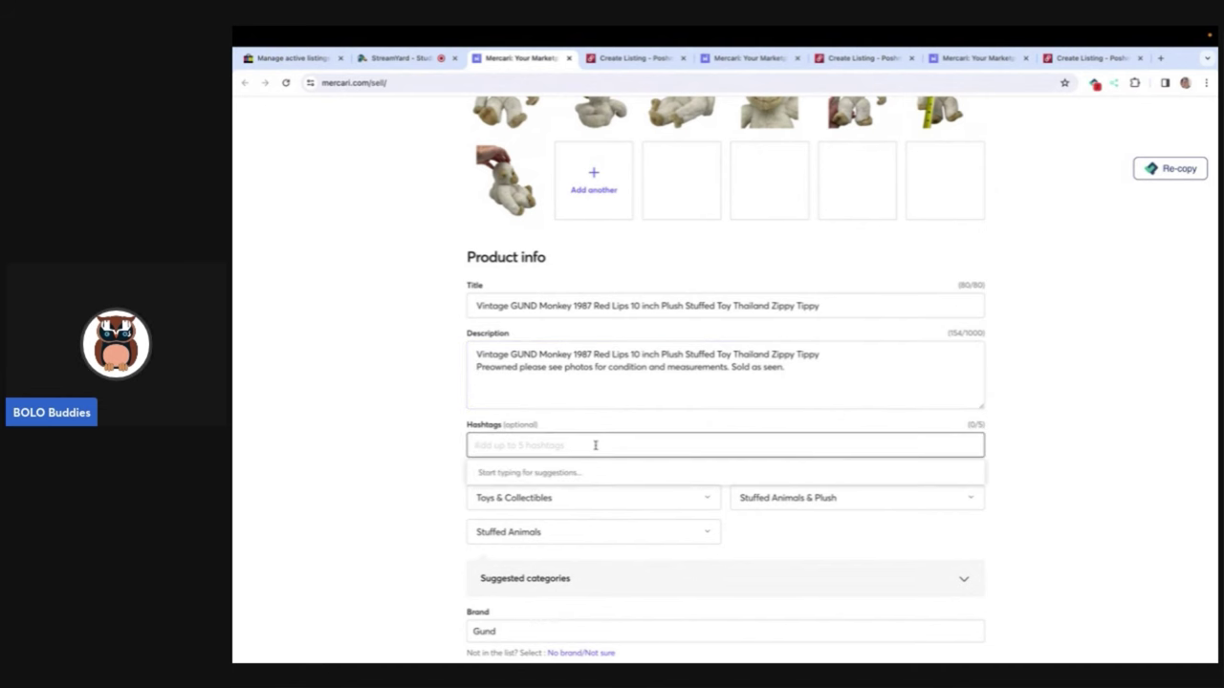
text(monkey #vin)
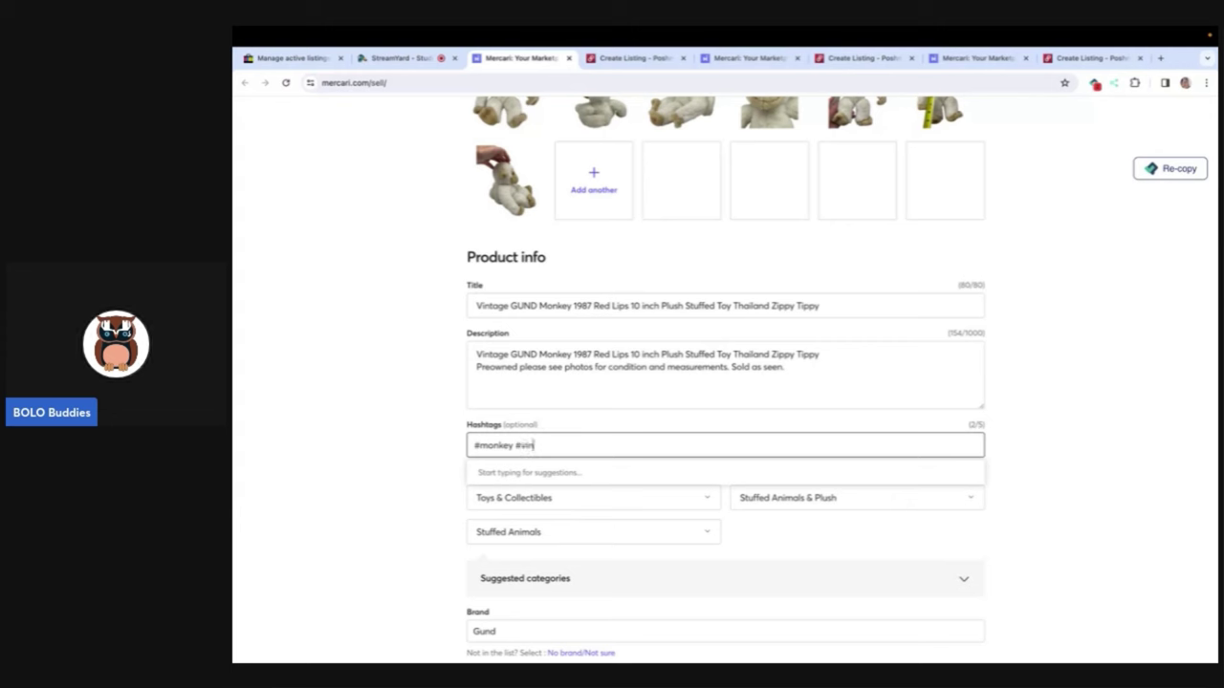
text(tage #)
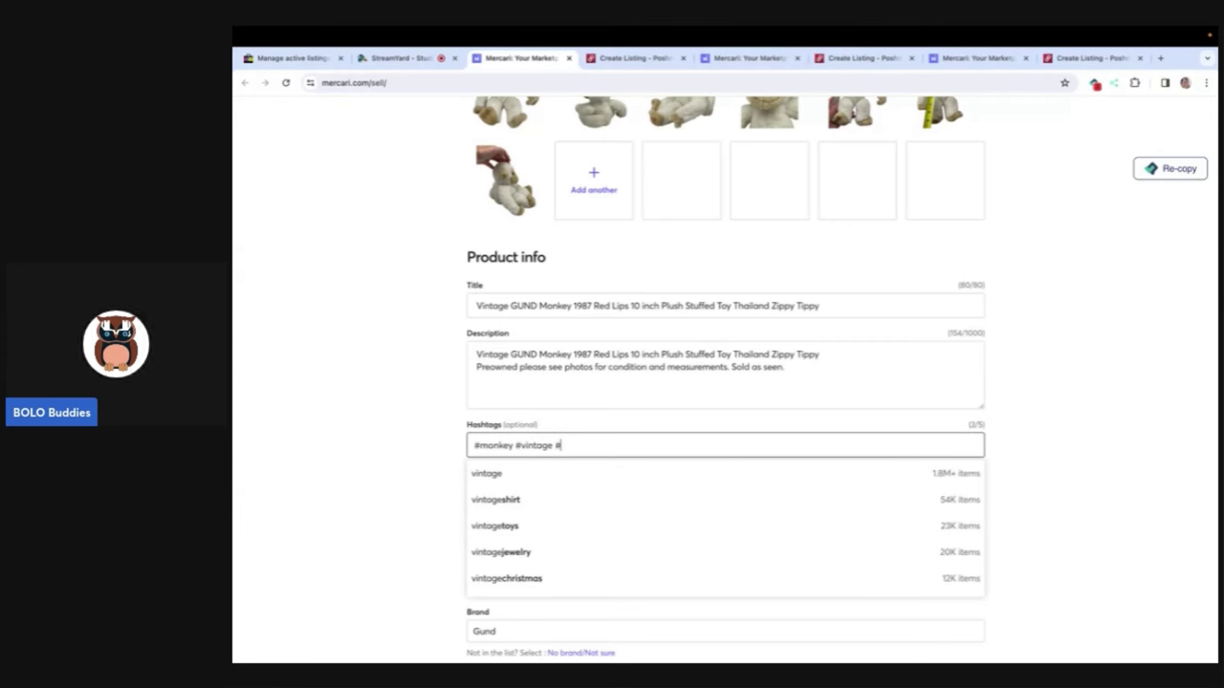
text(stuffedami)
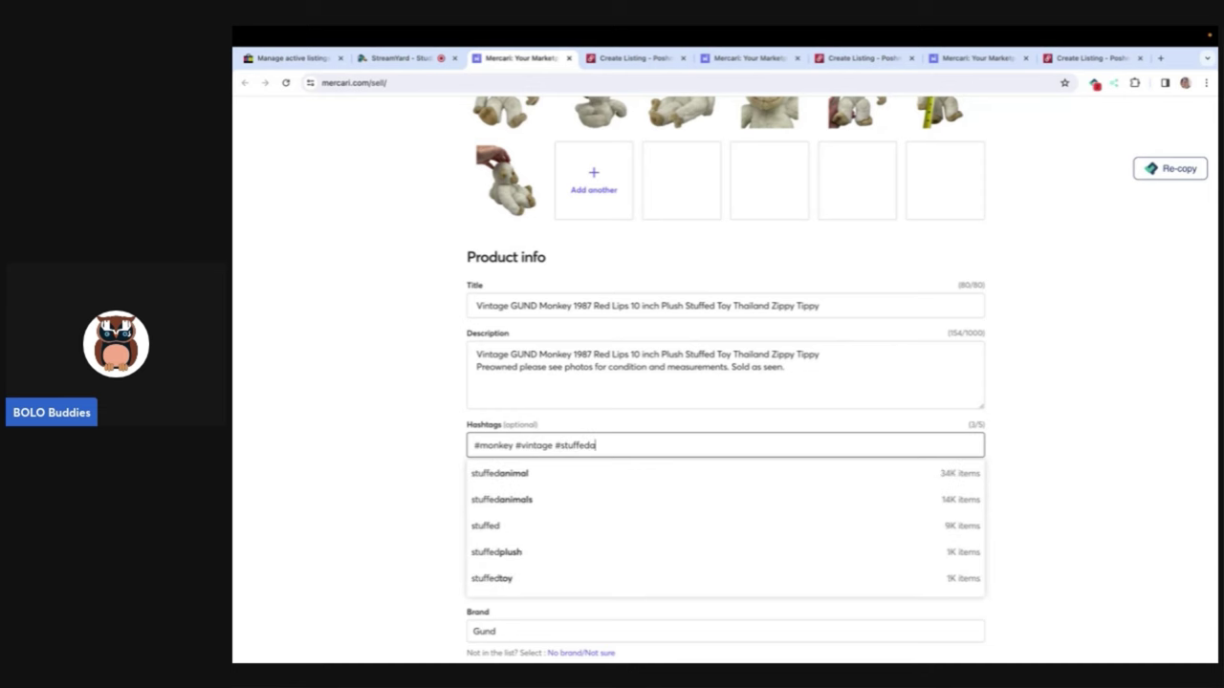
key(BackSpace)
key(BackSpace)
text(nimal)
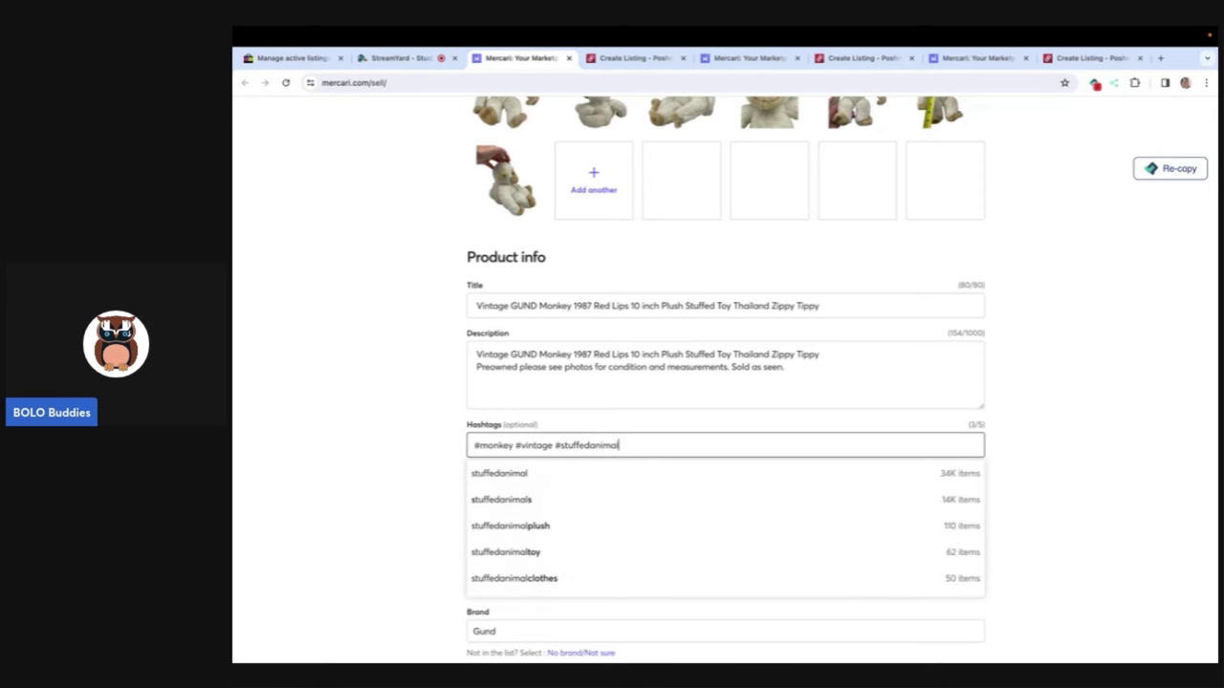
click(441, 480)
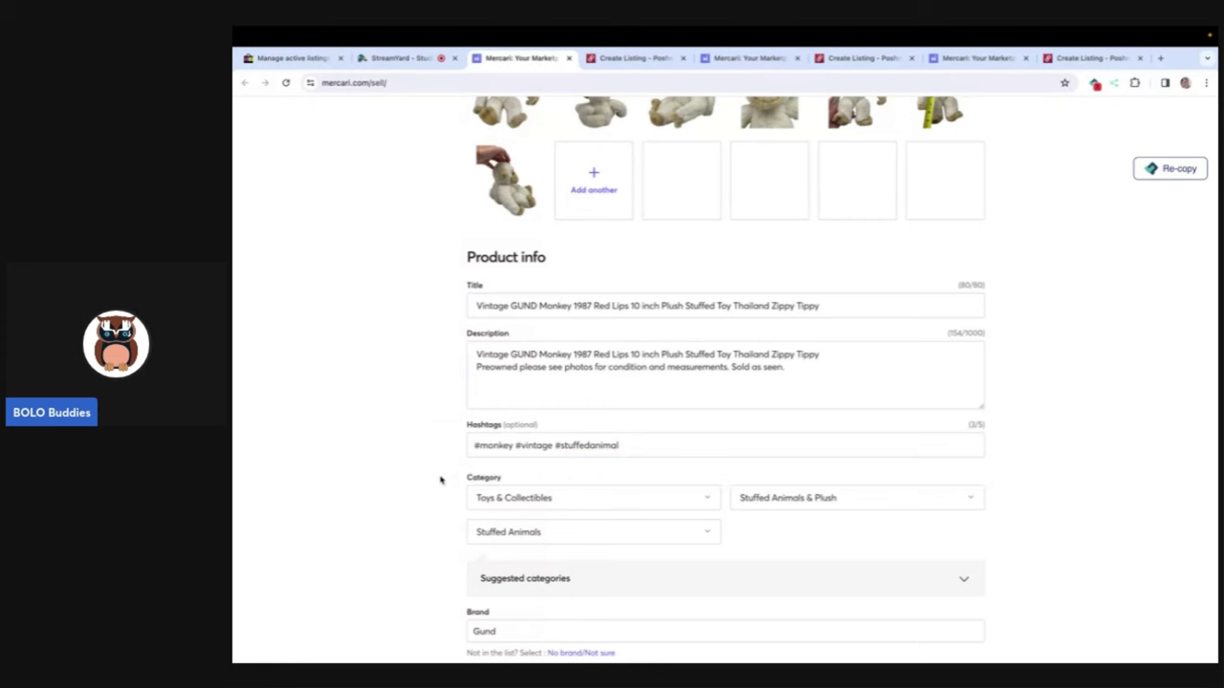
Step: Mark the GUND monkey's condition as Good and set its Mercari price to 45
scroll(537, 525, down, 2)
click(717, 519)
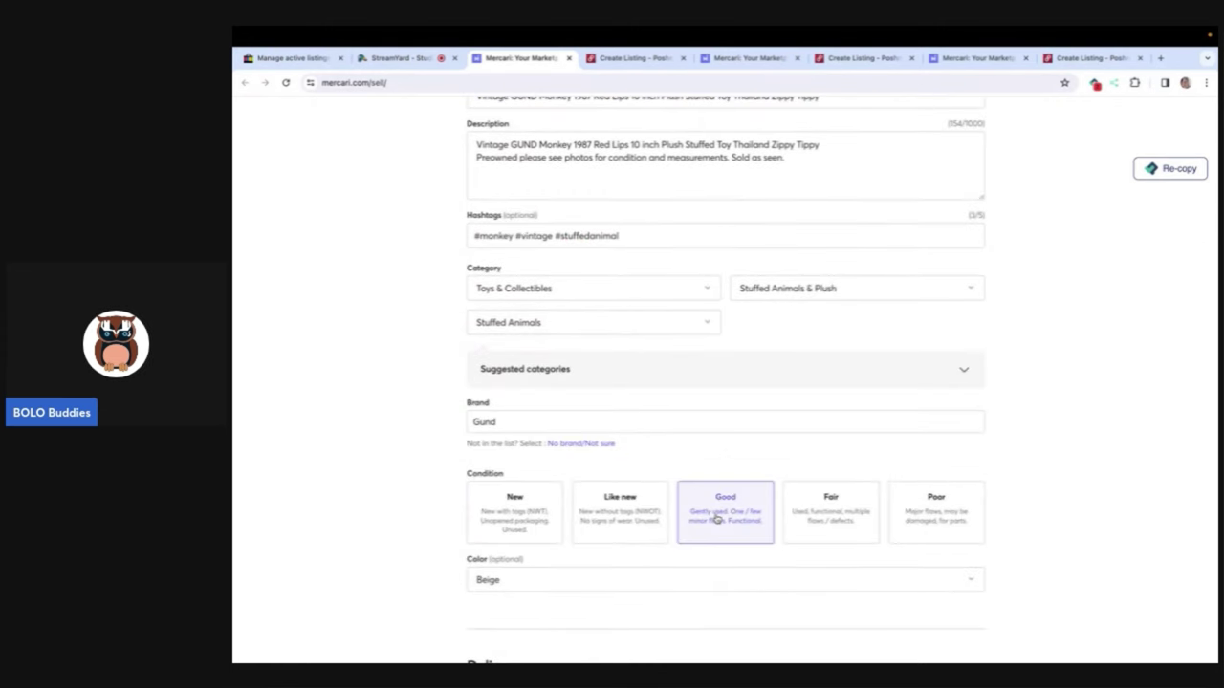
scroll(718, 519, down, 3)
scroll(717, 520, down, 5)
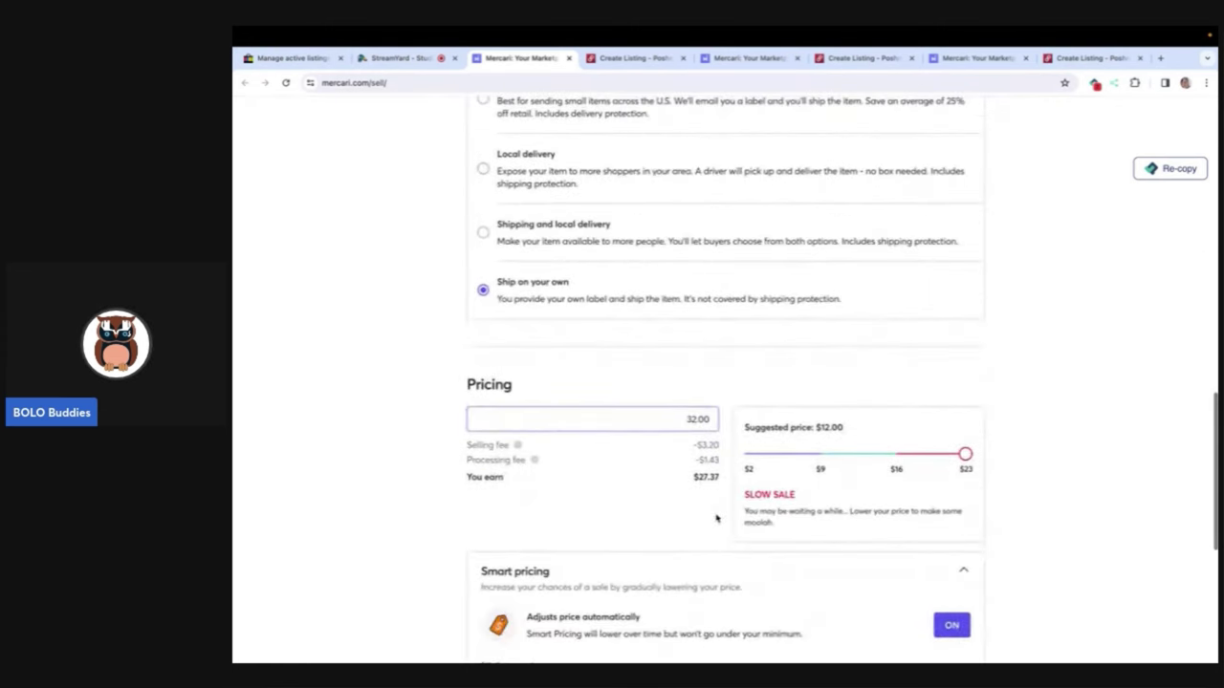
text(45)
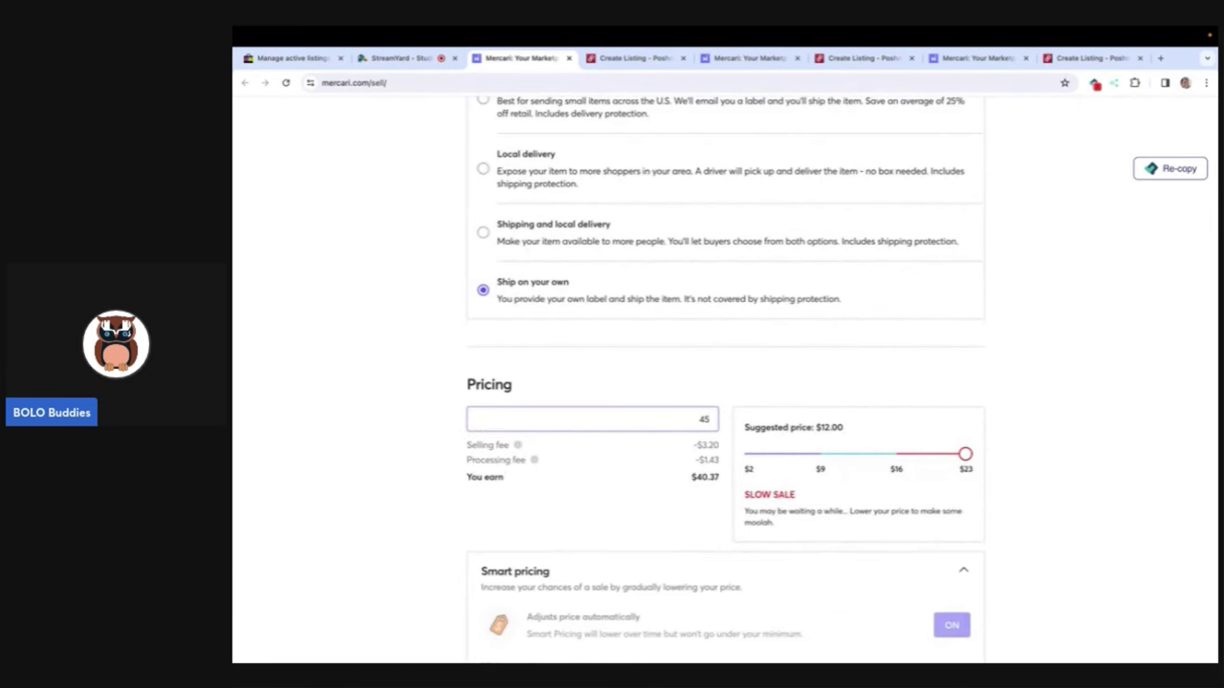
Step: Publish the GUND monkey's Mercari listing with automatic price adjustment turned off, and close its page
click(951, 635)
scroll(956, 631, down, 3)
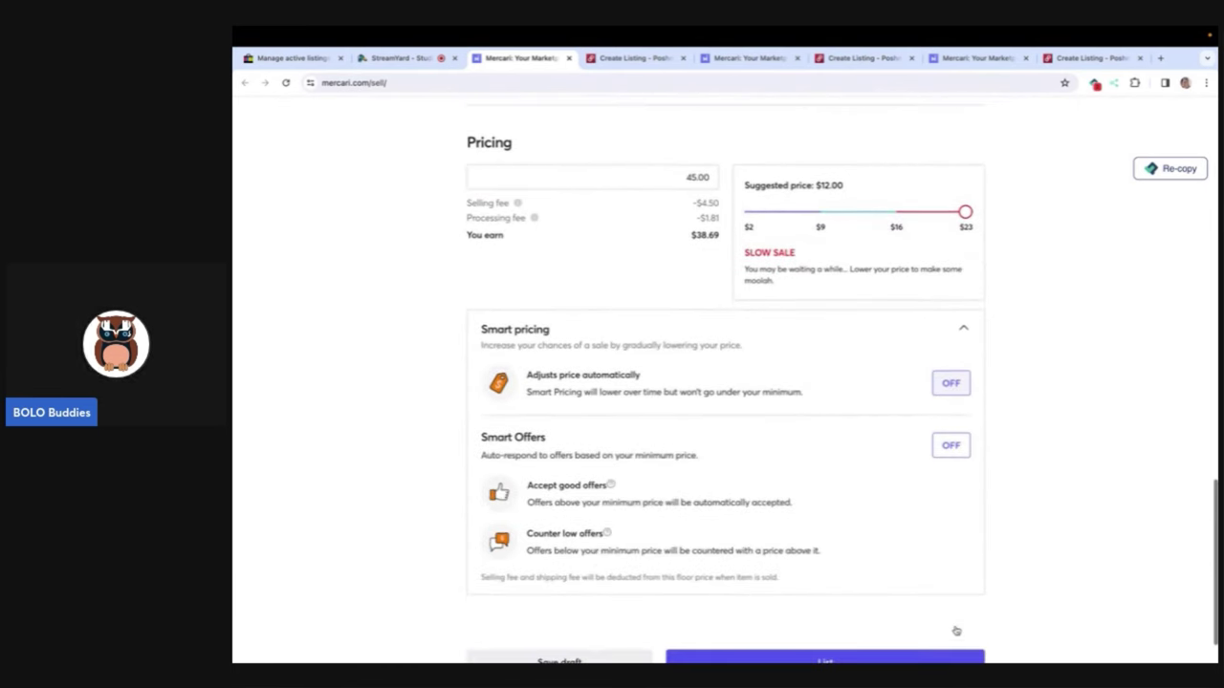
scroll(844, 617, down, 1)
click(843, 615)
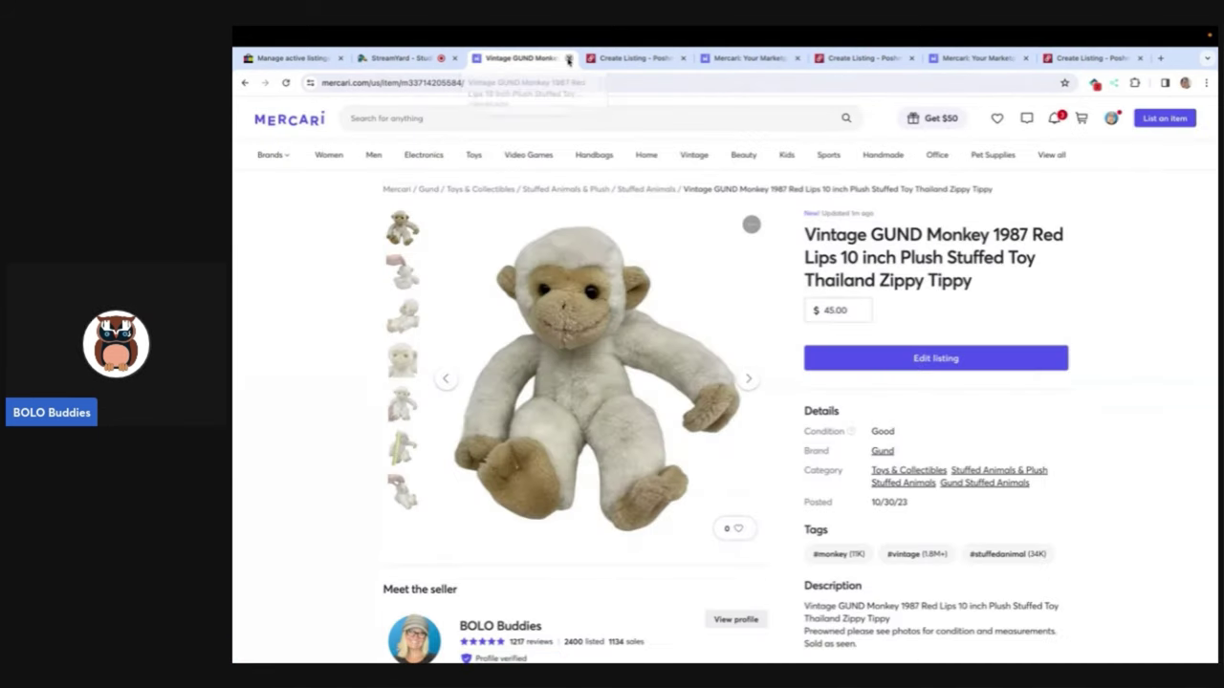
click(568, 59)
Step: Insert a line break before "Preowned" in the description of the GUND monkey's Poshmark listing
scroll(571, 278, down, 4)
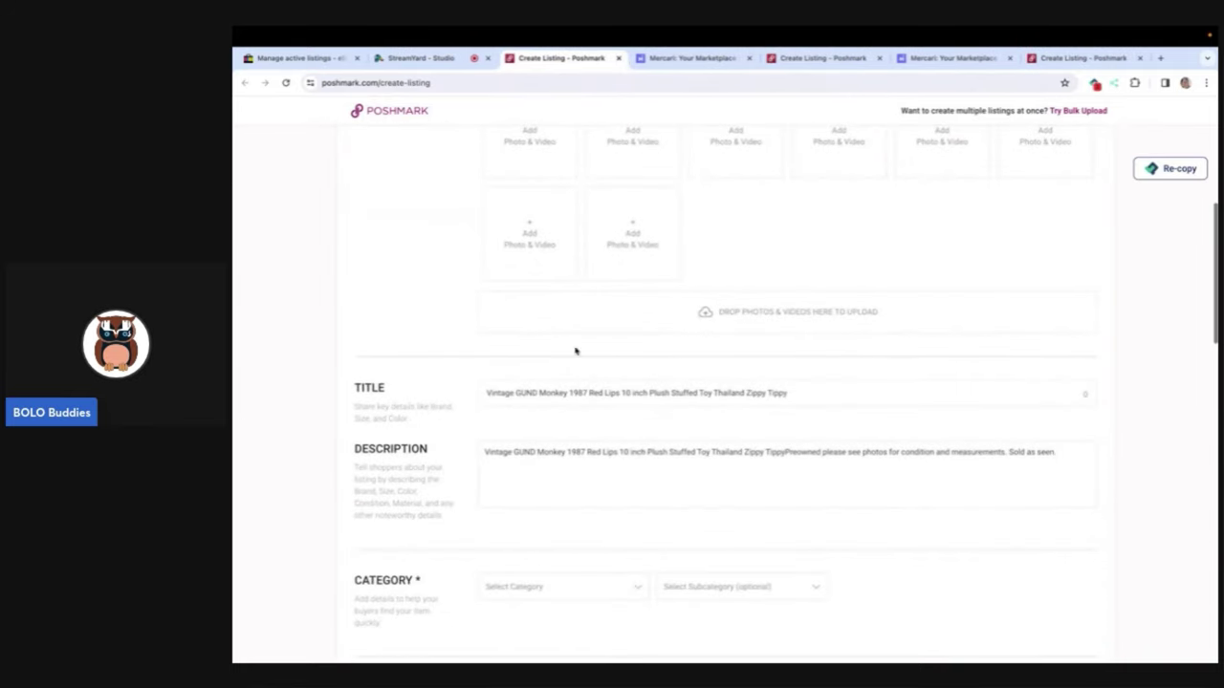
click(785, 451)
key(Return)
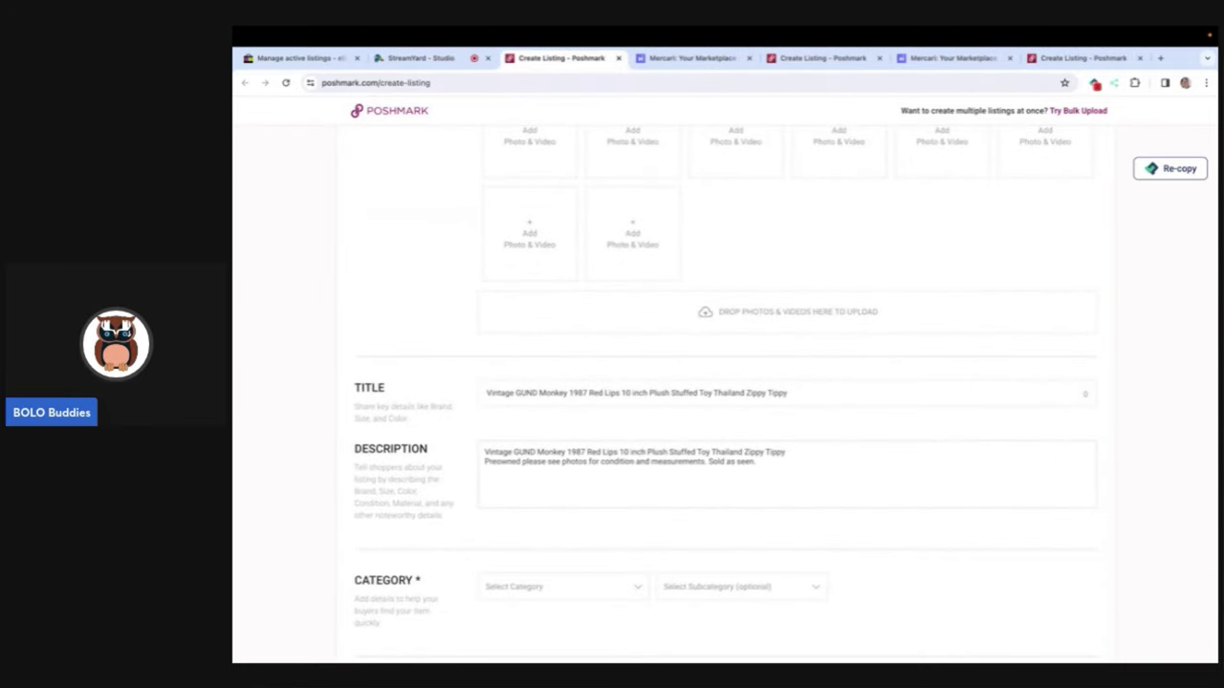
Step: Categorize the GUND monkey as Kids Toys with subcategory Stuffed Animals, and mark it as having no tags attached
scroll(785, 450, down, 3)
click(631, 350)
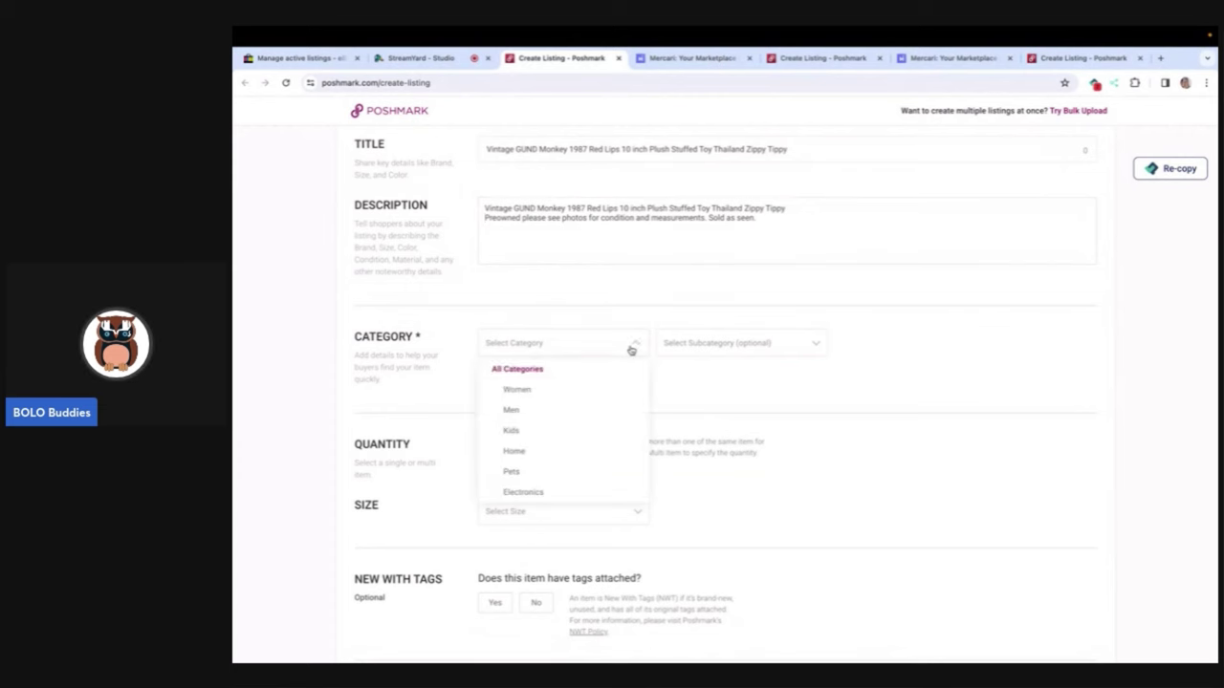
click(571, 431)
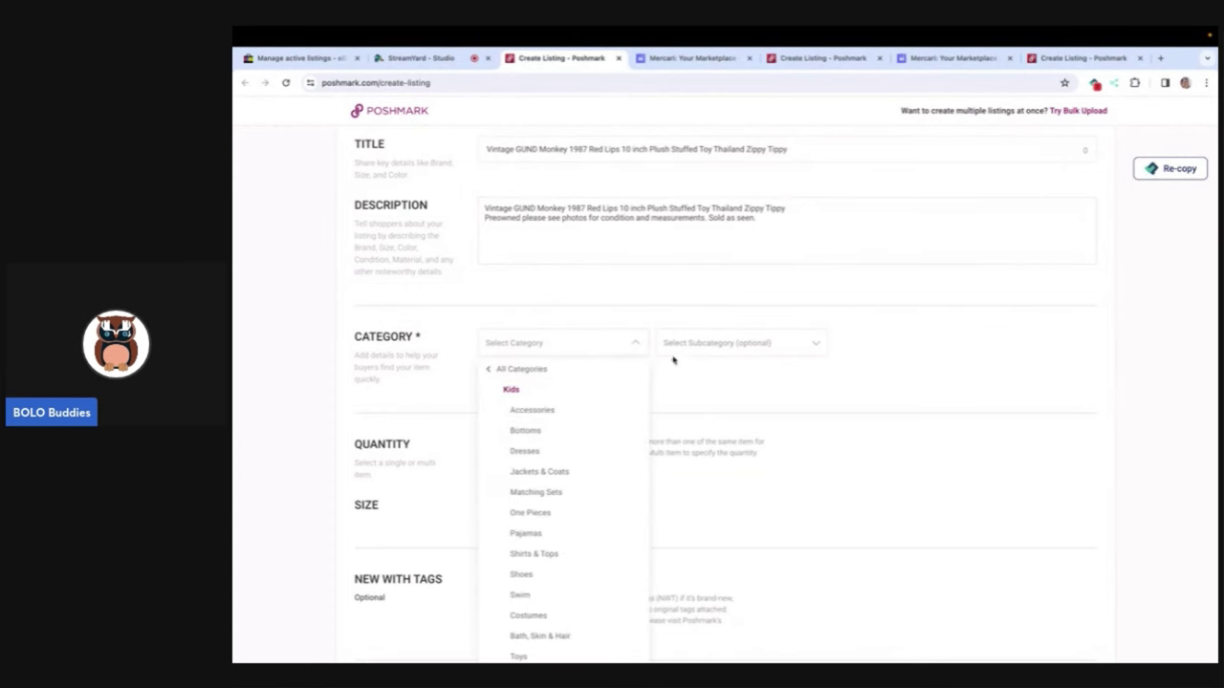
scroll(552, 631, down, 1)
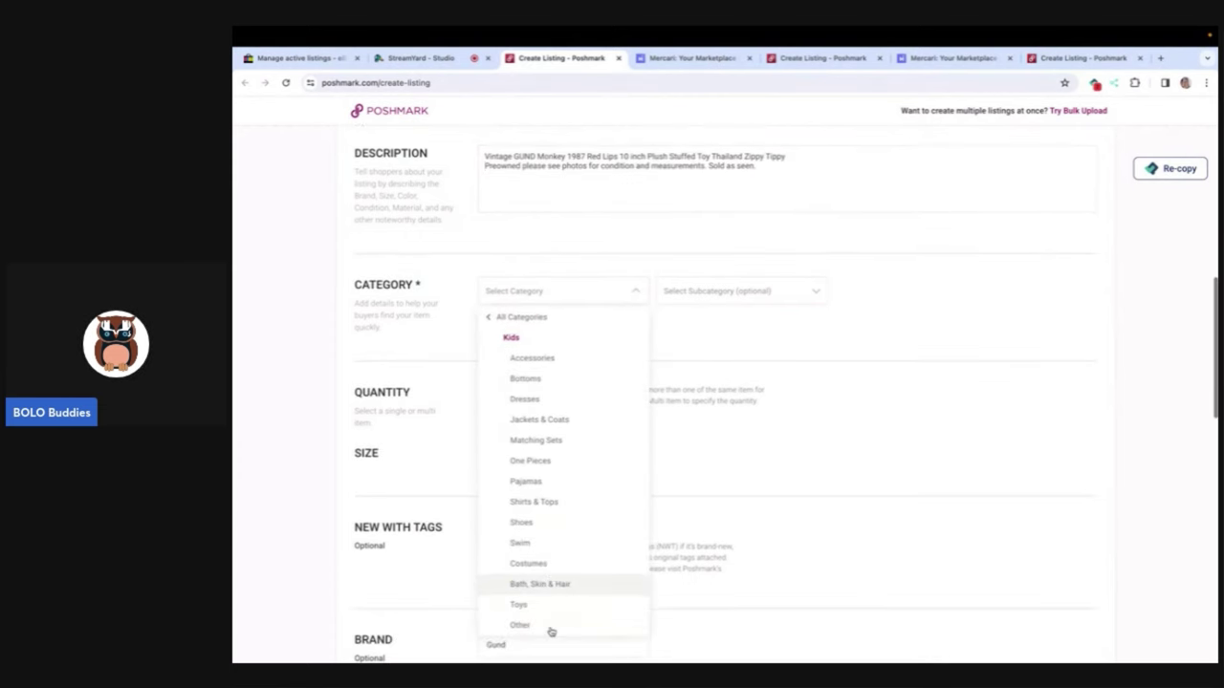
click(552, 609)
click(726, 293)
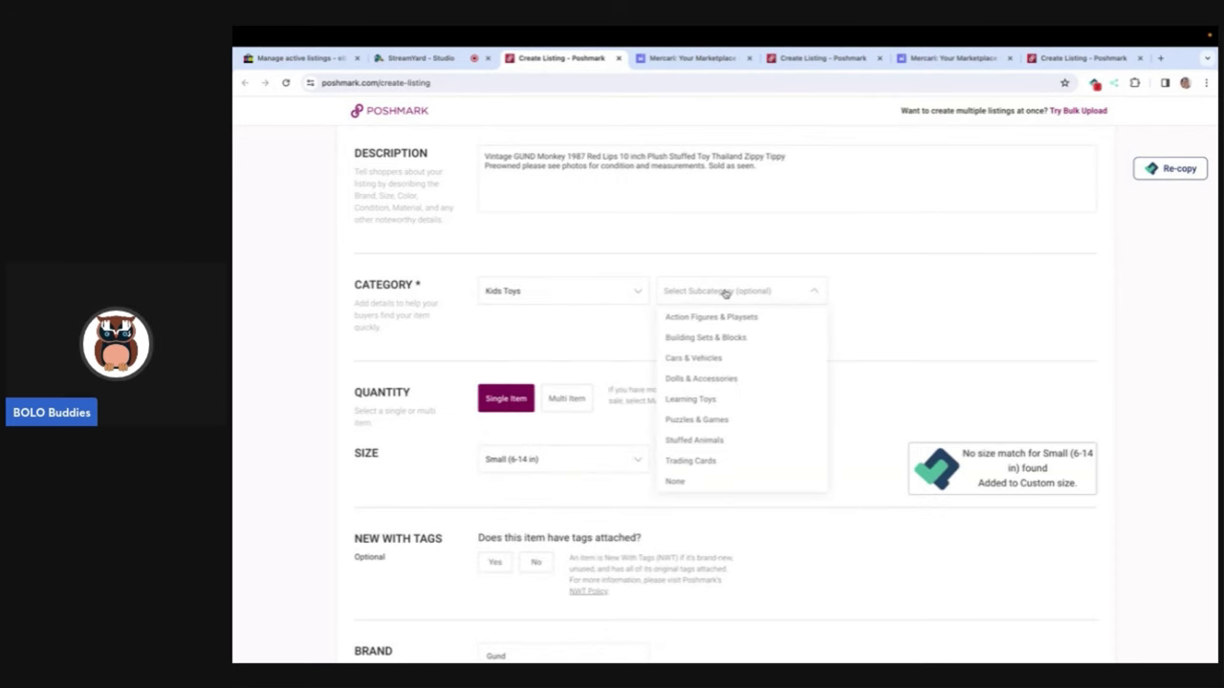
click(701, 438)
scroll(583, 459, down, 1)
click(535, 445)
Step: Set the GUND monkey's original price to 0 and its Poshmark listing price to 45
scroll(538, 449, down, 3)
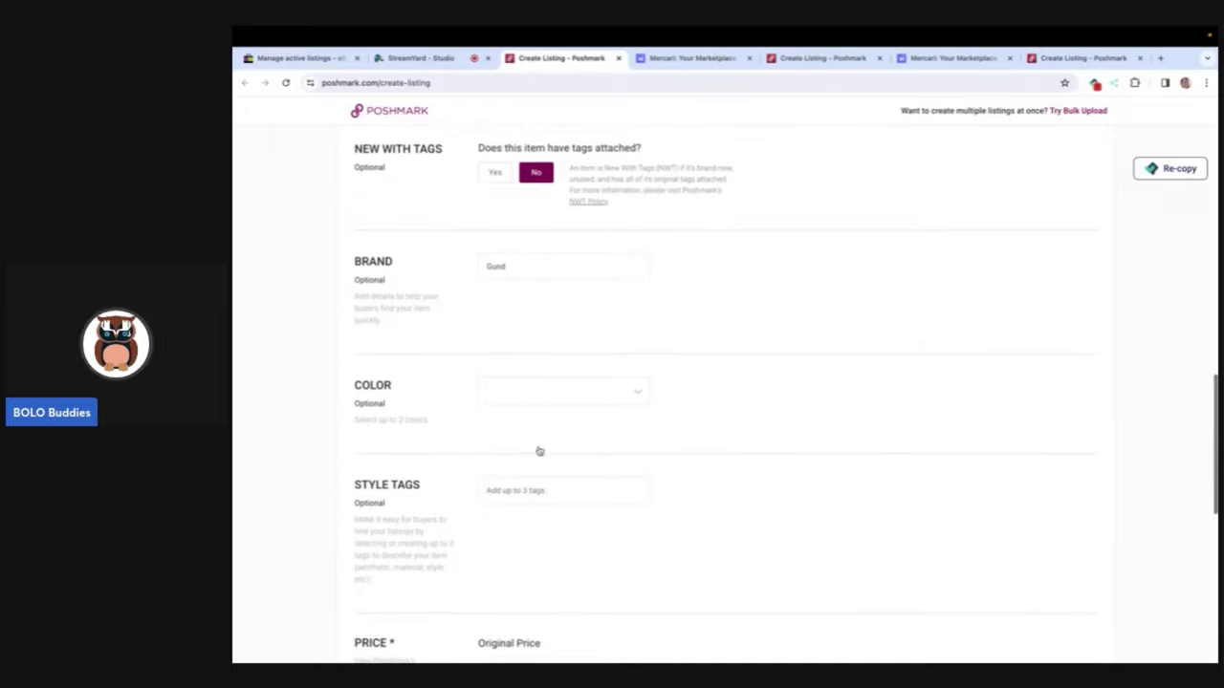
scroll(538, 450, down, 1)
scroll(538, 450, down, 2)
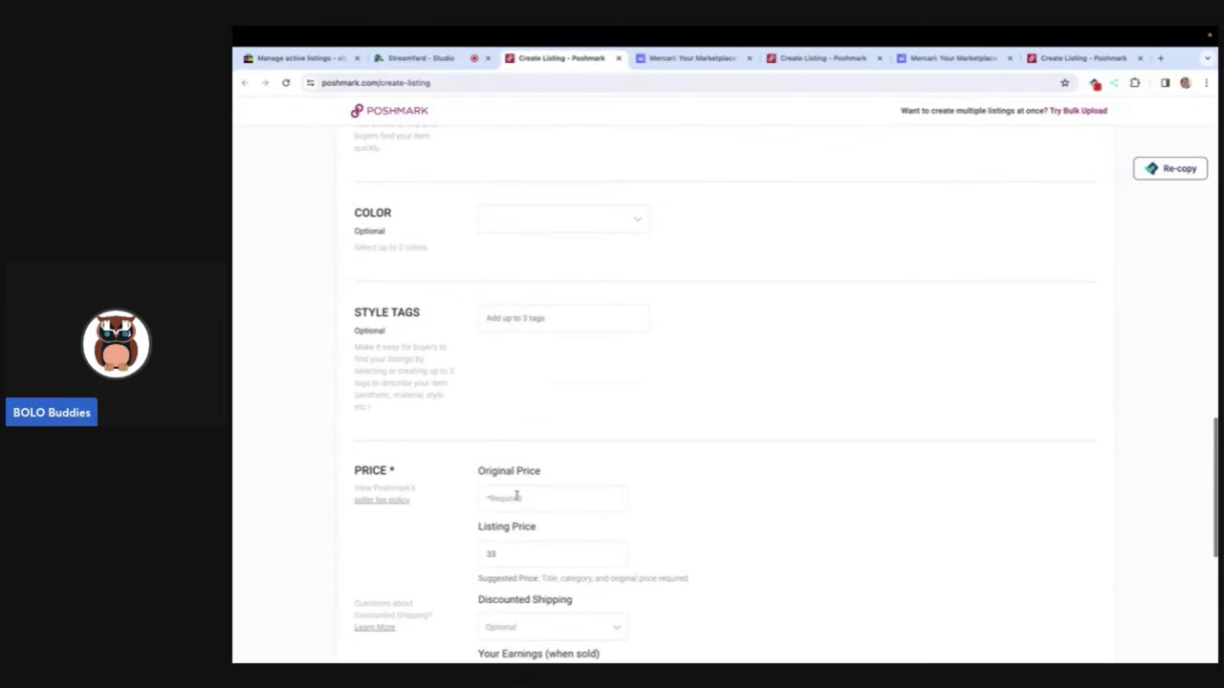
click(516, 497)
key(Tab)
text(45)
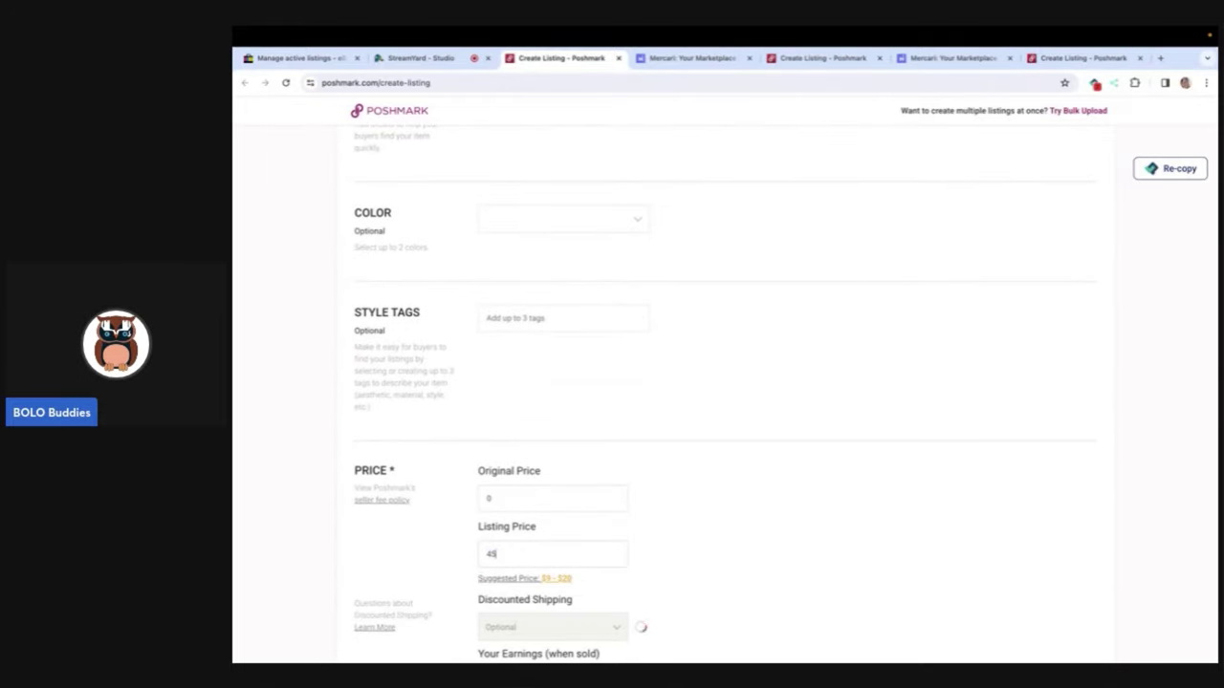
Step: Publish the GUND monkey listing on Poshmark and close its page
scroll(850, 455, down, 5)
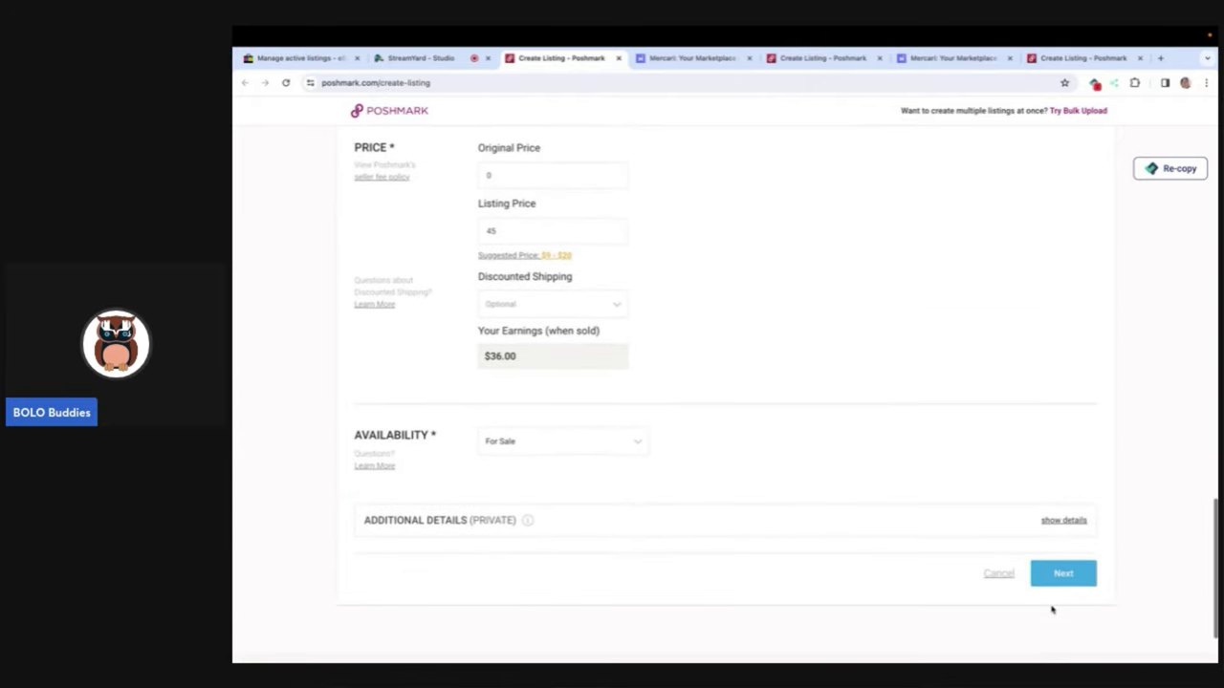
click(1066, 576)
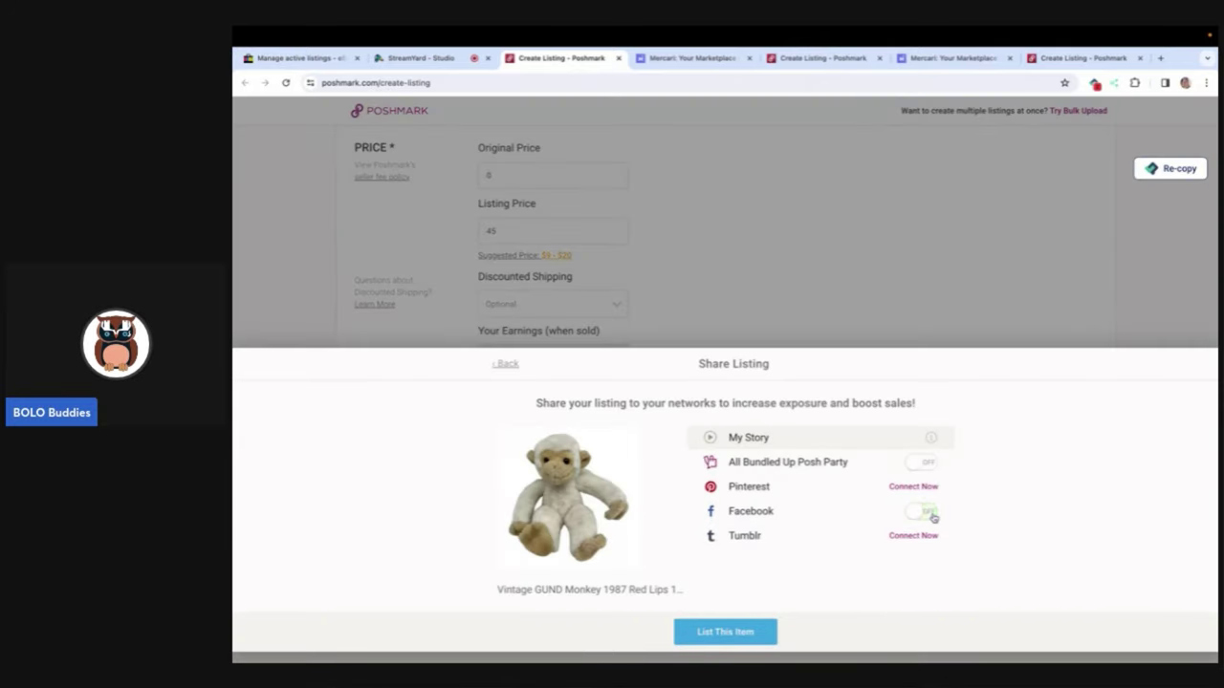
click(726, 633)
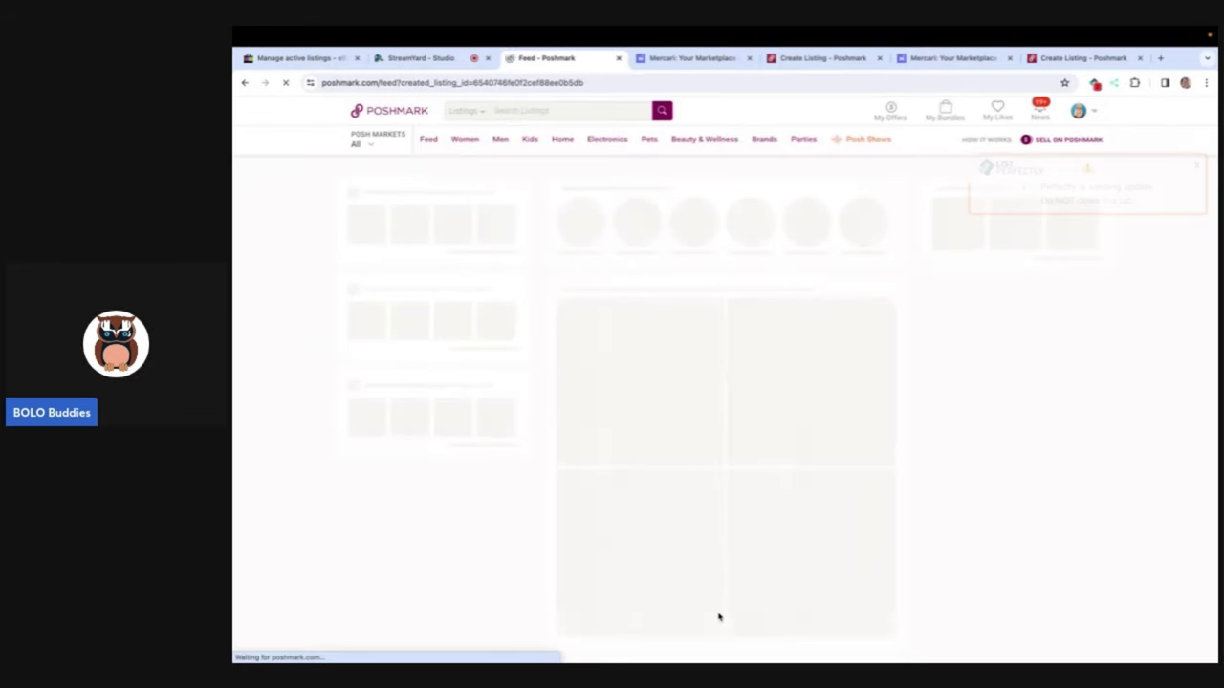
click(617, 58)
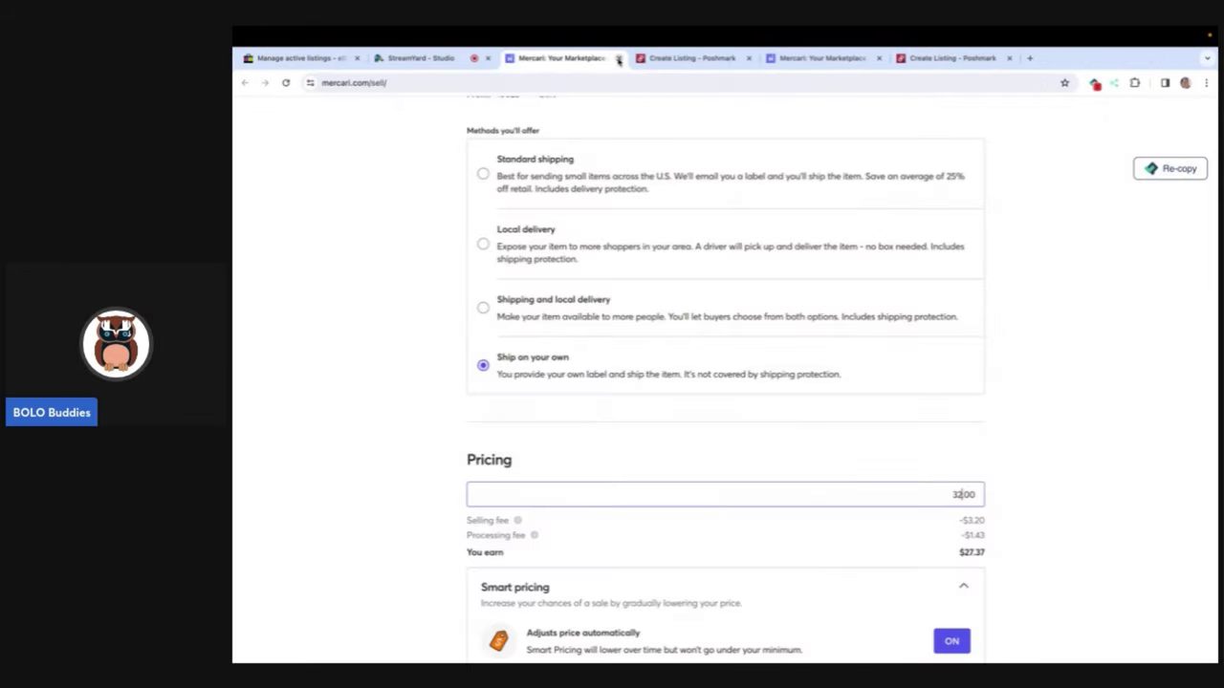
Step: Add the hashtags #plush, #stuffedanimal and #doll to the Kids Preferred pink doll's Mercari listing
scroll(589, 354, up, 15)
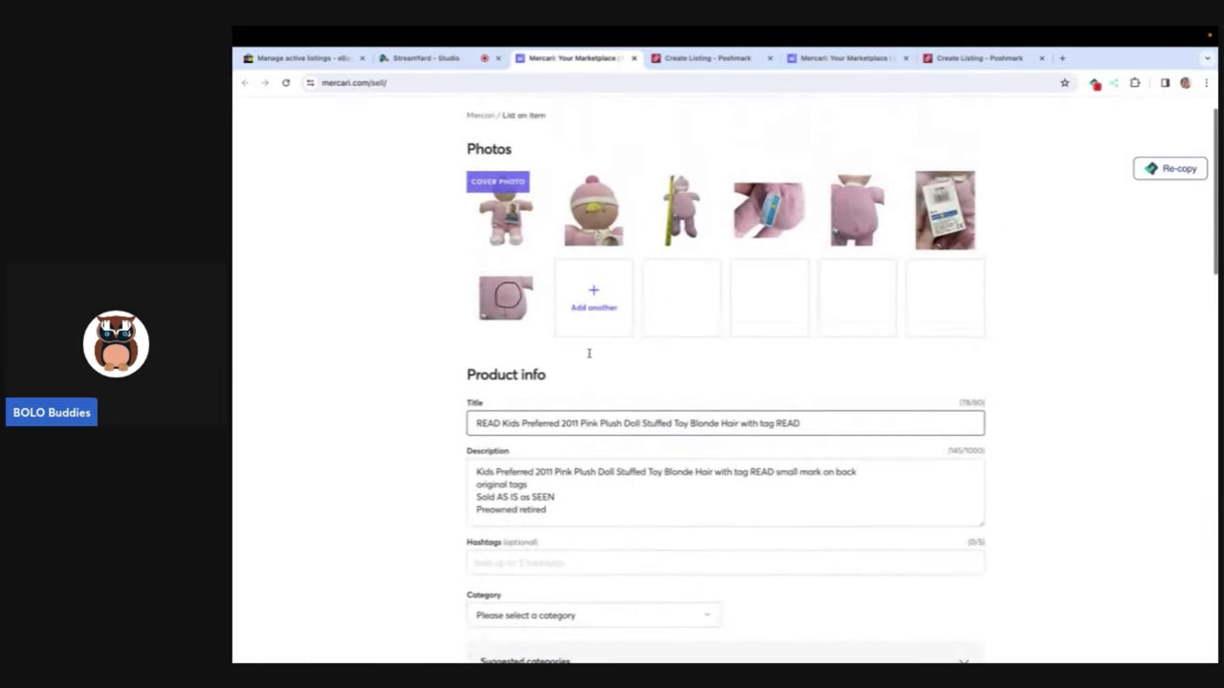
scroll(589, 354, down, 1)
click(589, 352)
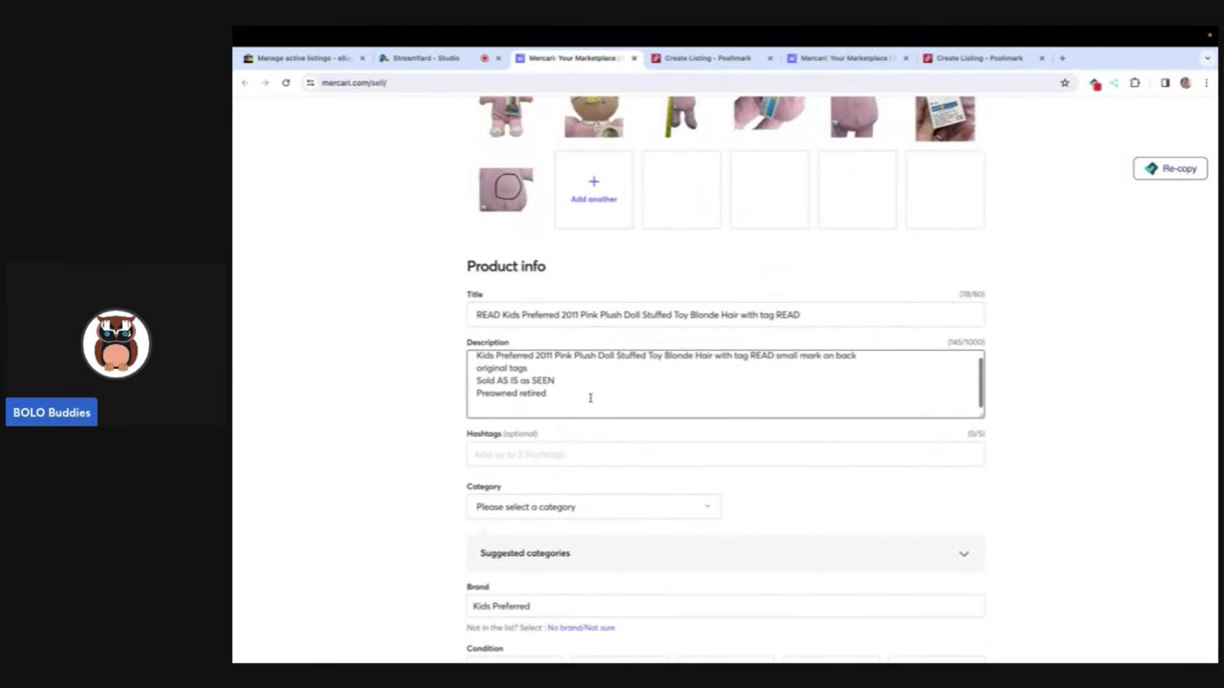
scroll(590, 397, down, 1)
click(571, 375)
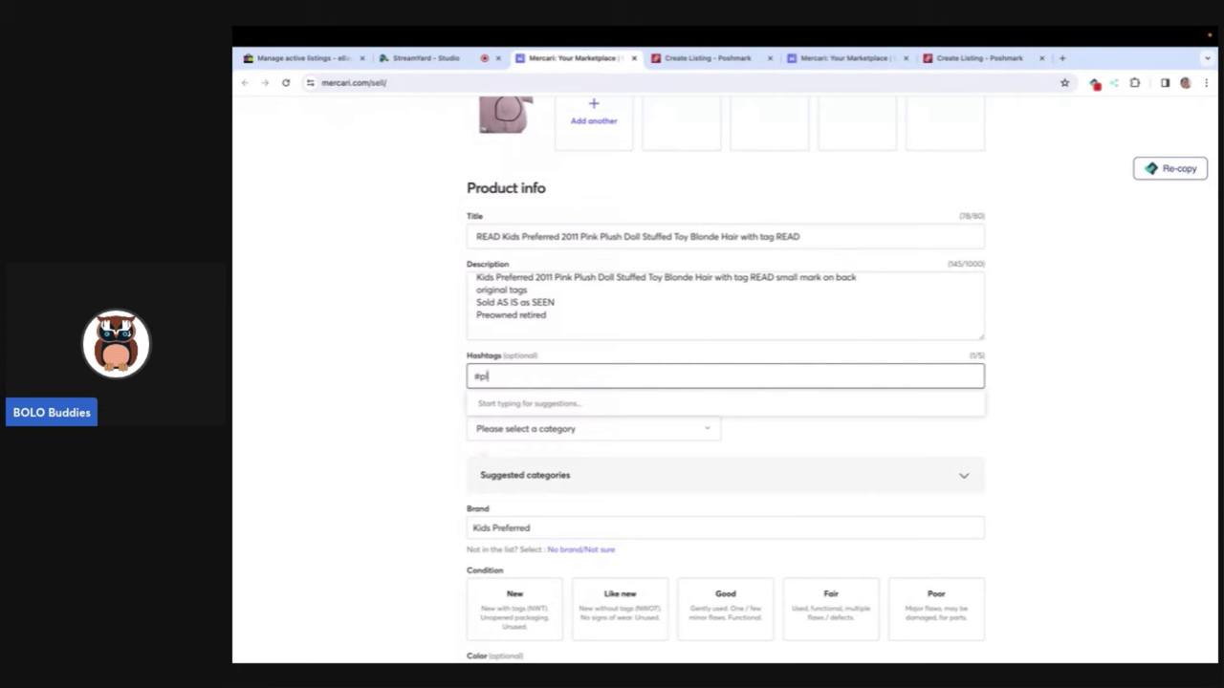
text(#plush #stuffedanimal)
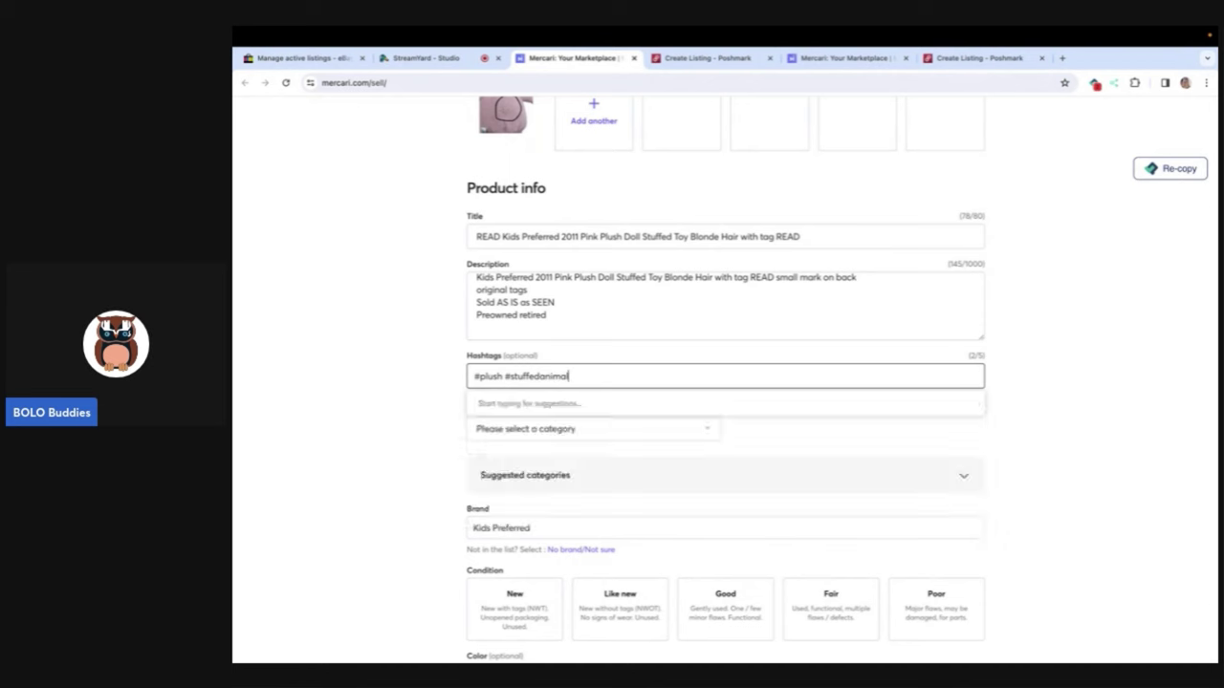
click(538, 405)
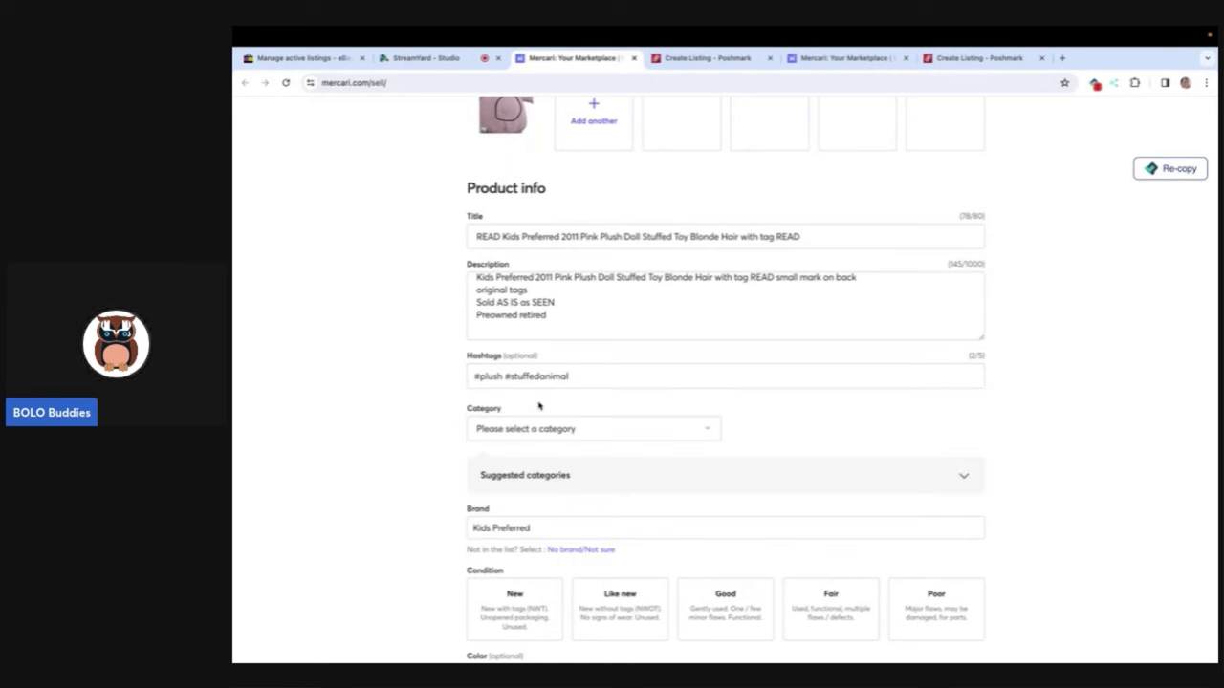
click(572, 383)
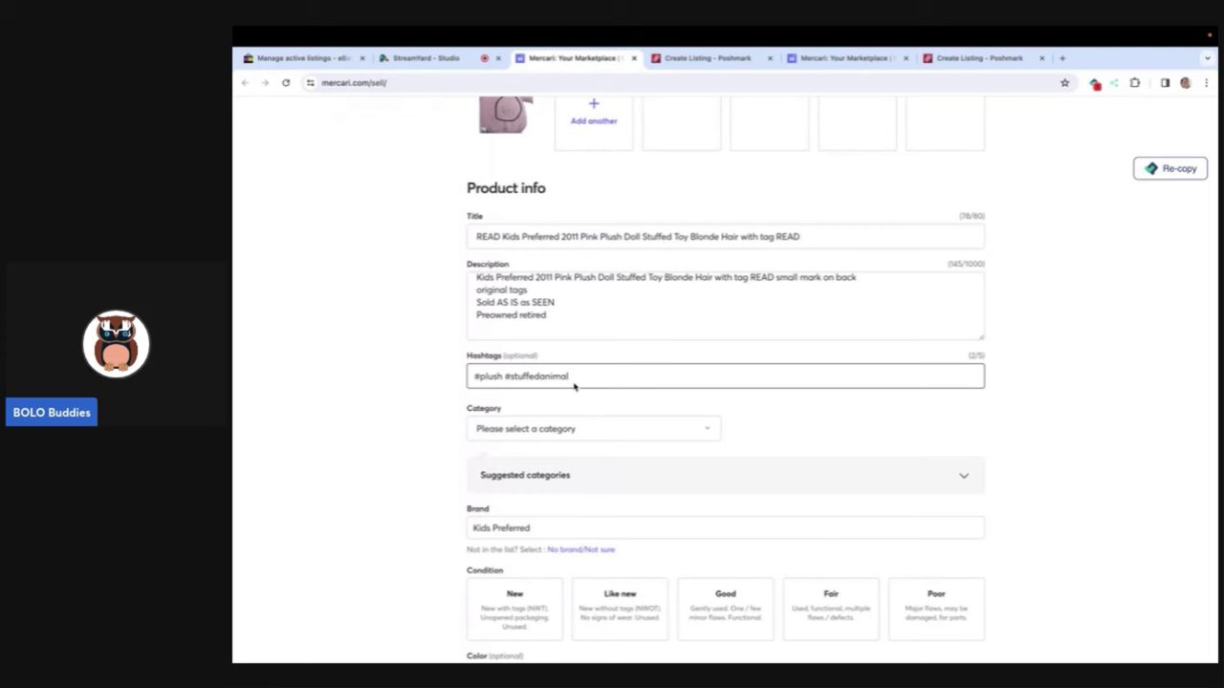
text(#)
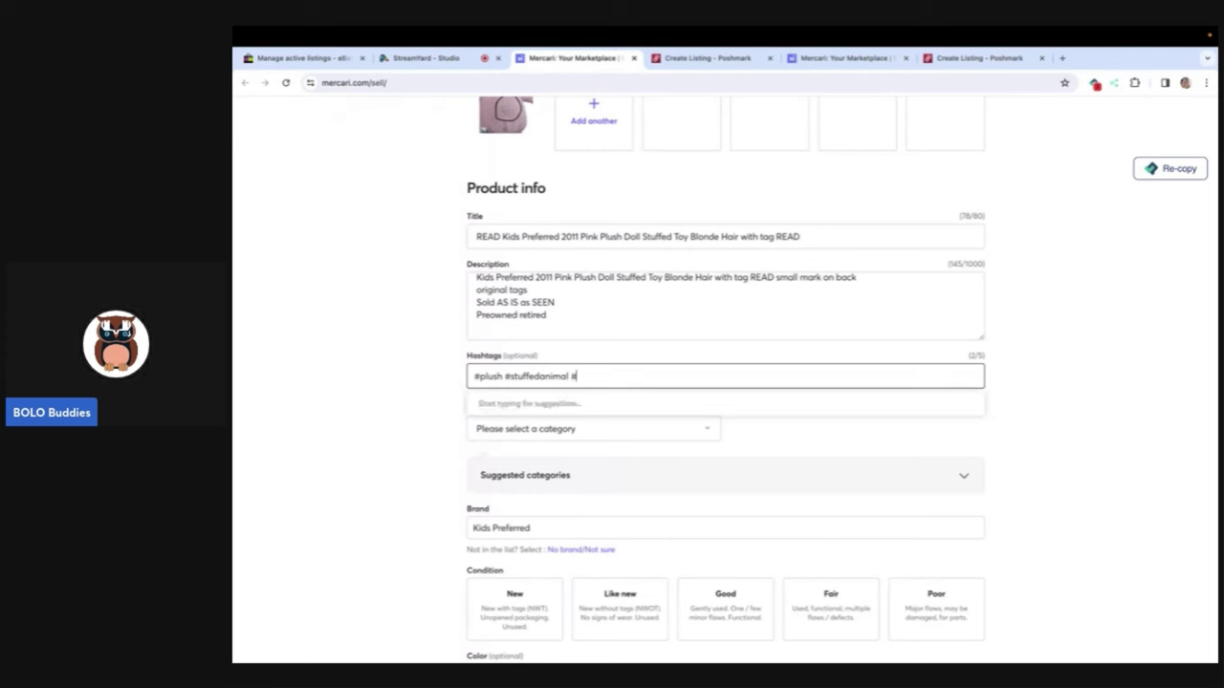
text(doll)
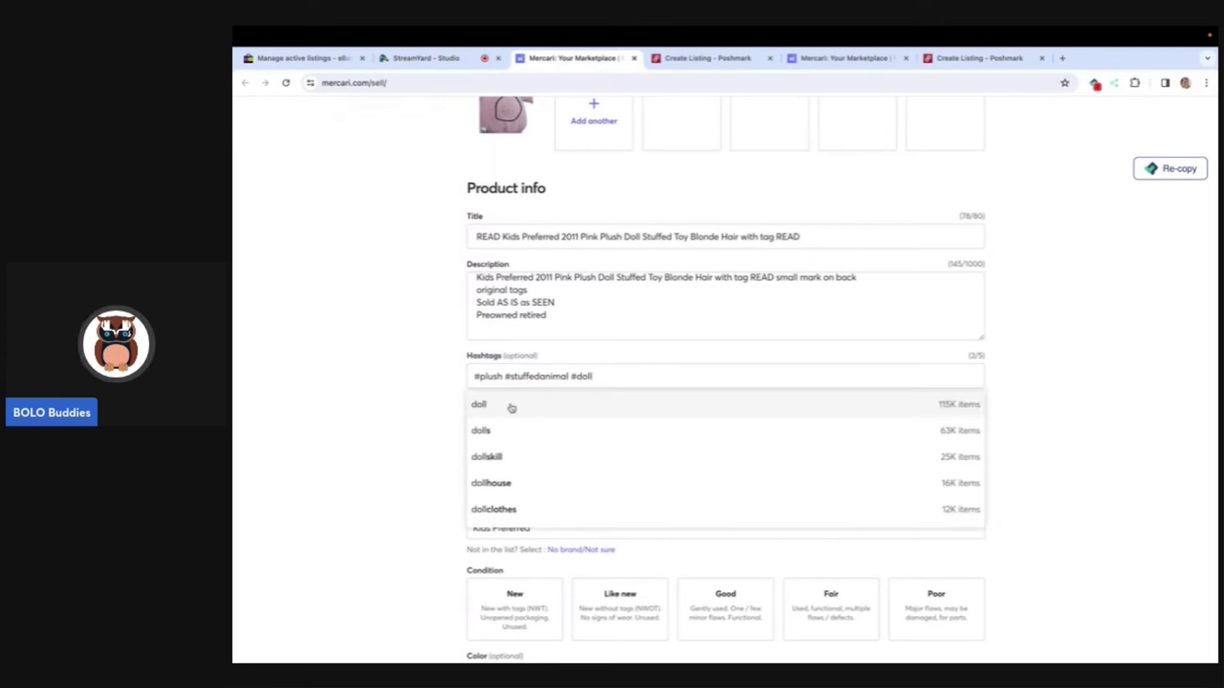
click(508, 409)
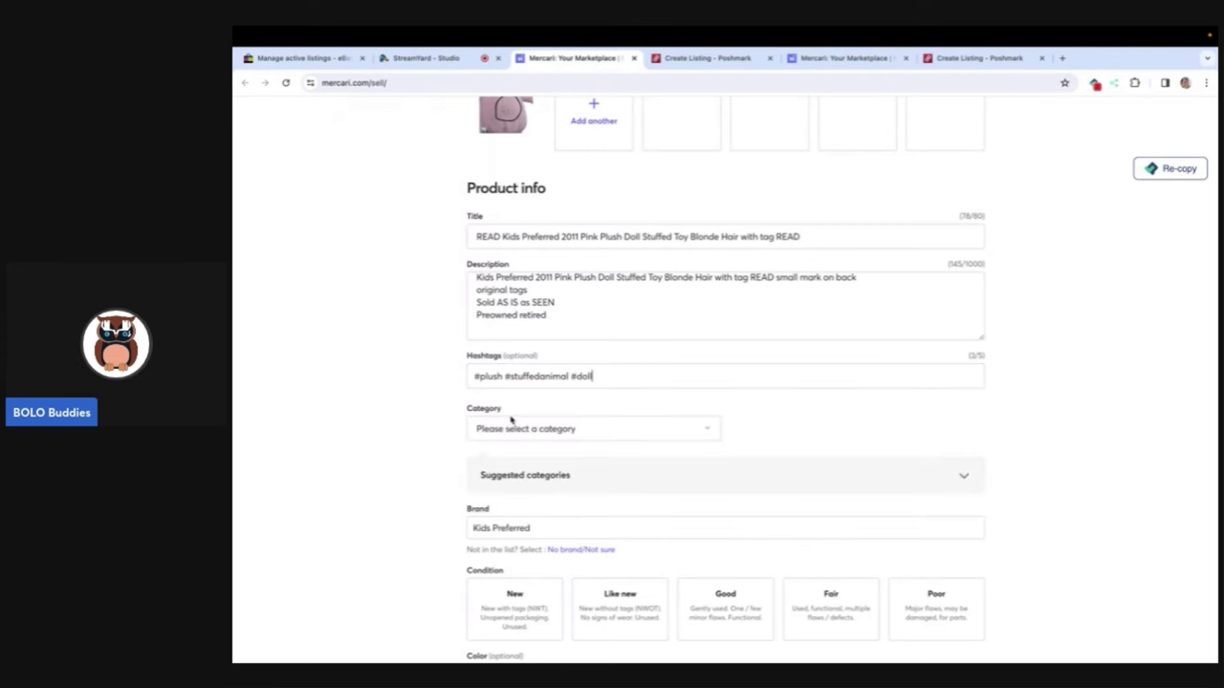
Step: Apply the suggested category Toys & Collectibles, Stuffed Animals & Plush, Stuffed Animals to the pink doll and mark its condition as Good
click(535, 475)
click(544, 511)
scroll(551, 511, down, 2)
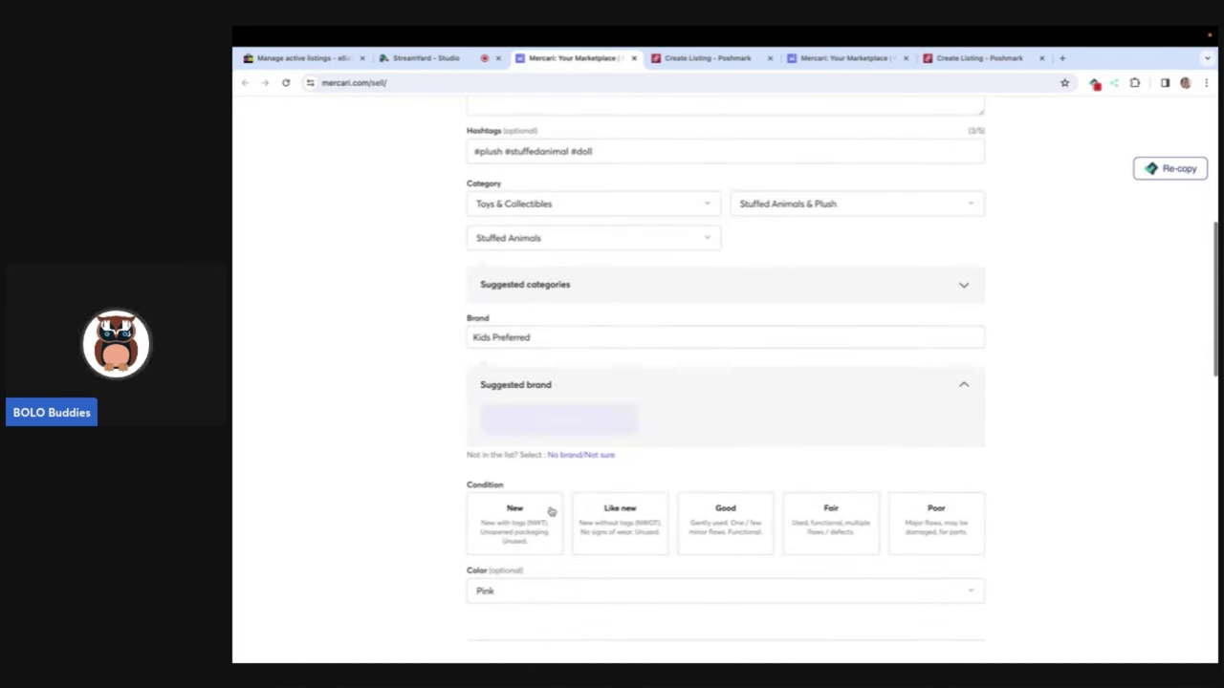
click(729, 541)
Step: Set the Kids Preferred doll's Mercari price to 45
scroll(730, 541, down, 3)
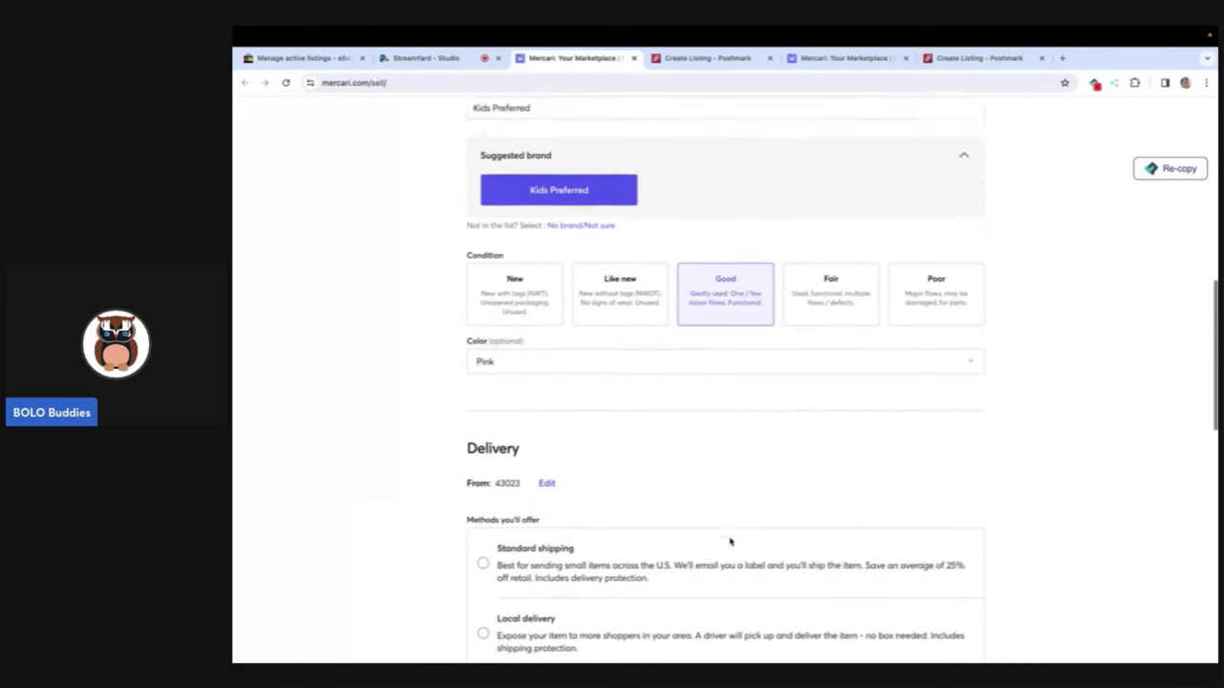
scroll(730, 541, down, 7)
scroll(730, 542, up, 4)
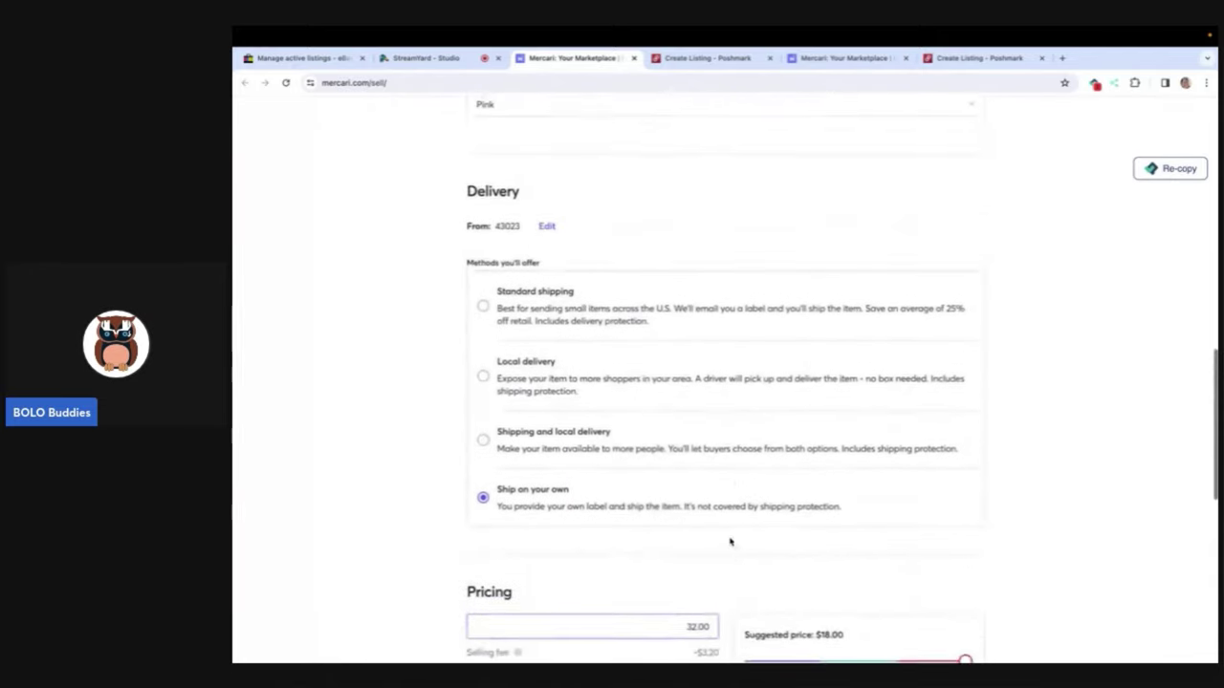
scroll(729, 541, down, 4)
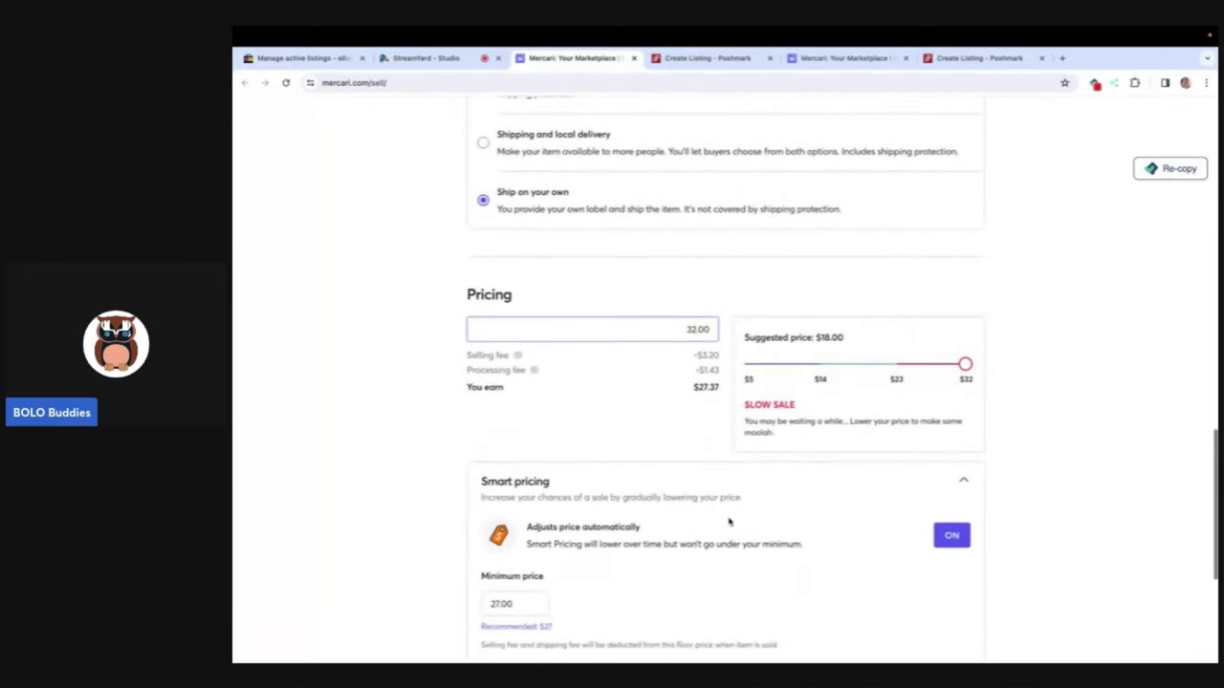
double_click(701, 330)
key(BackSpace)
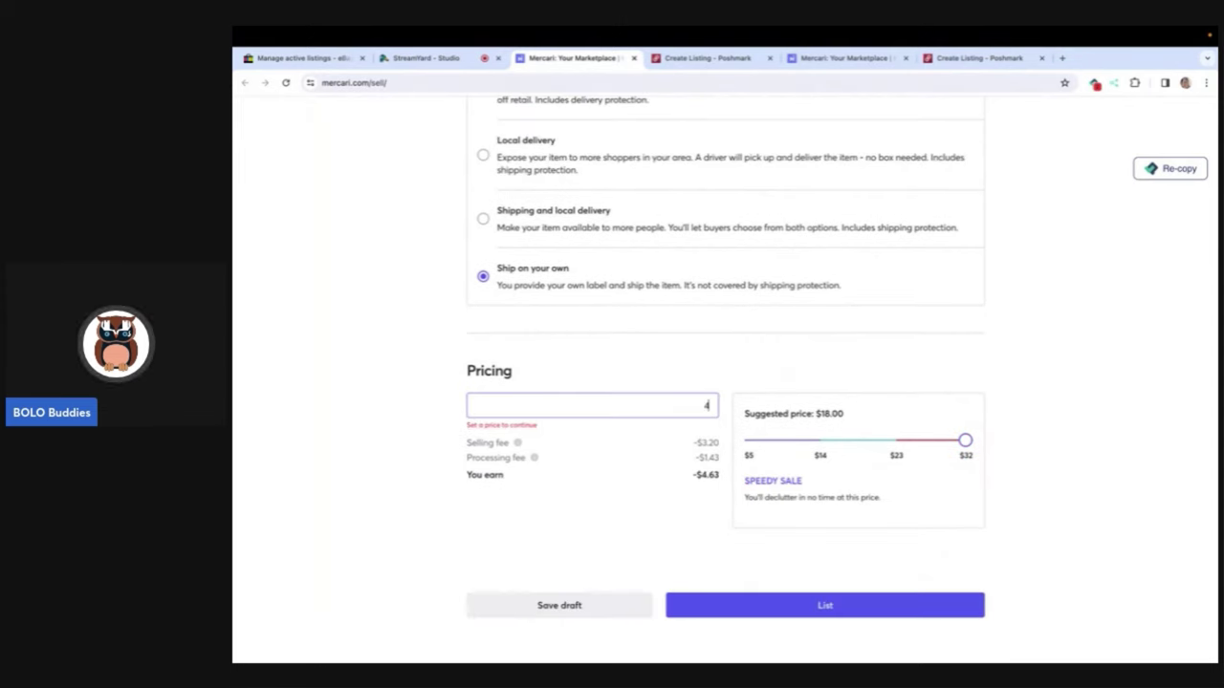
text(45)
Step: Publish the Kids Preferred doll's Mercari listing with automatic price adjustment turned off, and close its page
click(952, 536)
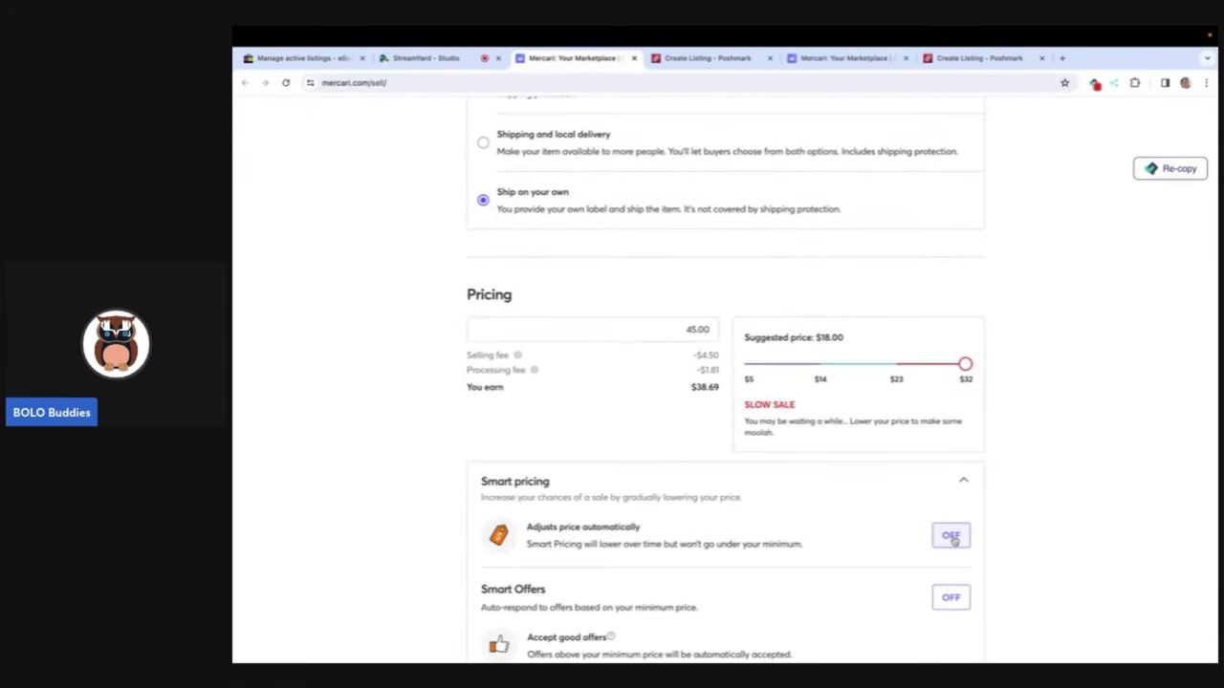
scroll(953, 538, down, 2)
click(811, 617)
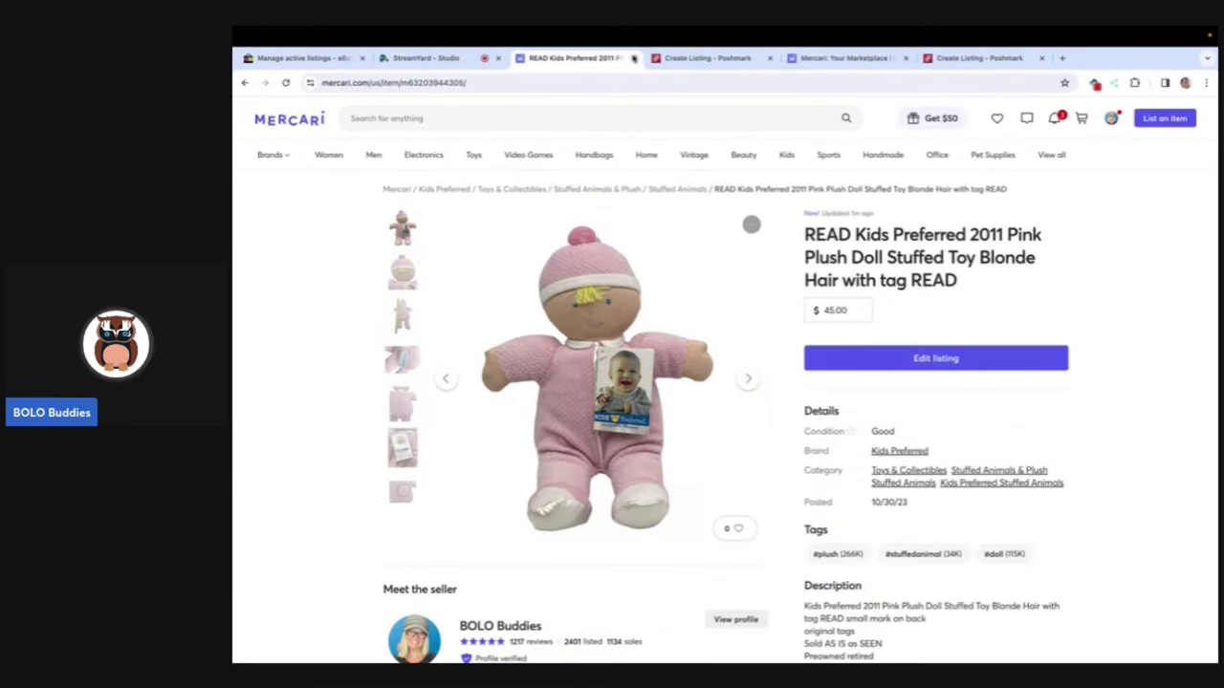
click(633, 58)
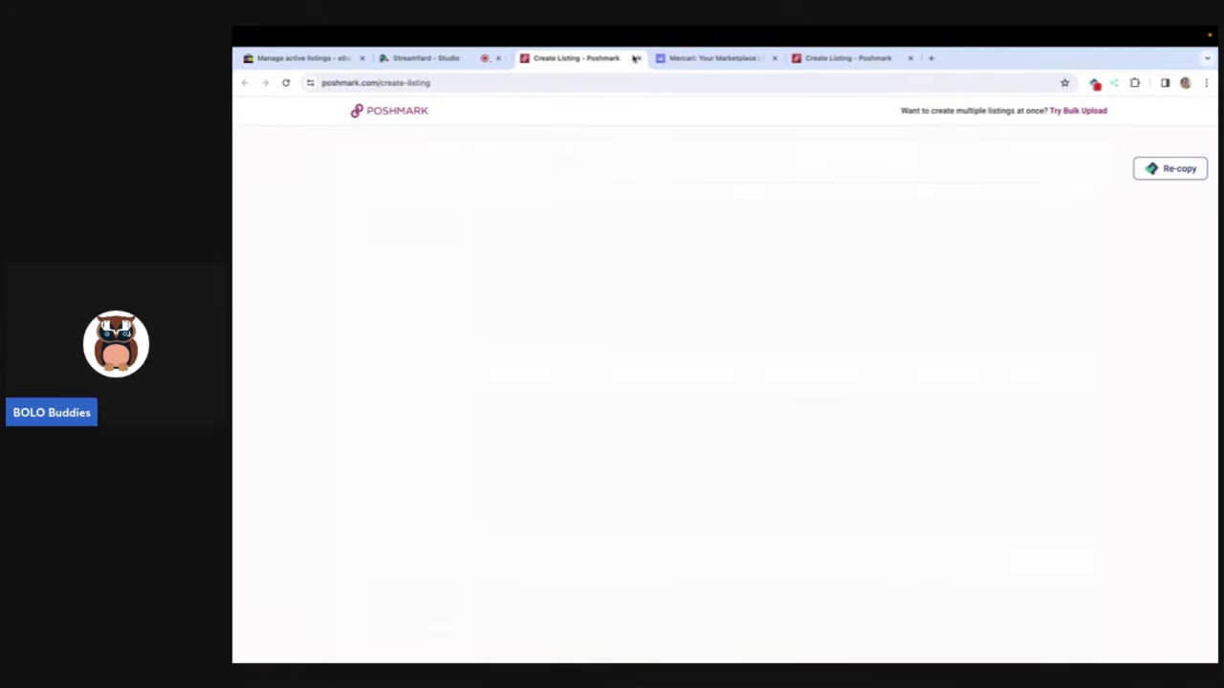
Step: Categorize the Kids Preferred pink doll's Poshmark listing as Kids, Toys, Stuffed Animals and mark it as having no tags attached
scroll(625, 296, down, 5)
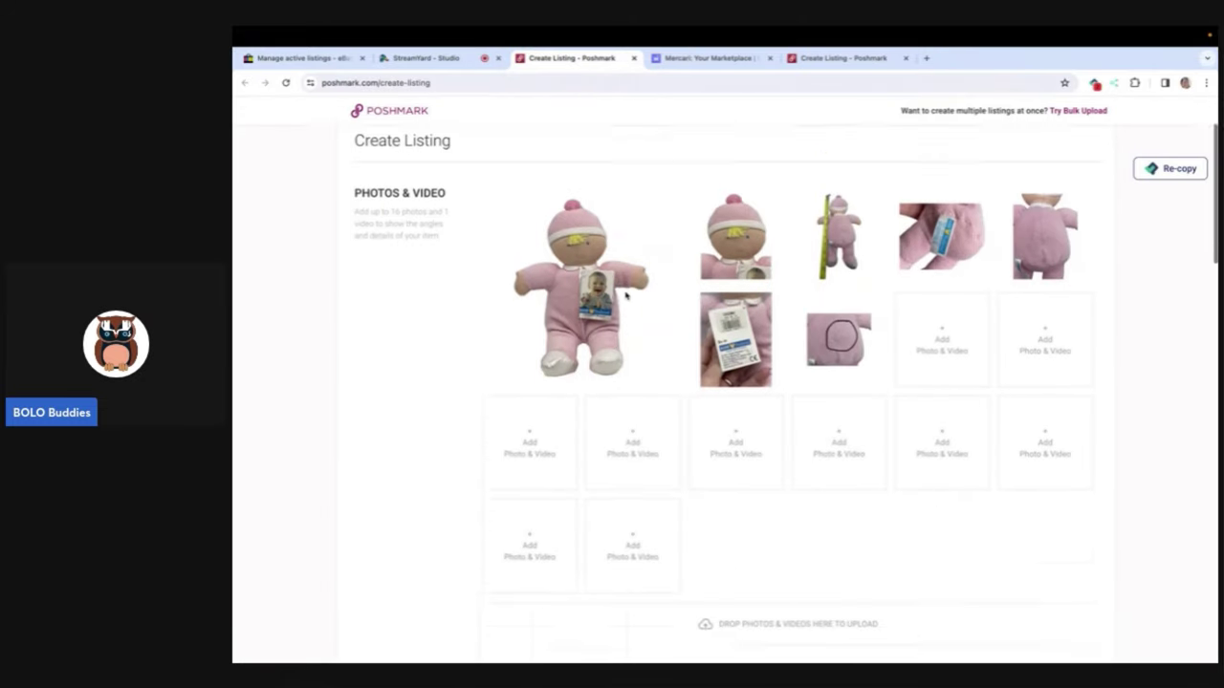
scroll(602, 440, down, 1)
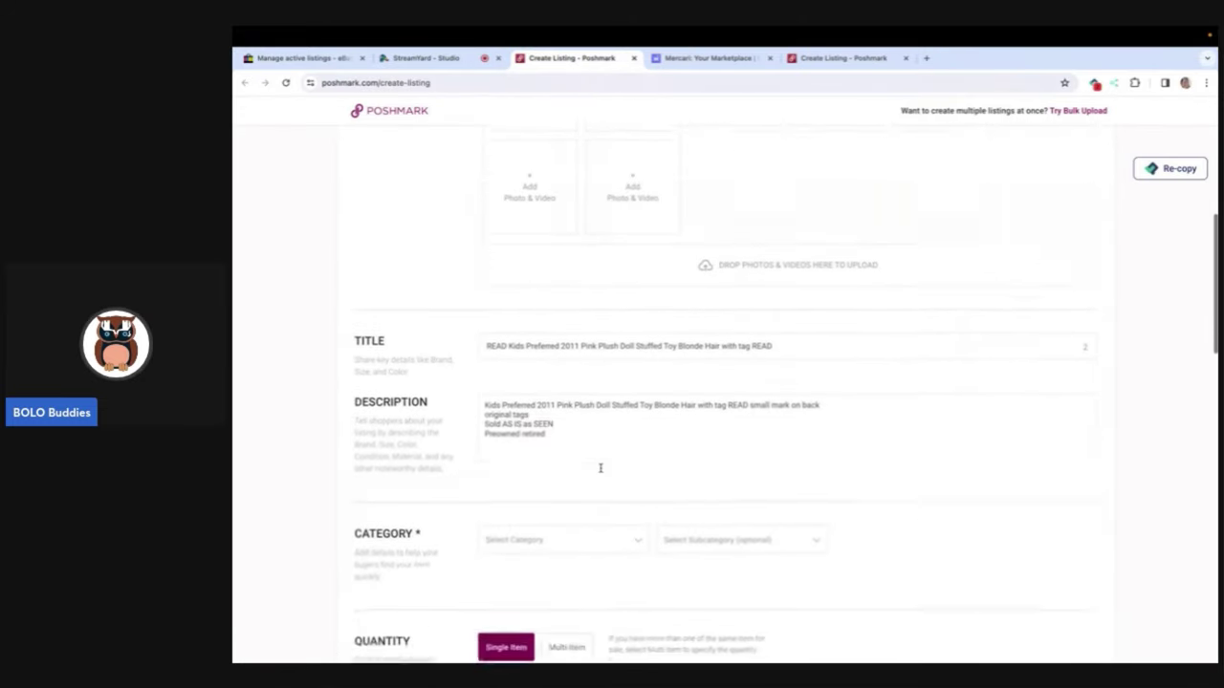
click(623, 480)
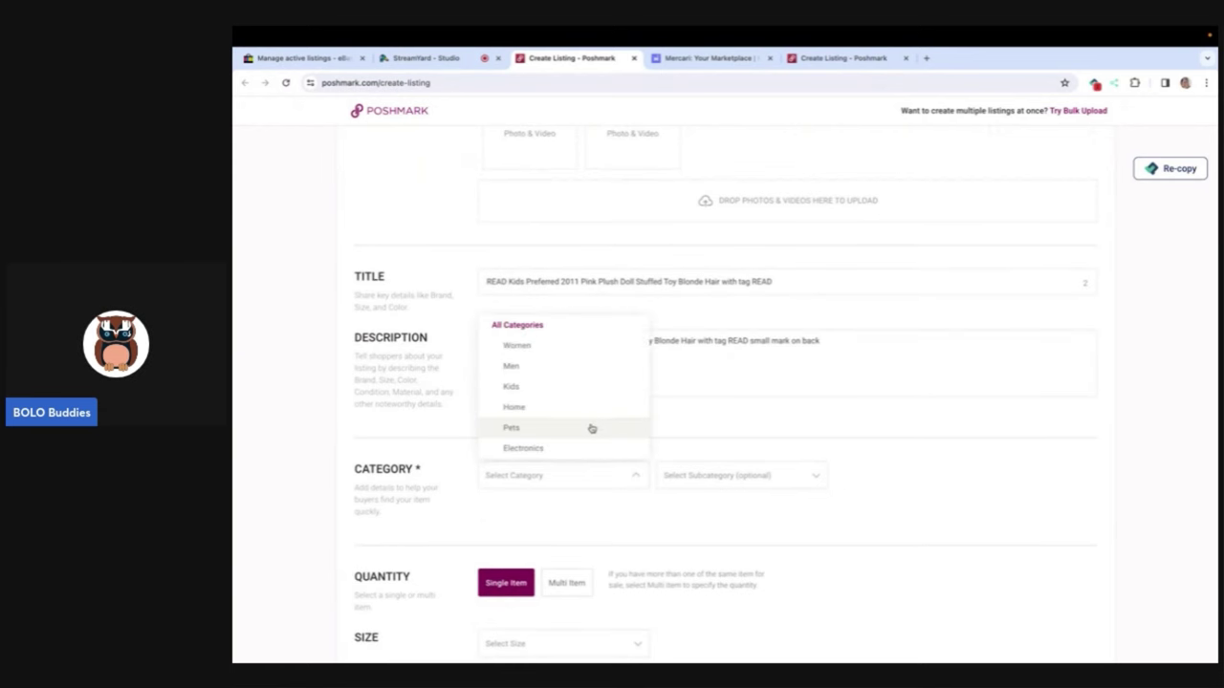
click(590, 388)
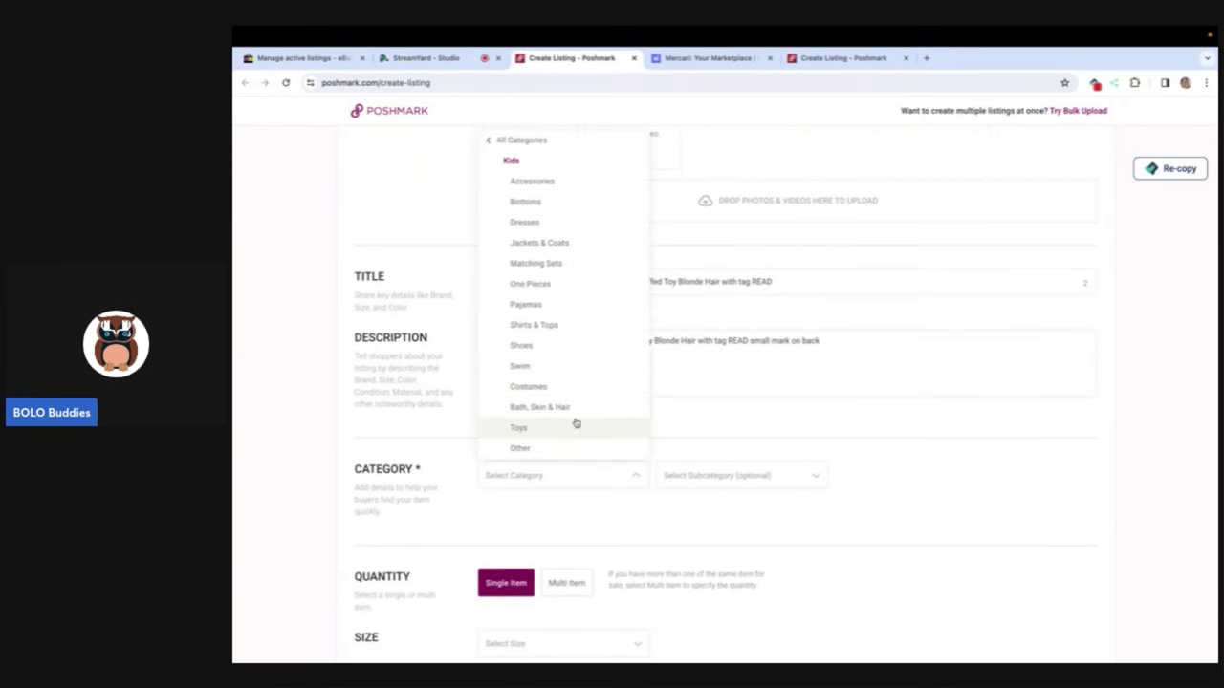
click(573, 428)
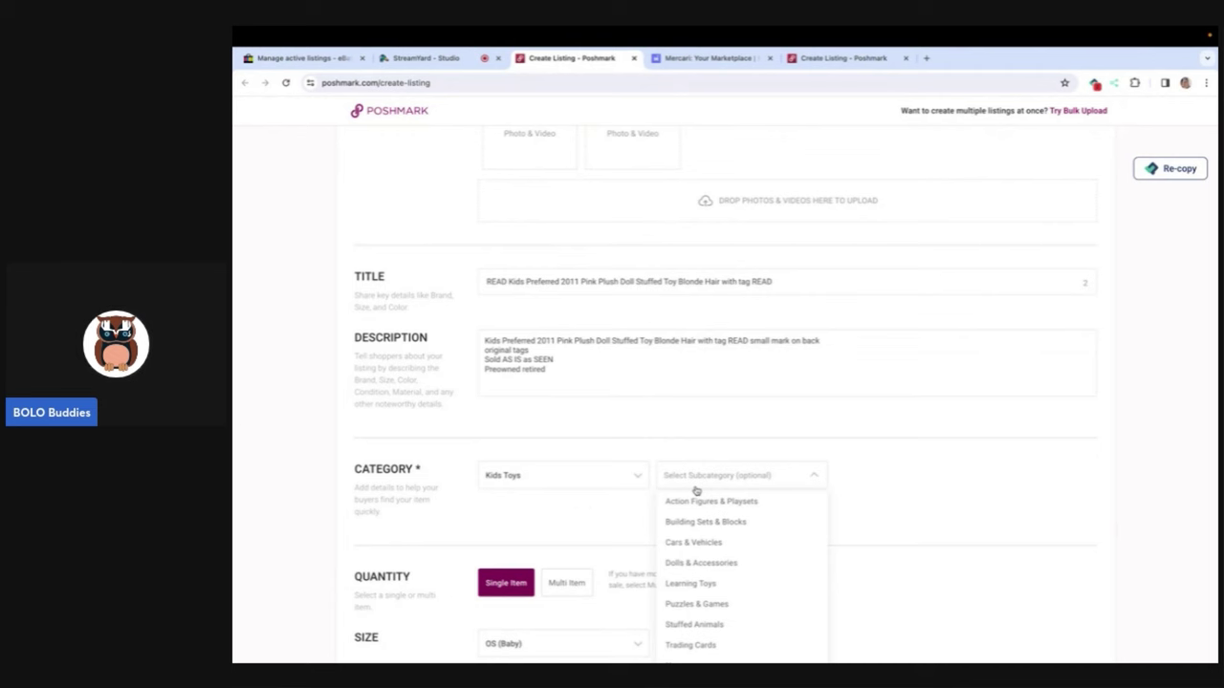
click(693, 624)
scroll(692, 627, down, 3)
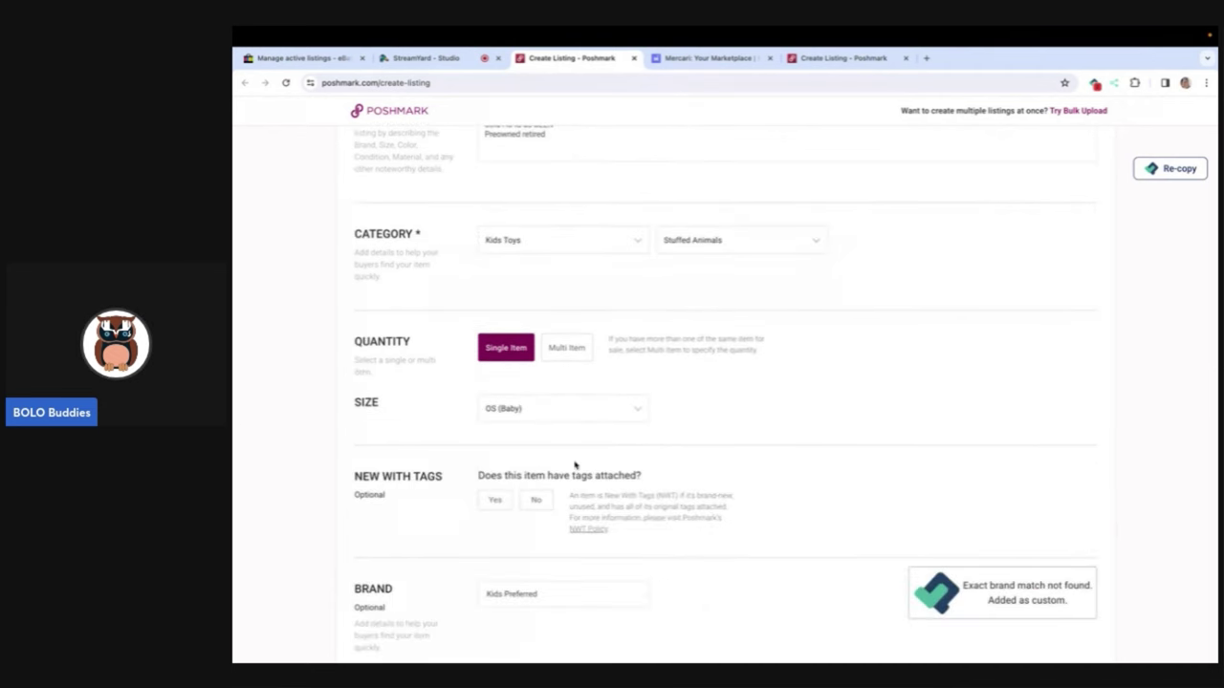
click(536, 502)
Step: Set the Kids Preferred doll's original price to 0 and its listing price to 45 on Poshmark
scroll(534, 506, down, 5)
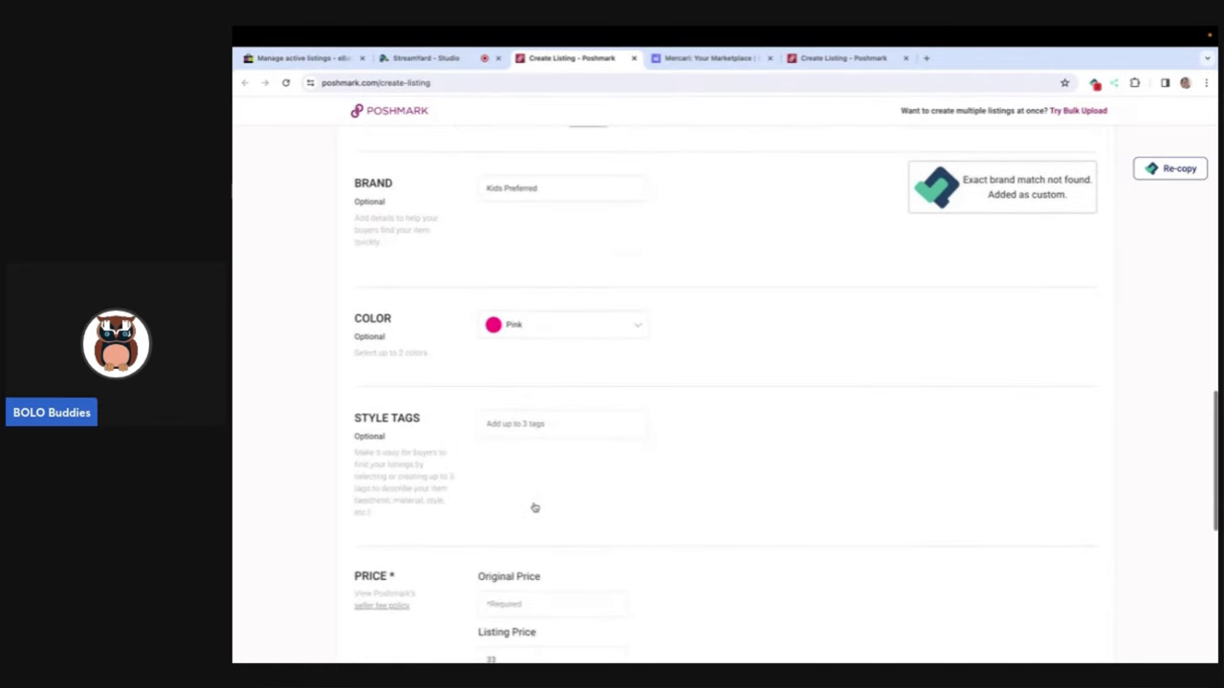
scroll(534, 507, down, 2)
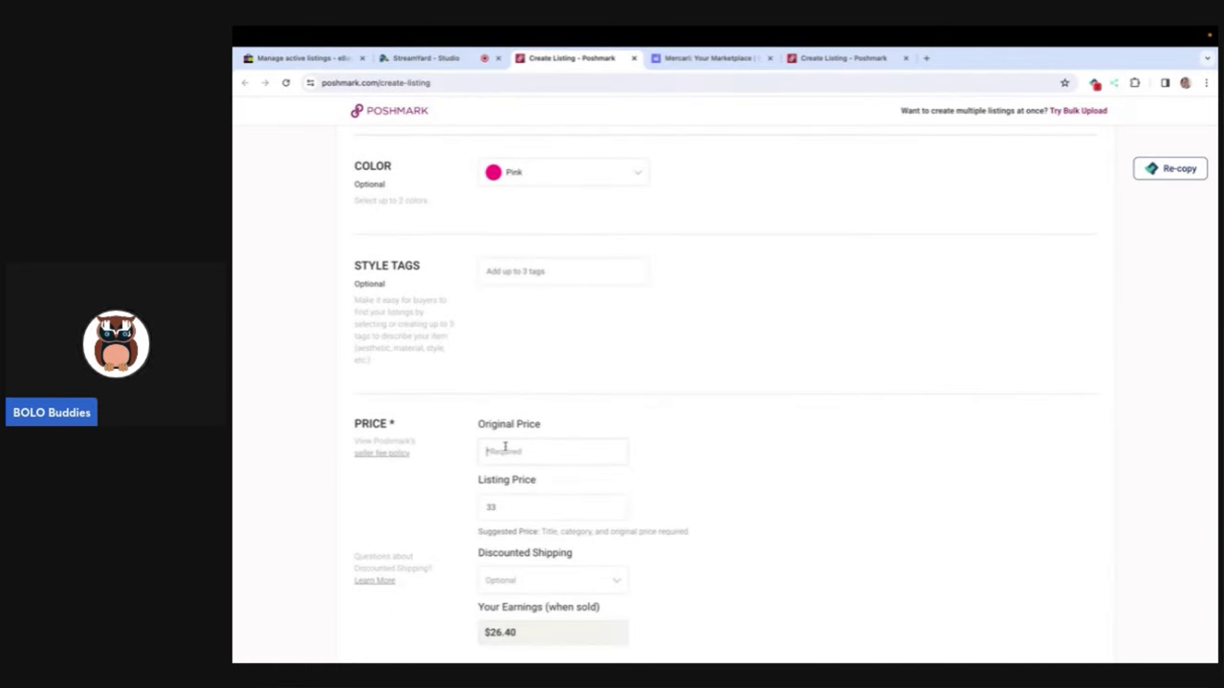
key(Tab)
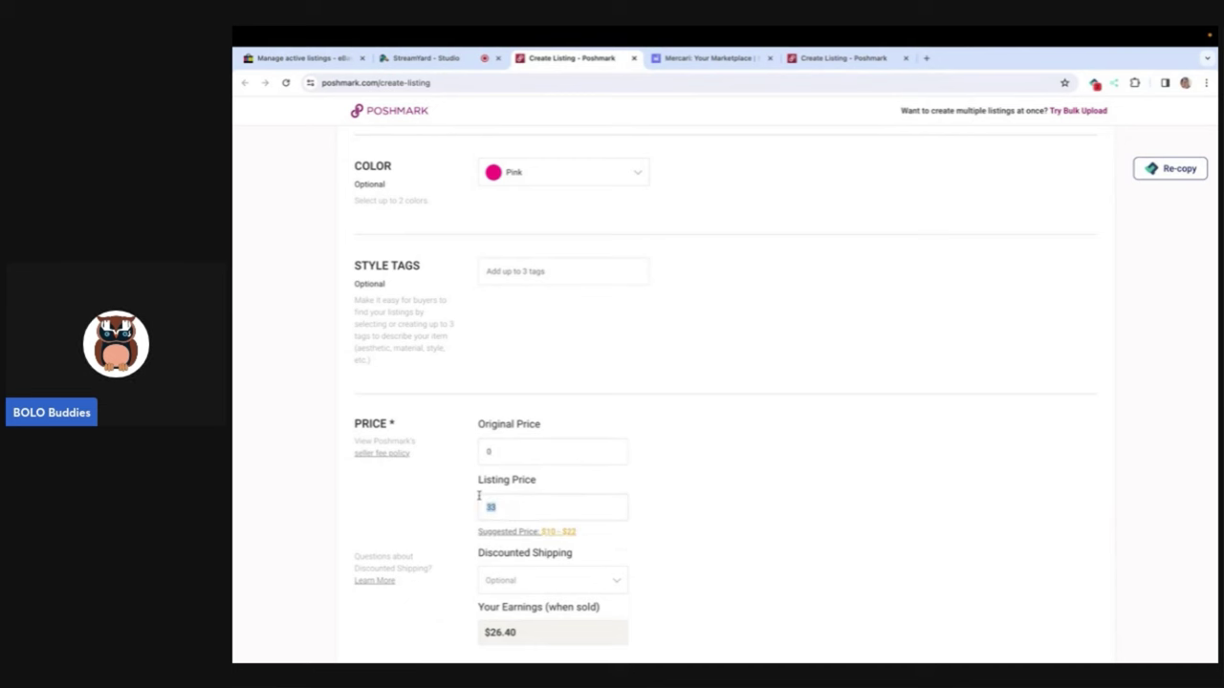
text(45)
Step: Publish the Kids Preferred doll's Poshmark listing and close its page
scroll(794, 493, down, 4)
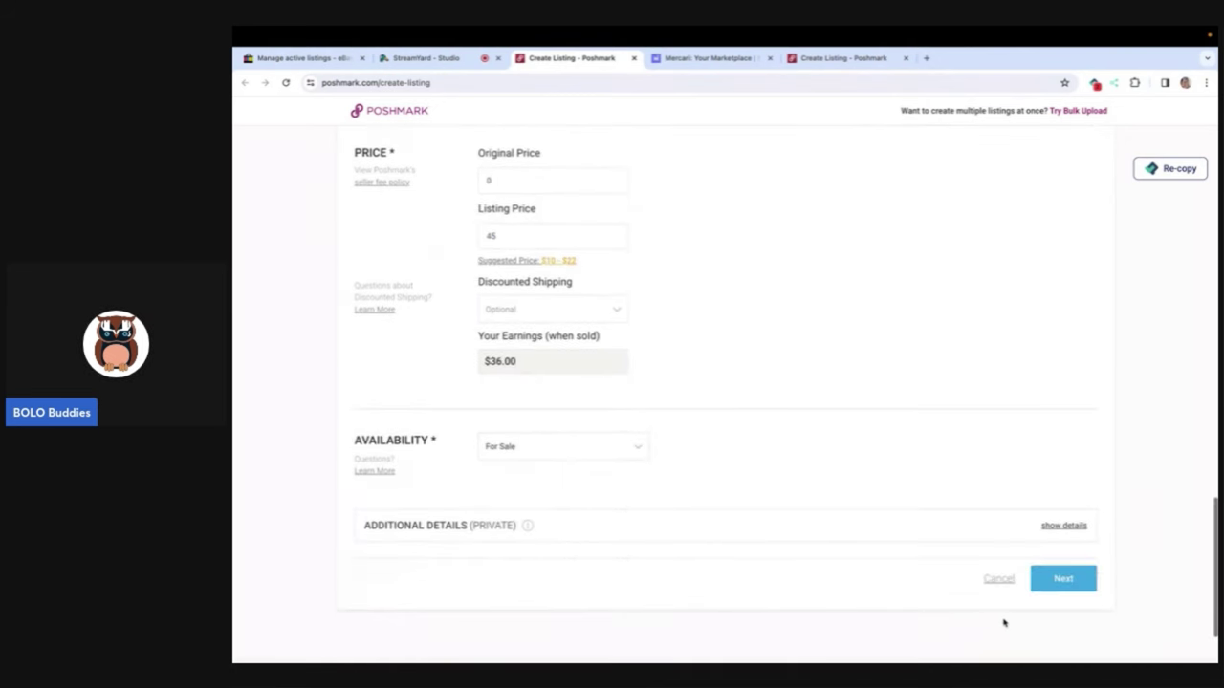
click(1060, 579)
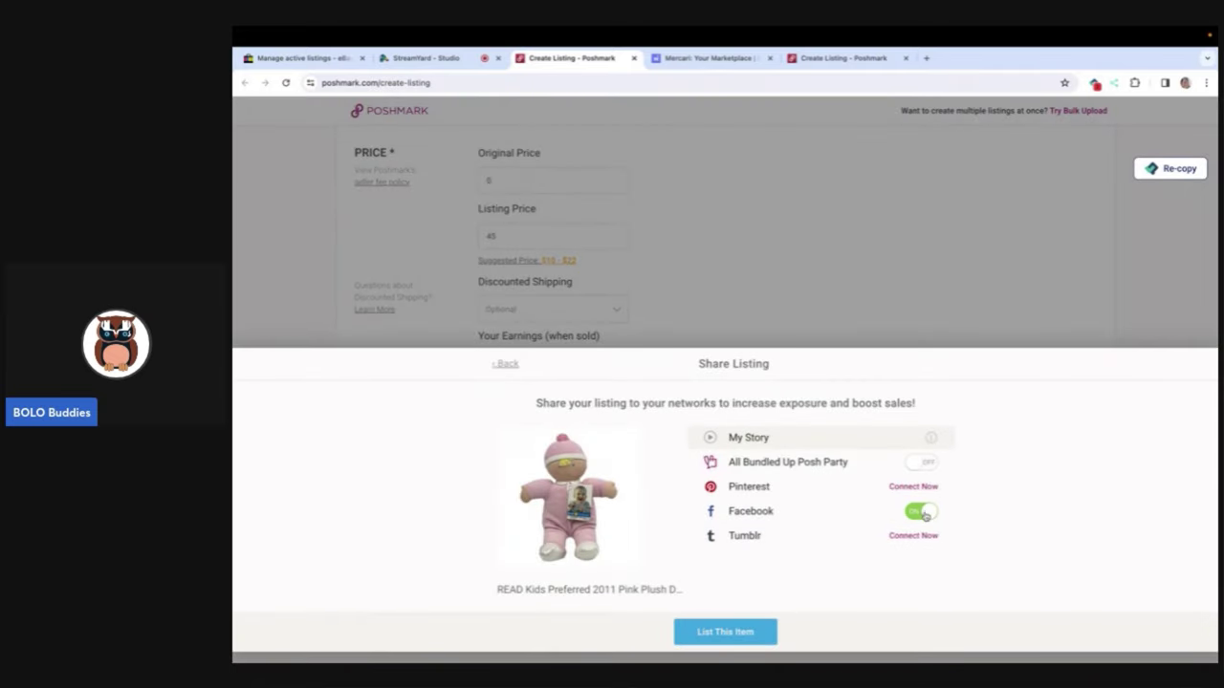
click(725, 637)
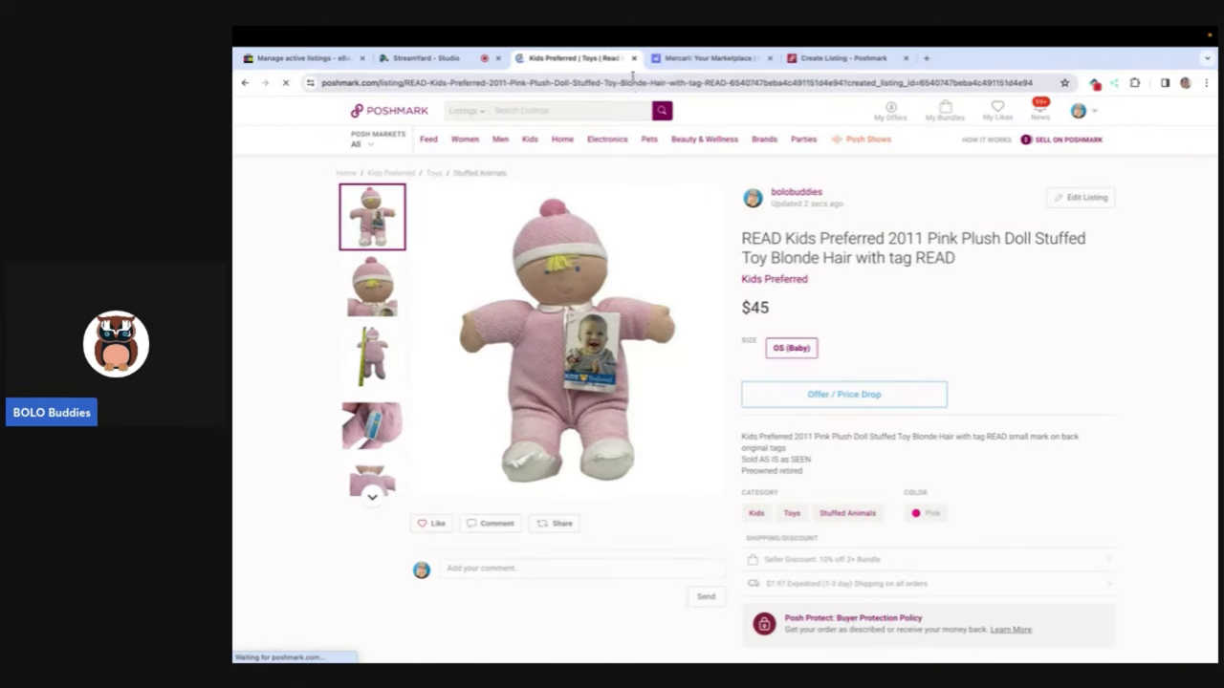
click(633, 57)
Step: Add the hashtags #carters, #plush and #puppet to the Carters pig finger puppet's Mercari listing
scroll(596, 238, up, 8)
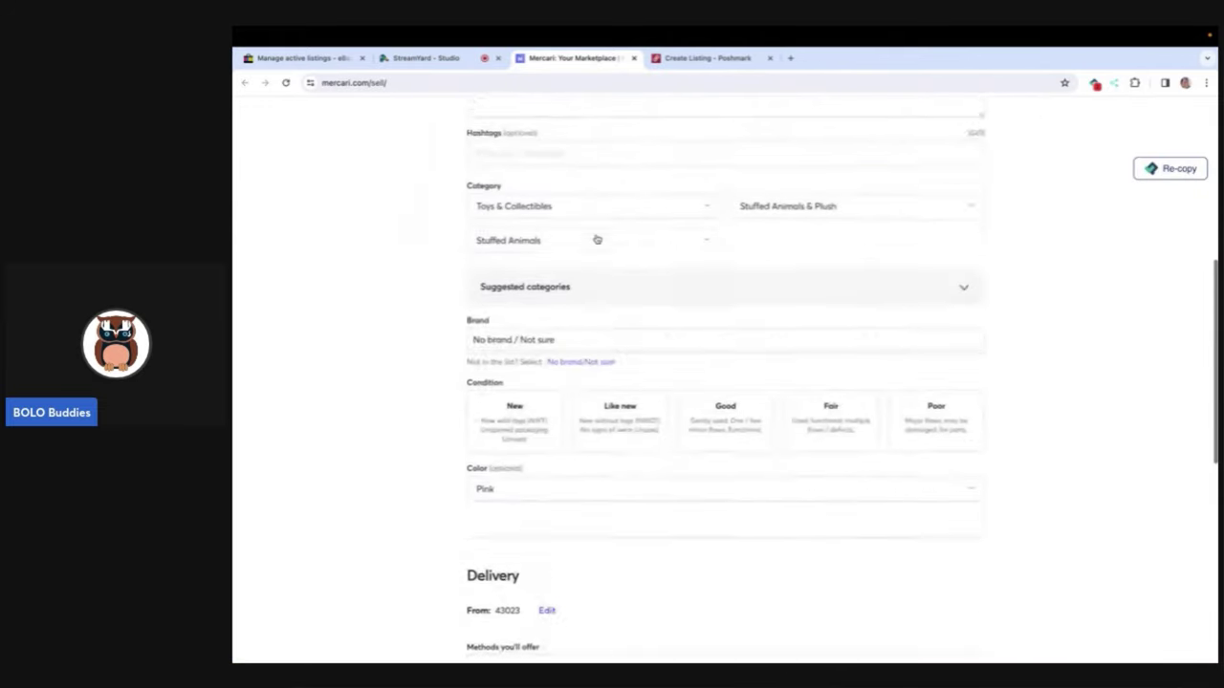
click(529, 394)
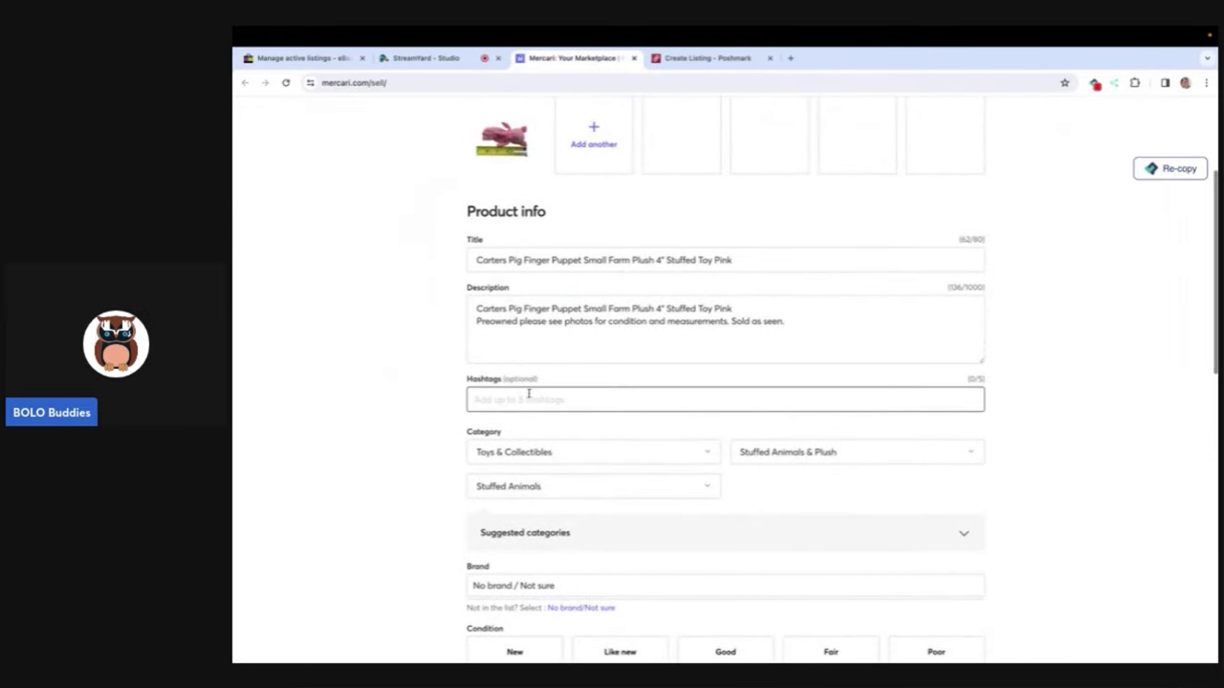
text(#car)
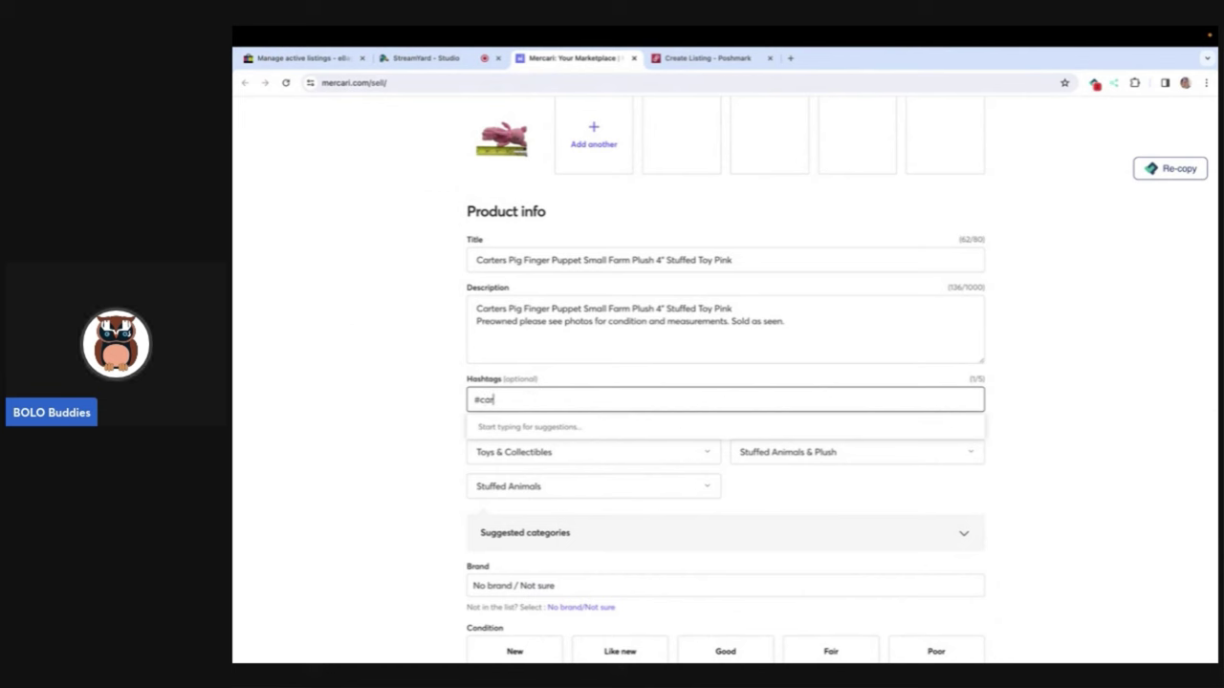
text(ters #p)
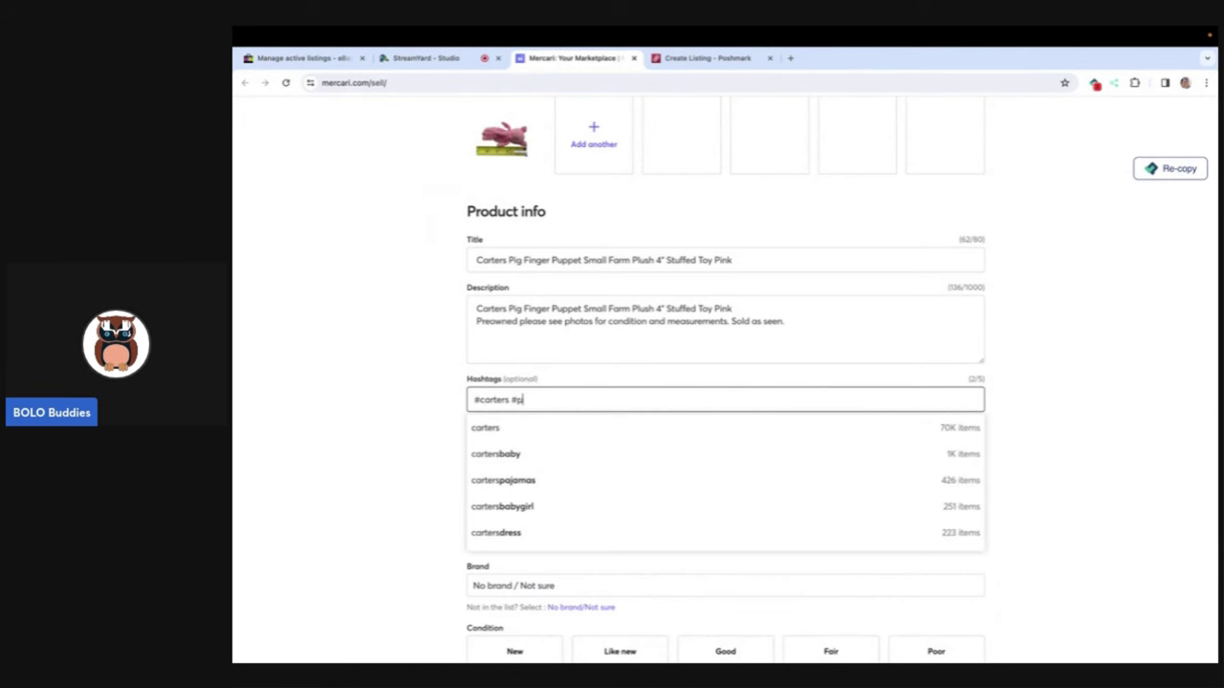
text(lush #puppet)
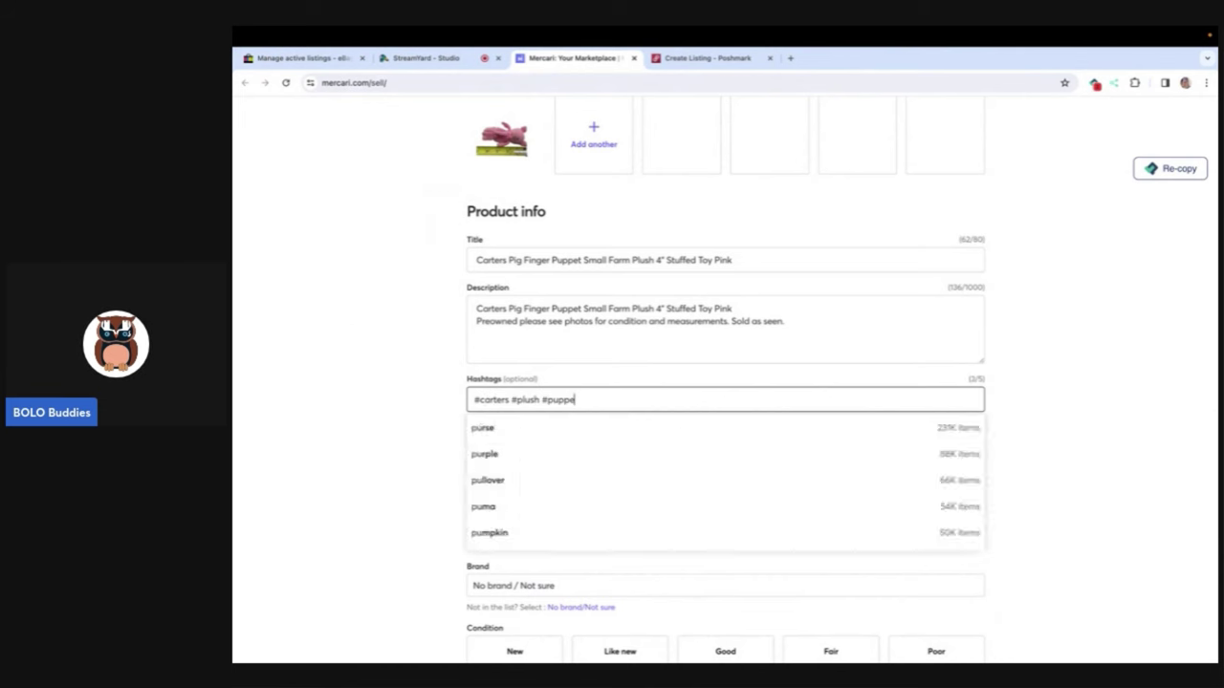
click(504, 430)
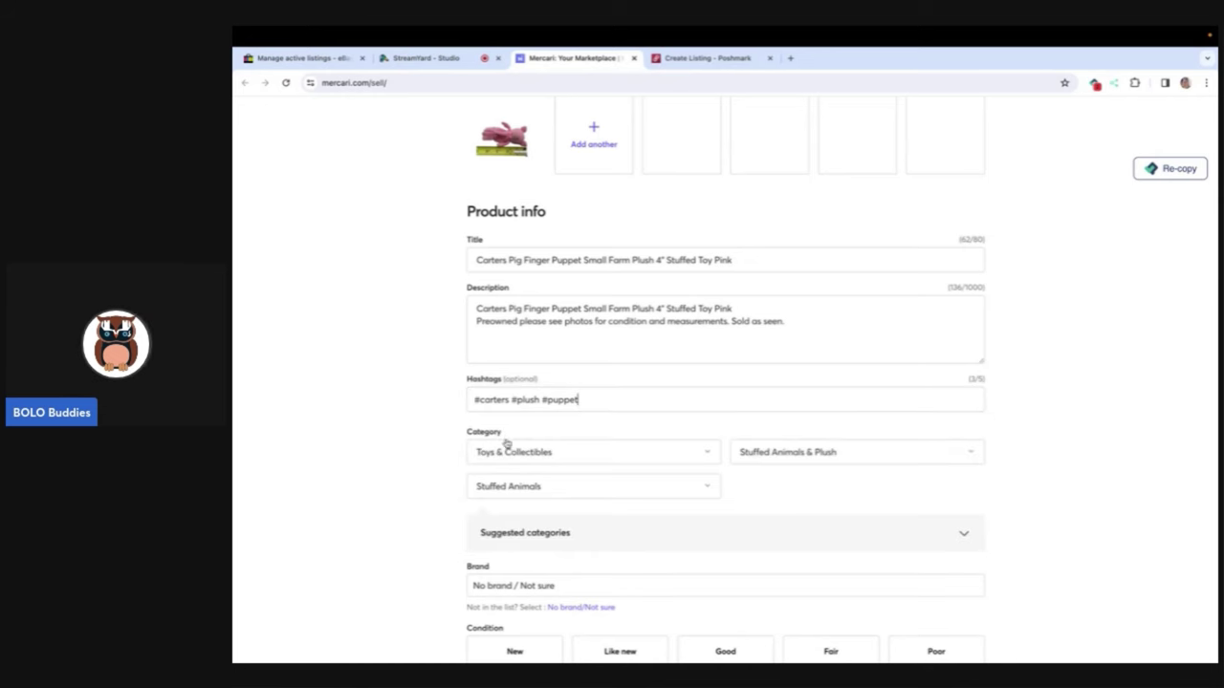
Step: Mark the Carters pig puppet's condition as Good and set its Mercari price to 18
scroll(761, 492, down, 2)
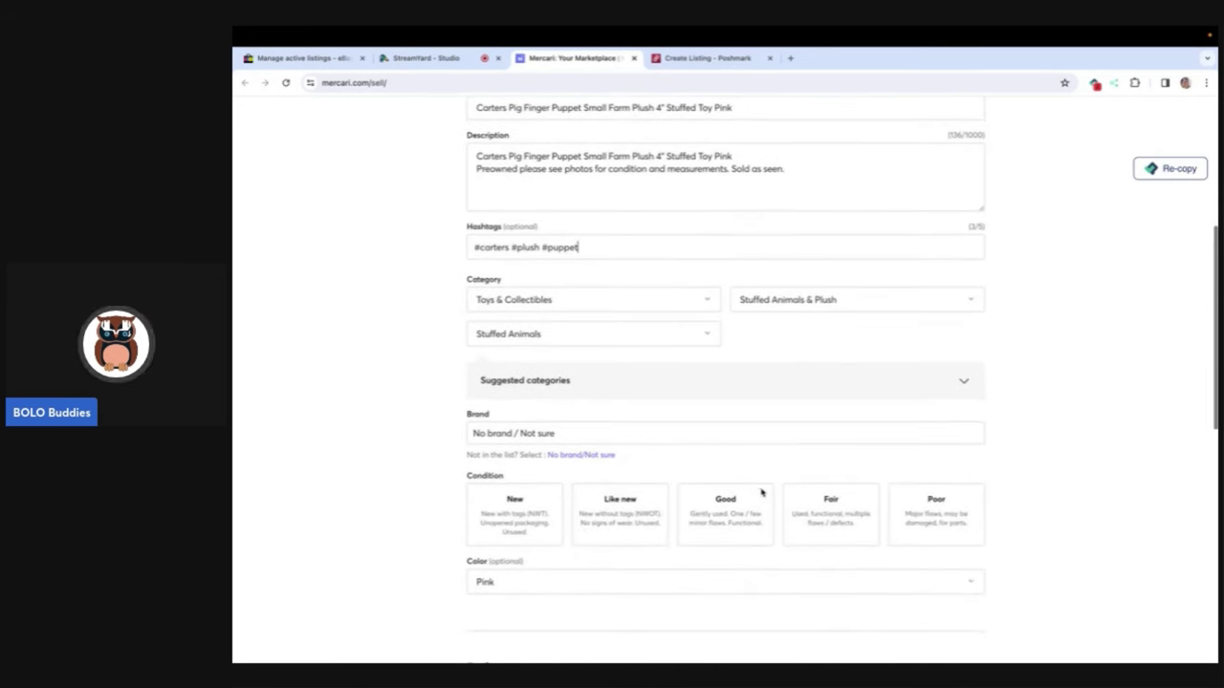
click(745, 512)
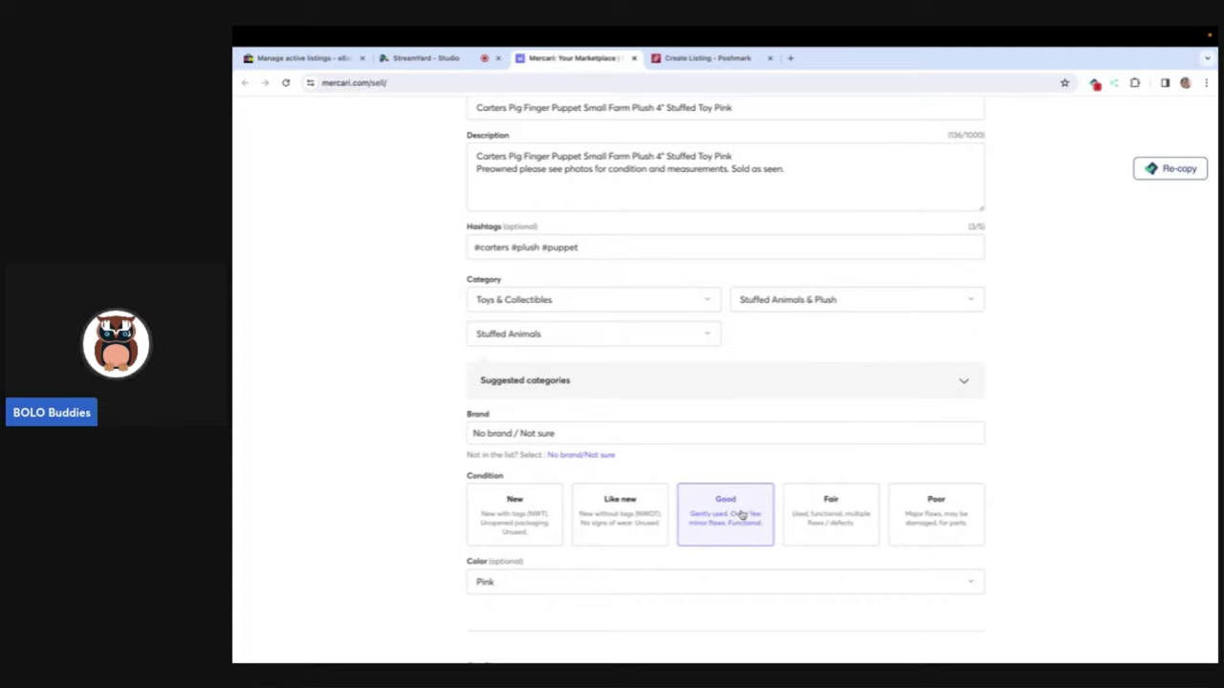
scroll(741, 515, down, 2)
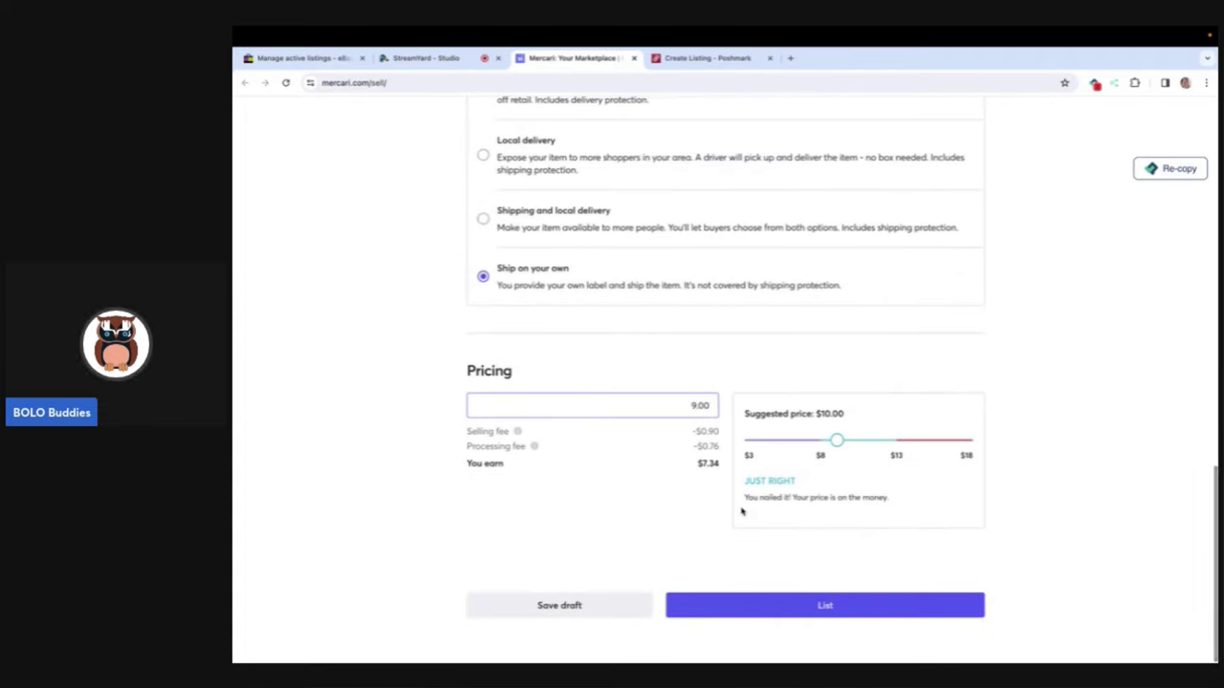
scroll(741, 512, up, 1)
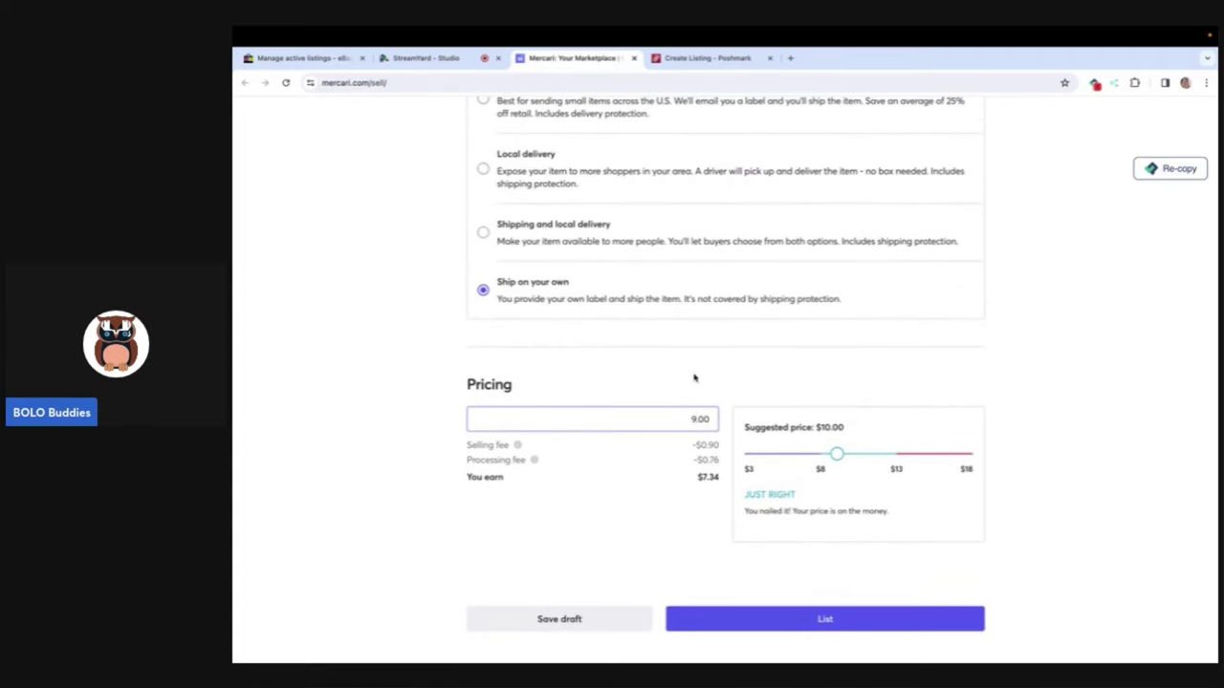
click(697, 418)
key(BackSpace)
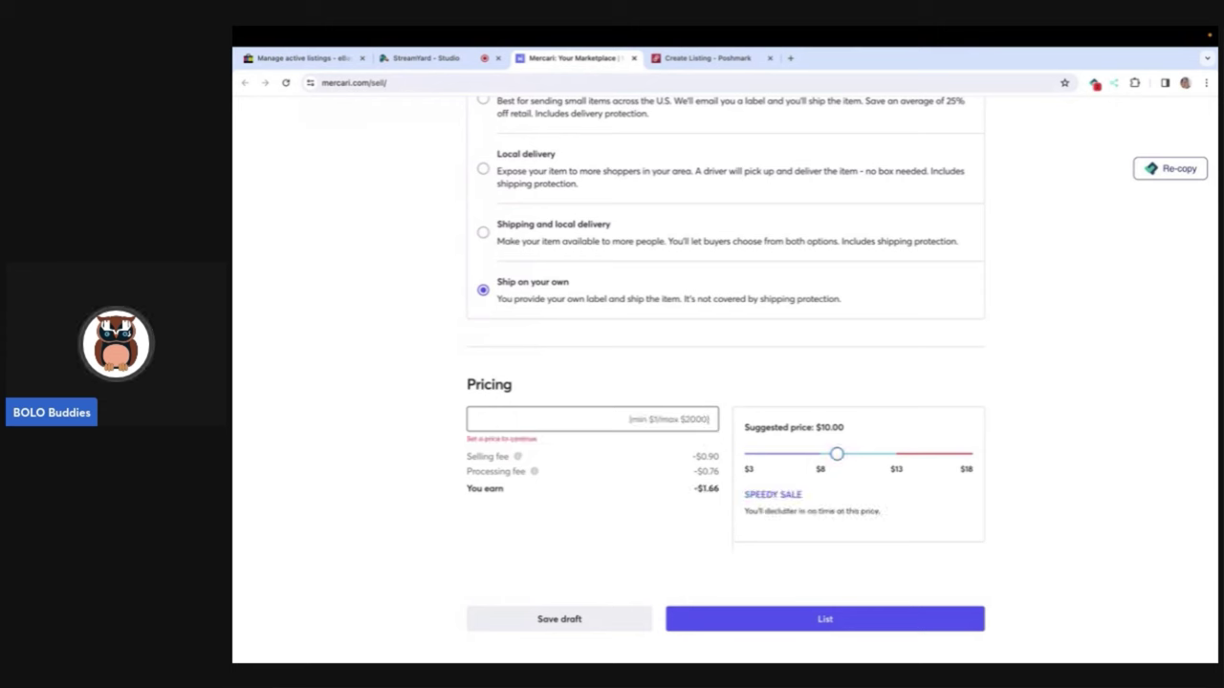
text(18)
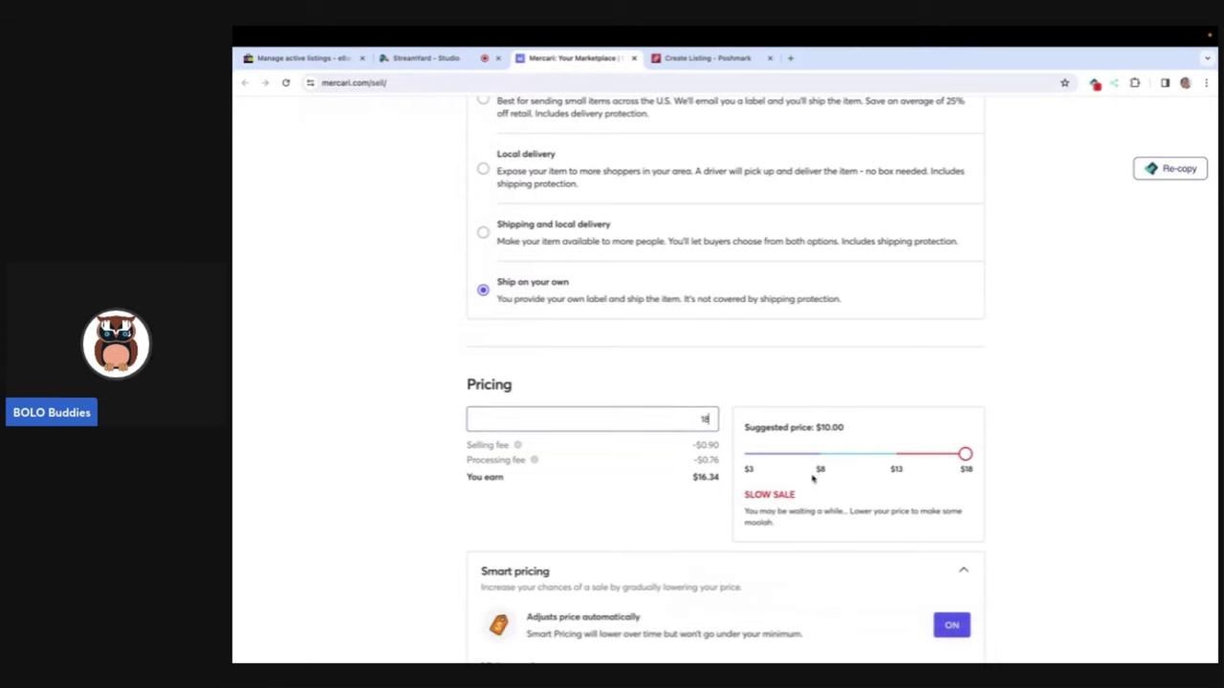
Step: Turn off automatic price adjustment for the Carters pig puppet, publish its Mercari listing and close its page
click(953, 626)
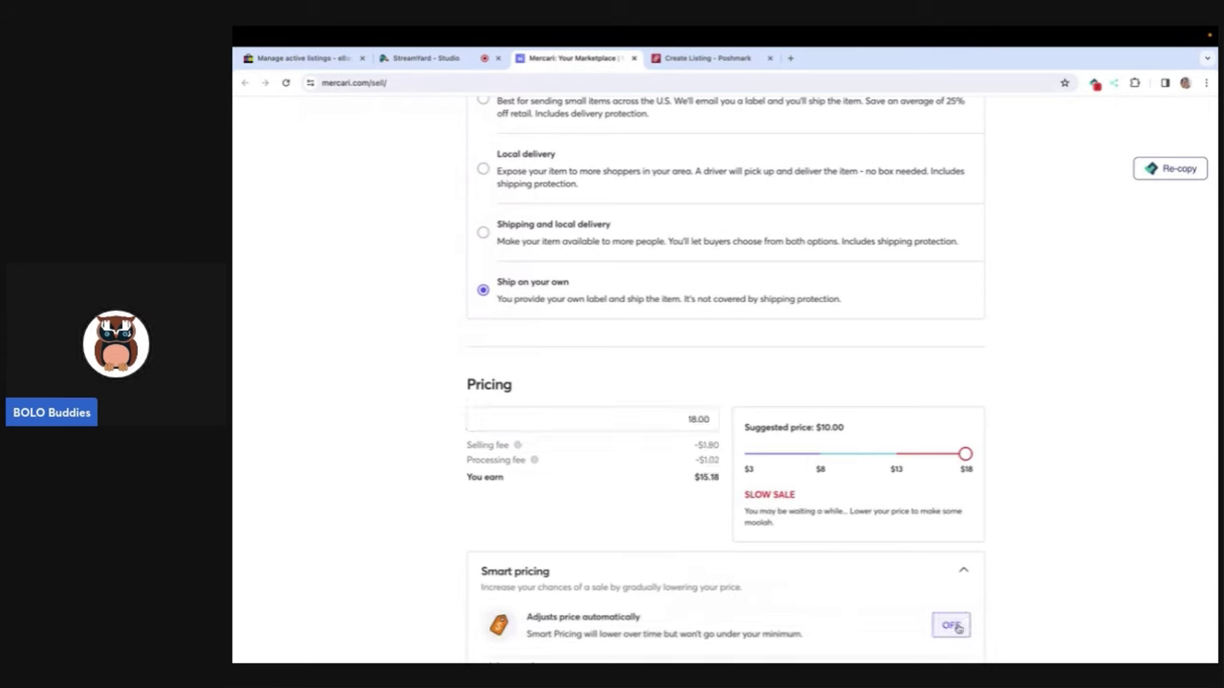
scroll(956, 626, down, 4)
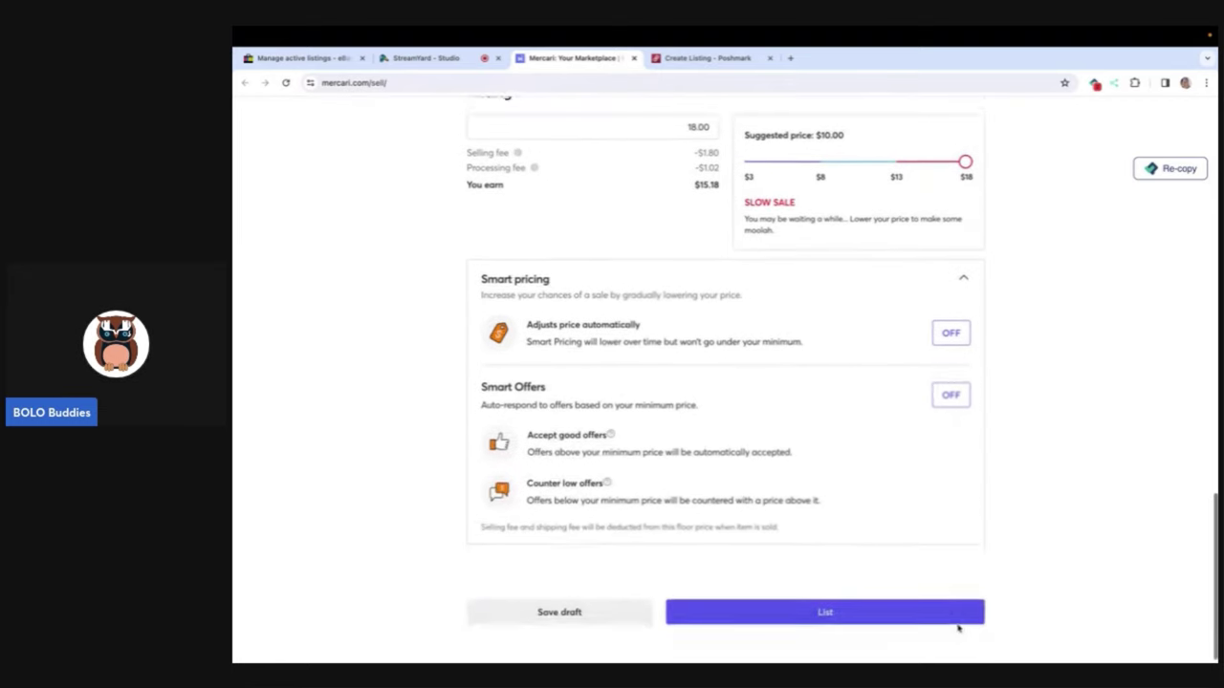
click(830, 606)
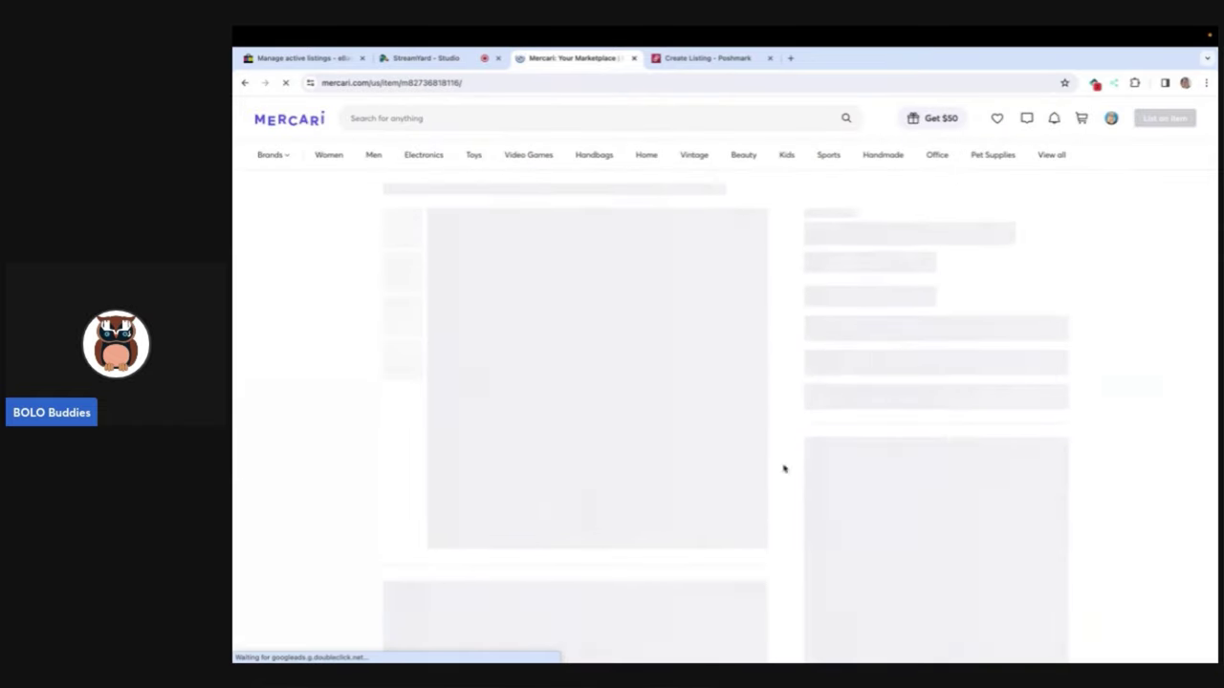
key(ctrl+w)
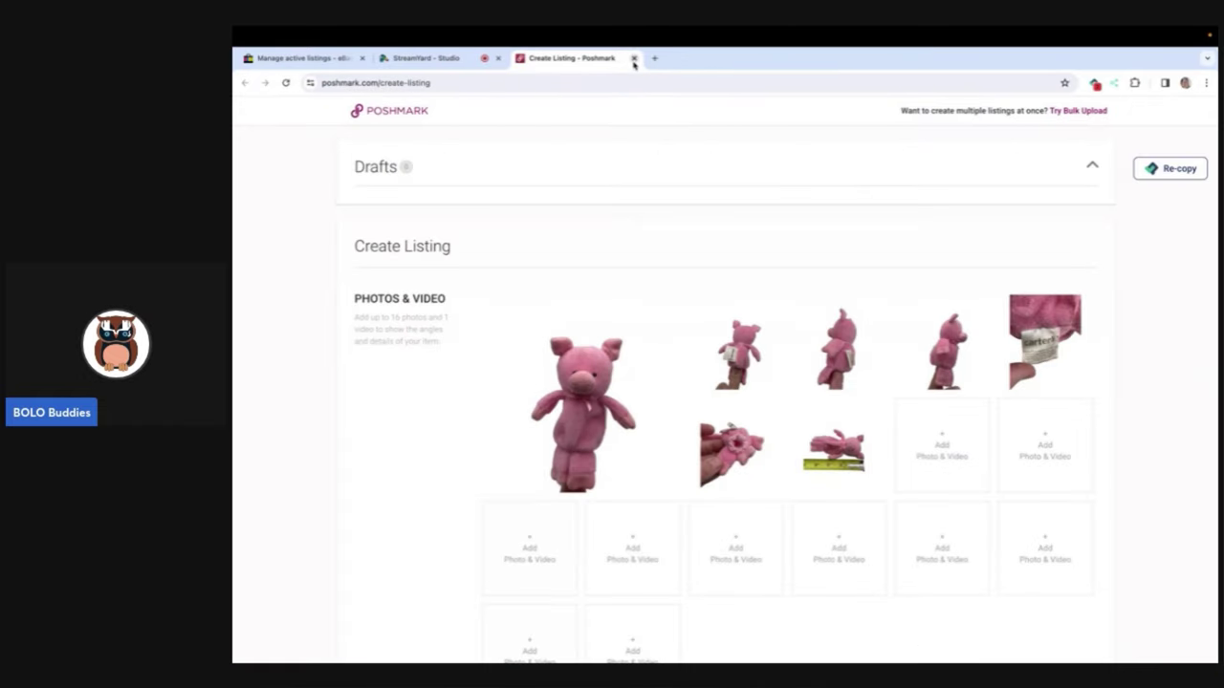
Step: Categorize the Carters pig puppet's Poshmark listing as Kids, Toys, Stuffed Animals and mark it as having no tags attached
scroll(598, 253, down, 4)
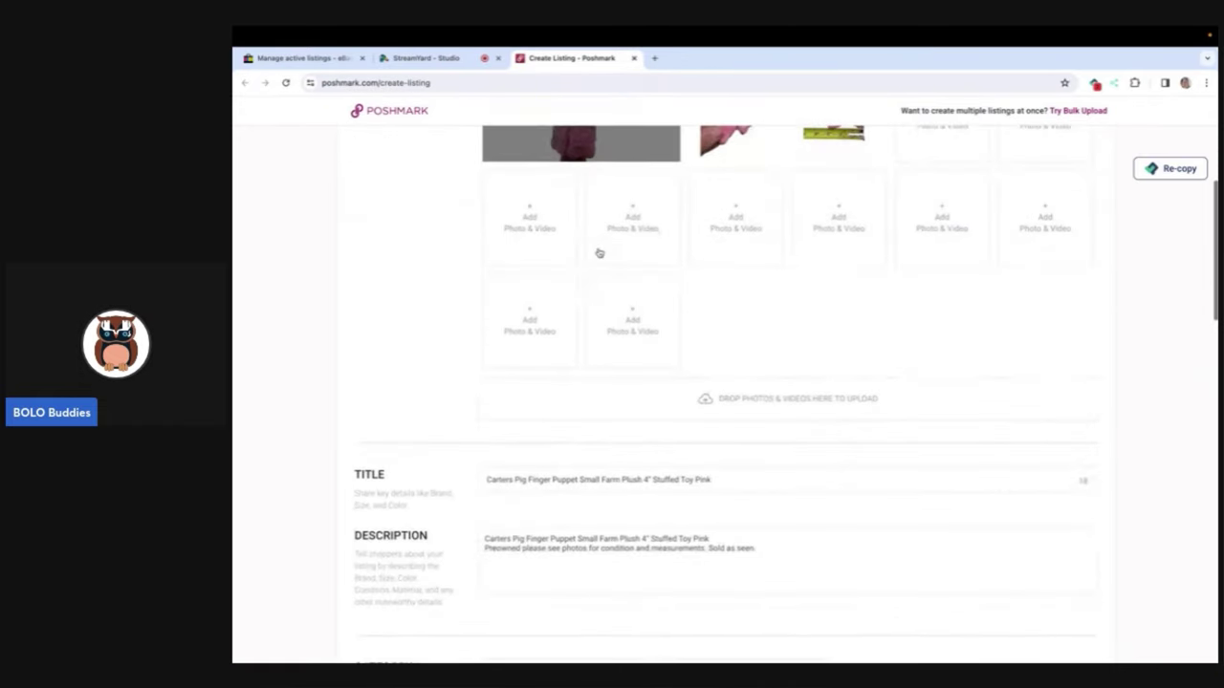
scroll(617, 389, down, 4)
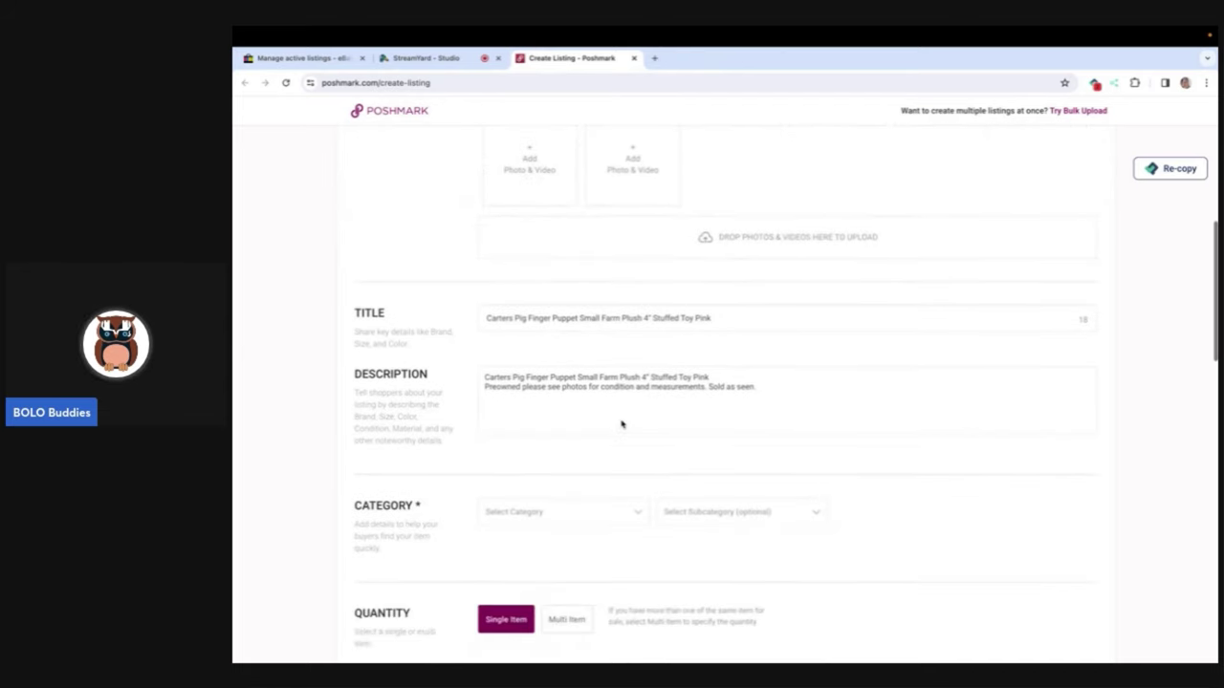
click(639, 518)
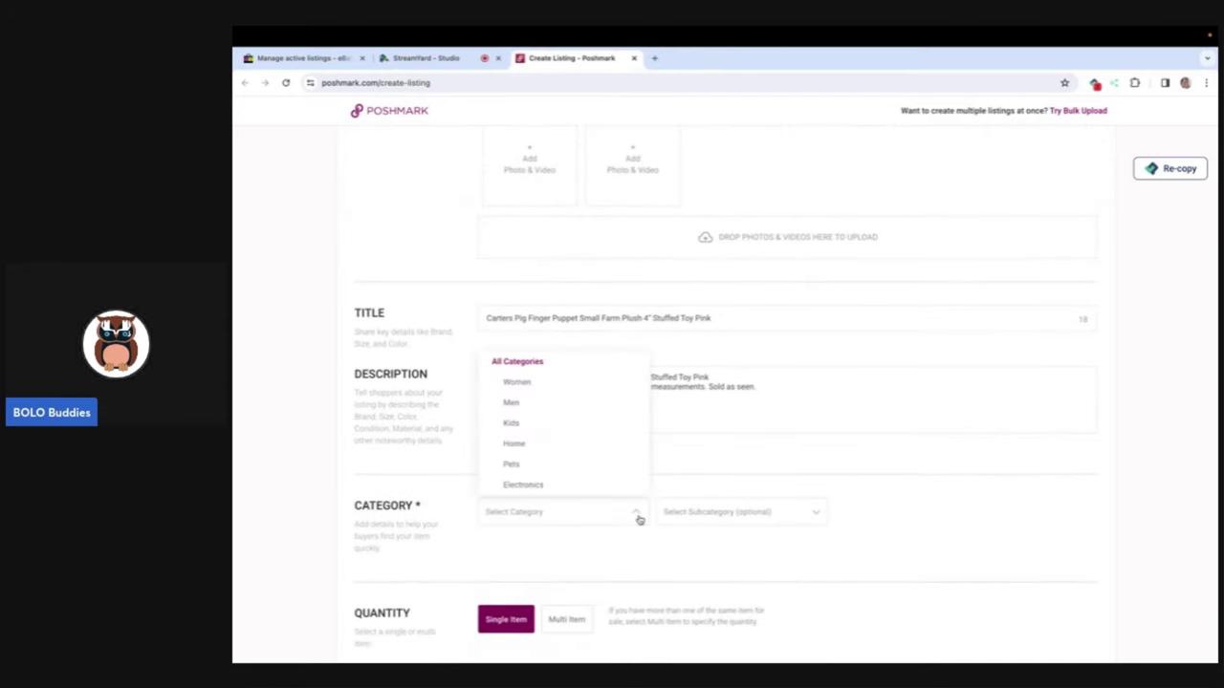
click(592, 430)
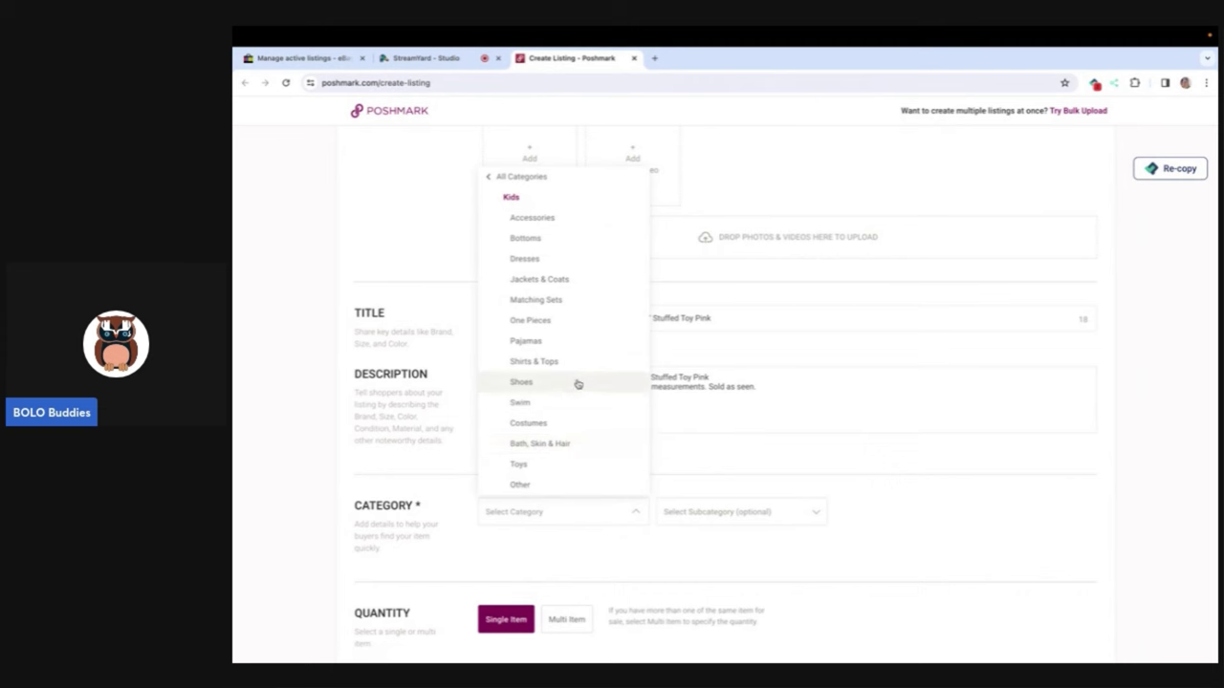
click(571, 465)
click(716, 513)
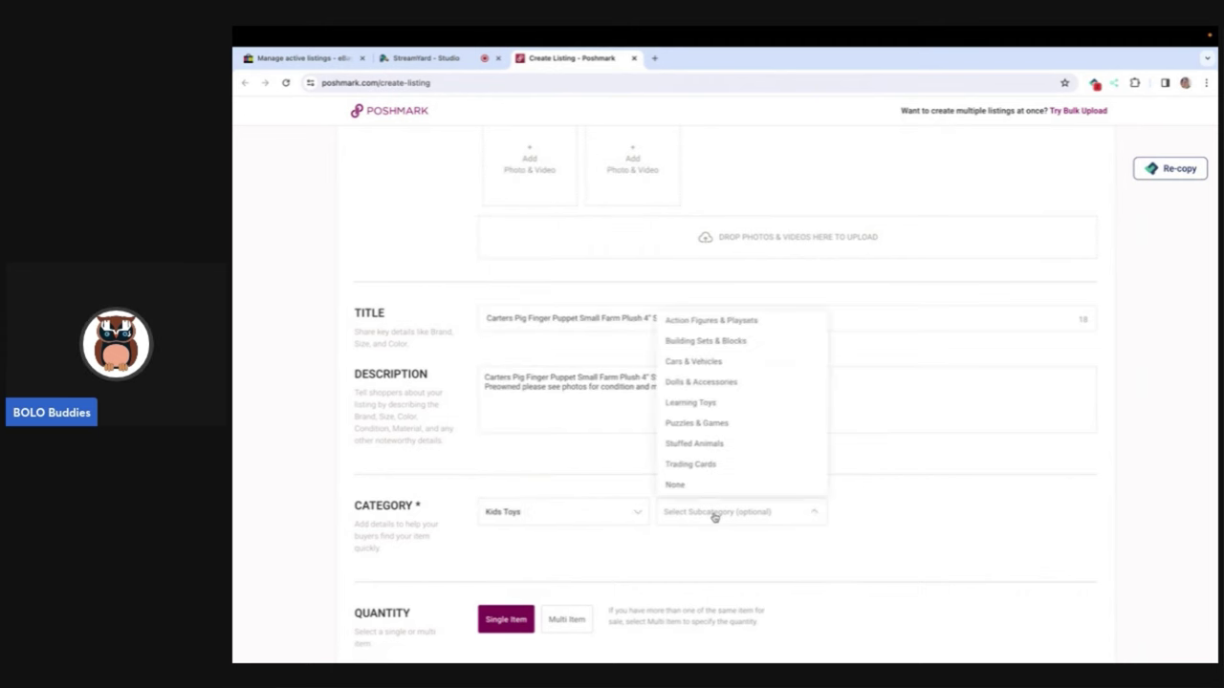
click(712, 446)
scroll(711, 450, down, 4)
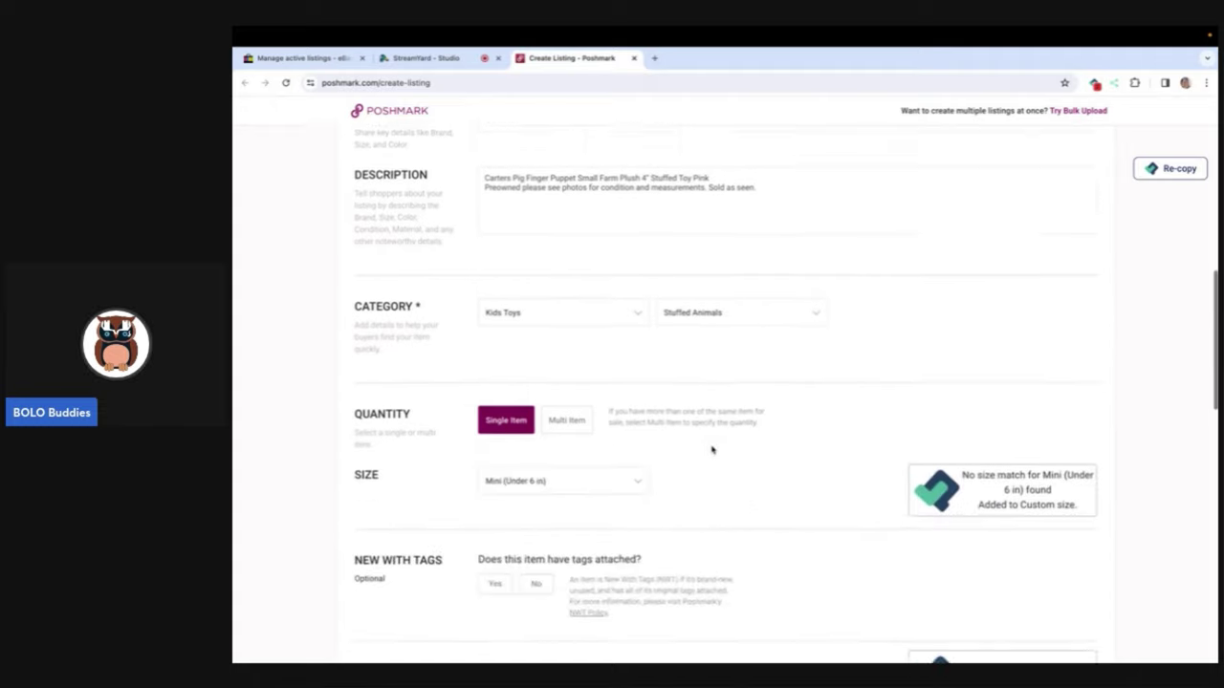
click(537, 435)
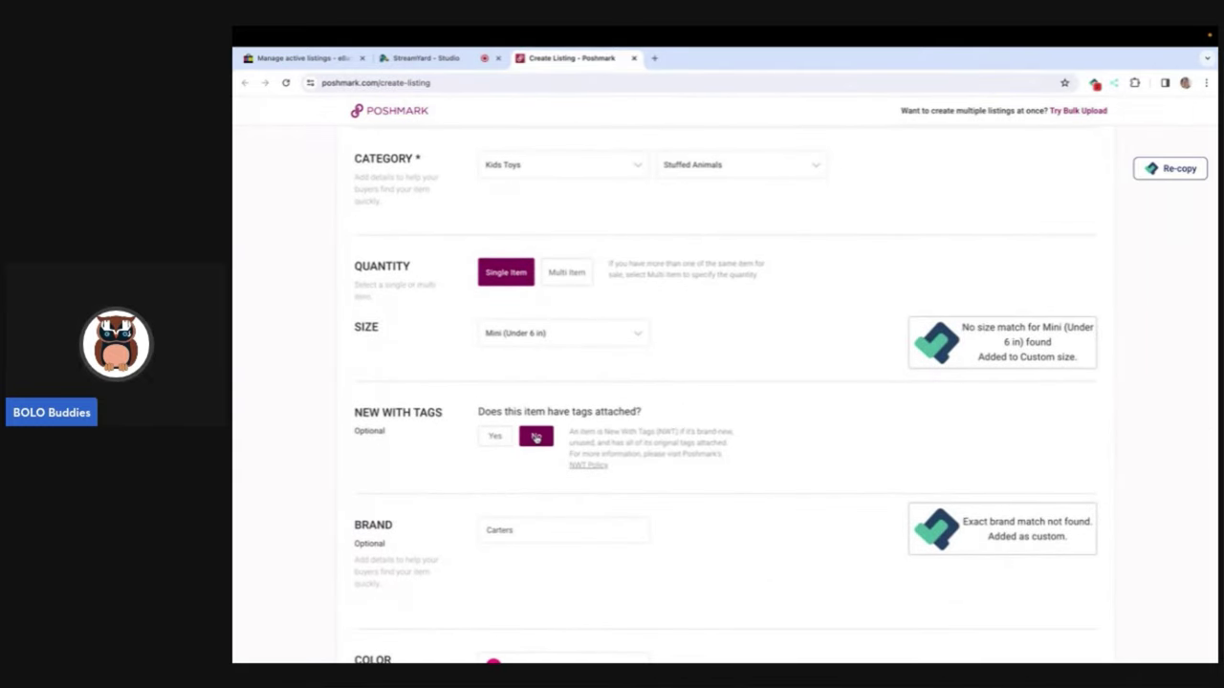
Step: Set the Carters pig puppet's Poshmark original price to 0 and its listing price to 15
scroll(537, 436, down, 5)
scroll(536, 436, down, 2)
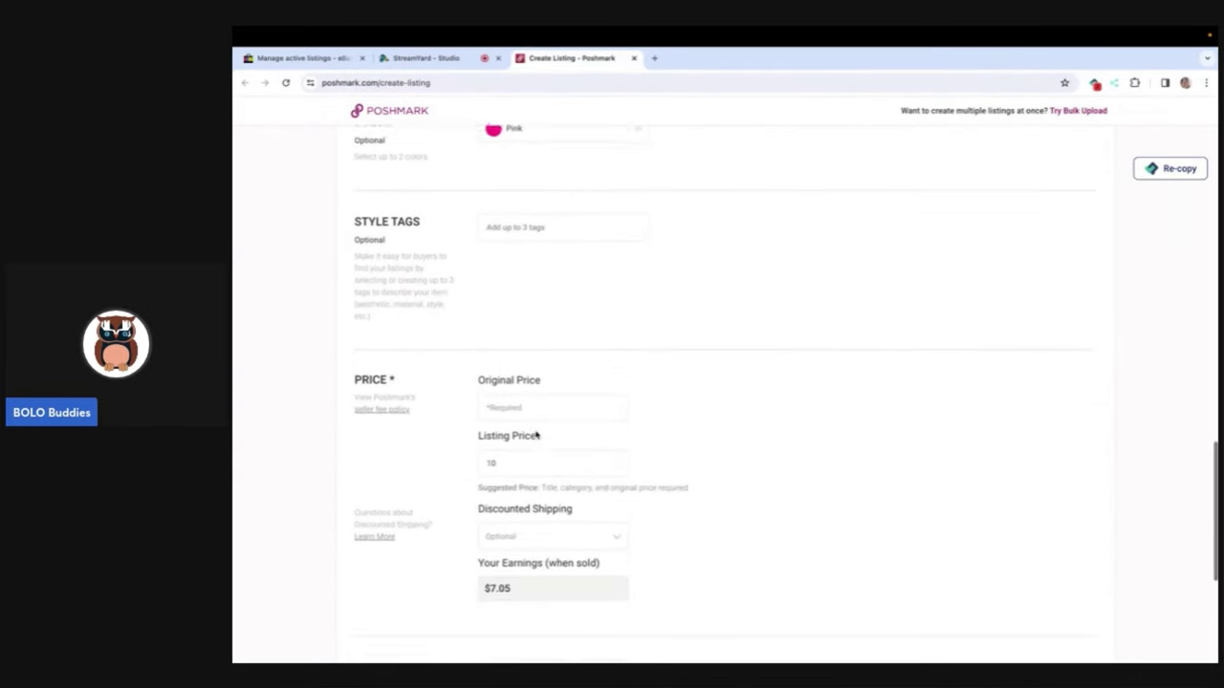
click(522, 396)
text(0)
key(Tab)
text(15)
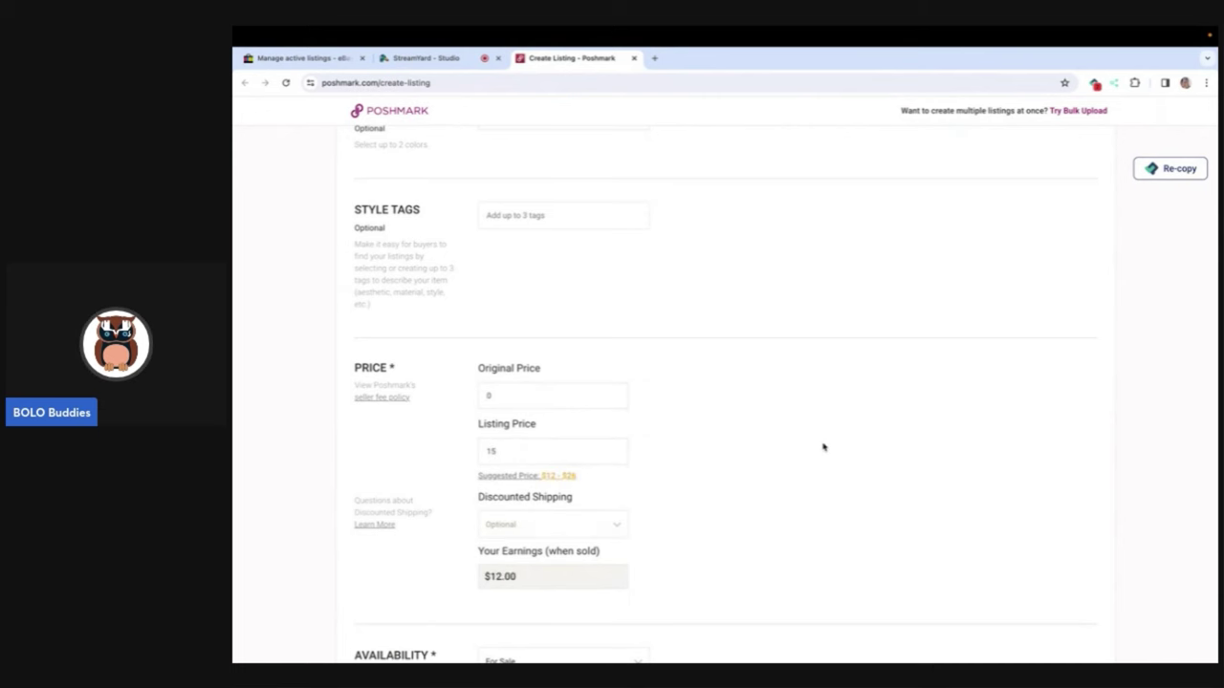
Step: Publish the Carters pig puppet's Poshmark listing with Facebook sharing turned off, and close its page
scroll(822, 446, down, 2)
click(1065, 630)
click(922, 511)
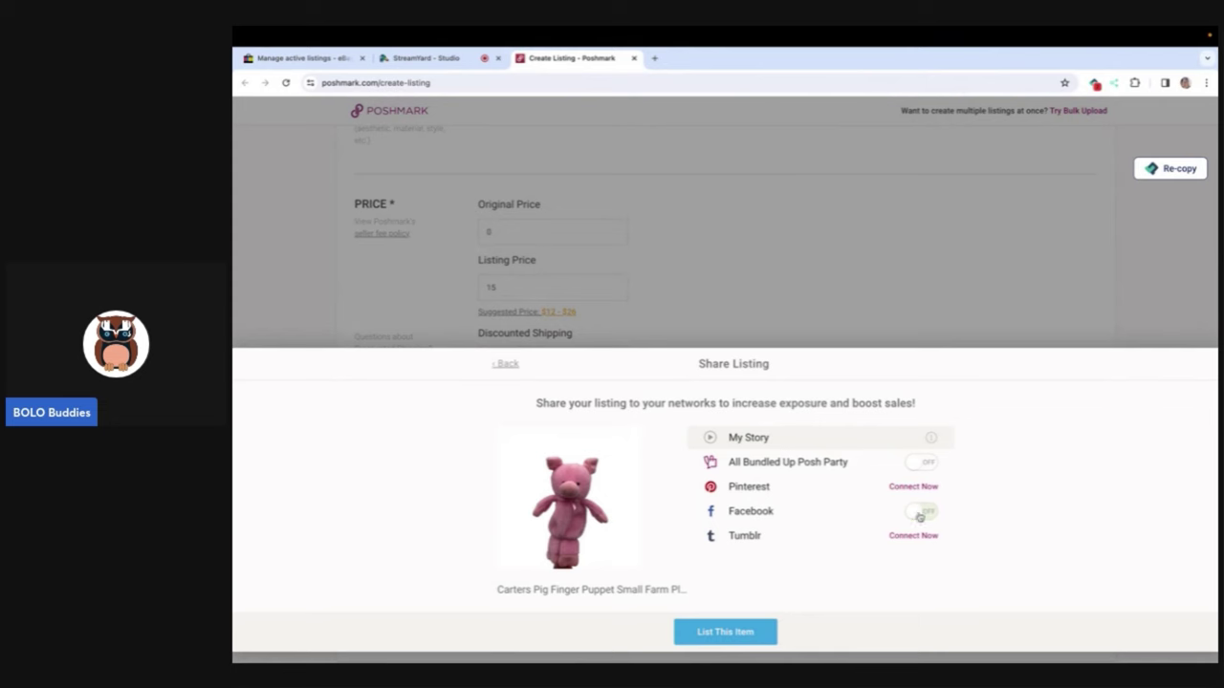
click(717, 631)
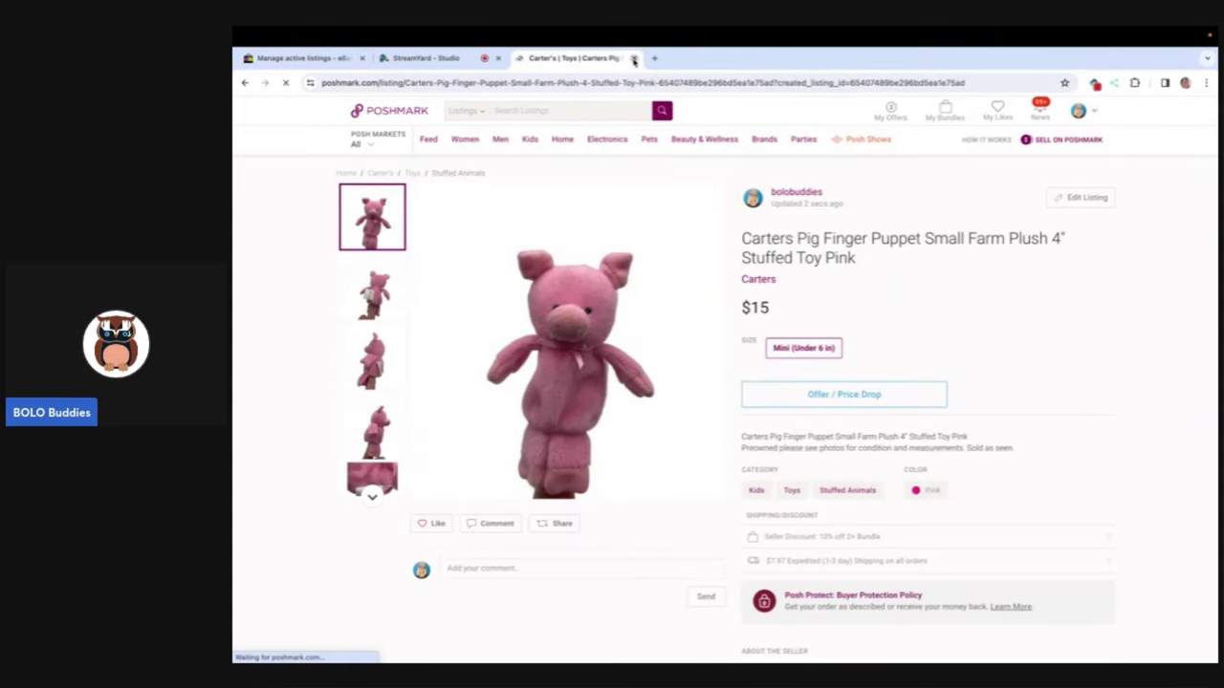
click(633, 58)
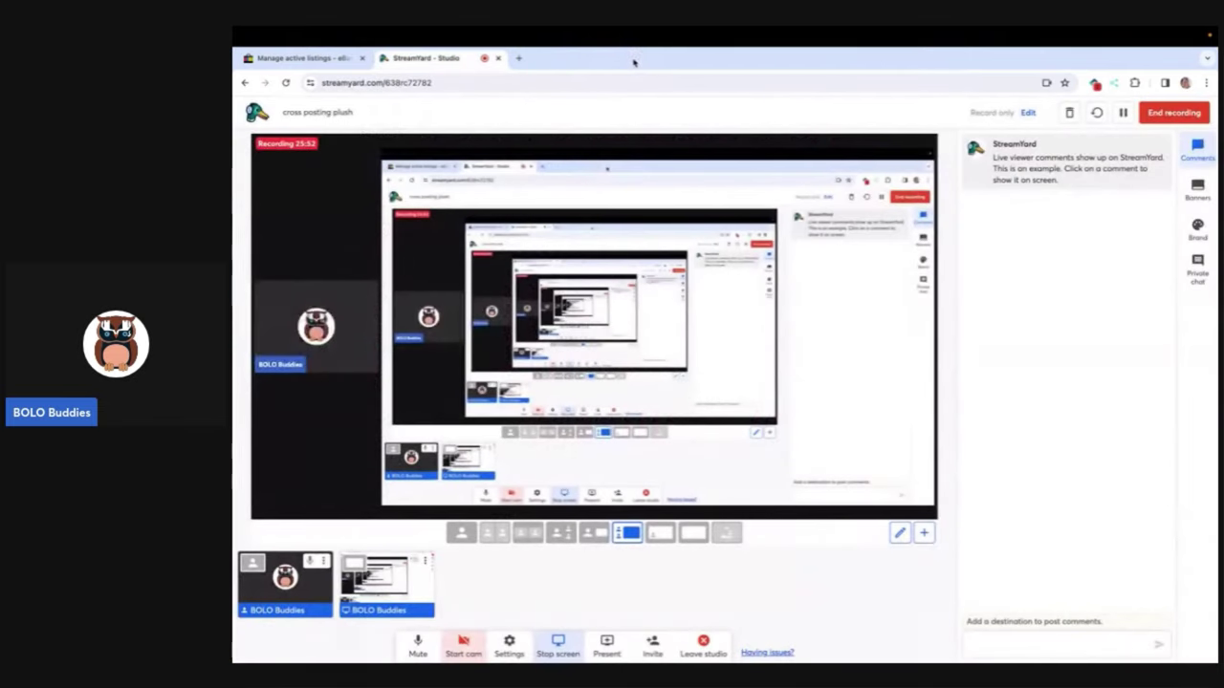
Step: Return to the eBay active listings and clear the selection of all listings
click(322, 63)
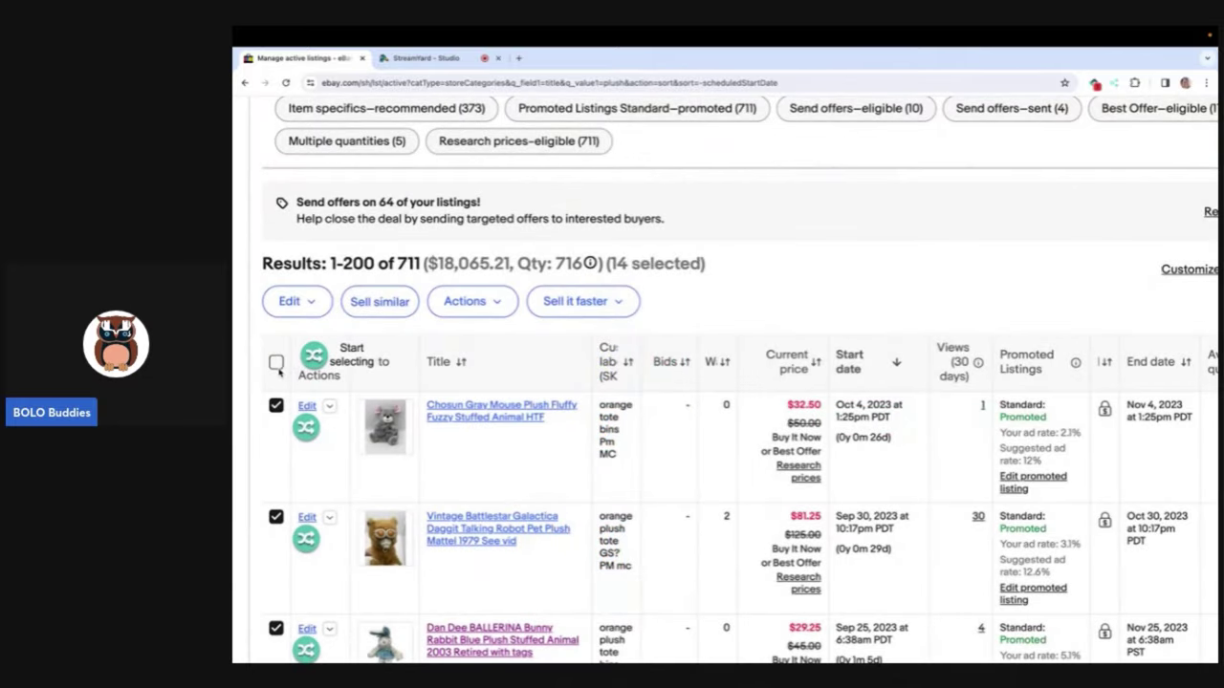
click(275, 363)
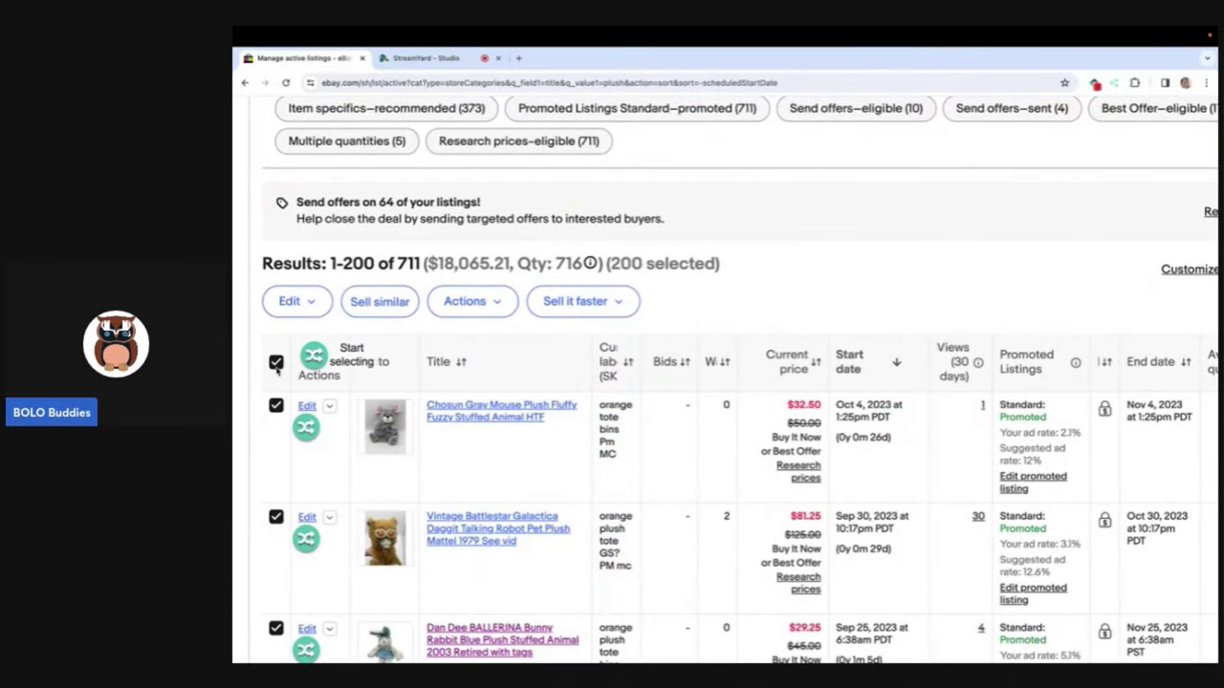
click(275, 362)
Step: Change the custom label of the Jim Hensons Pajanimals Apollo plush listing to "tote G bins pm mc"
scroll(277, 371, down, 10)
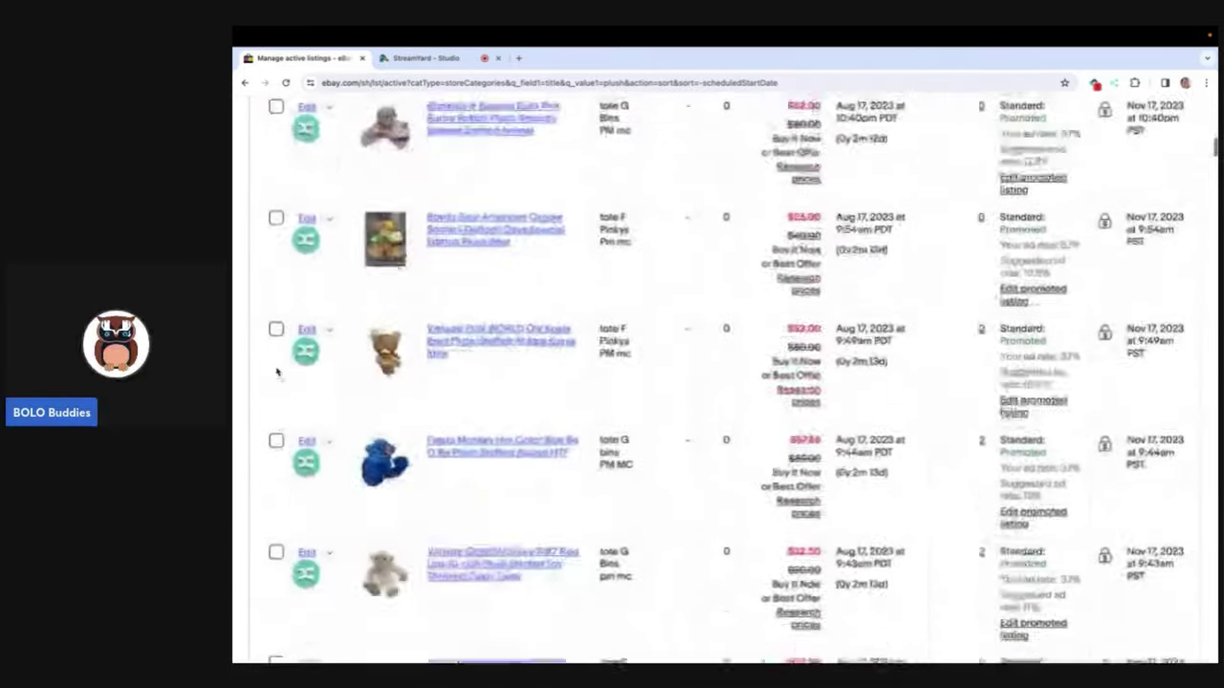
scroll(277, 371, down, 5)
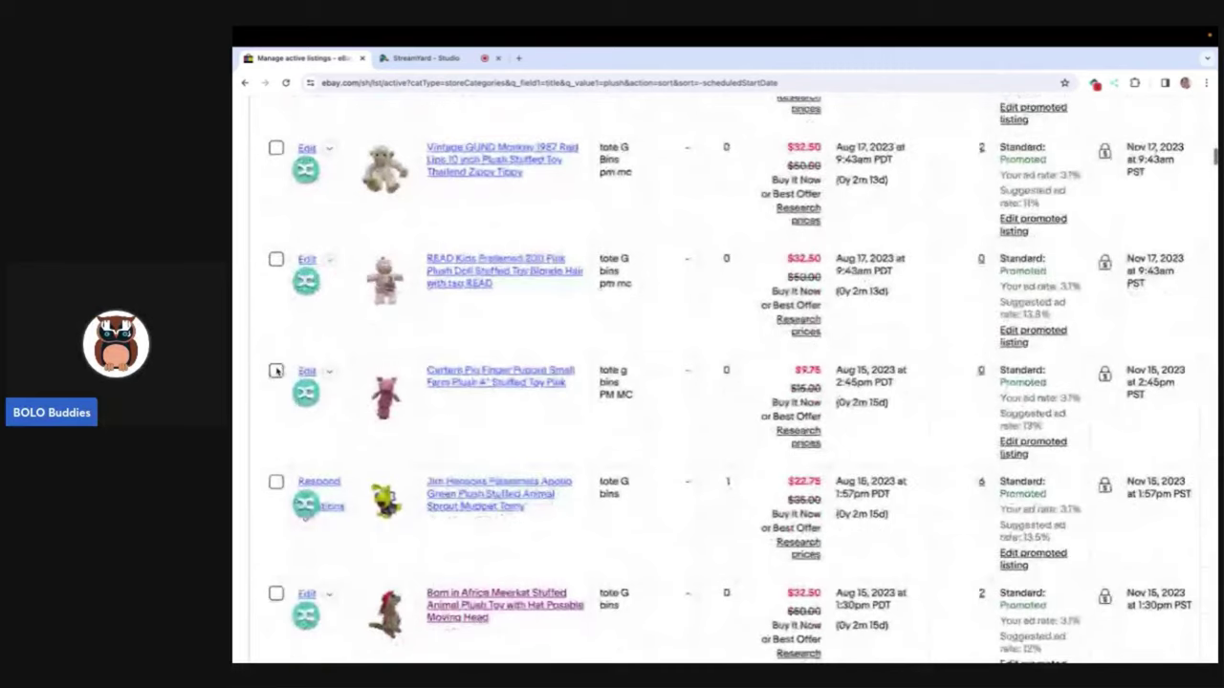
scroll(276, 372, down, 3)
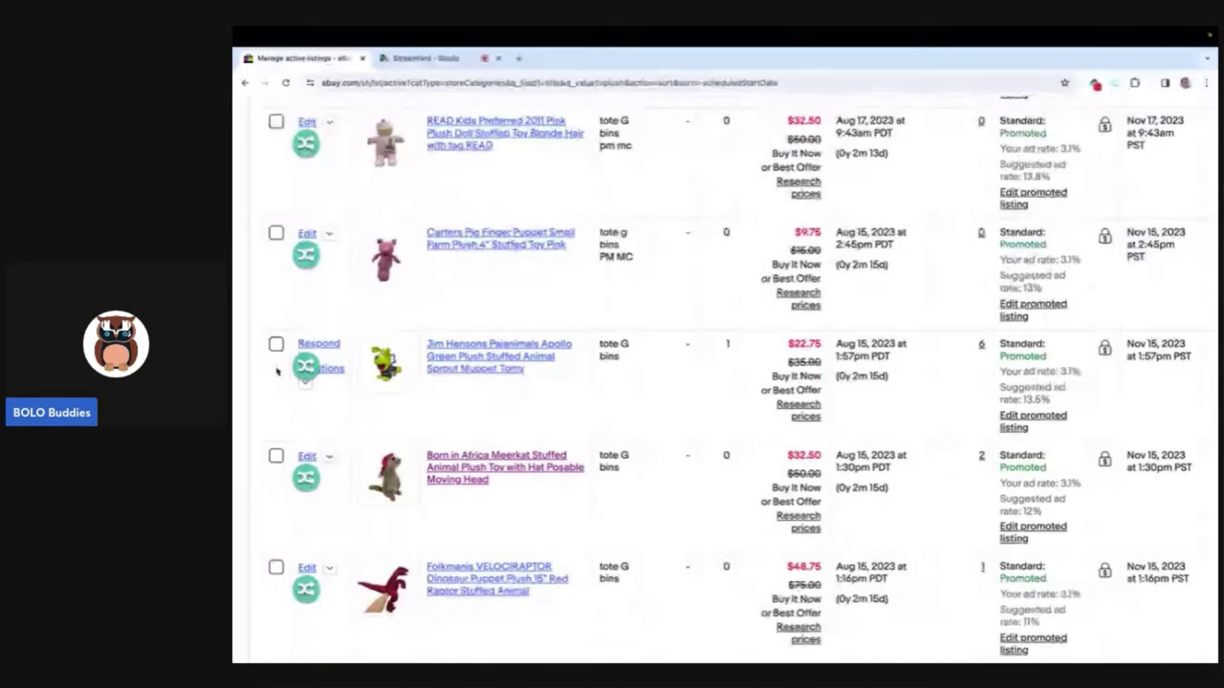
scroll(278, 372, down, 3)
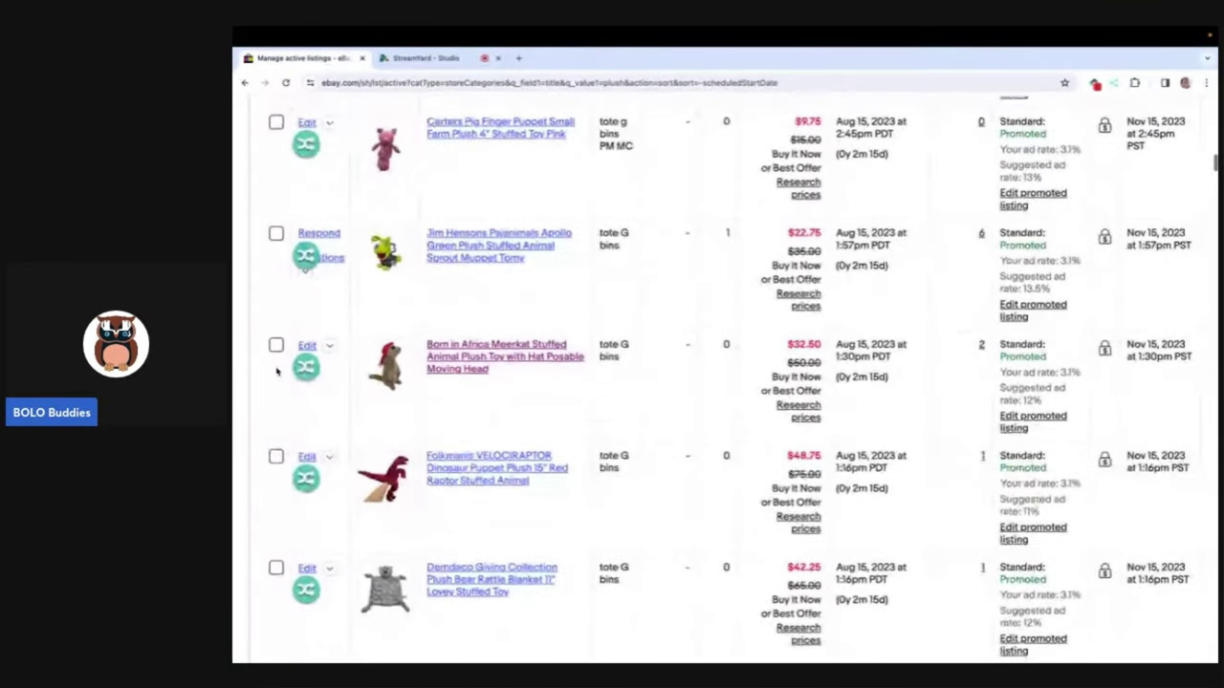
scroll(276, 372, down, 1)
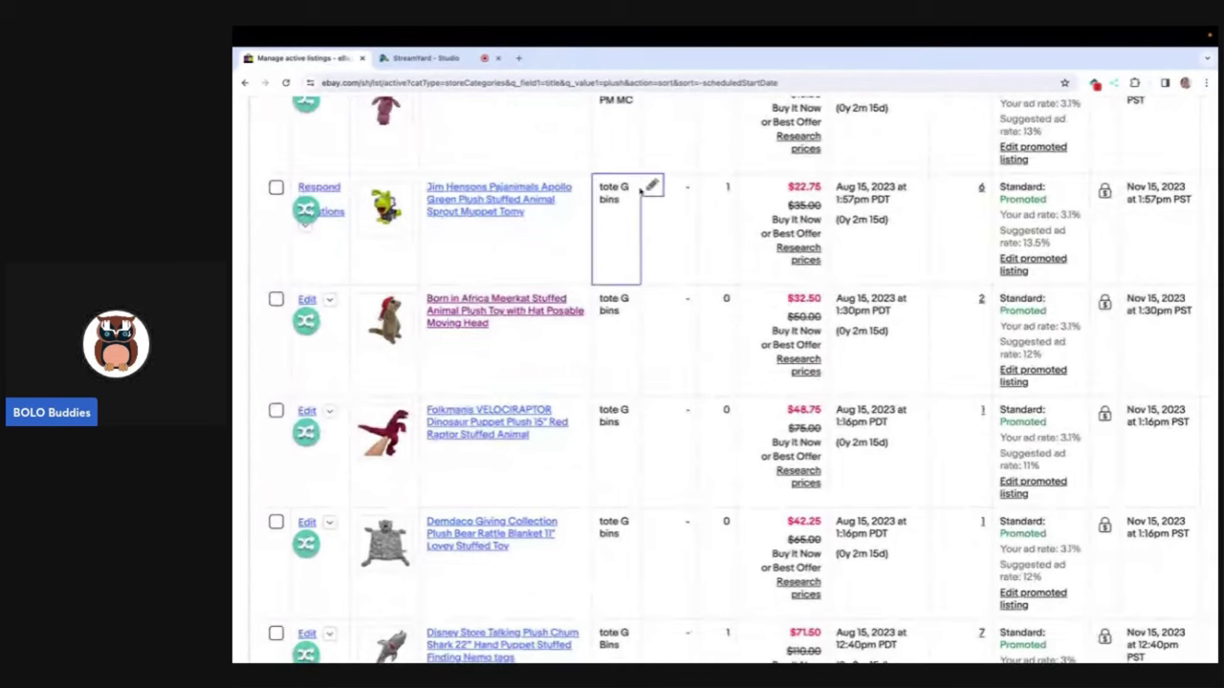
click(651, 186)
key(Right)
text(pm m)
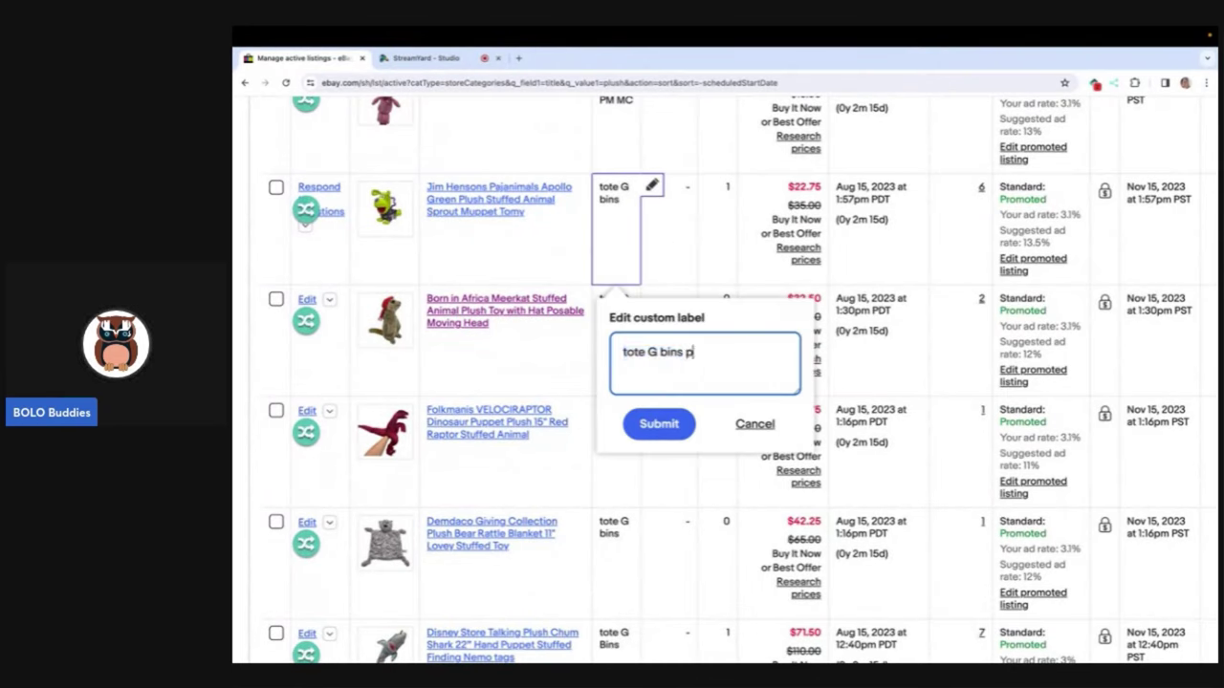
click(661, 426)
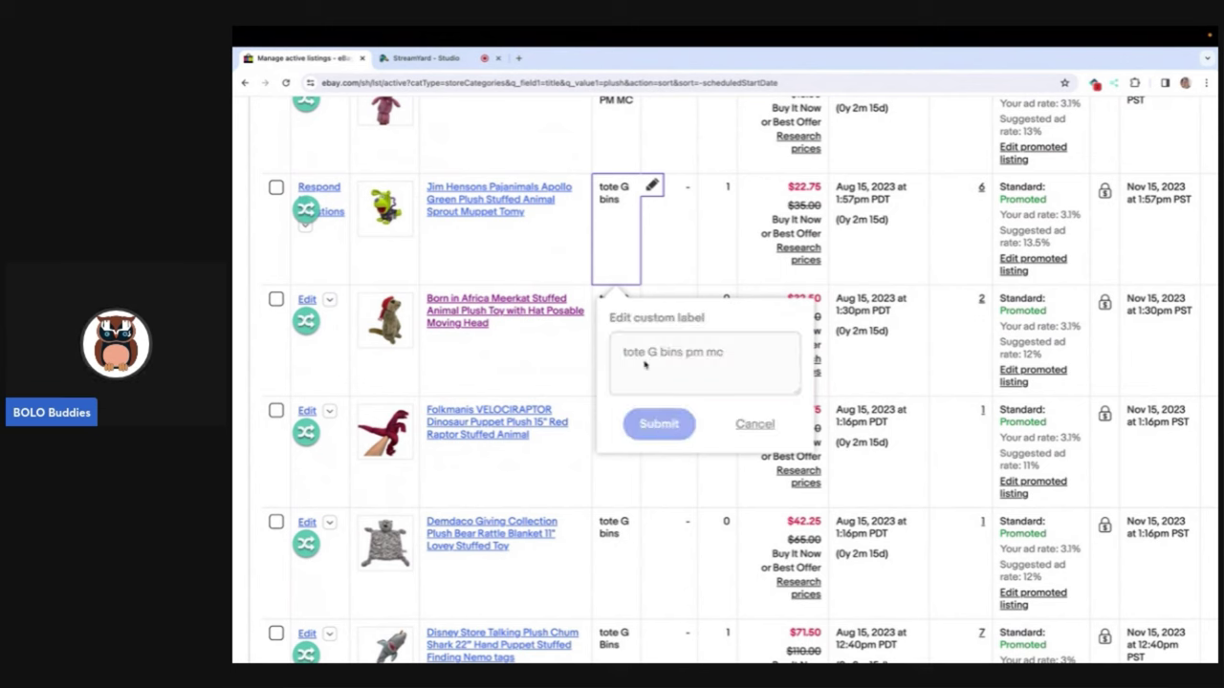
Step: Change the custom label of the Born in Africa Meerkat listing to "tote G bins pm mc"
click(651, 297)
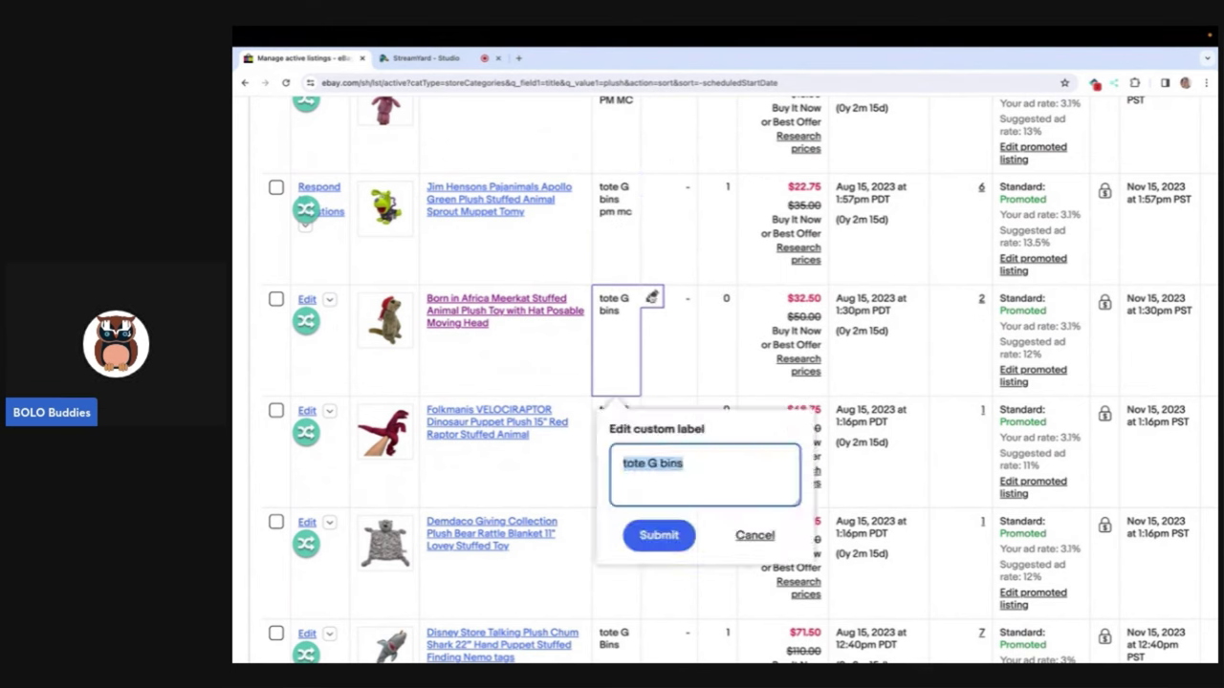
key(Right)
text(pm mc)
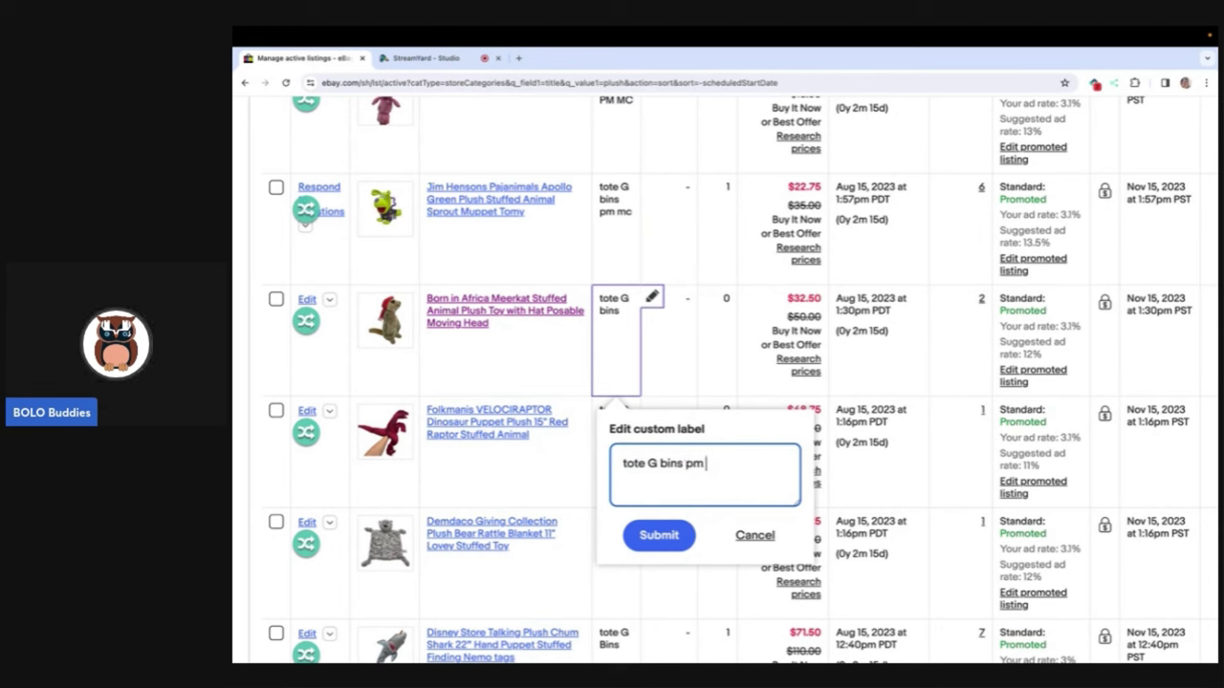
click(659, 536)
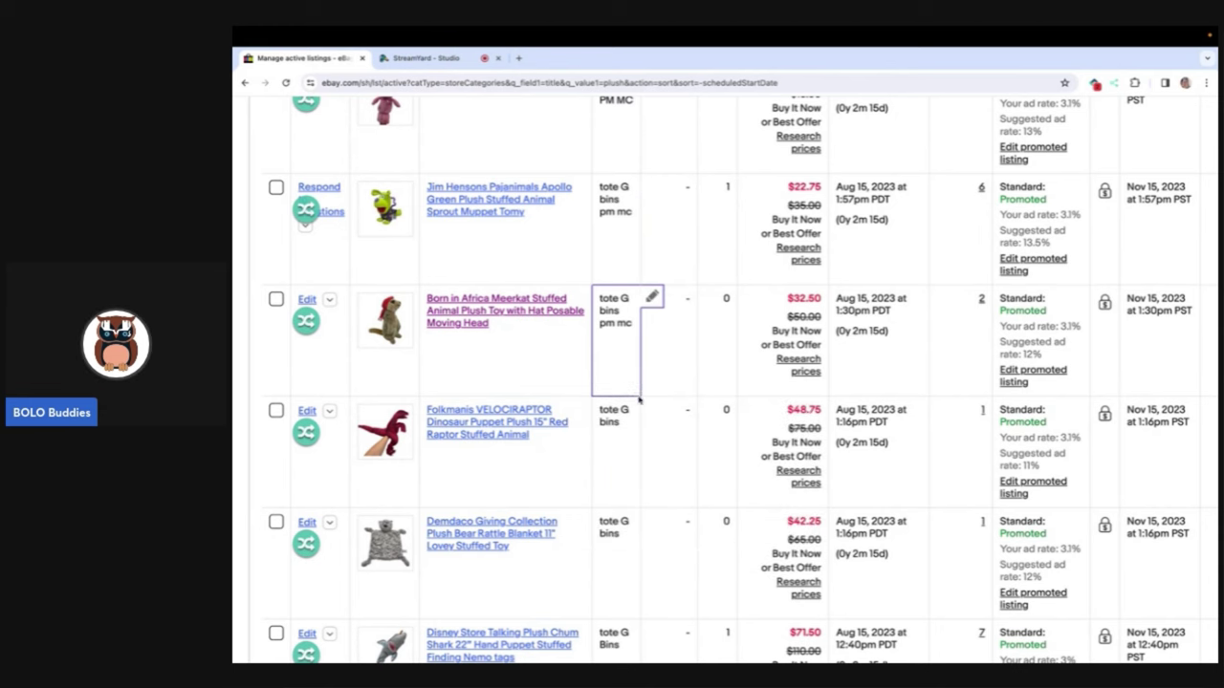
Step: Change the custom label of the Folkmanis Velociraptor puppet listing to "tote G bins pm mc"
click(651, 410)
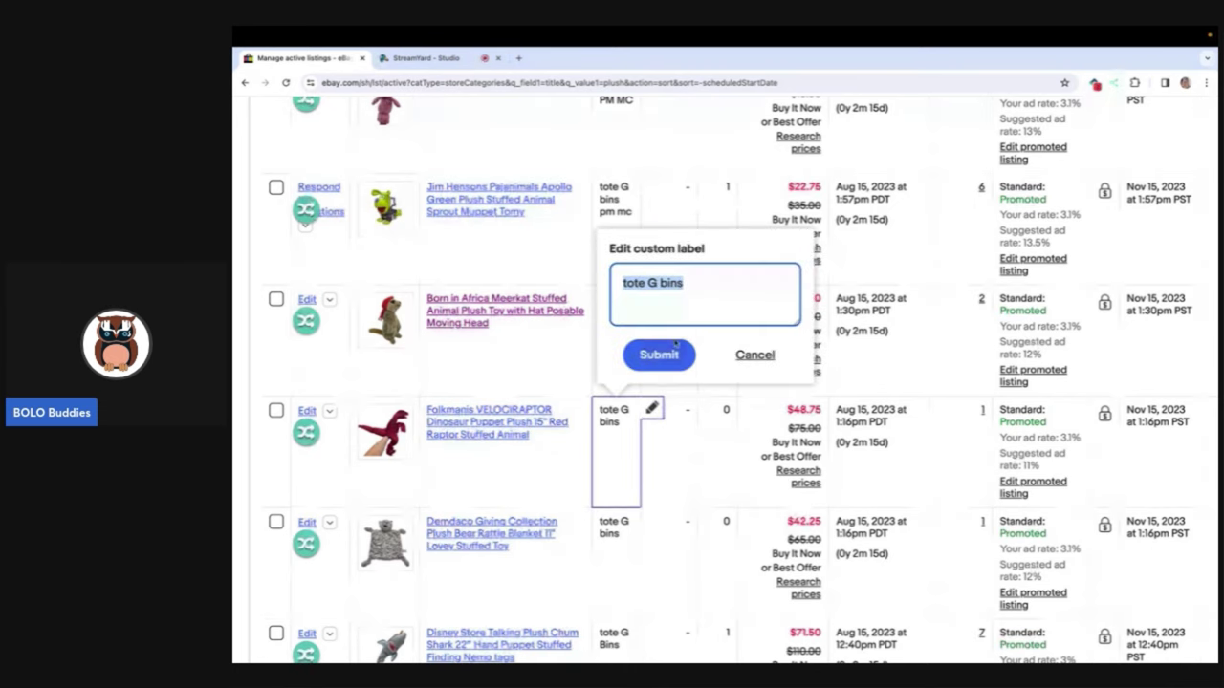
key(End)
text(om c)
text(pm m)
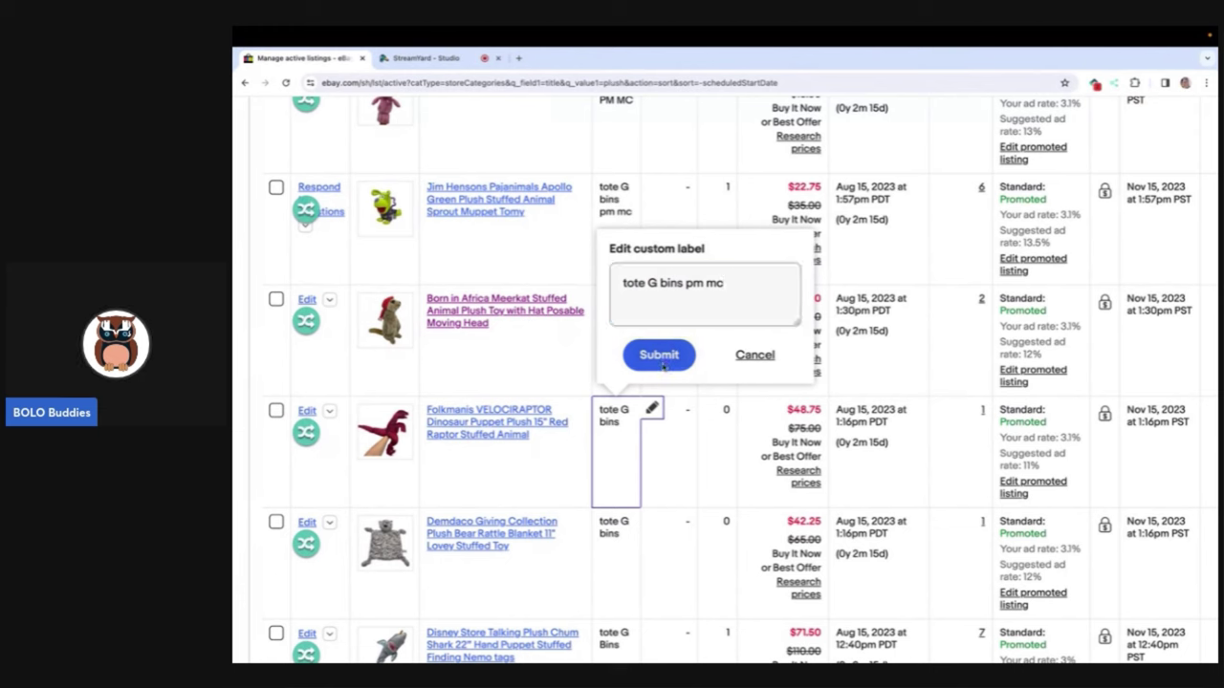
click(661, 363)
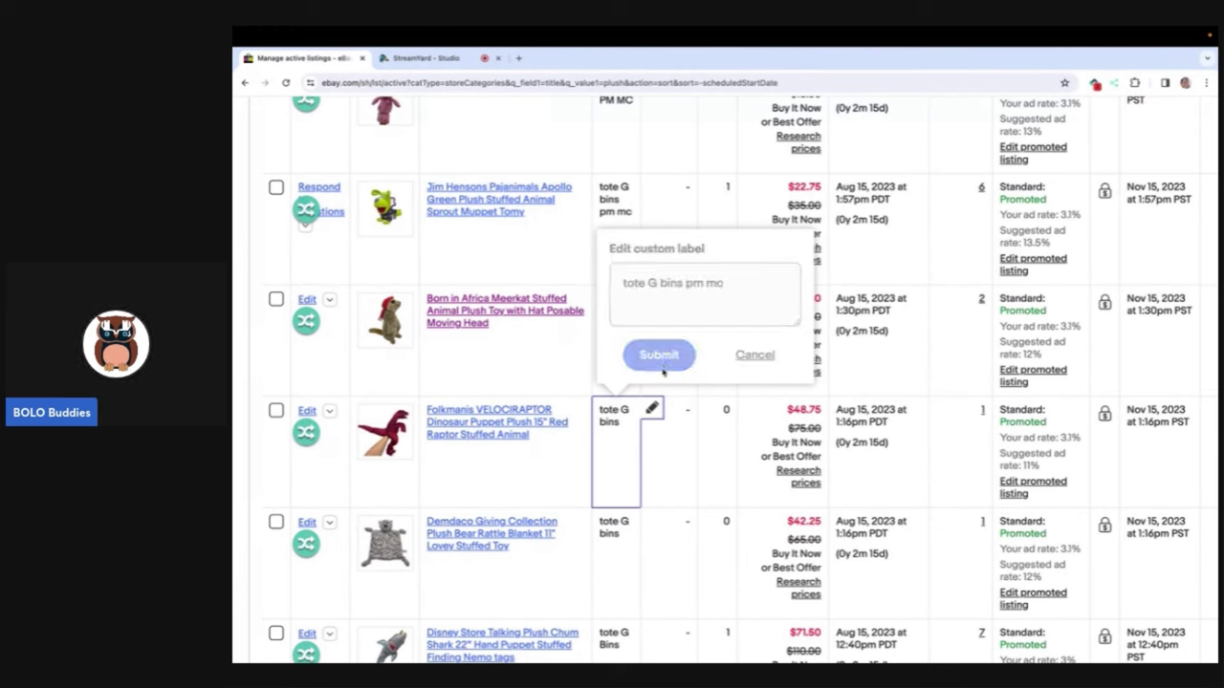
Step: Change the custom label of the Demdaco bear rattle blanket listing to "tote G bins pm mc"
click(652, 518)
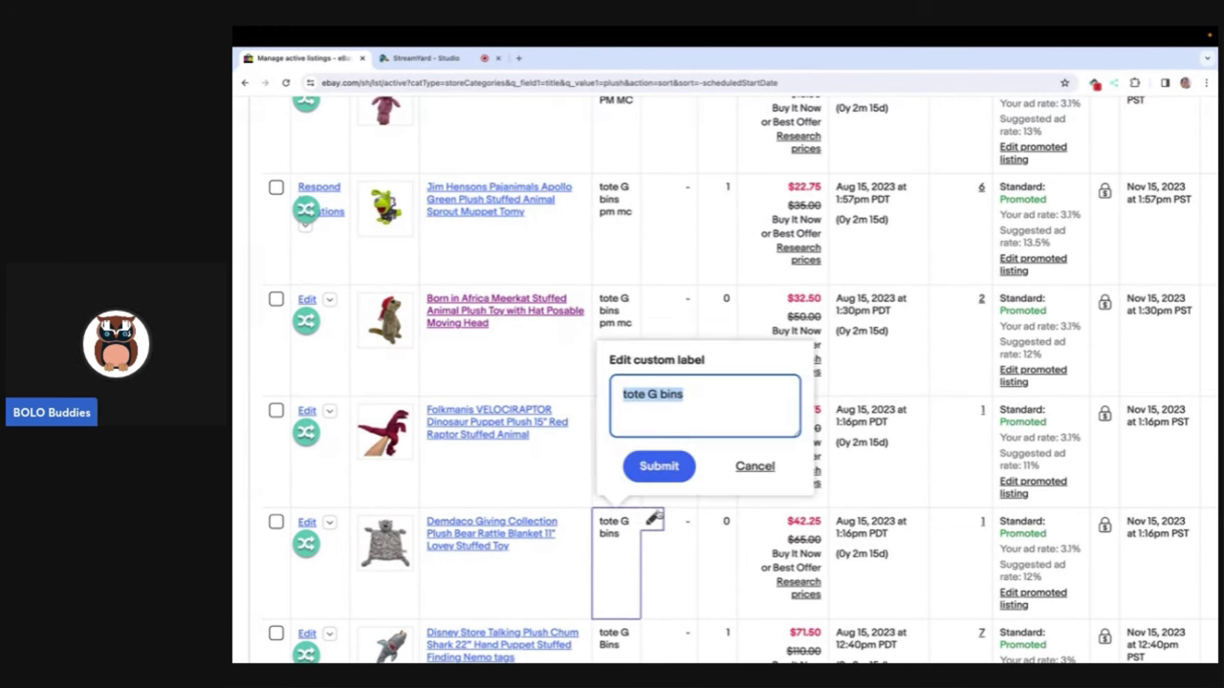
key(End)
text(pm mc)
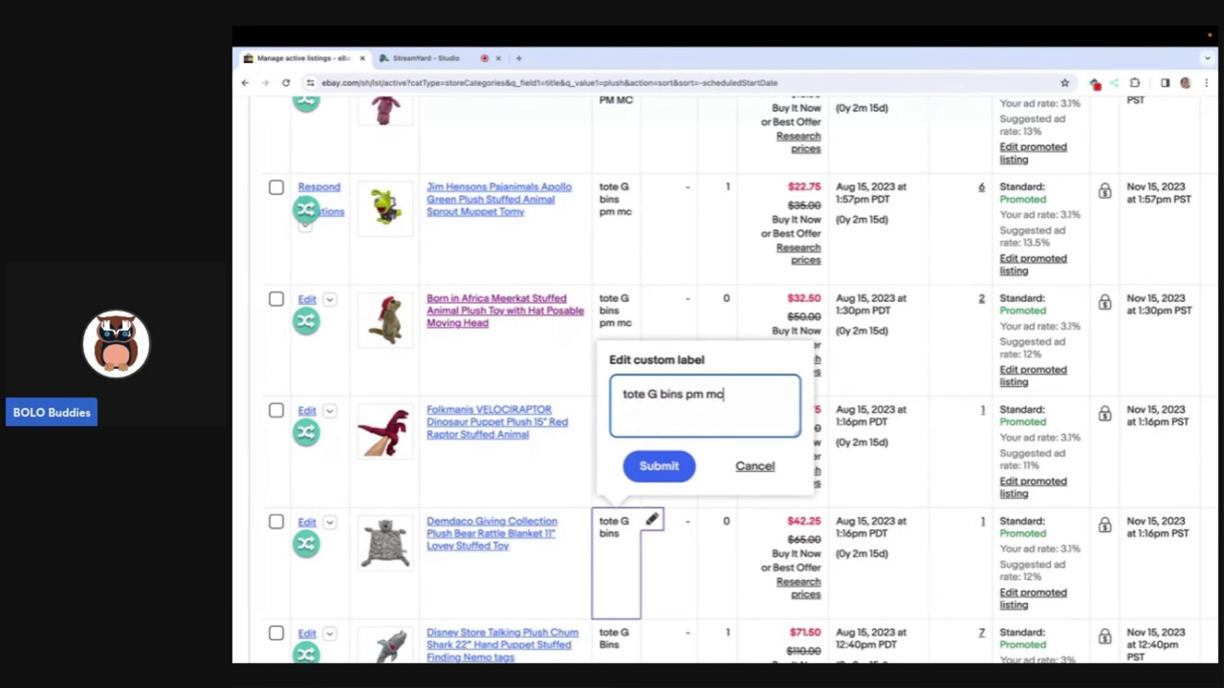
click(658, 467)
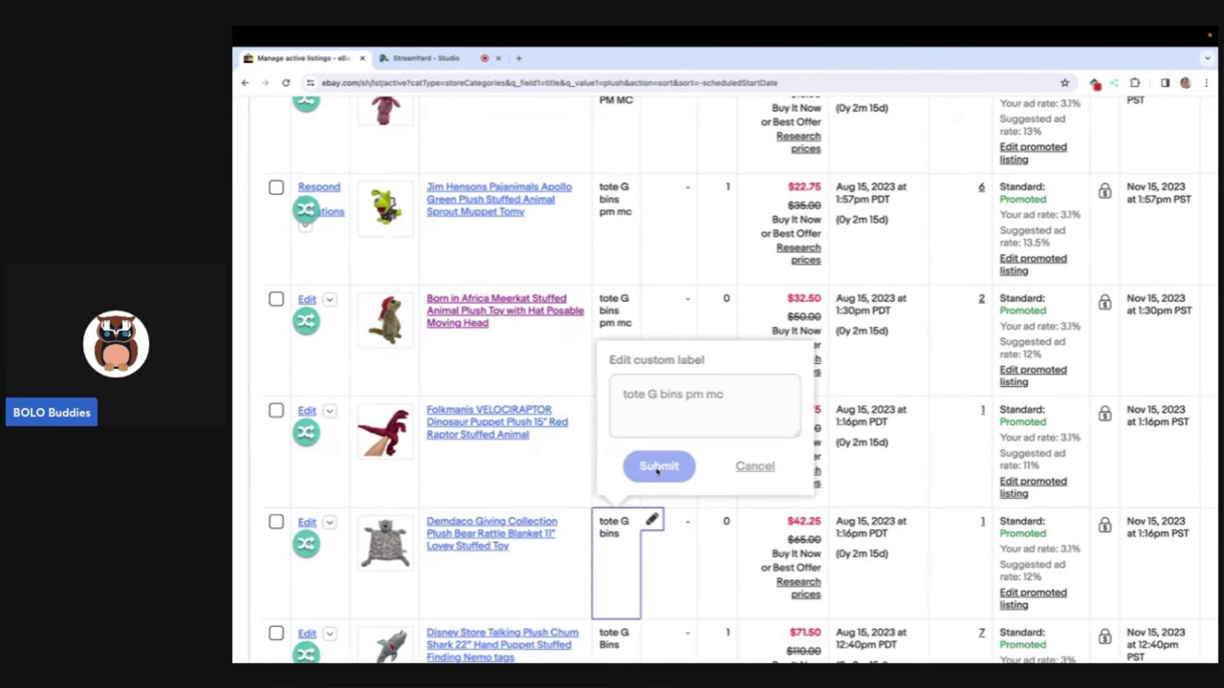
Step: Change the custom label of the Disney Store Talking Plush Chum Shark listing to "tote G Bins pm mc"
scroll(656, 470, down, 2)
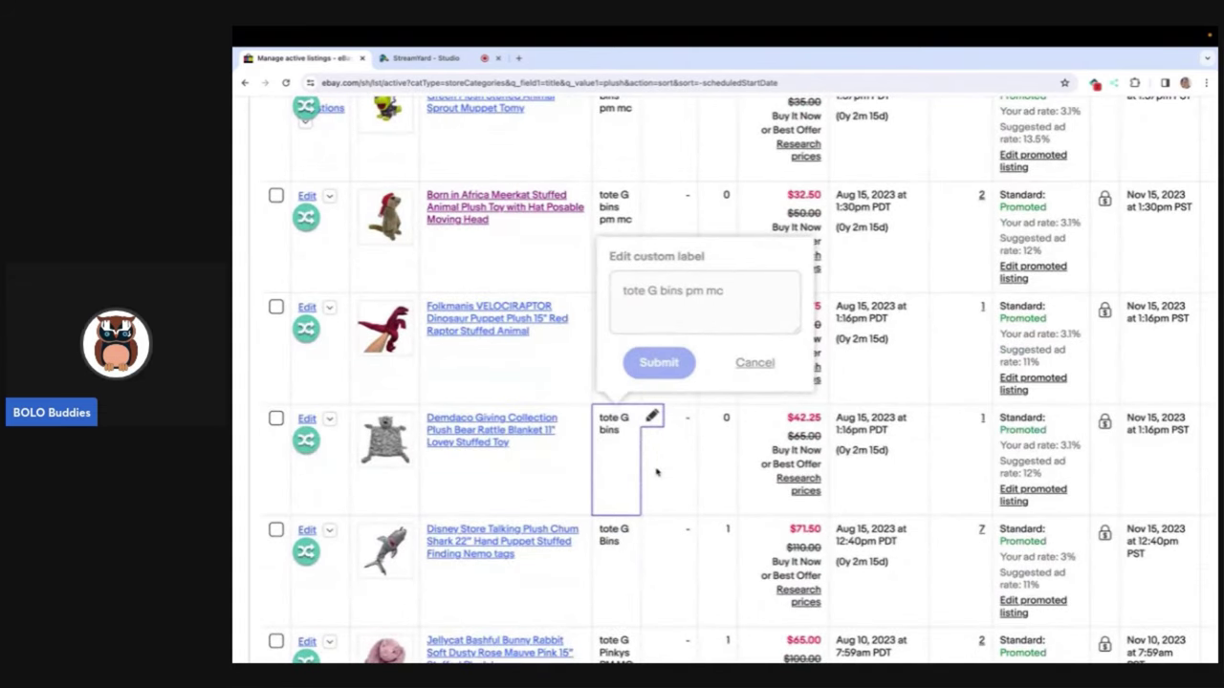
click(651, 529)
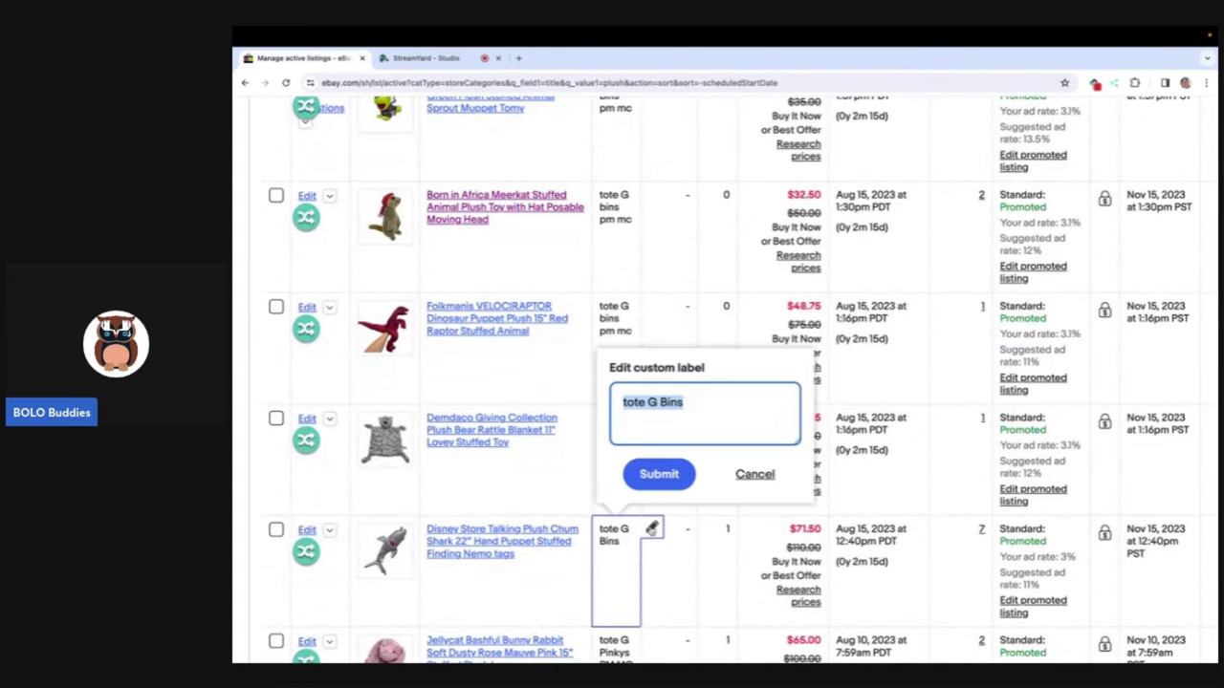
click(700, 403)
text(pm mc)
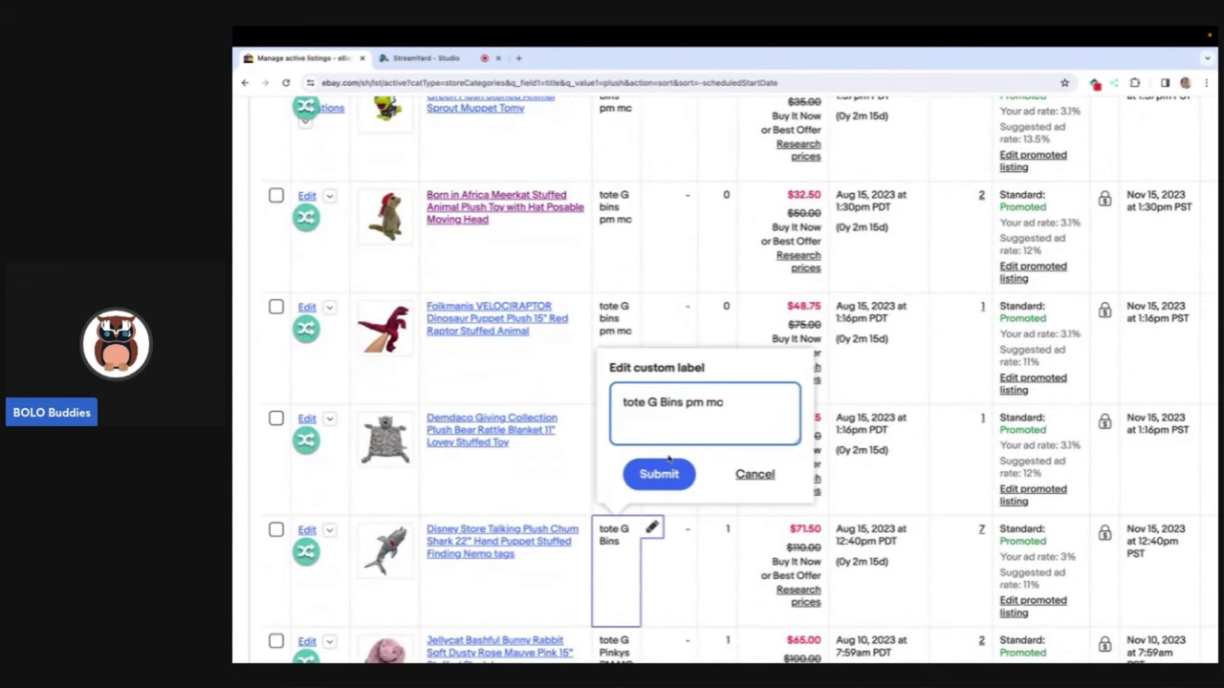
click(655, 478)
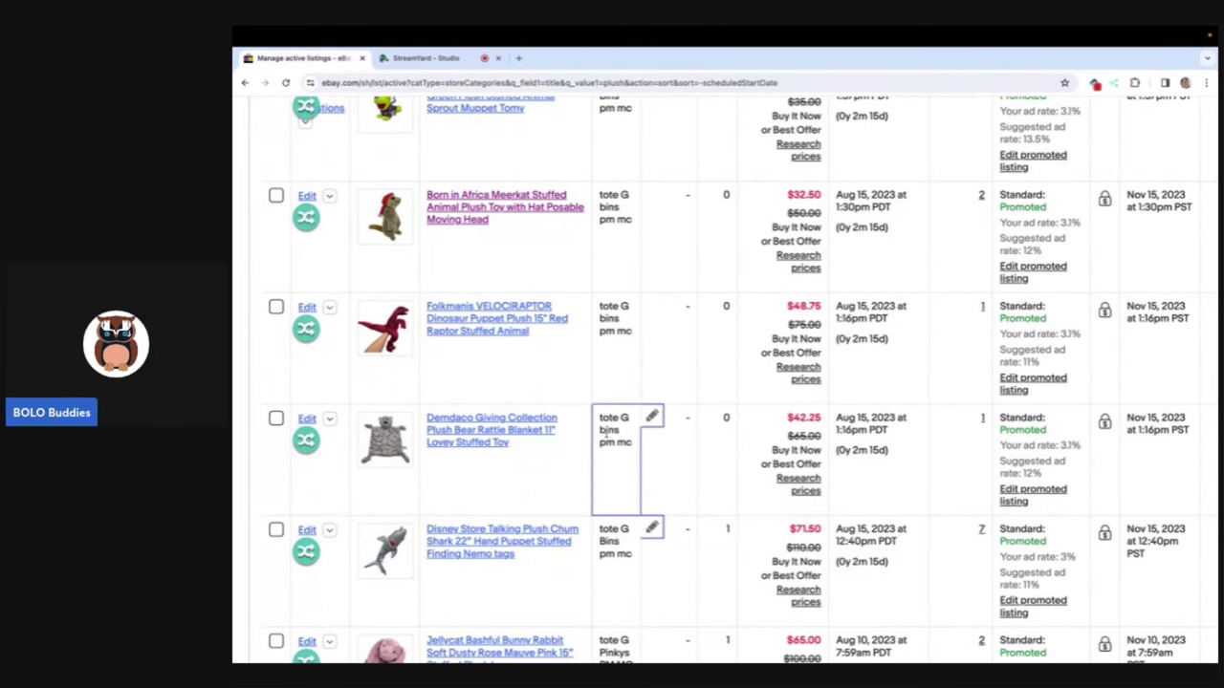
Step: Select the Pajanimals Apollo, Meerkat, Velociraptor, Demdaco bear blanket and Chum Shark listings for bulk crosslisting
scroll(522, 346, up, 3)
scroll(522, 346, up, 7)
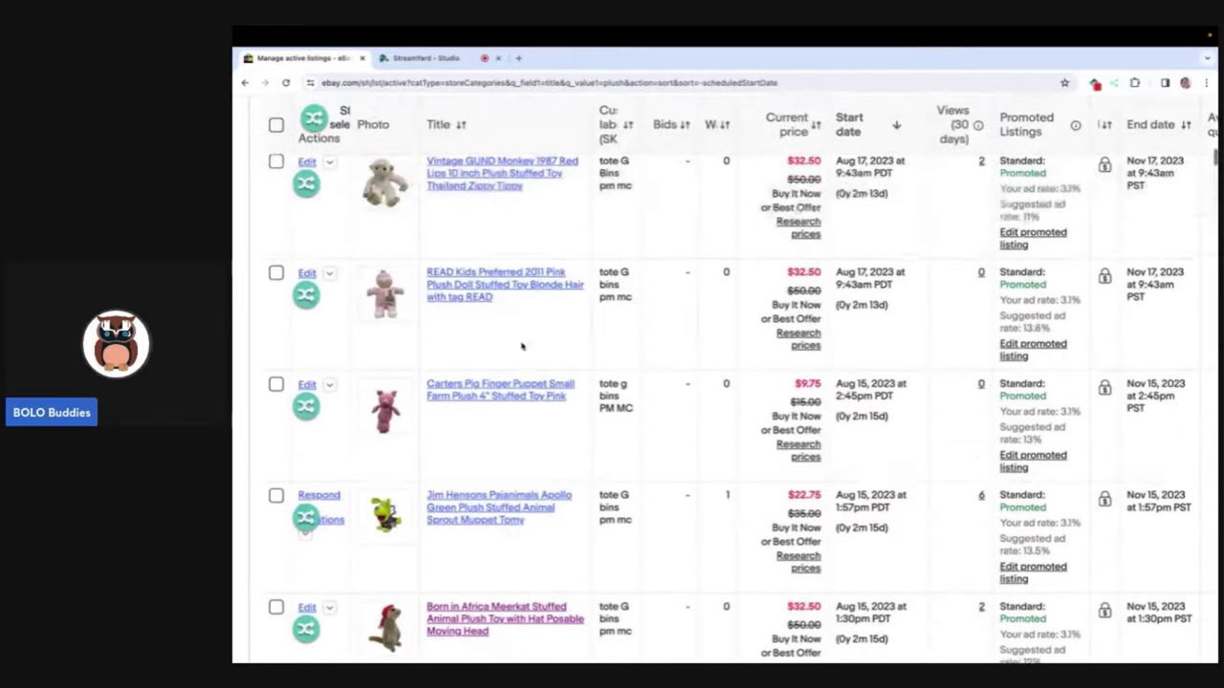
scroll(522, 348, up, 6)
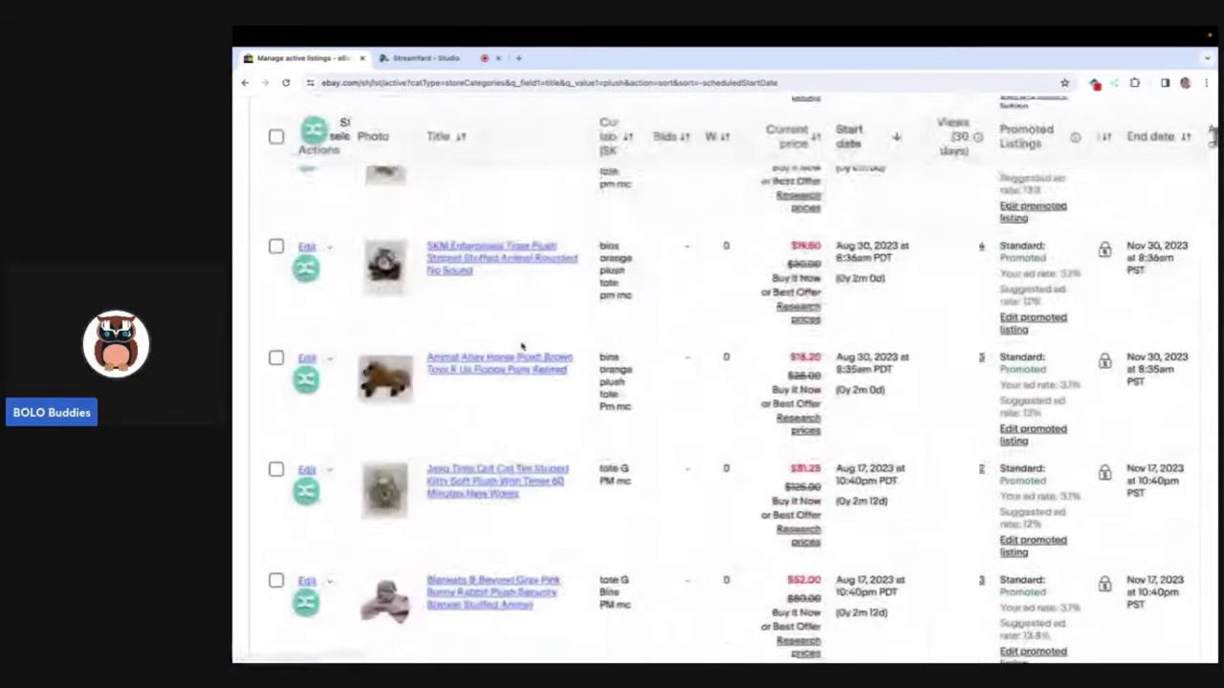
scroll(420, 267, down, 10)
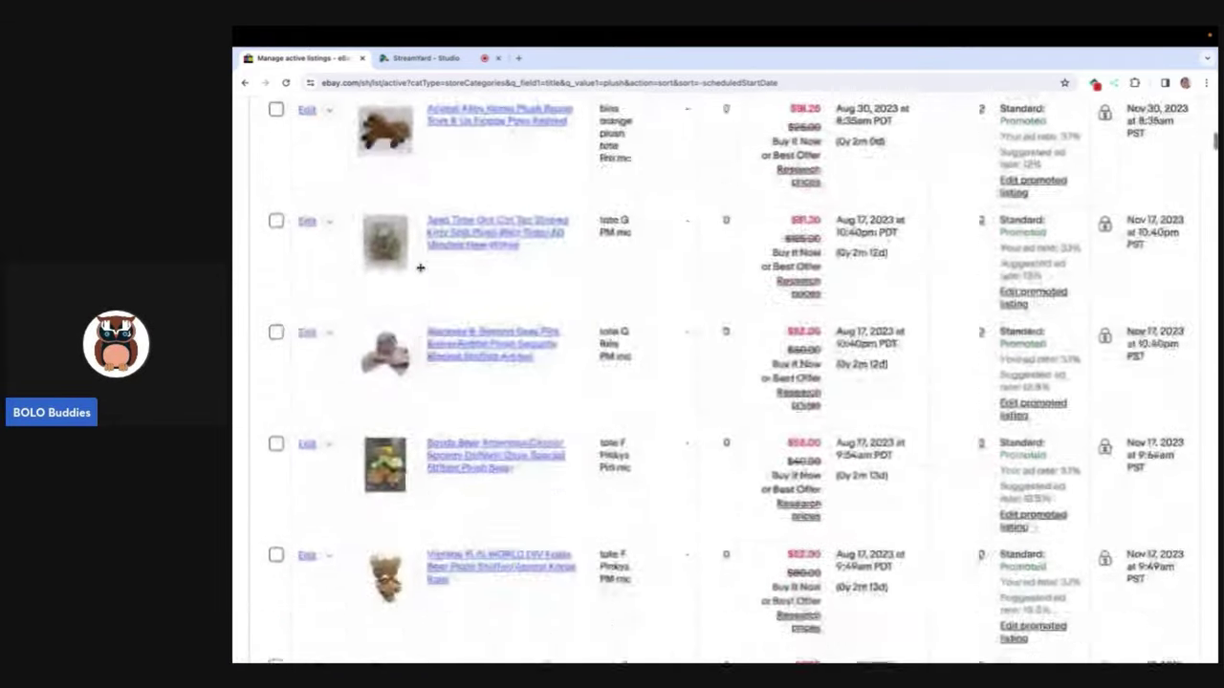
scroll(419, 268, down, 3)
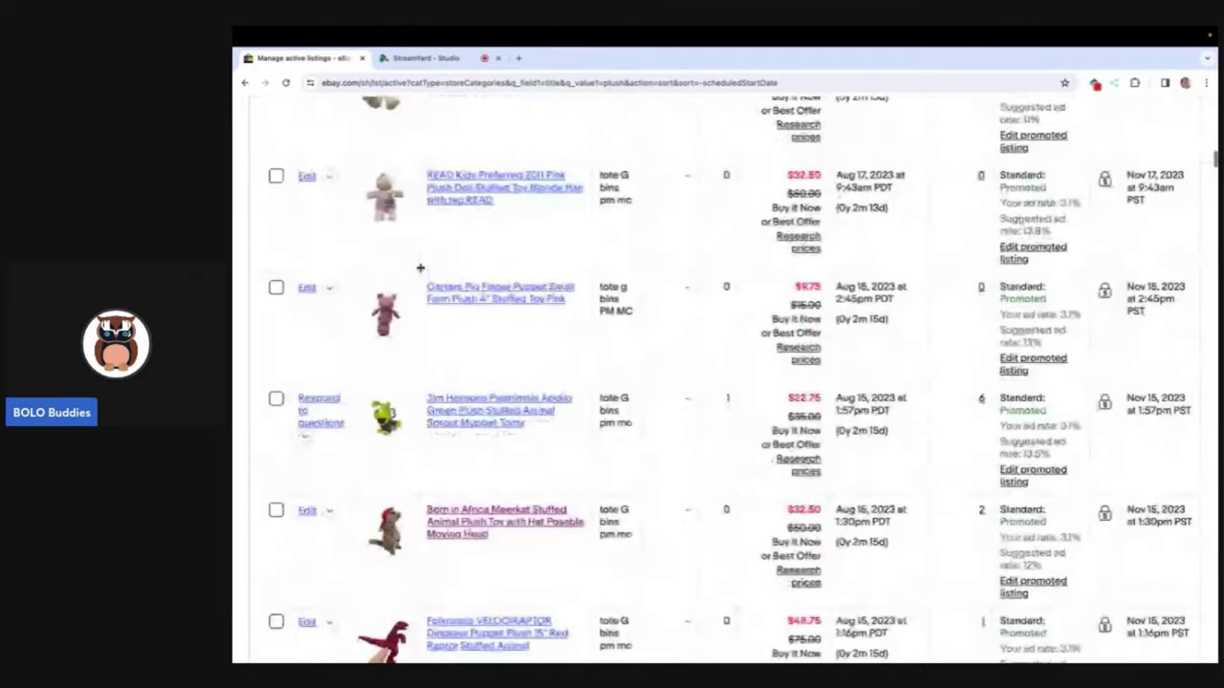
click(341, 372)
click(328, 456)
click(319, 543)
scroll(318, 542, down, 3)
click(323, 538)
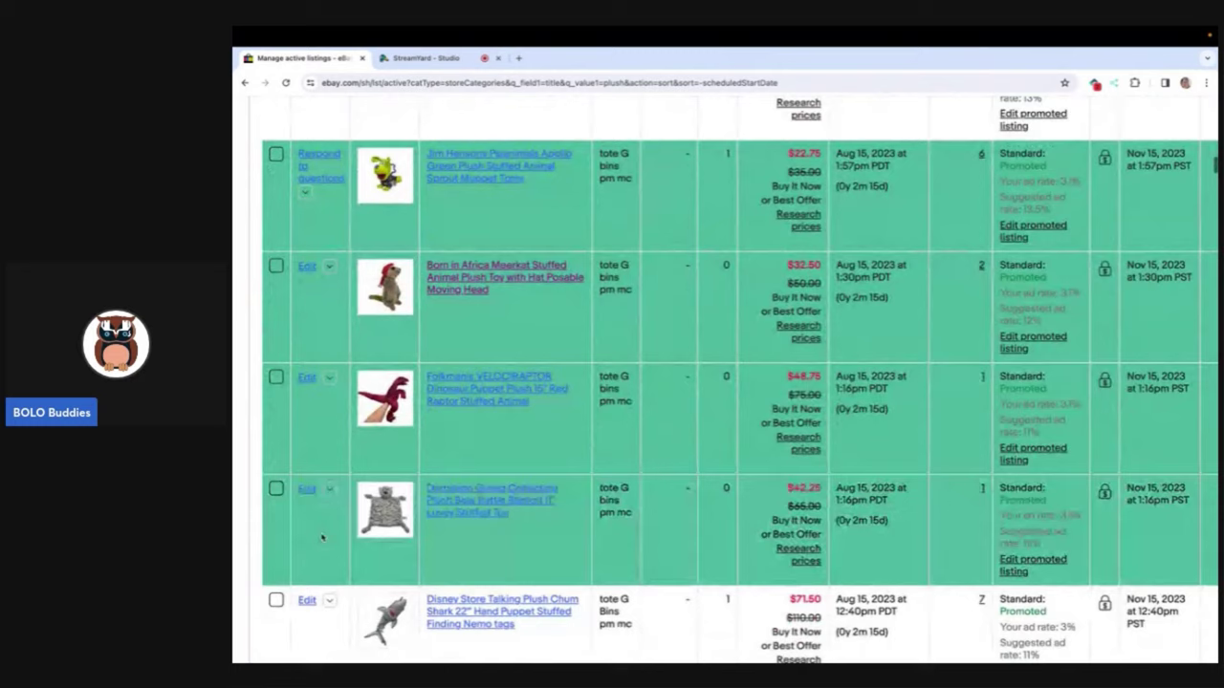
click(312, 628)
Step: Copy the five selected plush listings to Mercari and Poshmark
scroll(339, 522, up, 10)
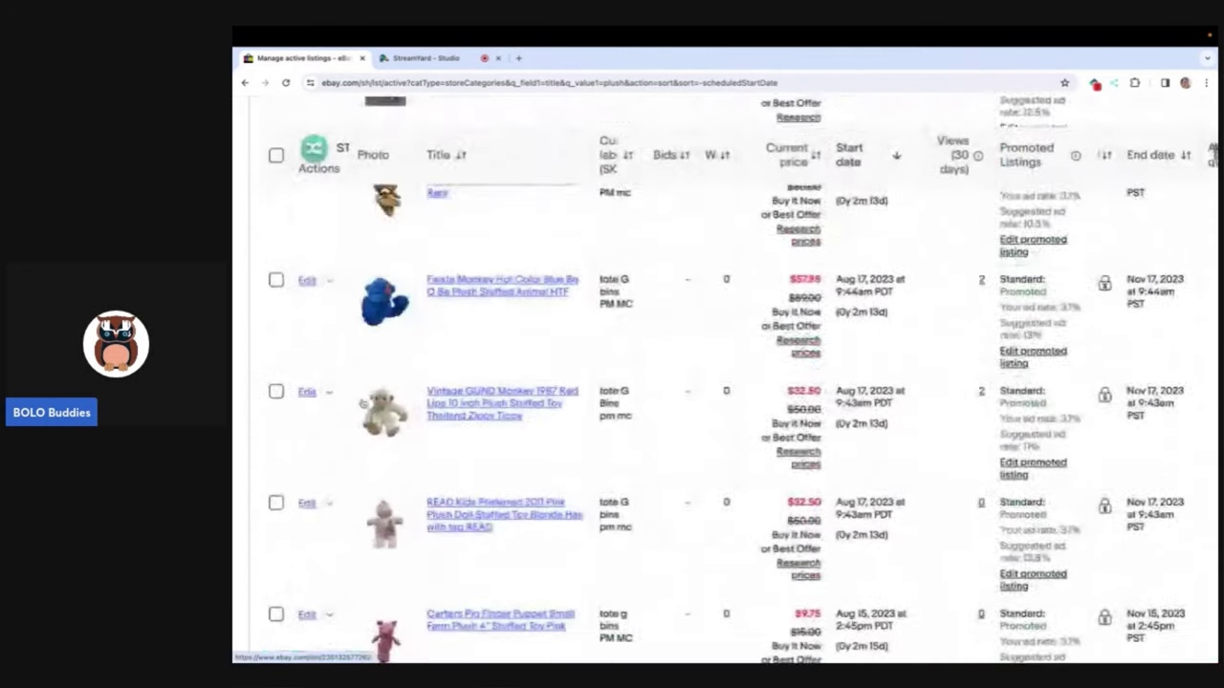
click(314, 119)
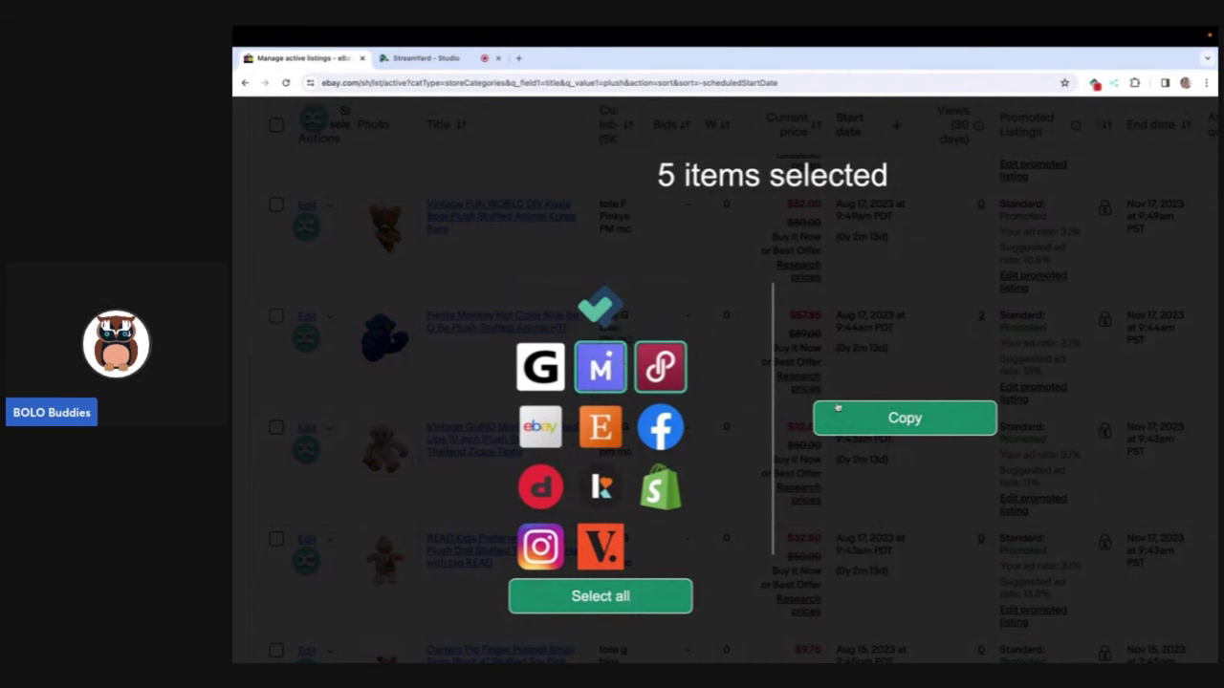
click(868, 422)
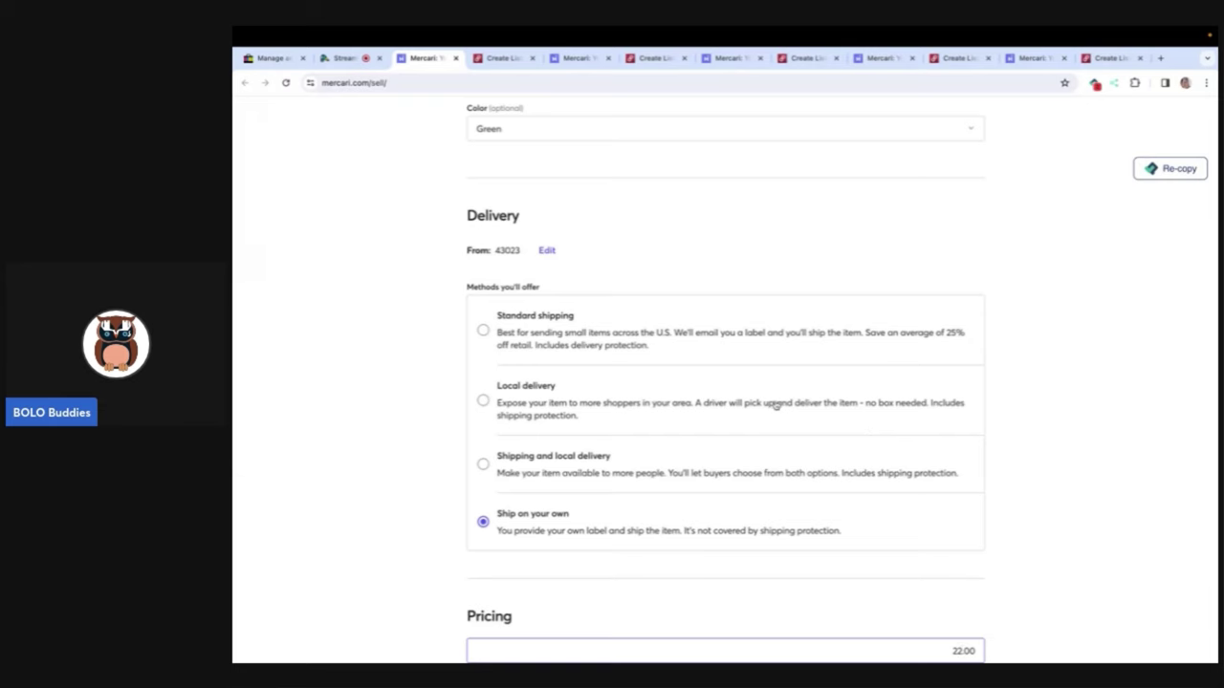
Step: Add the hashtags #plush, #pajanimals and #stuffedanimals to the Pajanimals Apollo draft on Mercari
scroll(769, 376, up, 10)
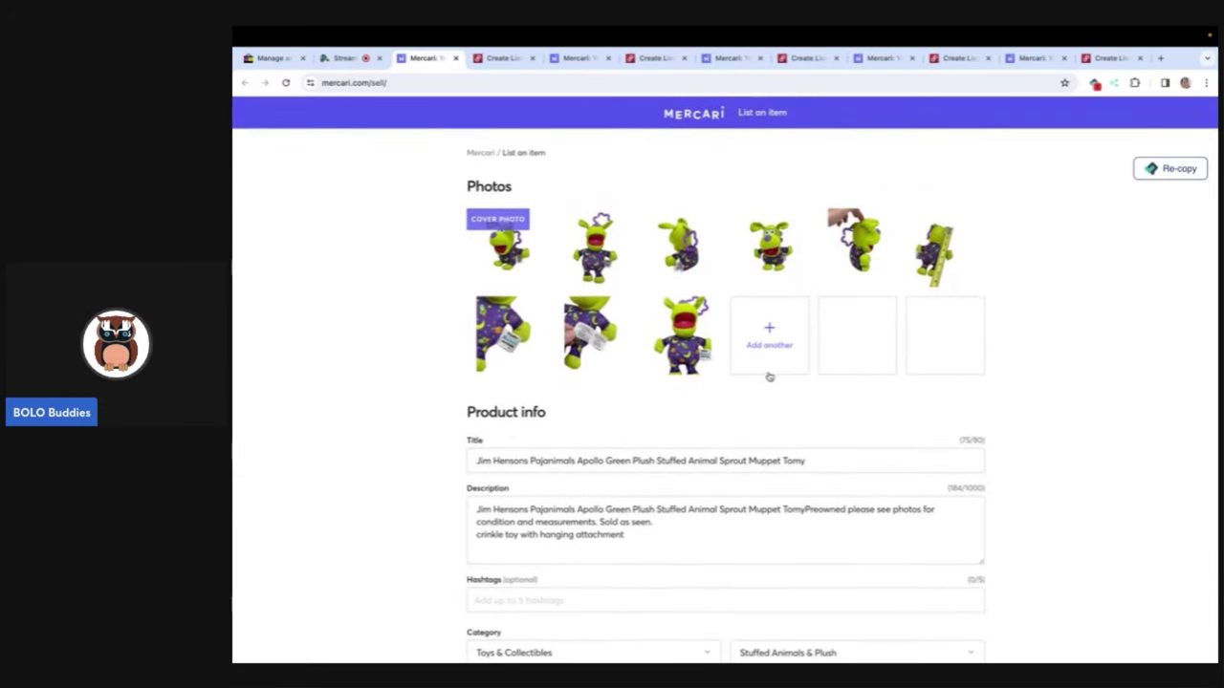
scroll(770, 377, down, 2)
click(609, 446)
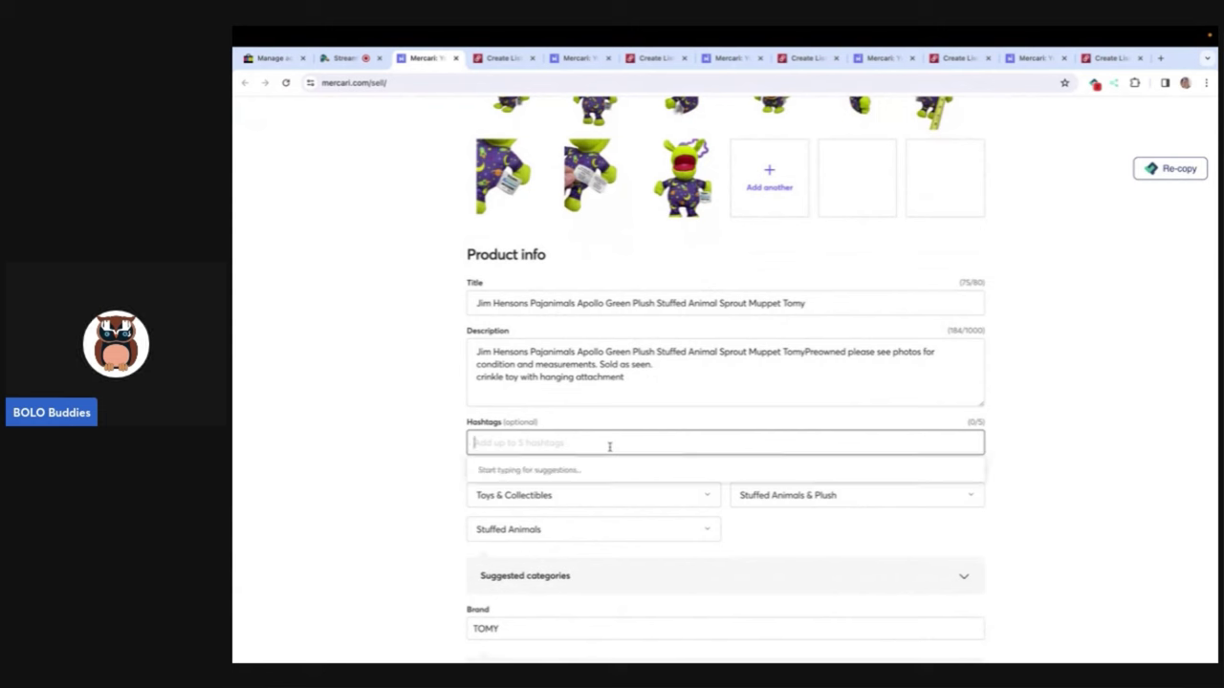
text(#plush #)
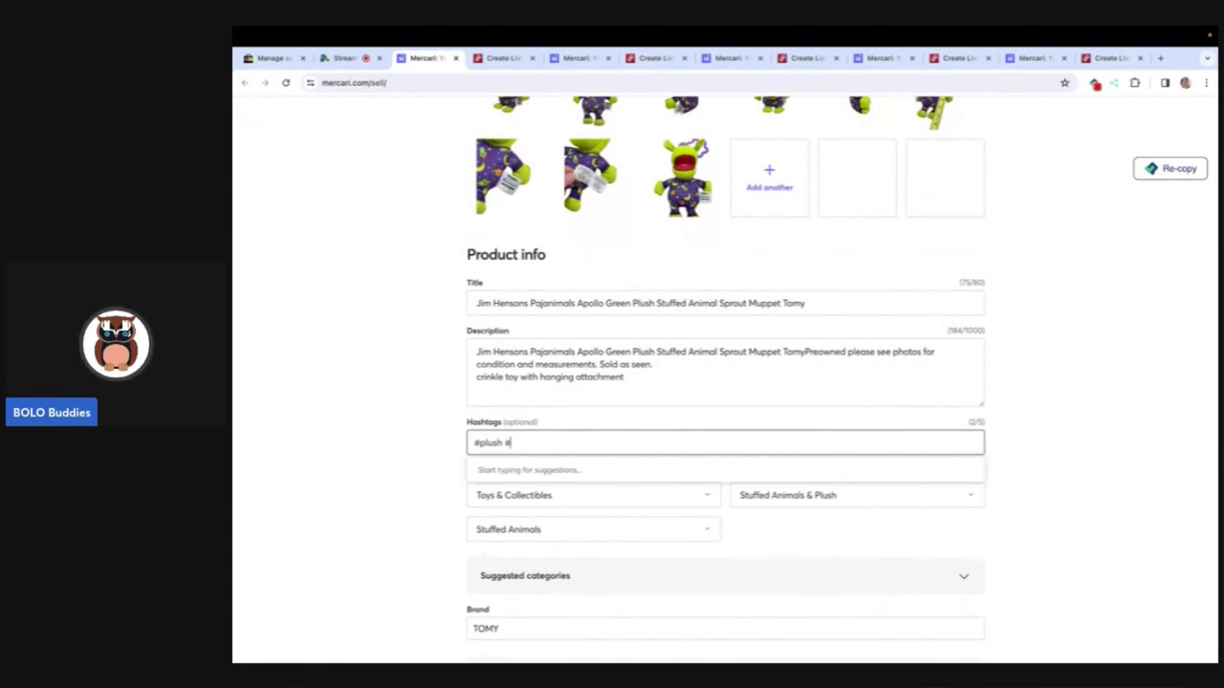
text(paj)
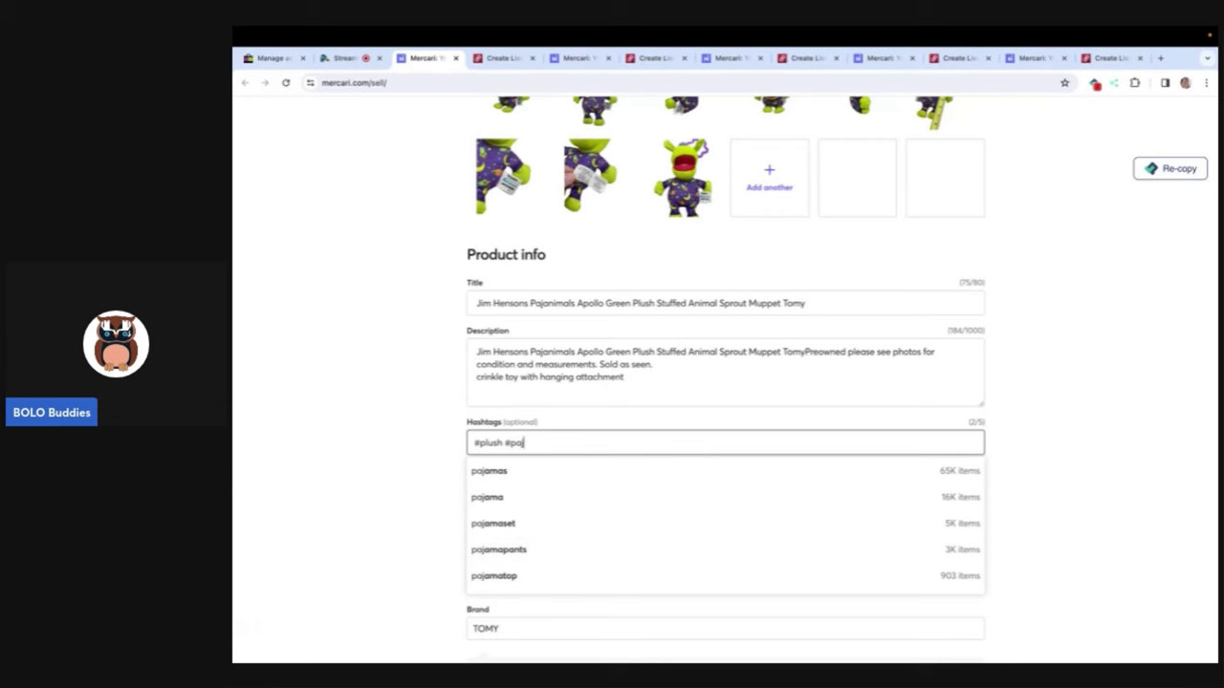
text(animal)
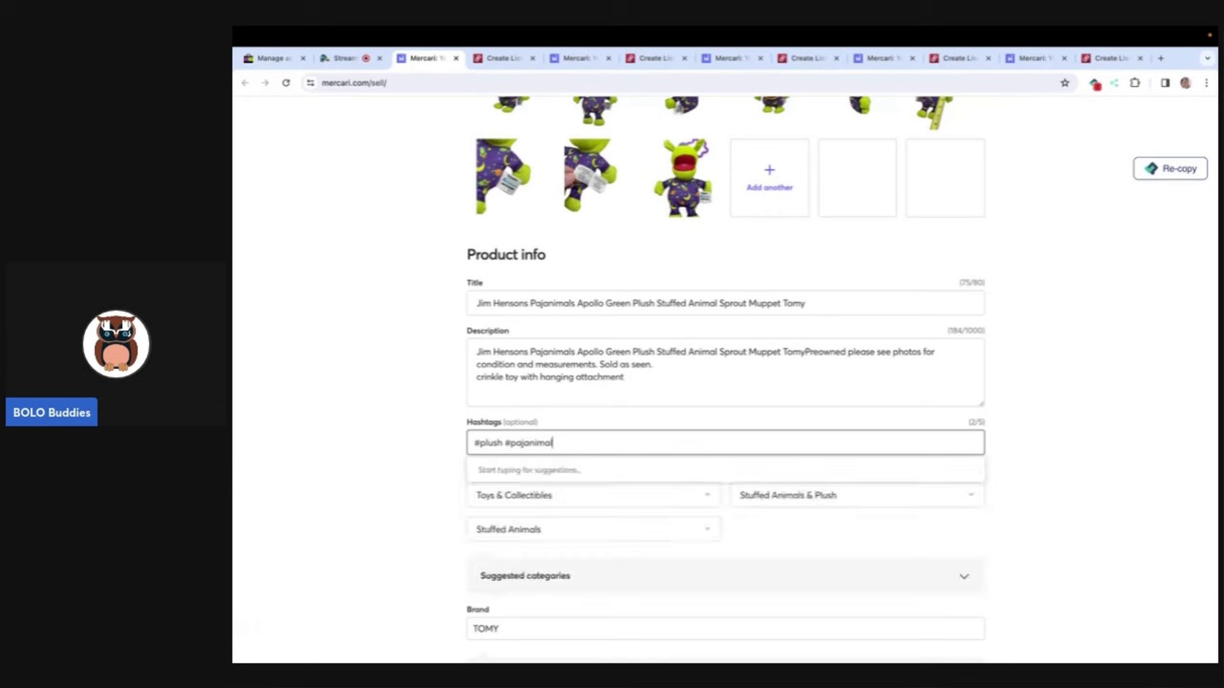
text(s #stuffed)
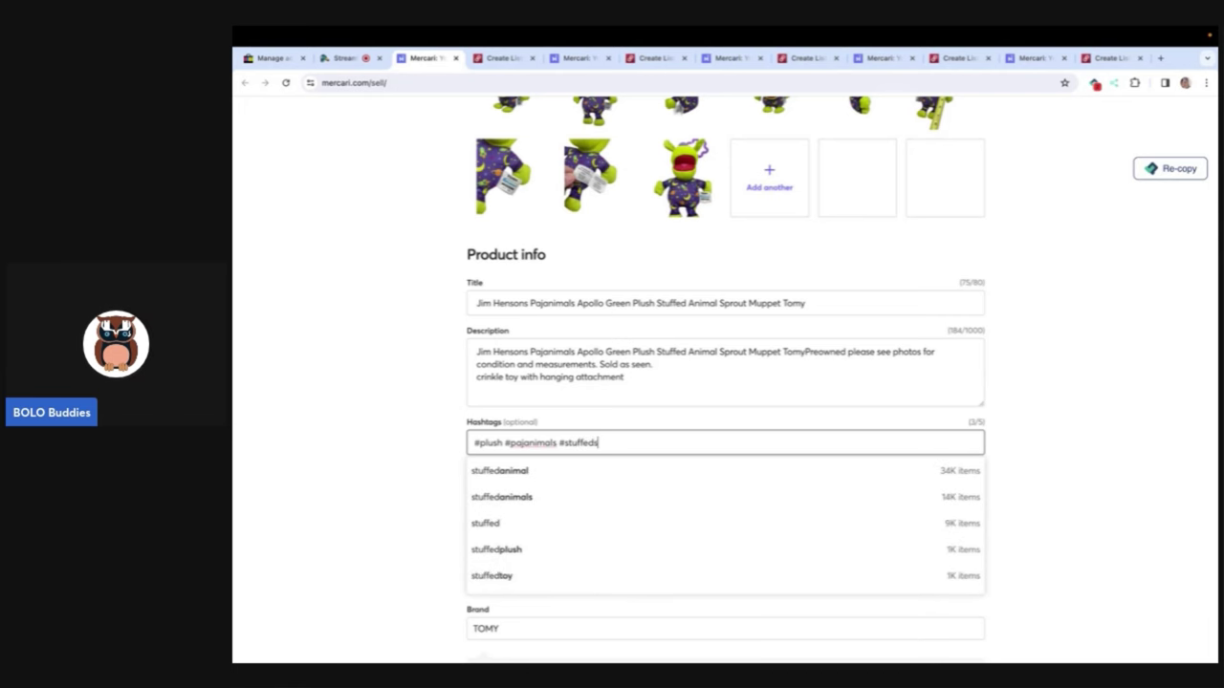
text(animals)
click(483, 470)
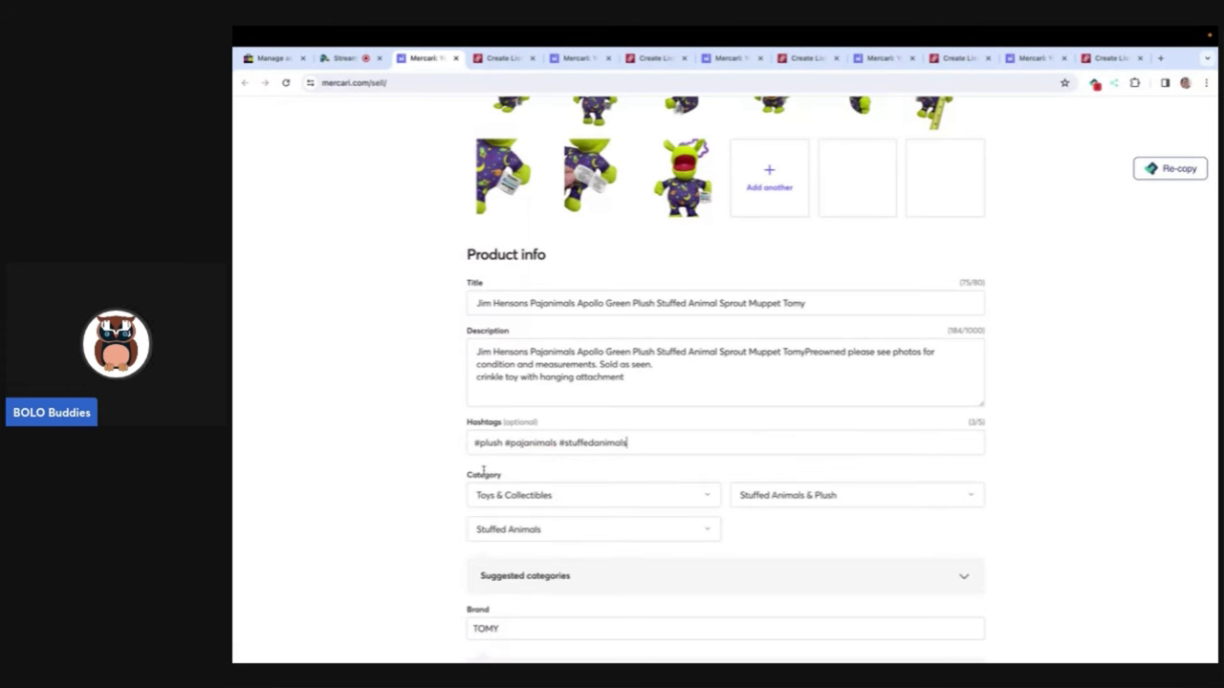
Step: Set the Pajanimals Apollo Mercari draft's condition to Good and its price to $35.00
scroll(483, 470, down, 3)
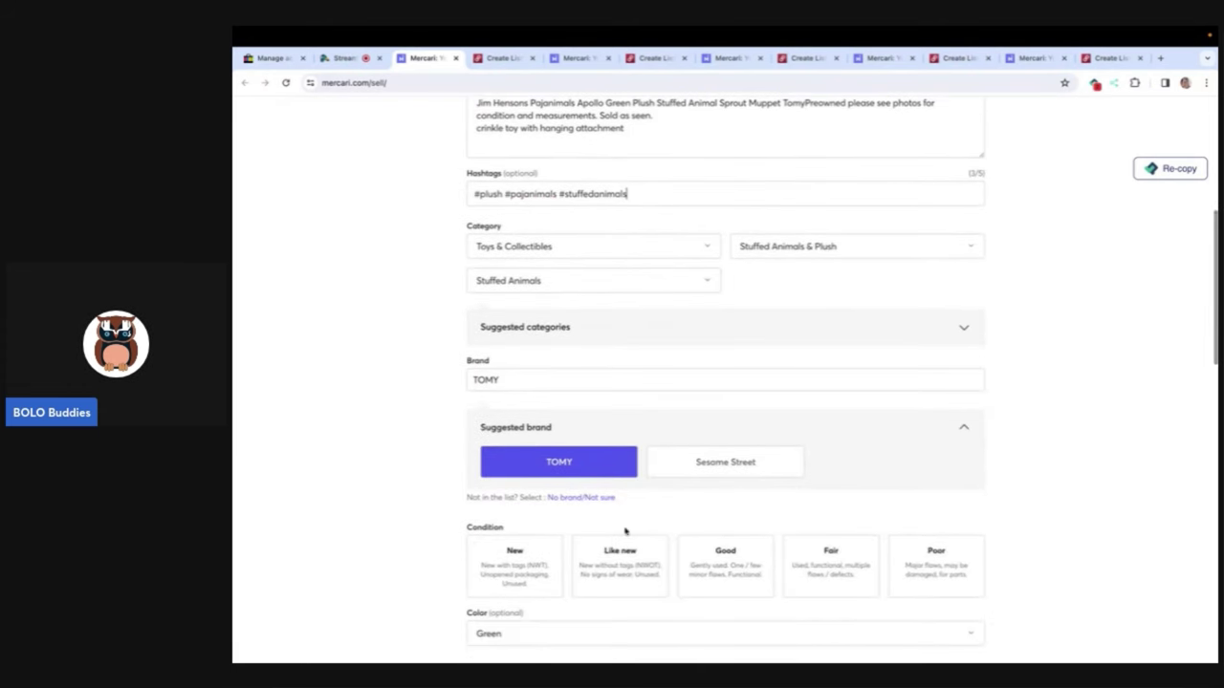
click(730, 567)
scroll(731, 568, down, 10)
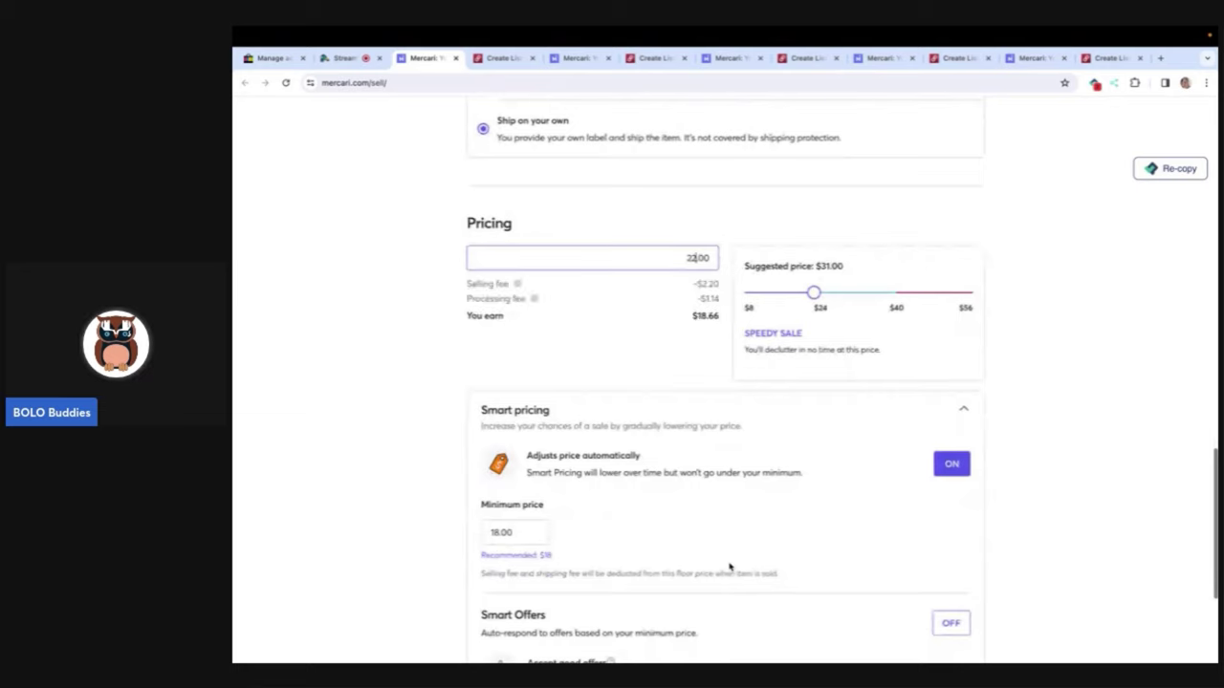
scroll(730, 567, up, 15)
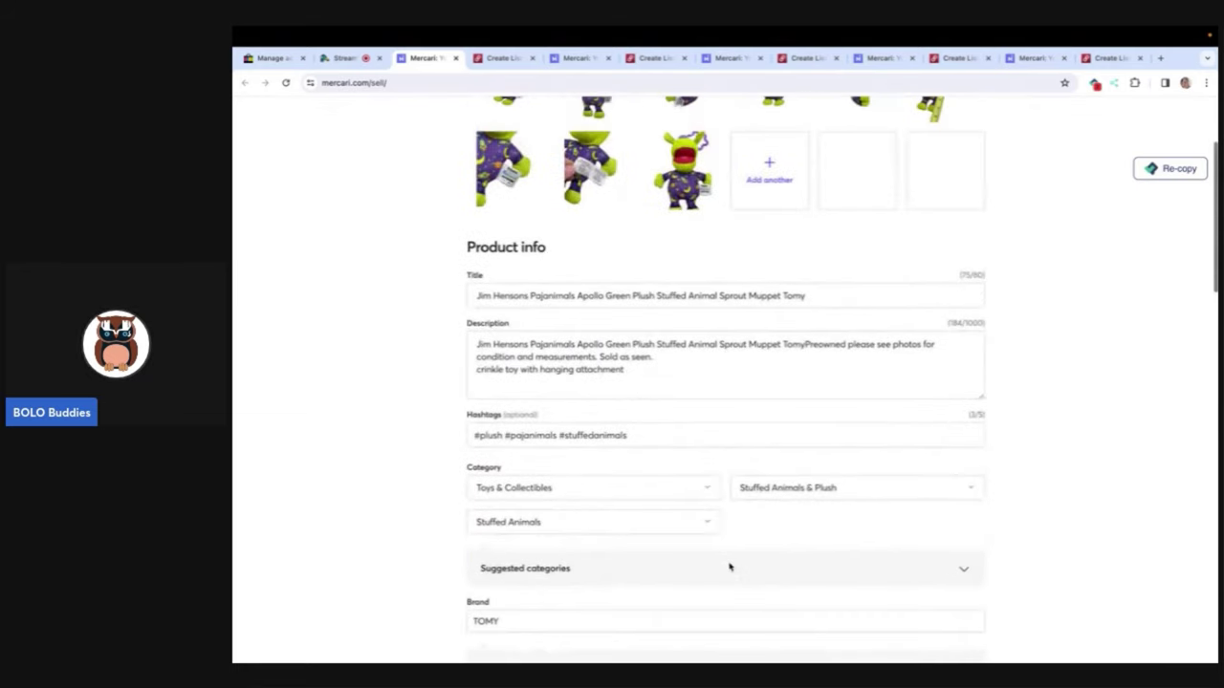
scroll(730, 567, down, 15)
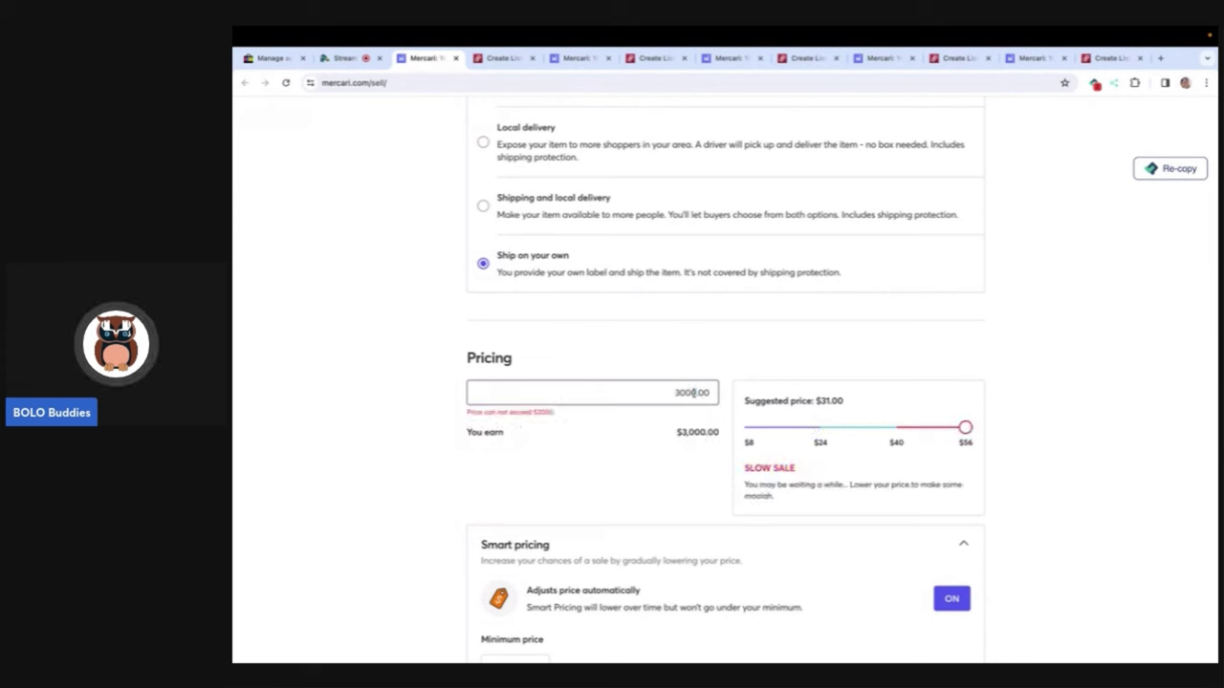
key(BackSpace)
key(BackSpace)
click(732, 350)
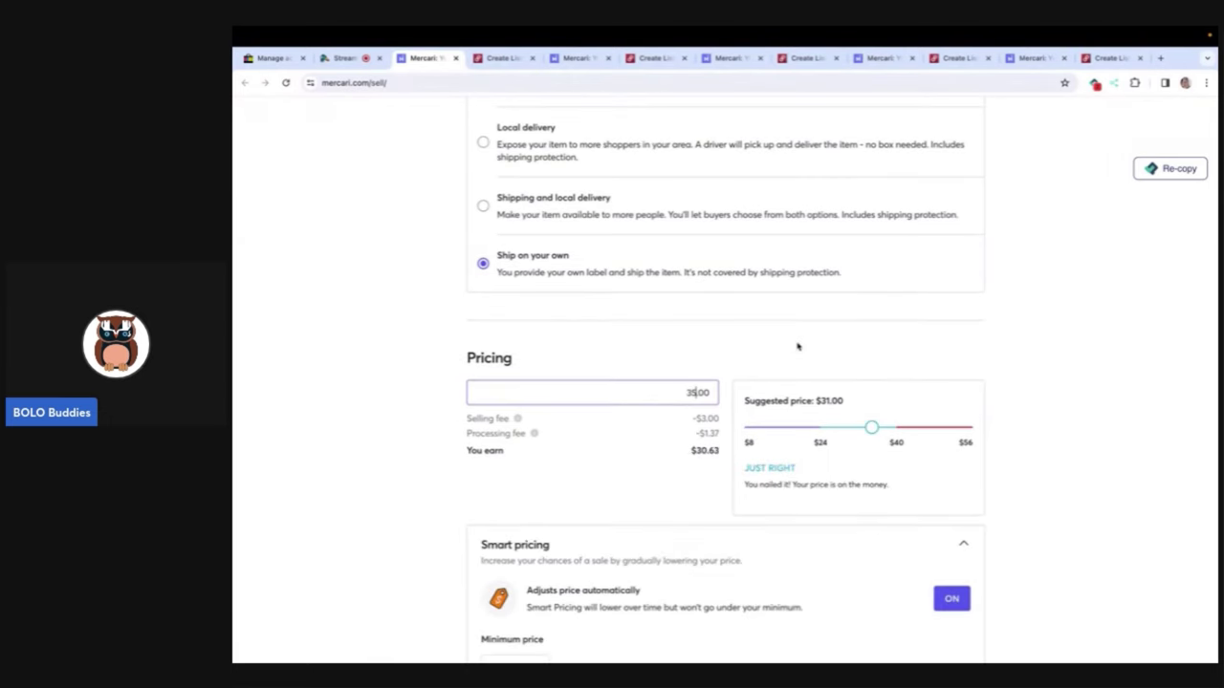
Step: Turn off Smart Pricing for the Pajanimals Apollo plush, list it on Mercari and close the published listing
click(951, 599)
scroll(918, 612, down, 3)
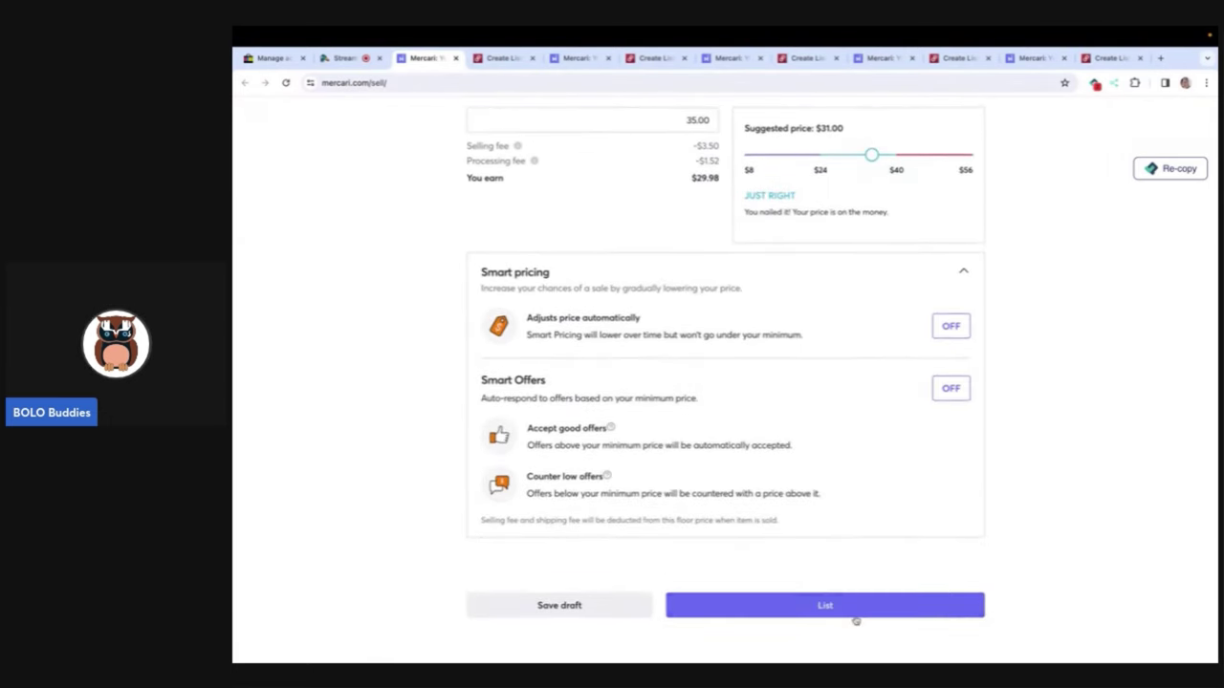
click(849, 617)
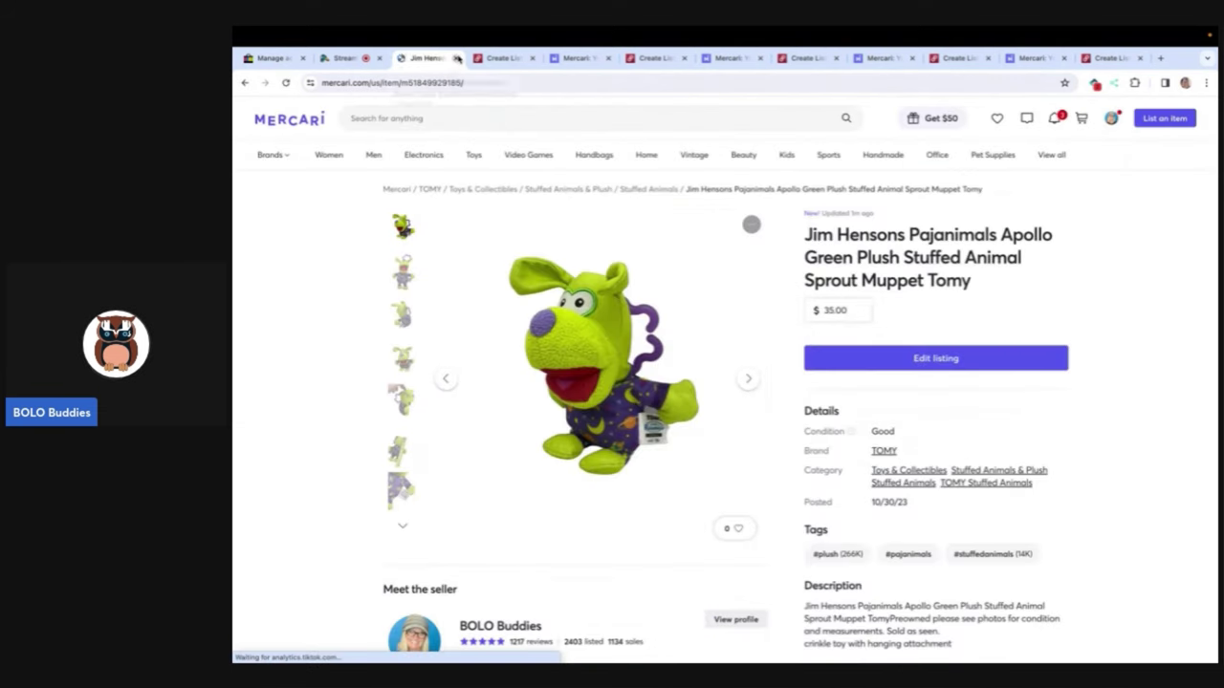
click(457, 58)
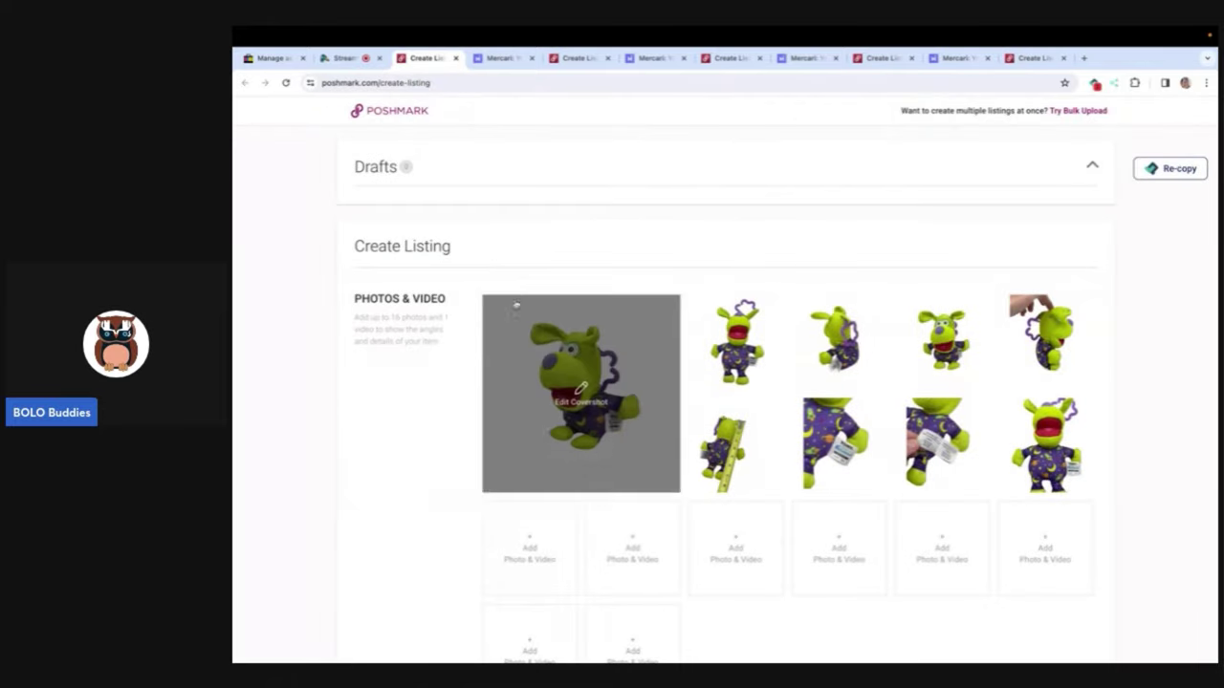
Step: In the Pajanimals Apollo Poshmark description, start a new line before "Preowned please see photos"
scroll(516, 304, down, 4)
scroll(513, 309, down, 2)
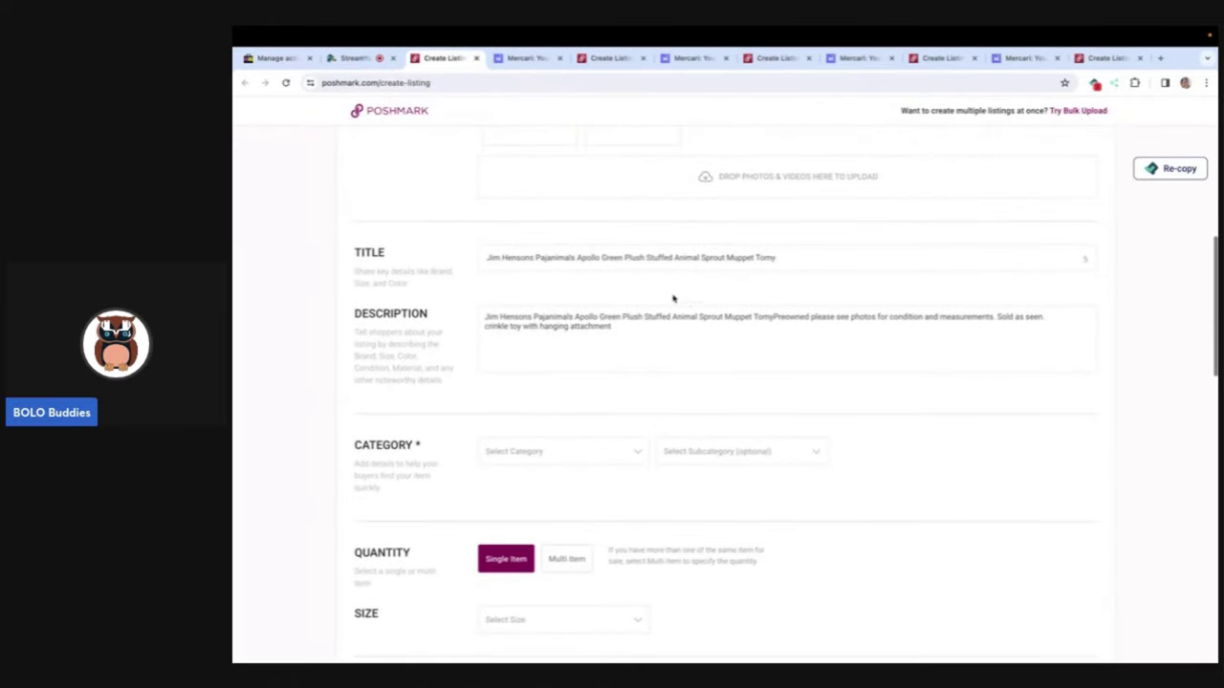
click(773, 320)
key(Return)
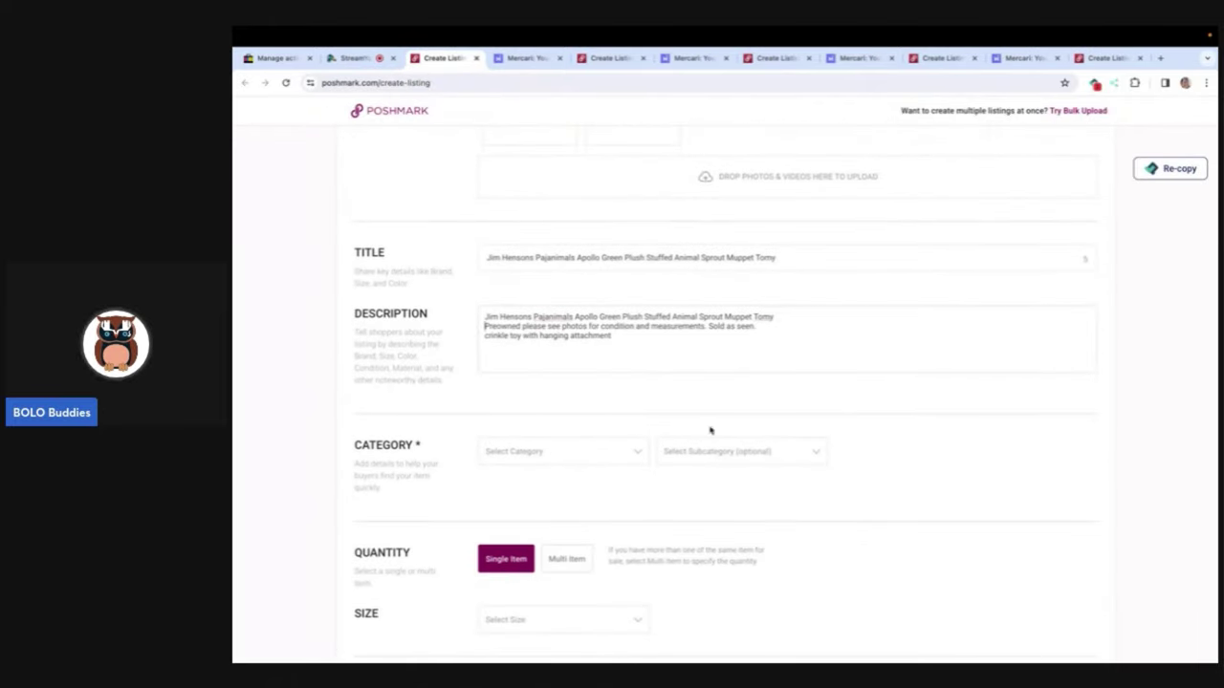
Step: Set the Pajanimals Apollo Poshmark category to Kids Toys with the Stuffed Animals subcategory
click(641, 453)
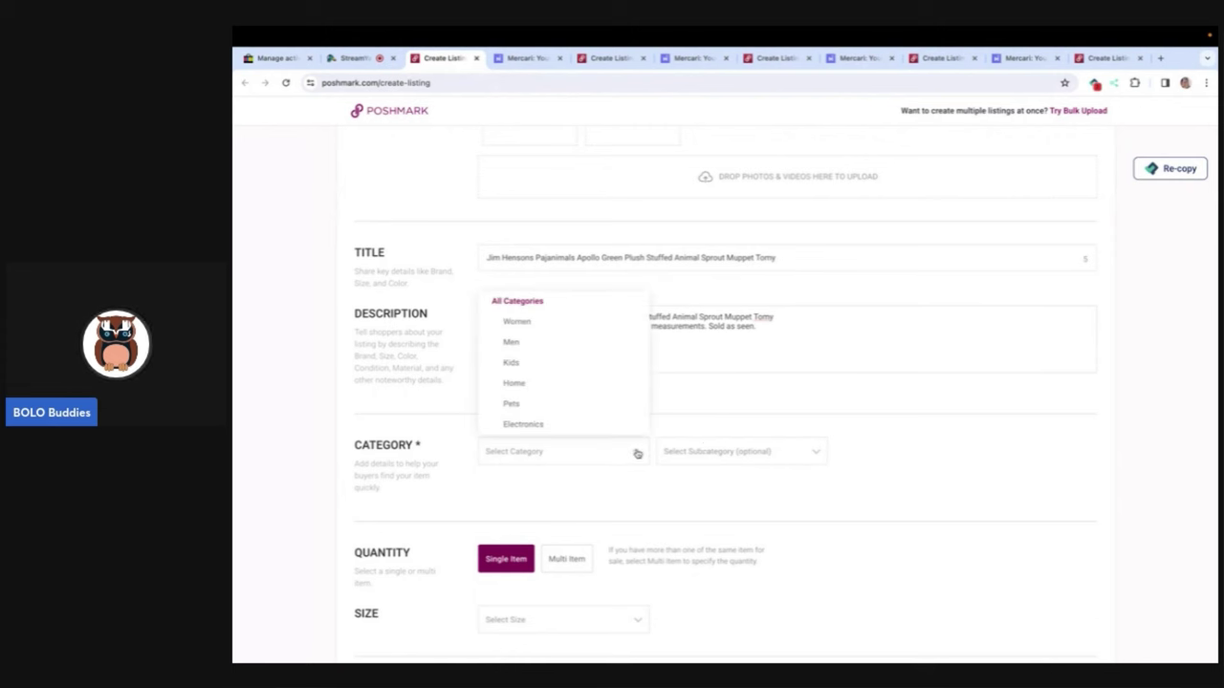
click(598, 364)
click(588, 403)
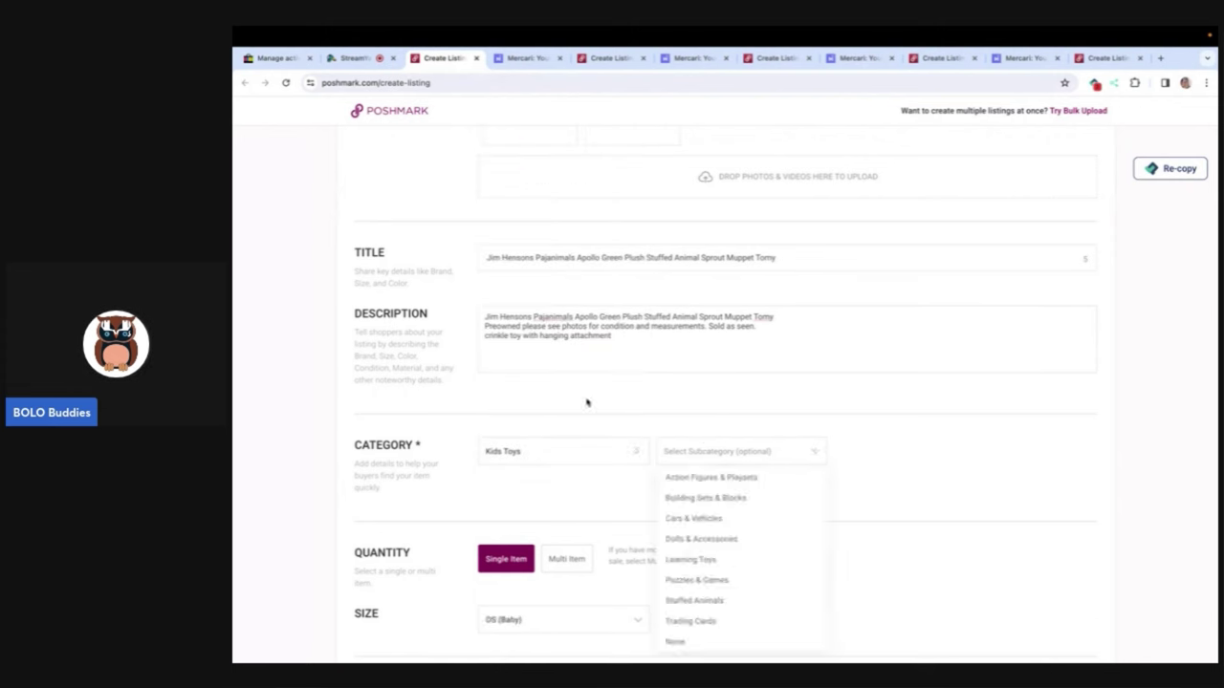
click(710, 454)
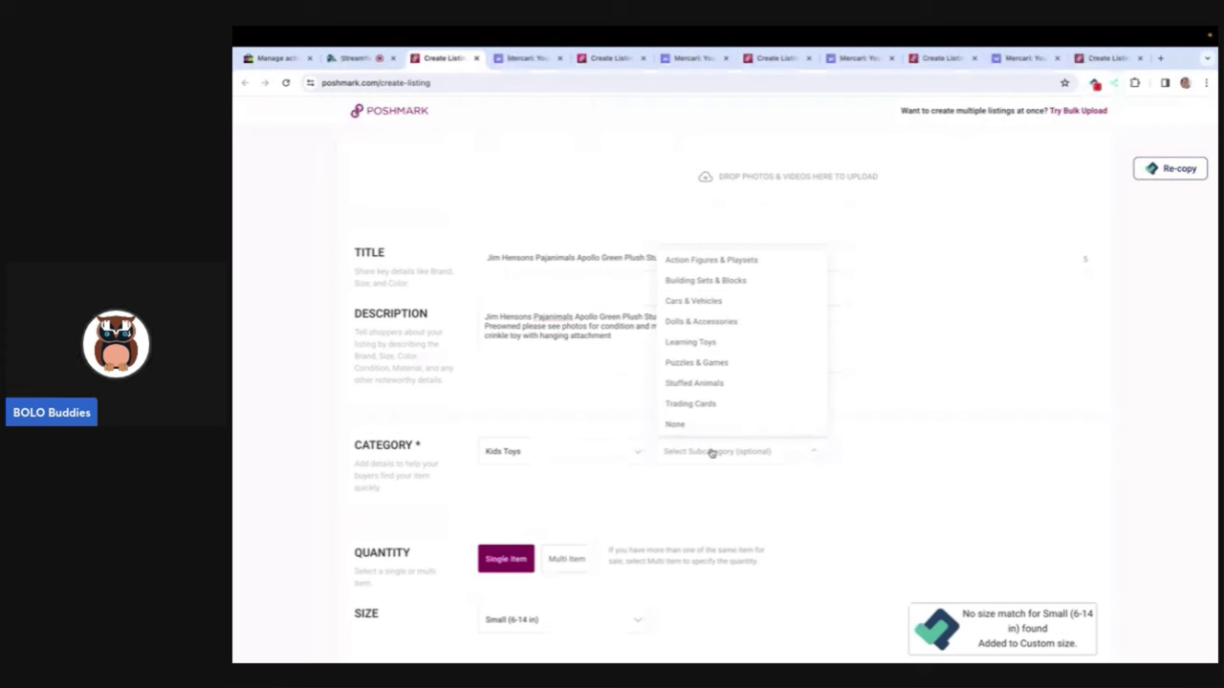
click(710, 383)
Step: Mark the Pajanimals Apollo Poshmark item as having no tags attached and set its listing price to 25
scroll(710, 383, down, 2)
scroll(579, 430, down, 2)
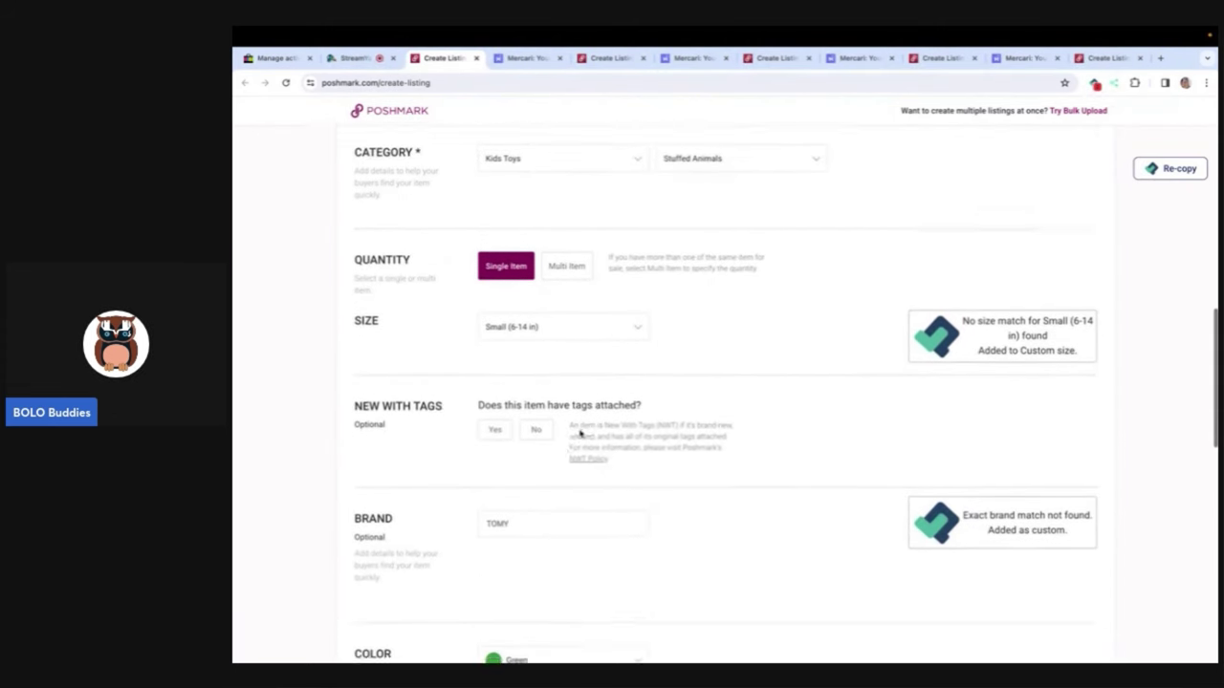
click(535, 396)
scroll(535, 400, down, 5)
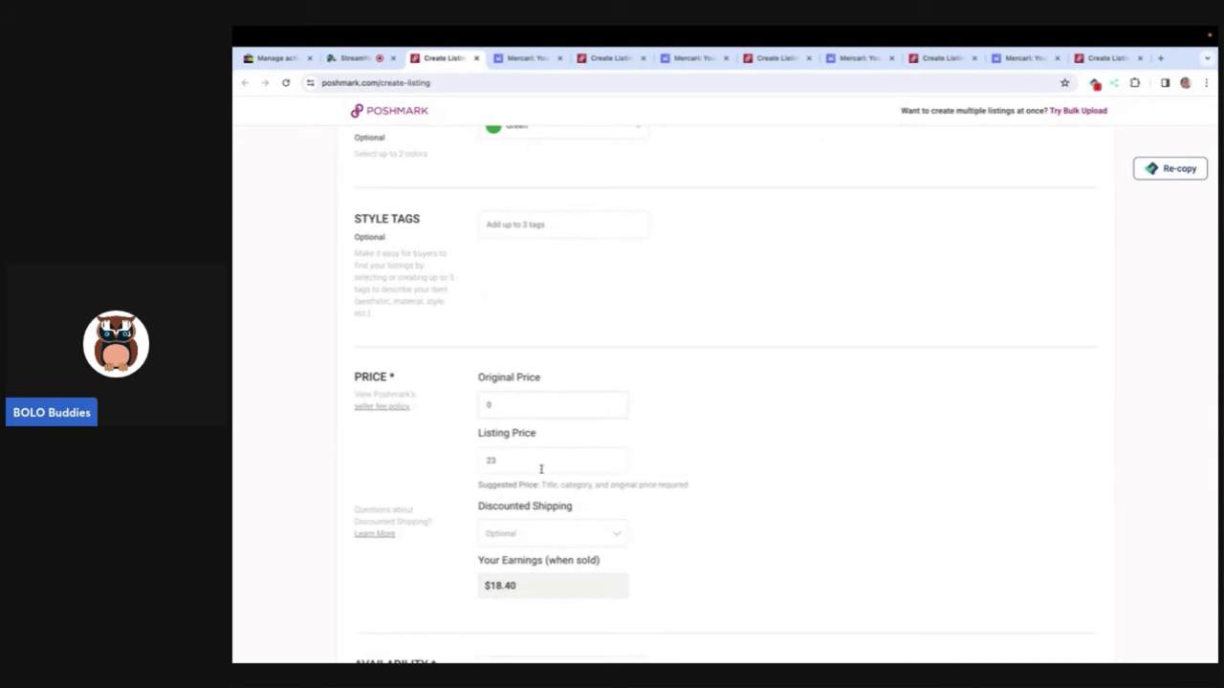
click(541, 468)
key(BackSpace)
text(5)
Step: Publish the Pajanimals Apollo listing on Poshmark and close its page
scroll(1044, 545, down, 5)
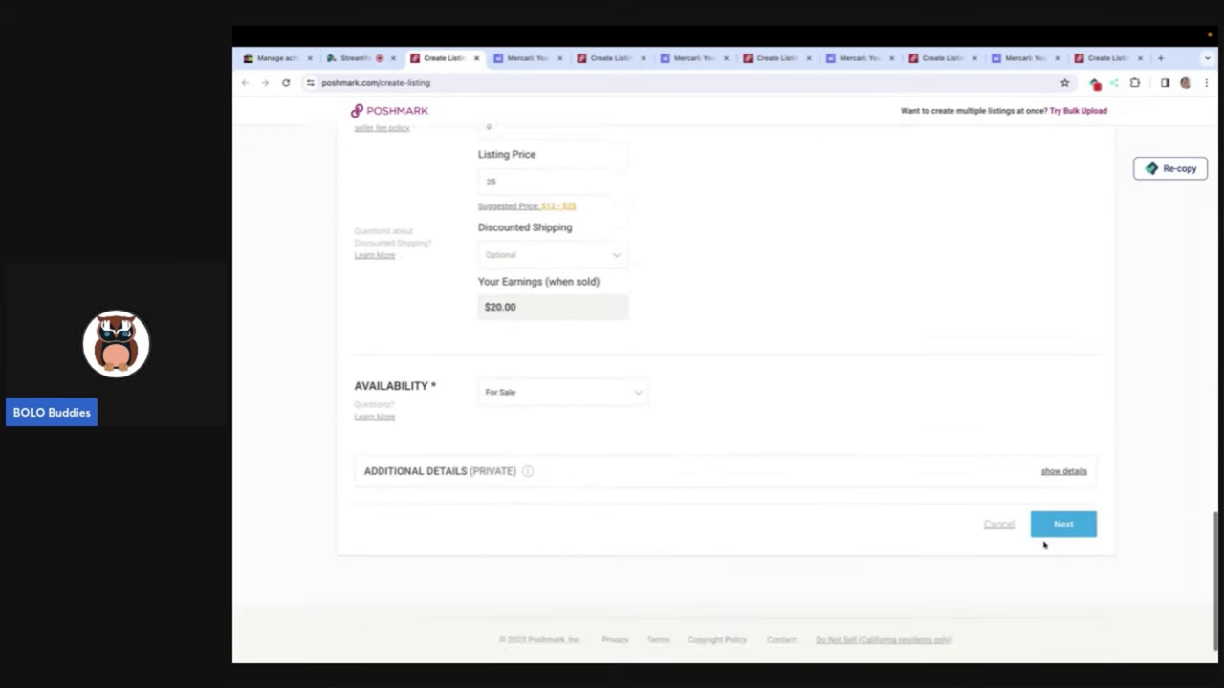
click(1059, 498)
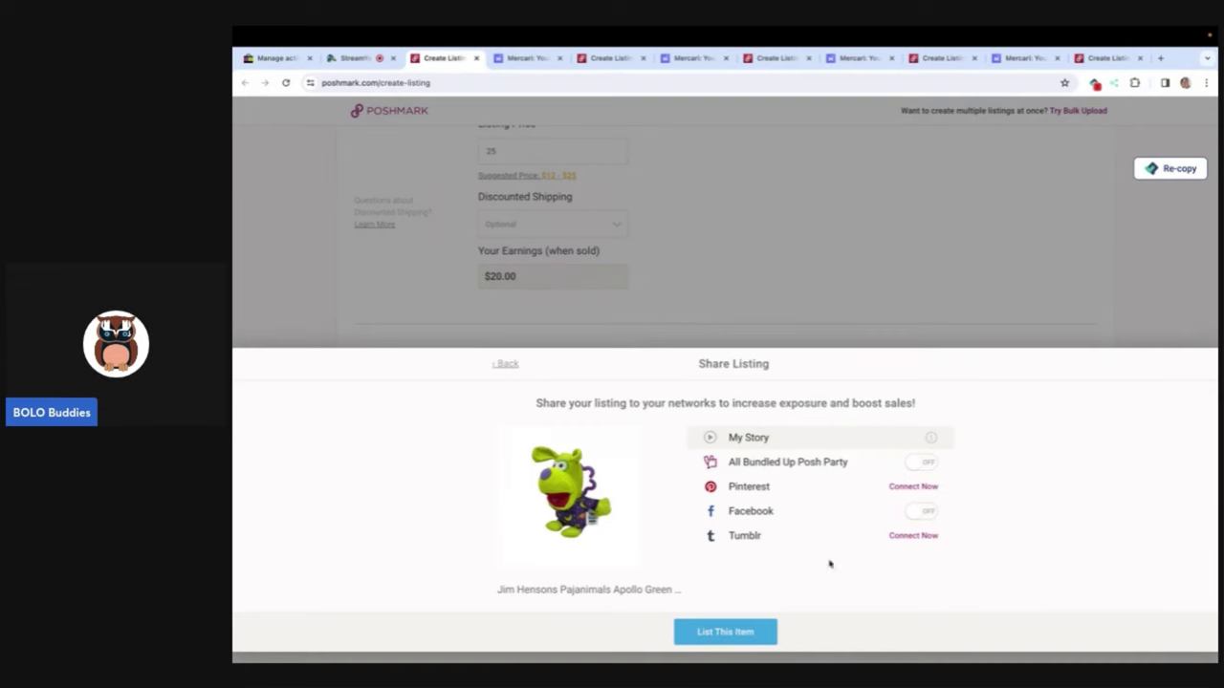
click(724, 633)
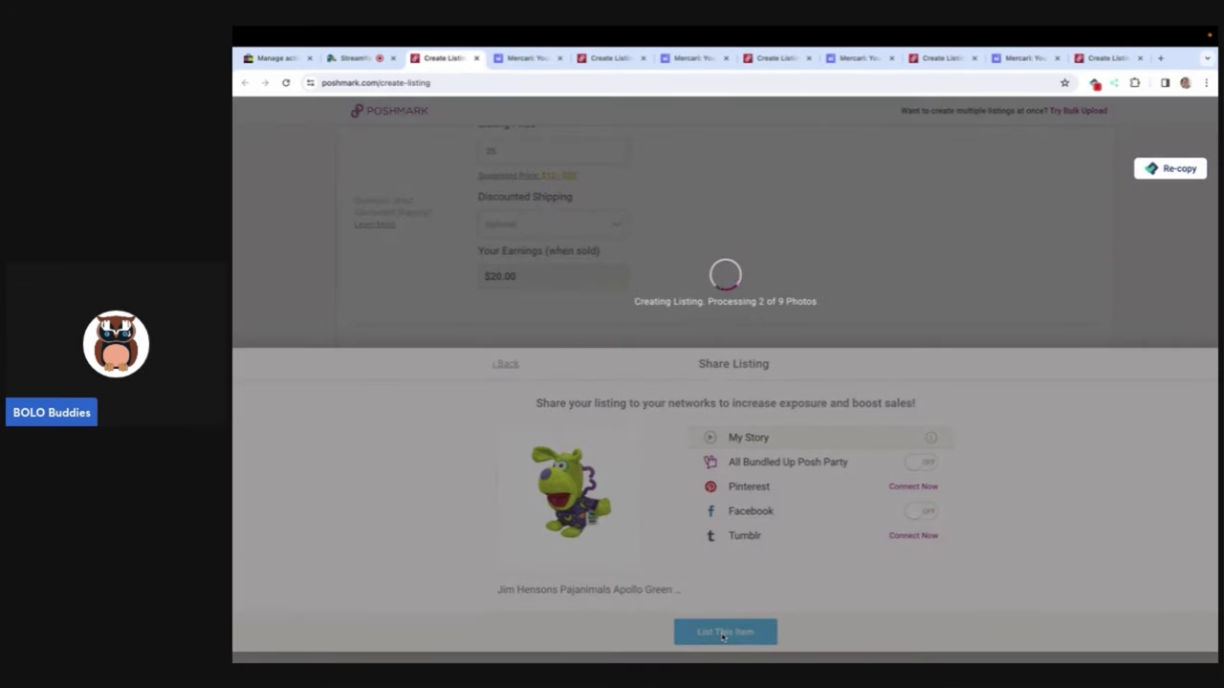
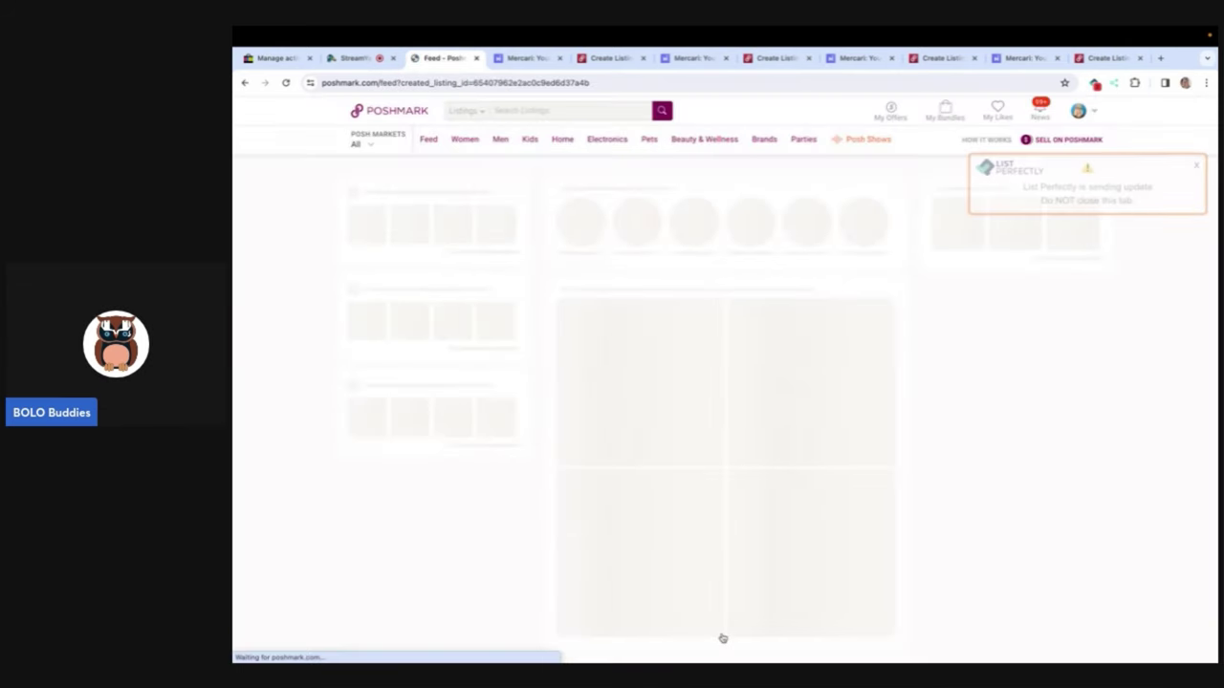
click(476, 58)
Step: Add the hashtags #meerkat, #plush and #stuffedanimal to the Born in Africa Meerkat draft on Mercari
scroll(548, 232, up, 10)
scroll(549, 232, up, 3)
scroll(570, 440, down, 1)
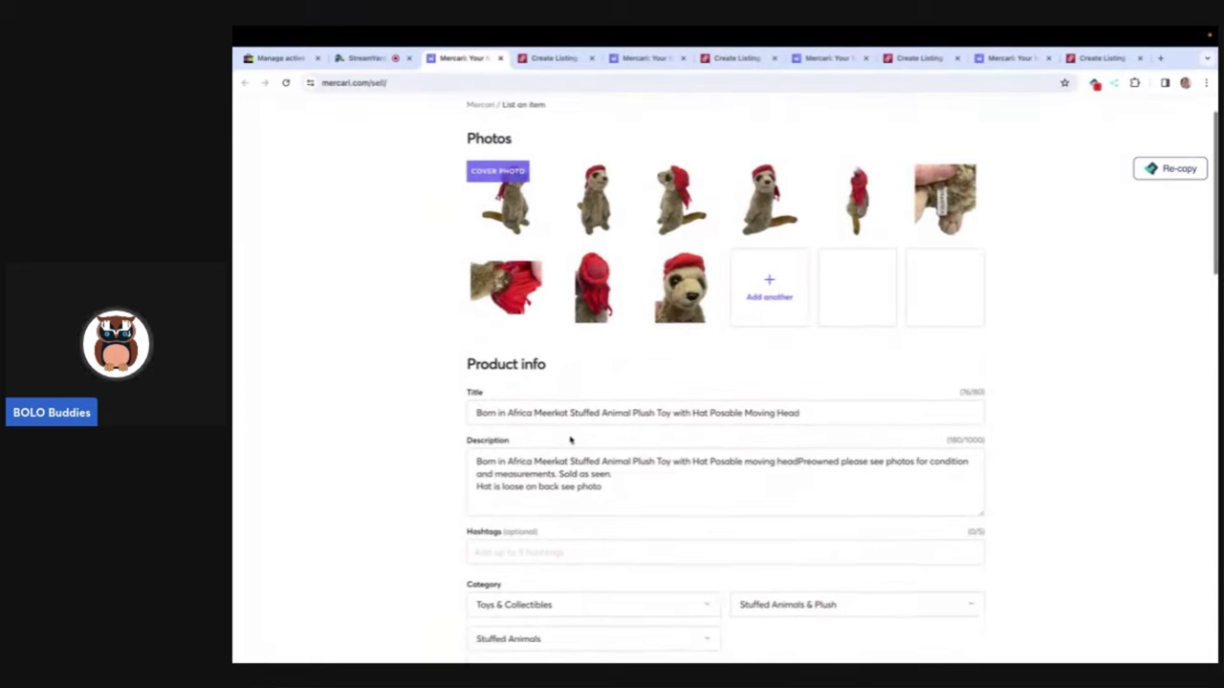
scroll(570, 440, down, 1)
click(529, 507)
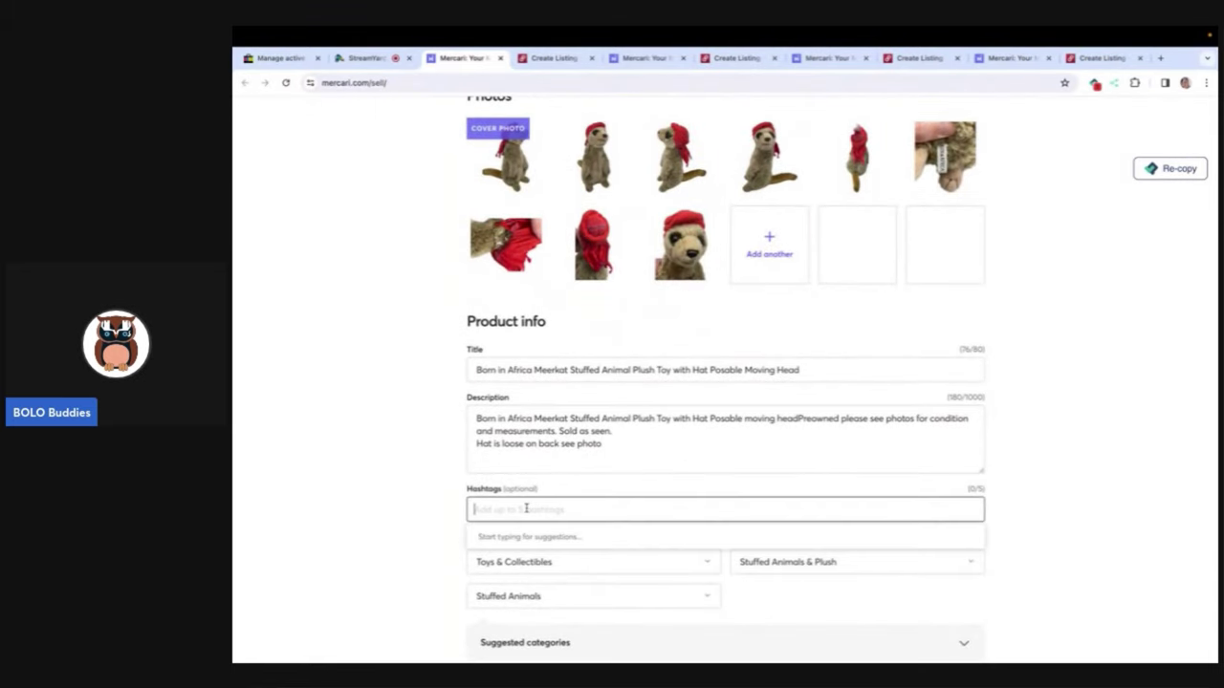
text(mer)
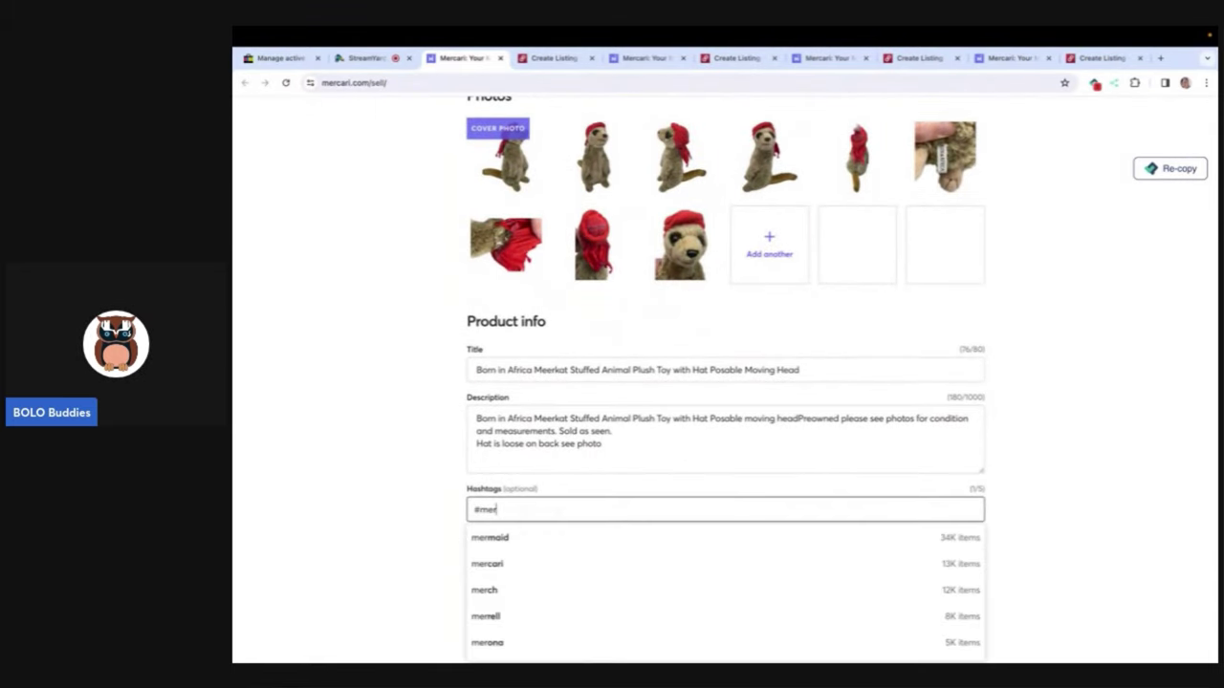
key(BackSpace)
text(erkat #)
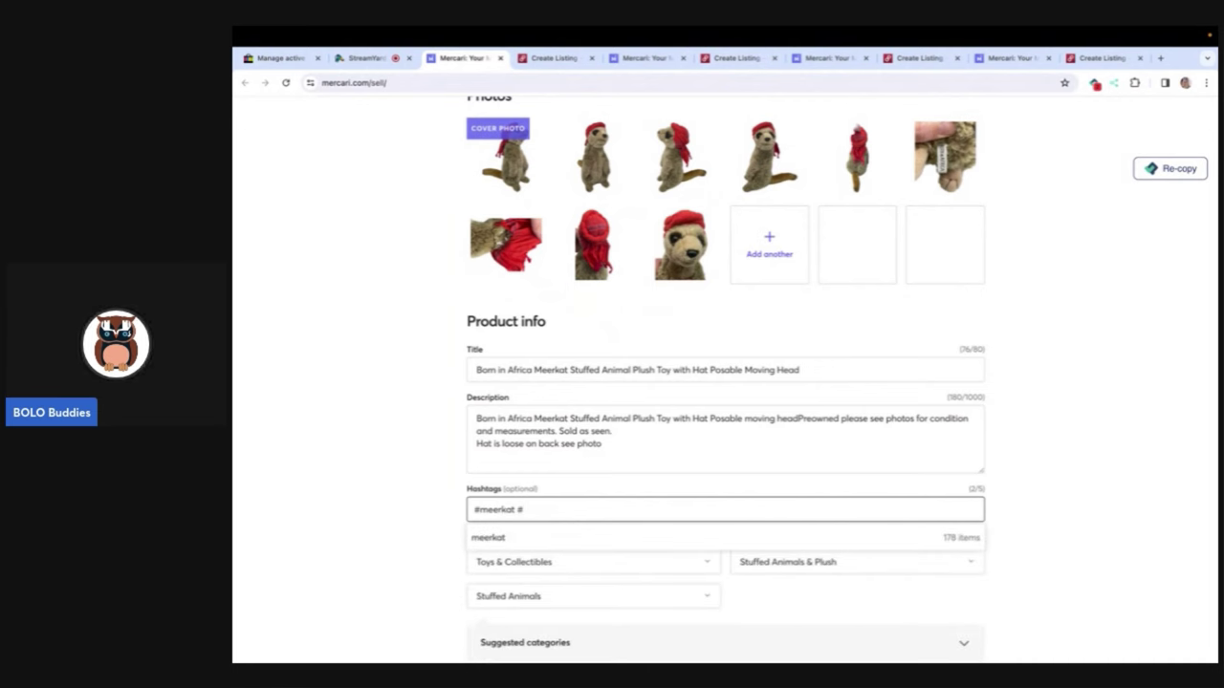
text(plush #stuffedanima)
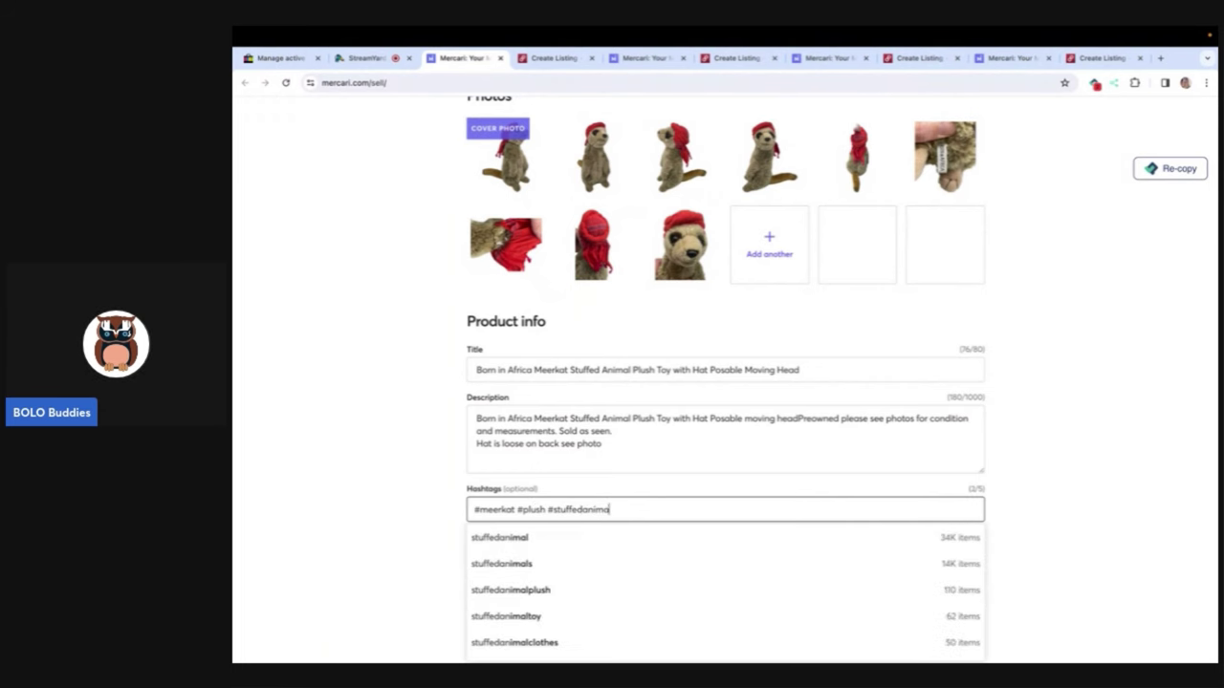
text(l)
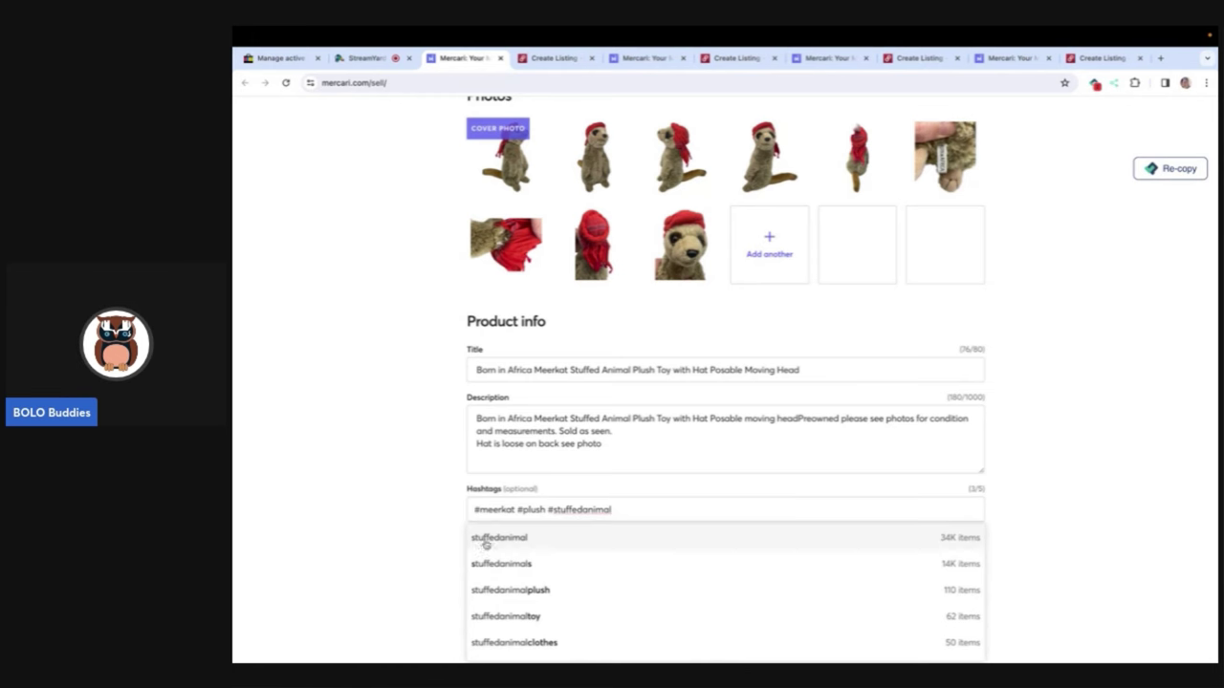
click(485, 541)
Step: Set the condition of the Born in Africa Meerkat Mercari draft to Good
scroll(395, 532, down, 2)
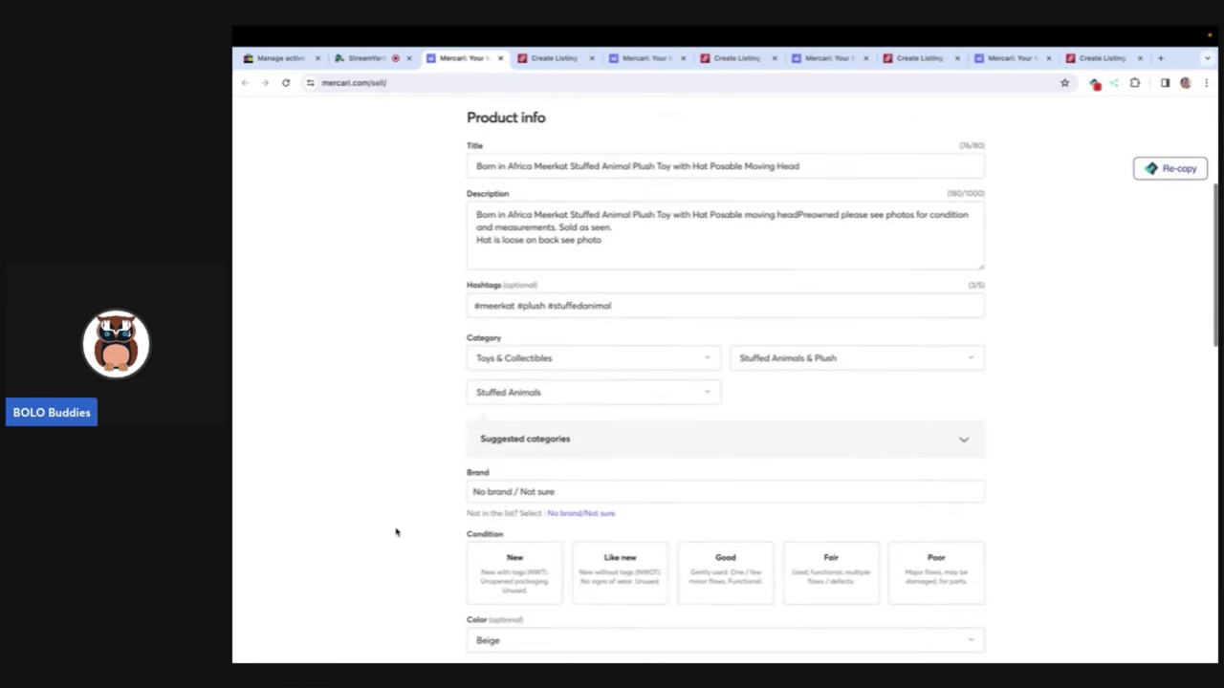
click(725, 579)
scroll(723, 579, down, 10)
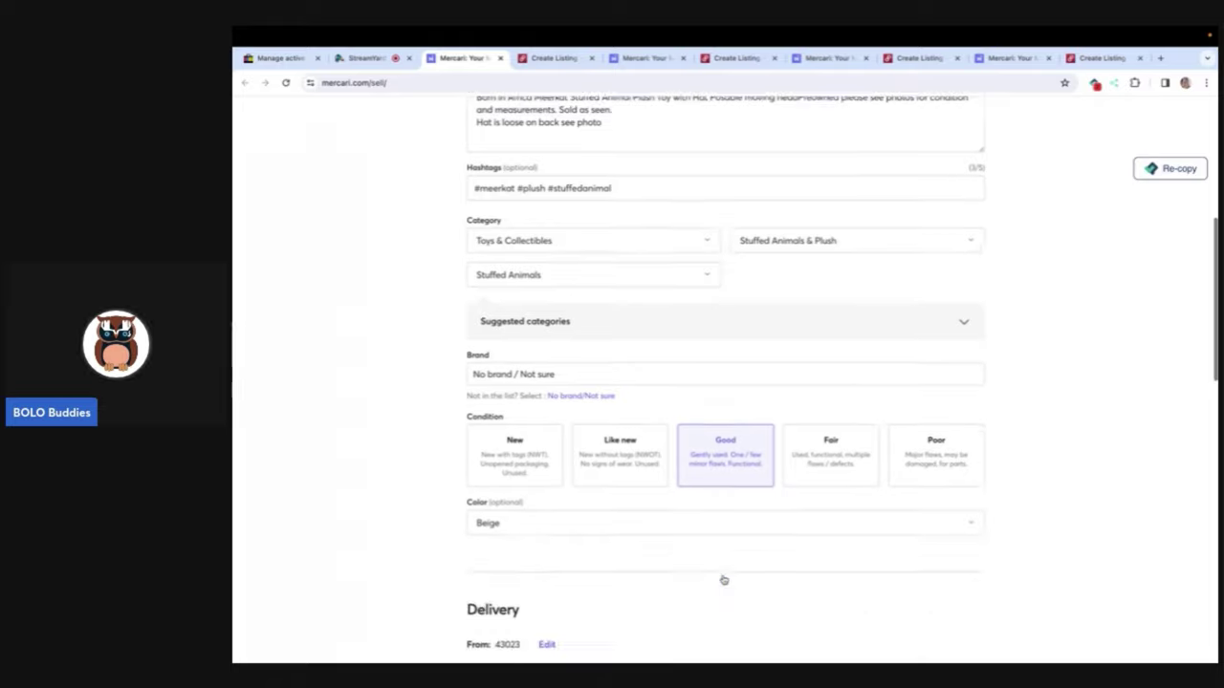
scroll(723, 579, down, 1)
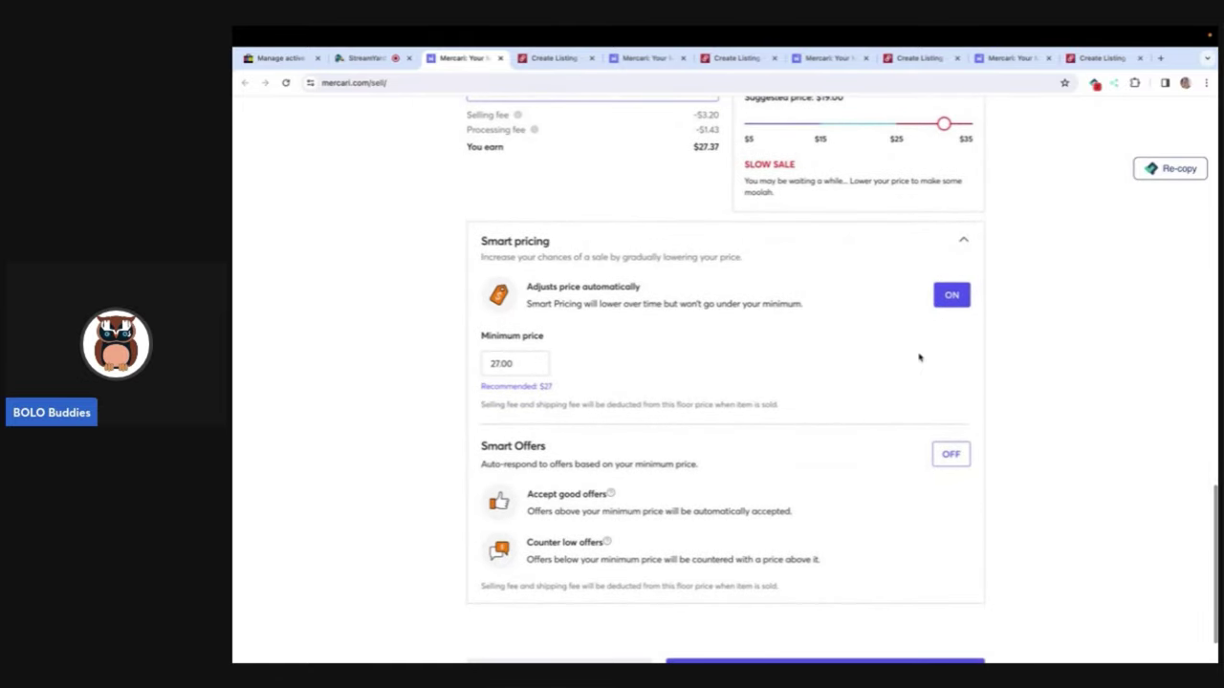
Step: Turn off automatic price adjustment for the Born in Africa Meerkat draft on Mercari and set its price to 40
click(950, 300)
scroll(951, 303, up, 2)
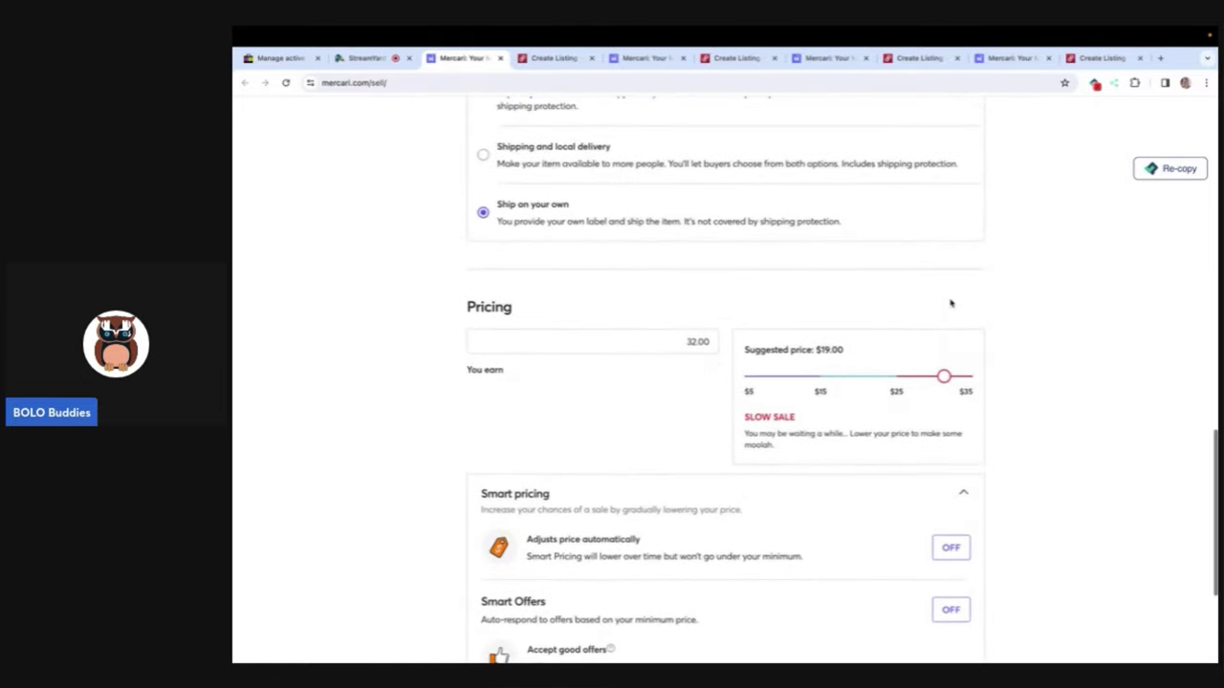
scroll(950, 303, up, 3)
scroll(951, 303, up, 1)
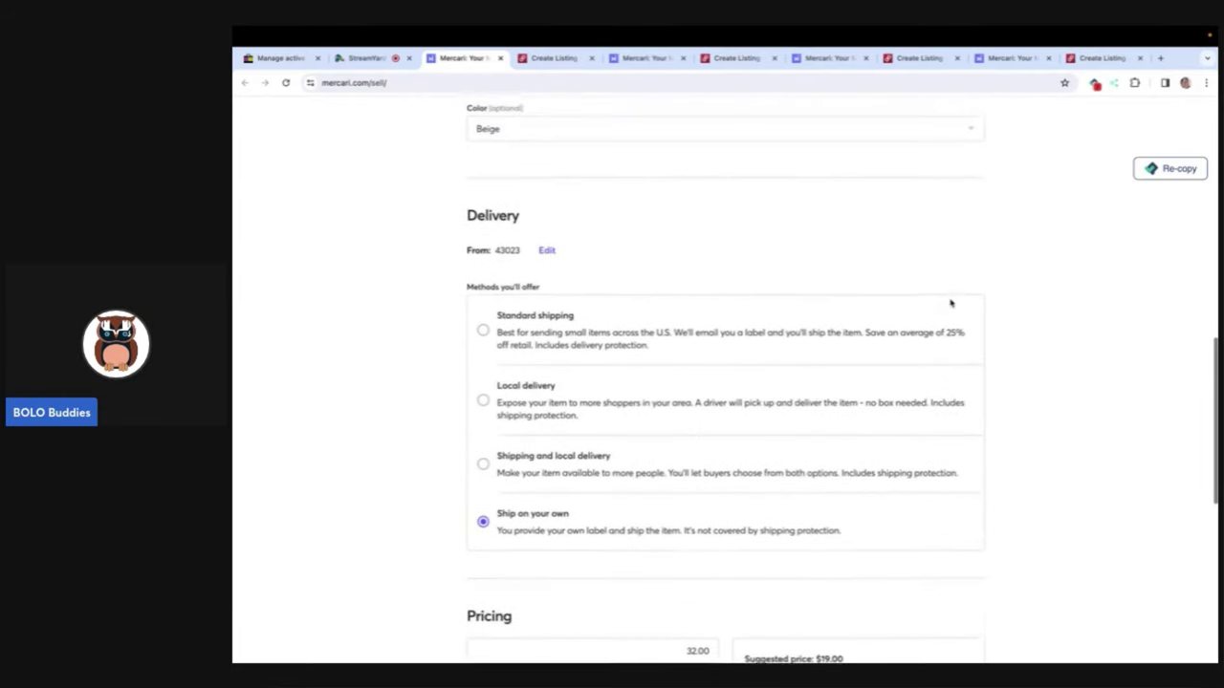
scroll(950, 303, down, 3)
click(713, 380)
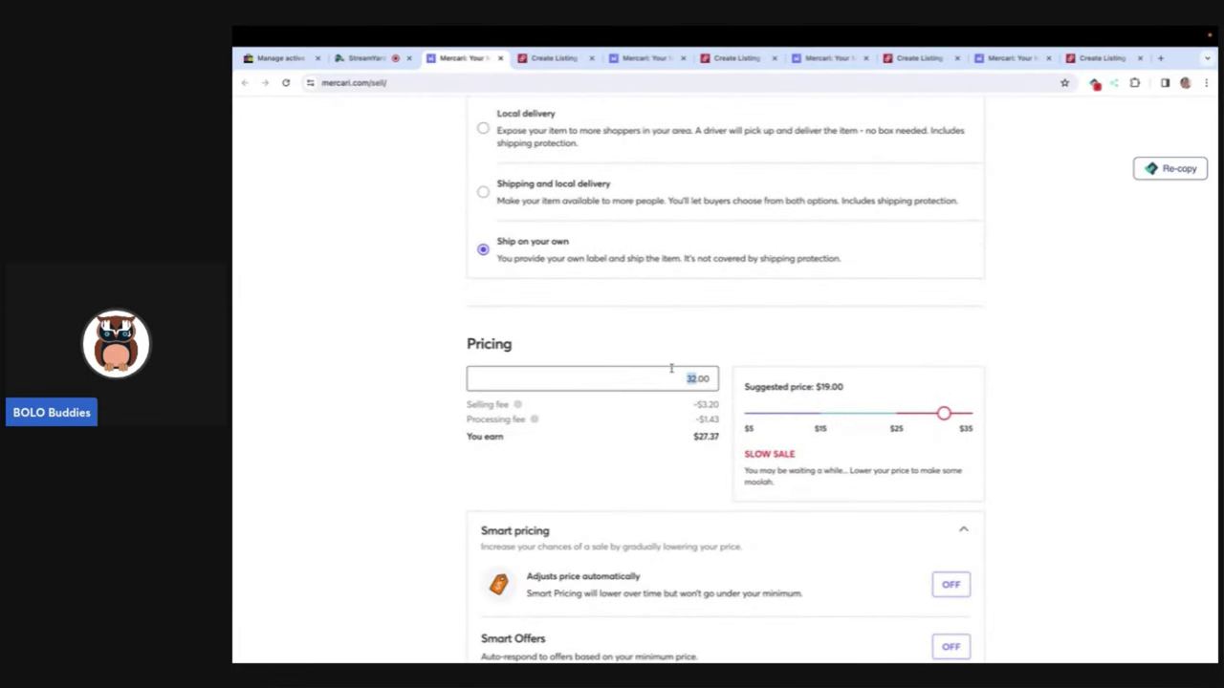
click(1028, 392)
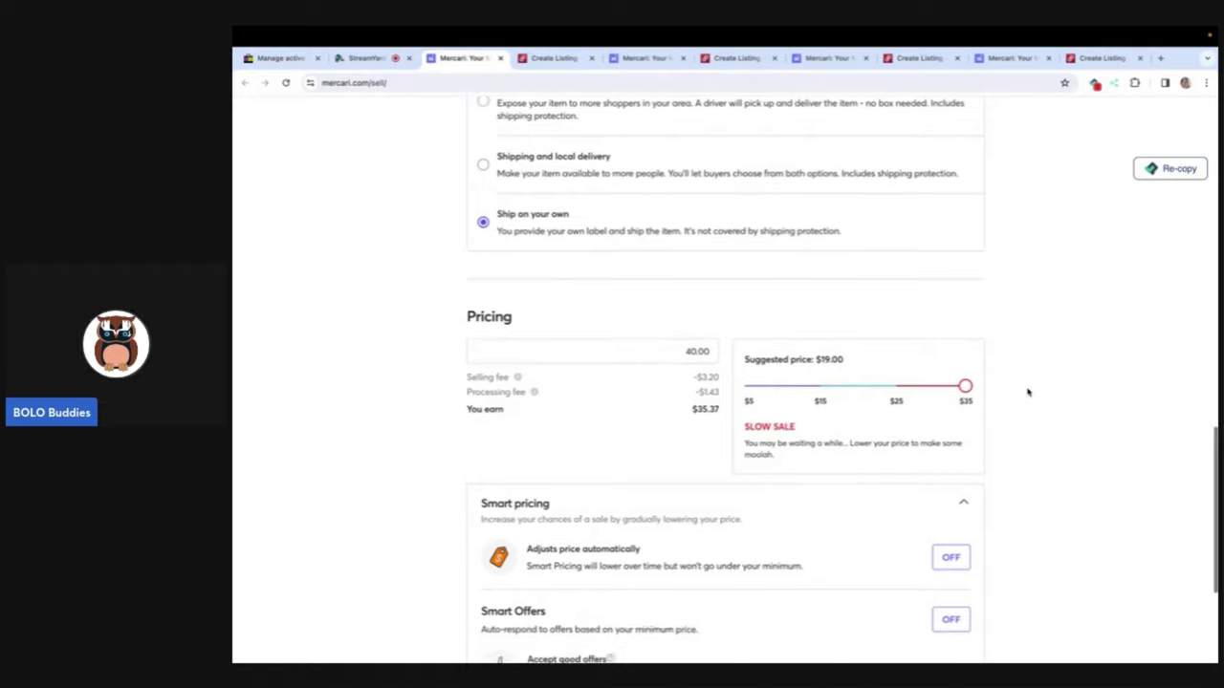
Step: Publish the Born in Africa Meerkat listing on Mercari and close its page
scroll(1028, 392, down, 5)
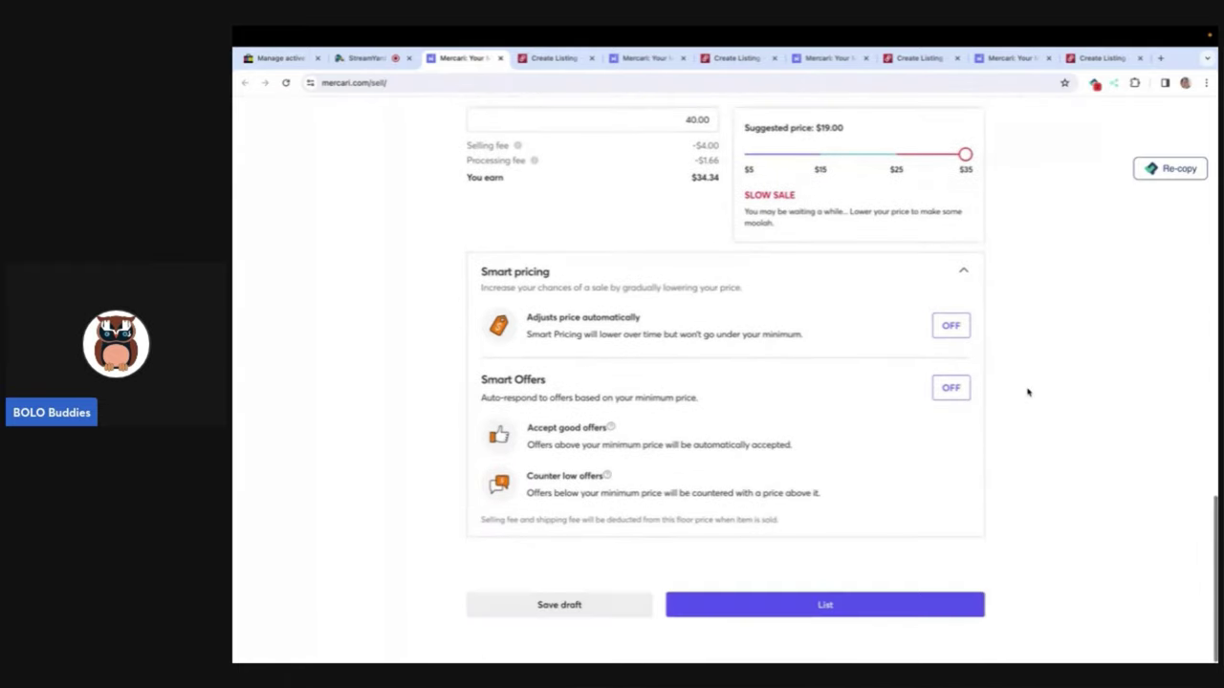
click(802, 608)
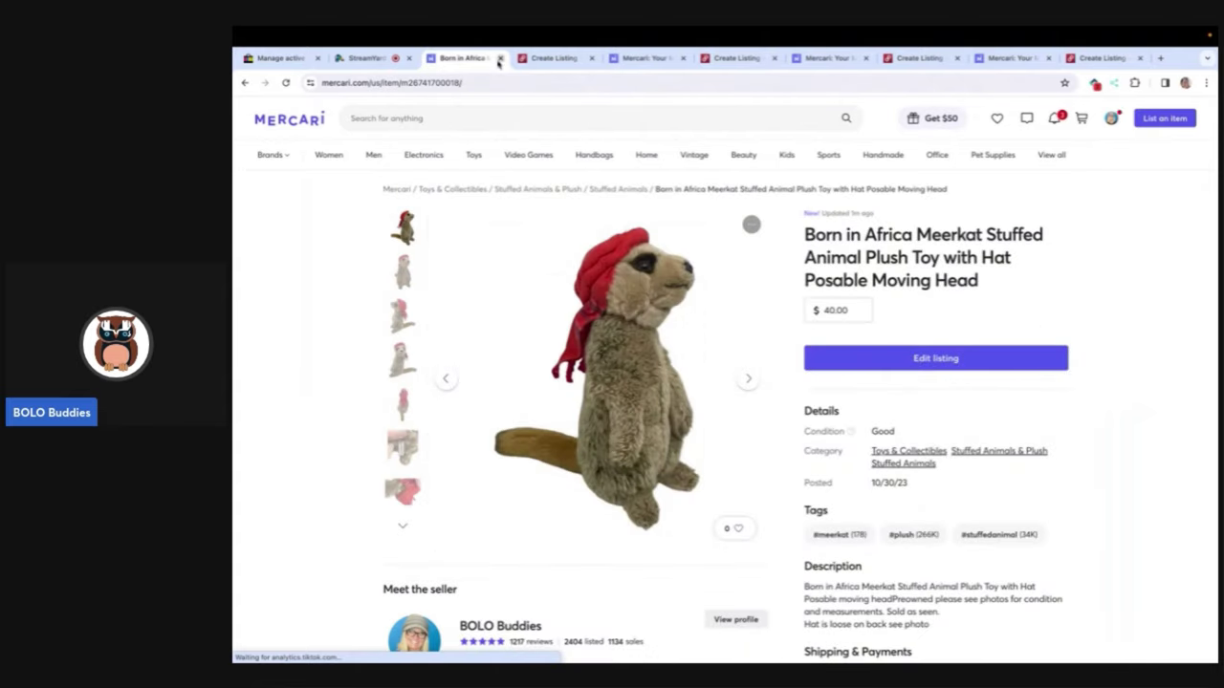
click(500, 58)
Step: Move the "Preowned" sentence onto its own line in the description of the Born in Africa Meerkat draft on Poshmark
scroll(534, 286, down, 3)
scroll(541, 329, down, 3)
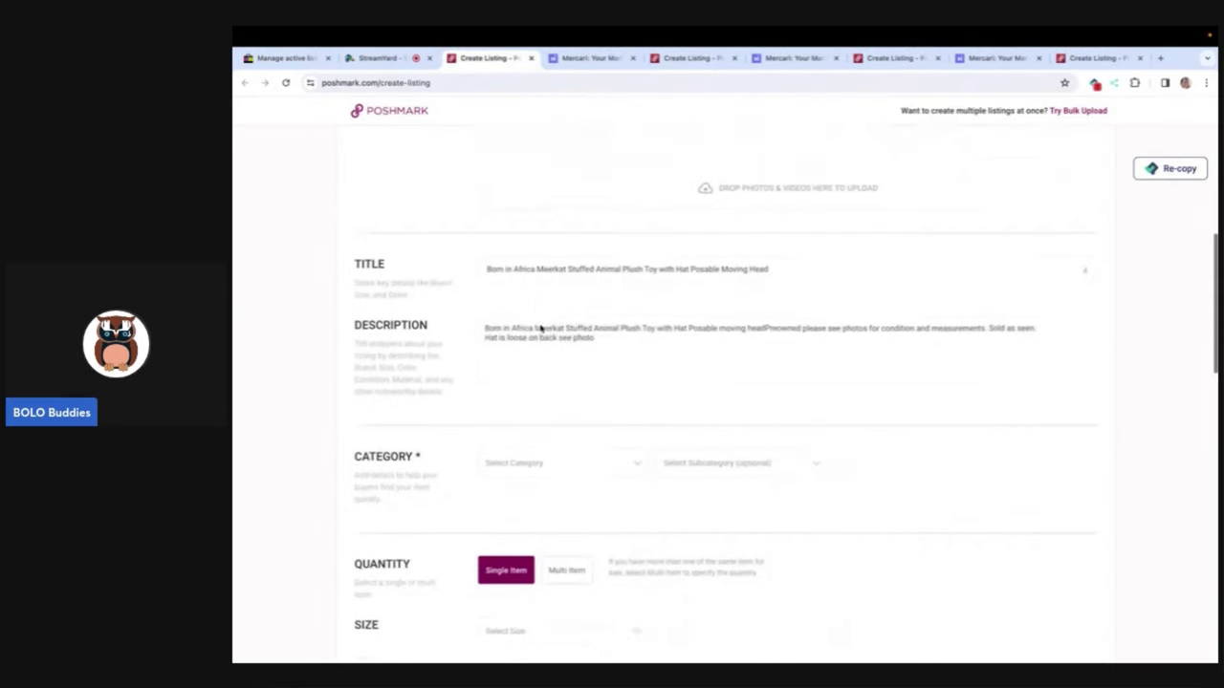
click(764, 318)
key(Return)
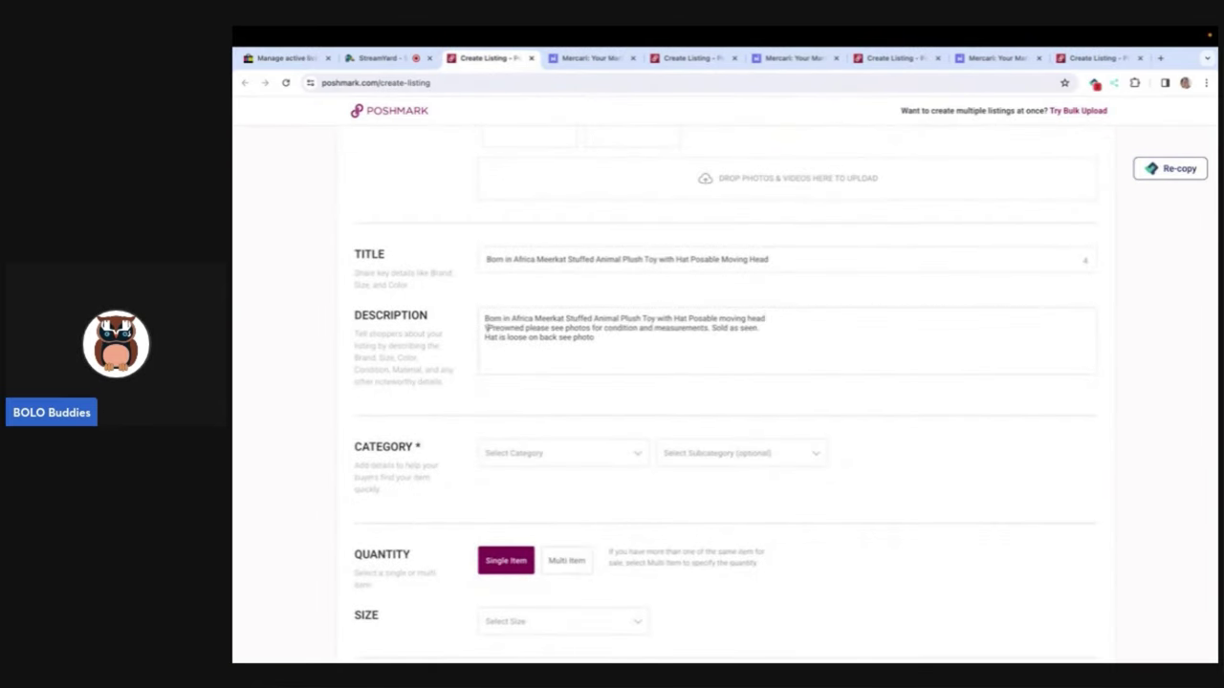
Step: Set the Poshmark category of the Born in Africa Meerkat draft to Kids Toys with the subcategory Stuffed Animals
scroll(669, 382, down, 2)
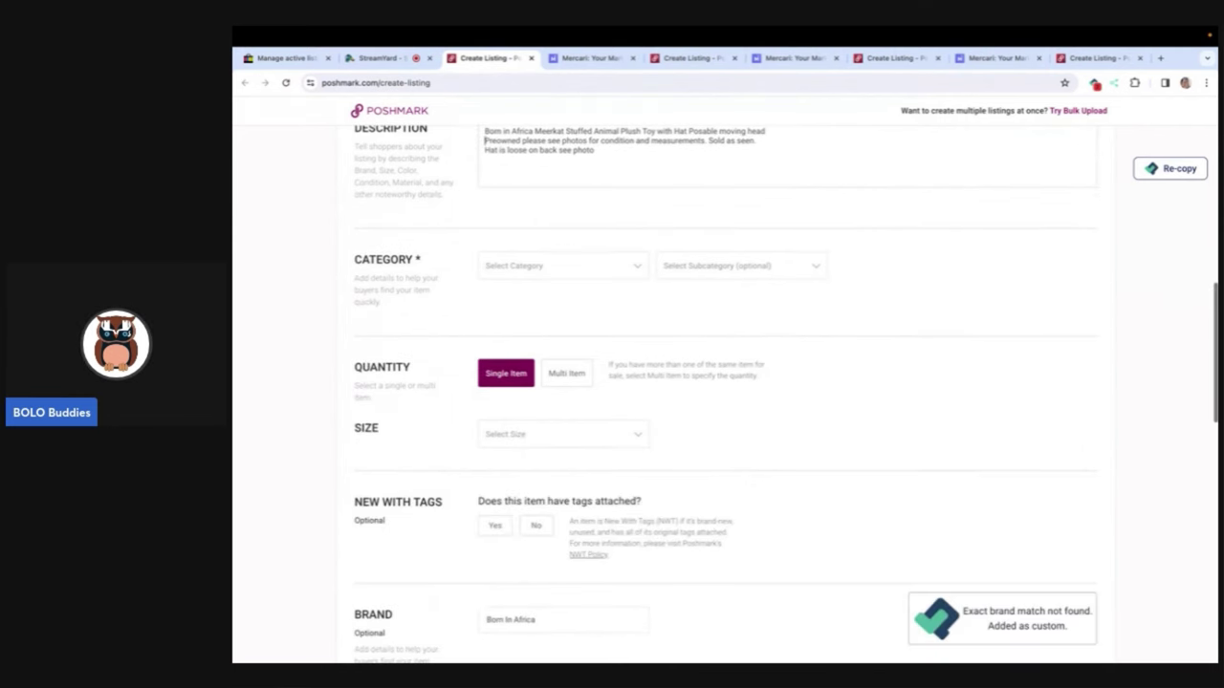
click(615, 274)
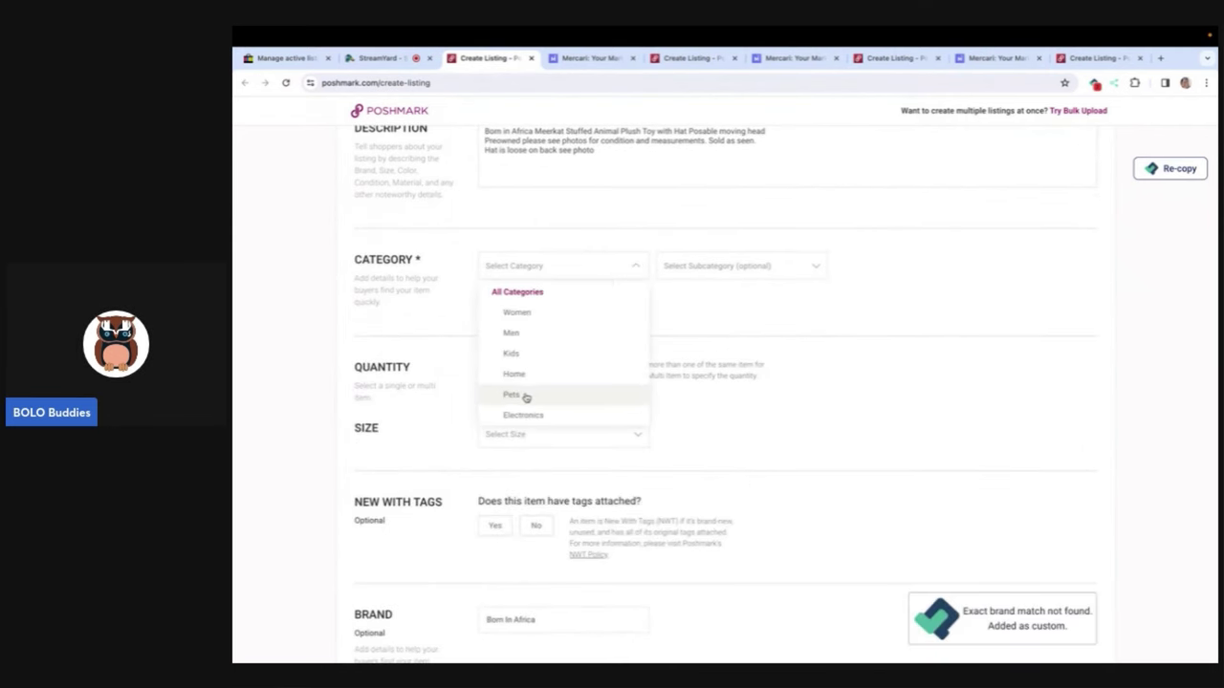
click(513, 353)
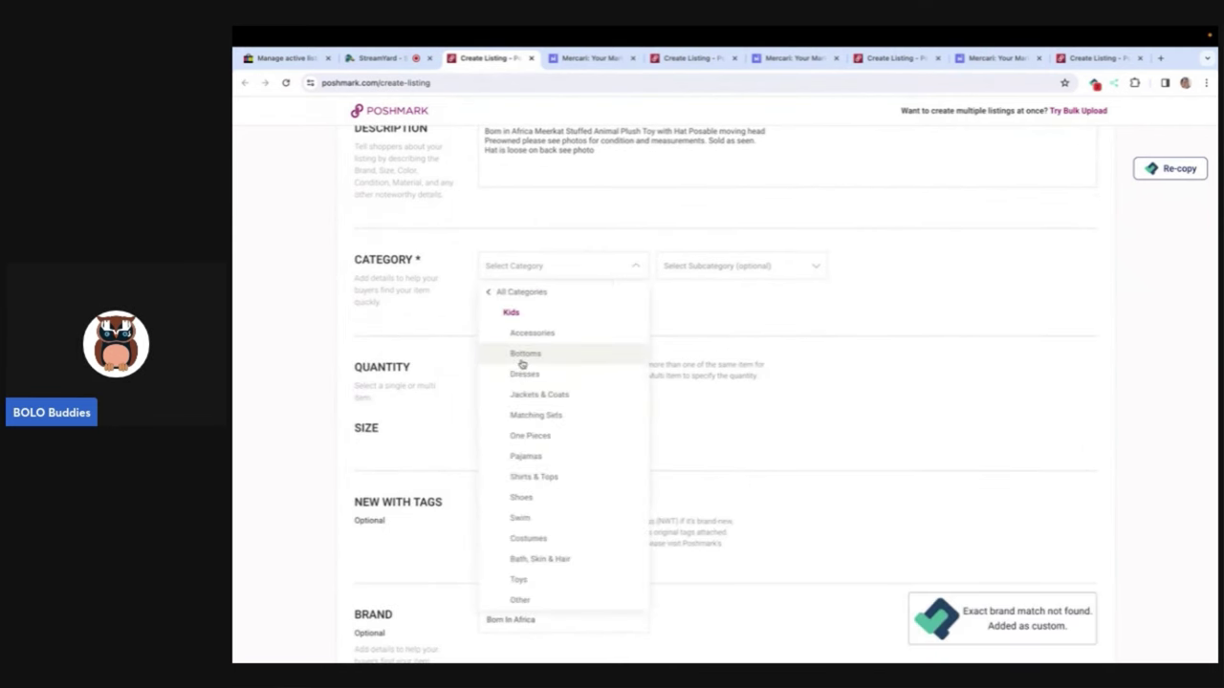
click(549, 580)
click(693, 277)
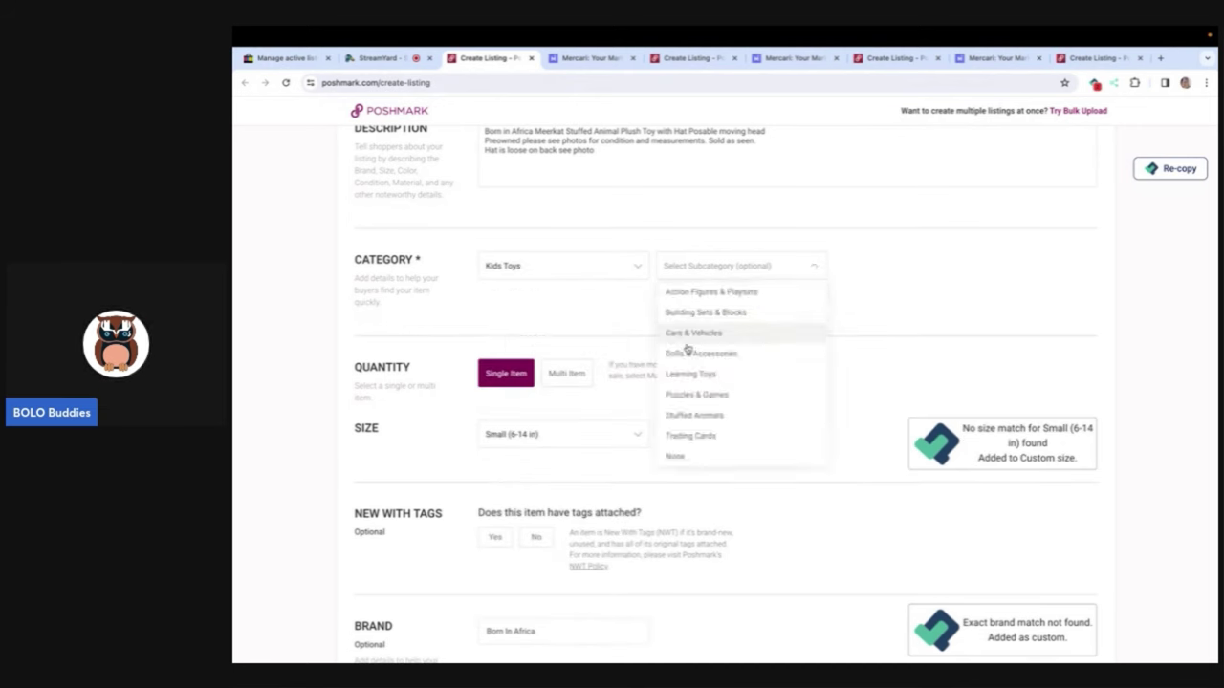
click(692, 419)
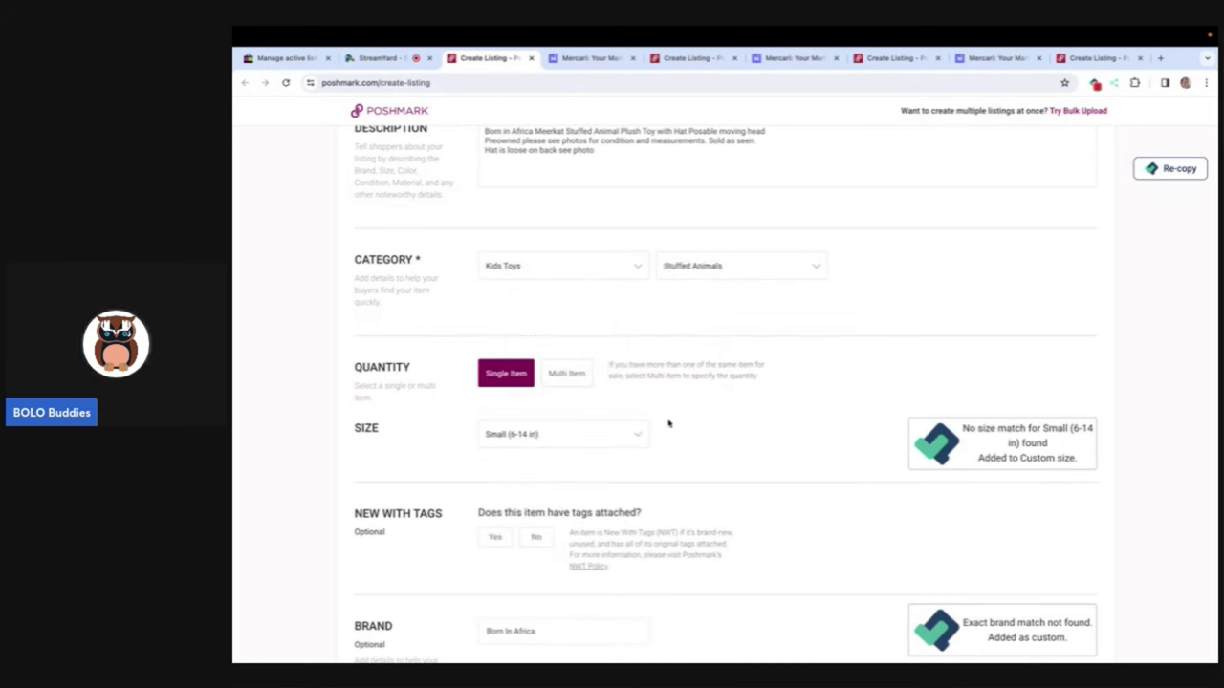
Step: Mark the Born in Africa Meerkat Poshmark item as having no tags attached and set its listing price to 40
click(532, 545)
scroll(532, 550, down, 5)
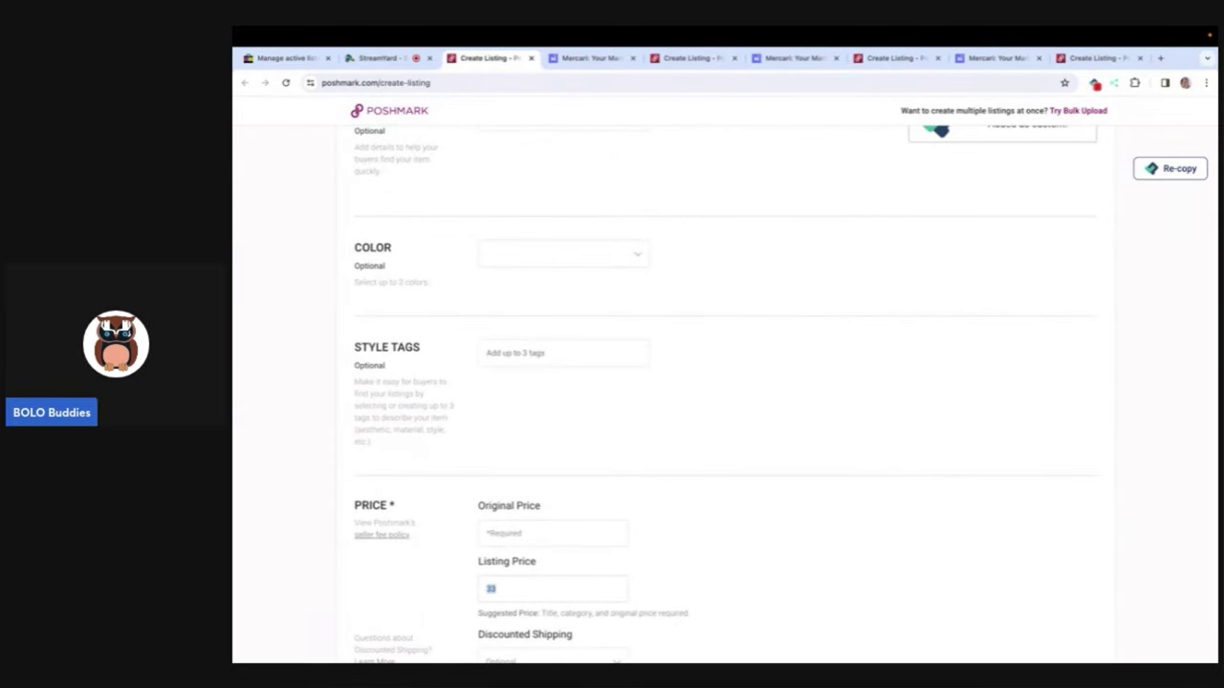
text(40)
click(524, 536)
Step: Publish the Born in Africa Meerkat listing on Poshmark with Facebook sharing turned on, and close its page
scroll(711, 502, down, 5)
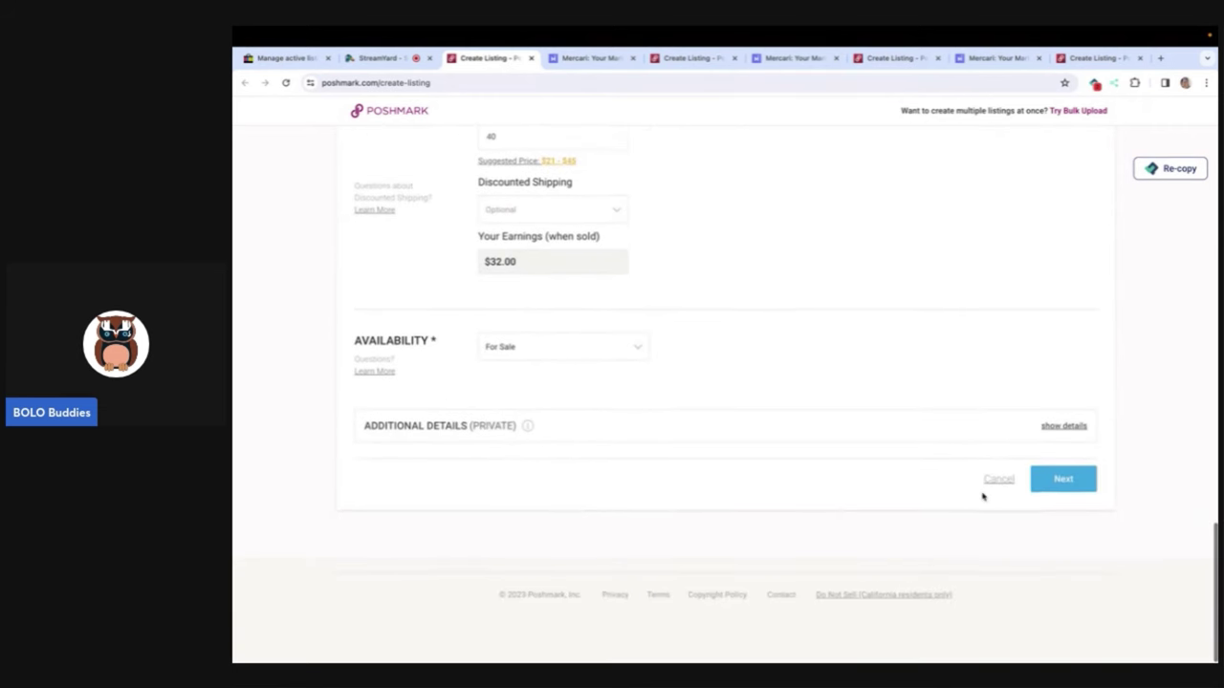
click(1052, 481)
click(907, 511)
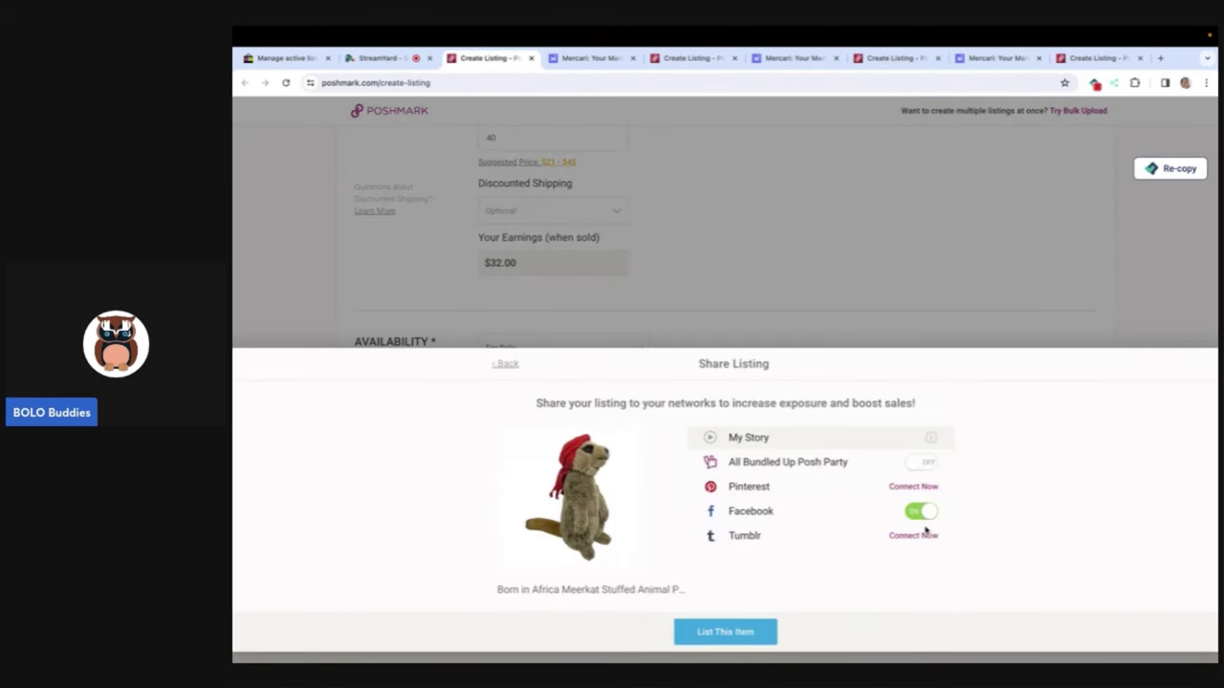
click(713, 639)
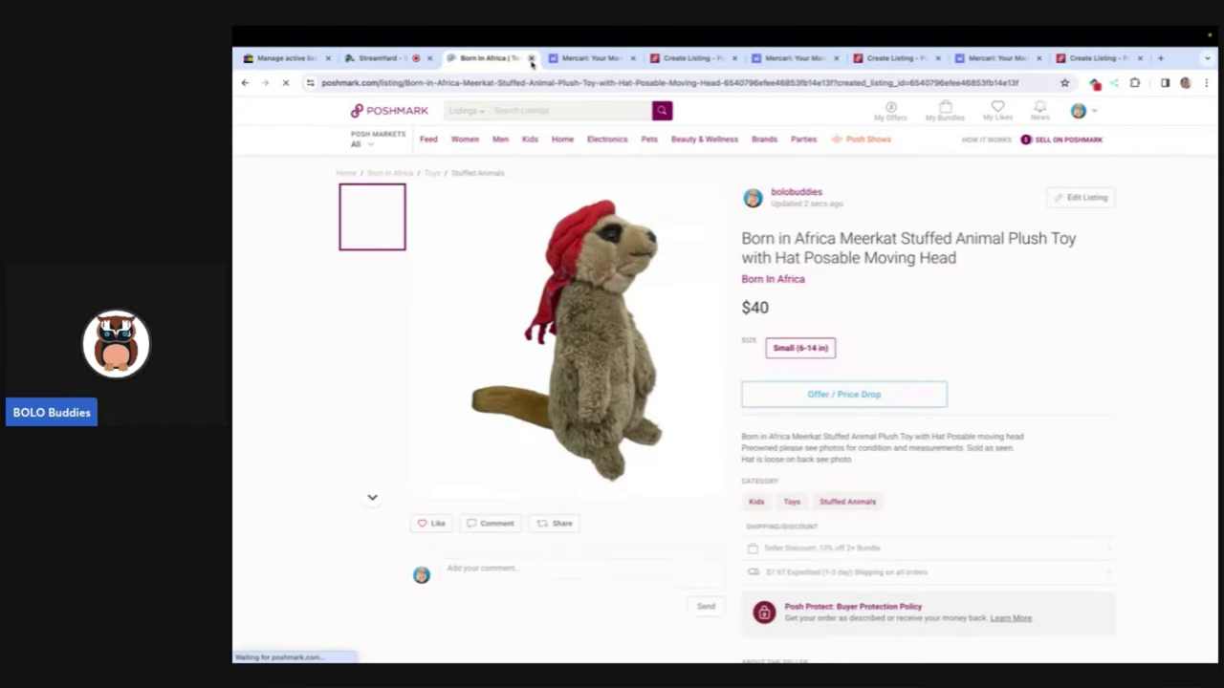
click(531, 58)
Step: Move the "Preowned" sentence onto its own line in the description of the Folkmanis Velociraptor draft on Mercari
scroll(550, 335, up, 10)
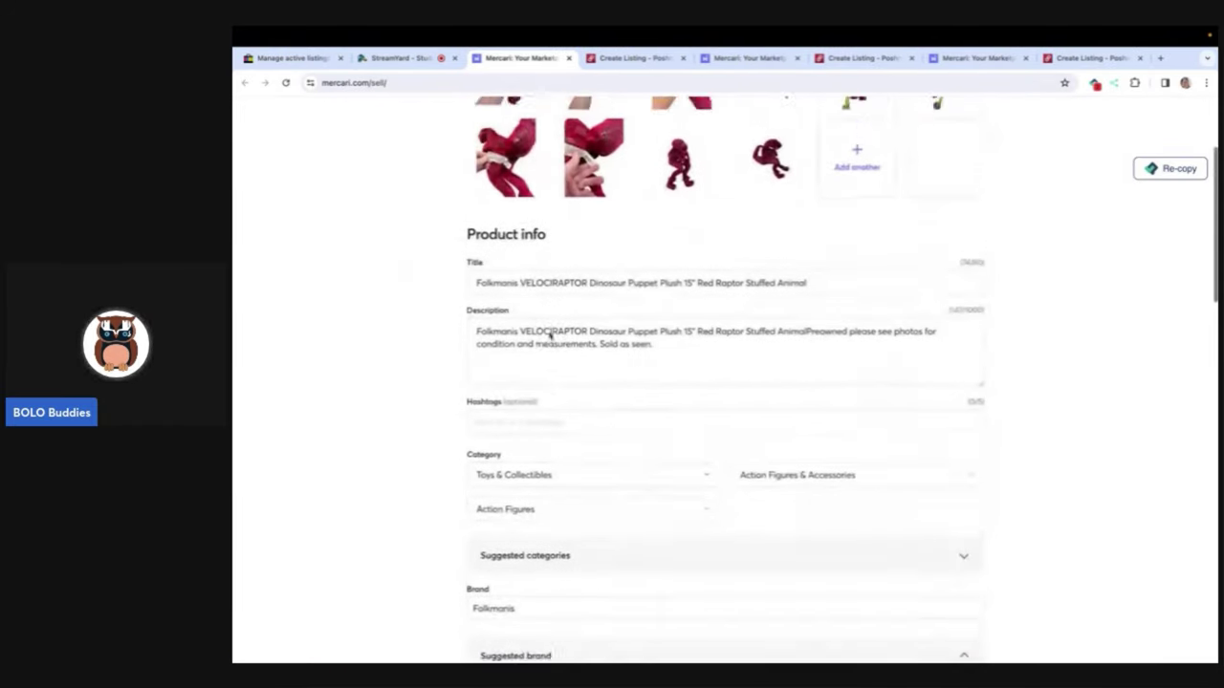
click(765, 421)
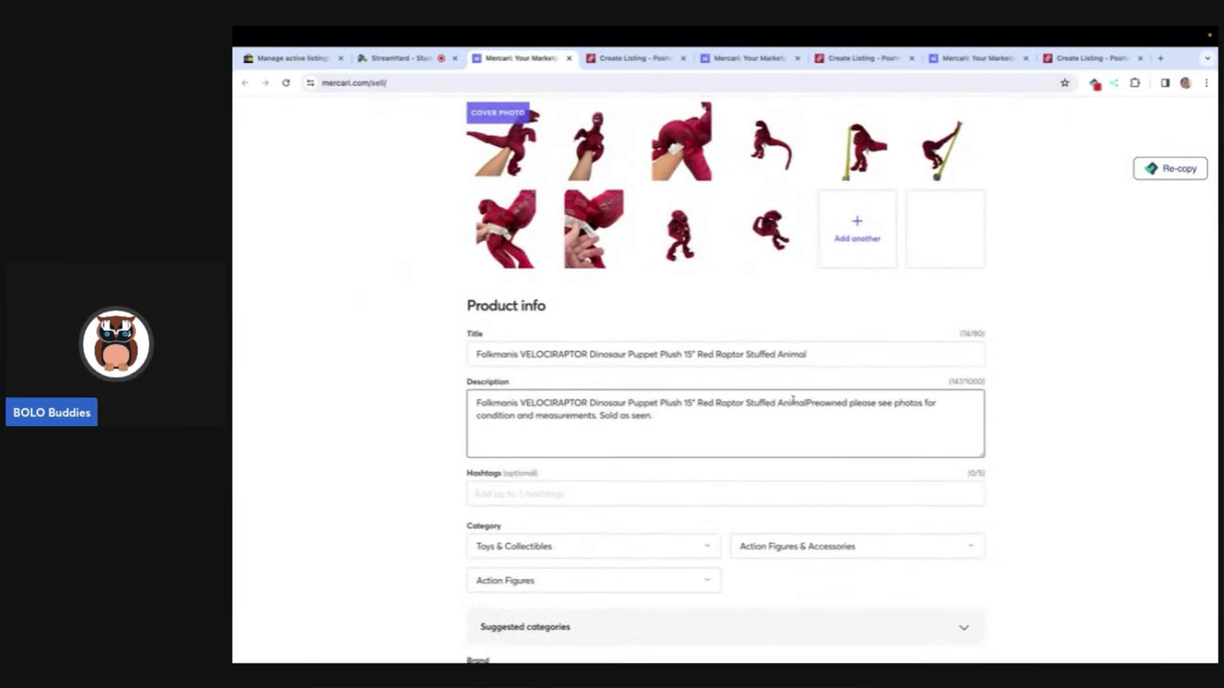
click(806, 403)
key(Return)
scroll(761, 424, down, 1)
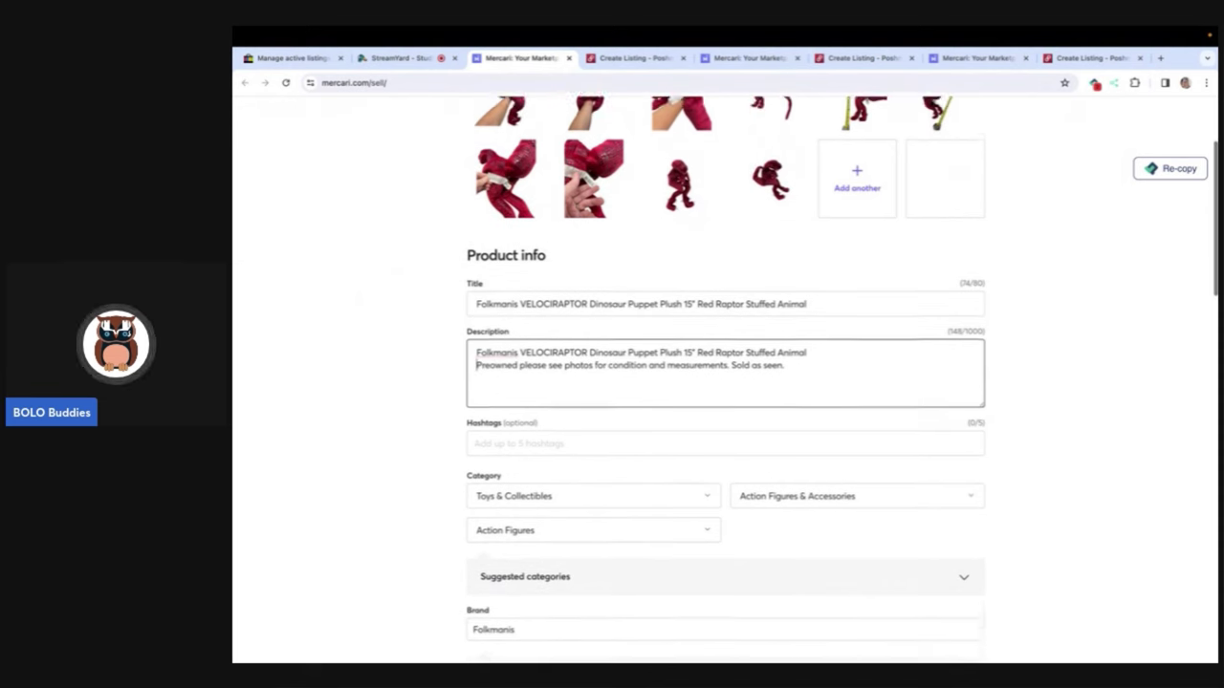
Step: Add the hashtags #folkmanis, #puppet and #plush to the Folkmanis Velociraptor draft on Mercari
click(522, 441)
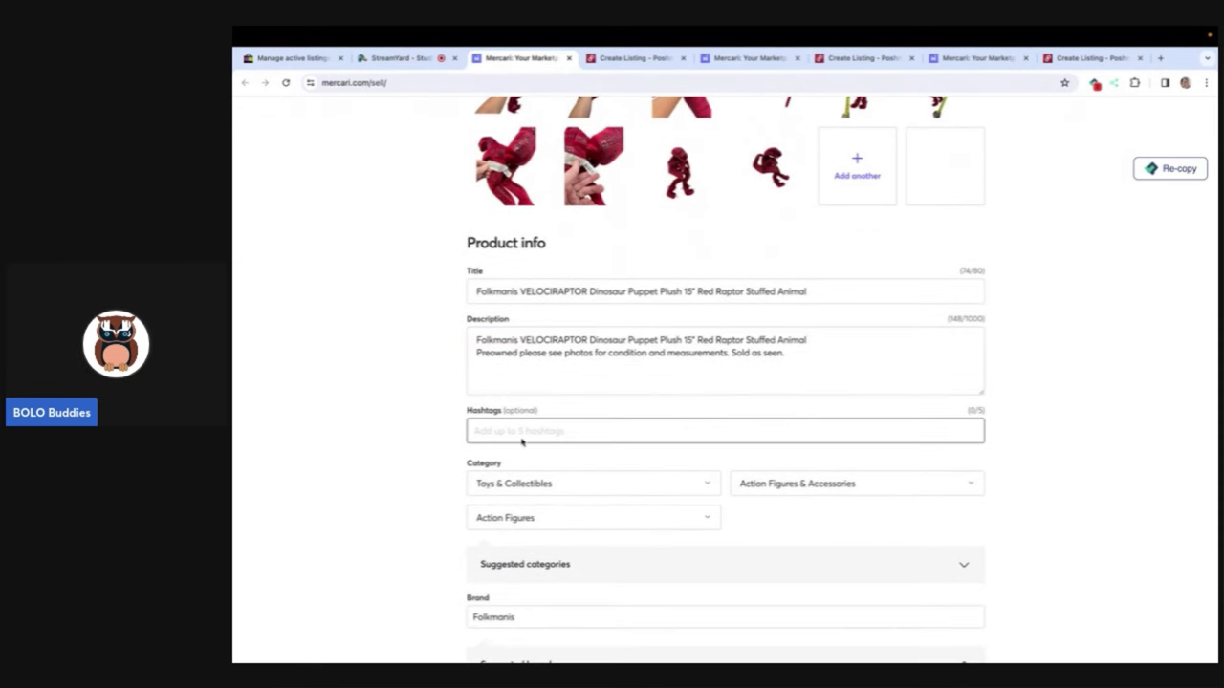
click(519, 433)
text(fo)
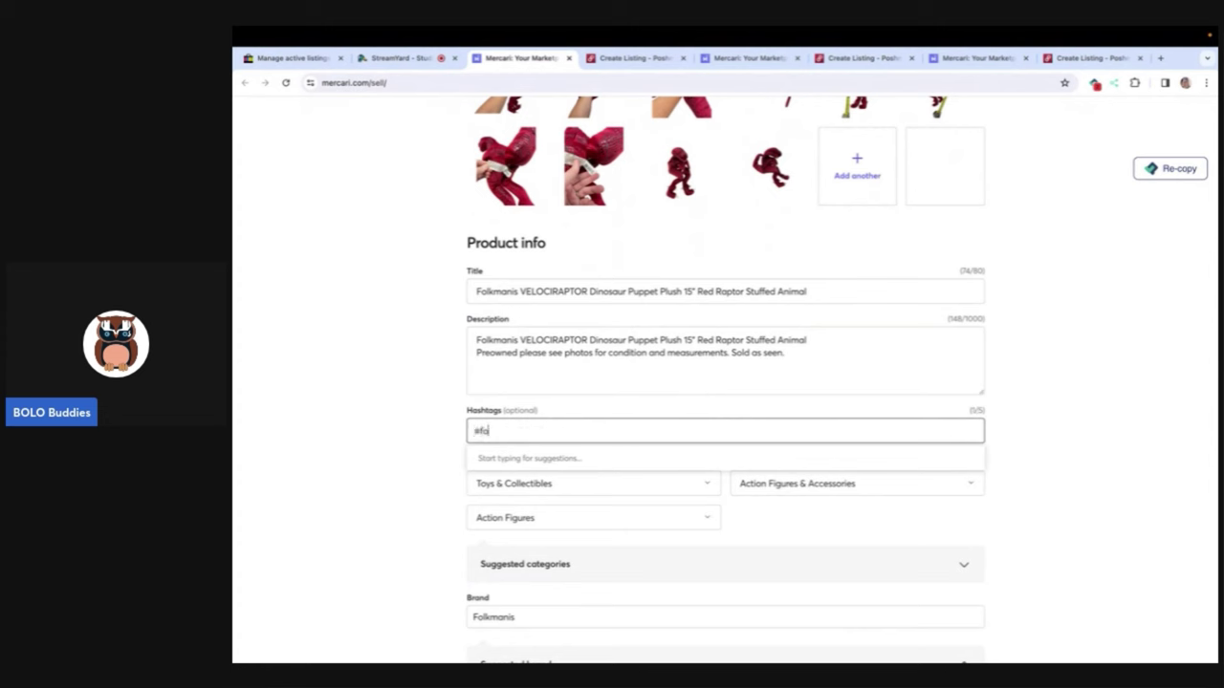
text(lm)
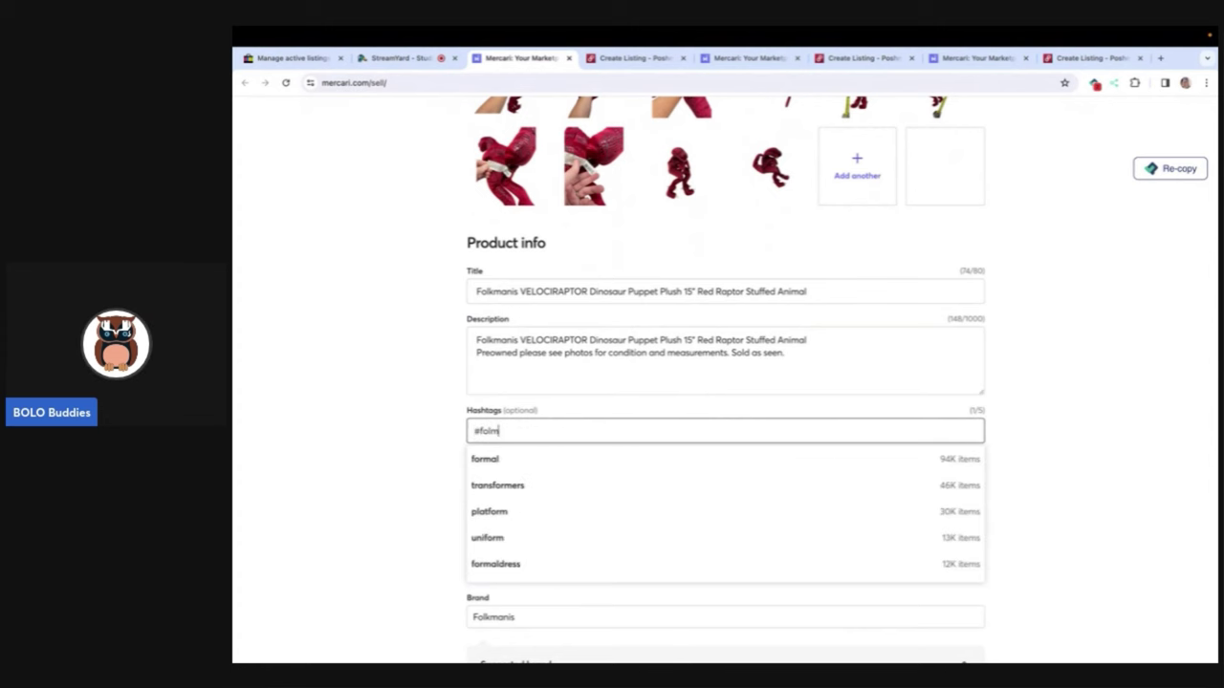
key(BackSpace)
text(kma)
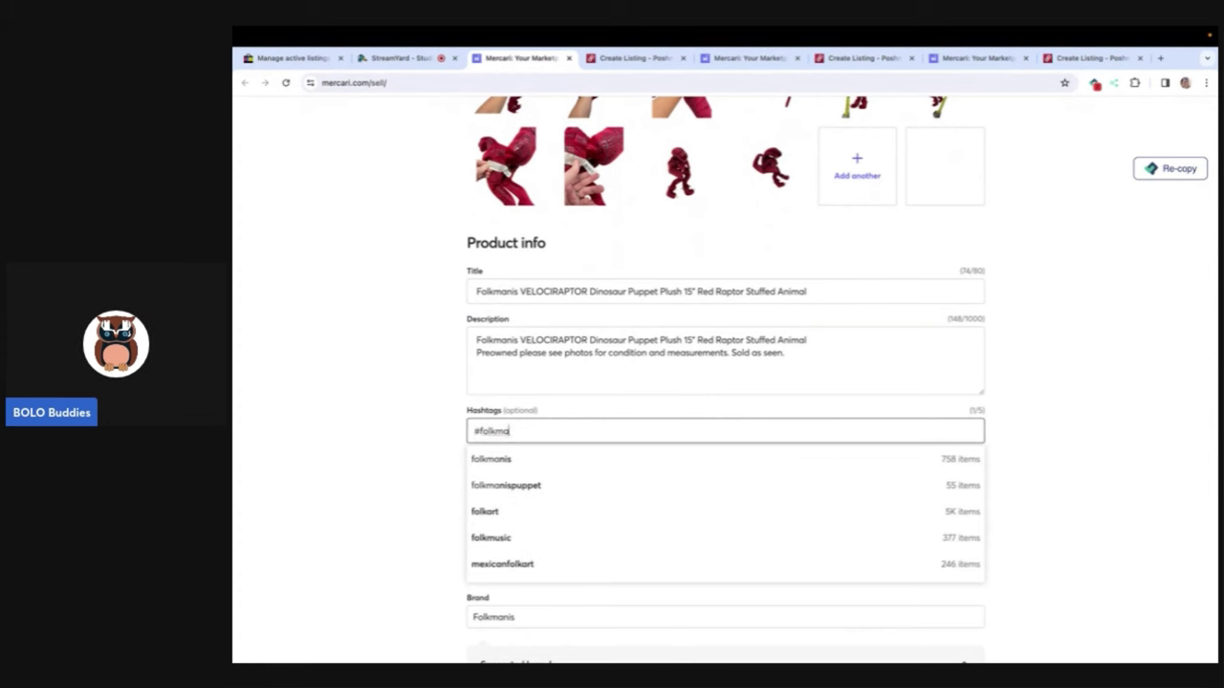
click(493, 464)
text(#)
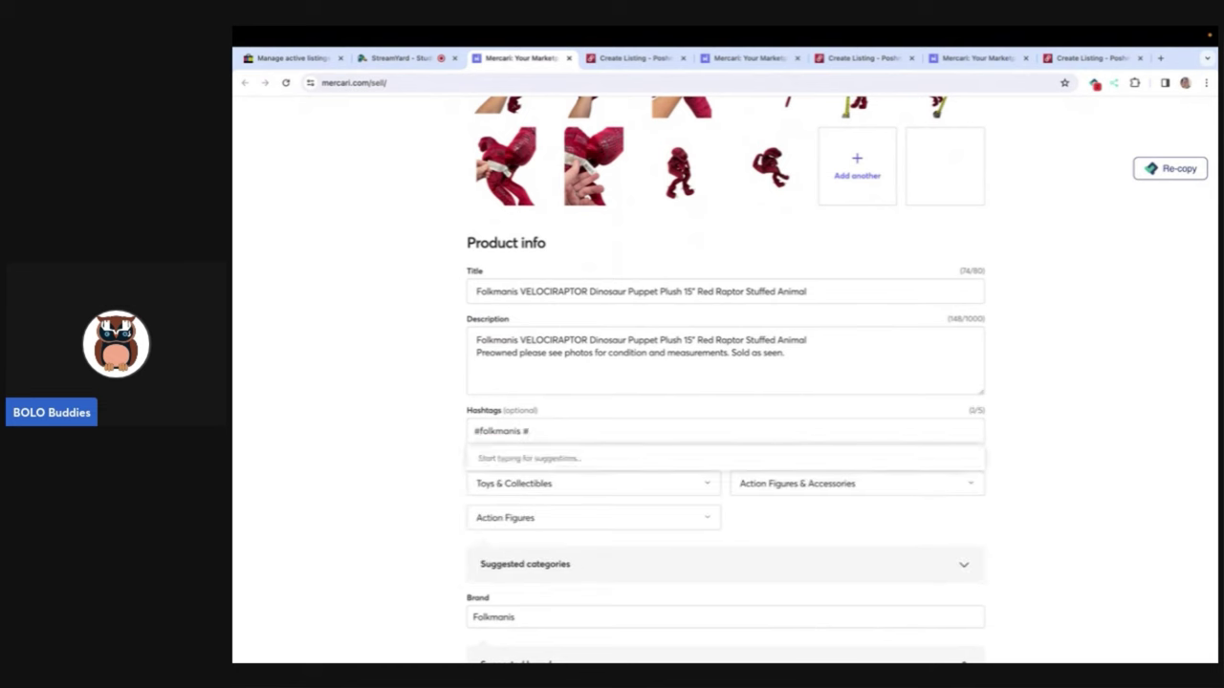
text(p)
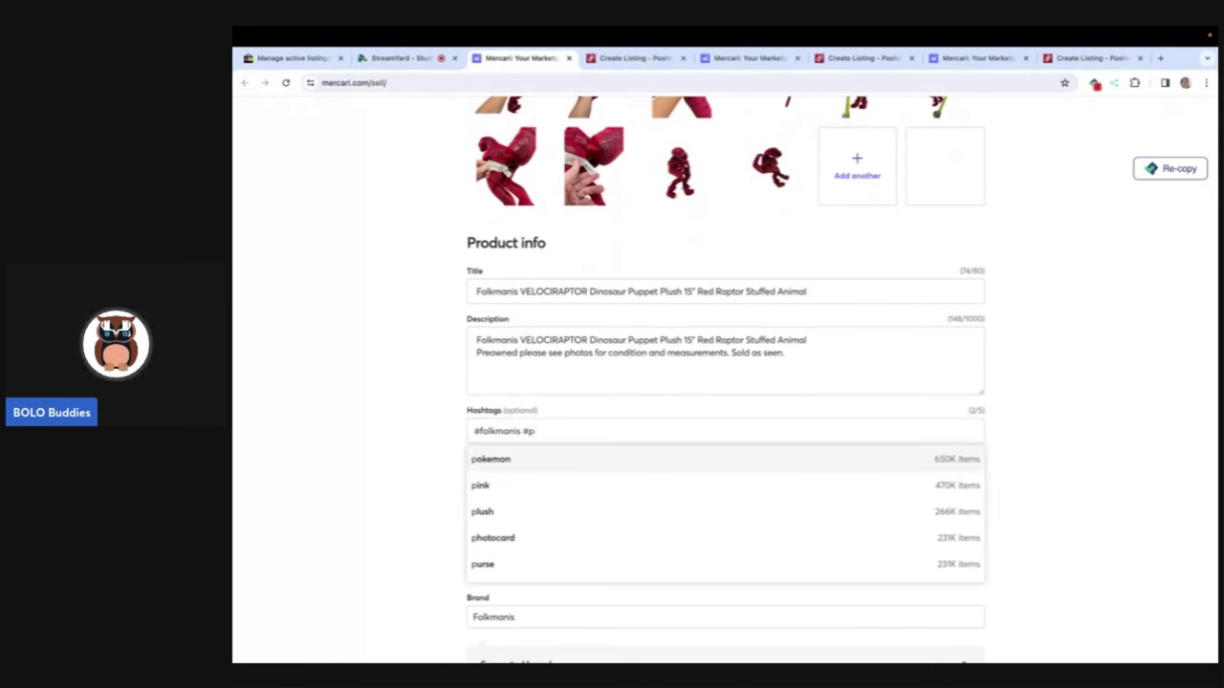
text(uppet #plush)
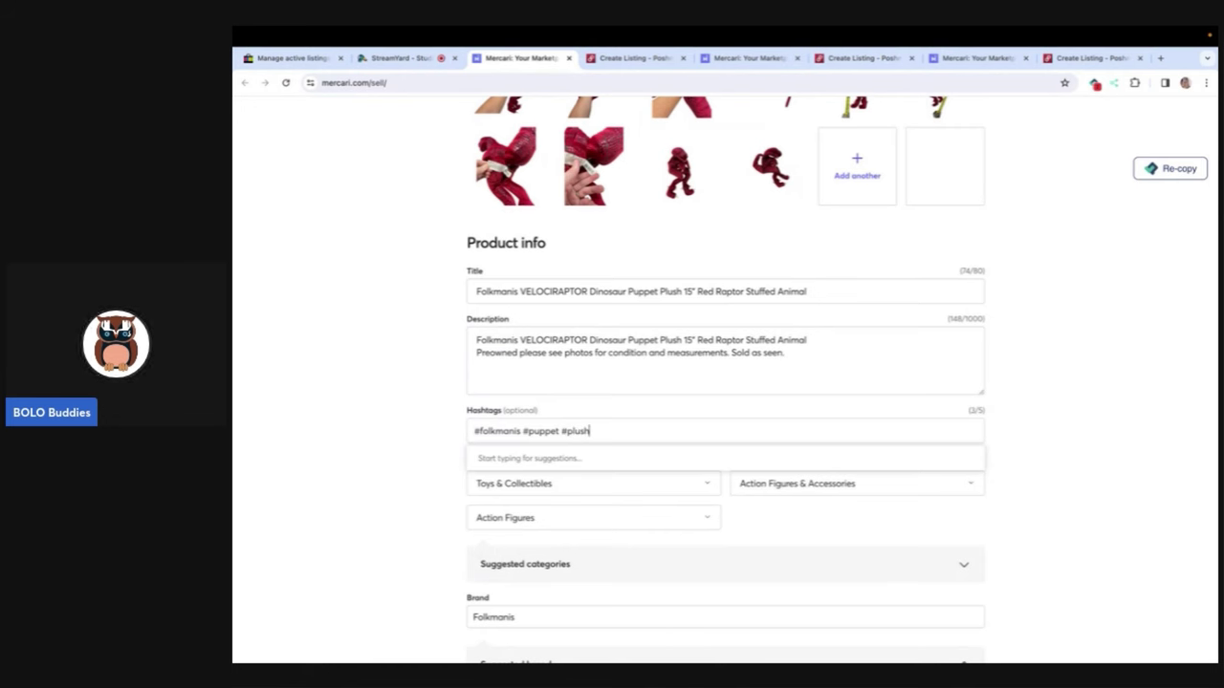
click(351, 506)
Step: Set the condition of the Folkmanis Velociraptor Mercari draft to Good
scroll(542, 500, down, 3)
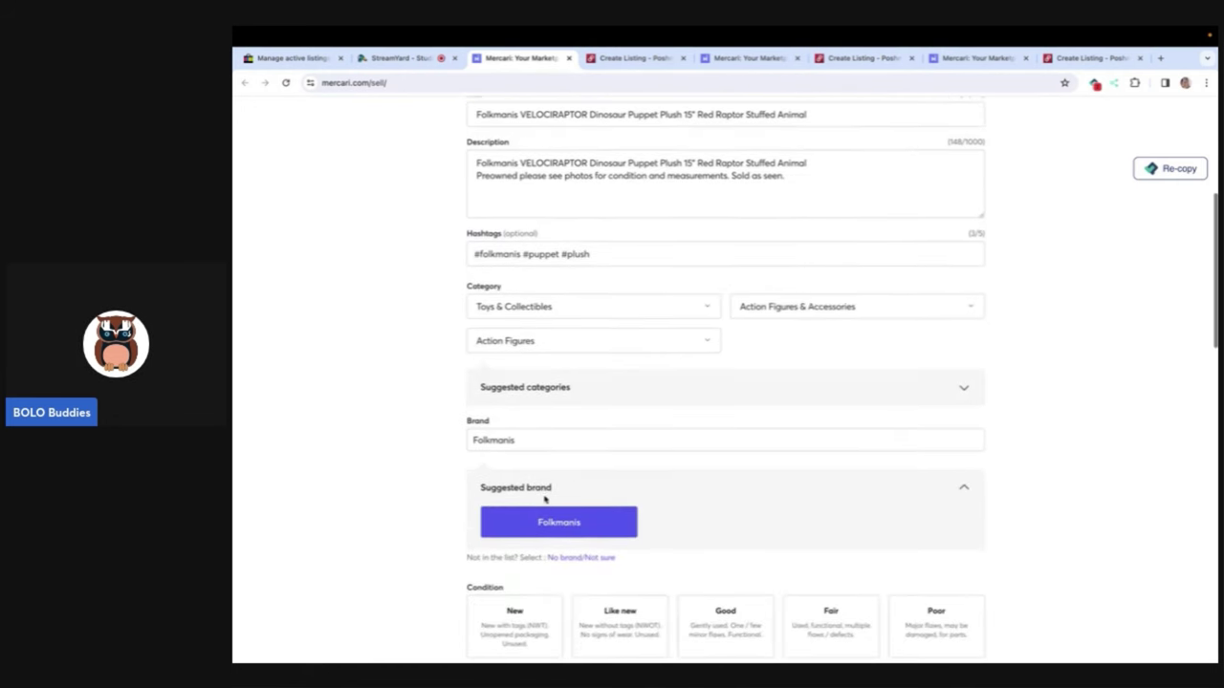
scroll(545, 500, down, 2)
click(736, 492)
scroll(736, 493, down, 3)
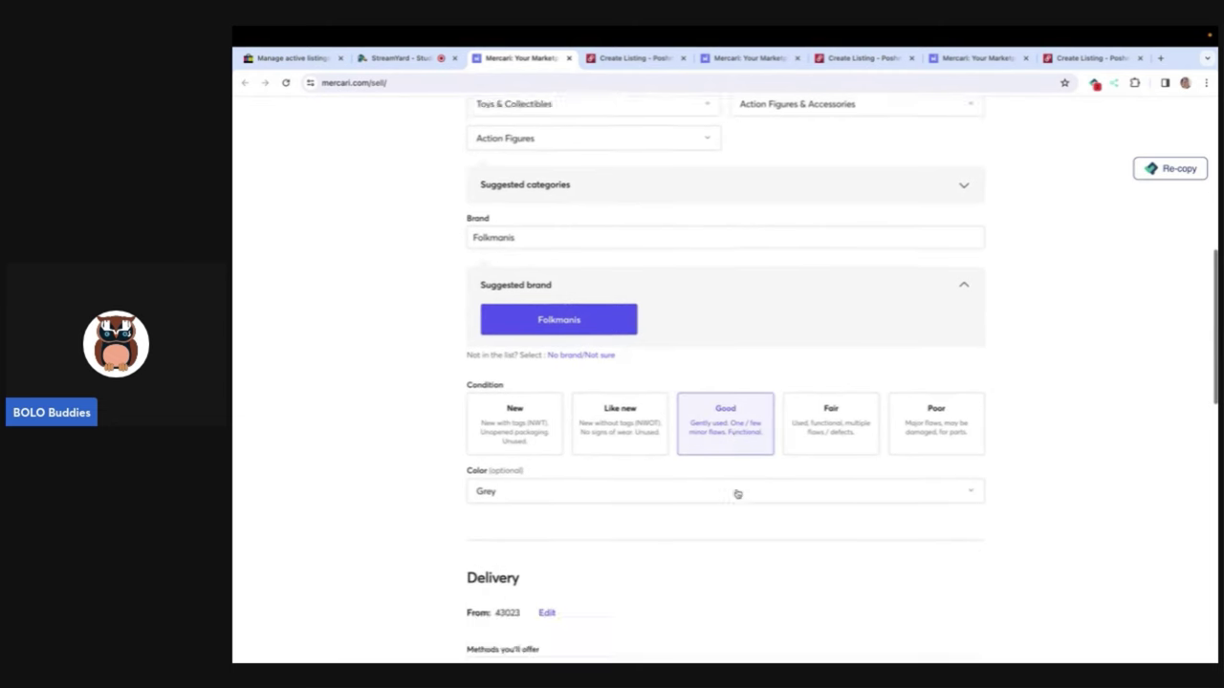
Step: Set the Folkmanis Velociraptor draft's Mercari price to 60 and turn off automatic price adjustment
scroll(746, 95, down, 6)
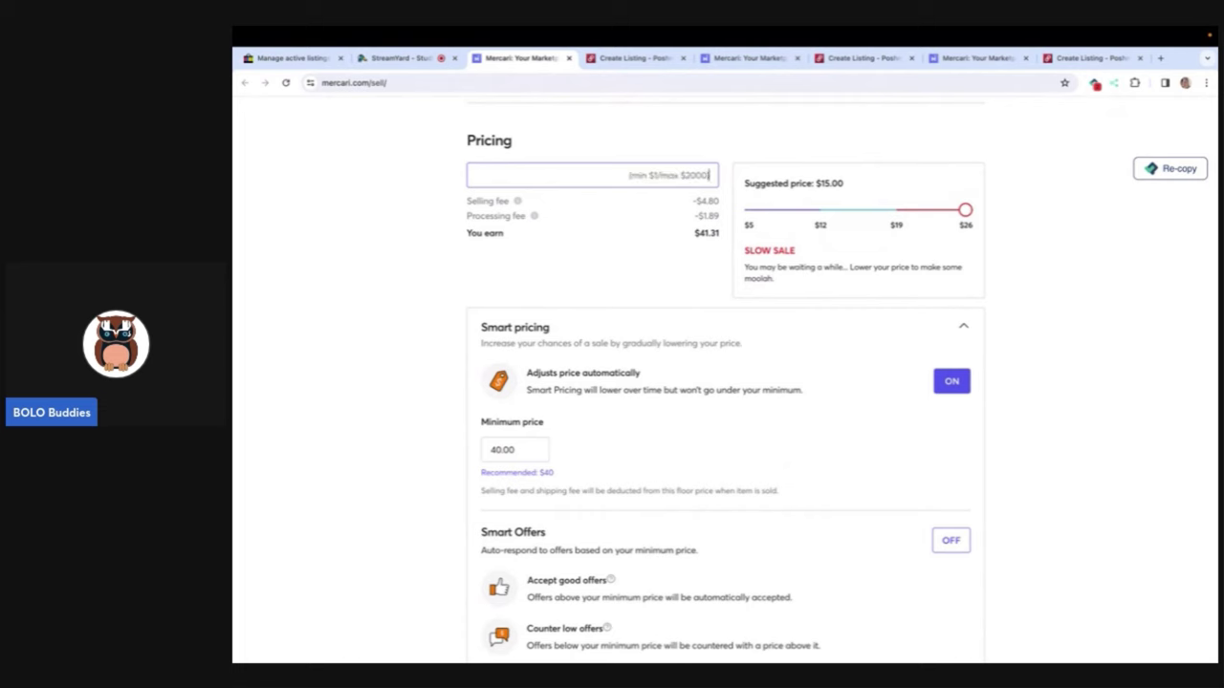
text(60)
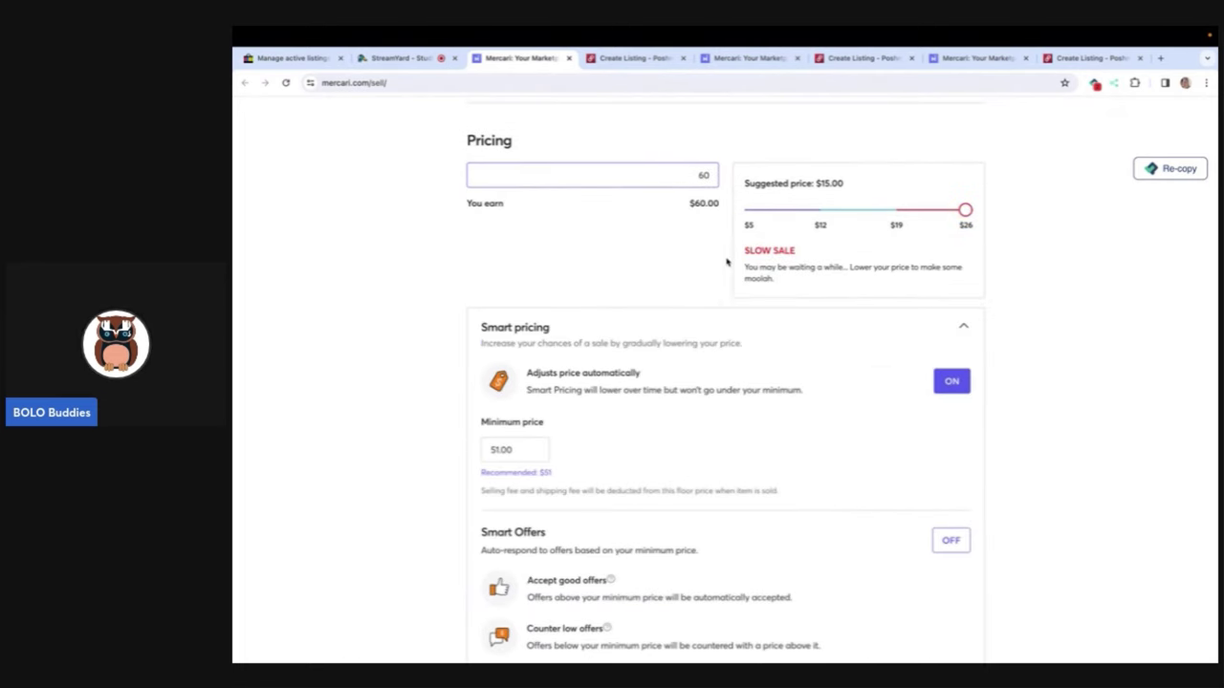
click(952, 381)
Step: Publish the Folkmanis Velociraptor listing on Mercari and close its page
scroll(951, 386, down, 1)
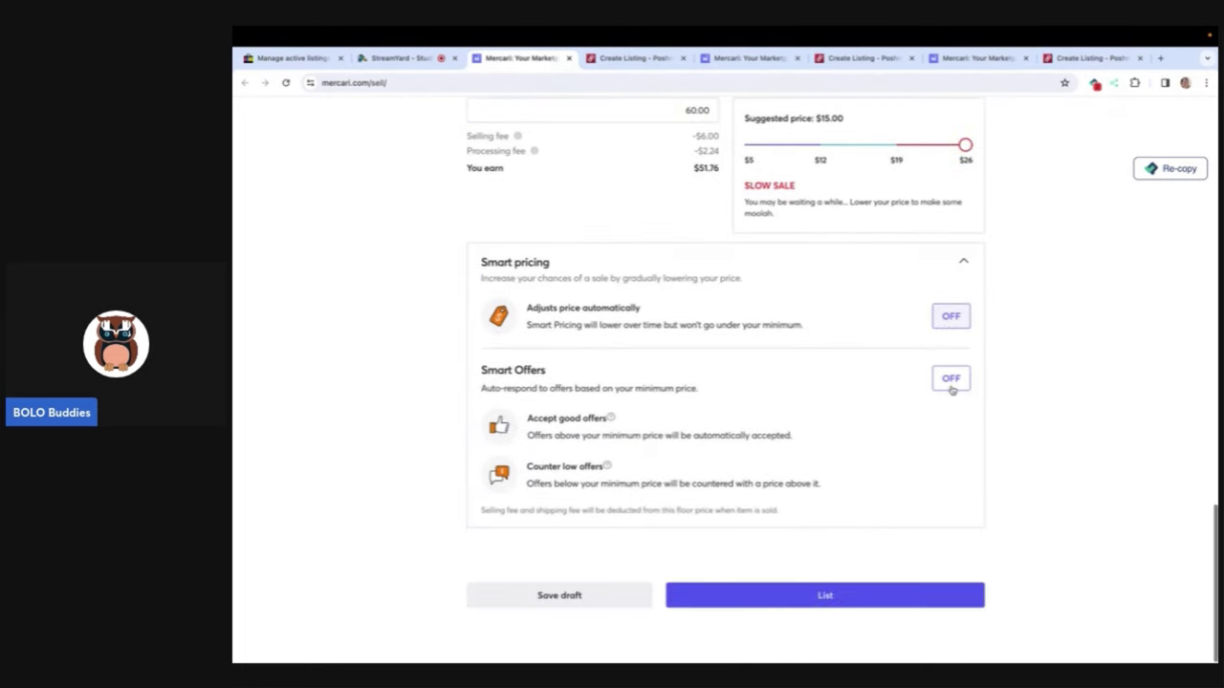
click(828, 607)
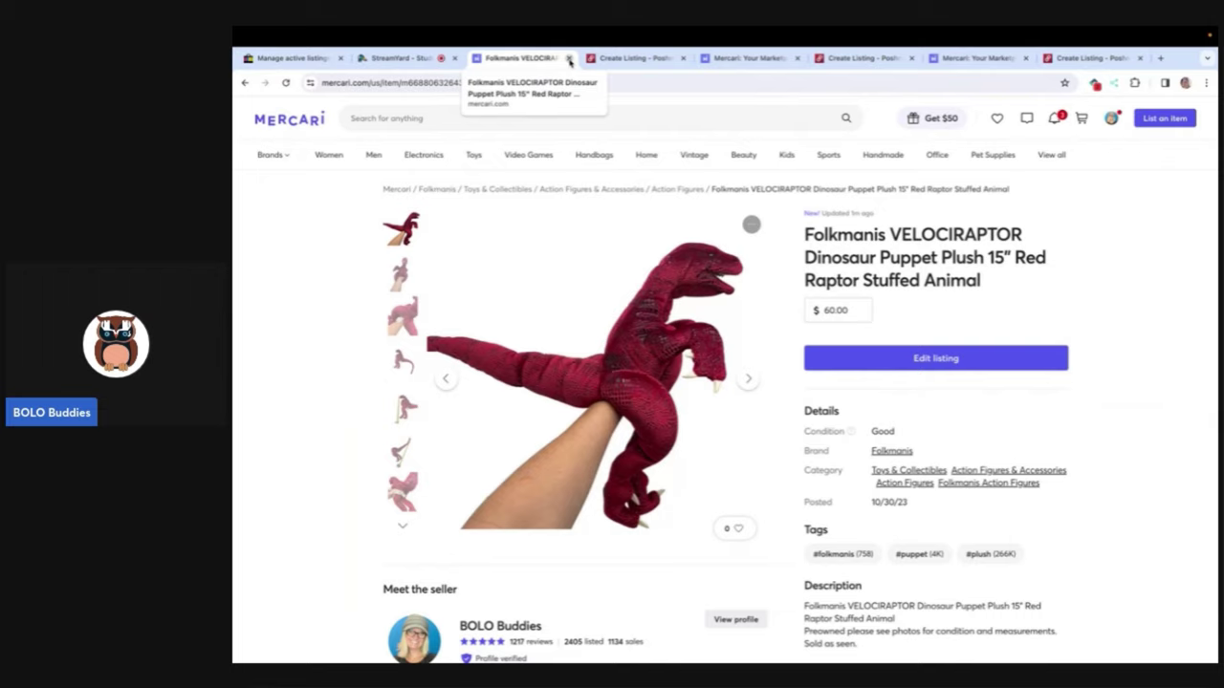
click(569, 60)
Step: Put the "Preowned please see photos" sentence on its own line in the Folkmanis Velociraptor draft's Poshmark description
scroll(541, 247, down, 5)
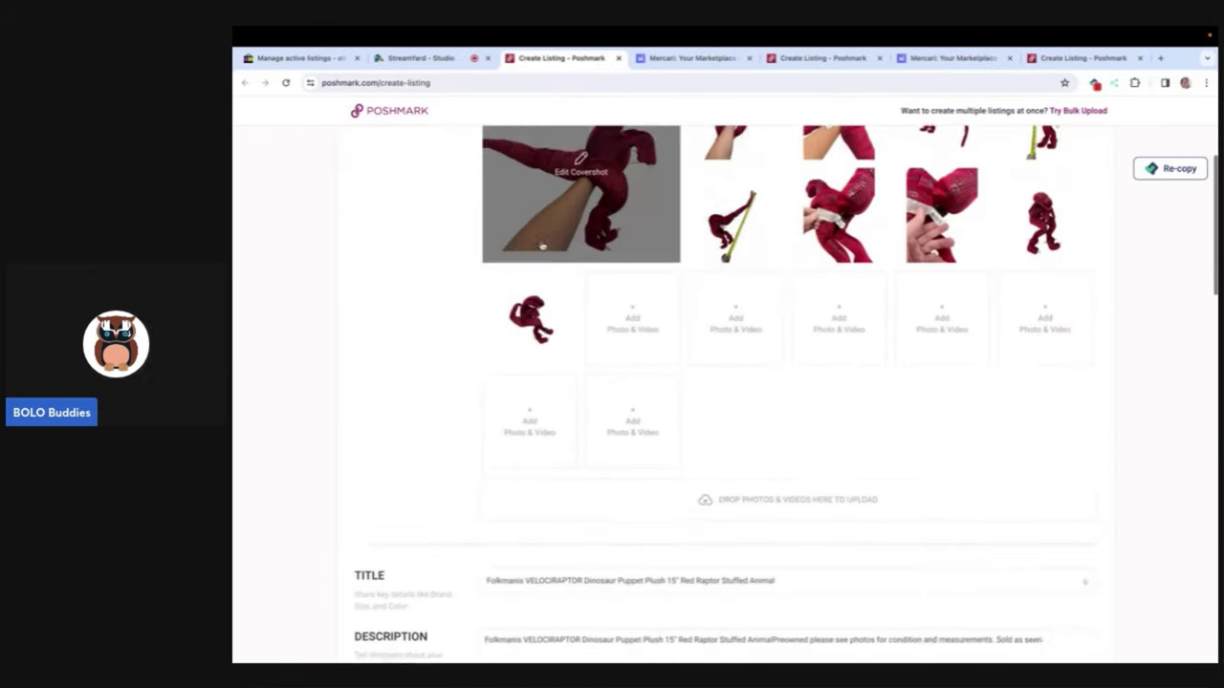
scroll(597, 455, down, 1)
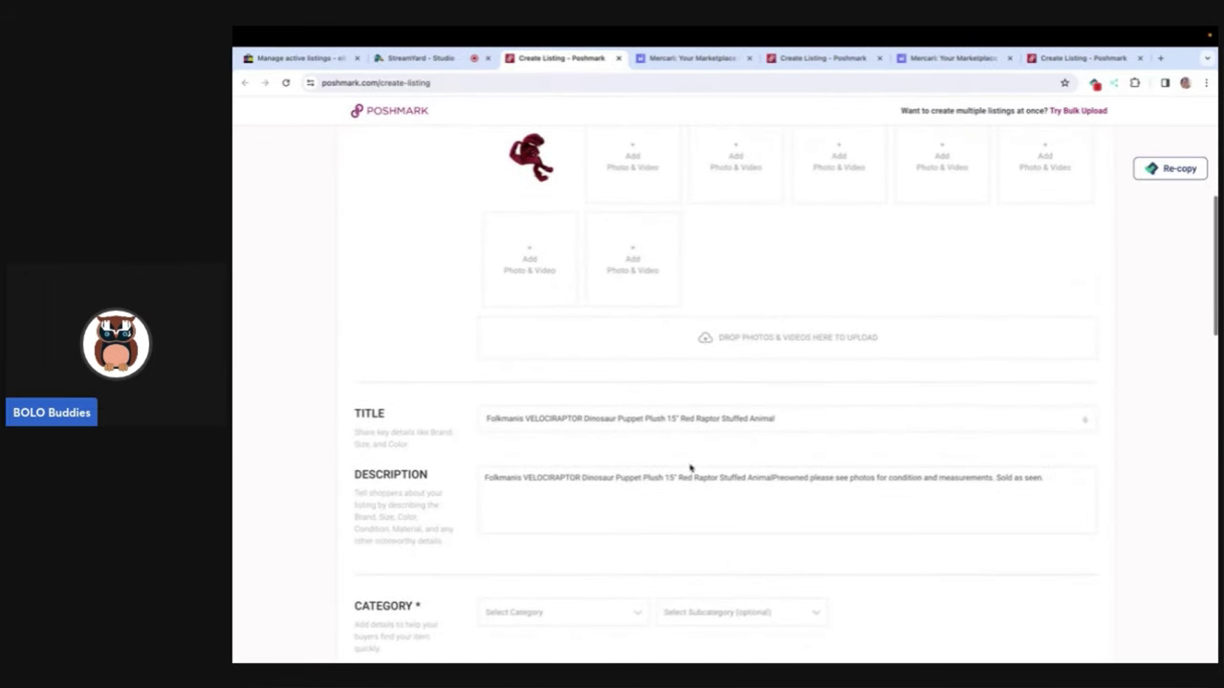
click(772, 477)
key(Return)
Step: Categorize the Folkmanis Velociraptor Poshmark draft as Kids Toys, Stuffed Animals and mark it as having no tags attached
scroll(678, 450, down, 3)
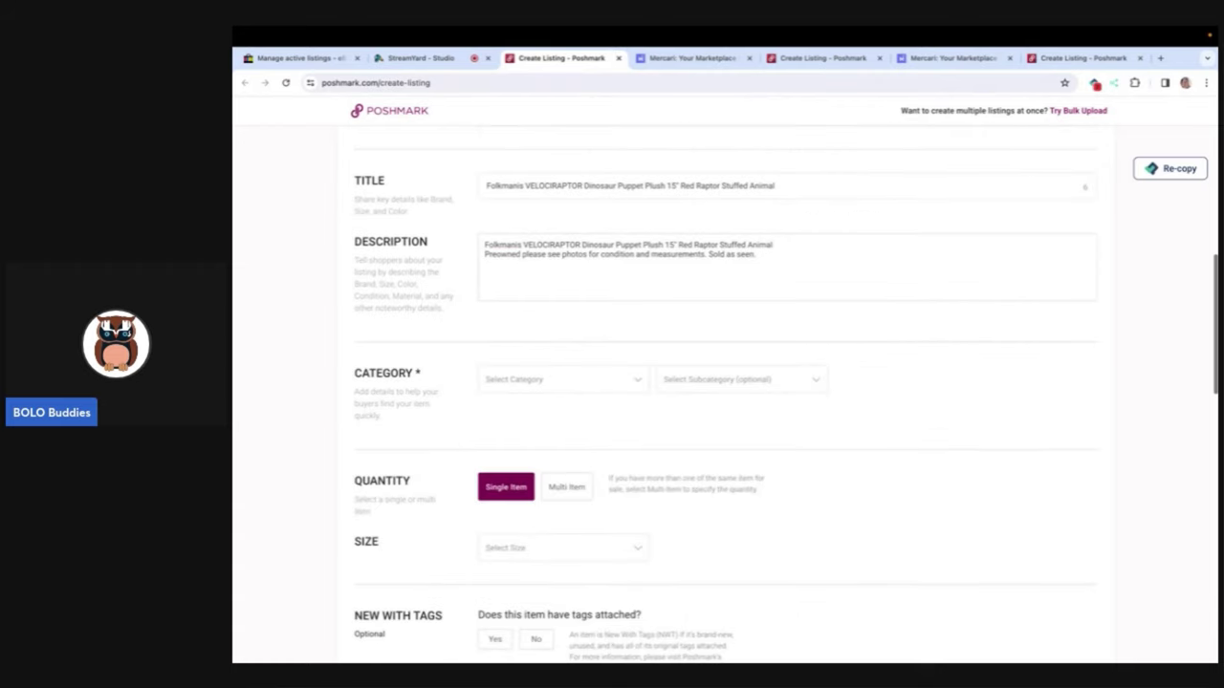
click(623, 389)
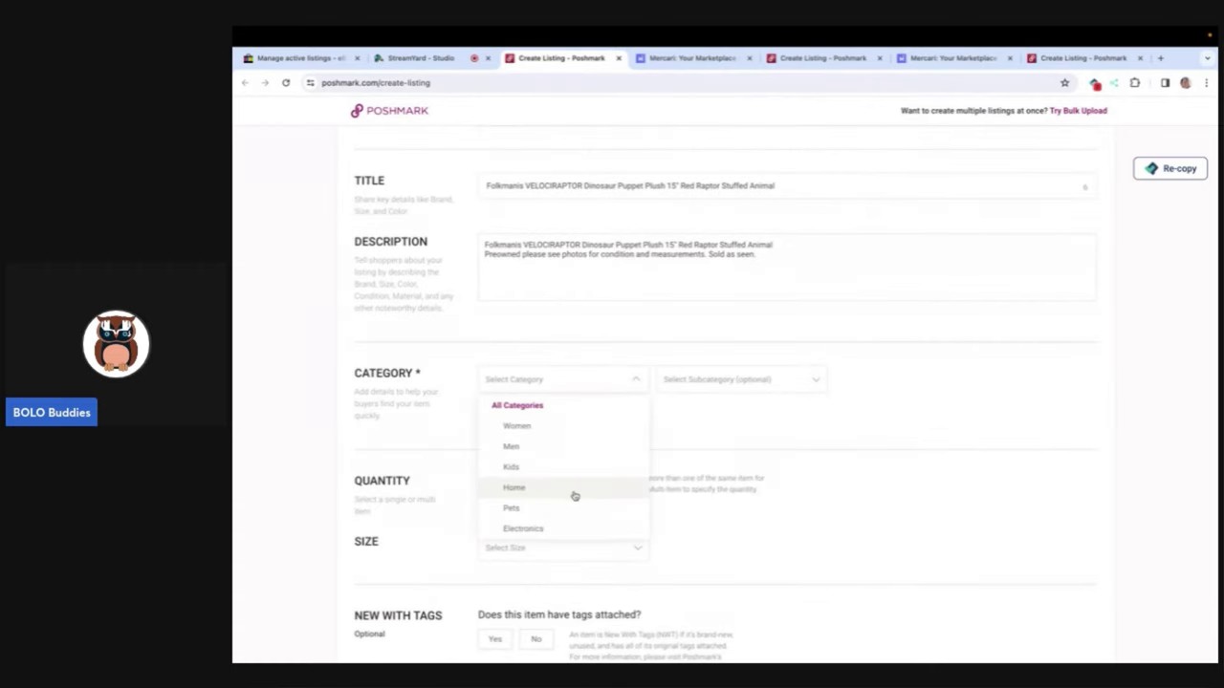
scroll(568, 511, down, 1)
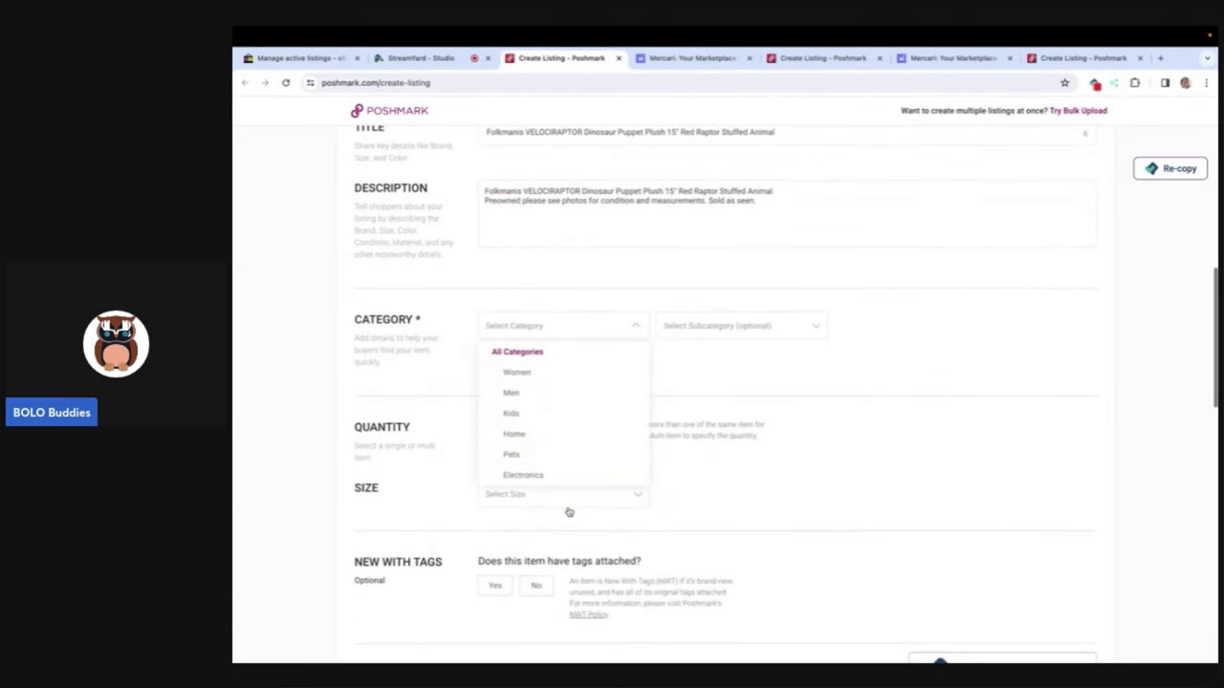
click(561, 415)
click(536, 641)
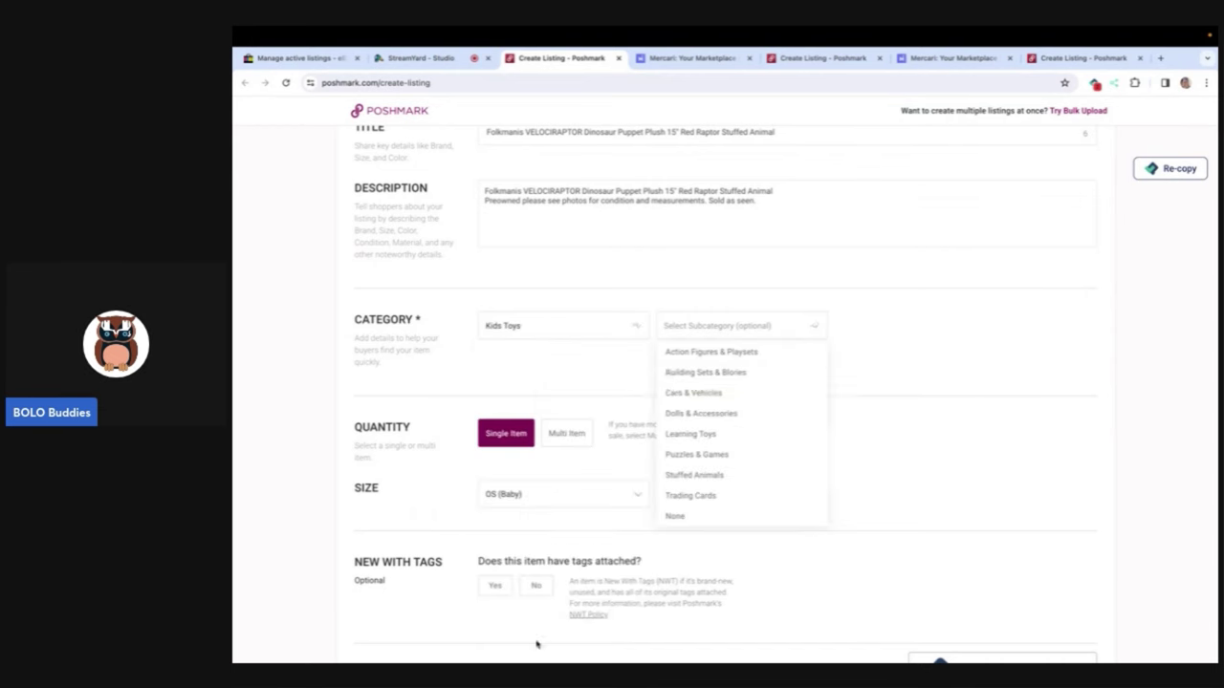
click(679, 478)
scroll(681, 479, down, 1)
scroll(680, 479, down, 2)
click(537, 413)
Step: Set the Folkmanis Velociraptor Poshmark draft's original price to 0 and its listing price to 60
scroll(544, 414, down, 5)
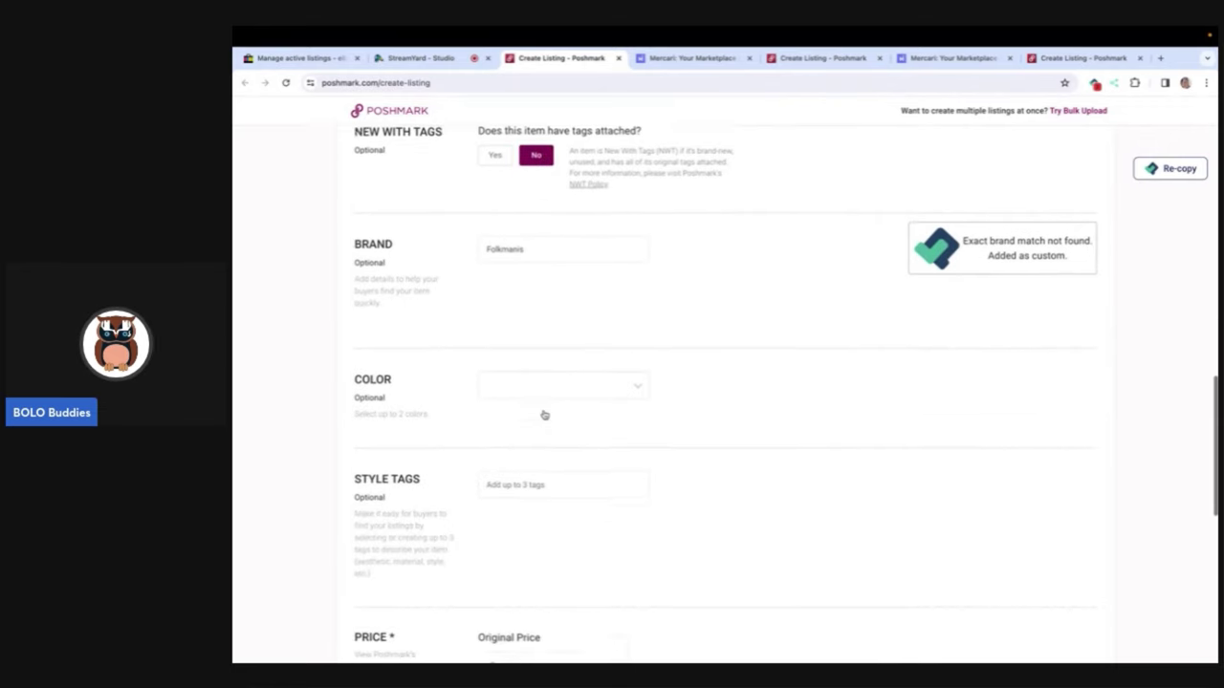
scroll(544, 414, down, 3)
scroll(543, 416, down, 2)
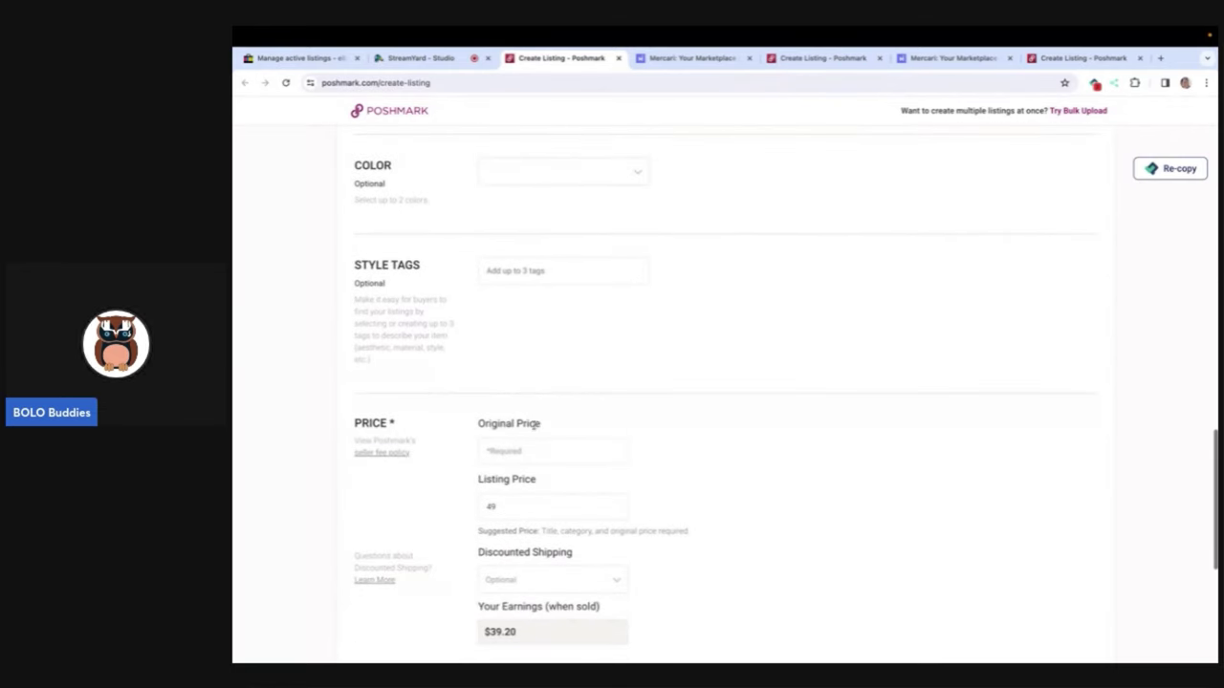
text(0)
key(Tab)
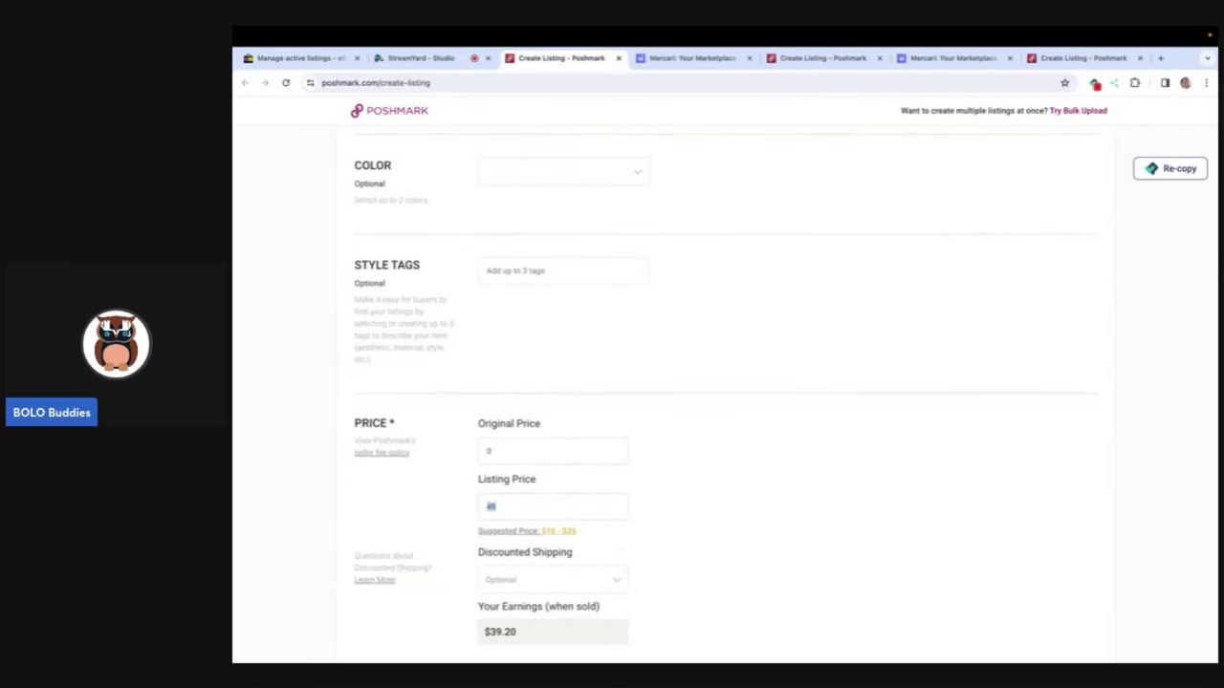
text(60)
scroll(909, 478, down, 4)
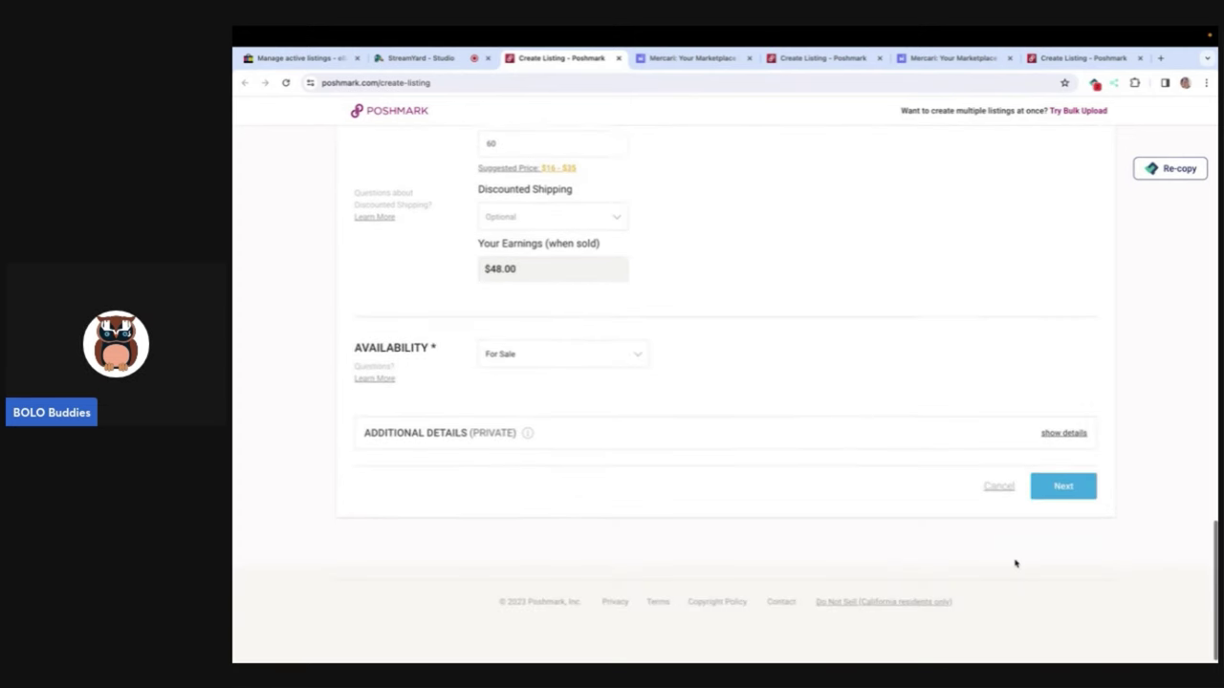
Step: Publish the Folkmanis Velociraptor listing on Poshmark and close its page
click(1060, 480)
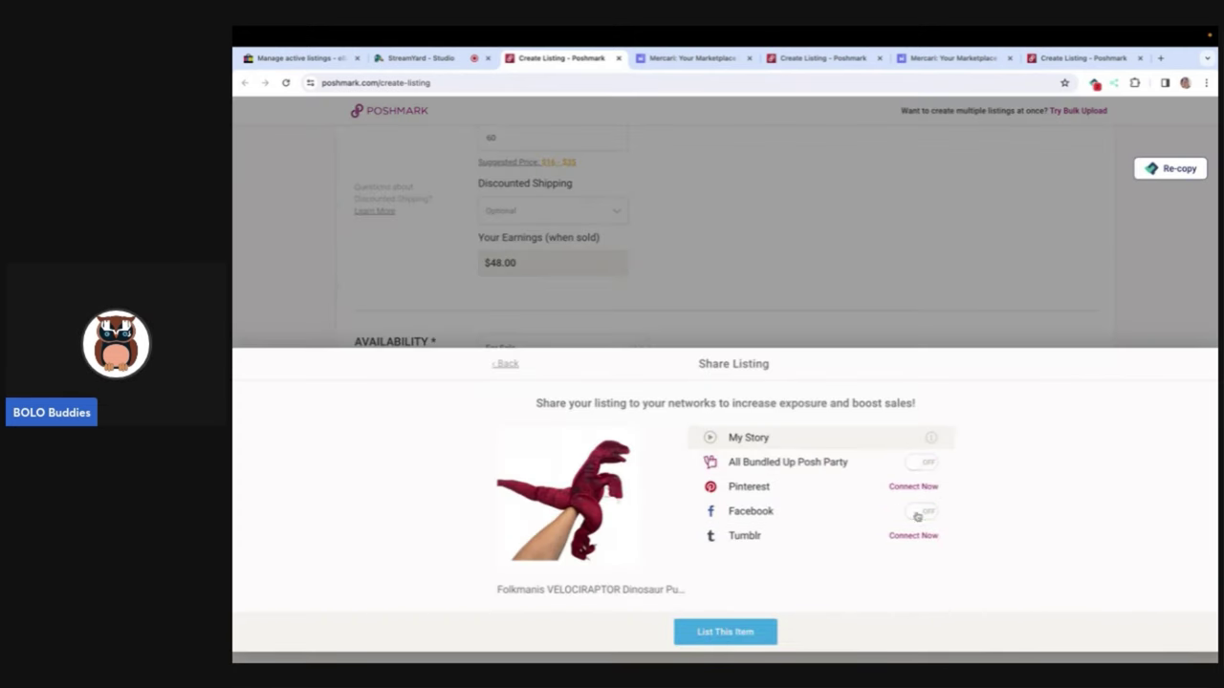
click(726, 633)
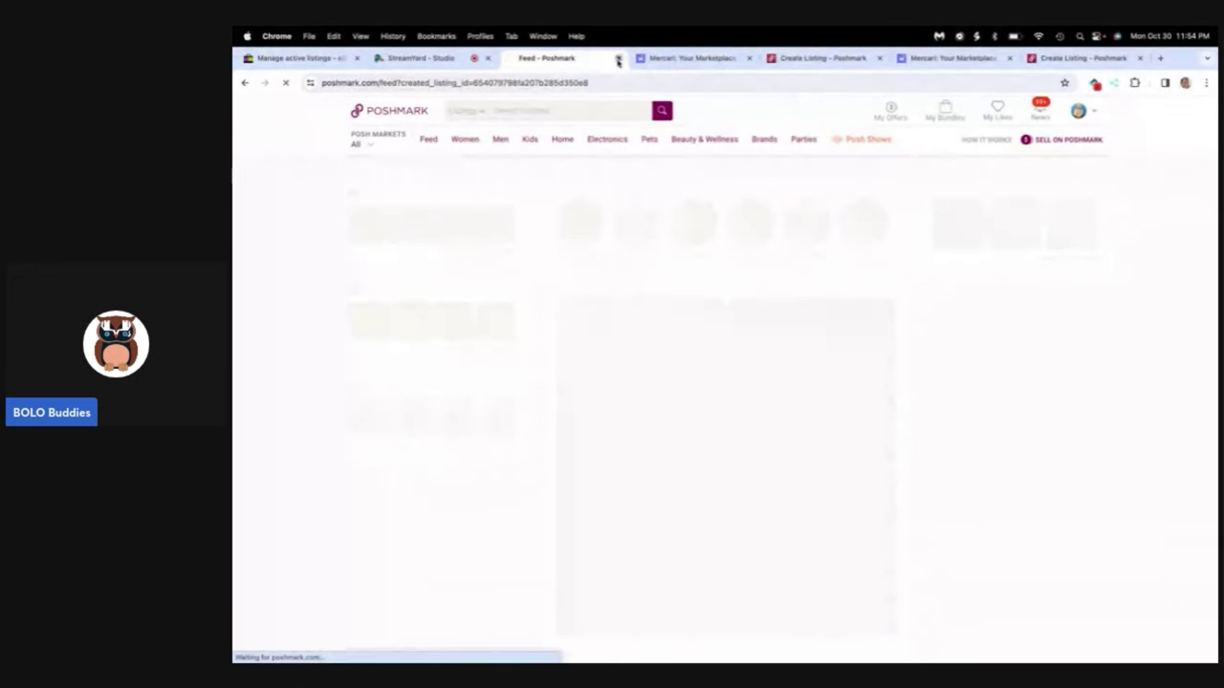
click(618, 58)
Step: Put the "Preowned please see photos" sentence on its own line in the Demdaco bear blanket's Mercari description
scroll(623, 301, up, 10)
scroll(623, 301, up, 5)
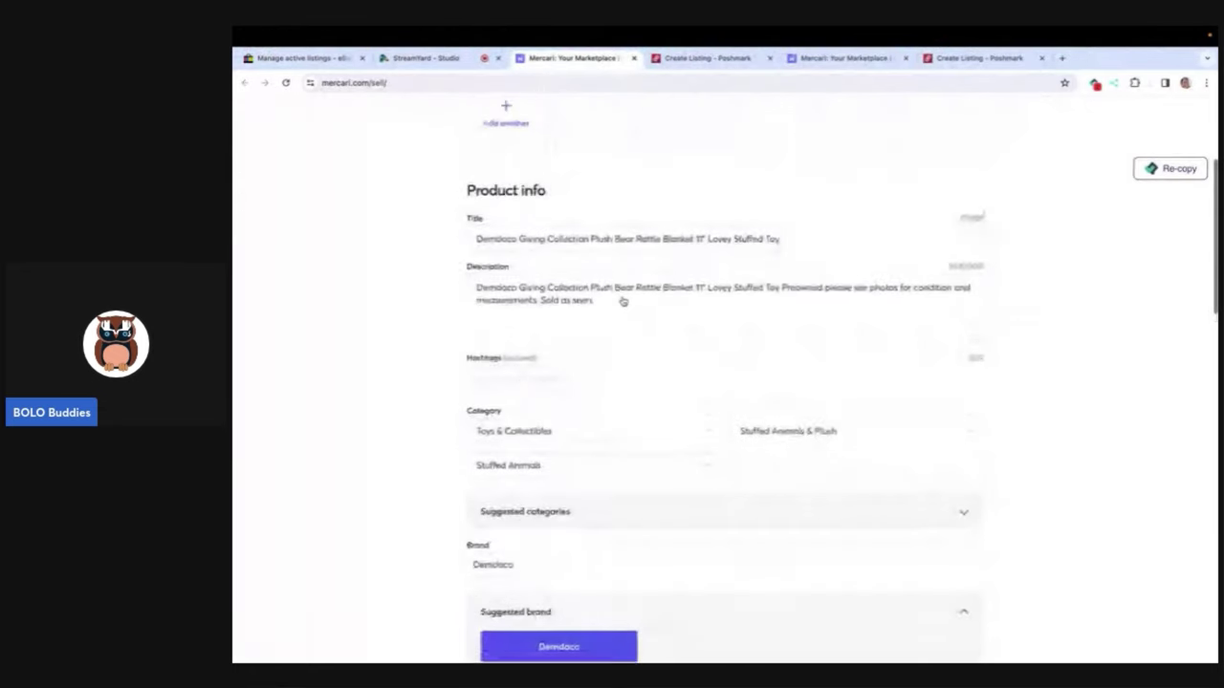
scroll(623, 300, down, 2)
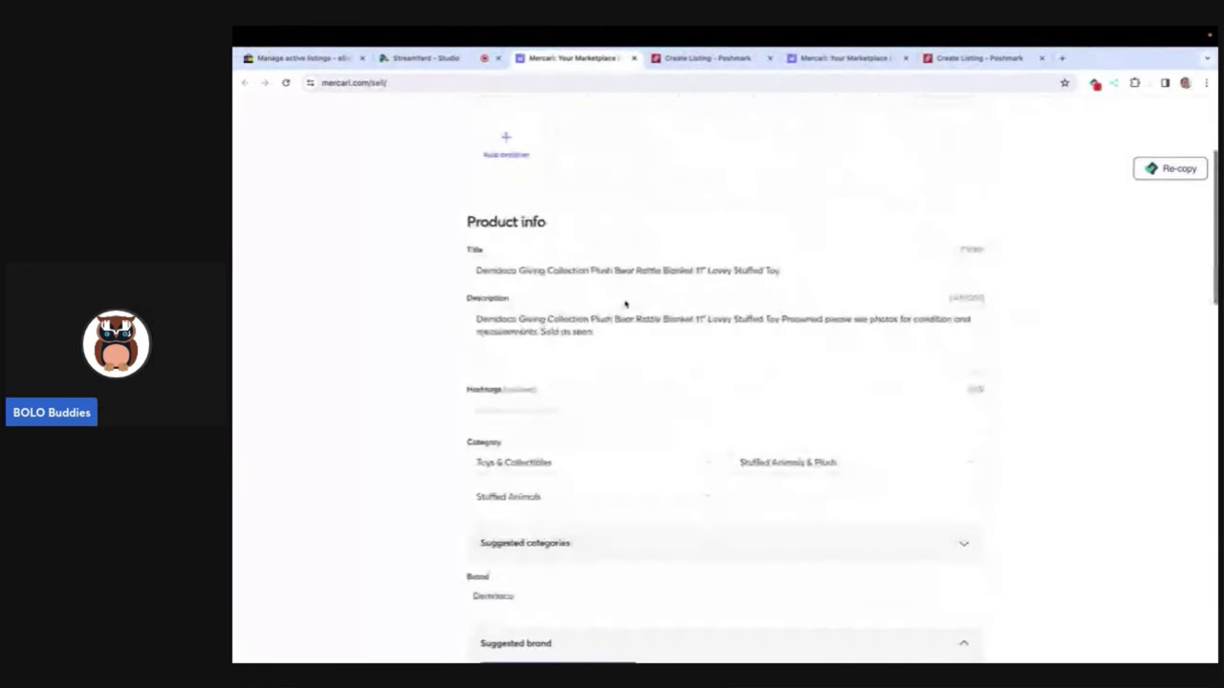
click(784, 319)
key(Return)
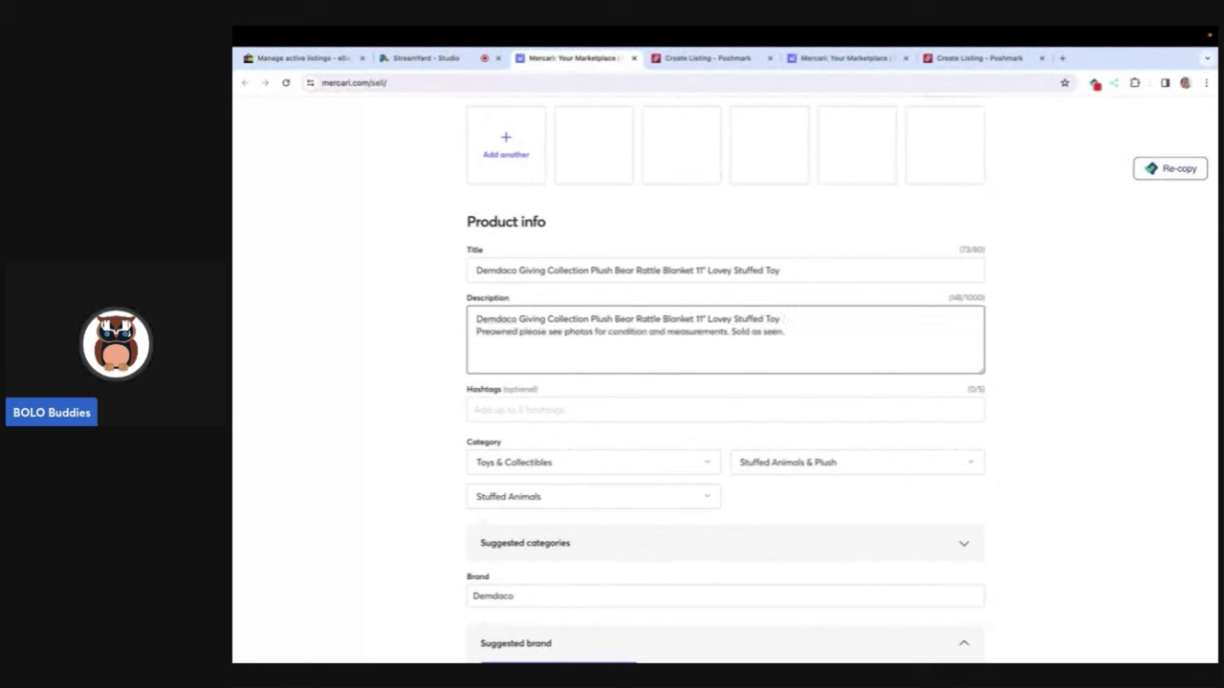
Step: Add the hashtags #demdaco, #plush and #lovey to the Demdaco bear blanket draft on Mercari
click(617, 409)
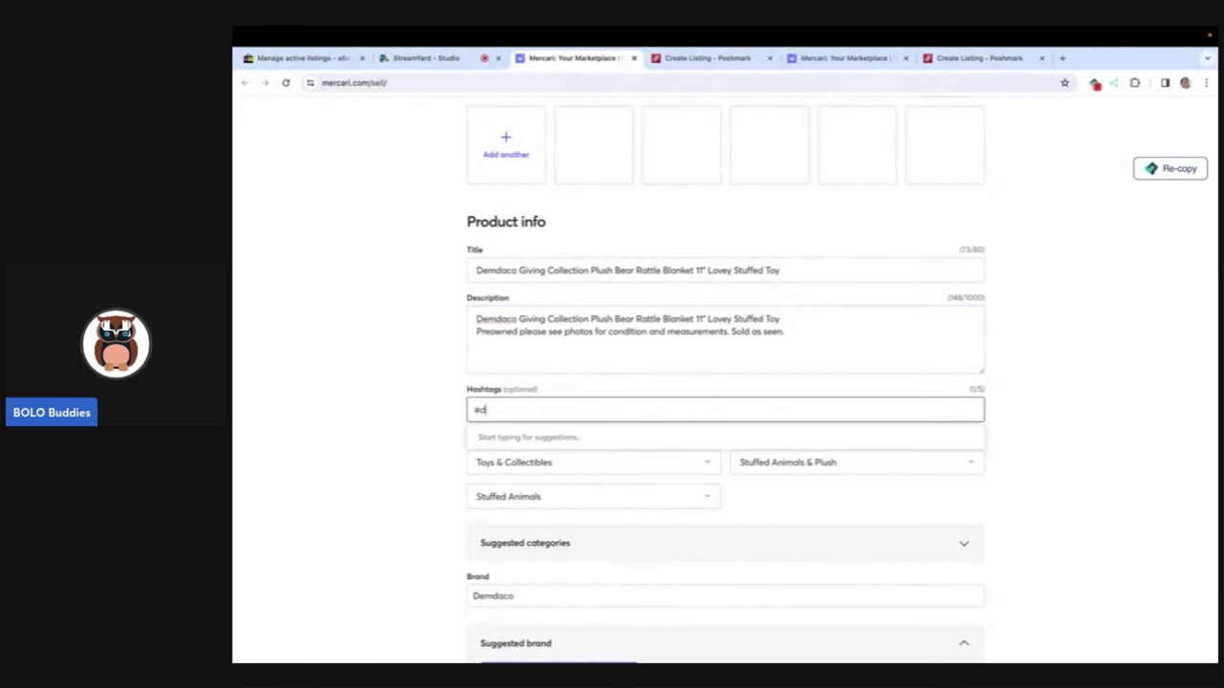
text(#demdaco #)
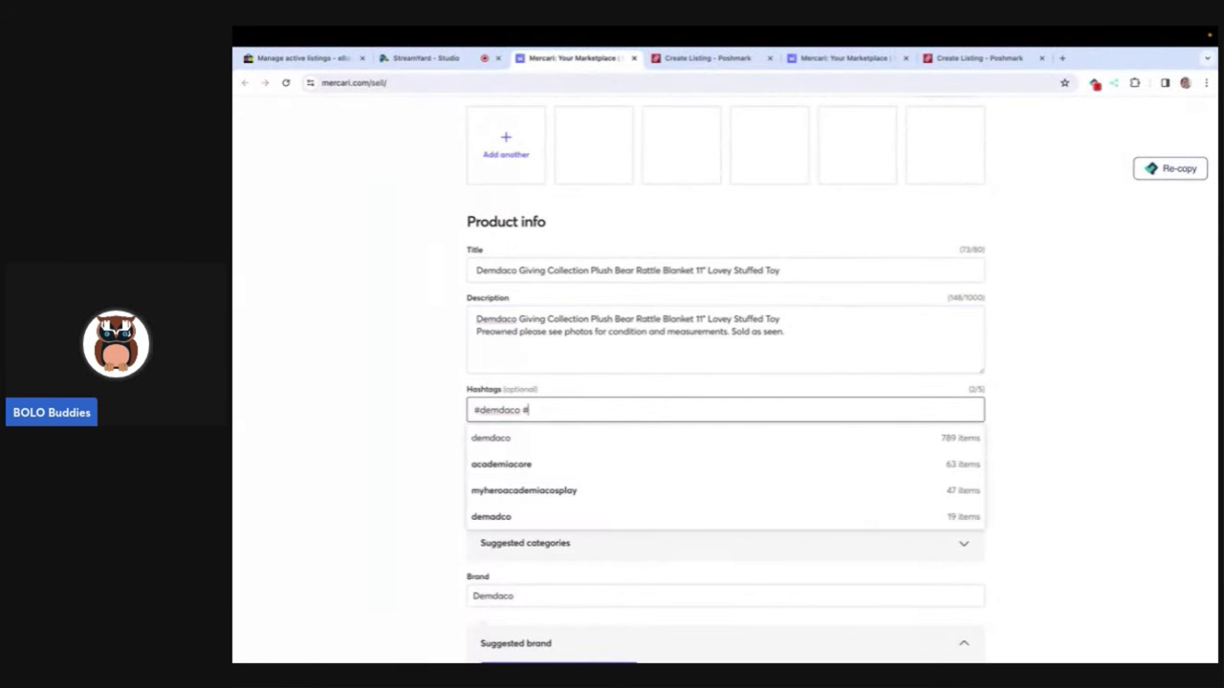
text(plush #)
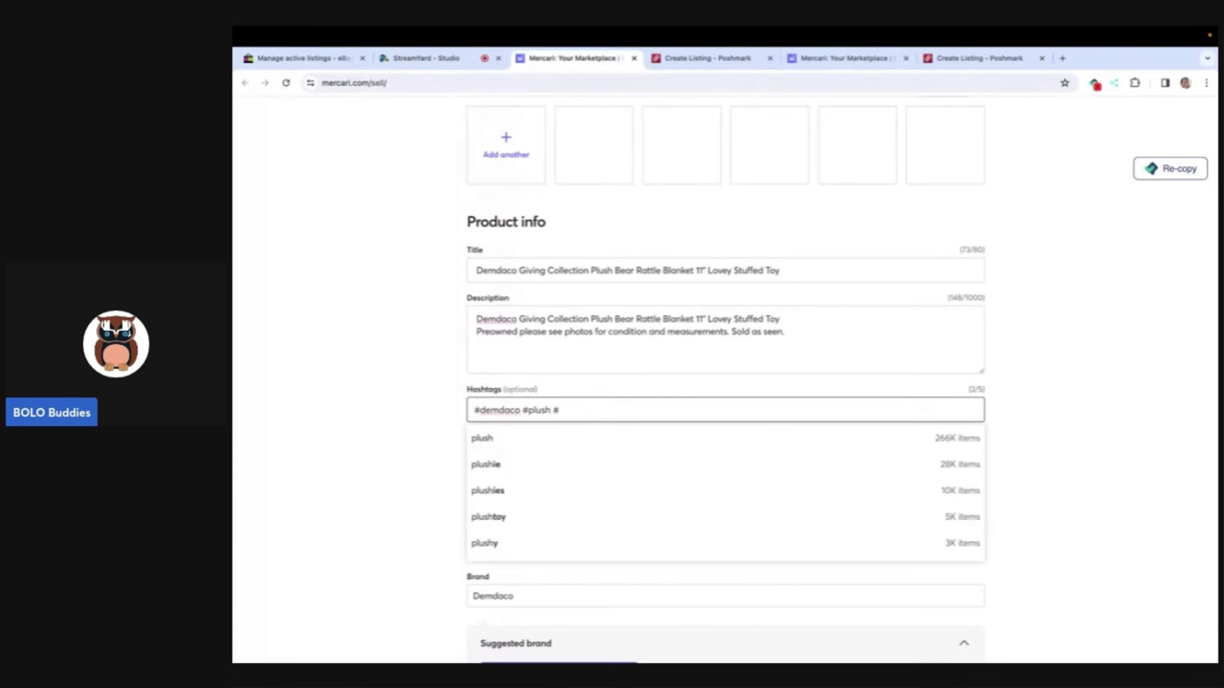
text(lovey)
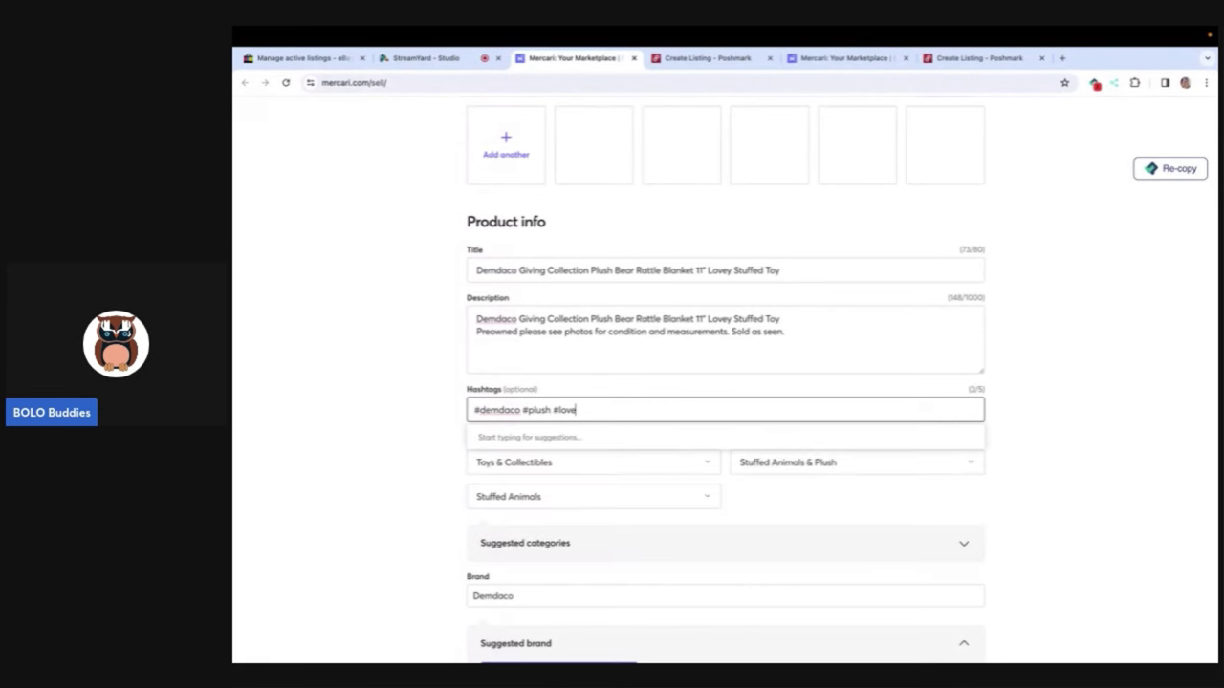
click(450, 478)
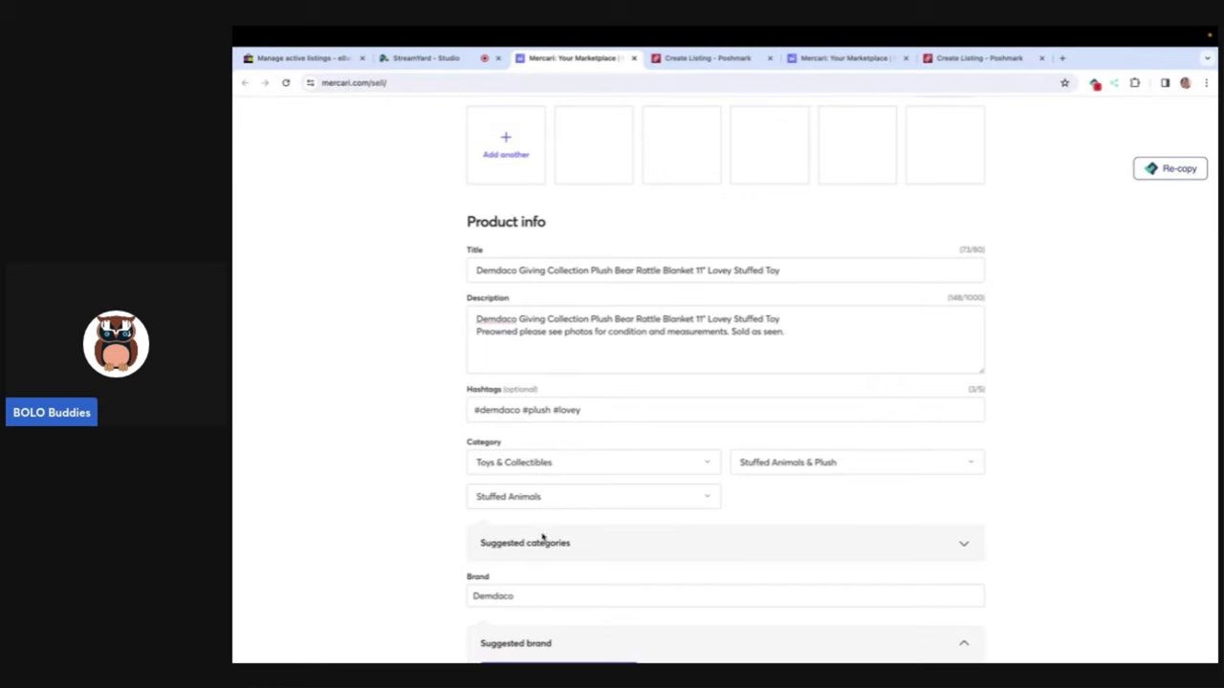
Step: Set the condition of the Demdaco bear blanket Mercari draft to Good
scroll(542, 538, down, 3)
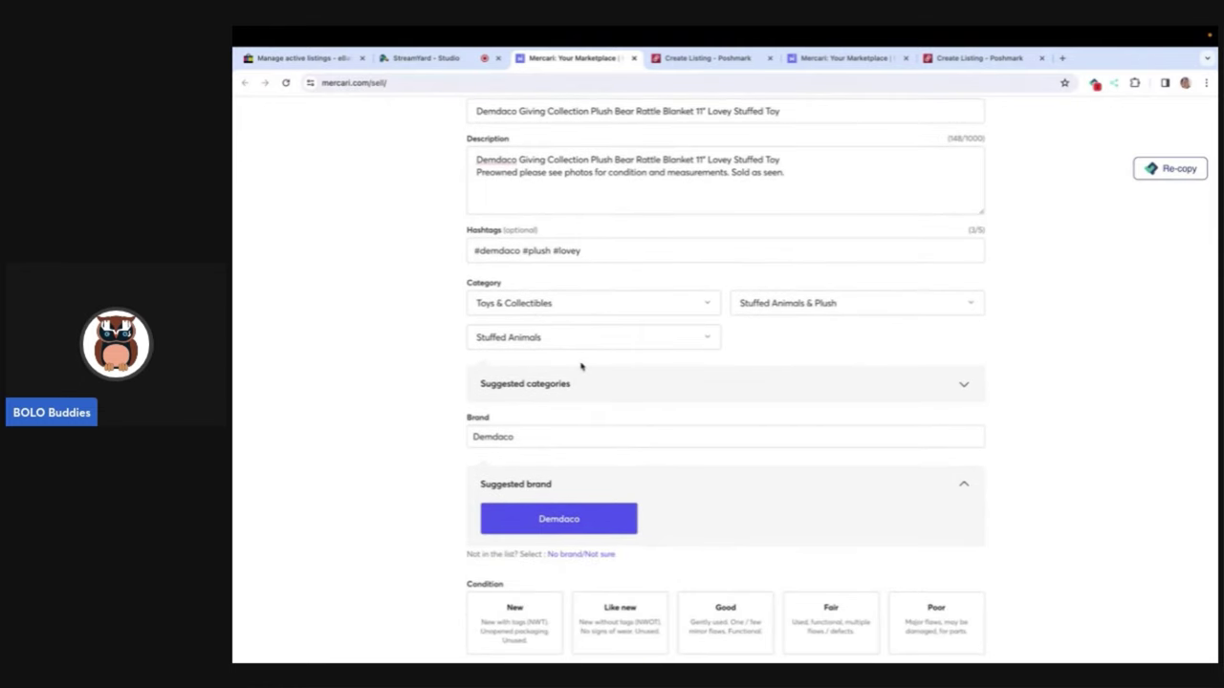
scroll(580, 366, down, 3)
click(715, 450)
Step: Clear the color of the Demdaco bear blanket Mercari draft by resetting it to the "Select color" option
scroll(712, 449, down, 4)
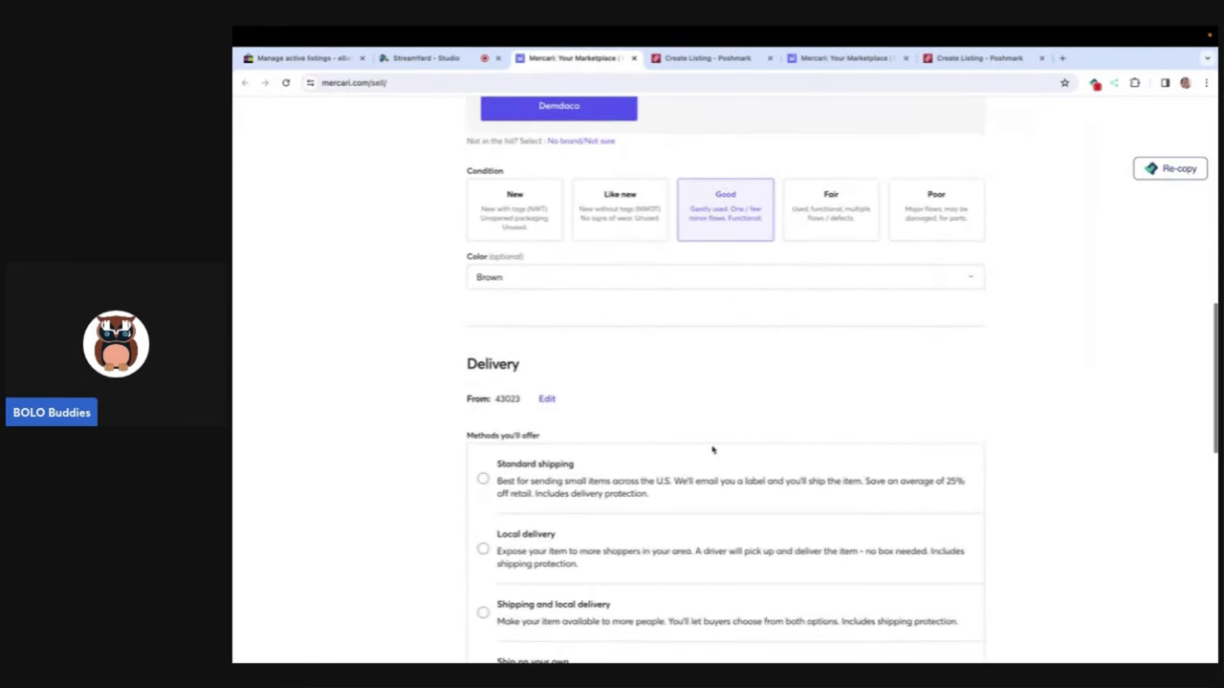
scroll(713, 449, down, 4)
scroll(586, 316, down, 1)
scroll(576, 375, up, 5)
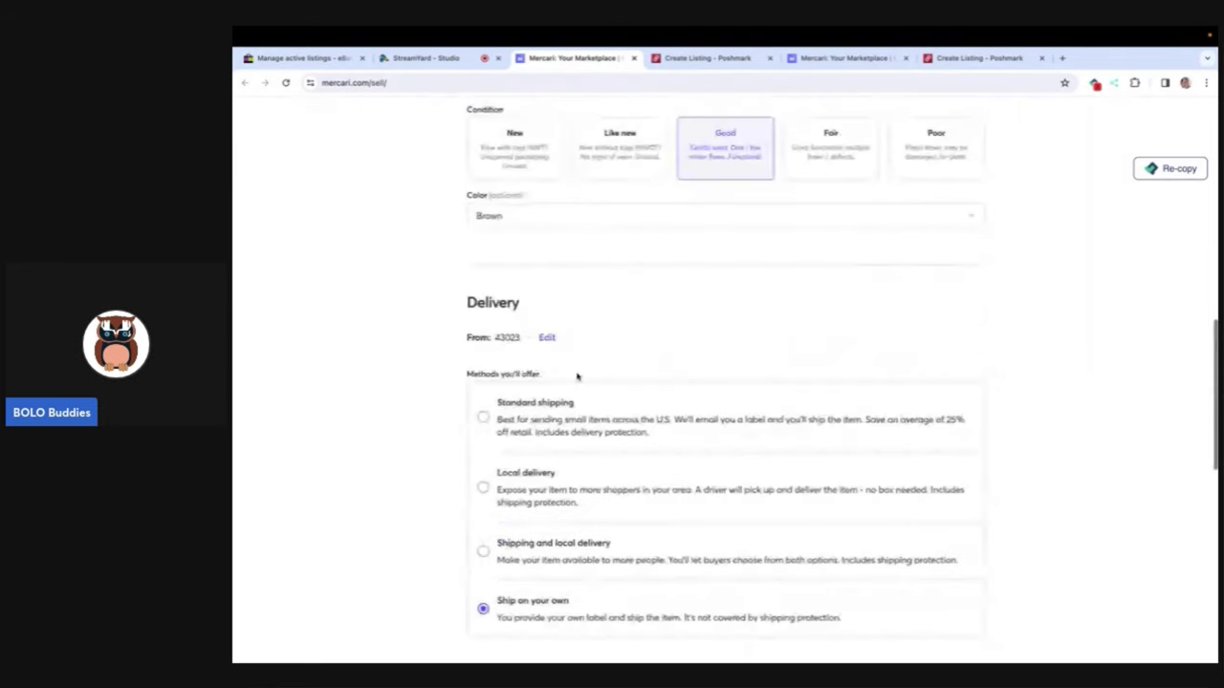
click(571, 220)
scroll(524, 248, up, 2)
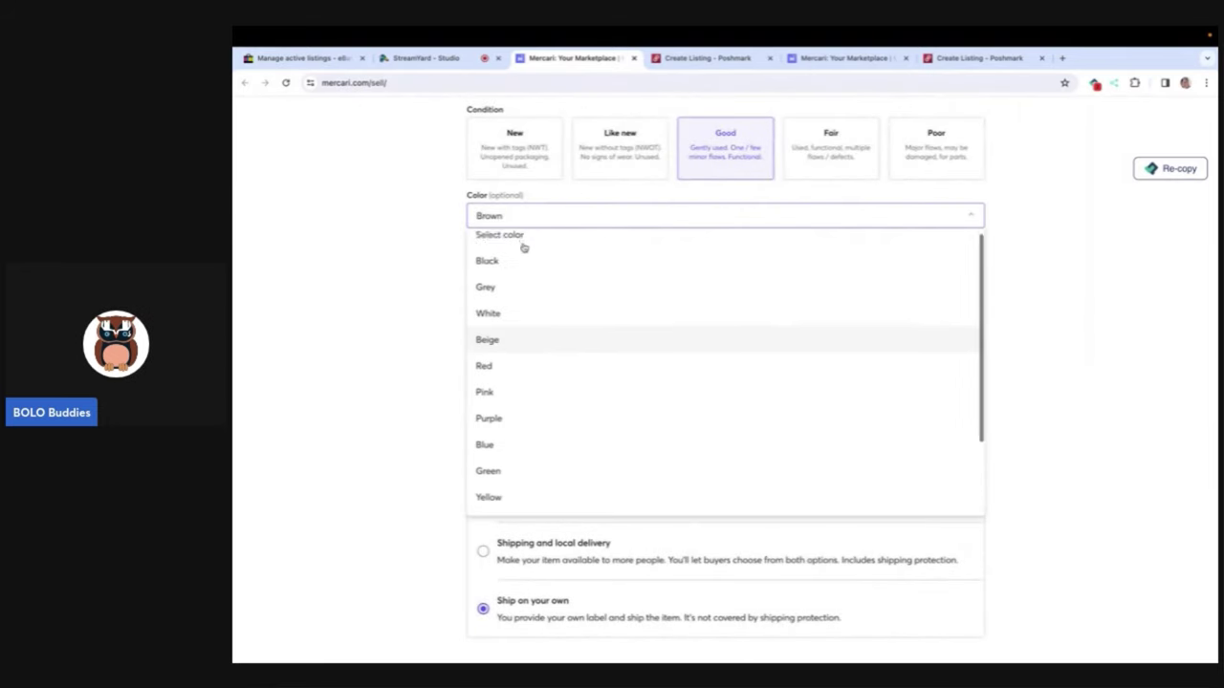
click(524, 245)
Step: Set the Demdaco bear blanket draft's Mercari price to 55 and turn off automatic price adjustment
scroll(526, 274, down, 5)
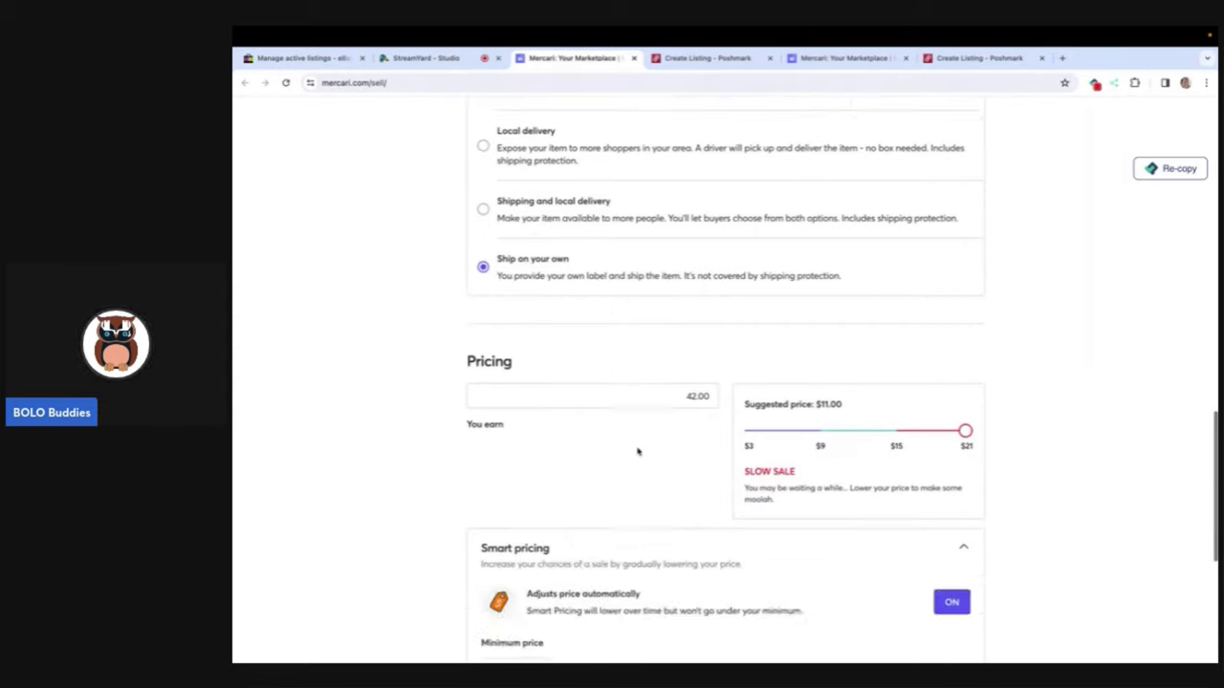
scroll(638, 452, down, 2)
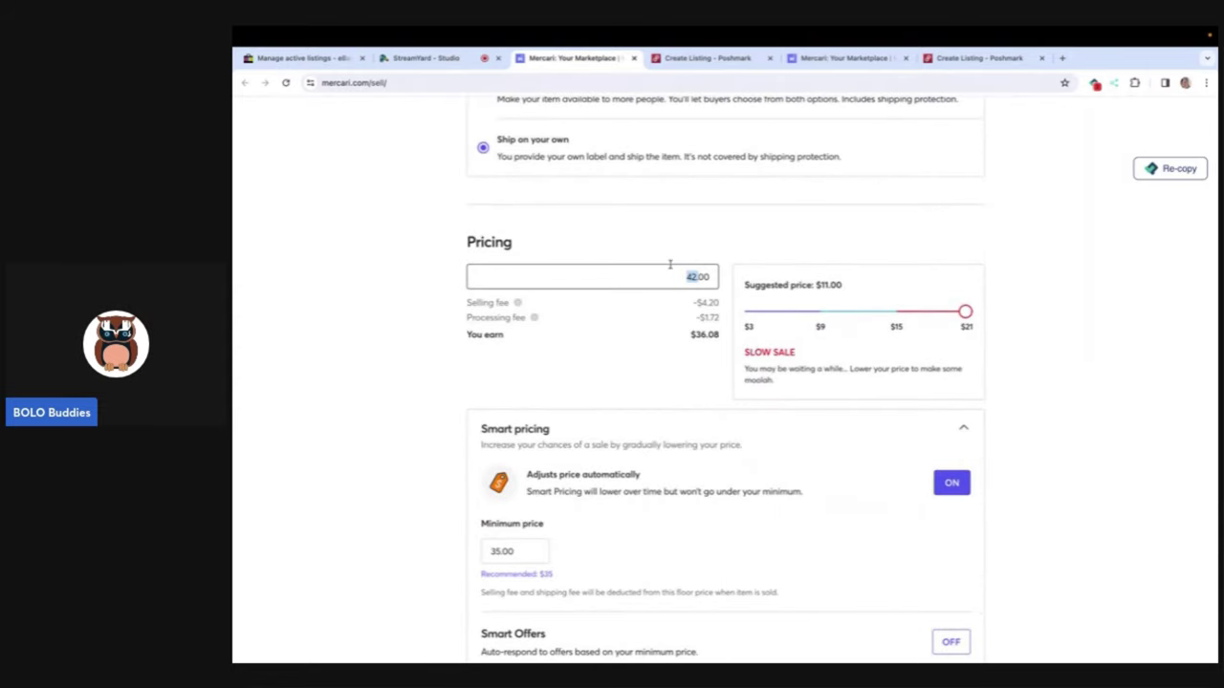
text(.)
click(756, 241)
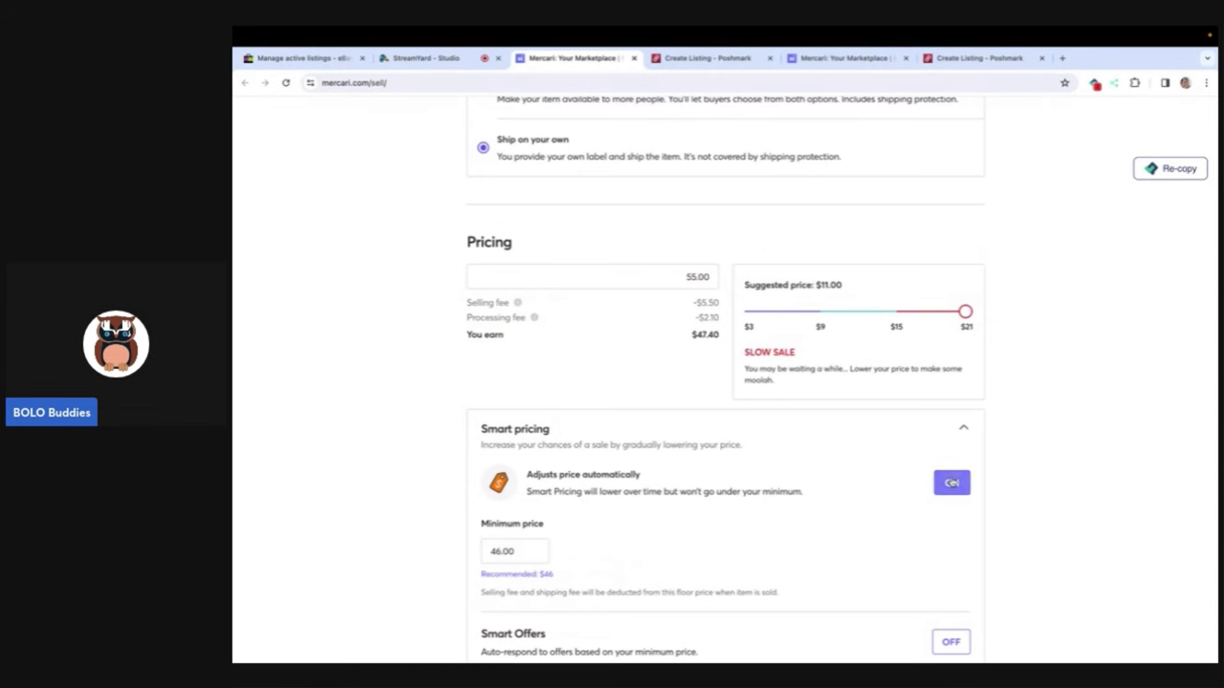
click(951, 483)
Step: Publish the Demdaco bear blanket listing on Mercari and close its page
scroll(950, 481, down, 2)
click(824, 605)
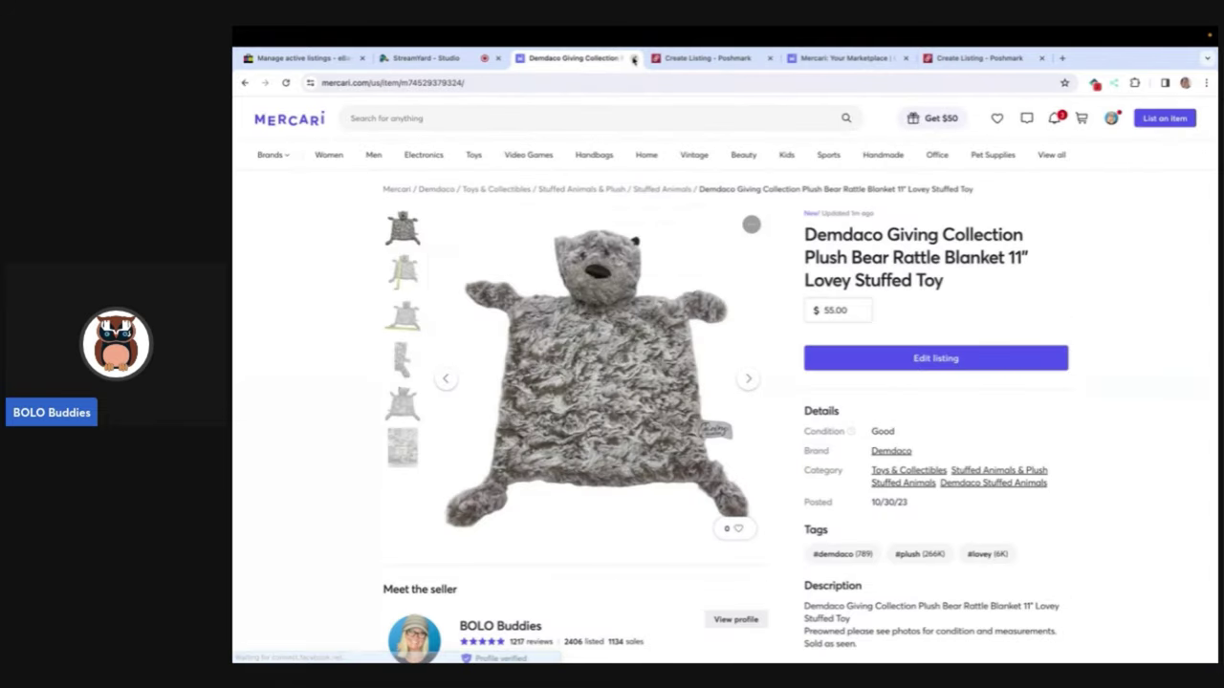
click(632, 58)
Step: Put the "Preowned please see photos" sentence on its own line in the Demdaco bear blanket's Poshmark description
scroll(596, 331, down, 5)
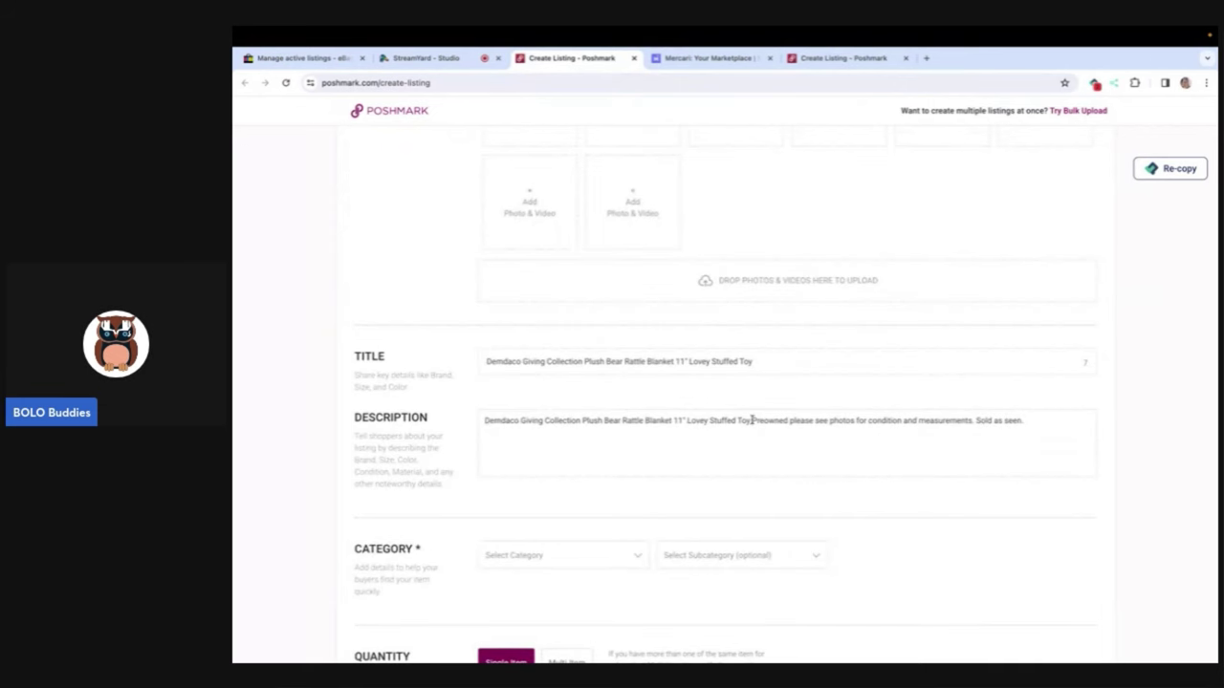
click(751, 421)
key(Return)
Step: Categorize the Demdaco bear blanket Poshmark draft as Kids Toys, Stuffed Animals and mark it as having no tags attached
scroll(620, 451, down, 3)
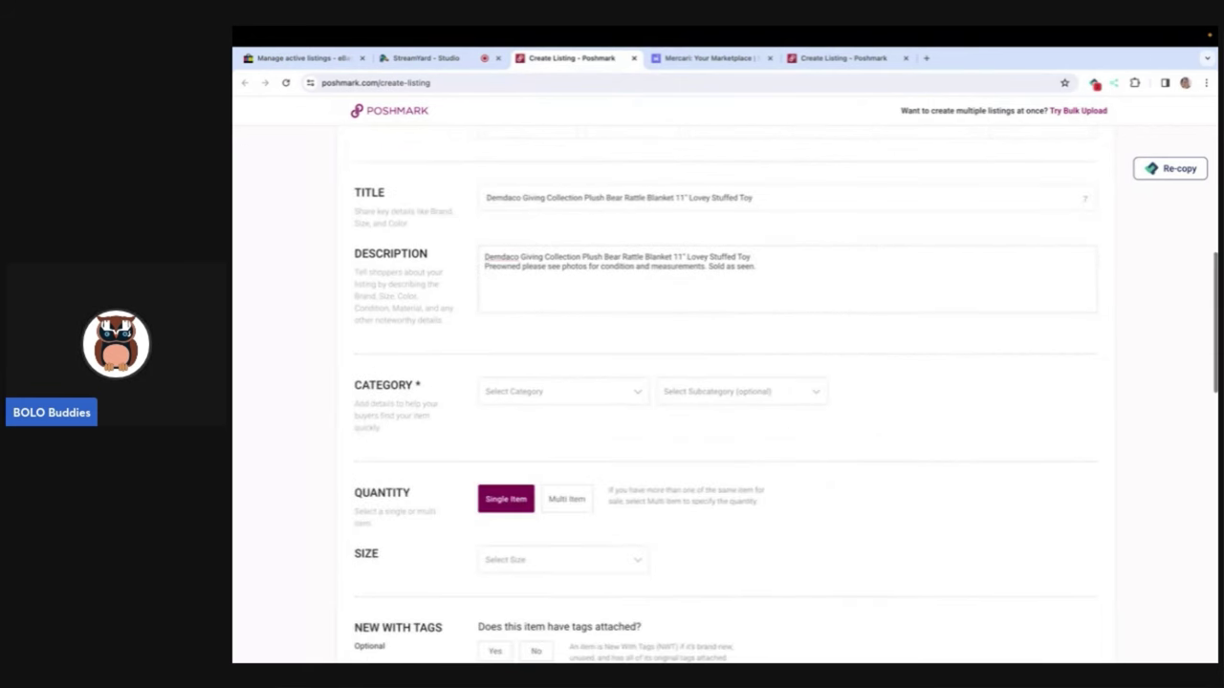
click(631, 395)
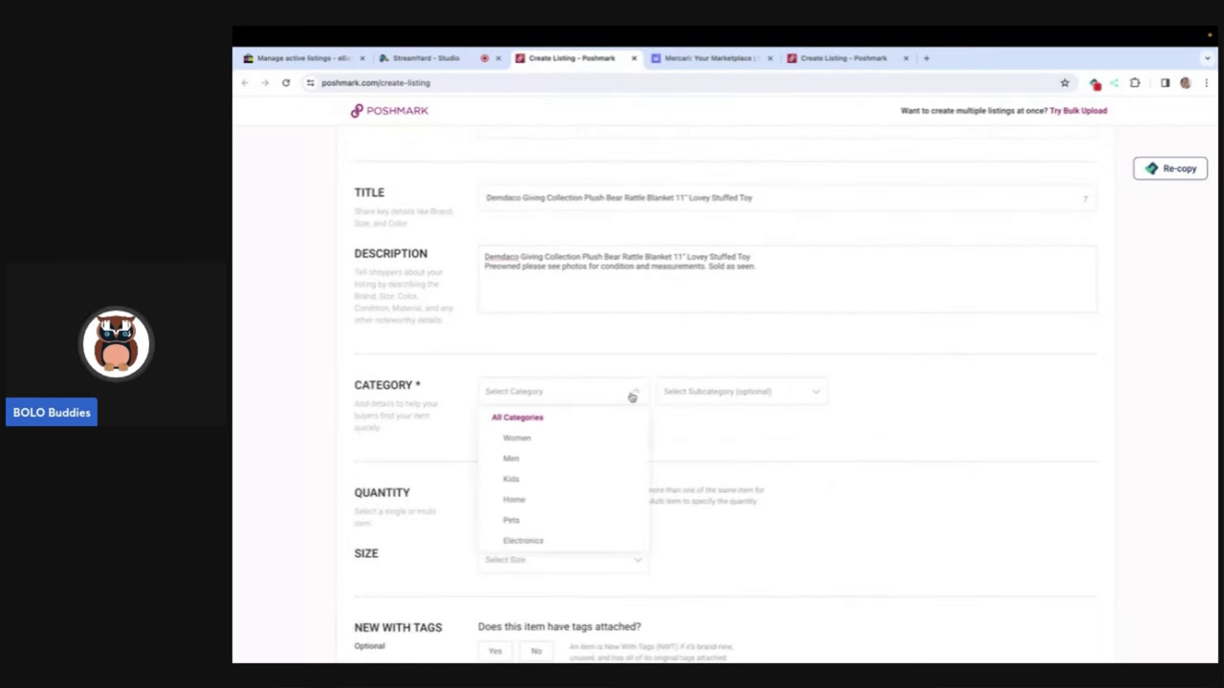
click(573, 481)
scroll(563, 568, down, 2)
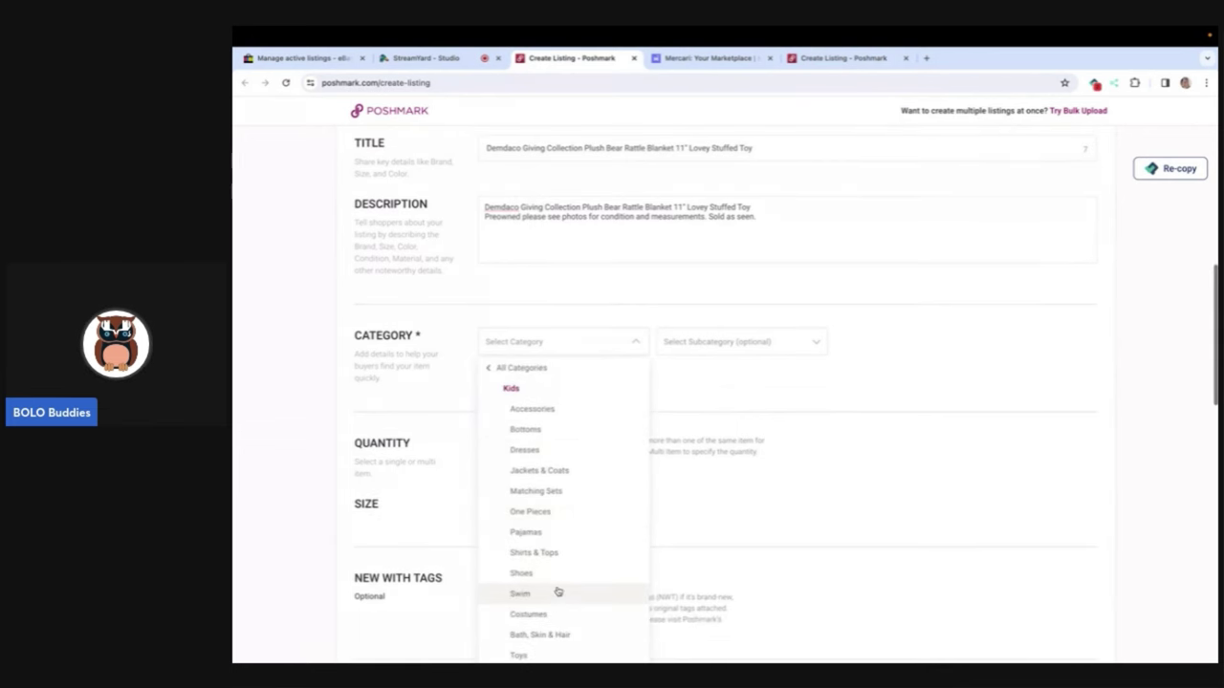
scroll(557, 592, down, 1)
click(548, 572)
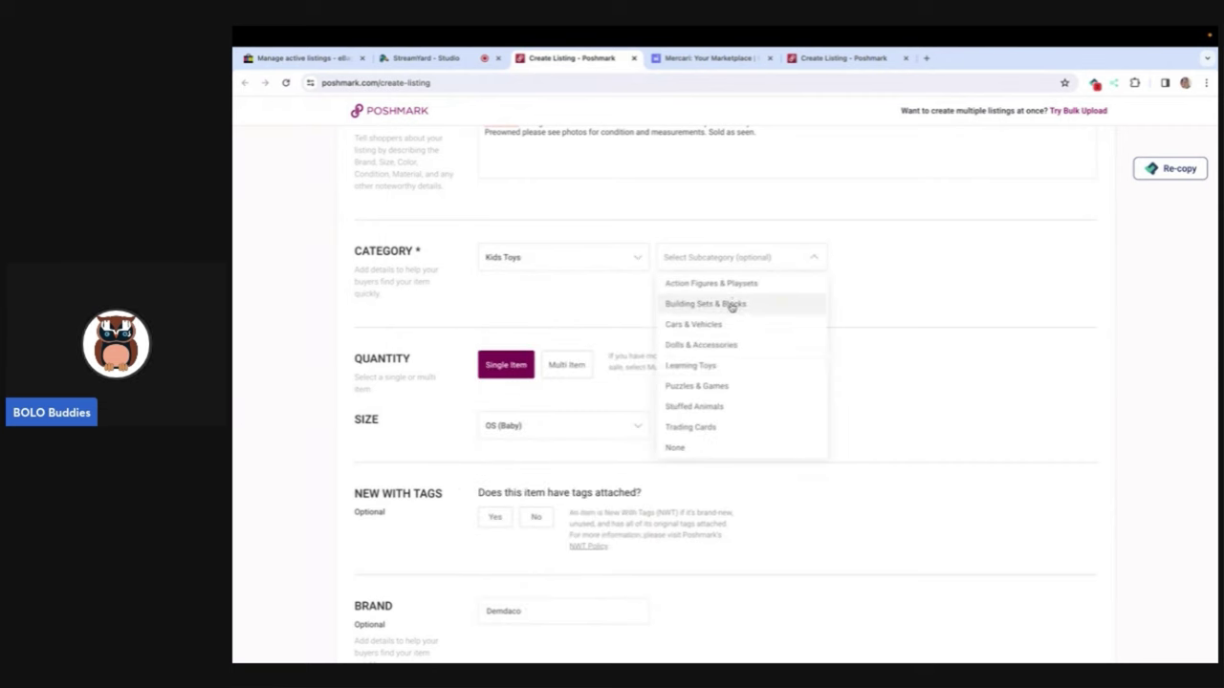
click(704, 407)
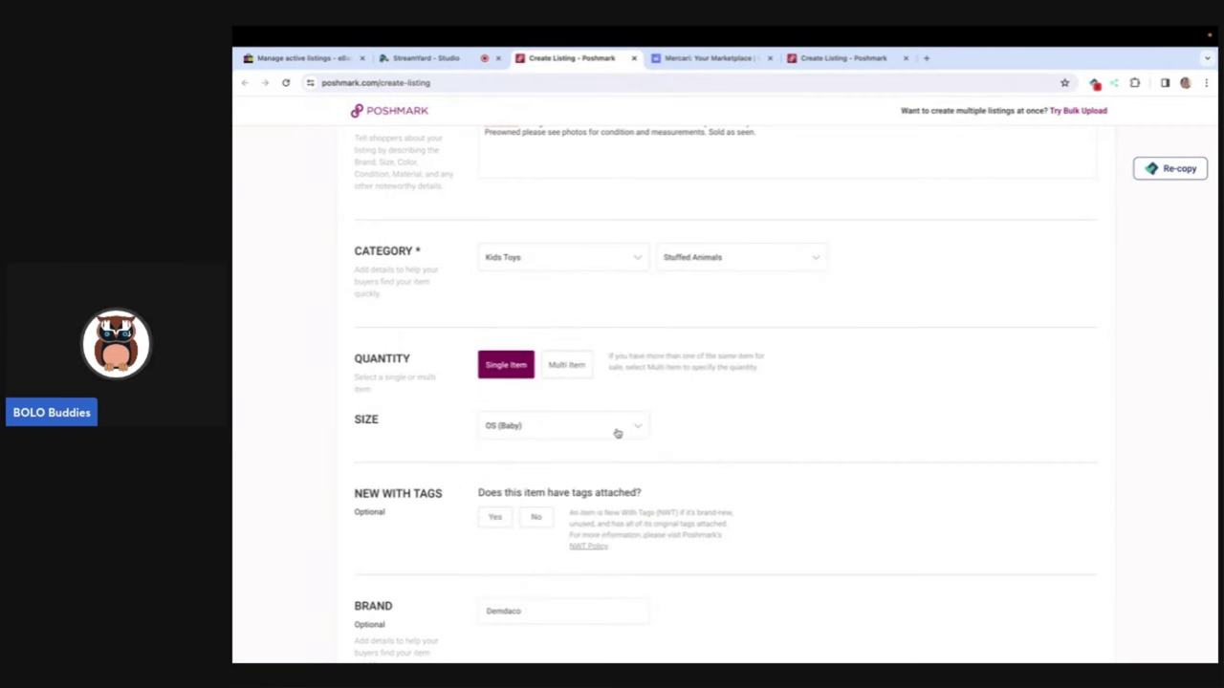
click(538, 518)
scroll(541, 518, down, 5)
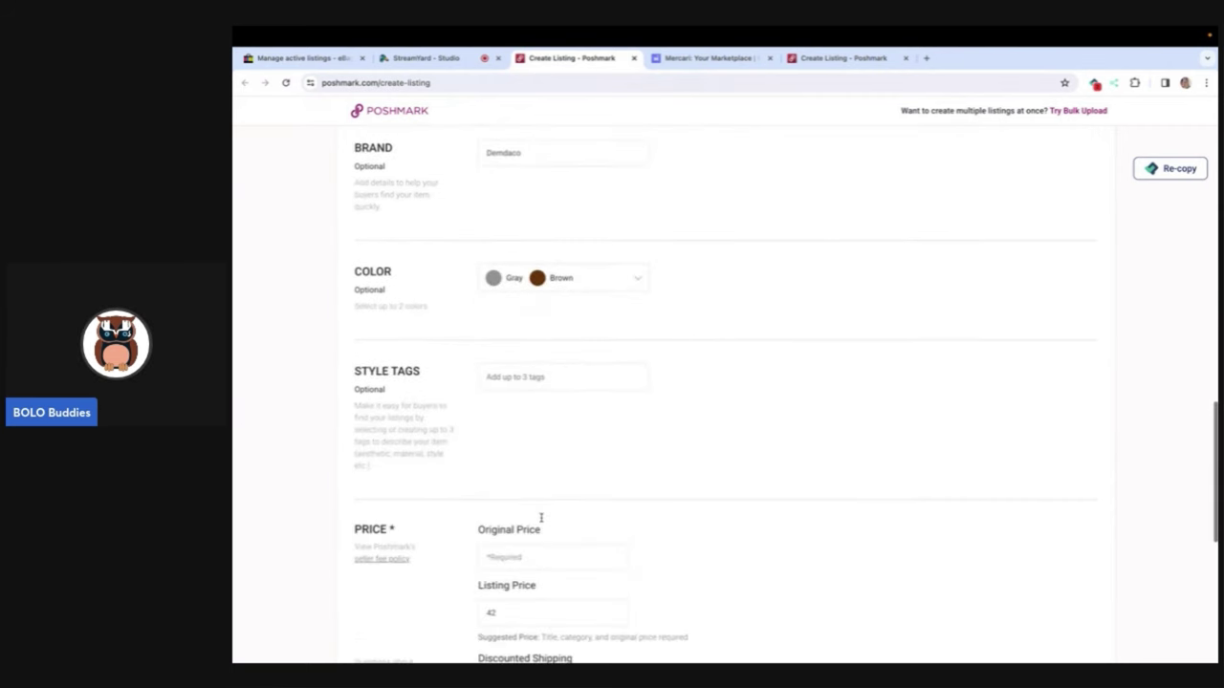
Step: Set the Demdaco bear blanket draft's Poshmark original price to 0 and its listing price to 55
scroll(529, 468, down, 2)
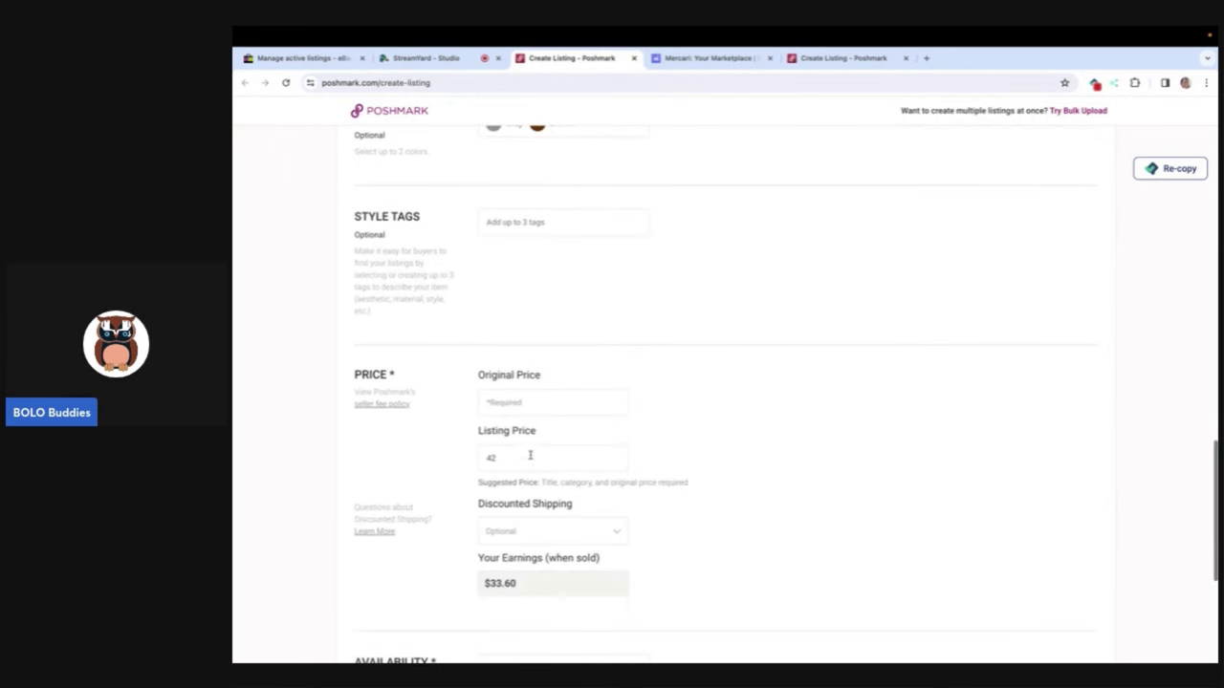
click(521, 466)
key(BackSpace)
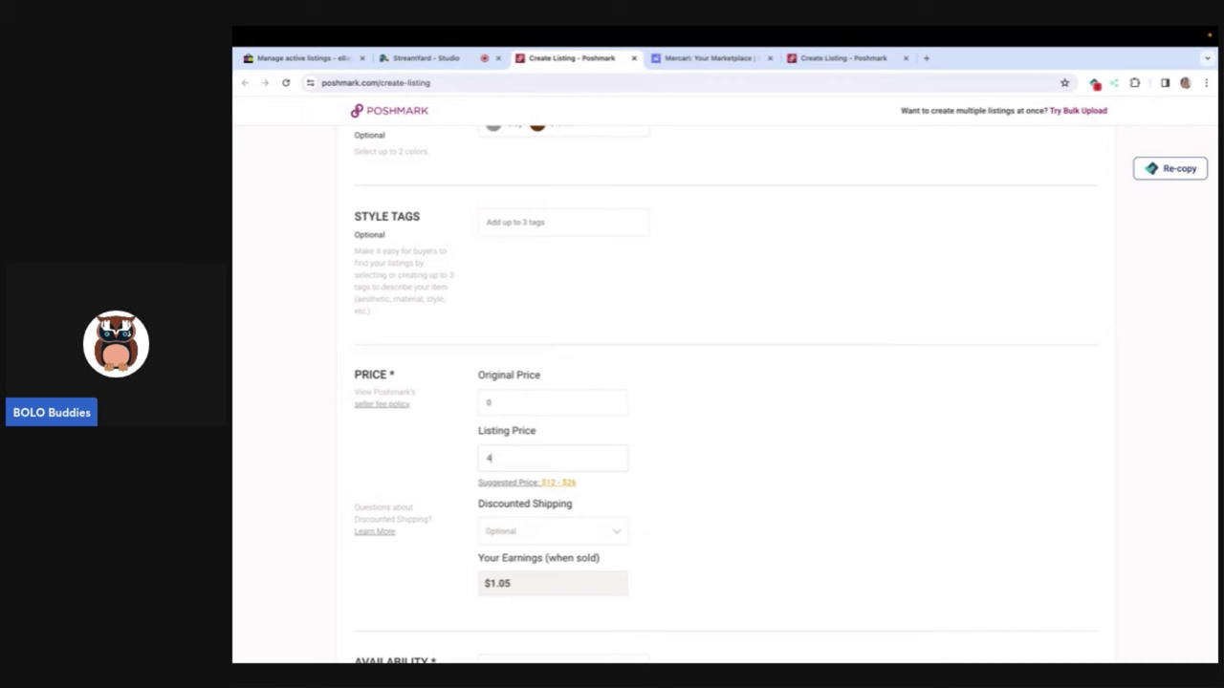
key(BackSpace)
text(55)
Step: Publish the Demdaco bear blanket listing on Poshmark and close its page
scroll(755, 471, down, 4)
click(1052, 480)
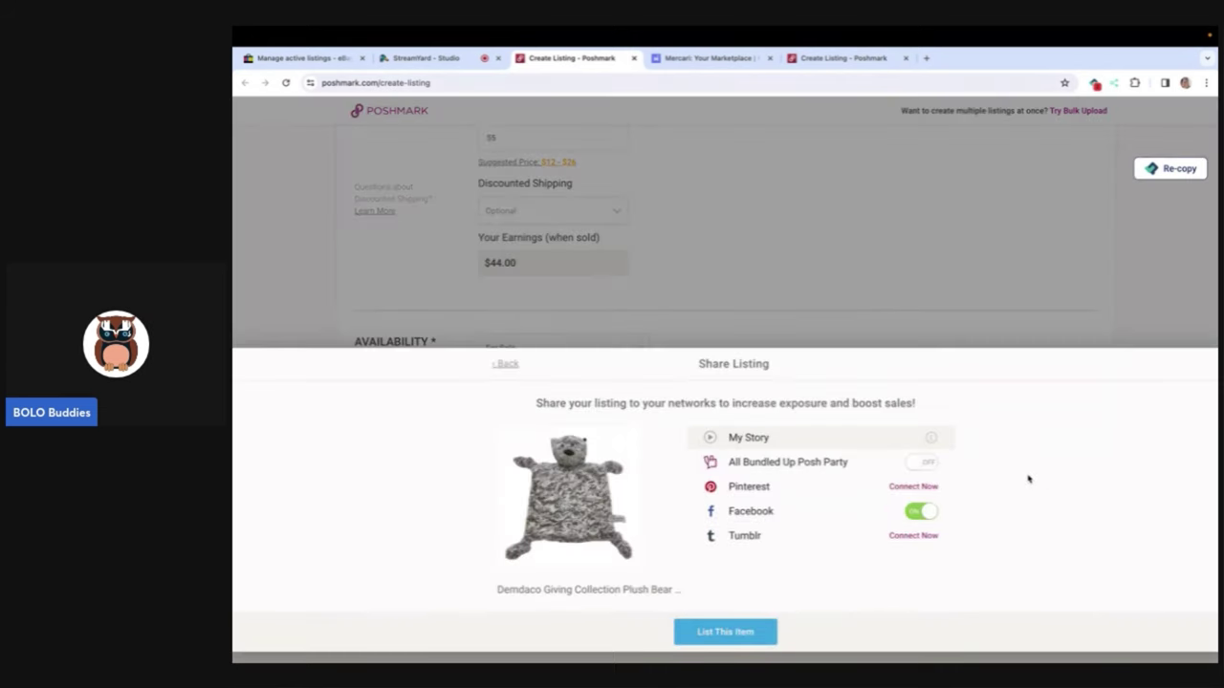
click(727, 636)
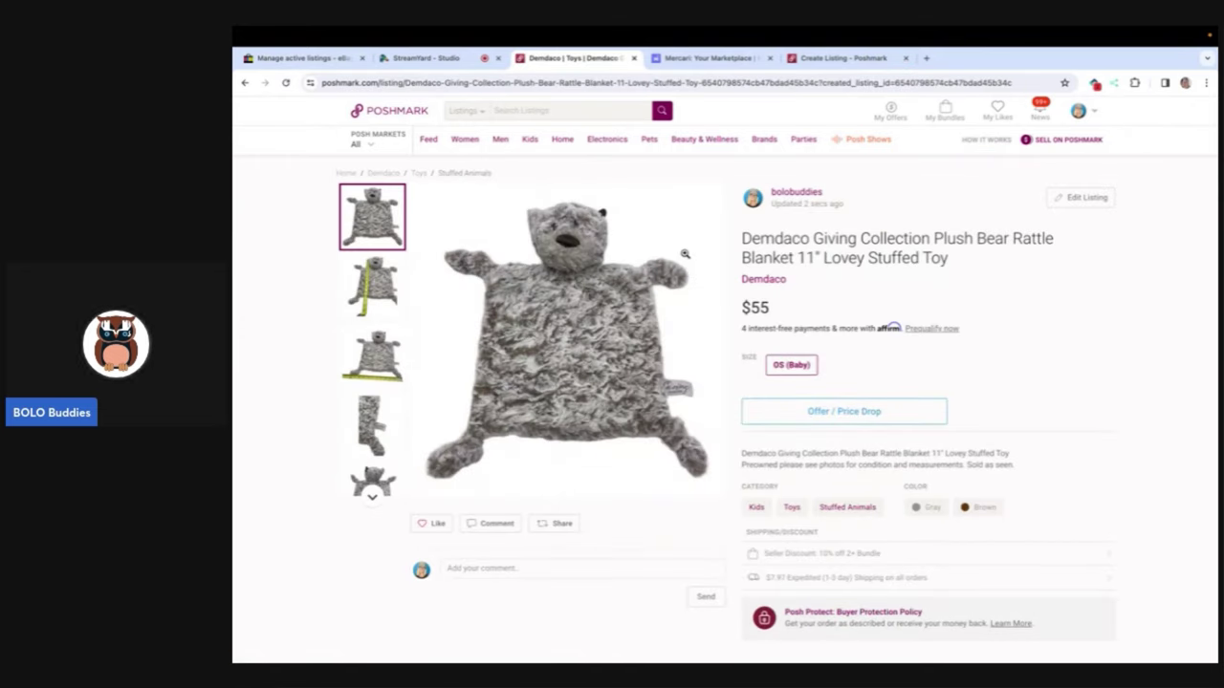
click(634, 58)
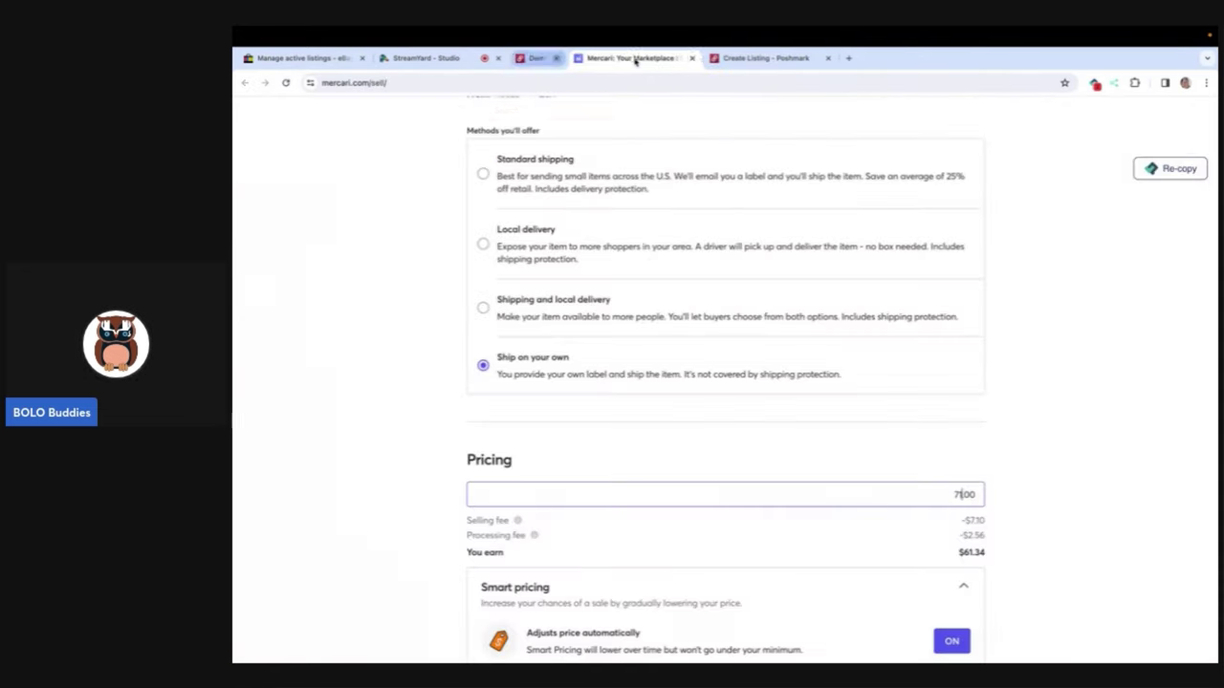
Step: Put the "Preowned please see photos" sentence on its own line in the Disney Chum shark puppet's Mercari description
scroll(587, 196, up, 15)
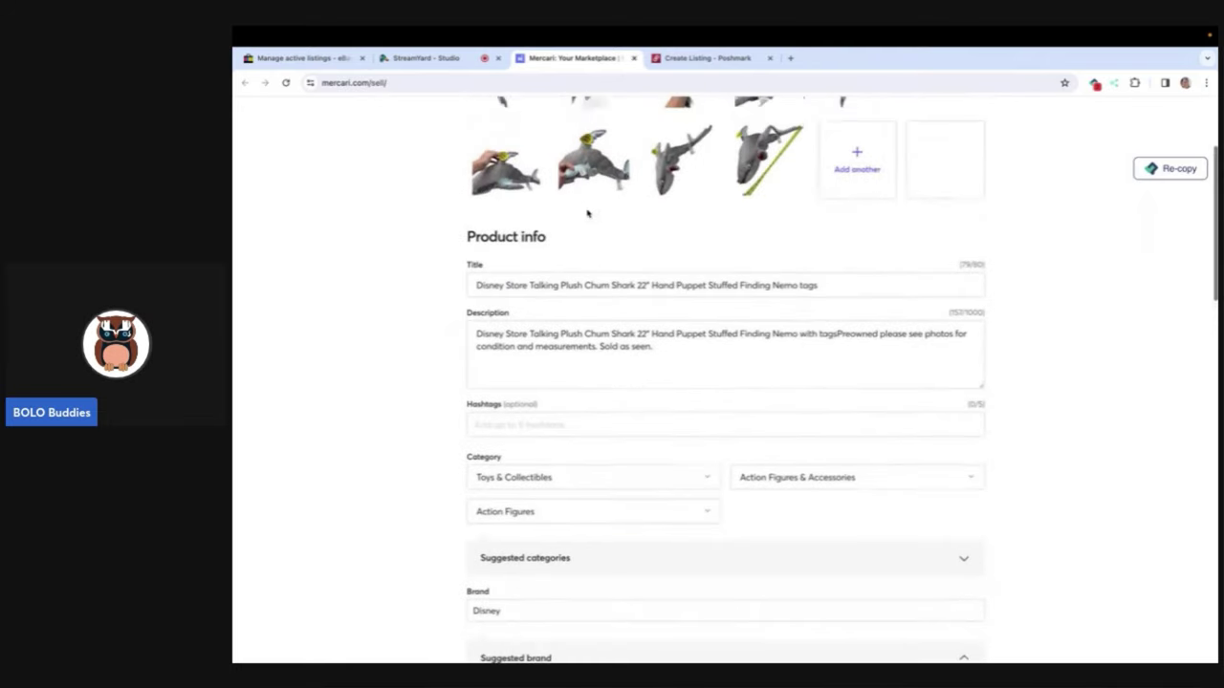
scroll(587, 213, up, 1)
click(848, 384)
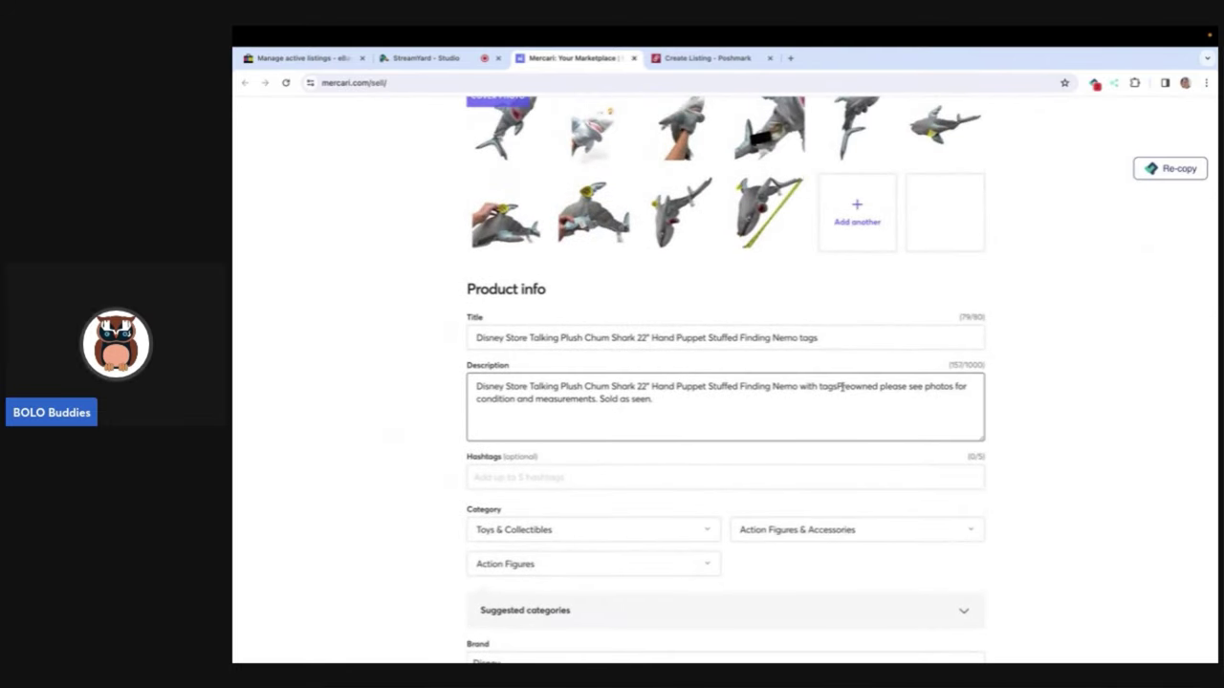
key(Return)
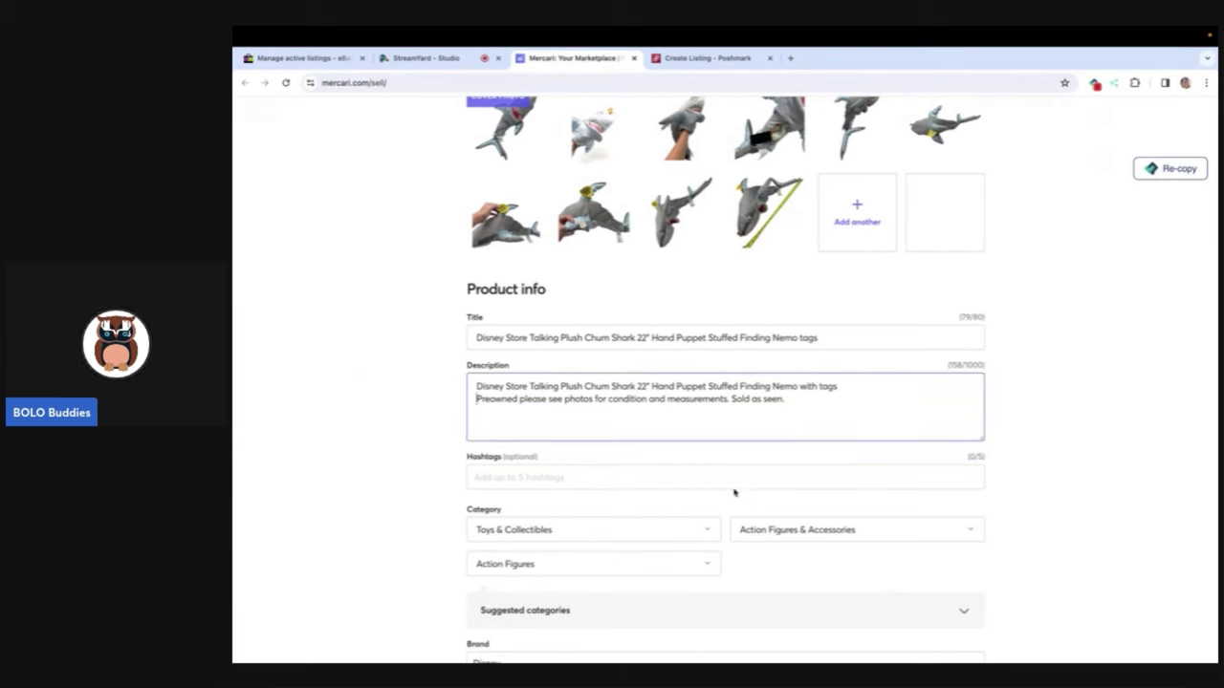
Step: Add the hashtags #disney #plush #puppet to the Chum shark puppet's Mercari draft
click(725, 481)
text(disne)
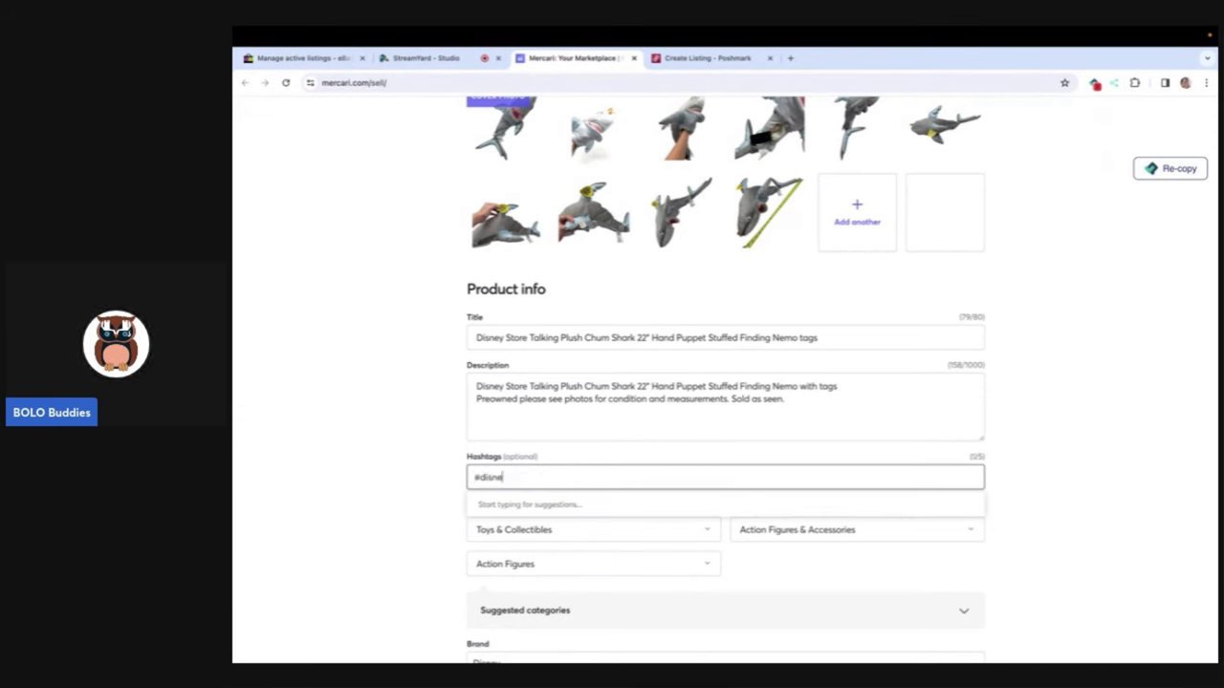
text(y #)
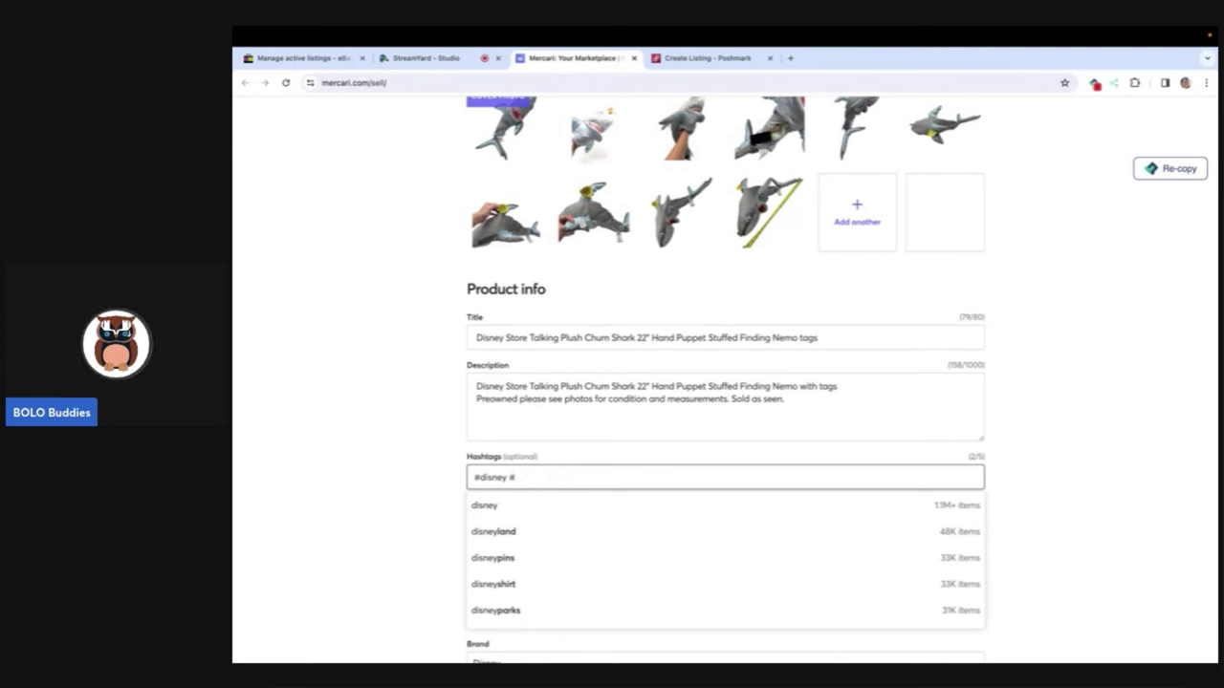
text(plush #)
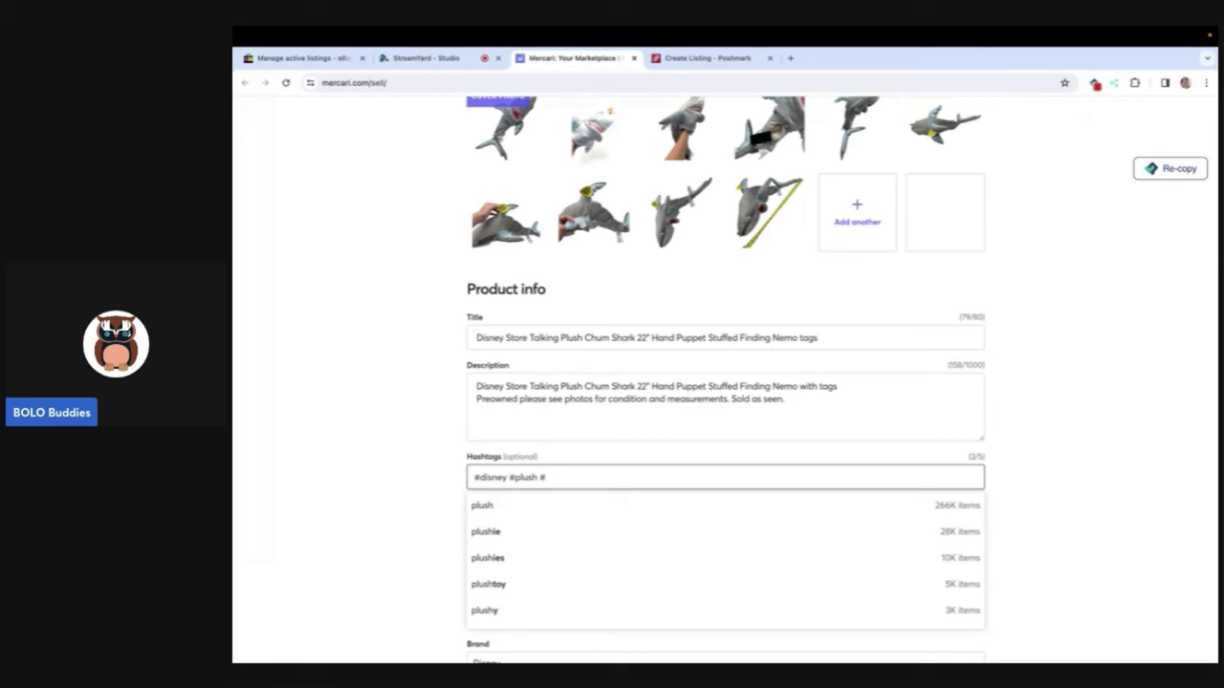
text(puppet)
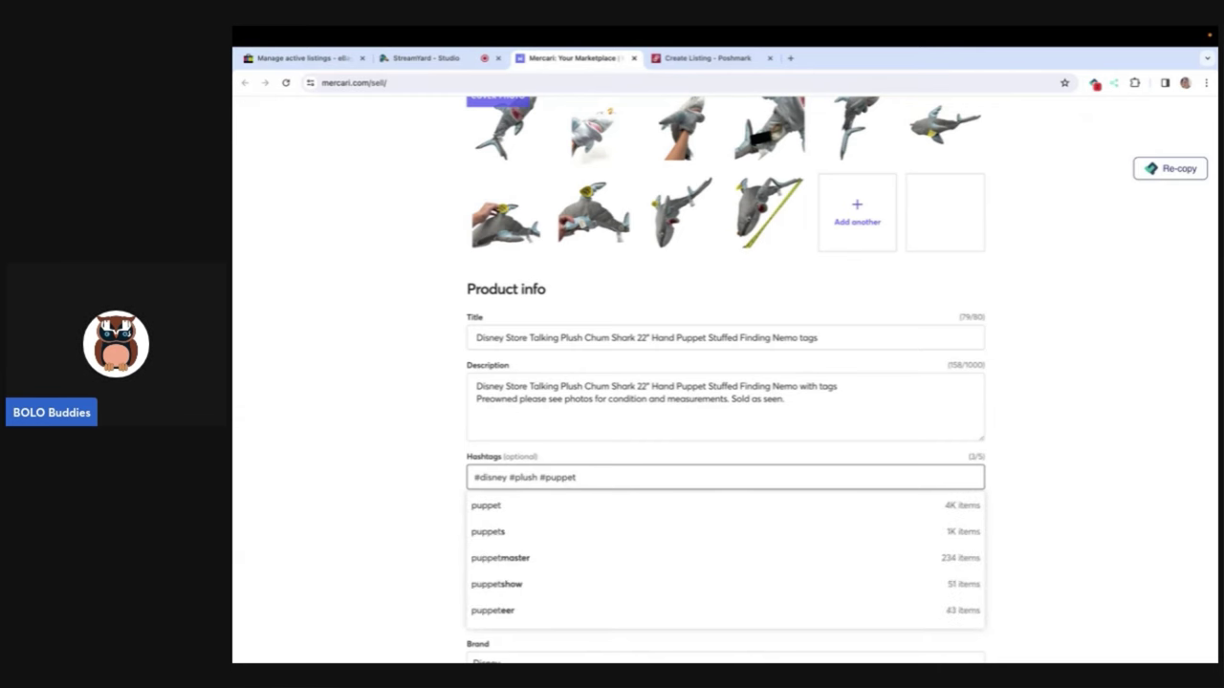
click(819, 571)
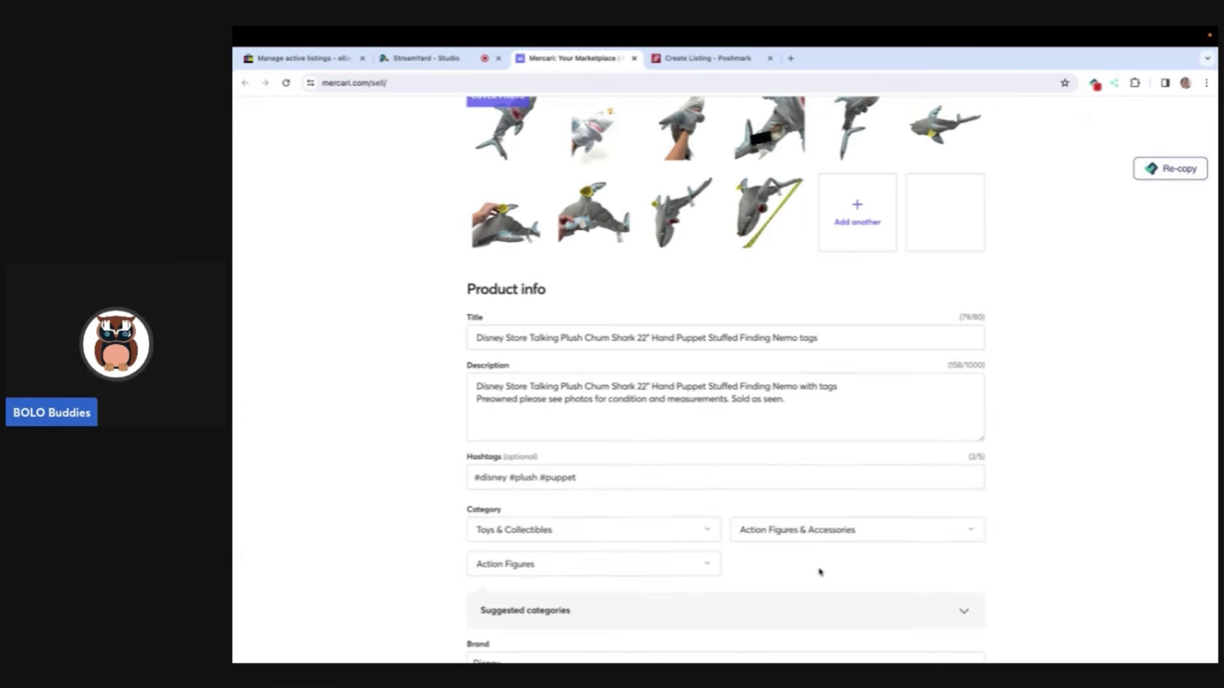
Step: Apply the suggested Stuffed Animals & Plush, Stuffed Animals category to the Chum shark's Mercari draft and set its condition to Good
scroll(819, 572, down, 1)
scroll(819, 570, down, 1)
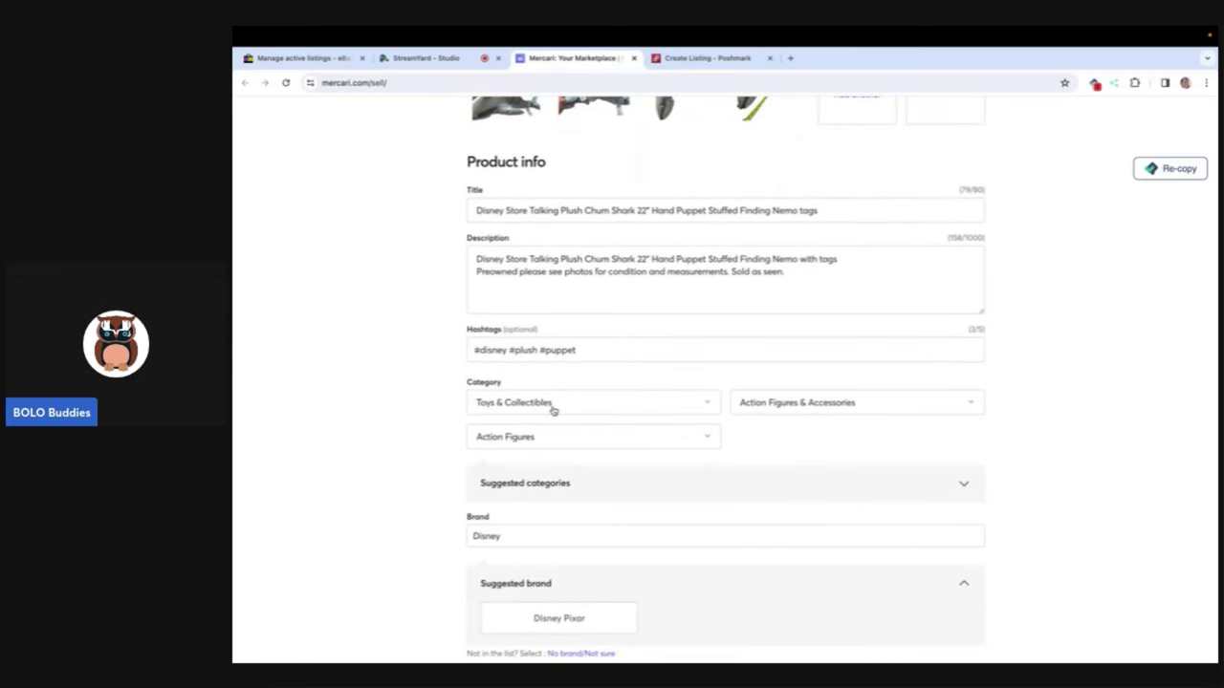
click(558, 482)
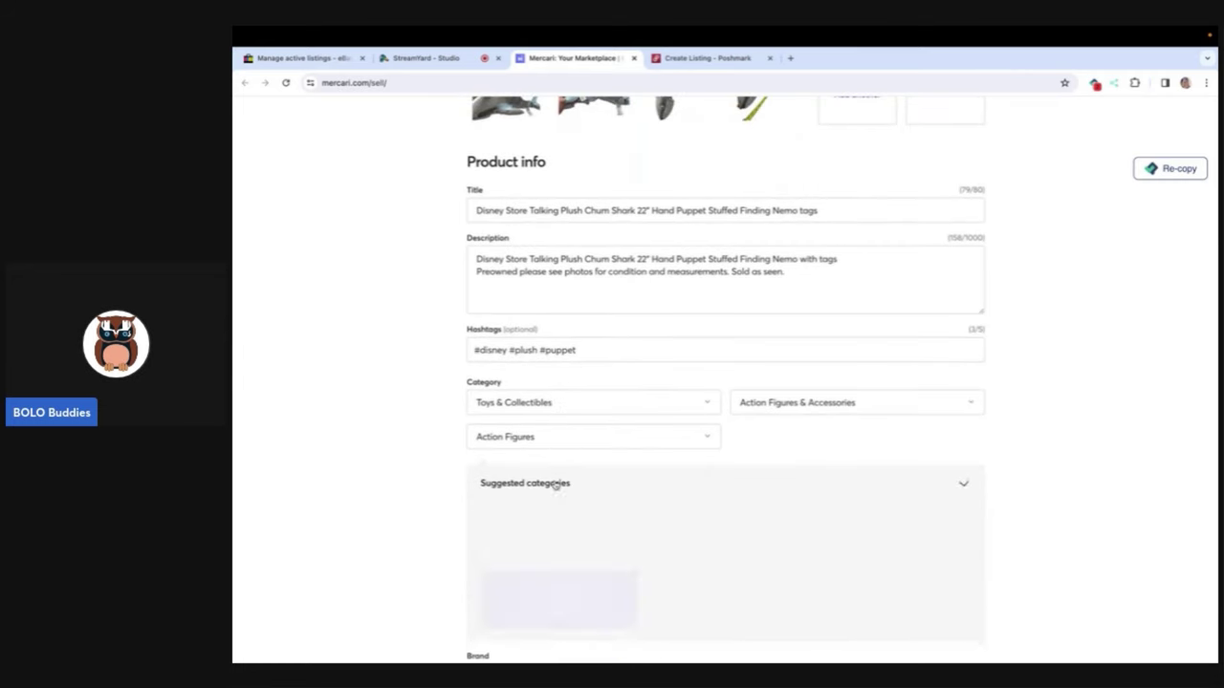
click(553, 527)
scroll(551, 521, down, 6)
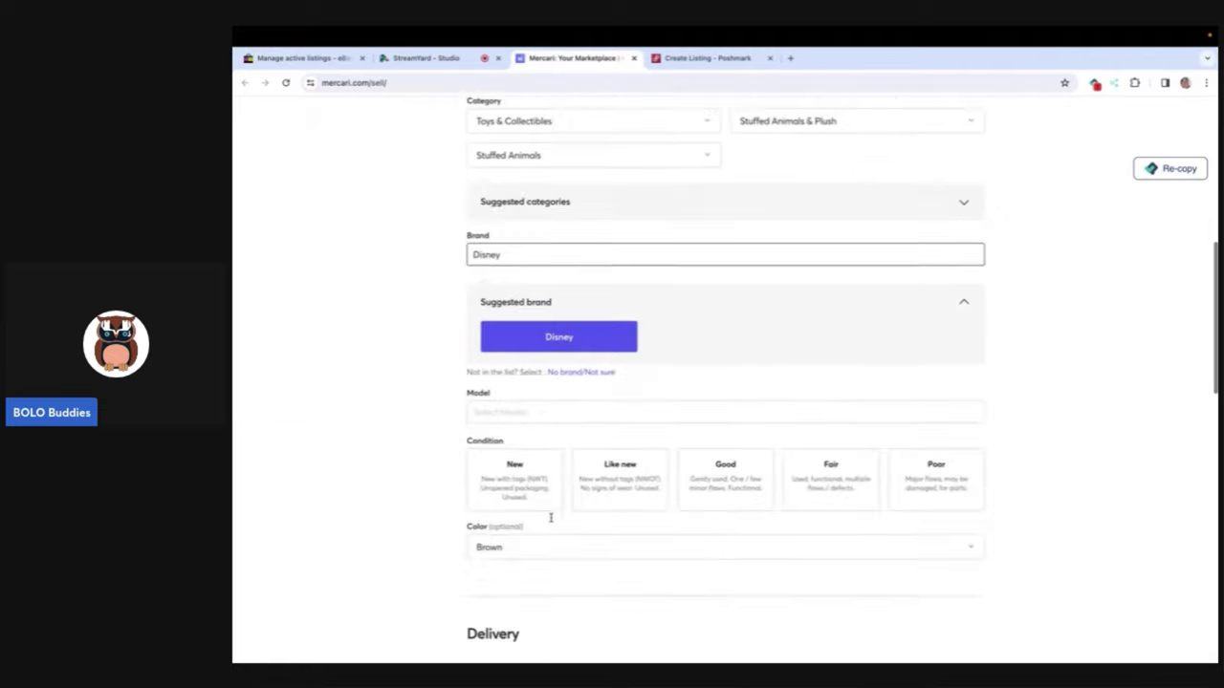
click(749, 412)
Step: Set the Chum shark draft's Mercari price to 90 and turn off automatic price adjustment
scroll(748, 411, down, 1)
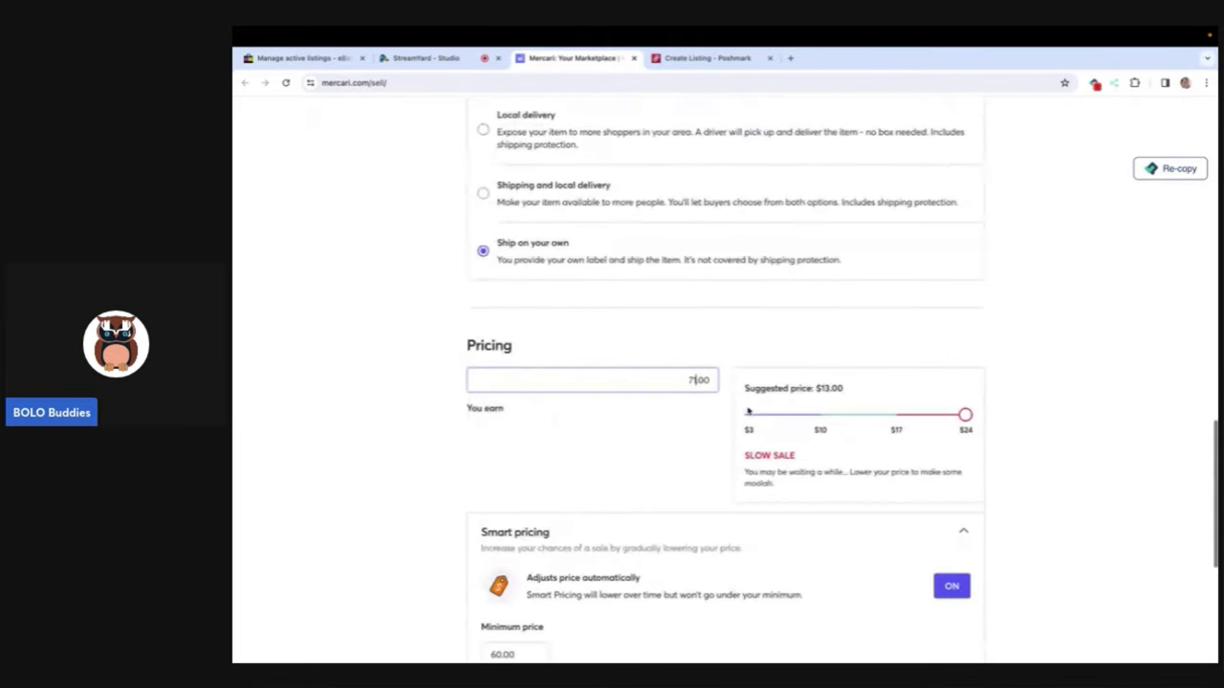
scroll(748, 411, down, 3)
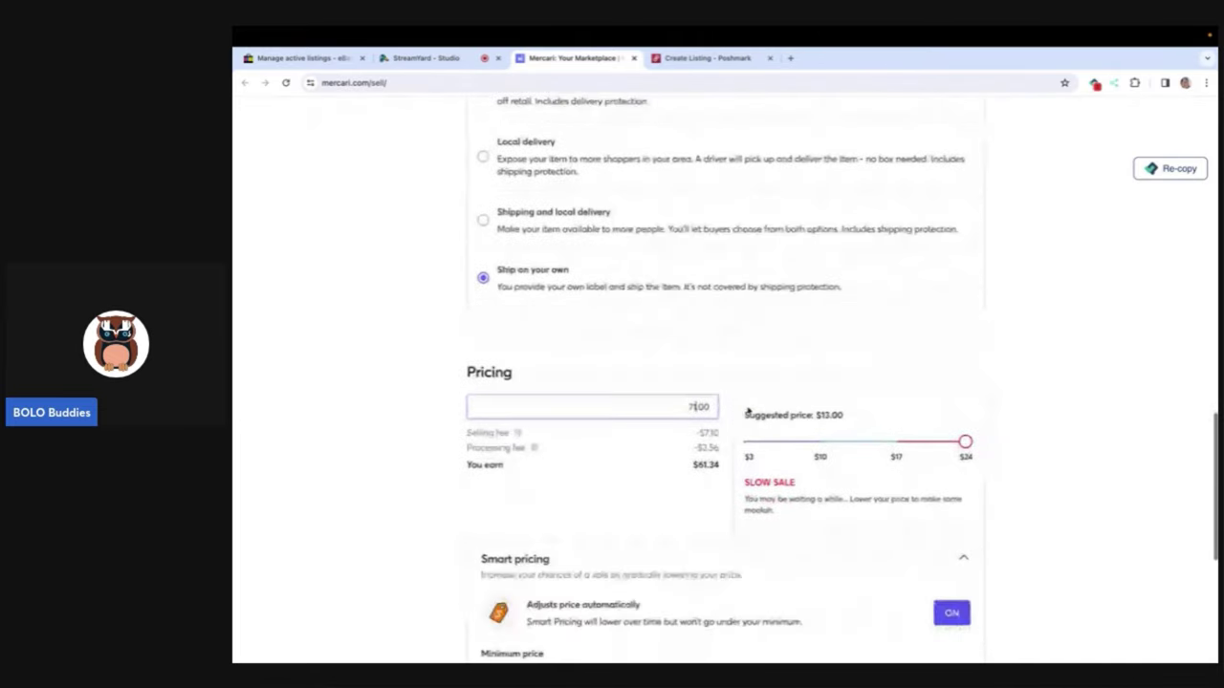
click(697, 415)
key(BackSpace)
key(BackSpace)
key(BackSpace)
key(BackSpace)
key(BackSpace)
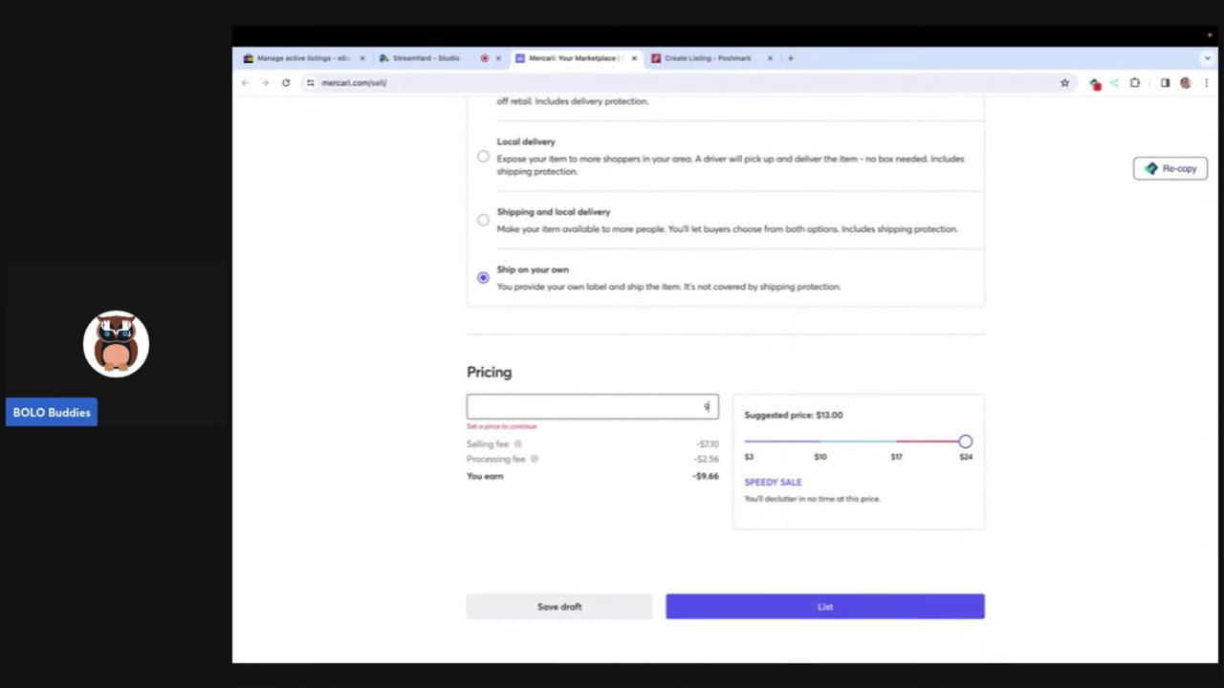
text(90)
click(770, 380)
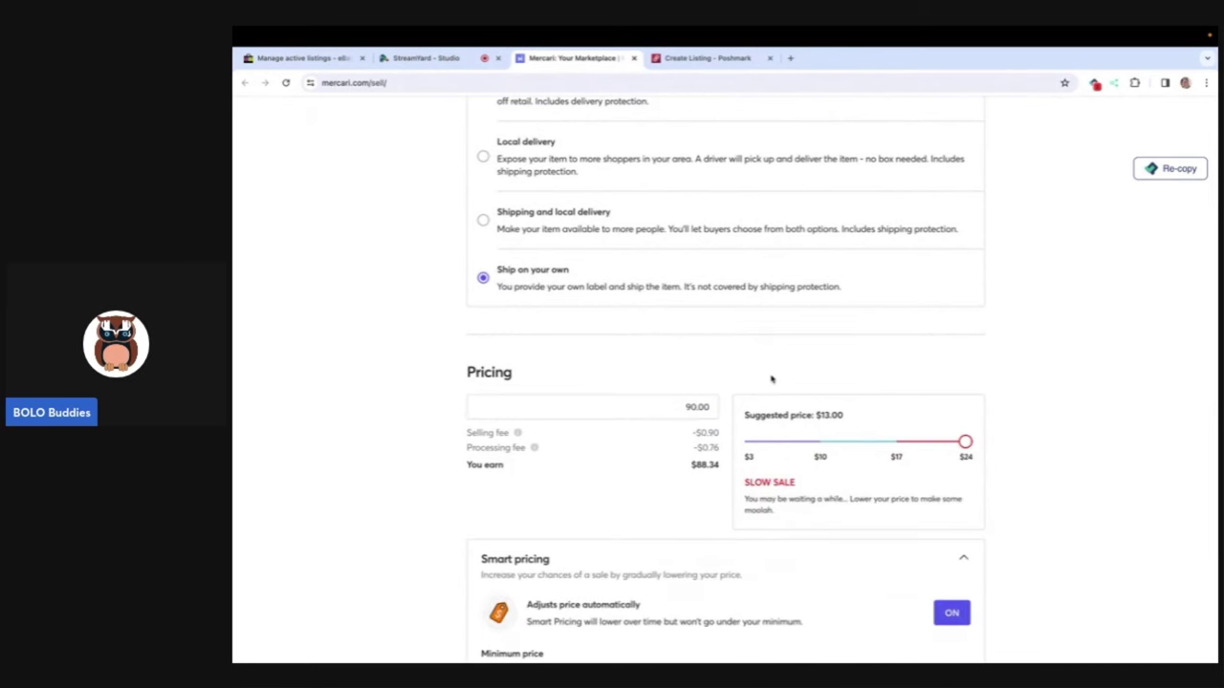
scroll(771, 380, down, 3)
click(950, 346)
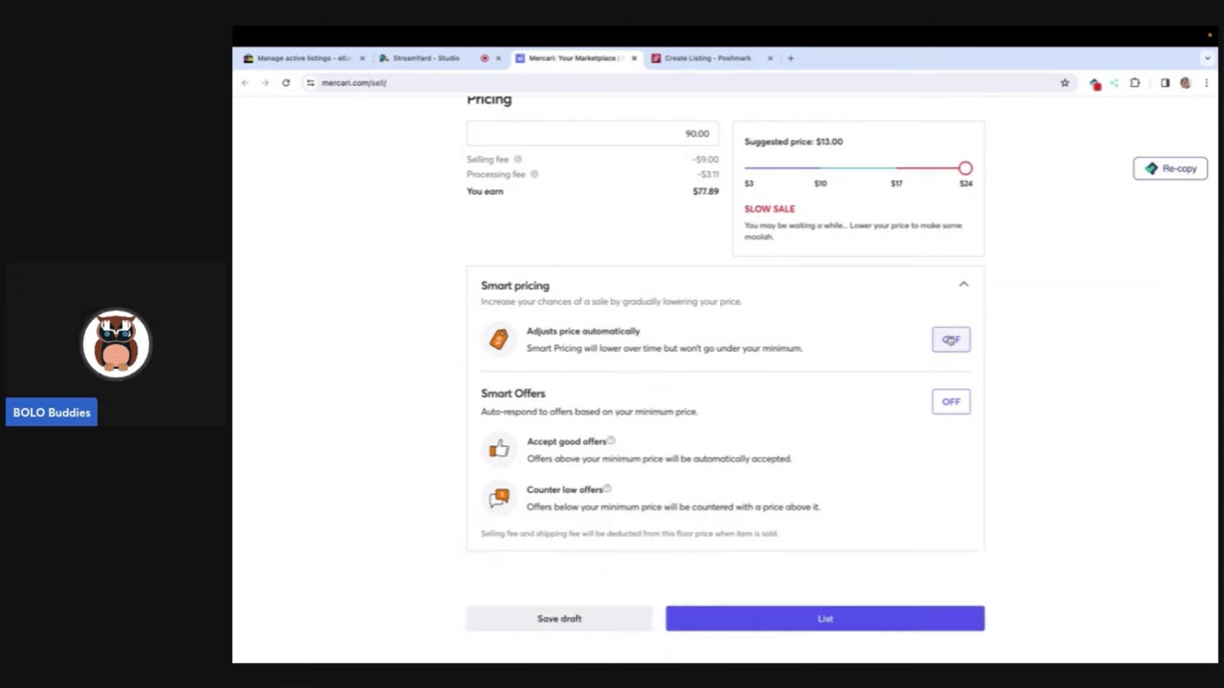
Step: Try to publish the Chum shark draft on Mercari and fill in its required model as Other
scroll(950, 345, down, 1)
click(808, 606)
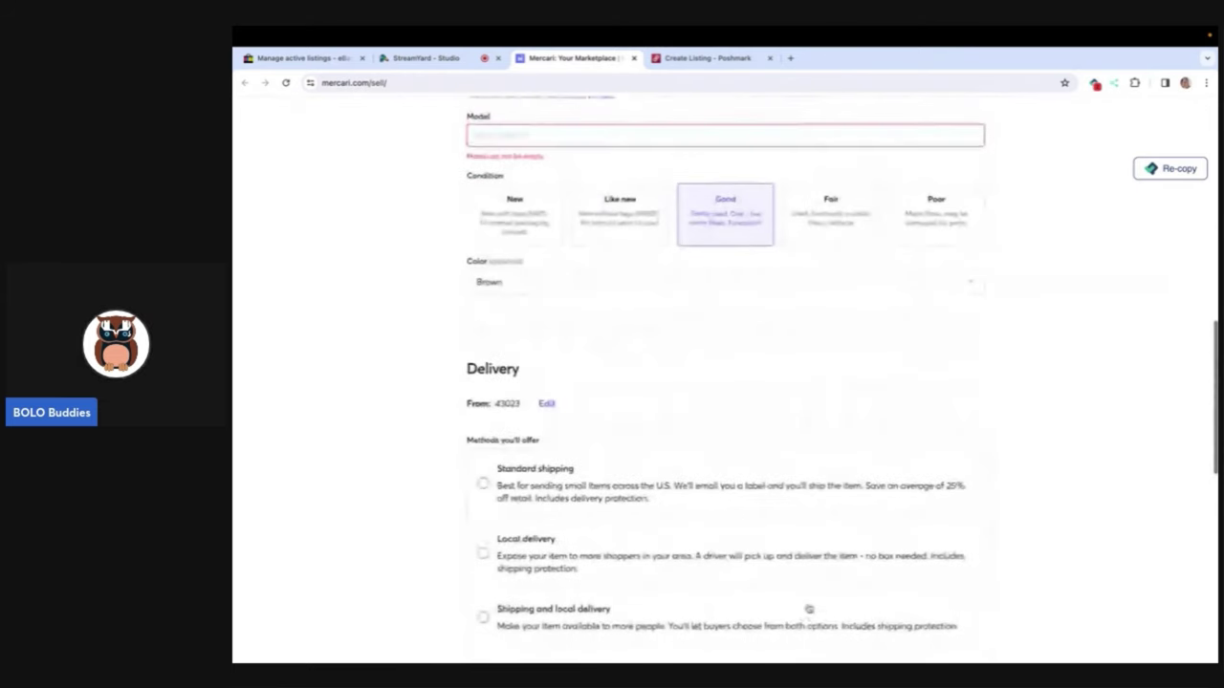
click(593, 133)
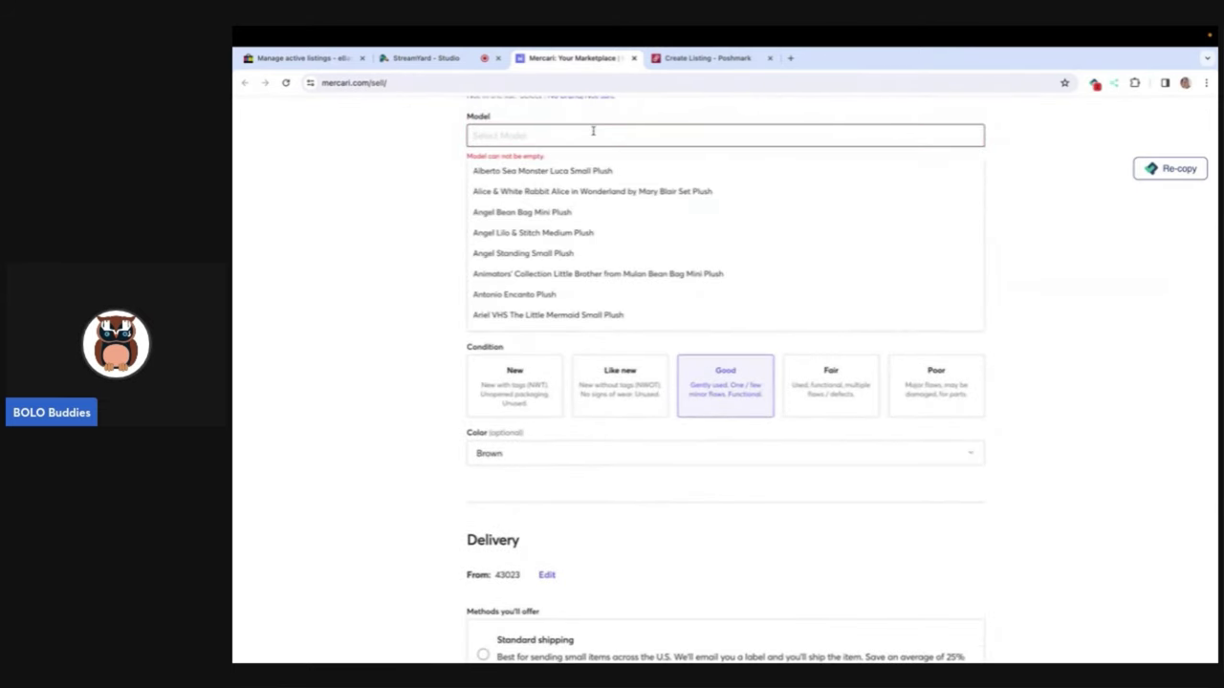
scroll(587, 278, down, 10)
scroll(588, 284, down, 15)
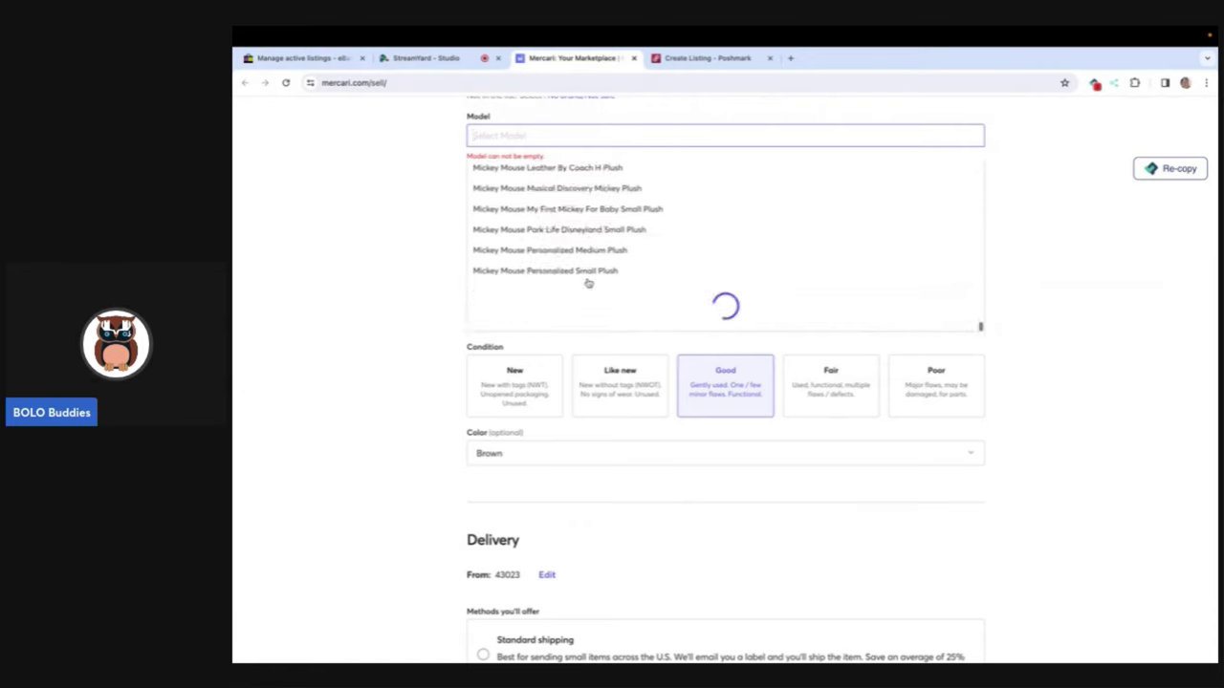
scroll(585, 272, down, 5)
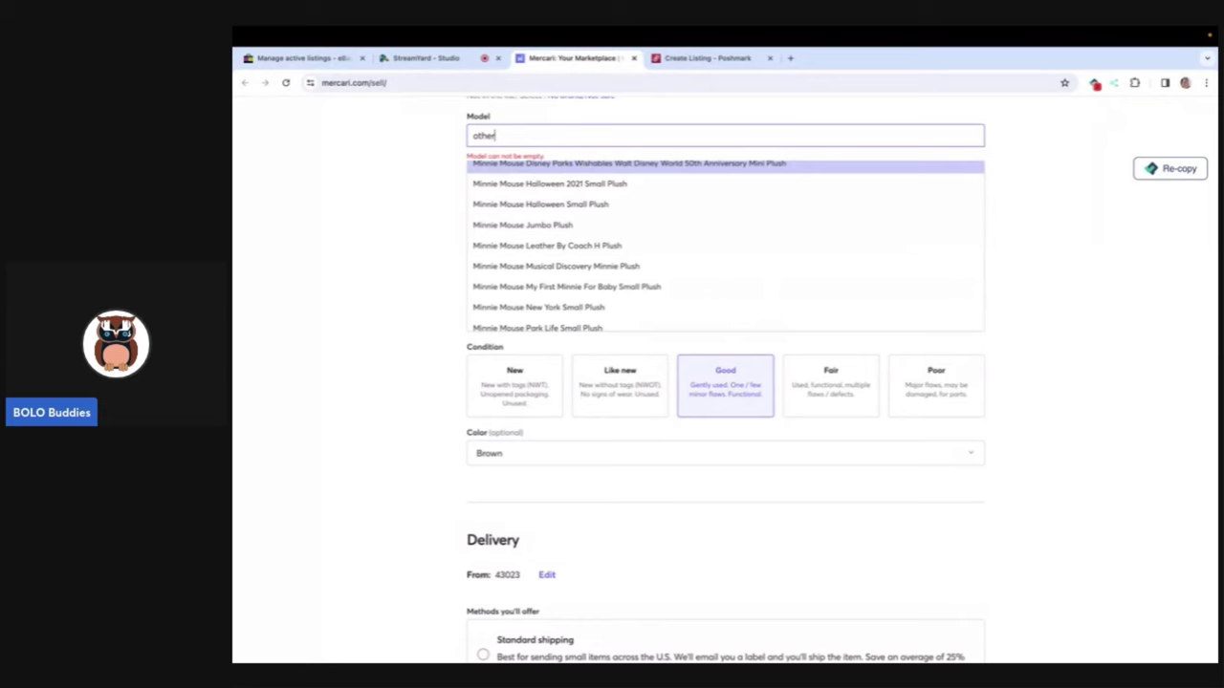
click(496, 192)
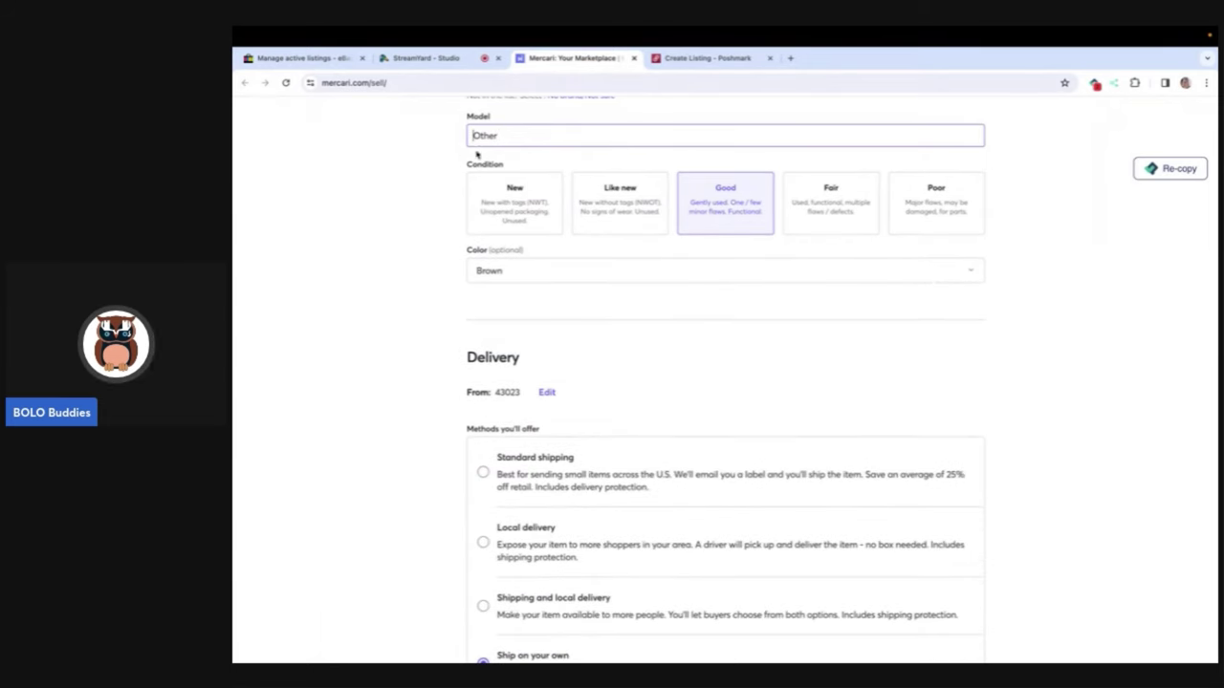
Step: Choose a different color for the Chum shark puppet's Mercari draft
scroll(587, 305, down, 8)
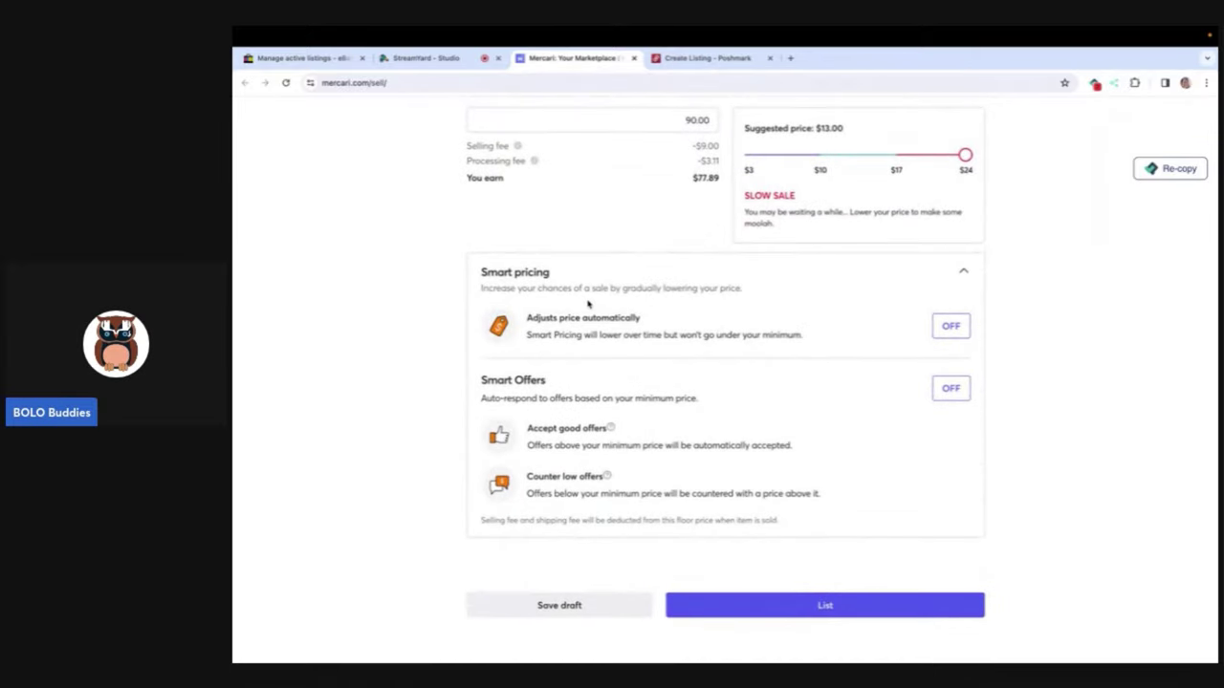
scroll(588, 303, up, 5)
scroll(588, 304, up, 2)
click(523, 192)
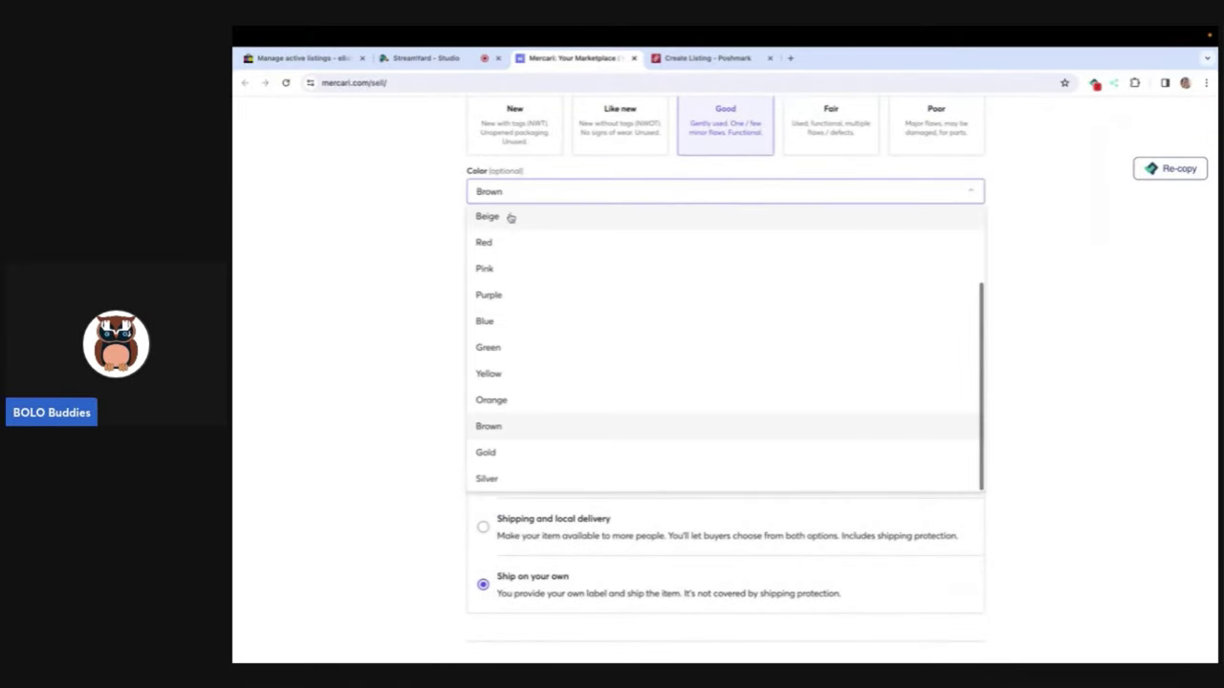
scroll(509, 220, up, 1)
click(509, 226)
Step: Publish the Chum shark puppet listing on Mercari and close its page
scroll(622, 430, down, 10)
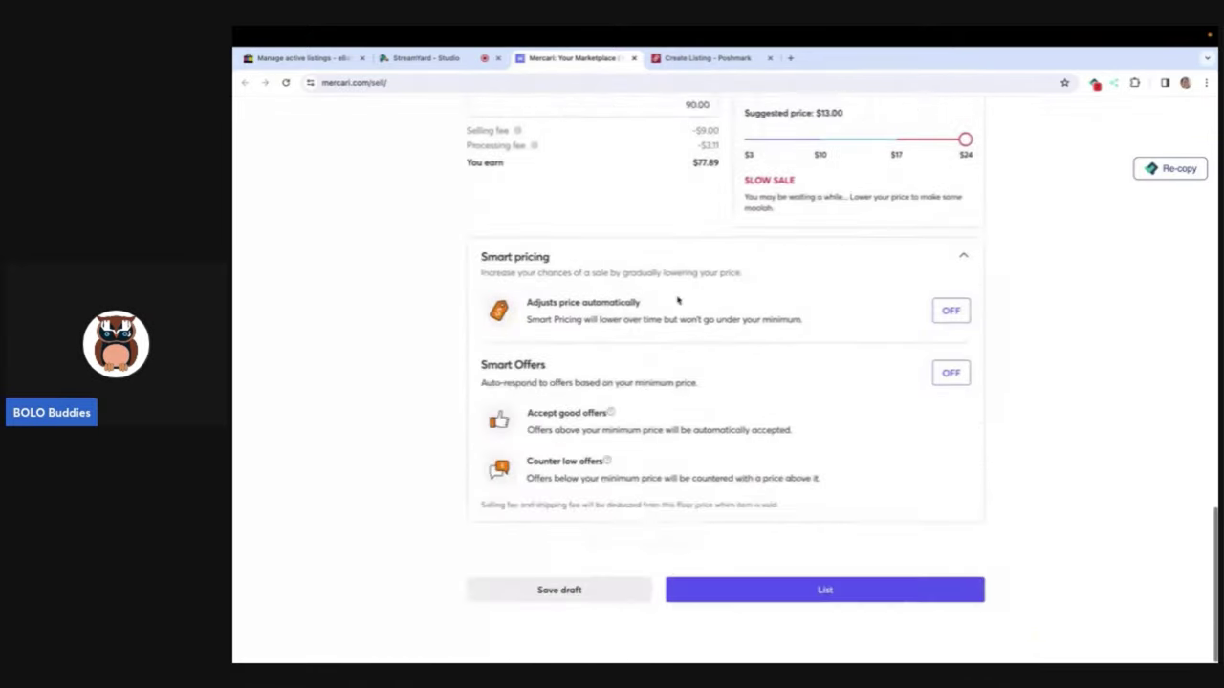
click(809, 608)
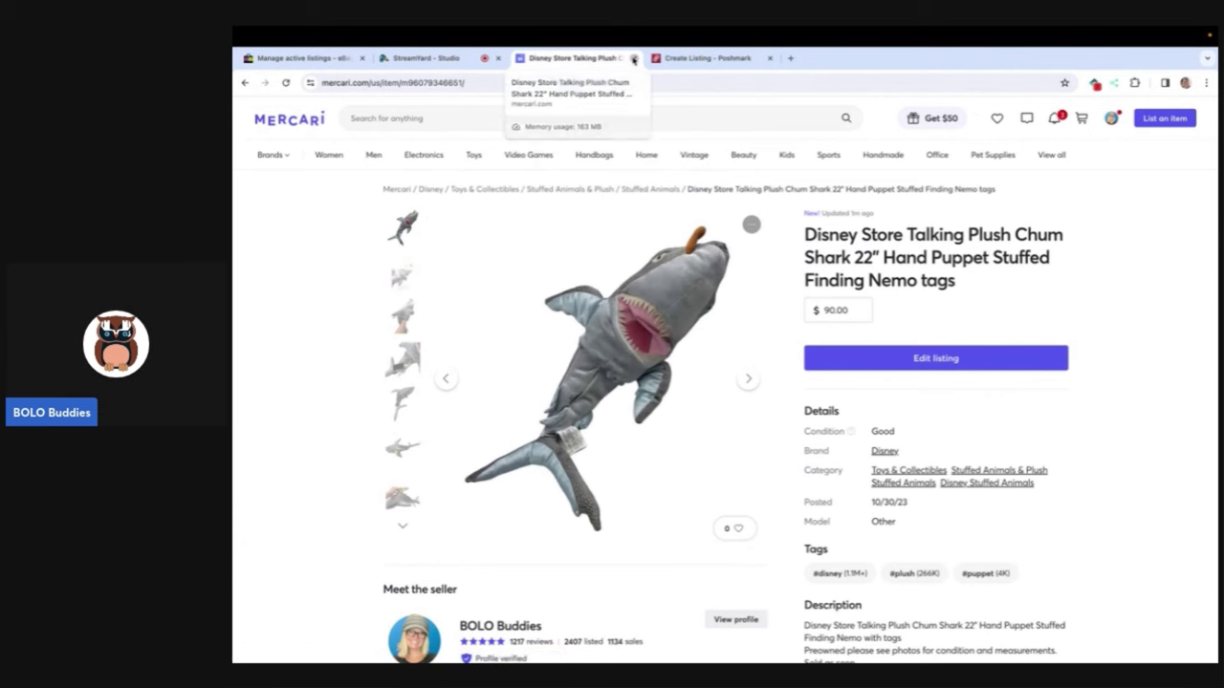
click(633, 59)
Step: Put the "Preowned please see photos" sentence on its own line in the Chum shark puppet's Poshmark description
scroll(660, 305, down, 3)
scroll(661, 305, down, 2)
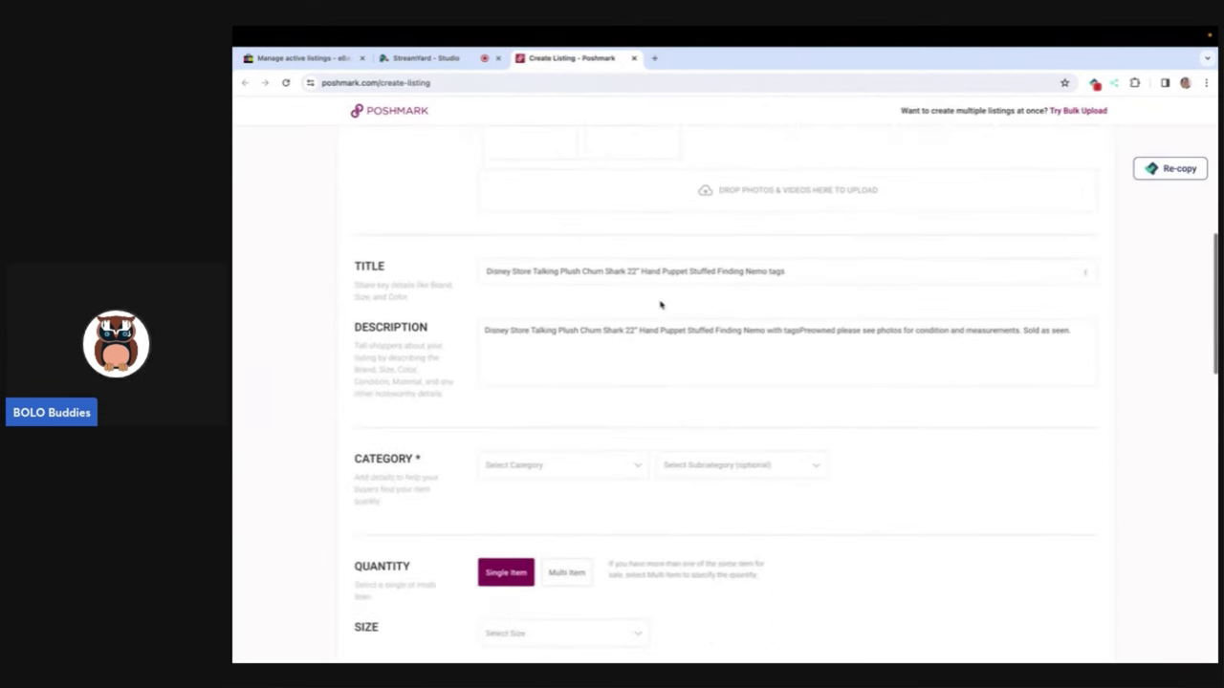
click(800, 331)
key(Return)
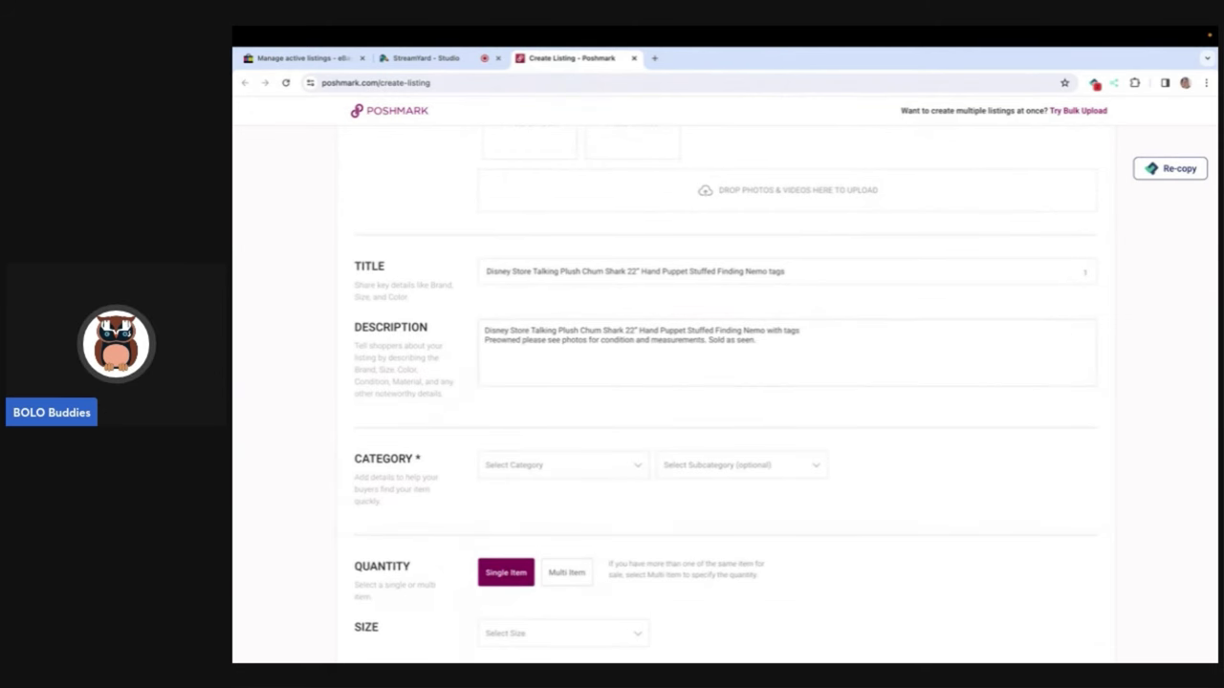
Step: Categorize the Chum shark puppet's Poshmark draft as Kids Toys, Stuffed Animals
scroll(718, 300, down, 2)
click(642, 294)
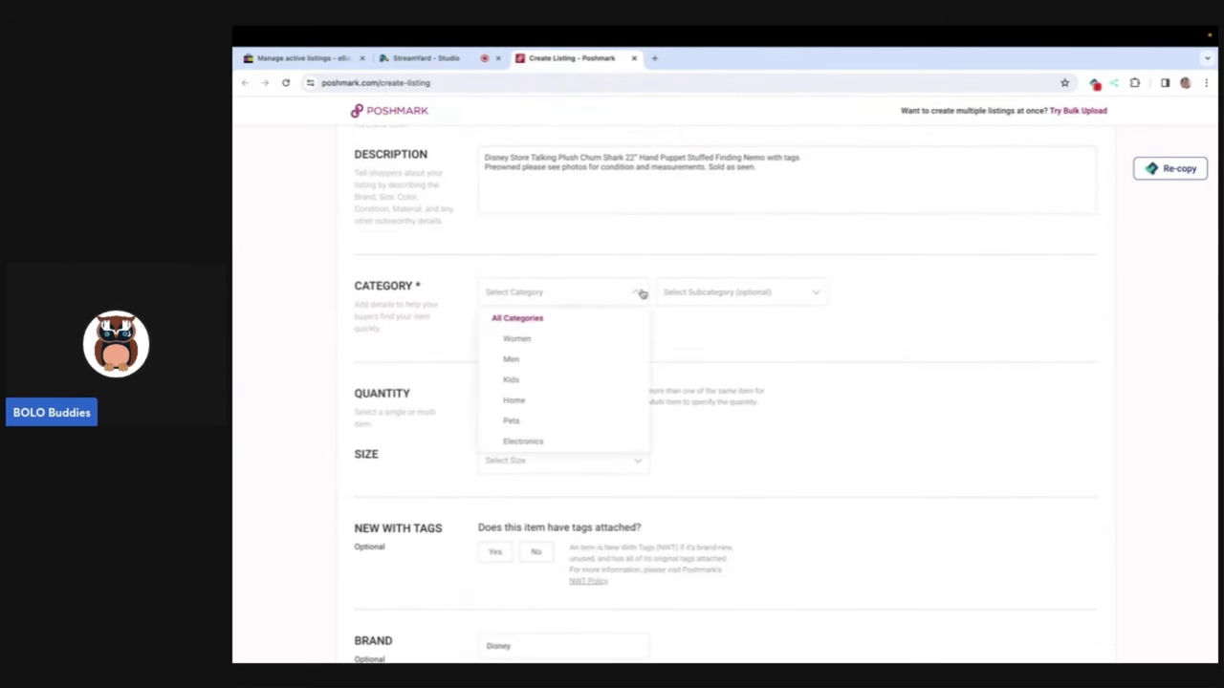
click(571, 384)
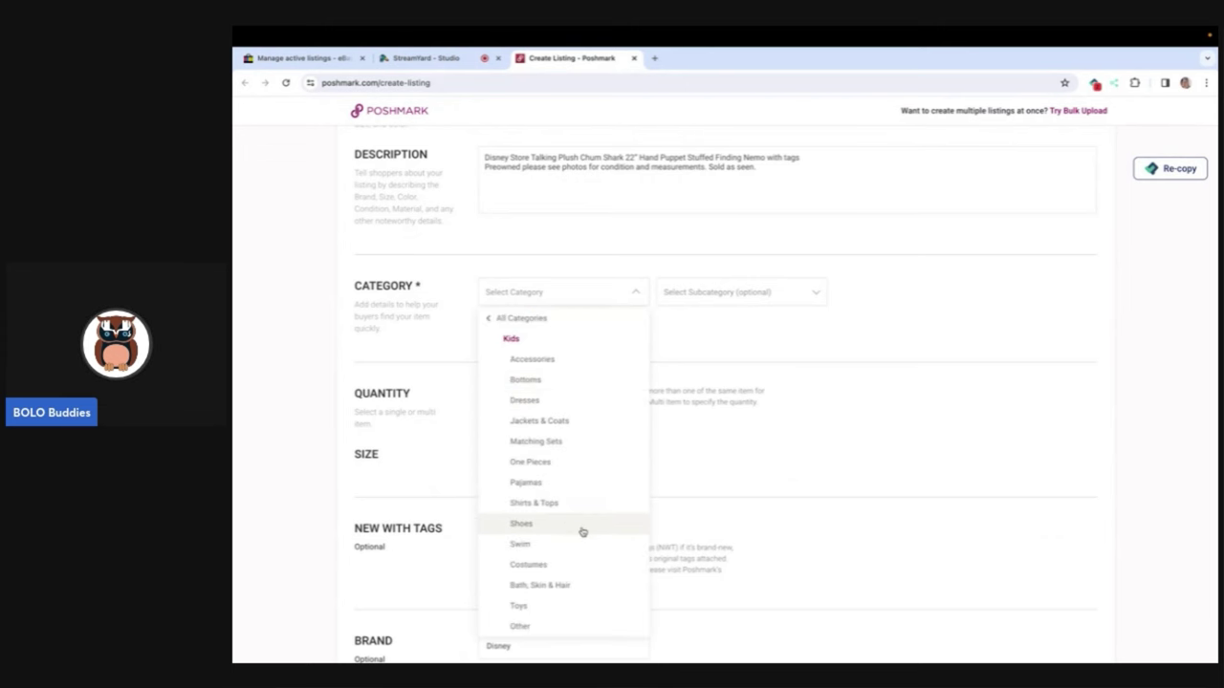
click(554, 607)
click(689, 440)
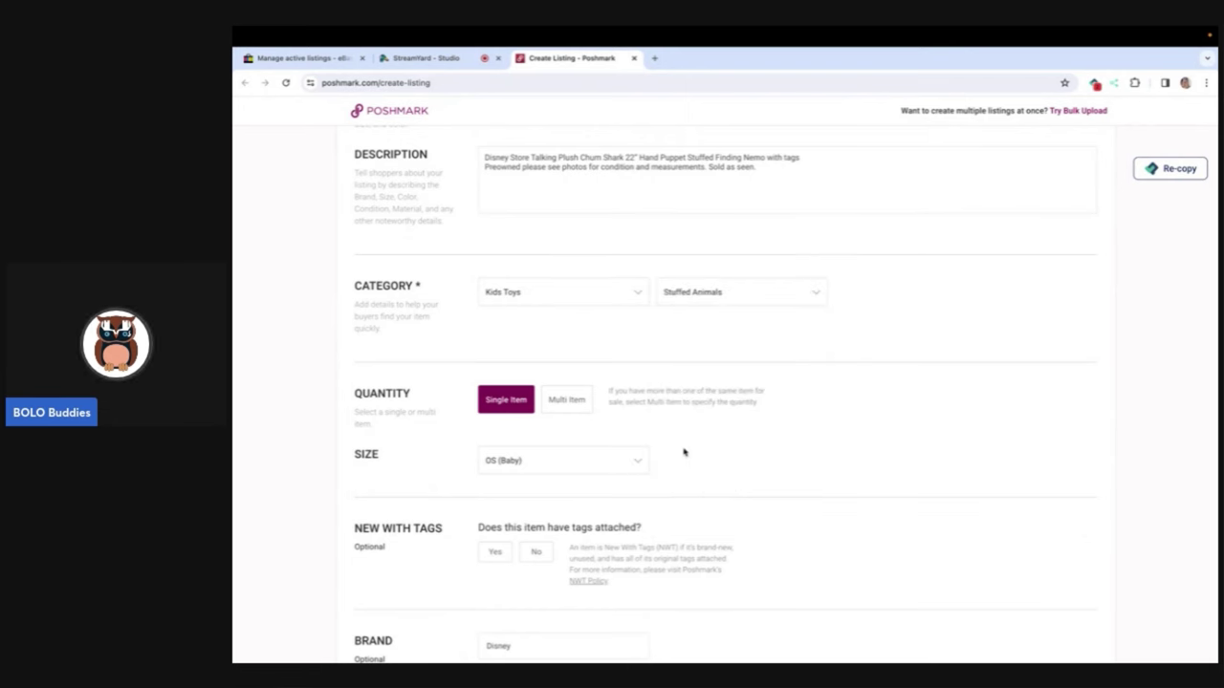
Step: Mark the Chum shark puppet's Poshmark draft as not having tags attached
scroll(683, 452, down, 1)
click(541, 461)
scroll(543, 466, down, 4)
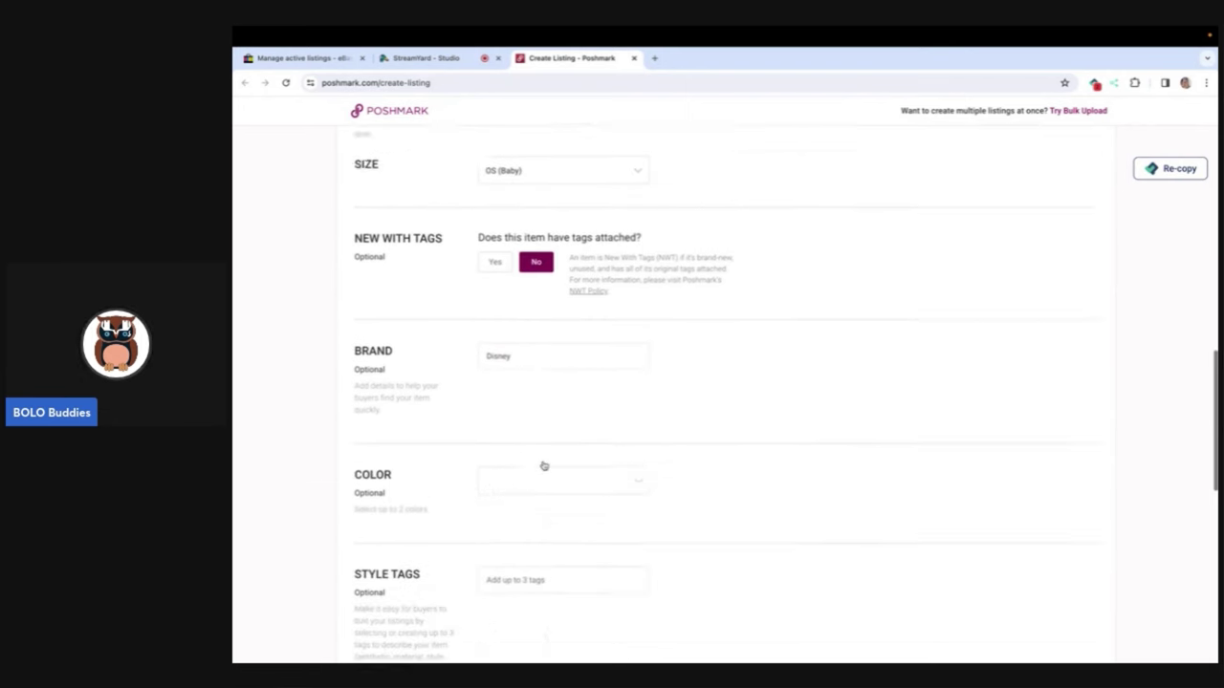
Step: Set the Chum shark puppet's original price to 0 and its listing price to 90 on Poshmark
scroll(543, 465, down, 1)
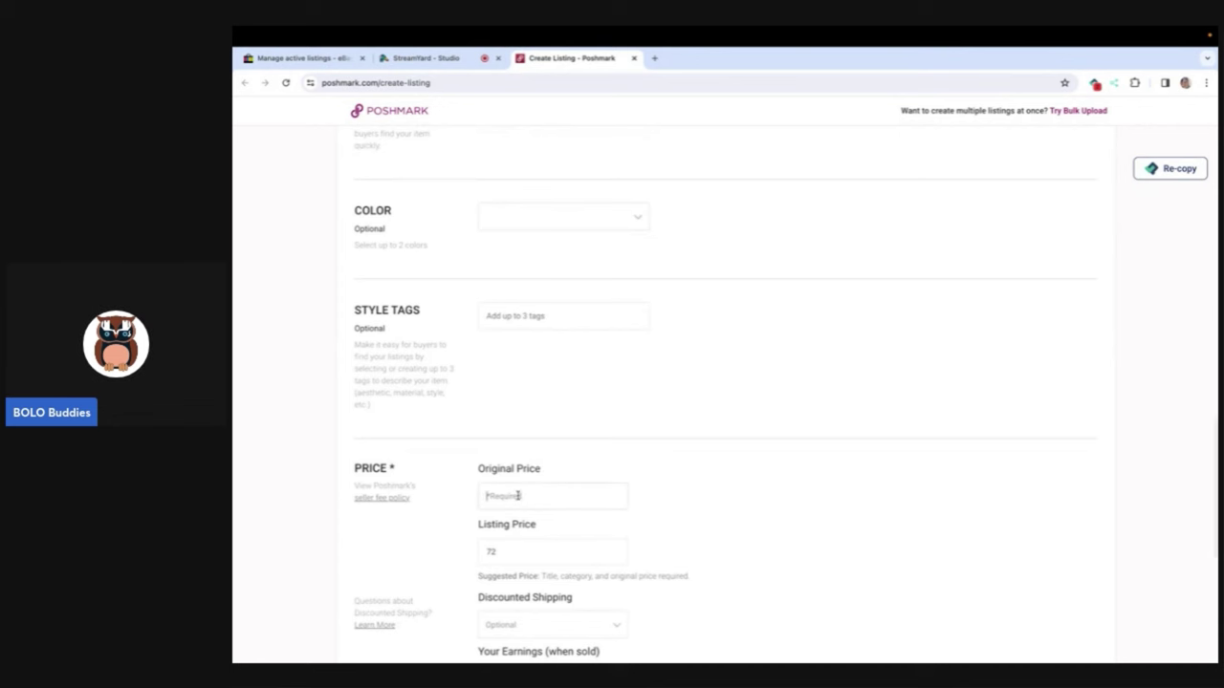
click(516, 550)
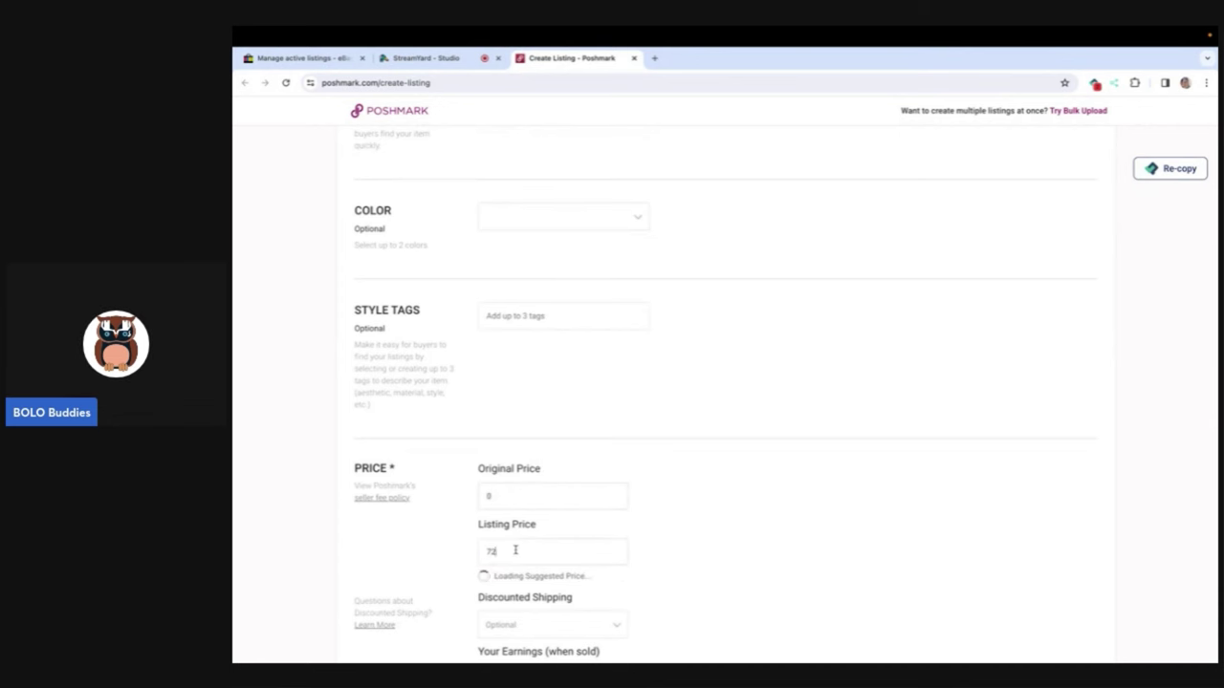
text(90)
Step: Publish the Chum shark puppet listing on Poshmark without sharing it to other networks
scroll(707, 526, down, 4)
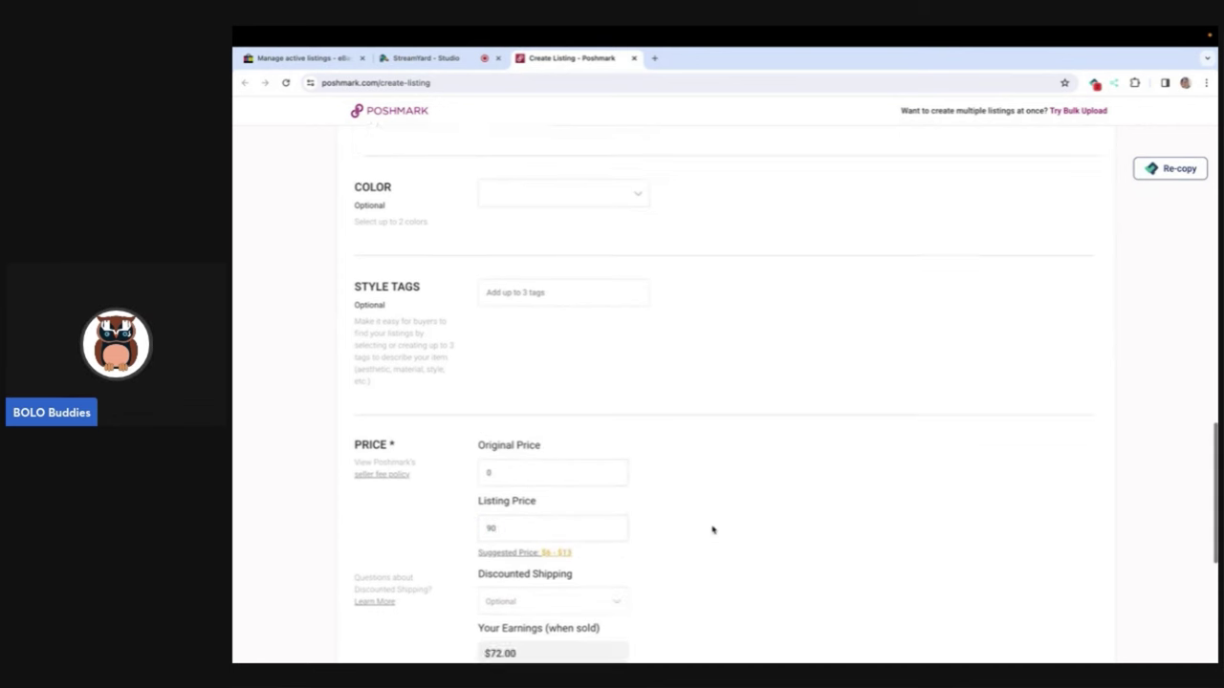
click(1059, 651)
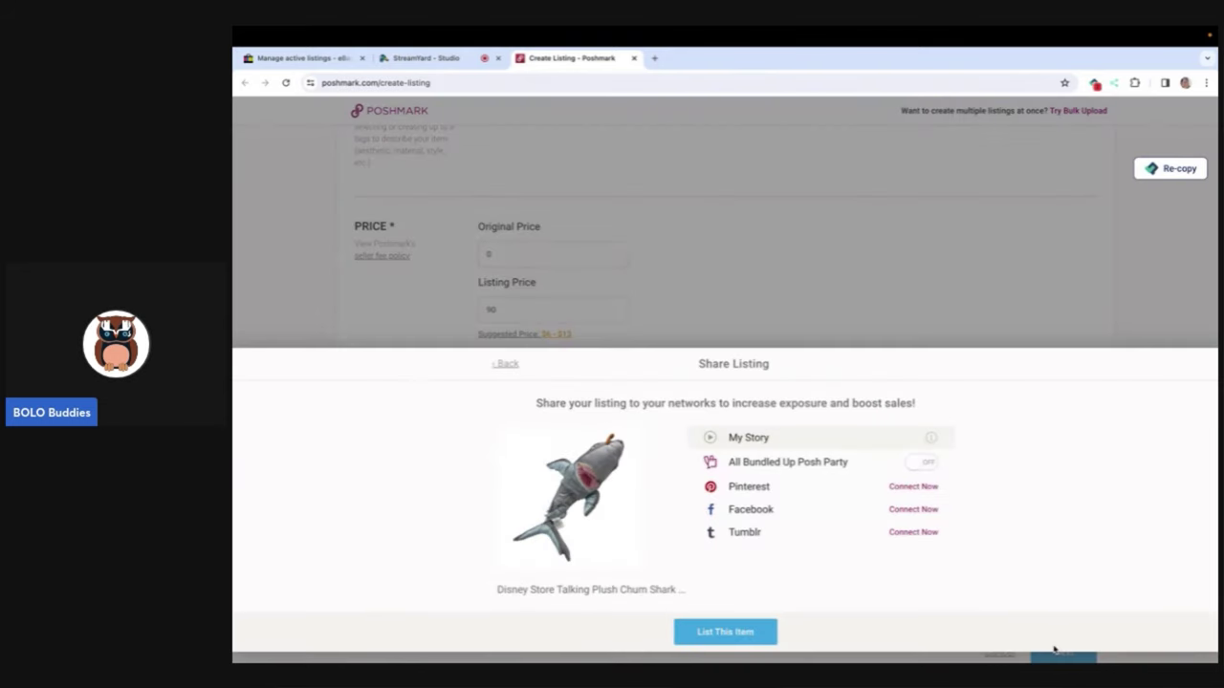
click(736, 629)
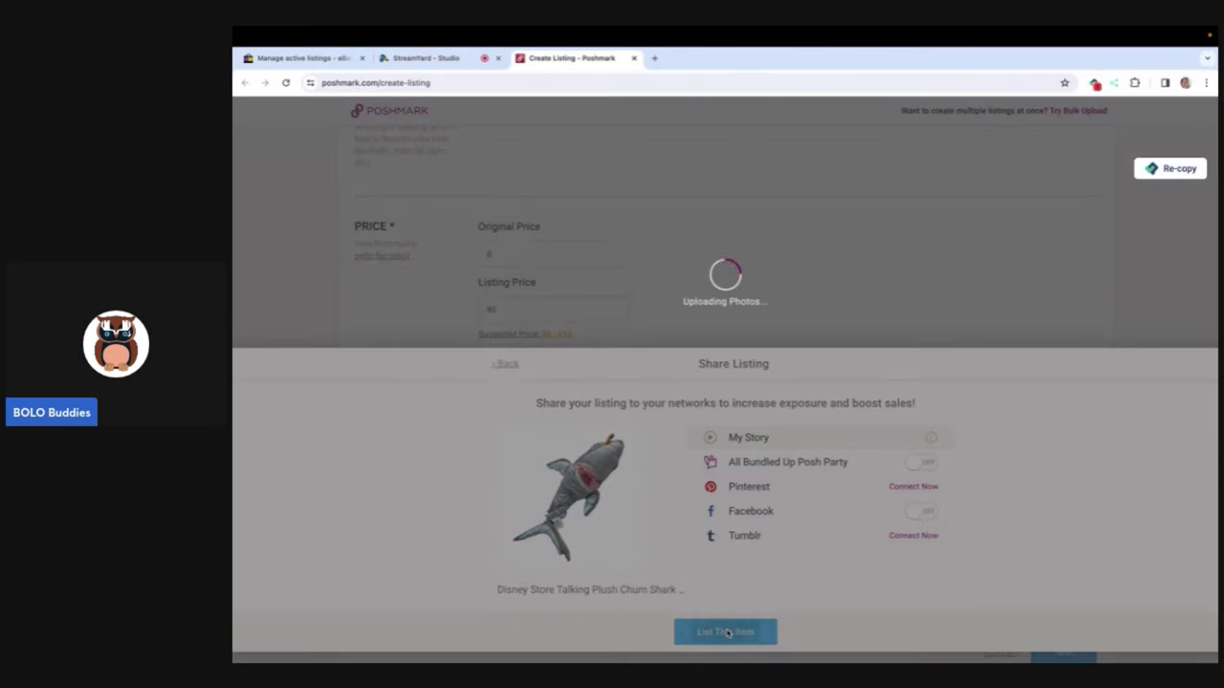